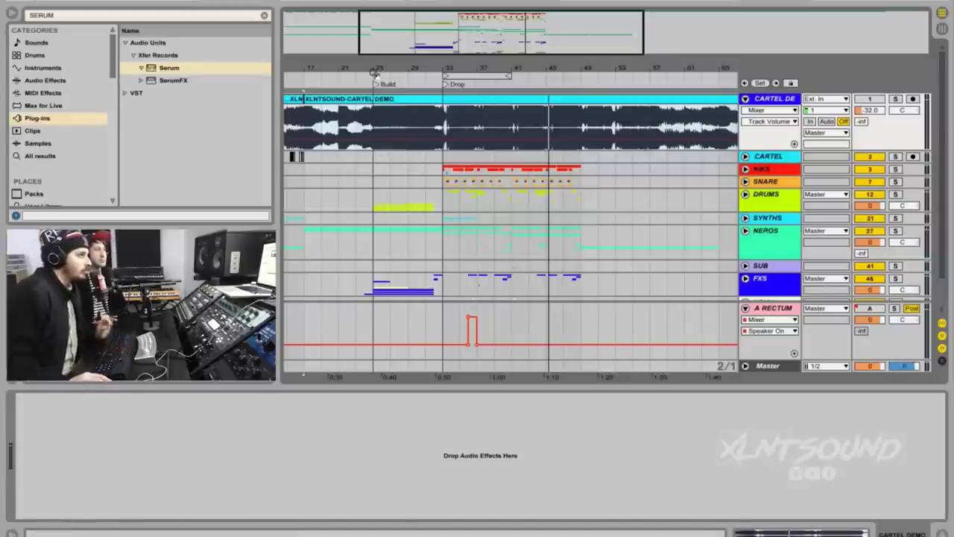
- Play the full arrangement from the Build marker at bar 25 into the Drop section
left_click_drag(303, 88, 304, 101)
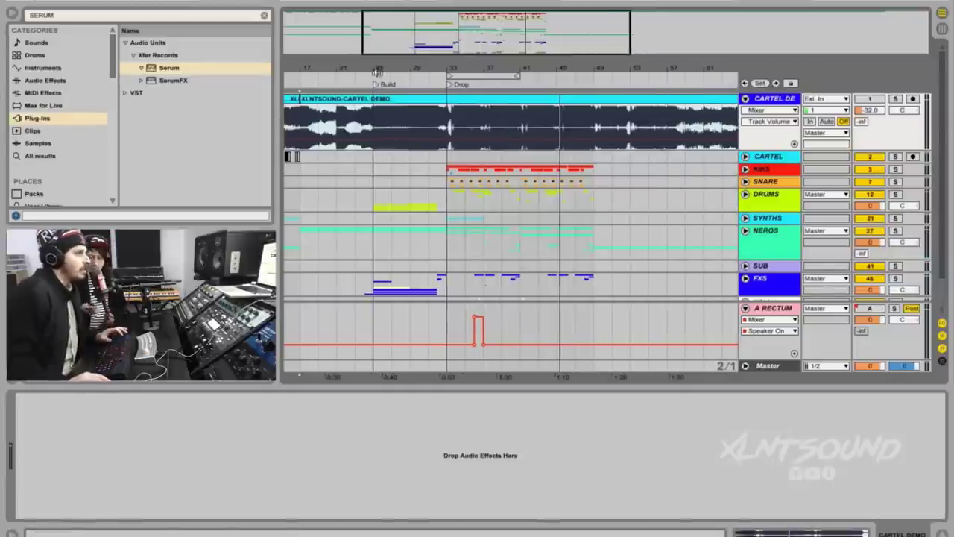
left_click(376, 160)
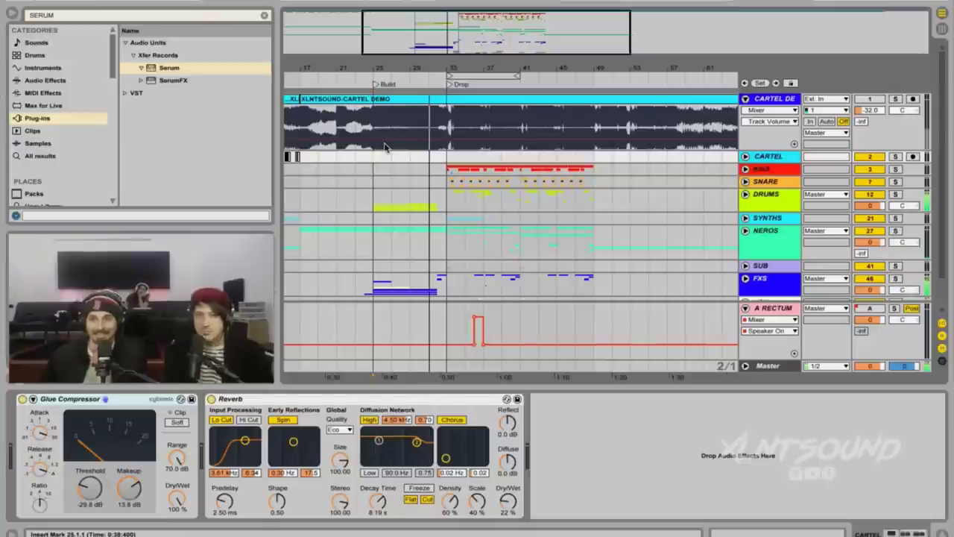
scroll(522, 157, "down", 1)
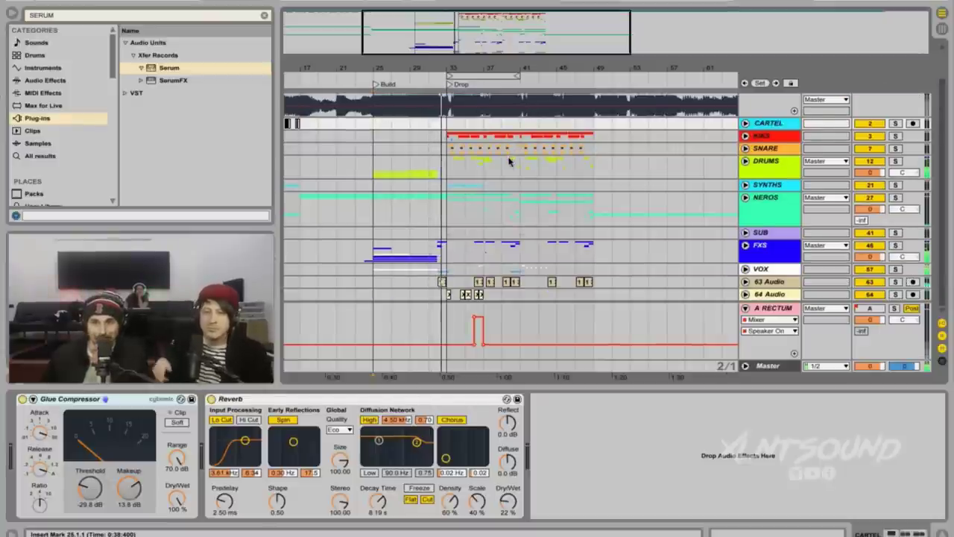
left_click_drag(477, 69, 476, 95)
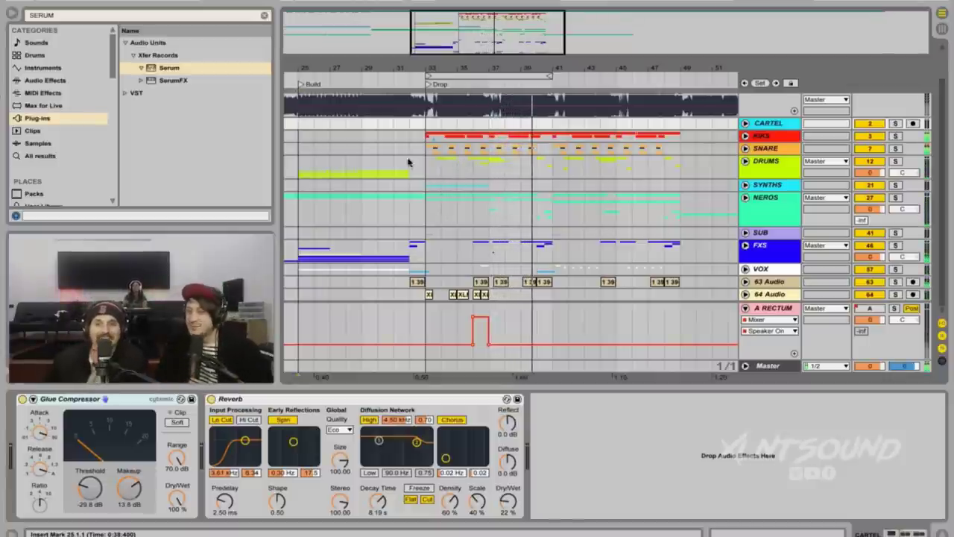
- Unfold the DRUMS group and bring the build-up clips on tracks 18 to 20 into close view at bar 25
left_click(294, 157)
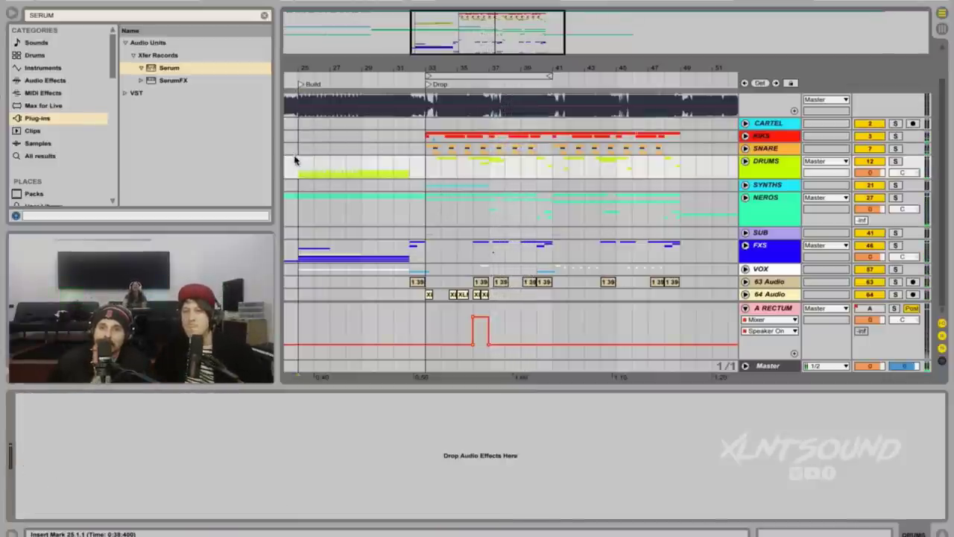
left_click_drag(313, 65, 319, 115)
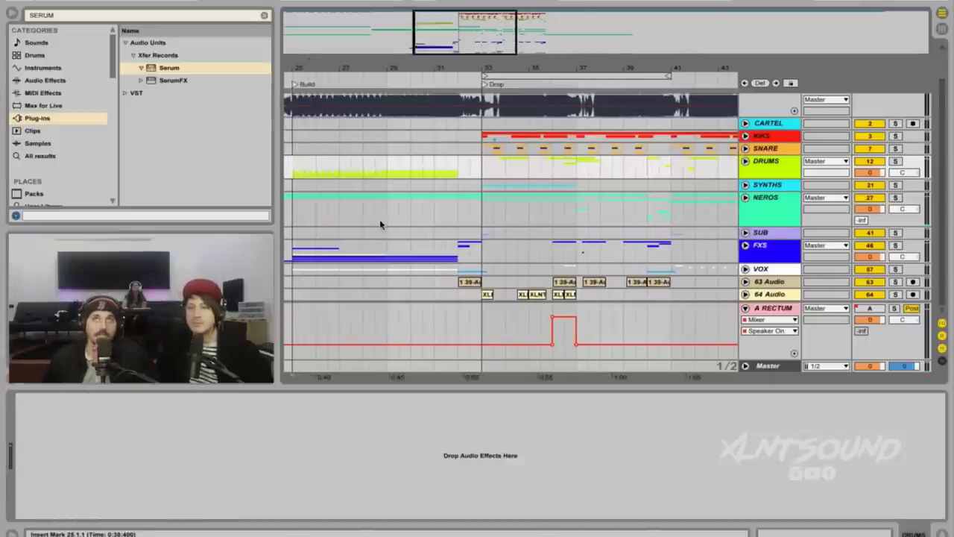
scroll(380, 224, "left", 2)
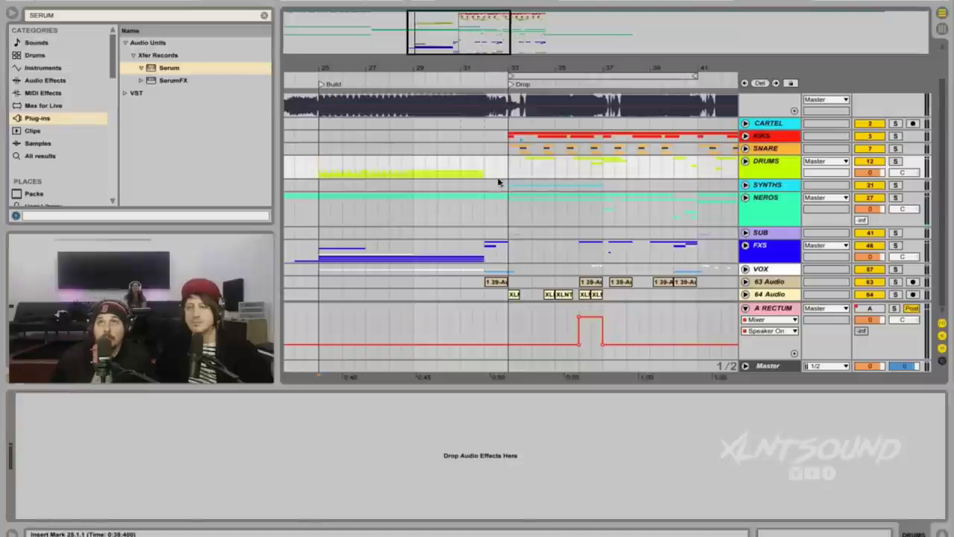
left_click(744, 161)
scroll(383, 168, "down", 6)
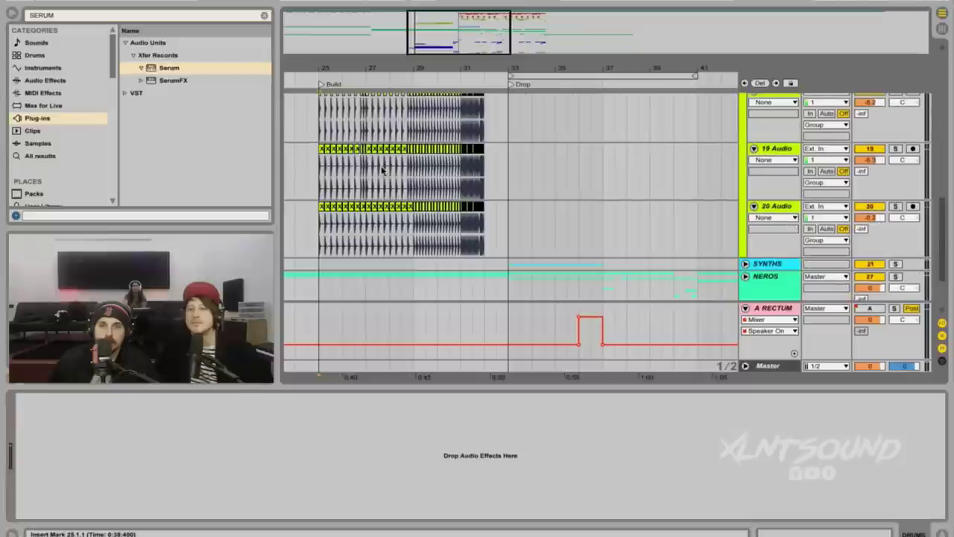
left_click_drag(319, 64, 319, 66)
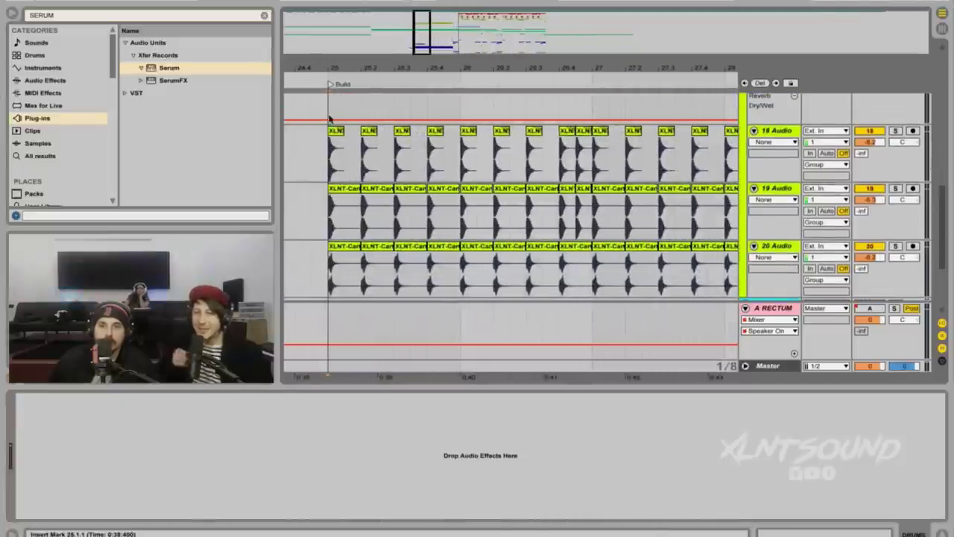
- Solo 18 Audio and play its first XLNT-Cartel snare clip at the start of the Build
left_click(336, 153)
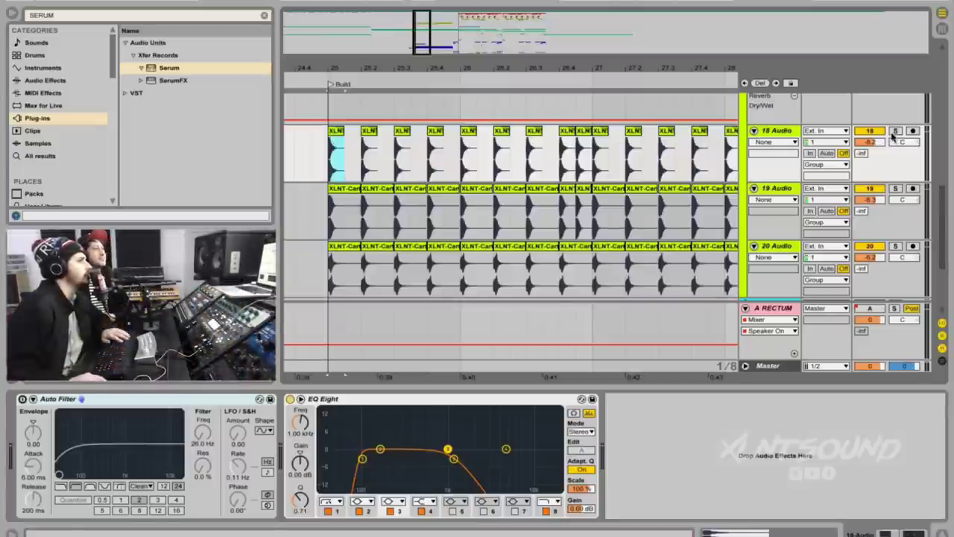
mouse_move(363, 65)
left_mouse_down()
mouse_move(363, 116)
mouse_move(365, 65)
left_mouse_up()
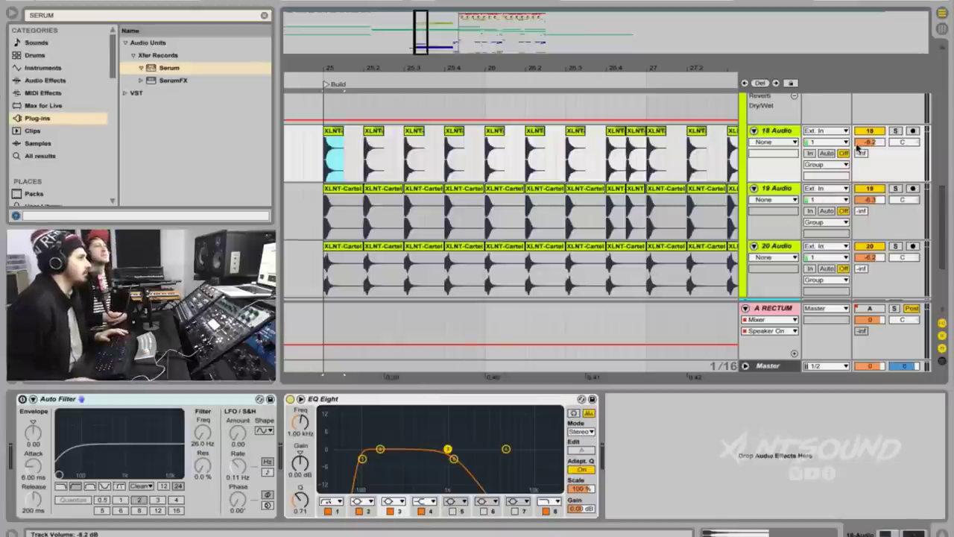
left_click_drag(328, 52, 328, 83)
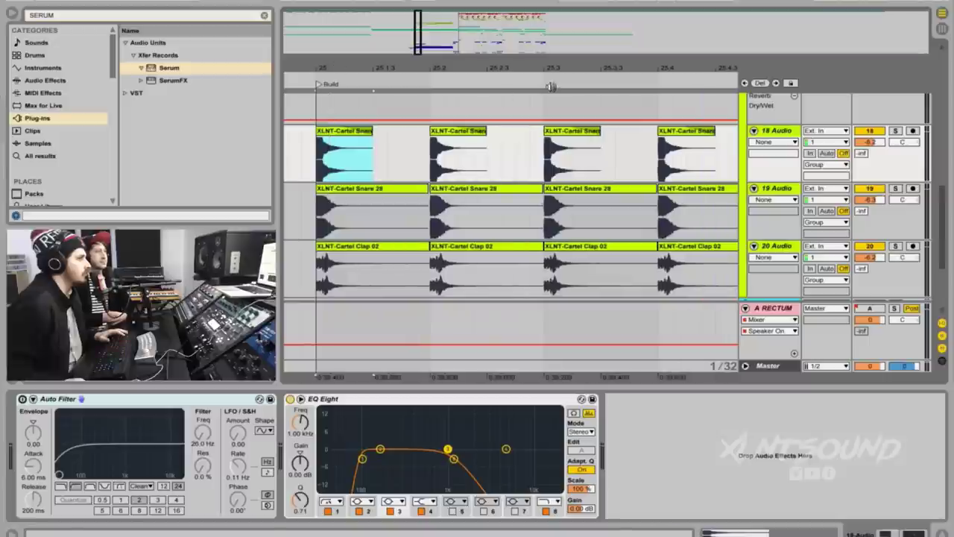
left_click(894, 131)
key("space")
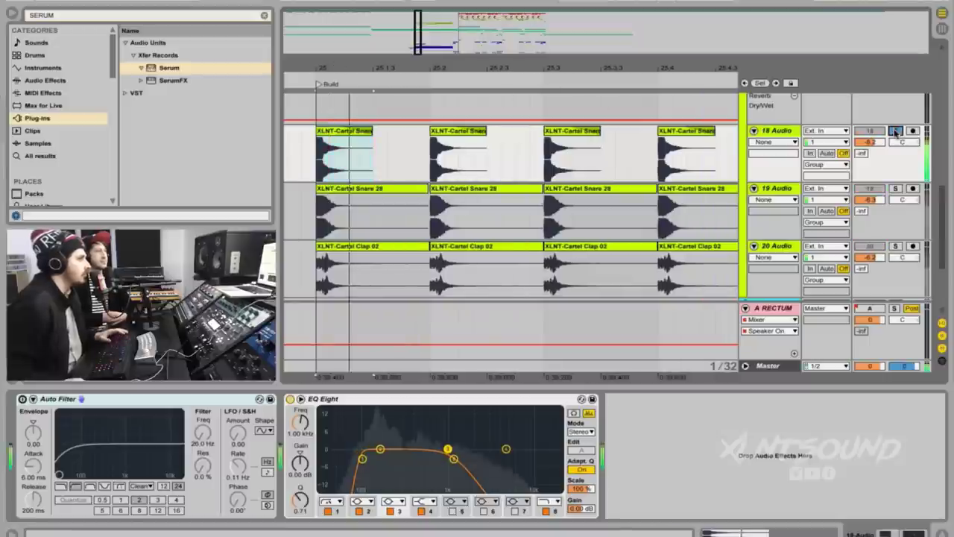
- Solo 19 Audio and 20 Audio to audition the XLNT-Cartel Snare 28 and XLNT-Cartel Clap 02 layers
left_click(895, 190)
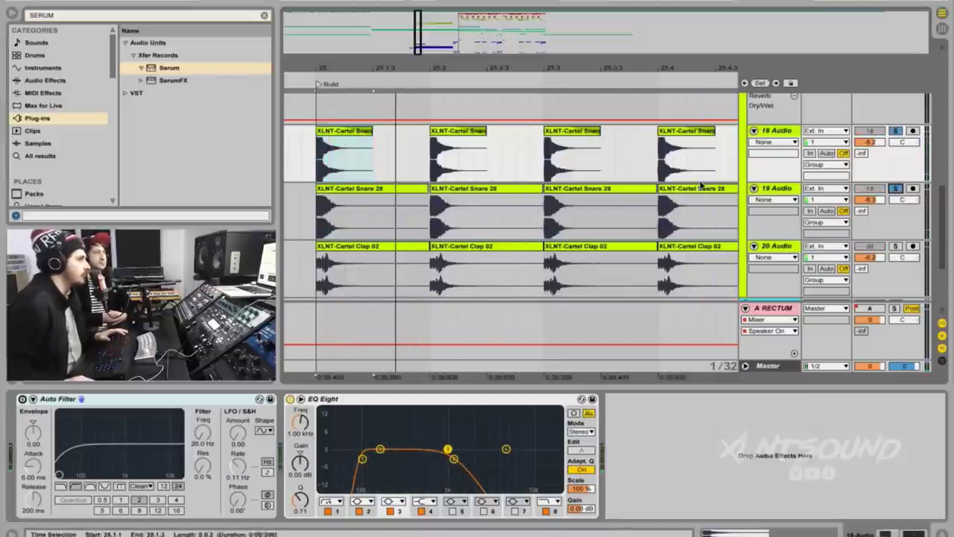
left_click(607, 189)
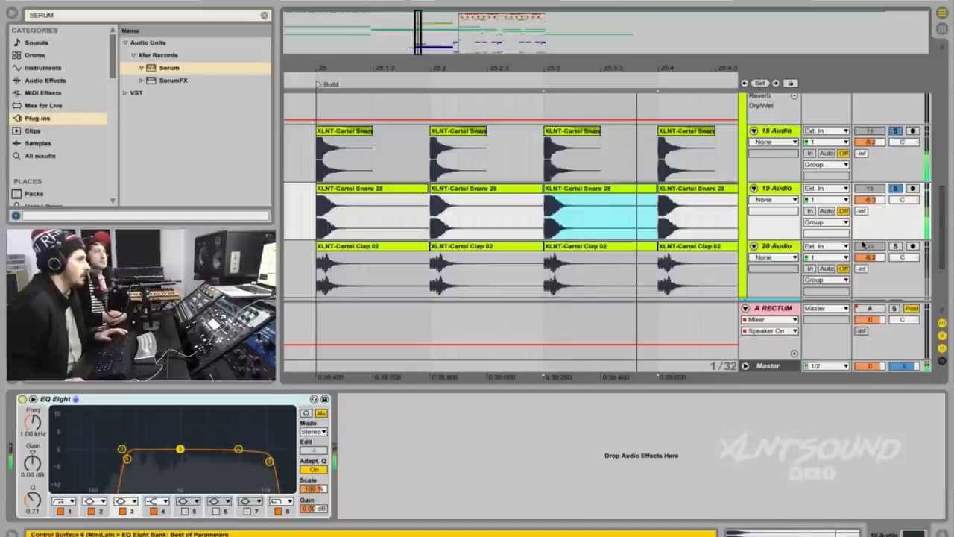
left_click(895, 248)
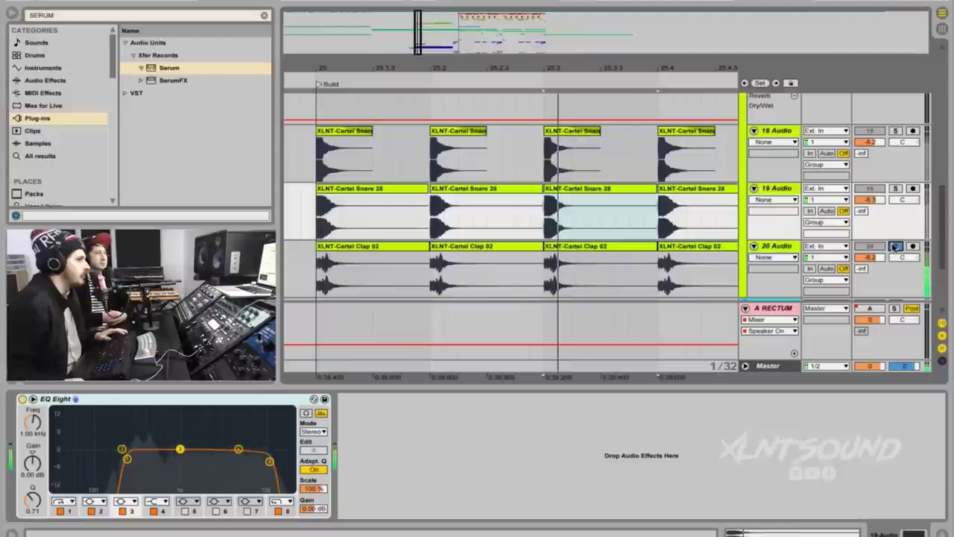
- Play tracks 18, 19 and 20 soloed together to hear the layered snares and clap, and clear the solos
scroll(894, 216, "up", 3)
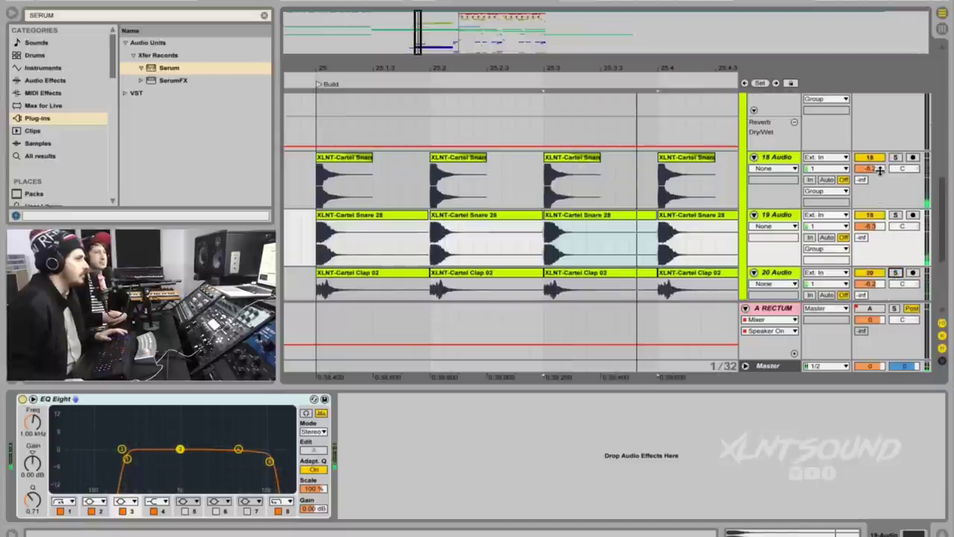
scroll(898, 194, "up", 3)
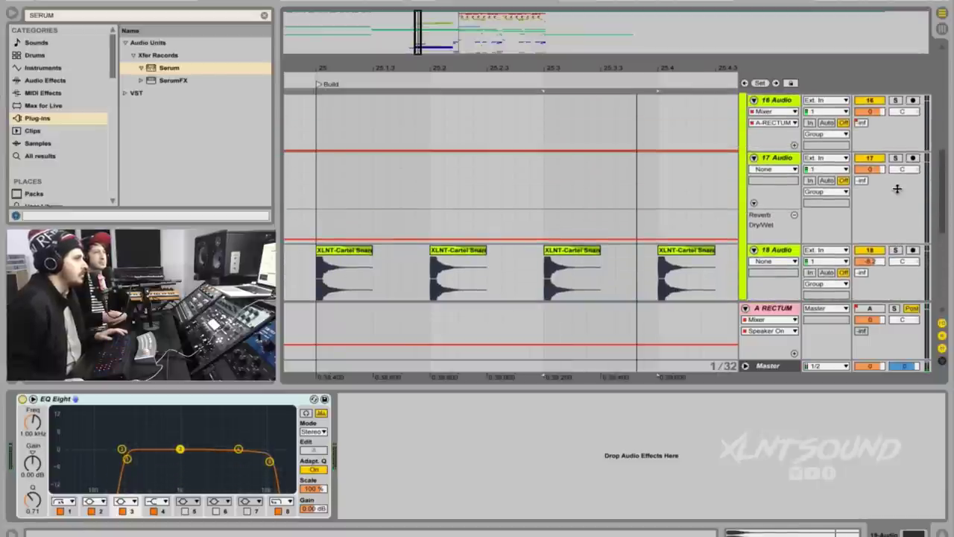
scroll(898, 194, "down", 4)
left_click(895, 185)
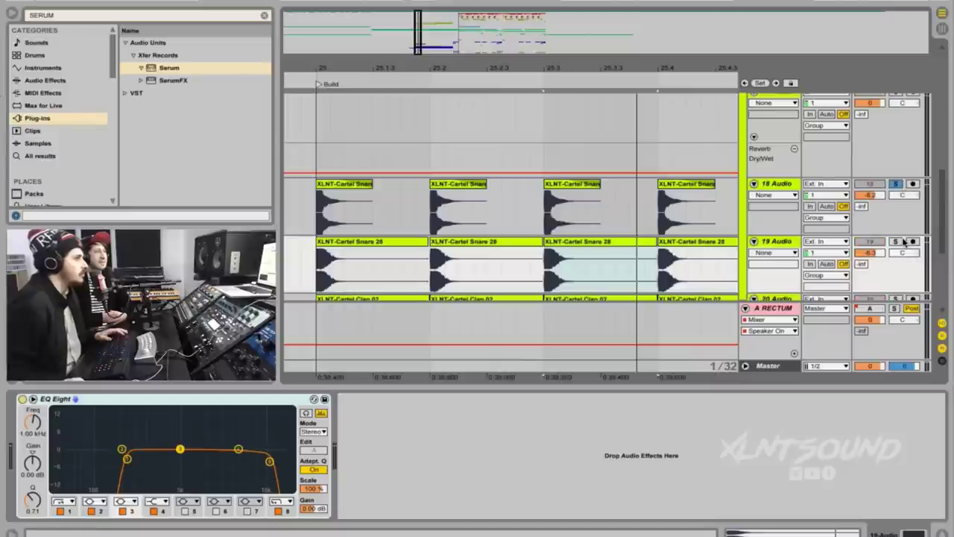
left_click(897, 241)
scroll(902, 223, "down", 2)
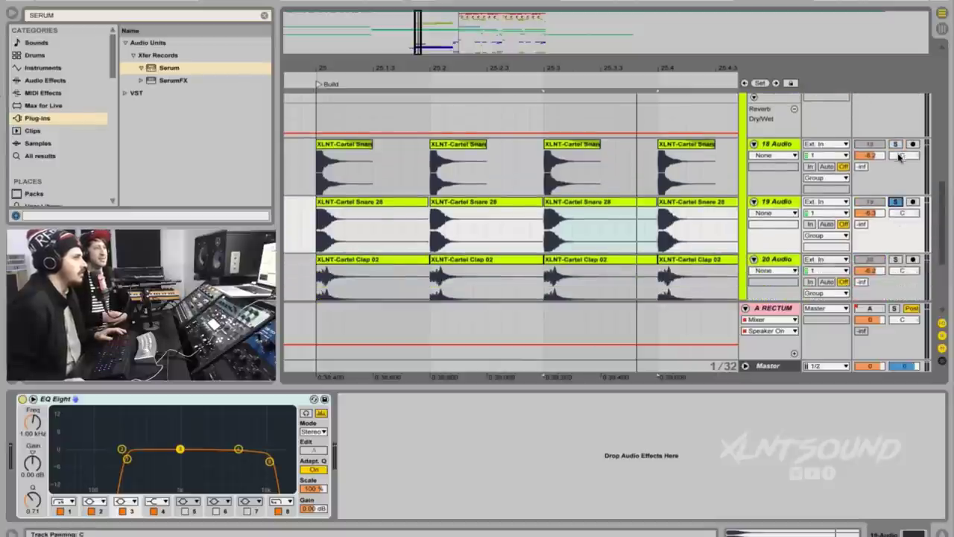
left_click(897, 260)
key("space")
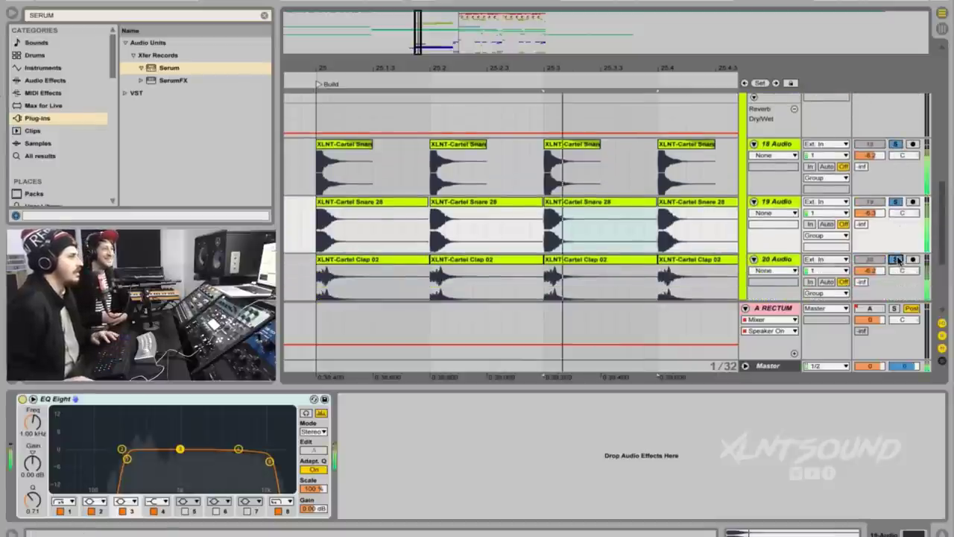
left_click_drag(475, 69, 474, 26)
scroll(485, 113, "down", 6)
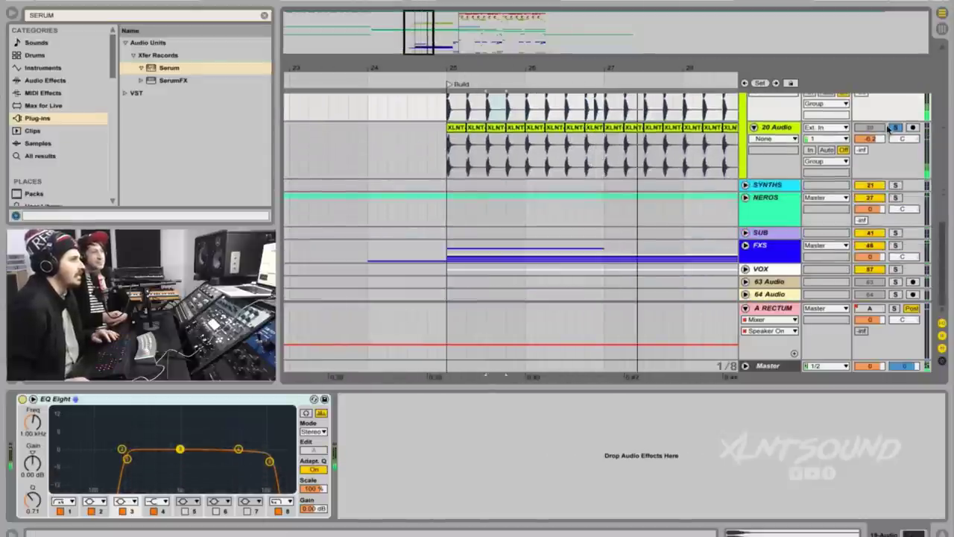
left_click(895, 127)
- Unfold the FXS group and audition the XLNT-Cartel FX Big Impact 06 clip on 50 Audio in solo
left_click(744, 246)
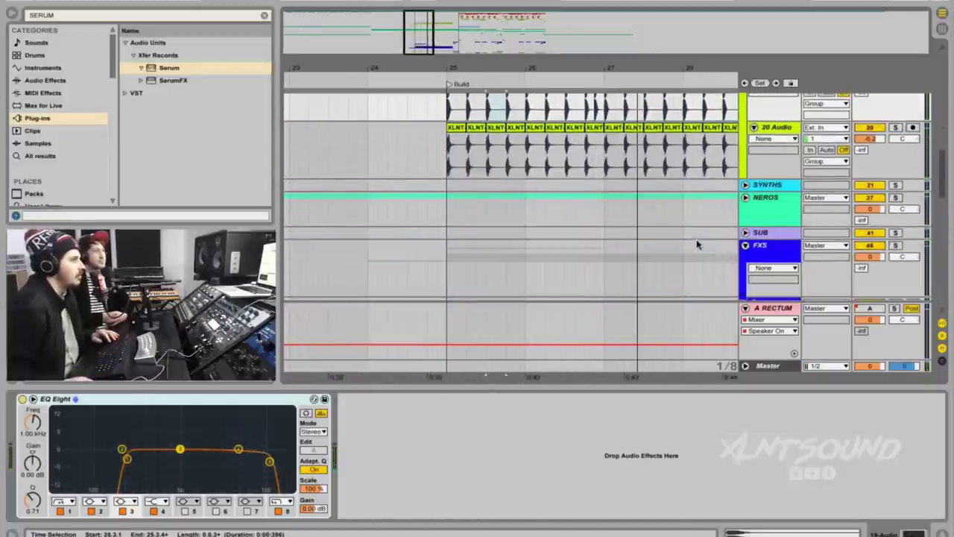
scroll(696, 244, "down", 8)
left_click(502, 214)
left_click(772, 207)
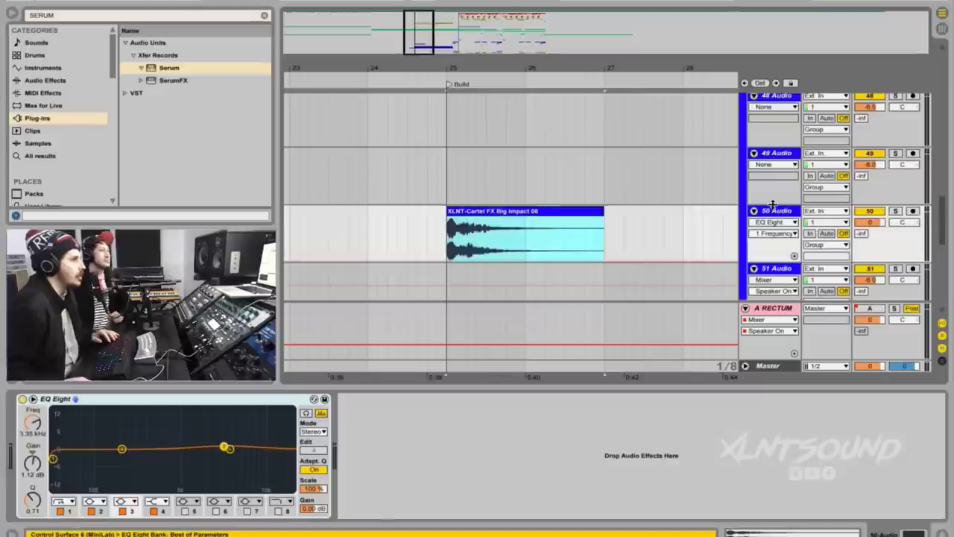
left_click(895, 212)
key("space")
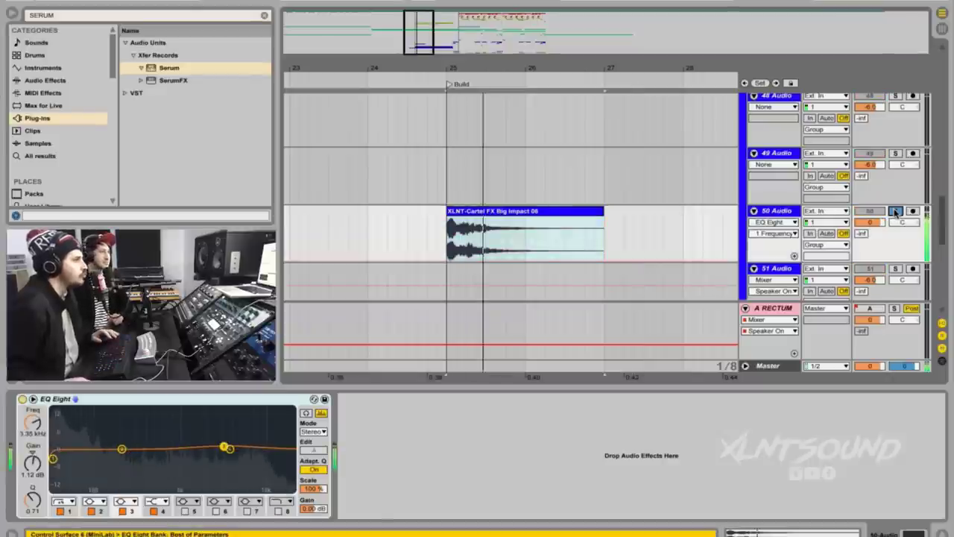
left_click(895, 212)
- Audition the XLNT-Cartel Buildup 04 clip on 54 Audio in solo, and replay it with the full mix
scroll(751, 223, "down", 7)
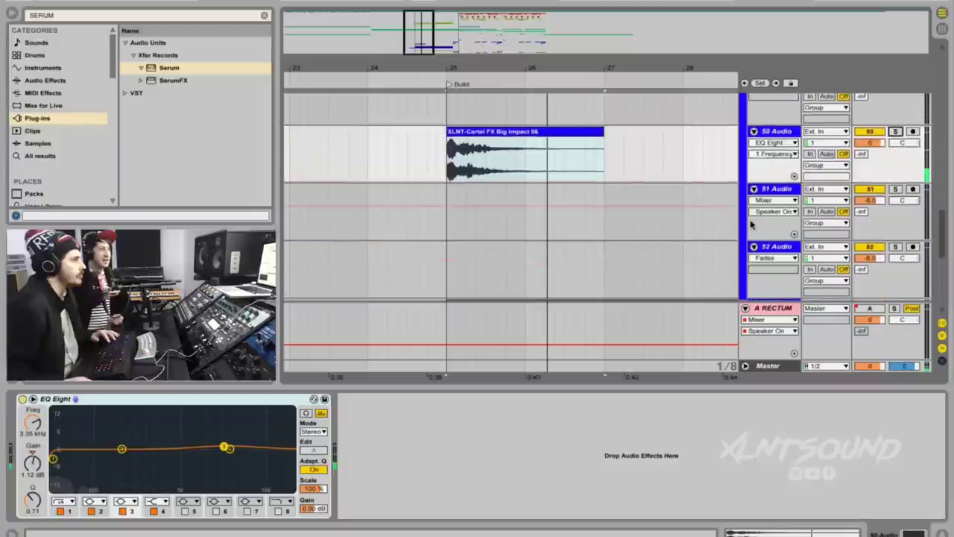
left_click(567, 177)
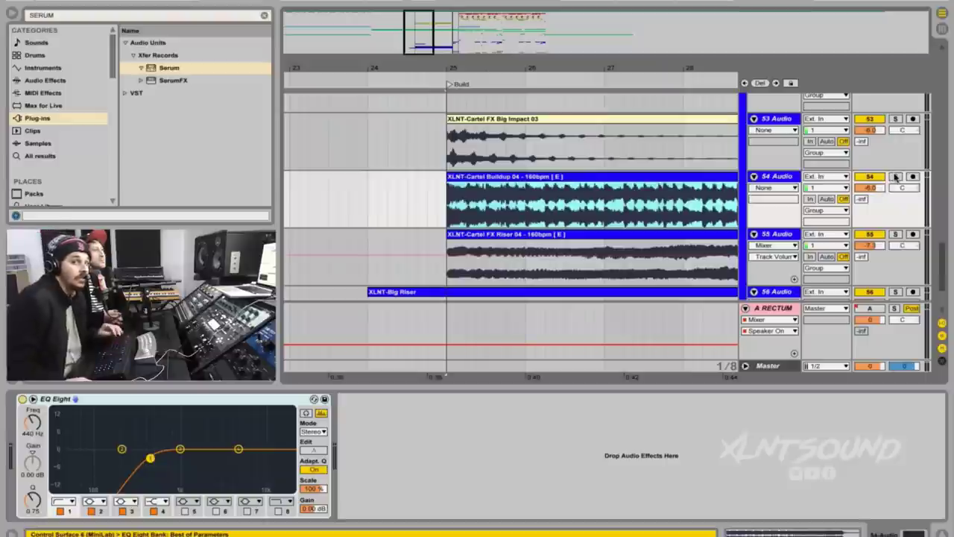
left_click(897, 176)
key("space")
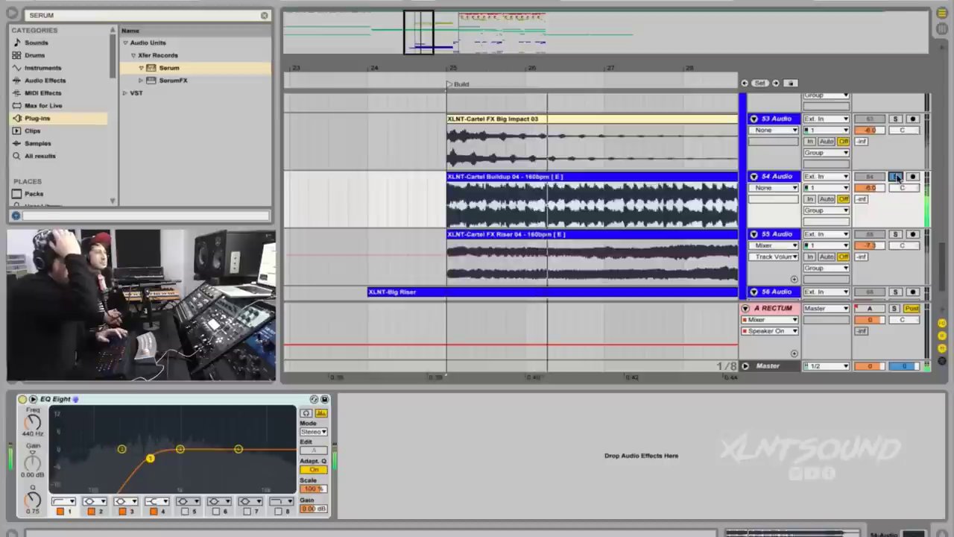
left_click(897, 177)
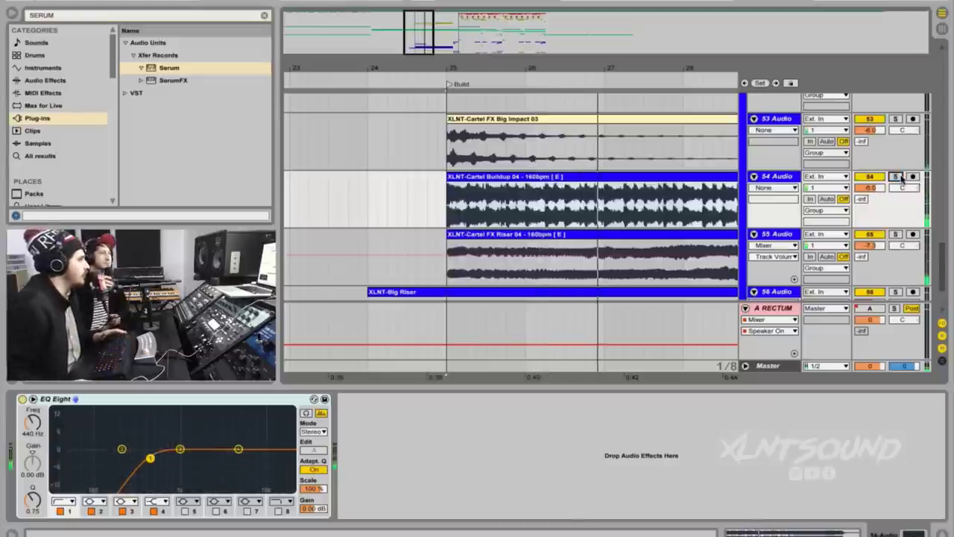
key("space")
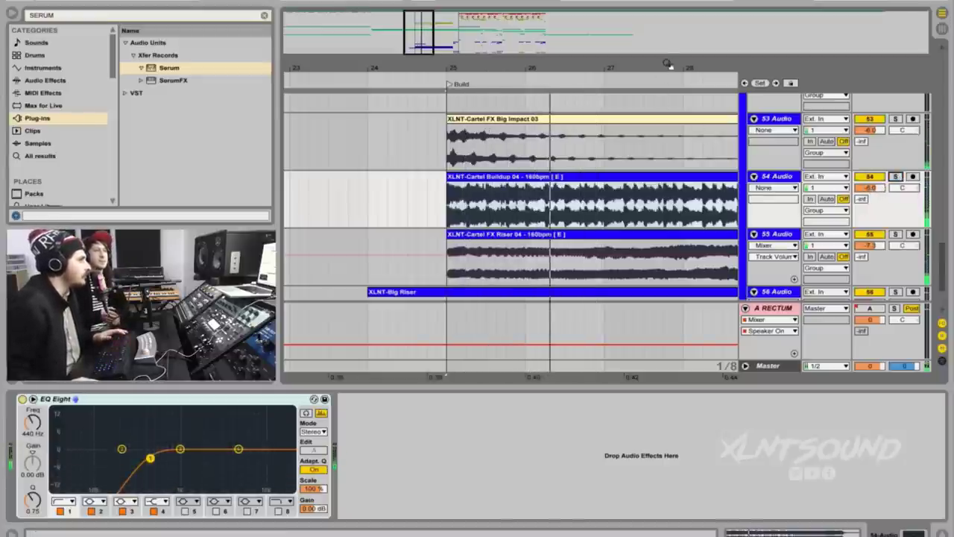
- Solo 53 Audio and 55 Audio in turn to audition the XLNT-Cartel FX Big Impact 03 and FX Riser 04 clips
left_click_drag(667, 67, 657, 72)
left_click(772, 120)
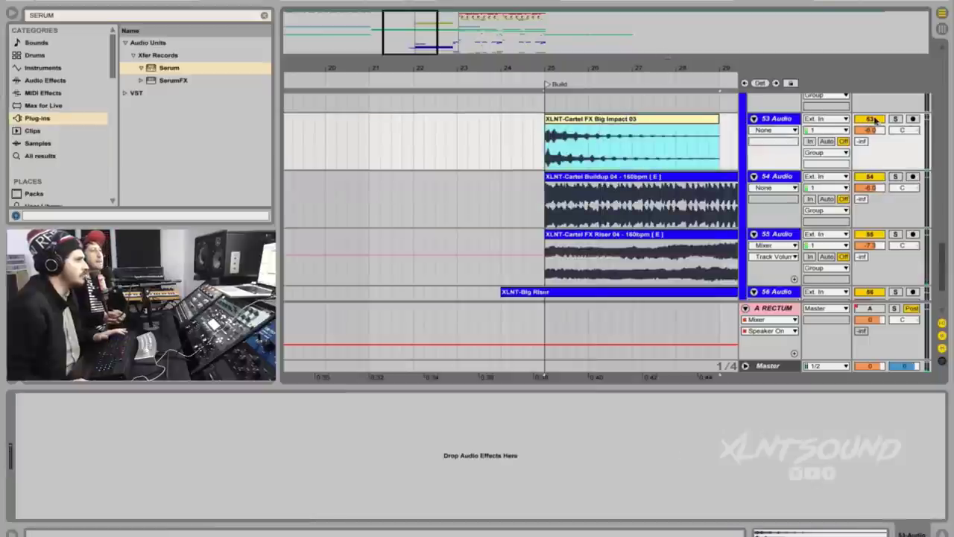
left_click(895, 119)
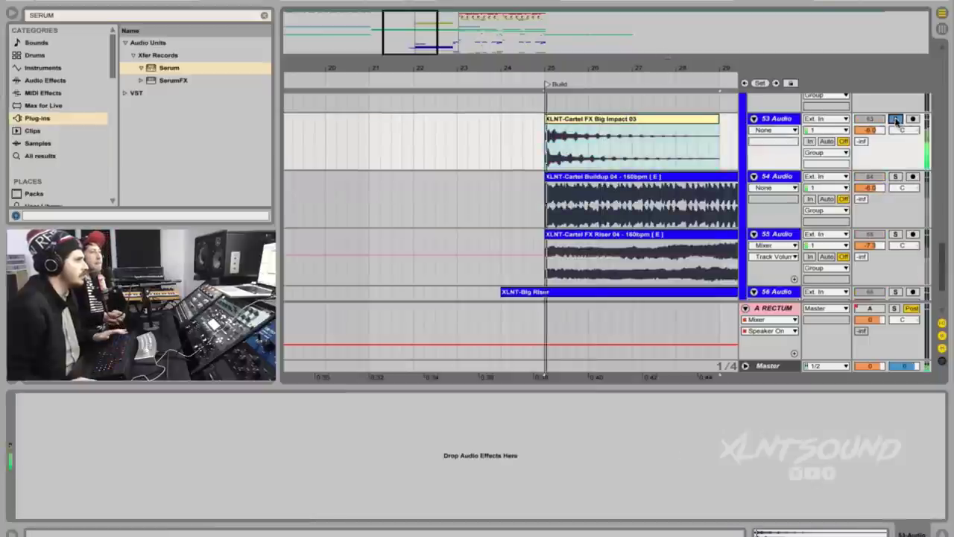
left_click(612, 238)
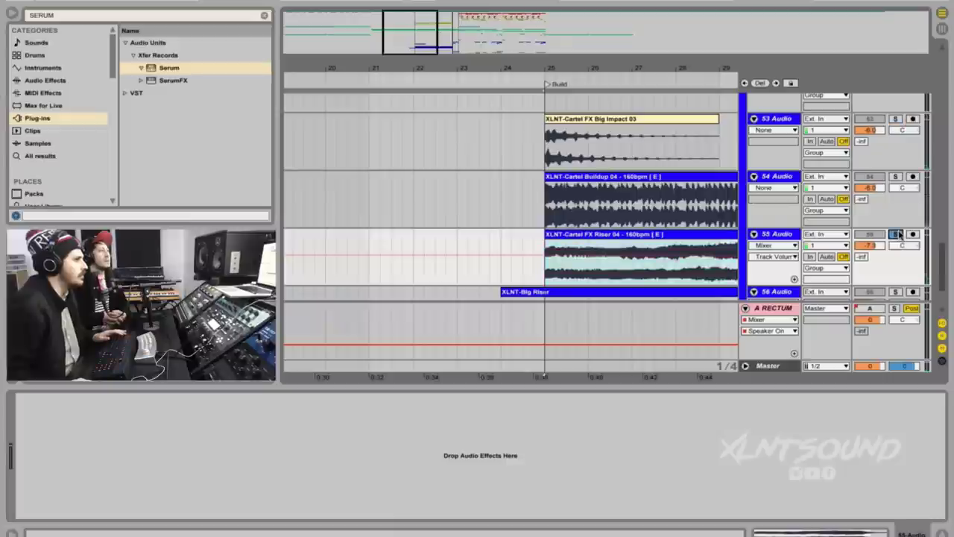
left_click(896, 234)
- Unfold the VOX group and select the TurnUpTheBass-1 clip on 60 Audio to inspect its effects and extent through the build
scroll(675, 224, "down", 2)
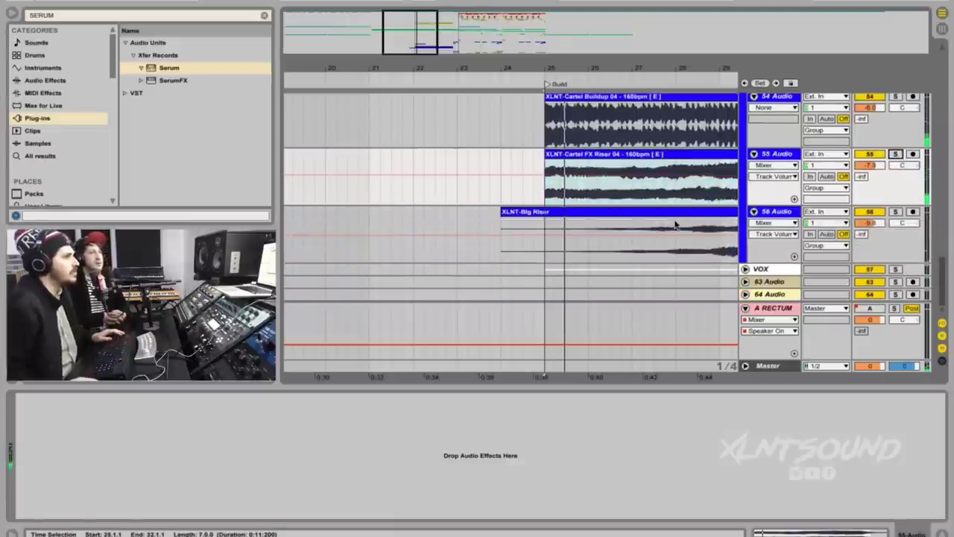
left_click(745, 269)
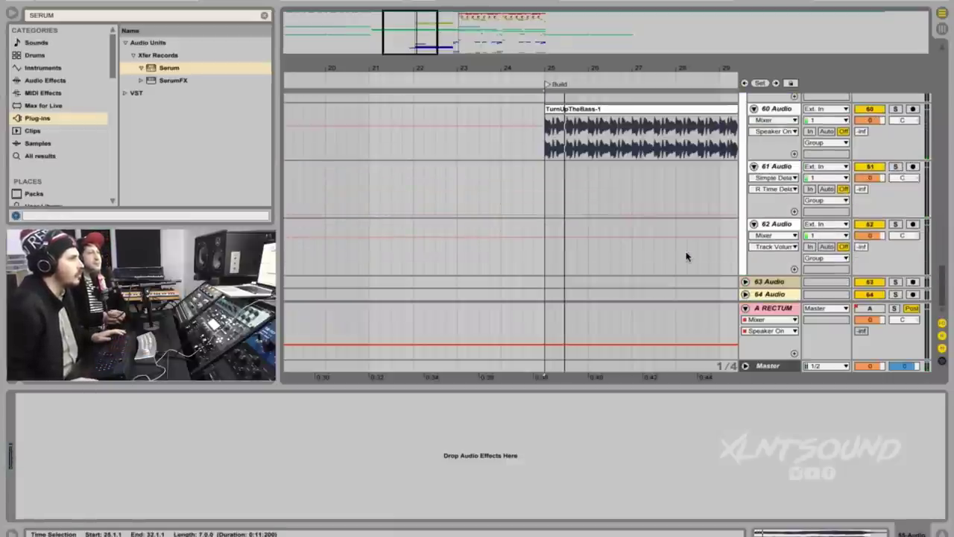
left_click_drag(652, 71, 652, 81)
left_click(614, 112)
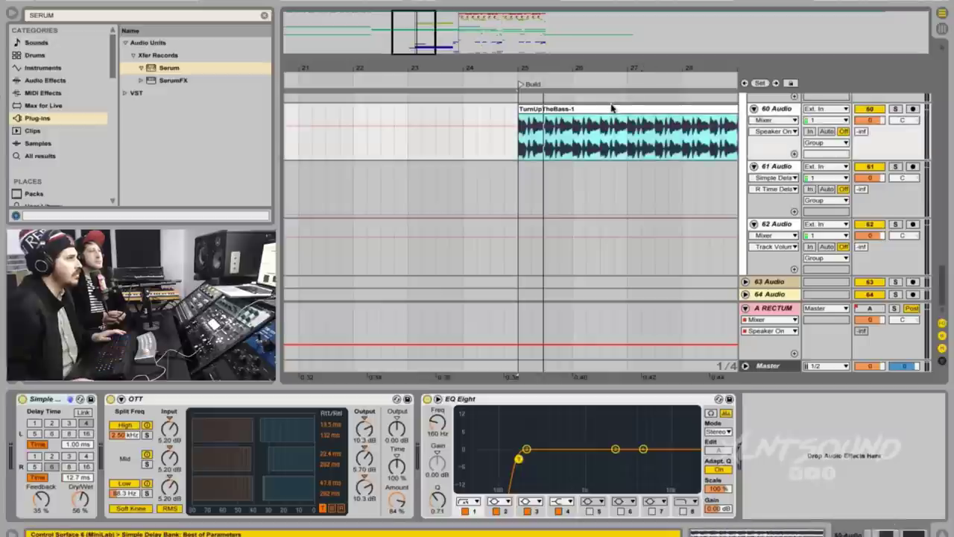
scroll(635, 119, "up", 3)
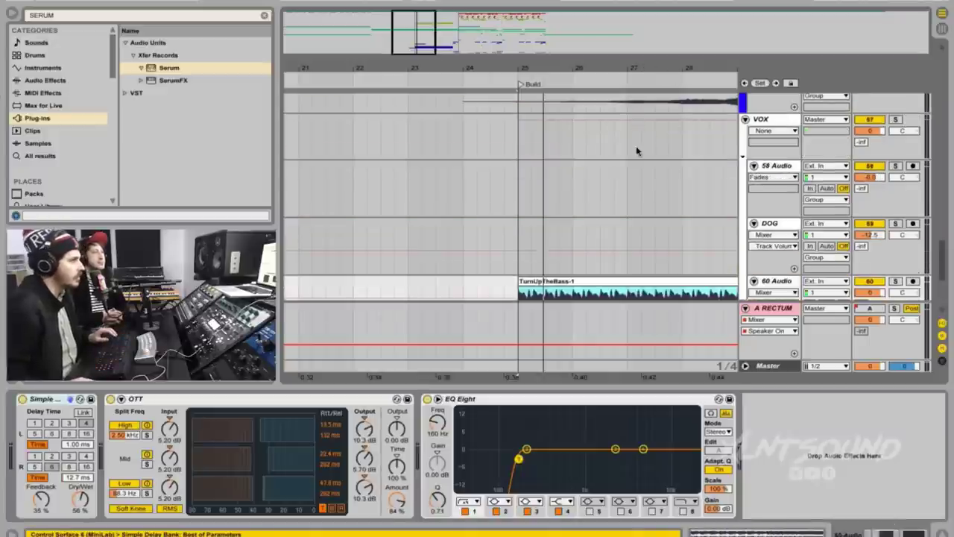
scroll(644, 154, "right", 5)
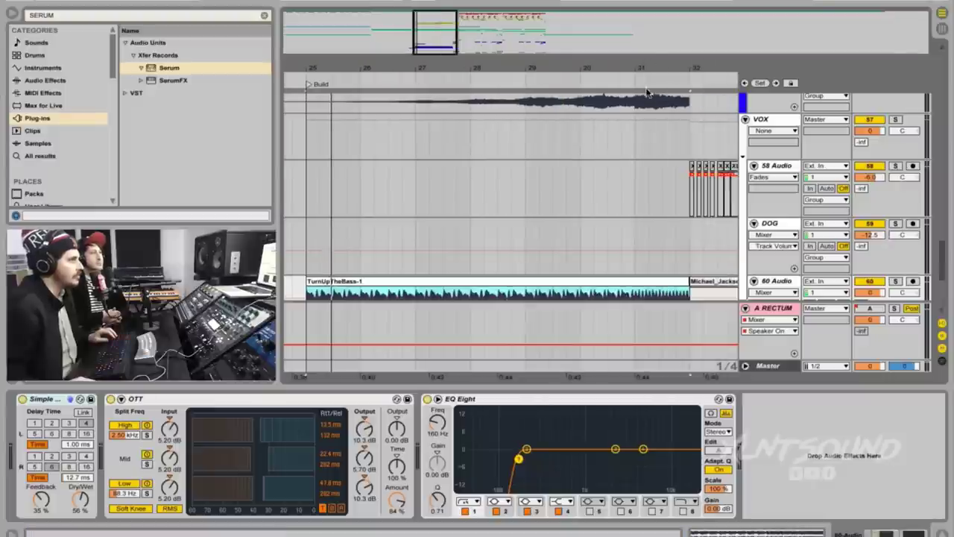
- Inspect the end of the layered snare rolls and play from bar 32 to hear the gap before the drop
left_click_drag(654, 71, 654, 61)
scroll(626, 149, "up", 20)
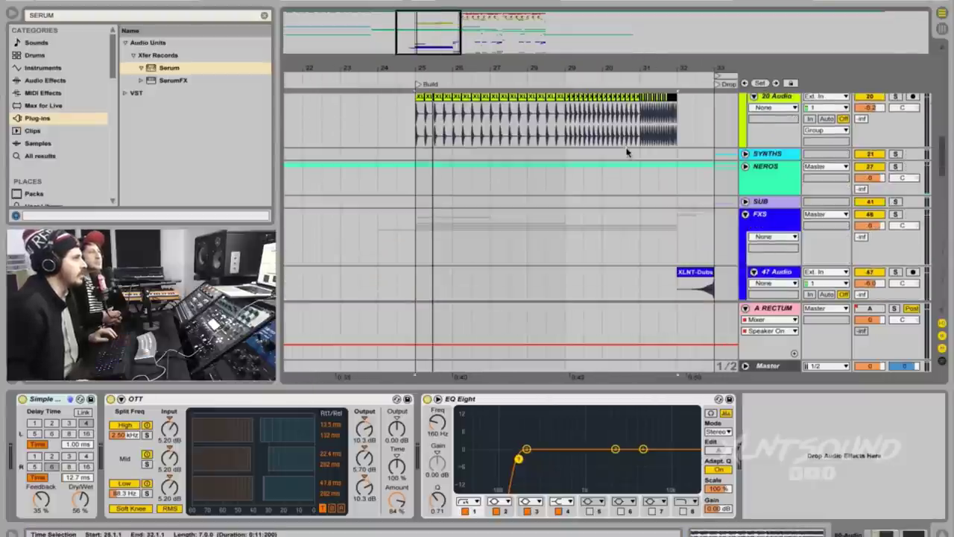
scroll(646, 156, "down", 10)
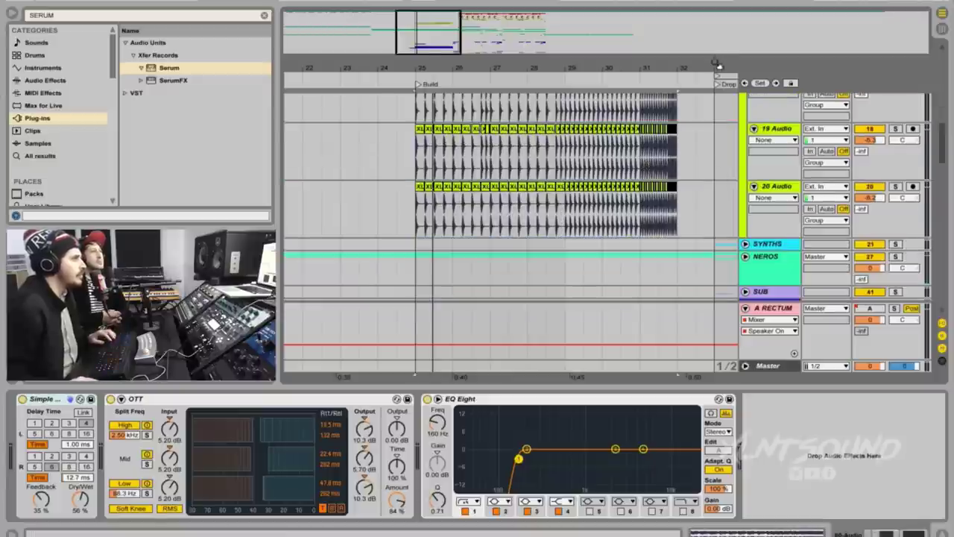
left_click_drag(717, 66, 633, 110)
left_click(634, 111)
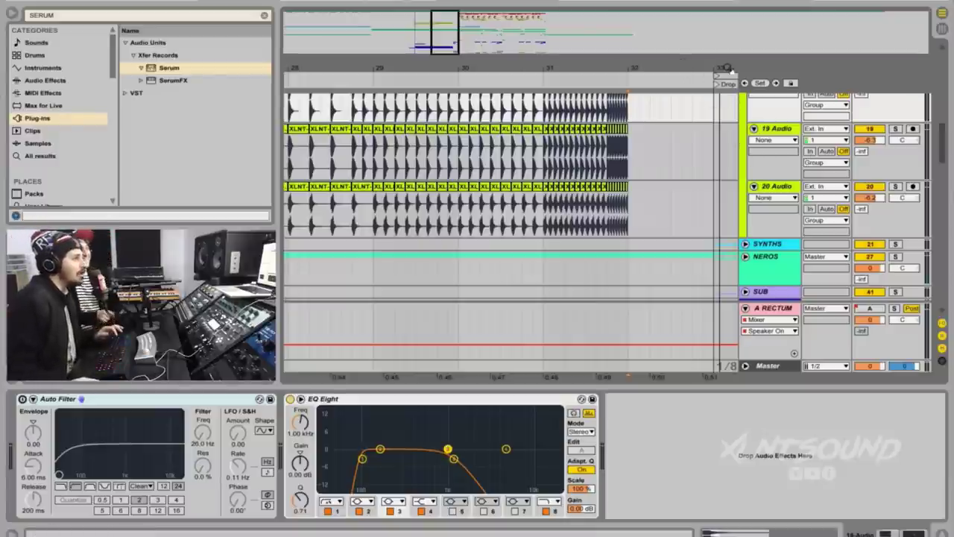
left_click_drag(689, 65, 677, 81)
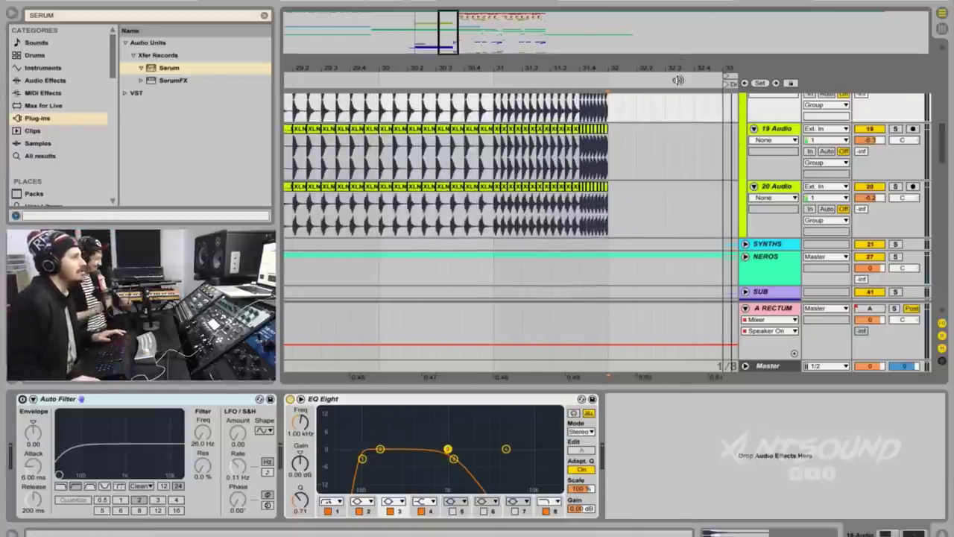
left_click(610, 135)
key("space")
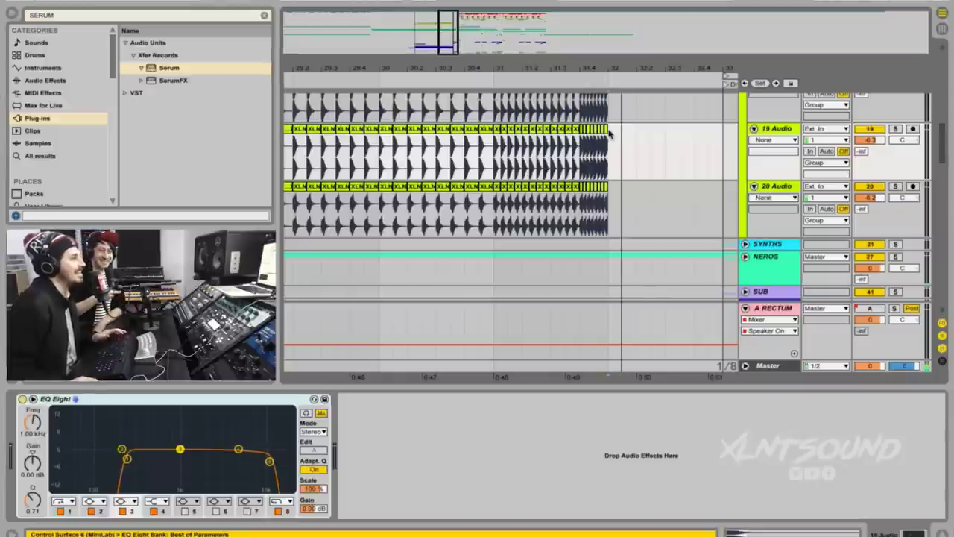
- Play the start of the drop from bar 33
left_click_drag(722, 68, 721, 54)
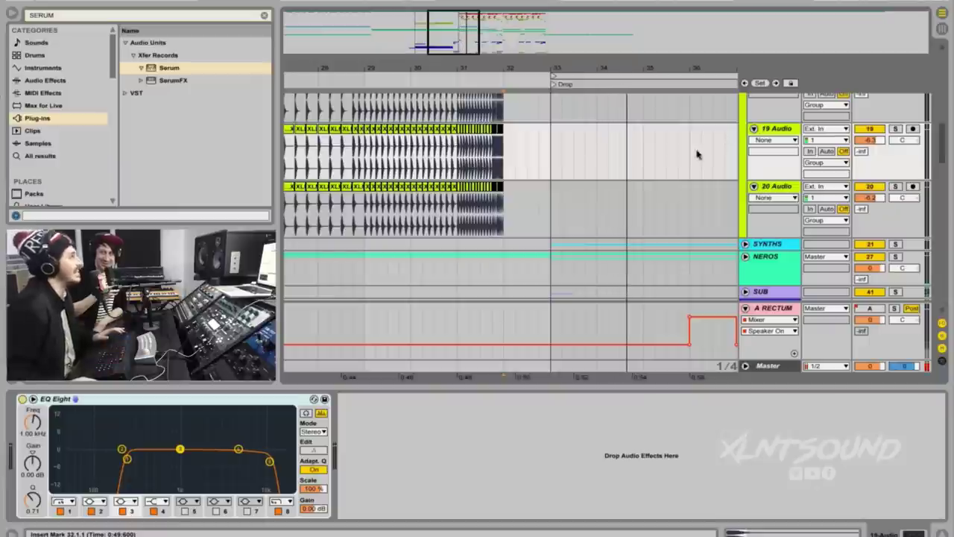
left_click(537, 146)
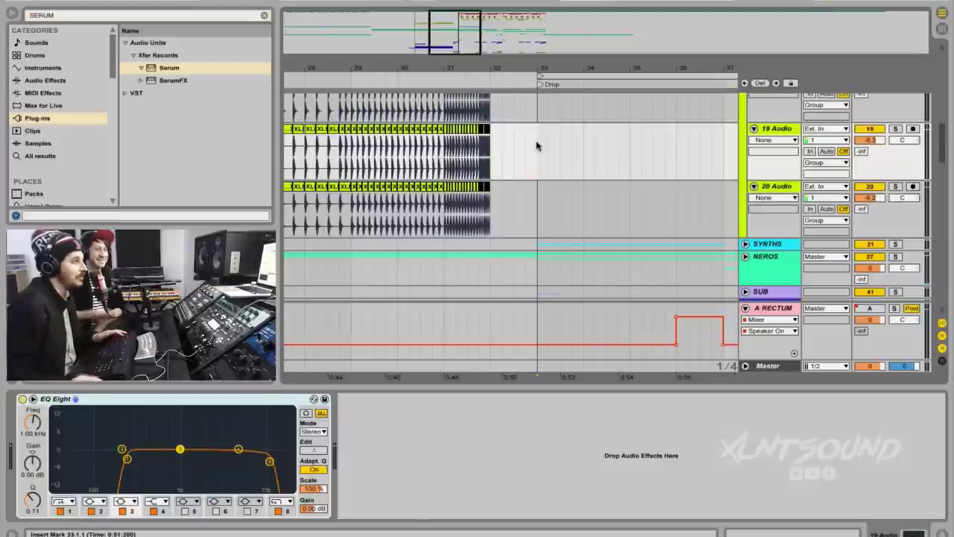
key("space")
- Locate the short 15 Audio clips just before bar 37 and select the last one to audition it
scroll(586, 141, "up", 3)
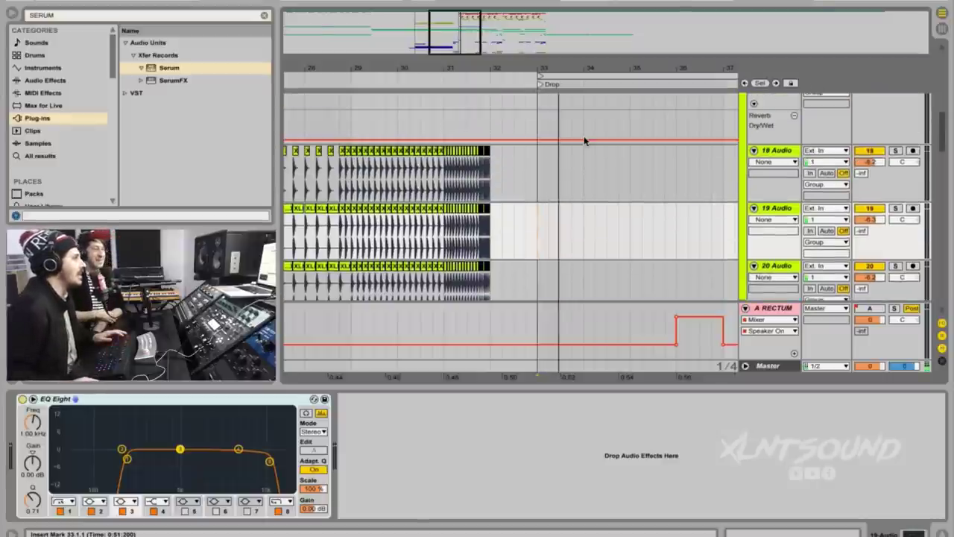
scroll(586, 141, "up", 8)
scroll(594, 146, "down", 5)
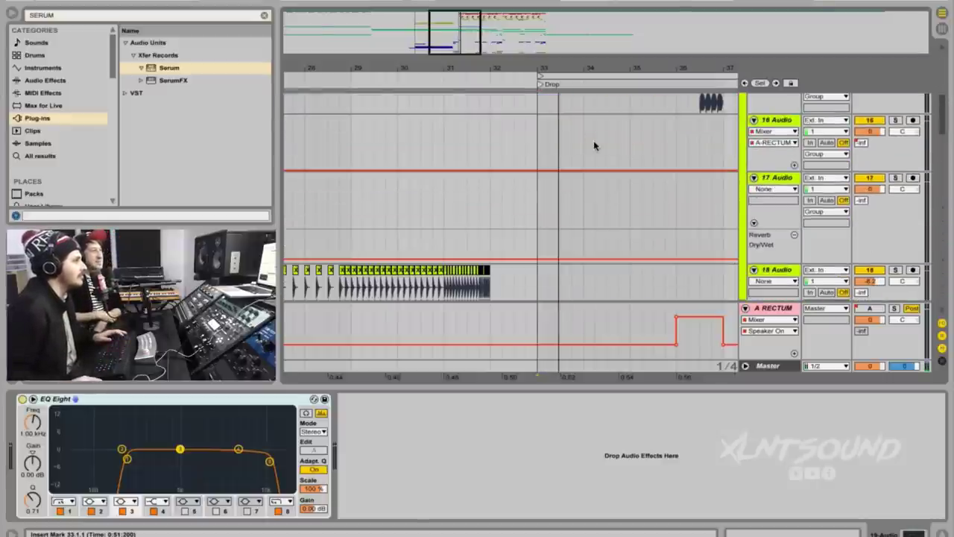
scroll(627, 135, "up", 3)
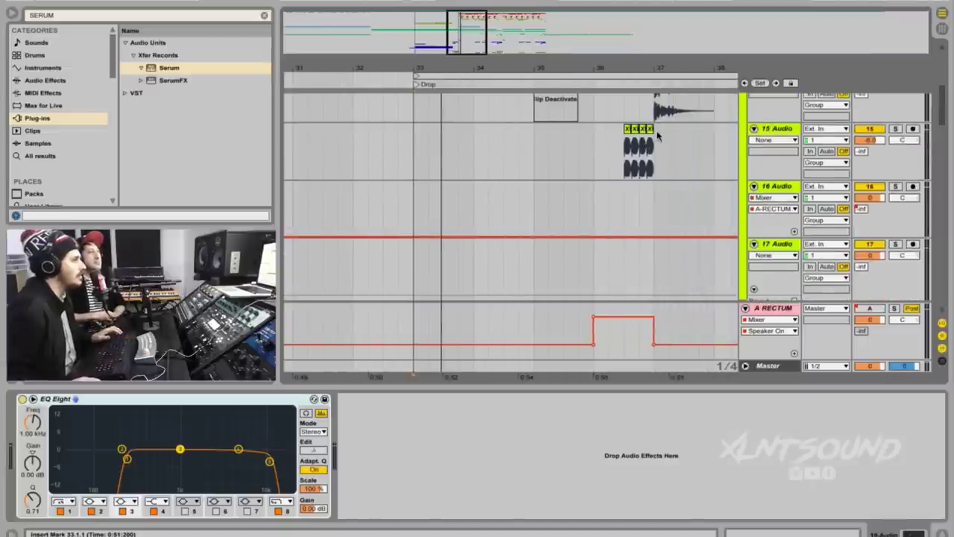
left_click(657, 135)
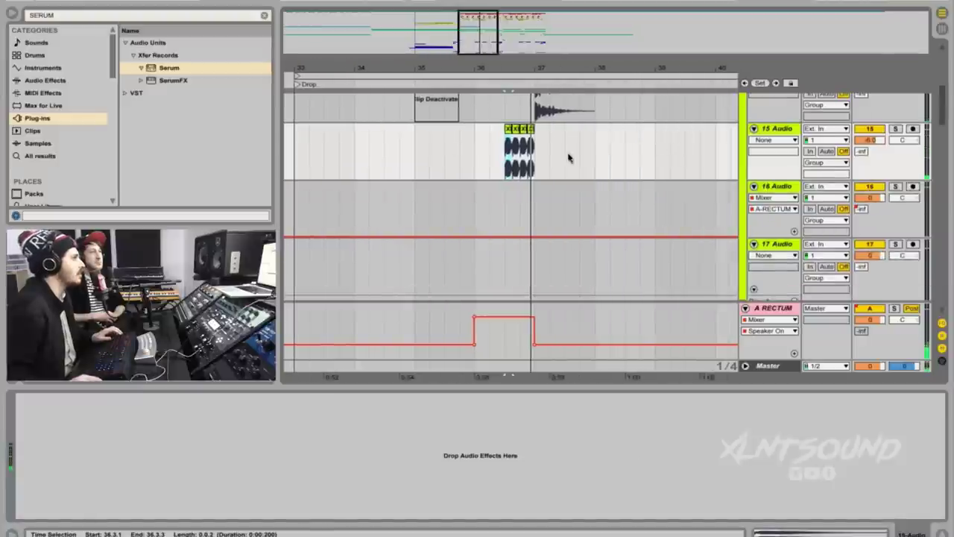
- Place the insert marker at bar 33 and unfold the kick group to show its MIDI and audio tracks
scroll(304, 179, "up", 3)
left_click(298, 142)
scroll(313, 123, "up", 10)
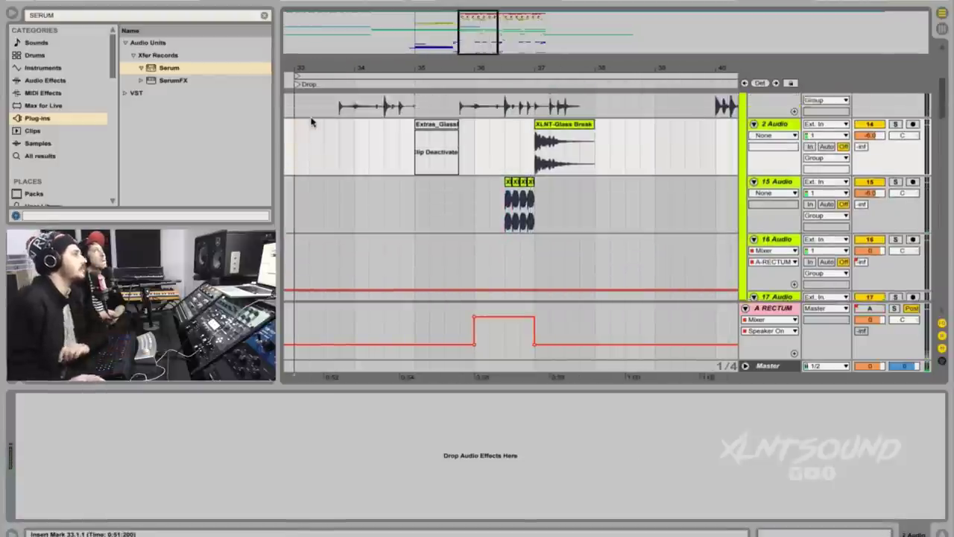
left_click_drag(297, 69, 305, 93)
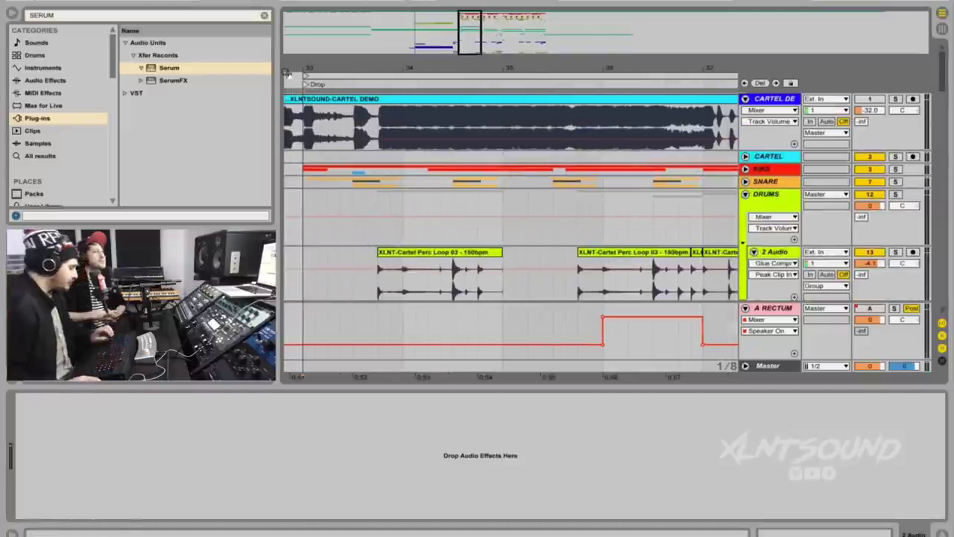
left_click(744, 168)
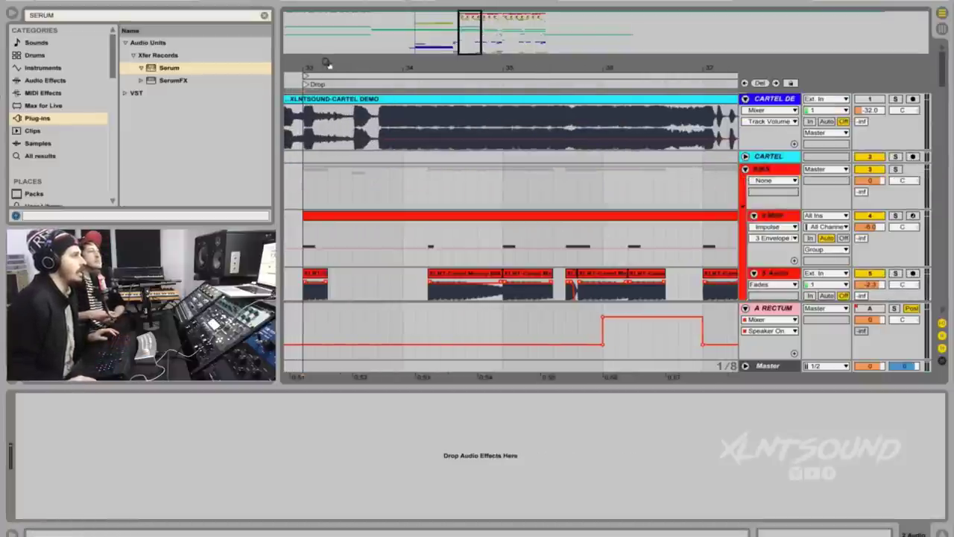
left_click_drag(328, 65, 319, 202)
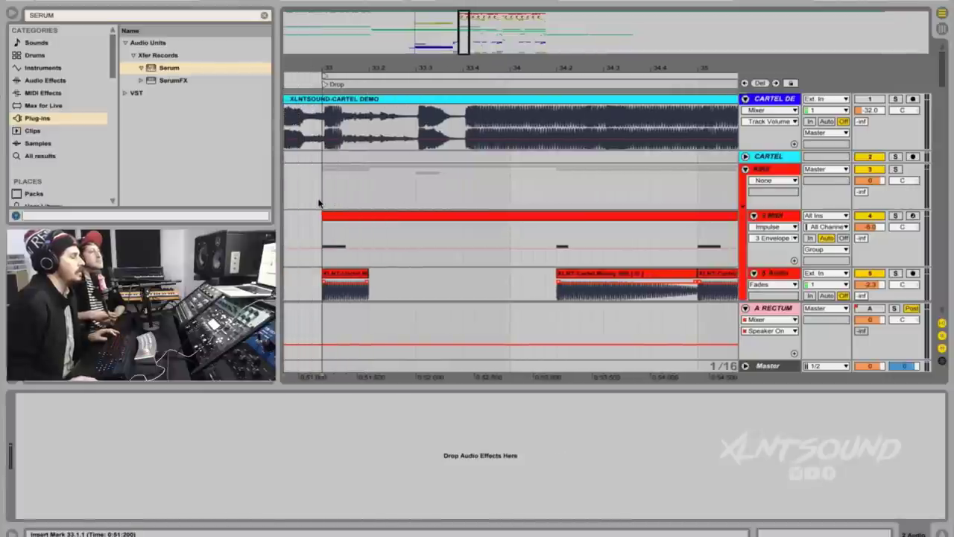
scroll(319, 203, "down", 2)
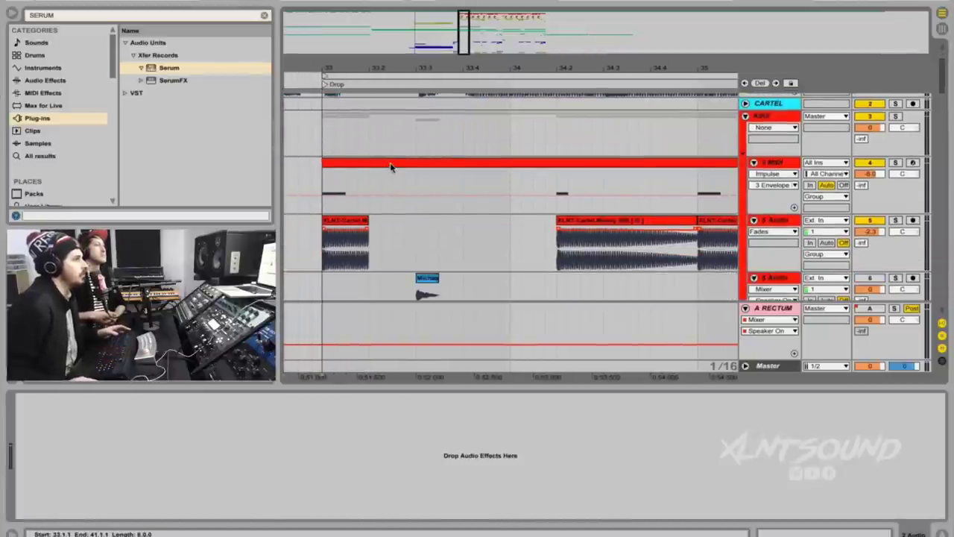
- Solo the 4 MIDI kick track and the SNARE group to play them together from the drop
left_click_drag(462, 67, 455, 66)
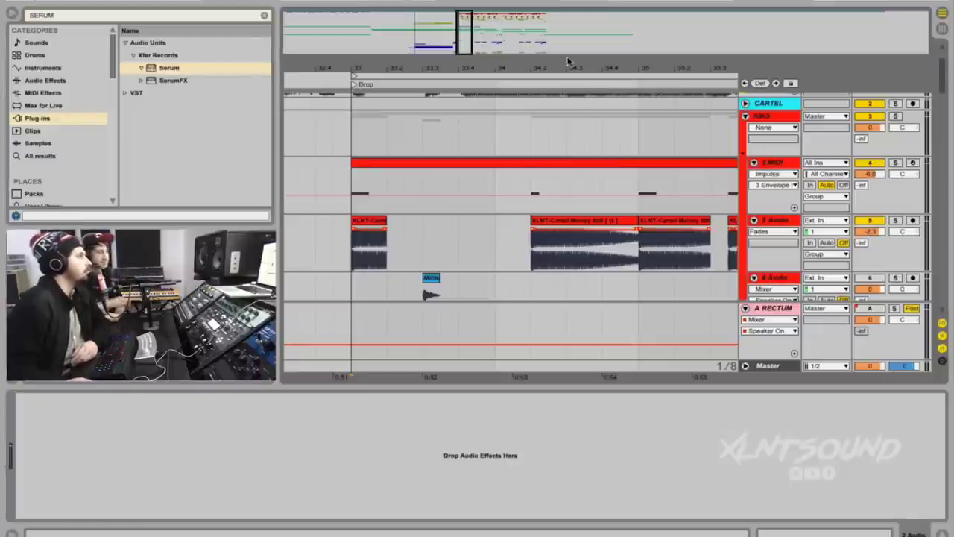
mouse_move(572, 67)
left_mouse_down()
mouse_move(570, 75)
mouse_move(570, 62)
left_mouse_up()
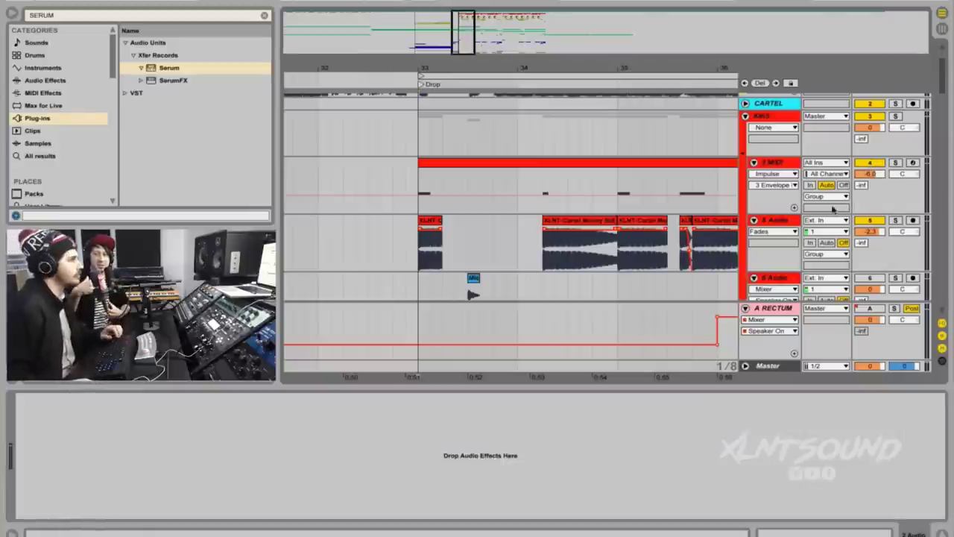
left_click_drag(528, 68, 528, 43)
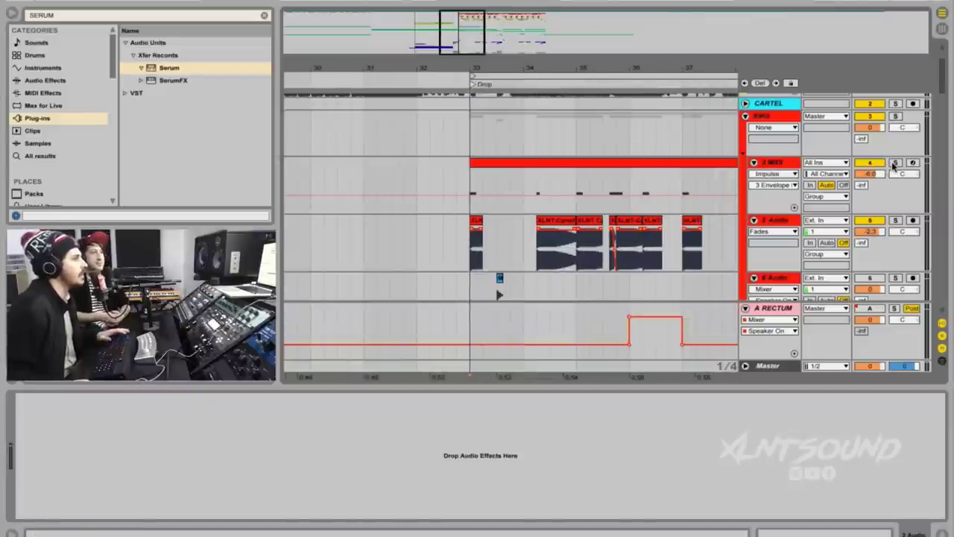
left_click(894, 162)
scroll(898, 222, "down", 5)
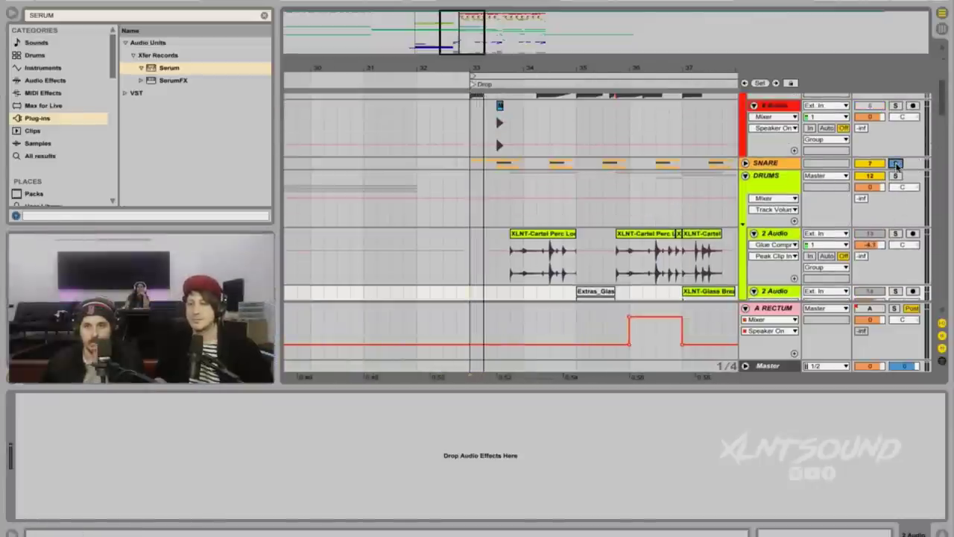
- Toggle the 4 MIDI and SNARE solos to compare the kick and snare separately, and replay both from bar 33
scroll(886, 157, "up", 4)
scroll(880, 144, "up", 1)
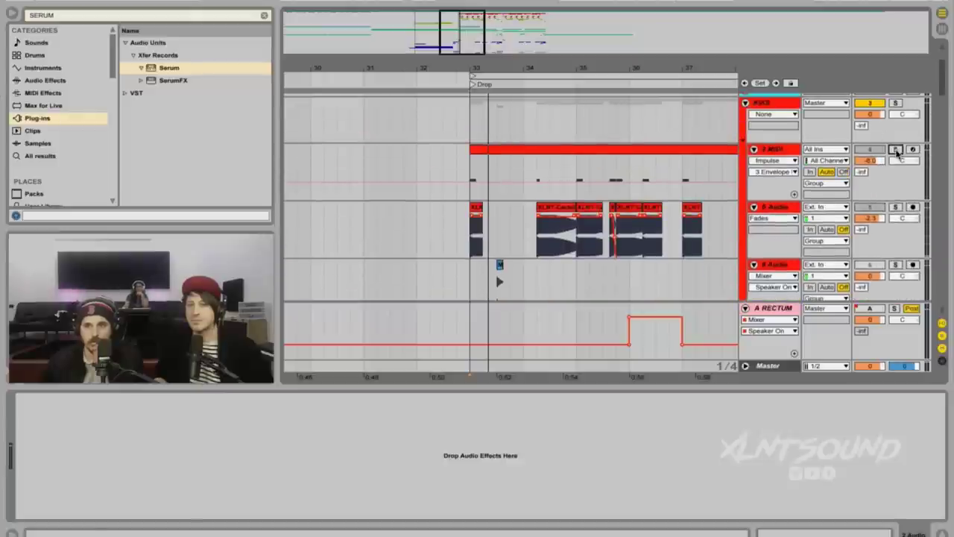
scroll(804, 218, "down", 4)
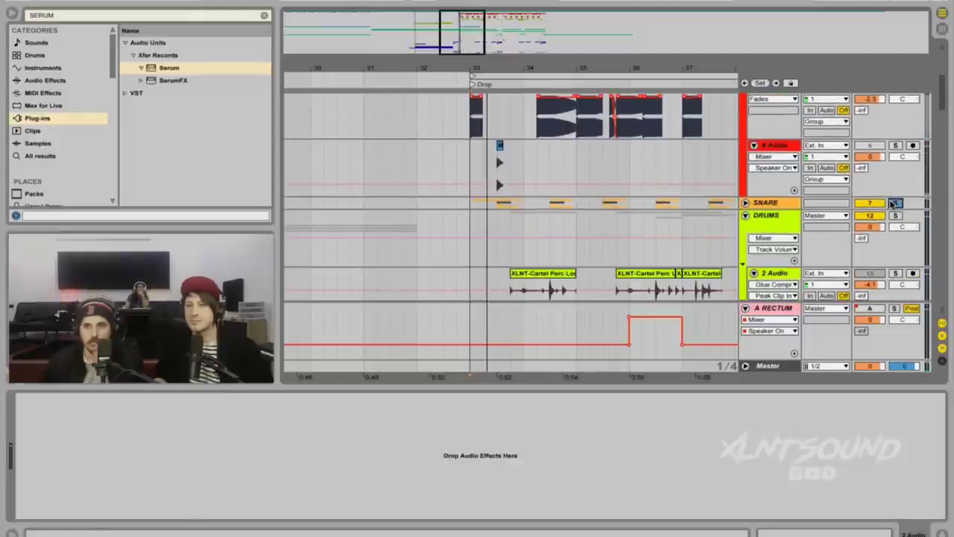
scroll(886, 203, "up", 5)
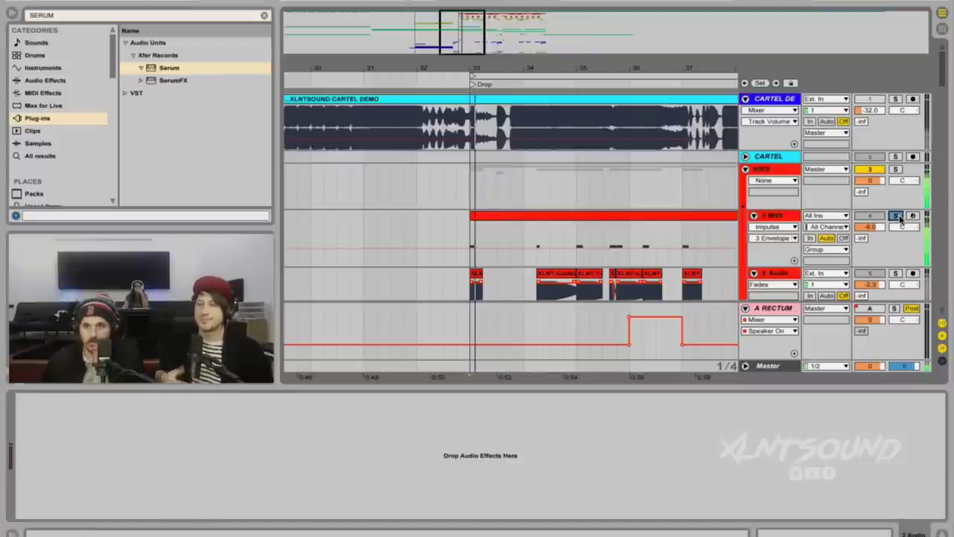
scroll(900, 217, "down", 5)
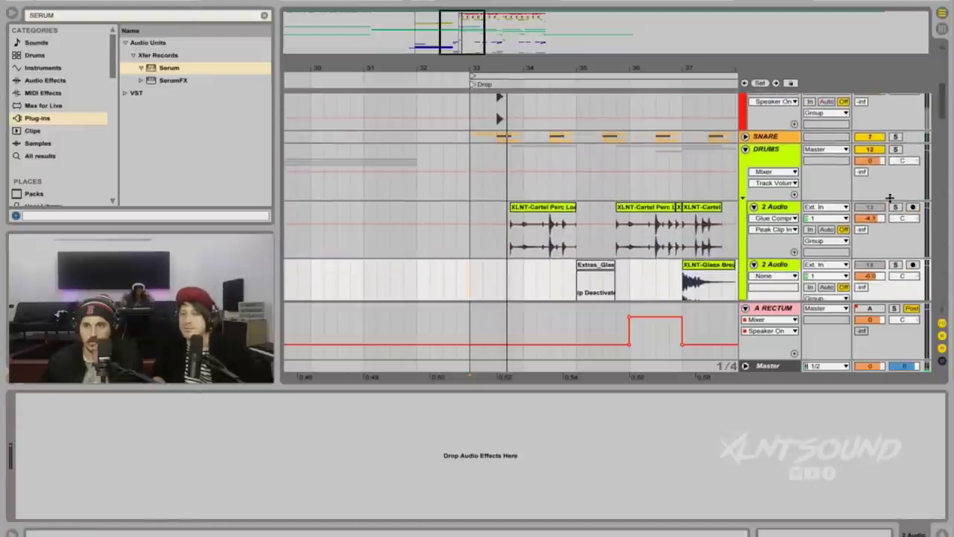
left_click(895, 137)
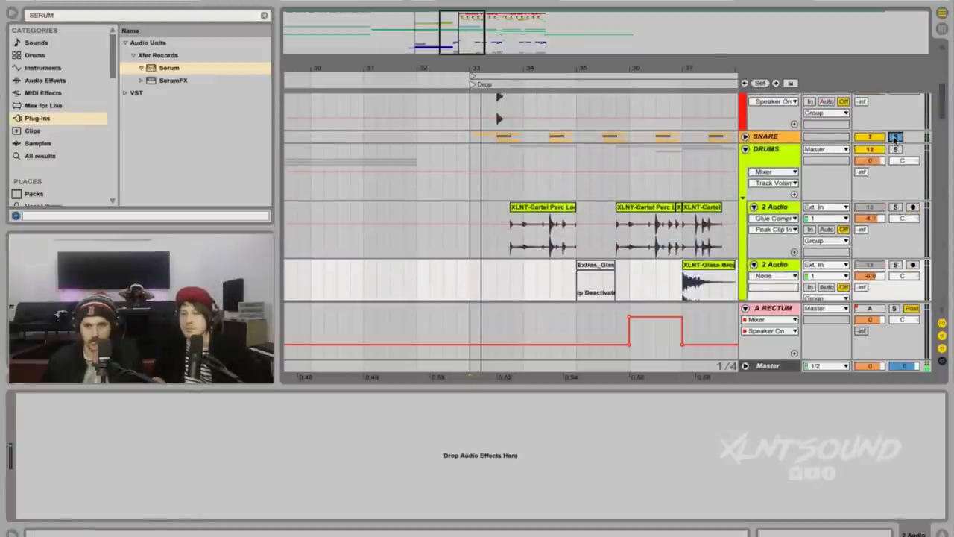
- Unfold the SNARE group, and play the 808 clips on 5 Audio soloed together with the 4 MIDI kick
scroll(670, 139, "up", 2)
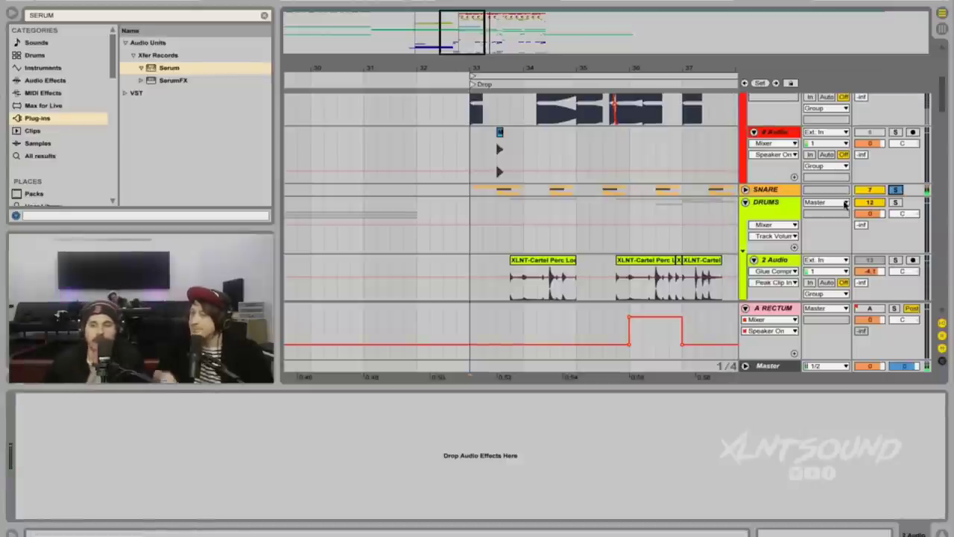
left_click(744, 191)
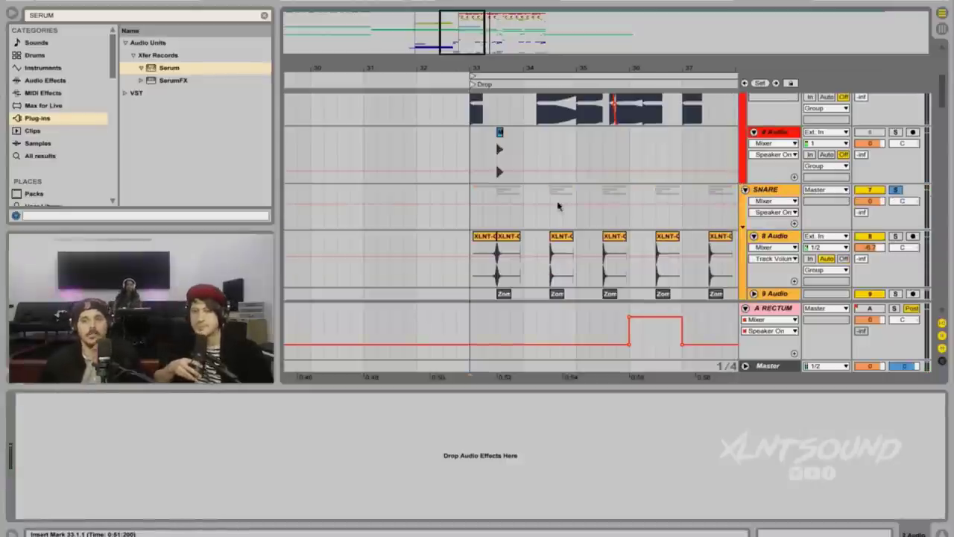
scroll(495, 228, "up", 5)
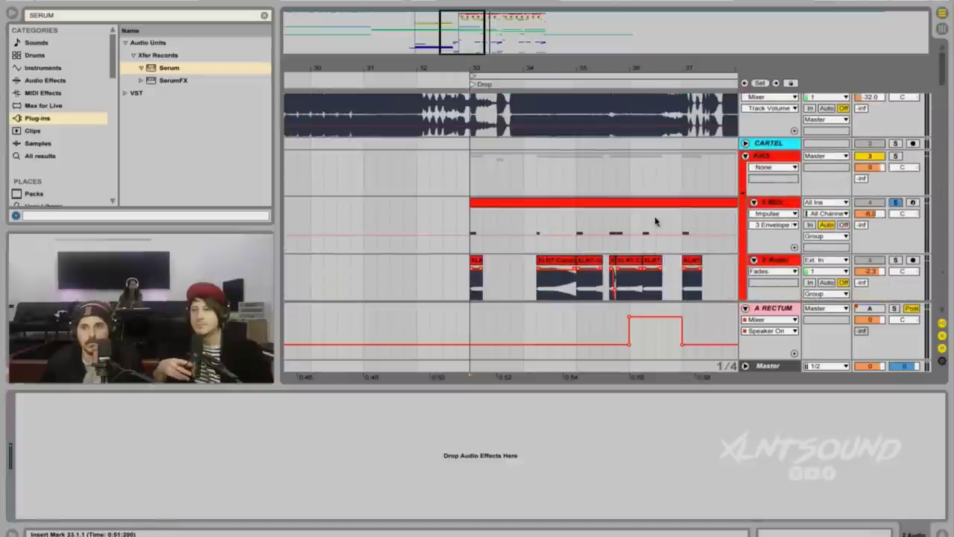
left_click(895, 260)
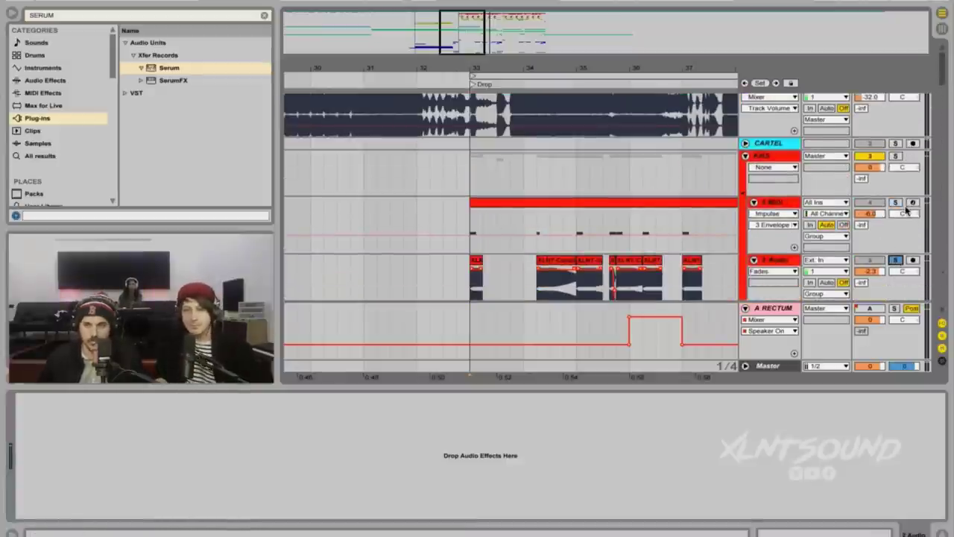
key("space")
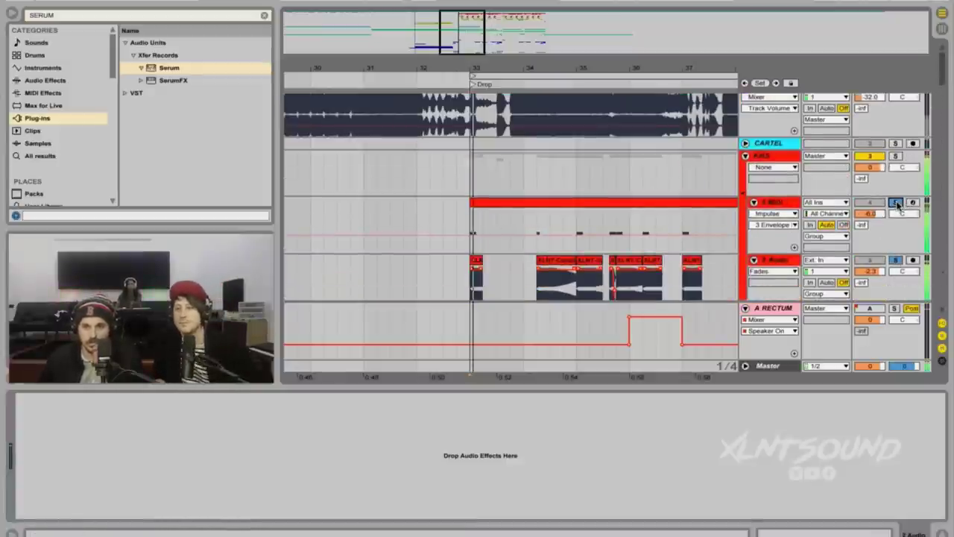
- Solo the SNARE group together with the 808 clips on 5 Audio and replay them from around bar 36
scroll(602, 251, "down", 4)
scroll(602, 251, "down", 1)
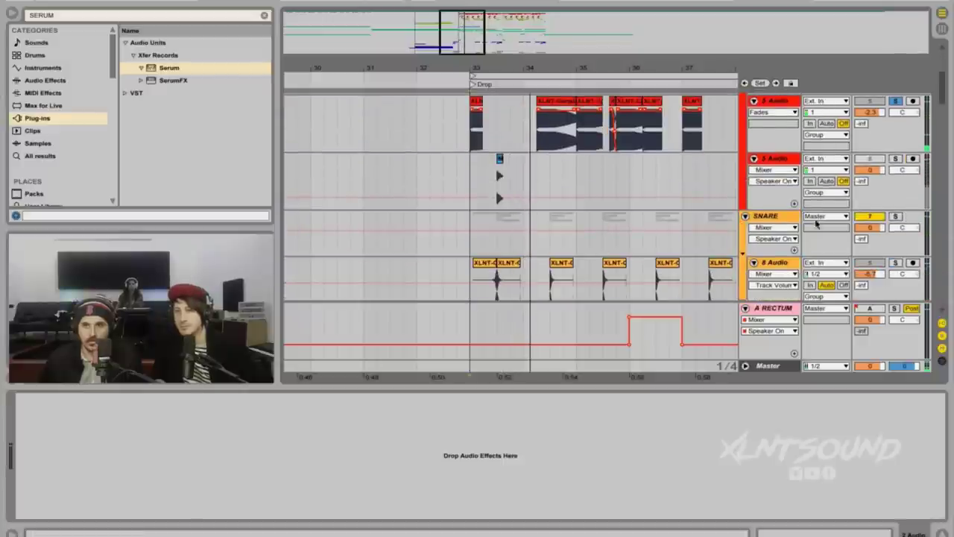
left_click(895, 216)
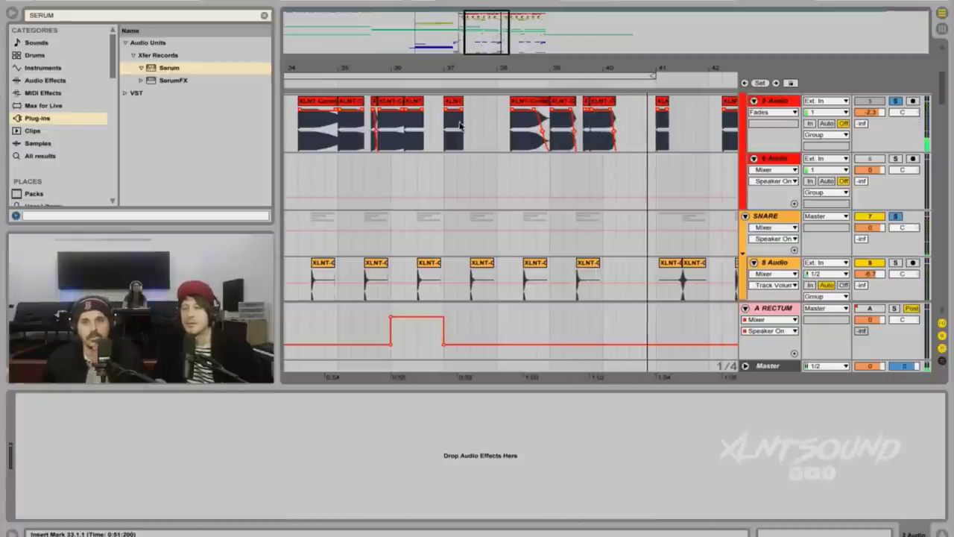
scroll(360, 125, "up", 1)
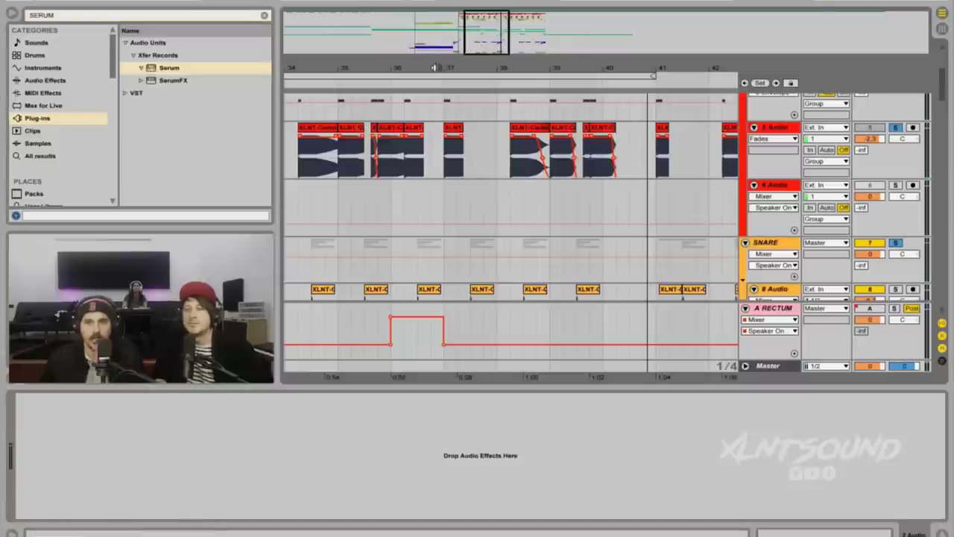
left_click(388, 67)
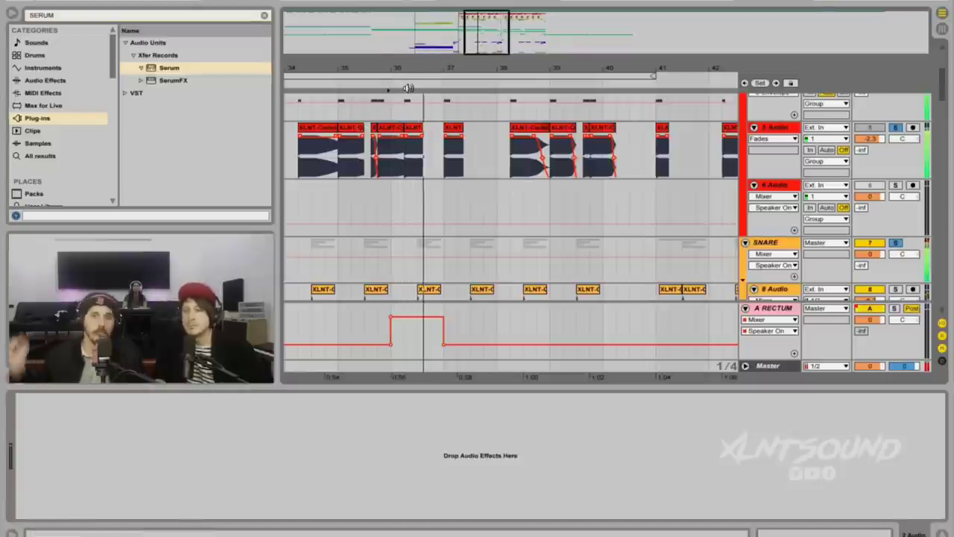
left_click(407, 88)
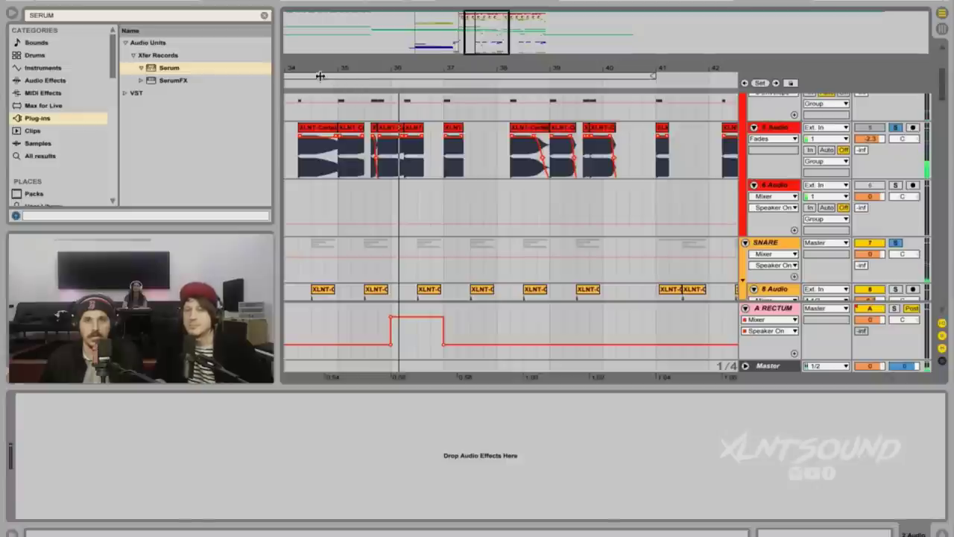
- Select the first 808 clip on 5 Audio at bar 33 and play the soloed 808 and snare from the drop
left_click_drag(321, 76, 309, 79)
scroll(326, 175, "right", 1)
scroll(327, 175, "left", 4)
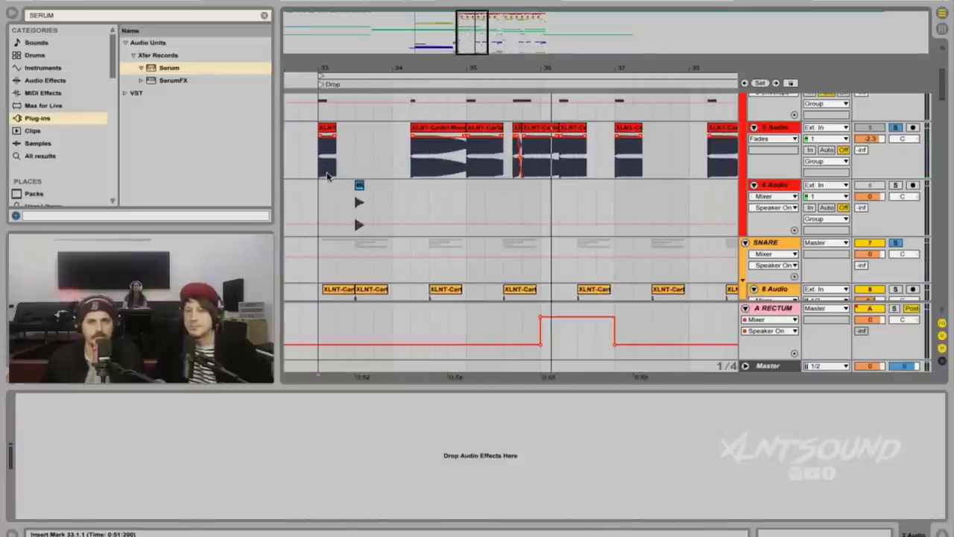
left_click(327, 129)
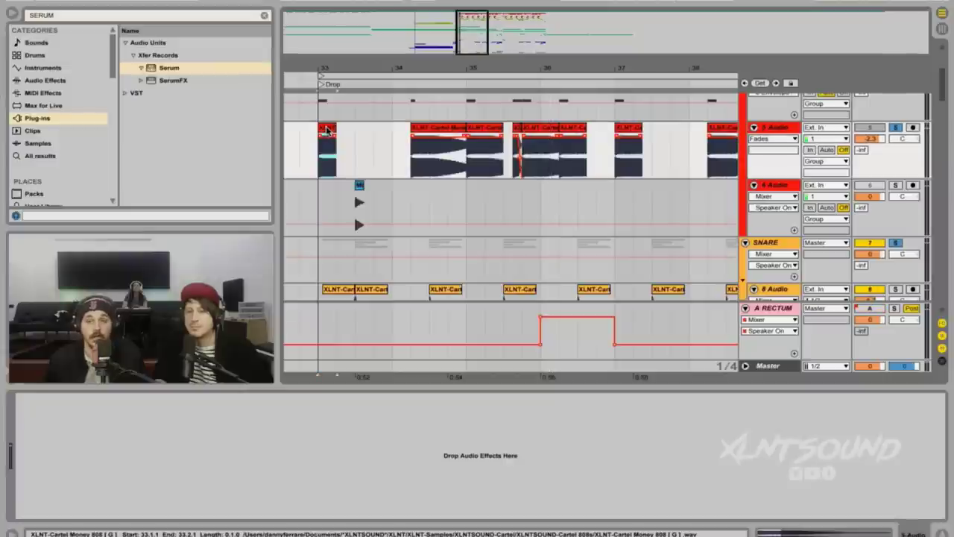
key("space")
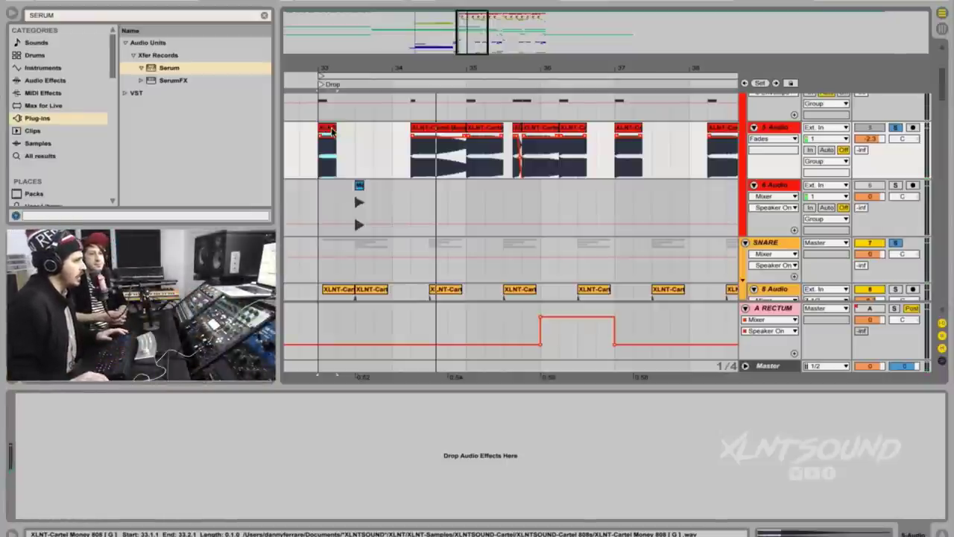
- Select the first XLNT-Cartel Snare 19 clip on 8 Audio, just before 33.3, to show its EQ Eight
scroll(335, 138, "down", 8)
scroll(345, 143, "up", 2)
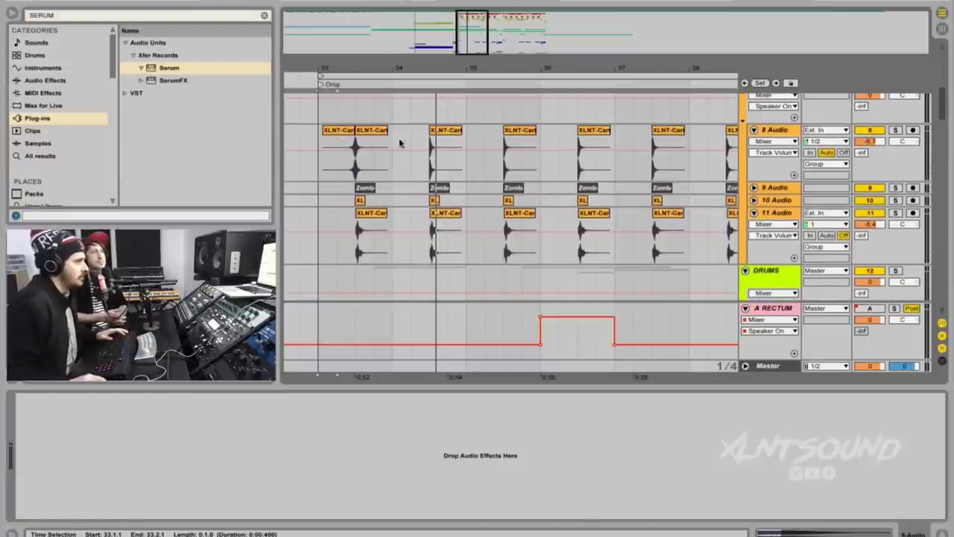
scroll(641, 141, "up", 2)
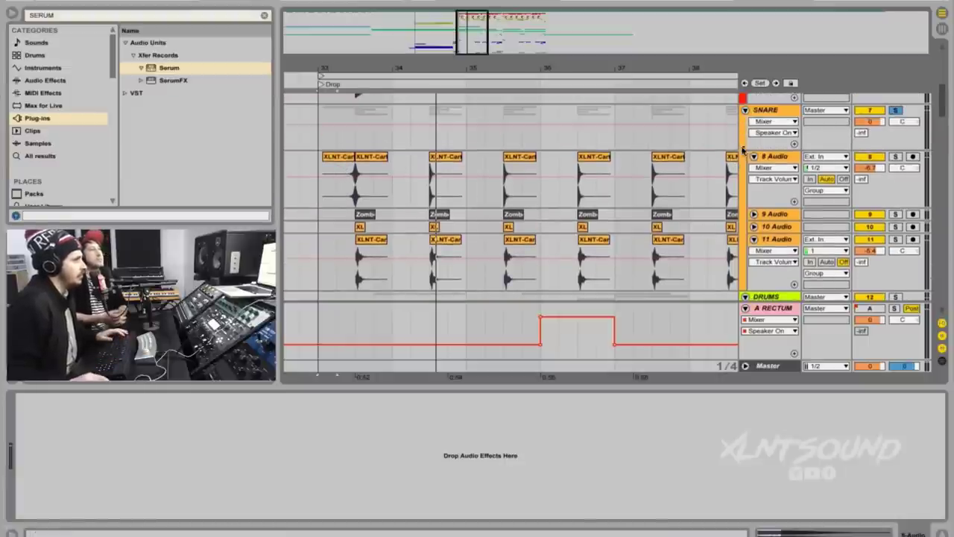
left_click_drag(387, 62, 391, 200)
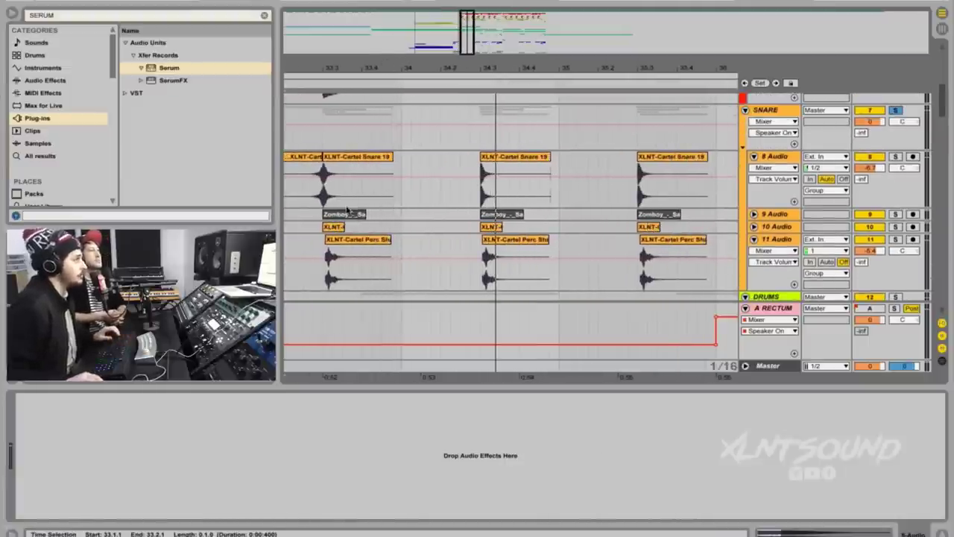
scroll(346, 210, "up", 2)
left_click(313, 186)
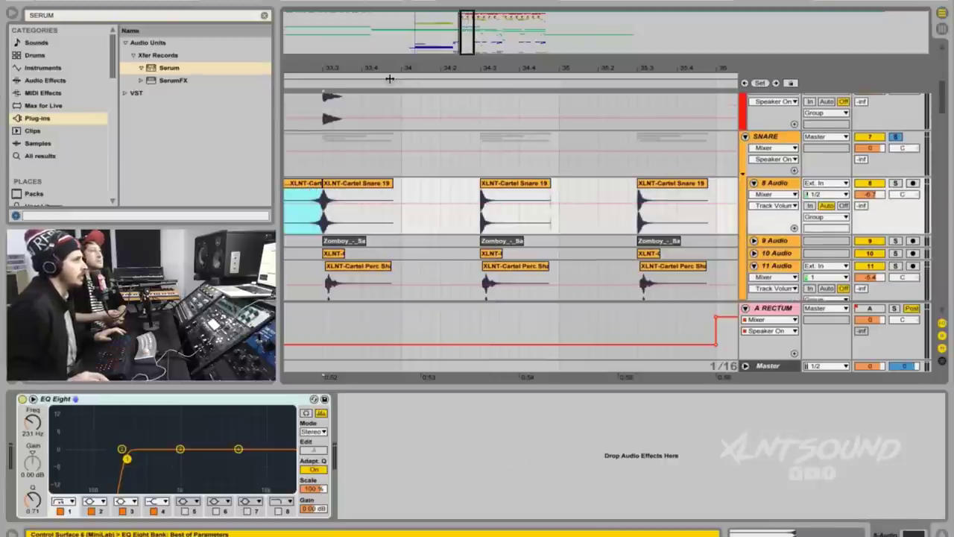
left_click_drag(334, 68, 327, 123)
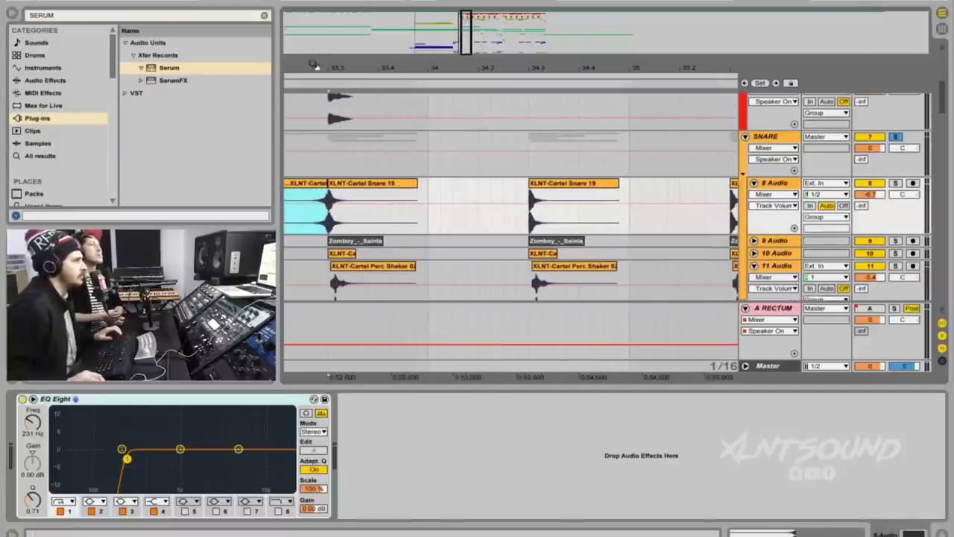
mouse_move(313, 65)
left_mouse_down()
mouse_move(310, 134)
mouse_move(337, 73)
mouse_move(308, 66)
left_mouse_up()
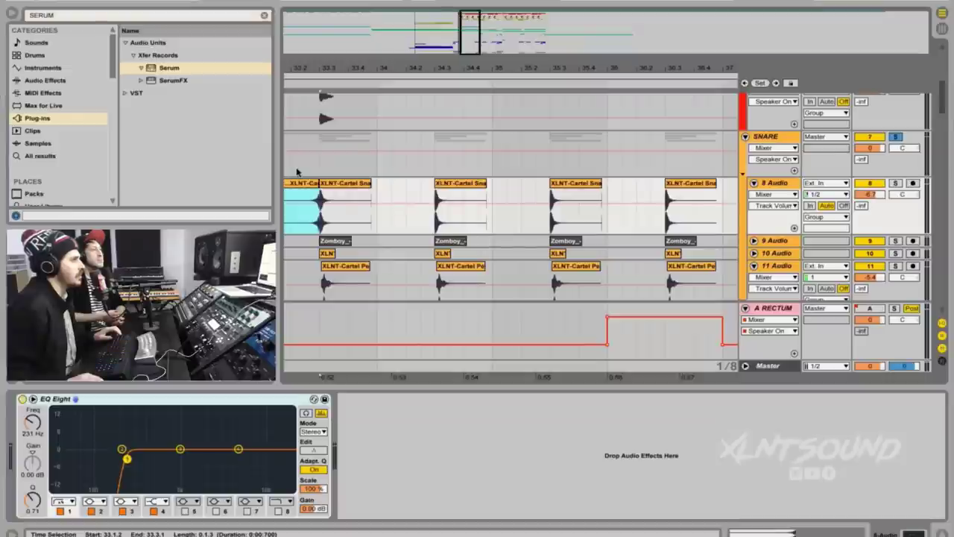
scroll(296, 172, "left", 3)
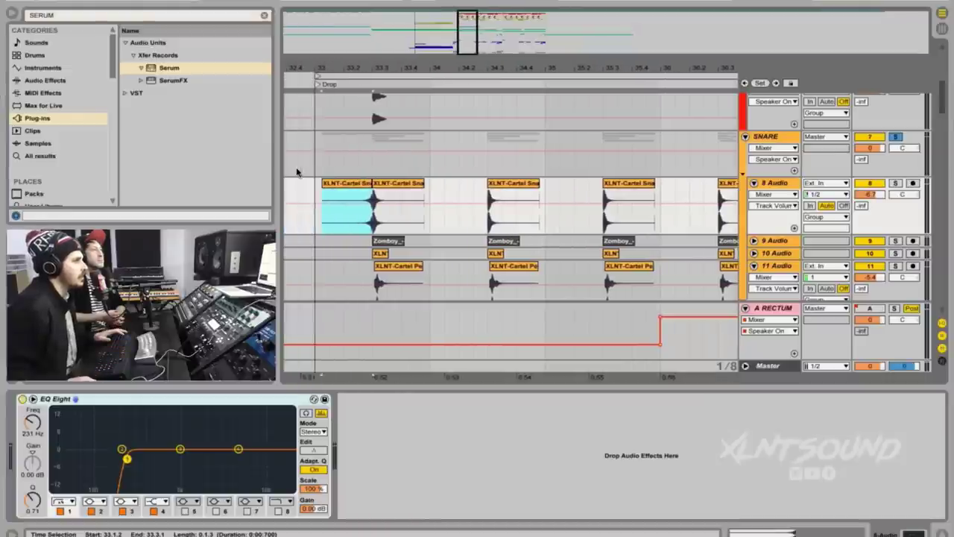
- Solo 8 Audio to play its snare from the drop, and select the second XLNT-Cartel Snare 19 clip at 33.3
left_click(895, 184)
key("space")
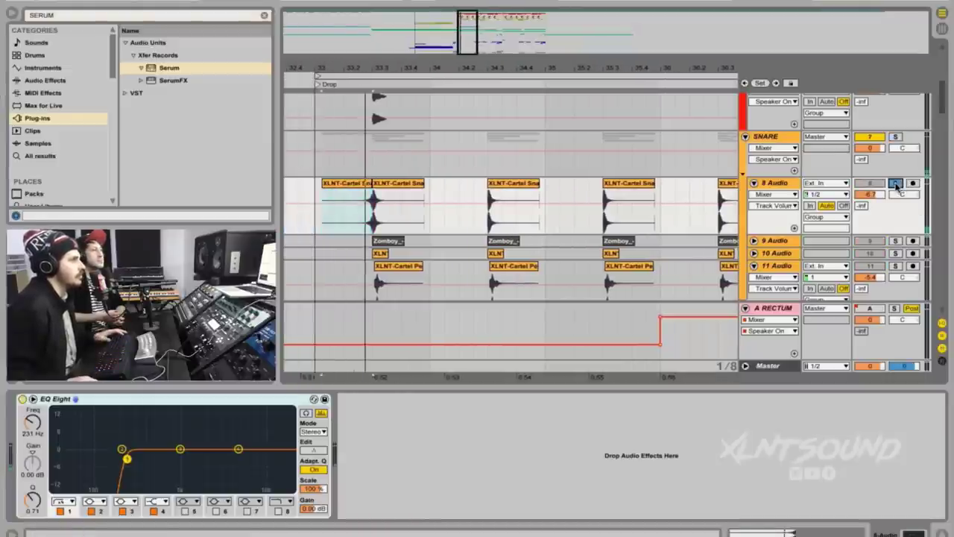
key("space")
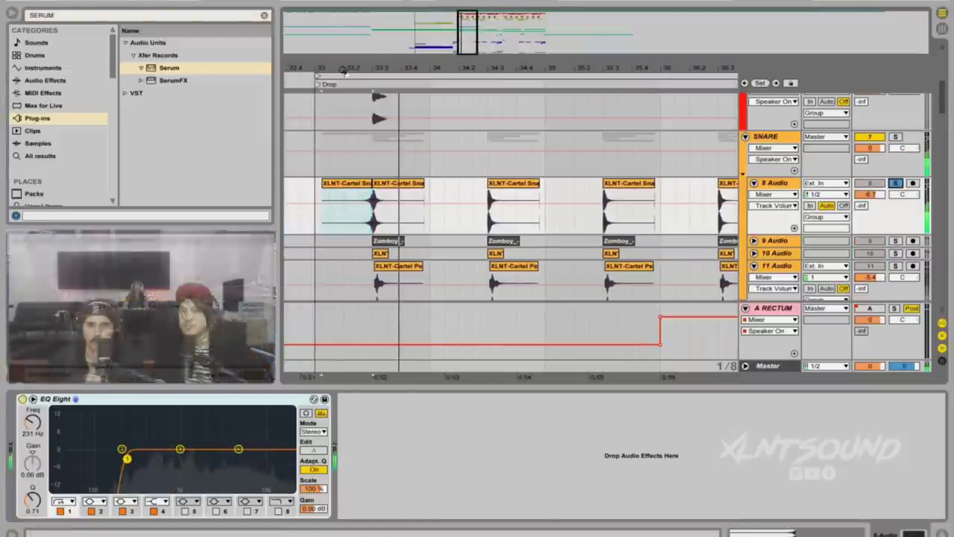
left_click_drag(356, 70, 356, 112)
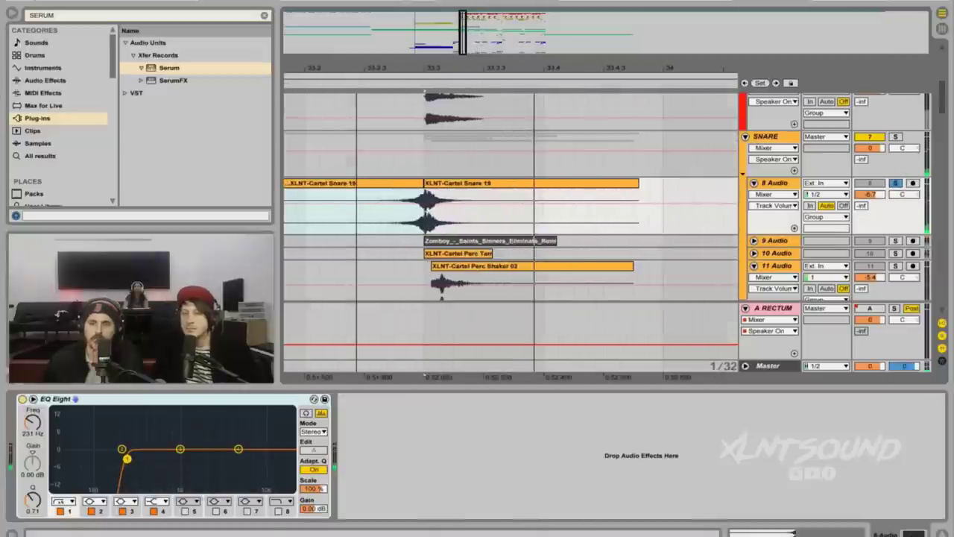
left_click(431, 190)
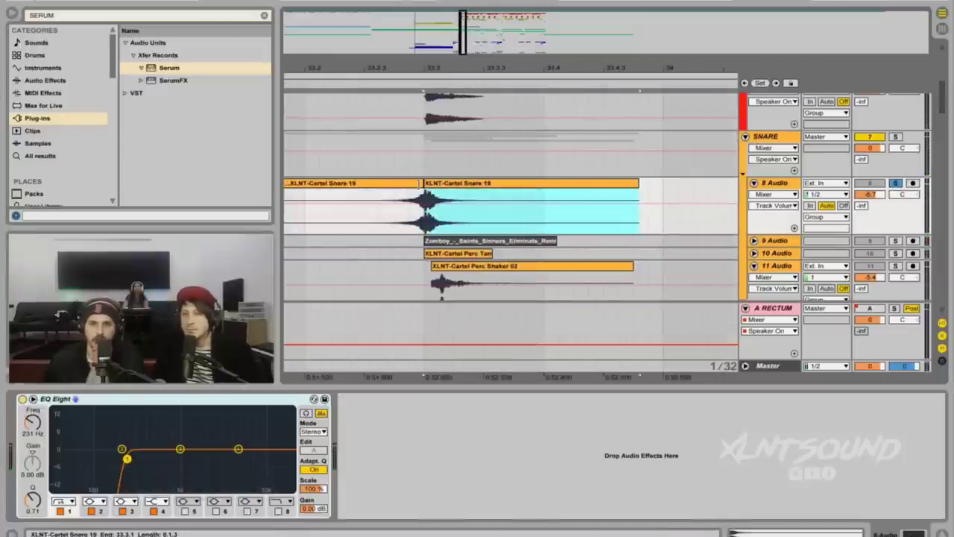
left_click_drag(429, 71, 430, 36)
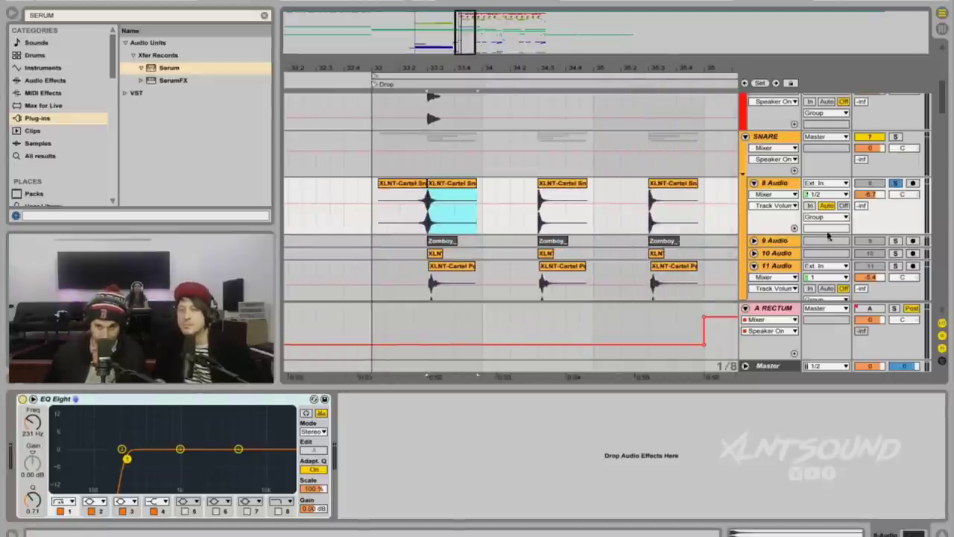
- Unfold 9 Audio, select its Zomboy snare clip at 33.3, and solo the track together with 8 Audio
left_click(753, 241)
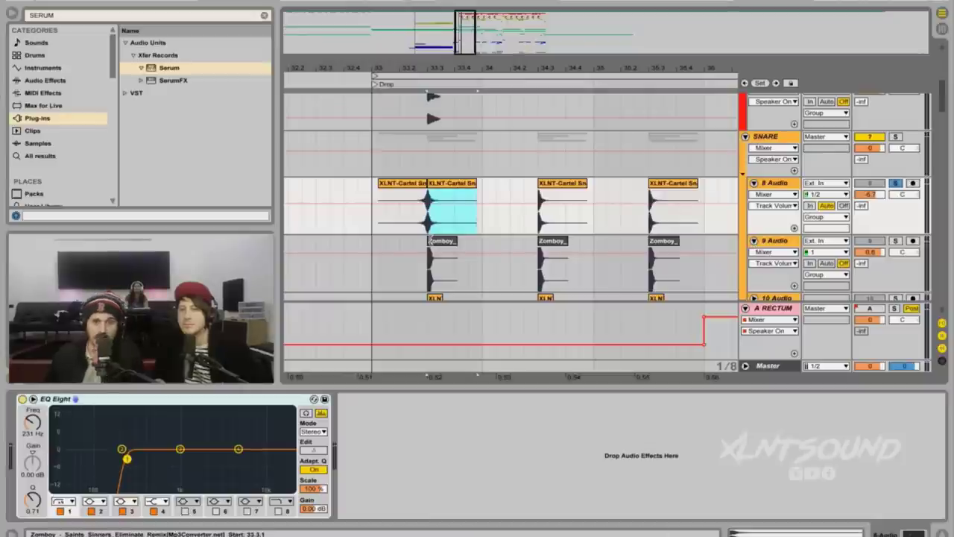
left_click(438, 240)
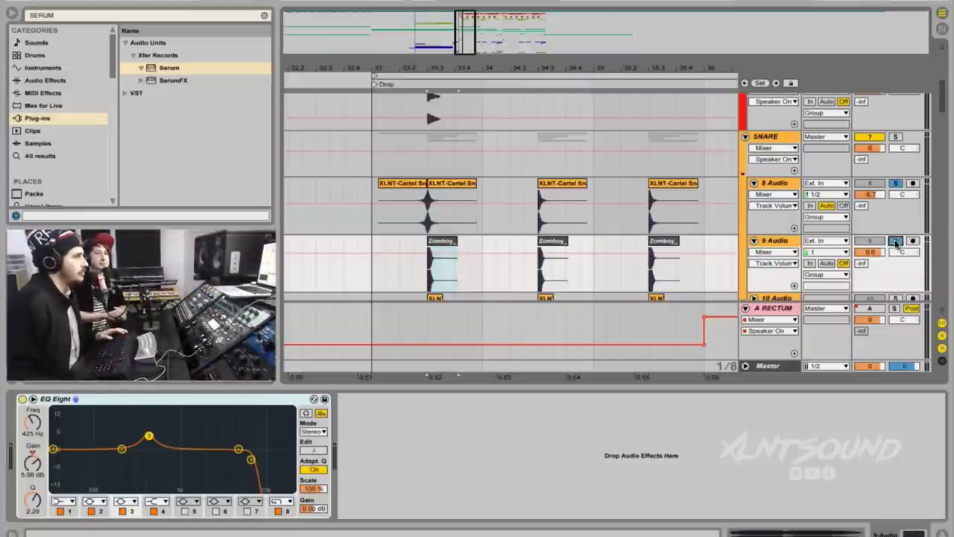
scroll(883, 263, "down", 2)
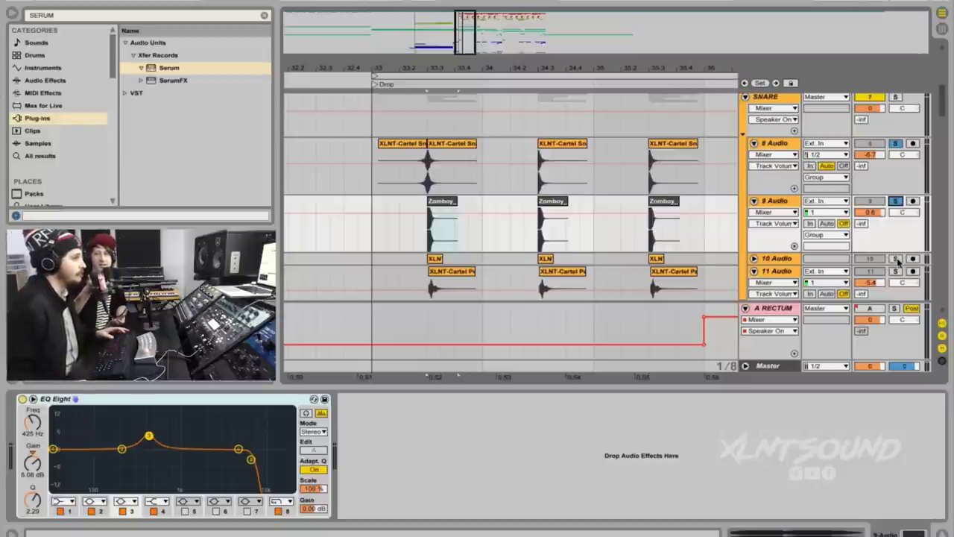
- Solo 10 Audio by itself, and solo the four snare layers 8 to 11 Audio together
left_click(896, 259)
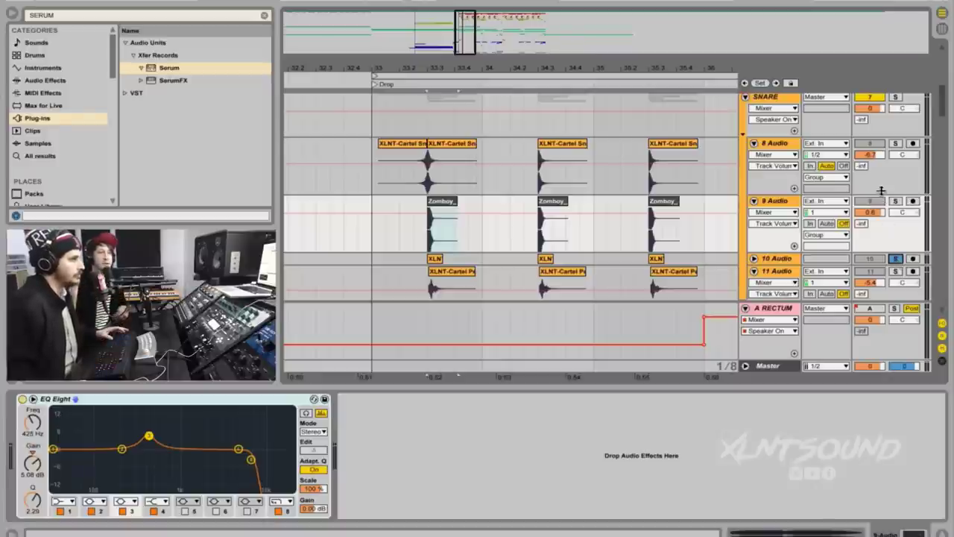
scroll(900, 142, "down", 1)
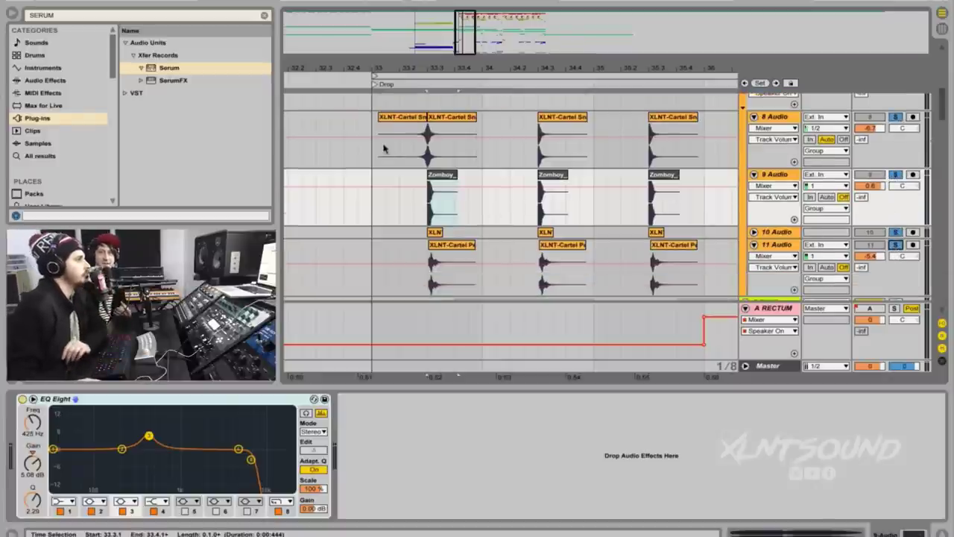
scroll(395, 149, "down", 5)
scroll(406, 150, "up", 10)
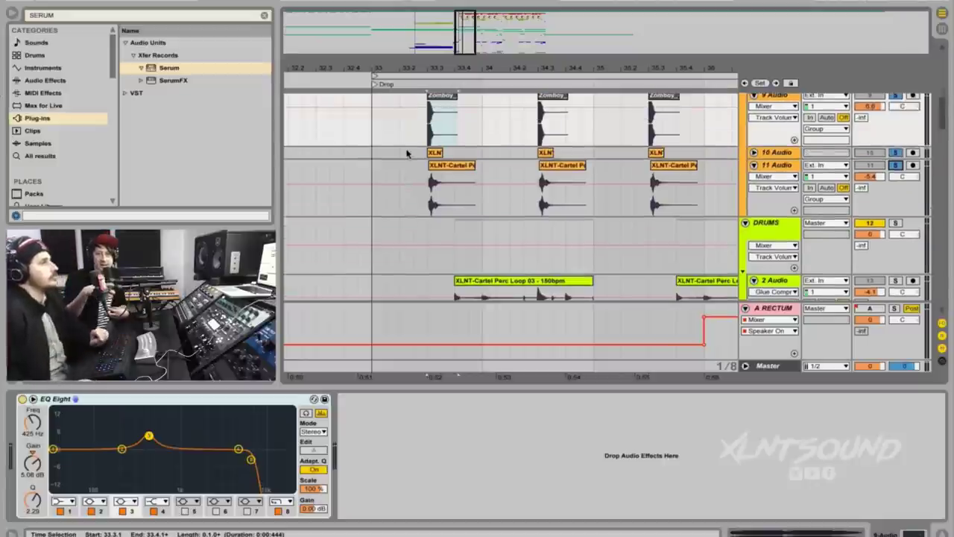
scroll(500, 207, "down", 8)
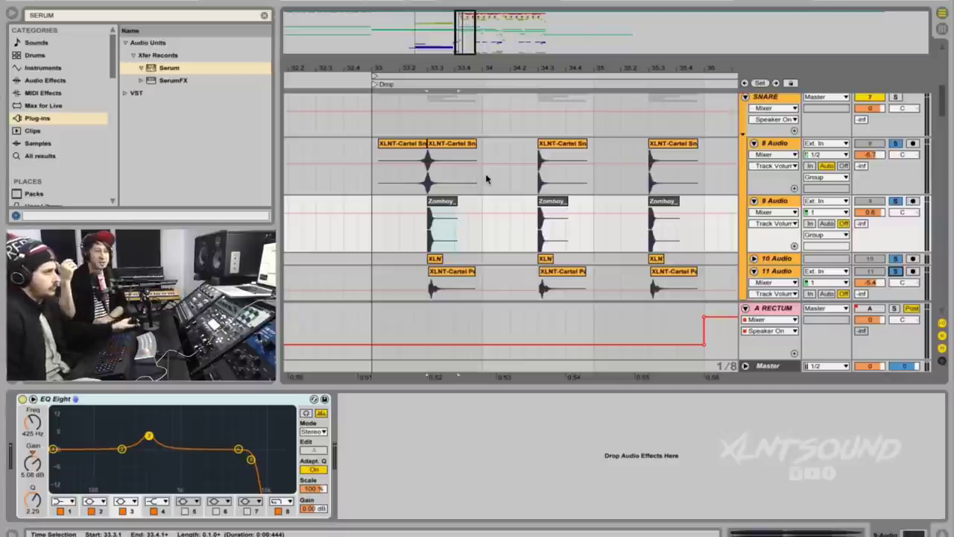
- Select the percussion clip at 33.3 on the unfolded 10 Audio track and play the soloed snare layers
left_click_drag(386, 68, 407, 160)
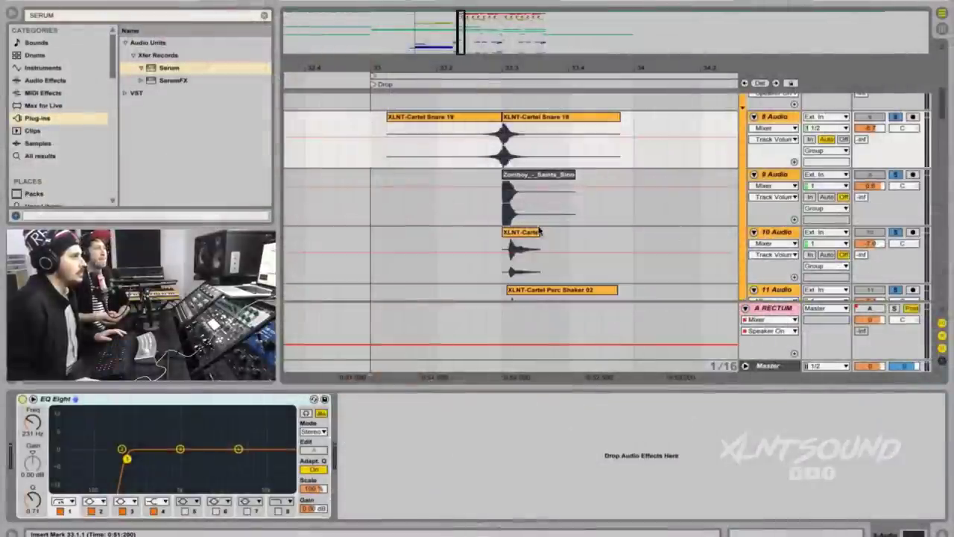
left_click(525, 234)
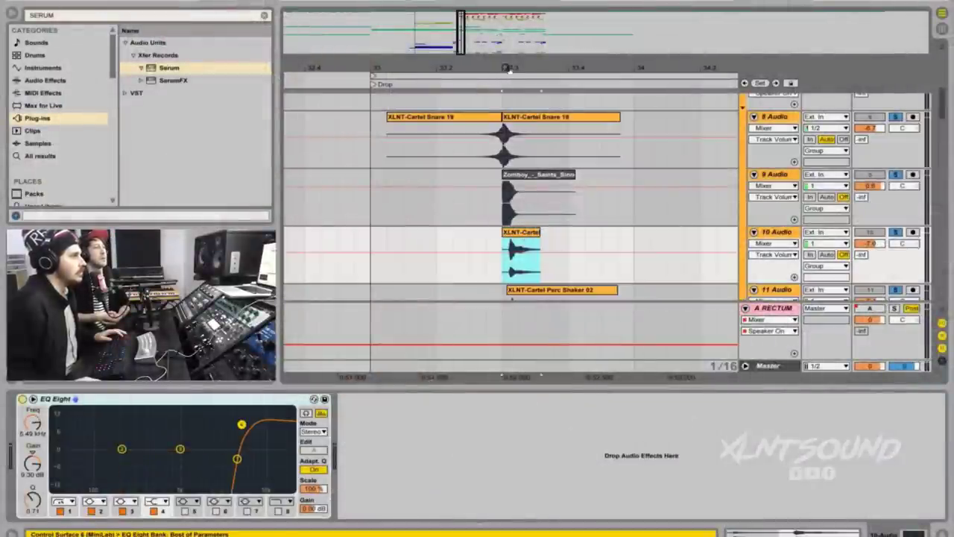
mouse_move(508, 69)
left_mouse_down()
mouse_move(500, 113)
mouse_move(509, 76)
left_mouse_up()
key("space")
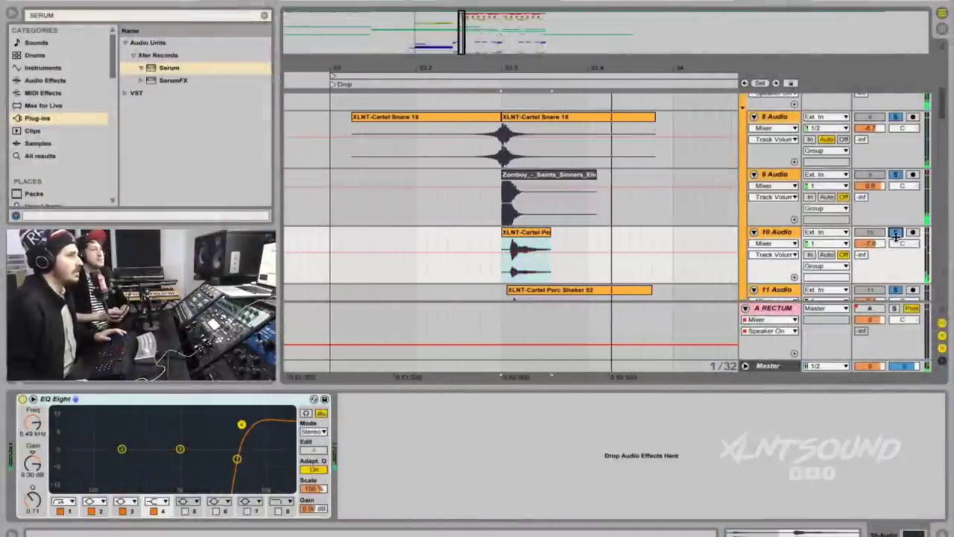
- Audition 10 Audio alone, and select the XLNT-Cartel Perc Shaker 02 clip on 11 Audio to play it soloed
scroll(899, 246, "down", 1)
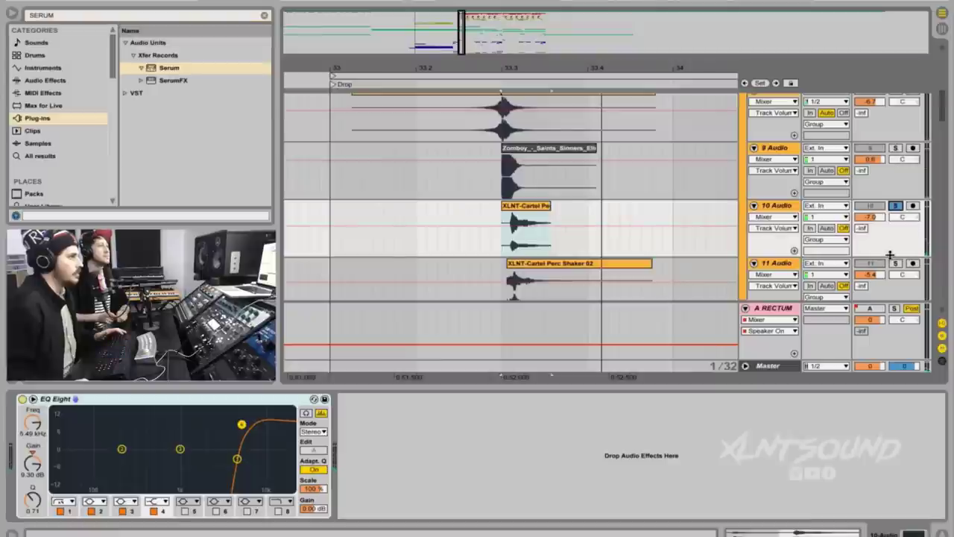
left_click(536, 263)
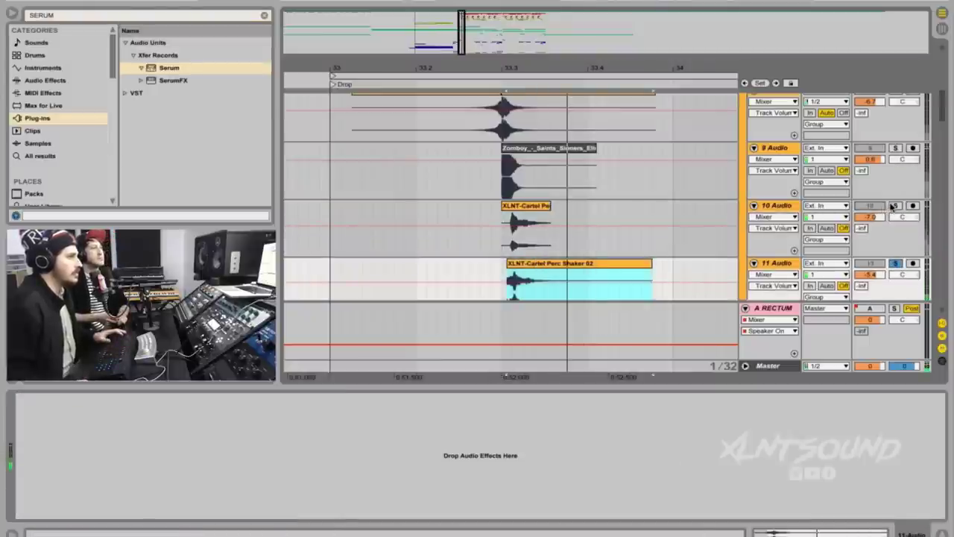
scroll(898, 205, "up", 3)
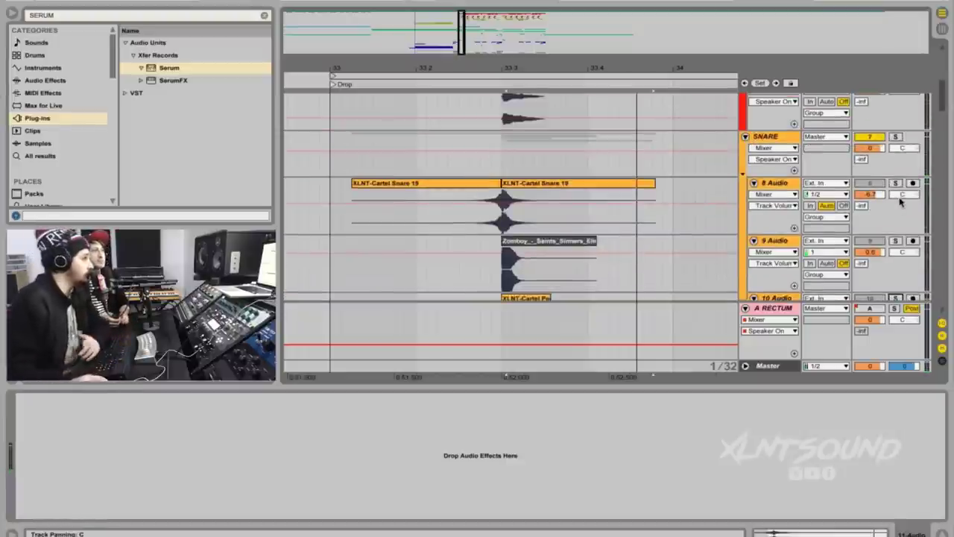
- Solo the whole SNARE group and select the XLNT-Cartel Snare 19 clip at 33.3 on 8 Audio
left_click(895, 137)
left_click_drag(482, 65, 481, 62)
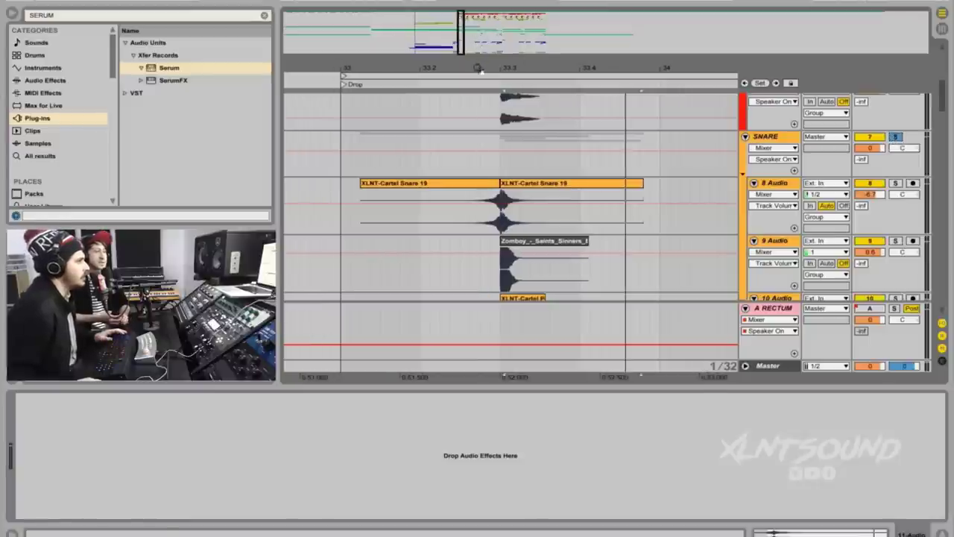
scroll(481, 132, "down", 2)
left_click(503, 145)
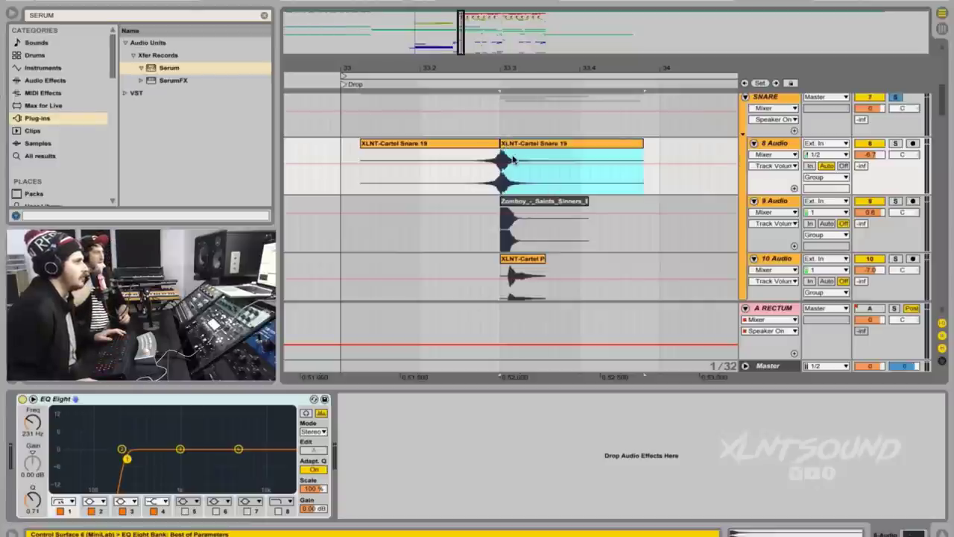
- Select the snare layer clips on 9, 10 and 11 Audio in turn, and play the snare group from just before 33.2
left_click(504, 214)
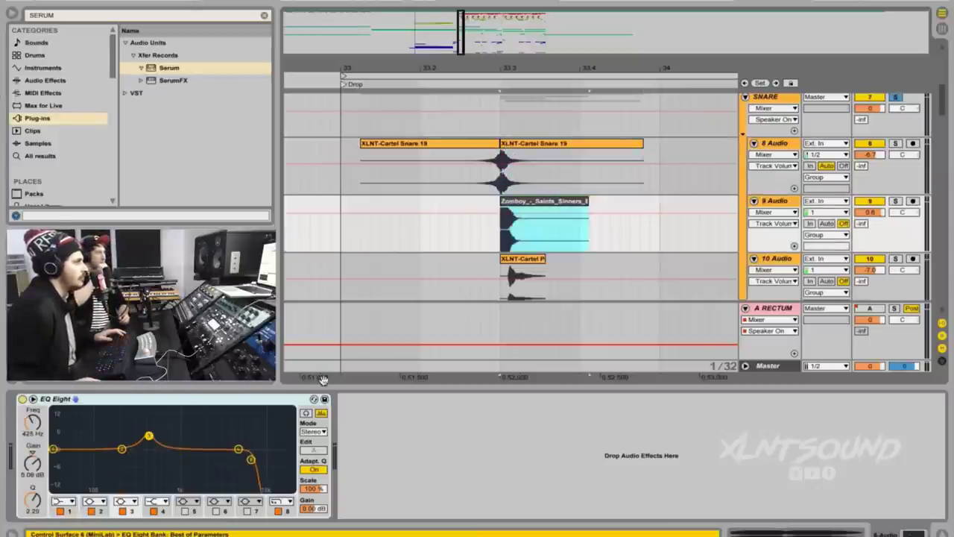
scroll(594, 227, "down", 1)
left_click(509, 232)
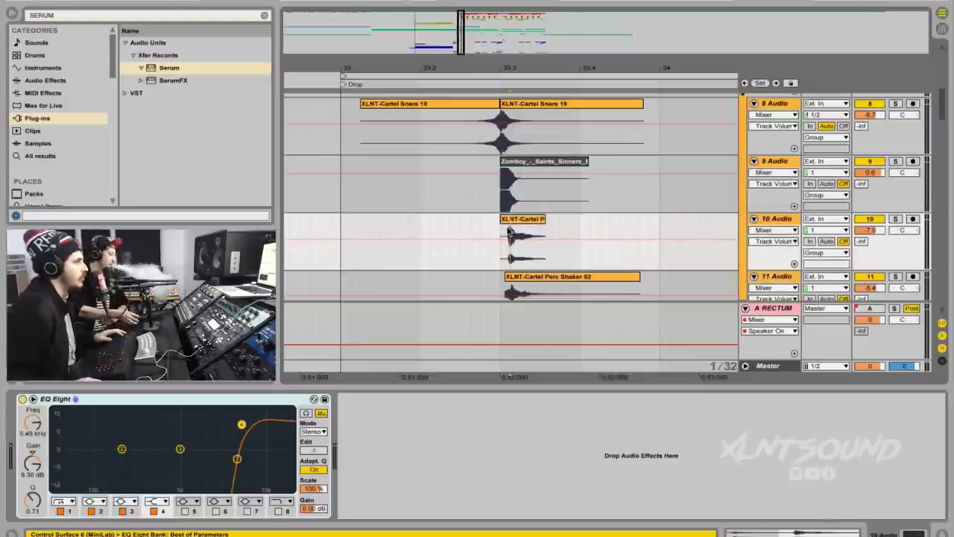
left_click(523, 278)
left_click(402, 196)
left_click(453, 202)
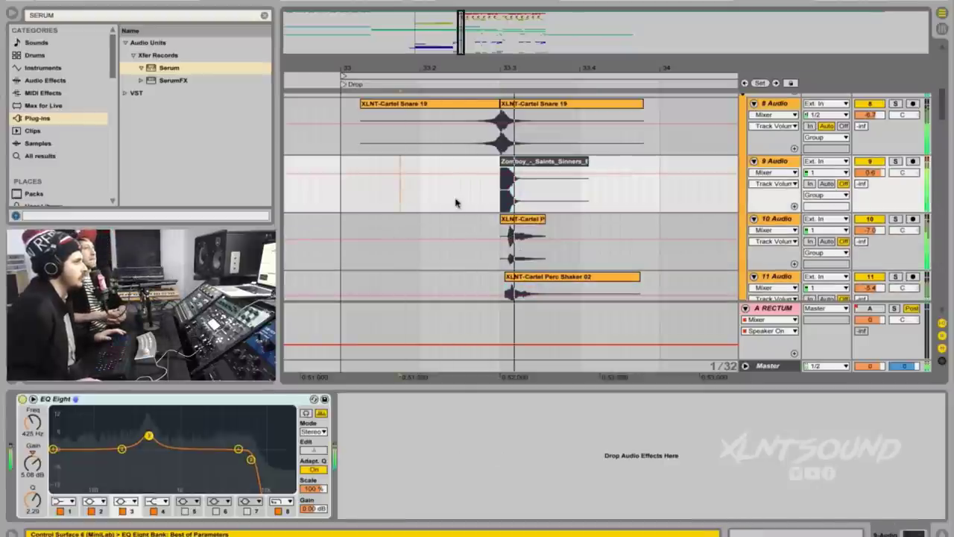
- Select the XLNT-Cartel Perc Loop 03 clip on the first 2 Audio track of the DRUMS group
scroll(477, 199, "down", 5)
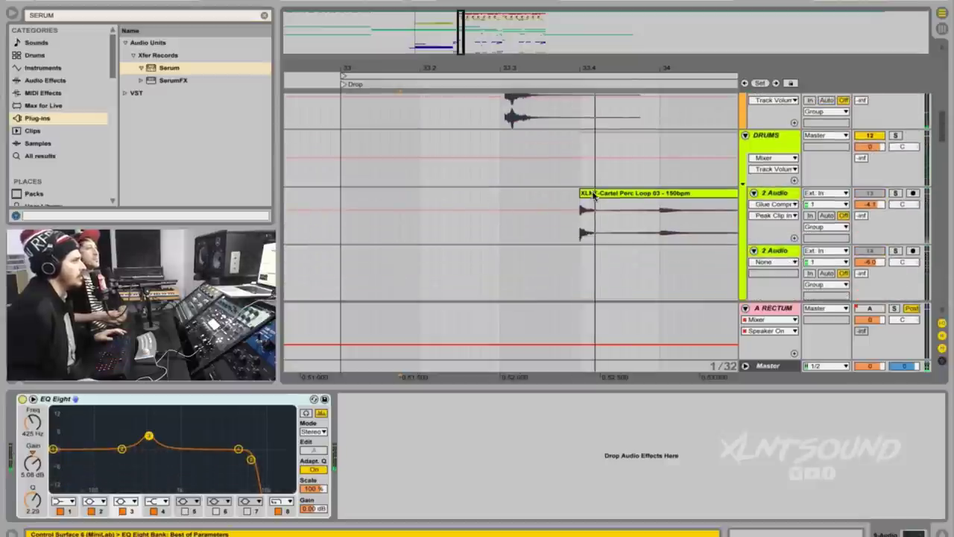
scroll(568, 168, "up", 2)
left_click_drag(548, 68, 549, 54)
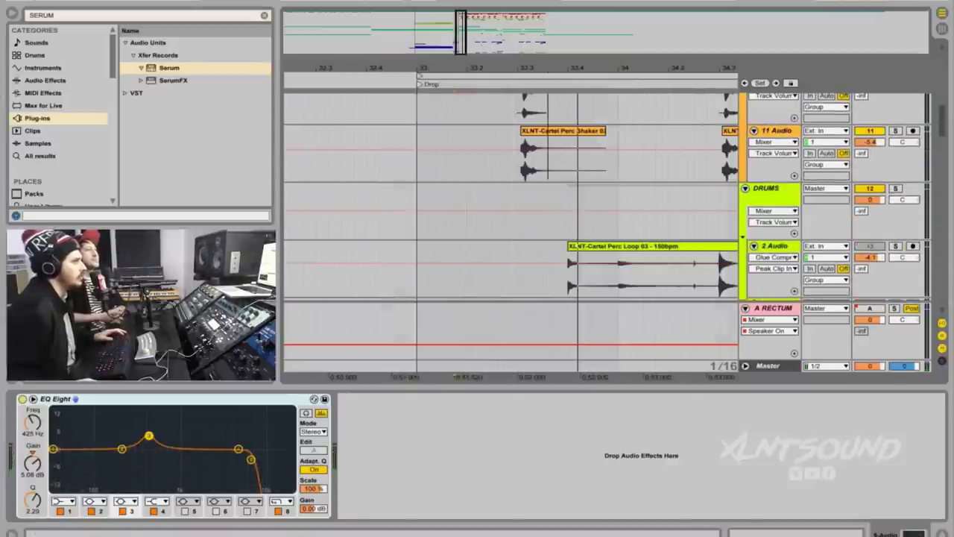
left_click(589, 262)
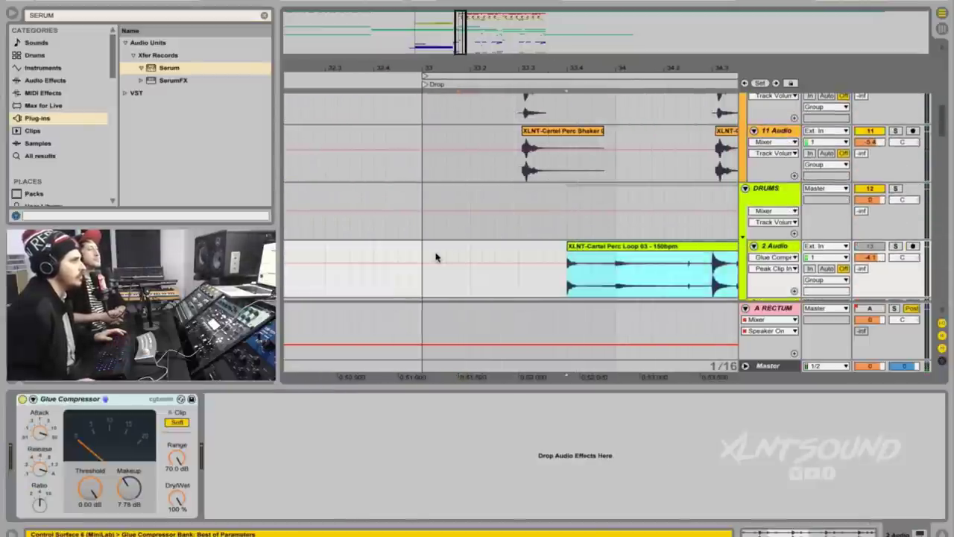
- Clear the SNARE solo and play the drop's full mix from 33.1.2
left_click(436, 257)
scroll(768, 242, "up", 2)
scroll(848, 276, "down", 1)
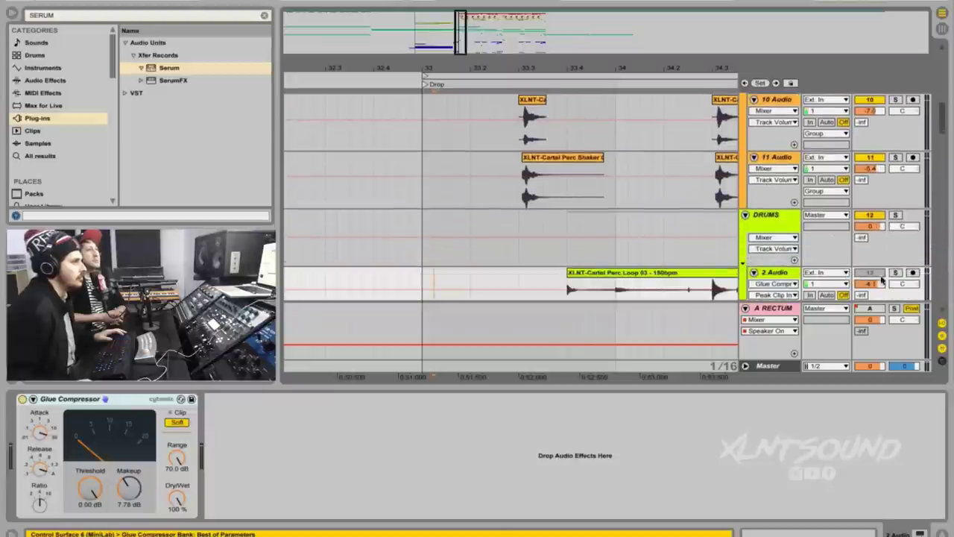
left_click(895, 273)
left_click(895, 274)
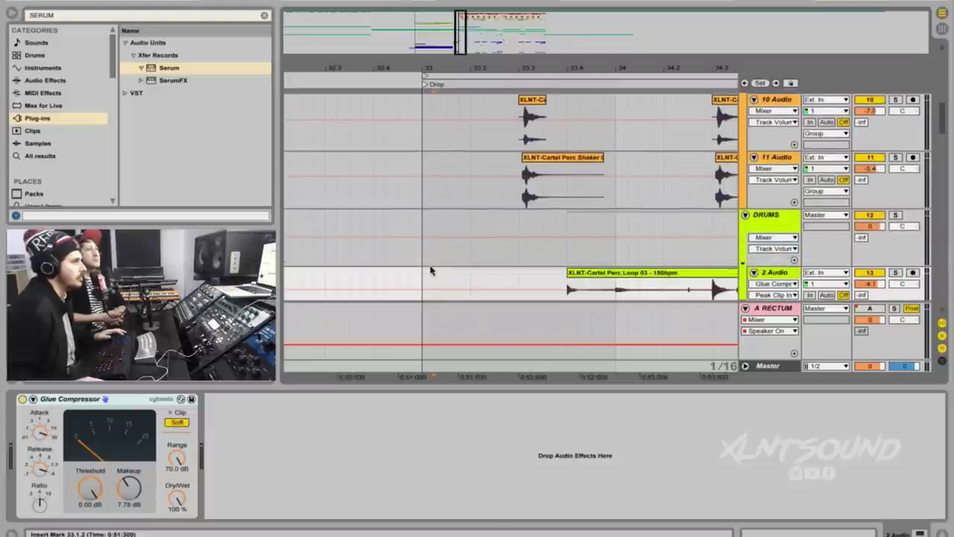
key("space")
scroll(609, 265, "down", 2)
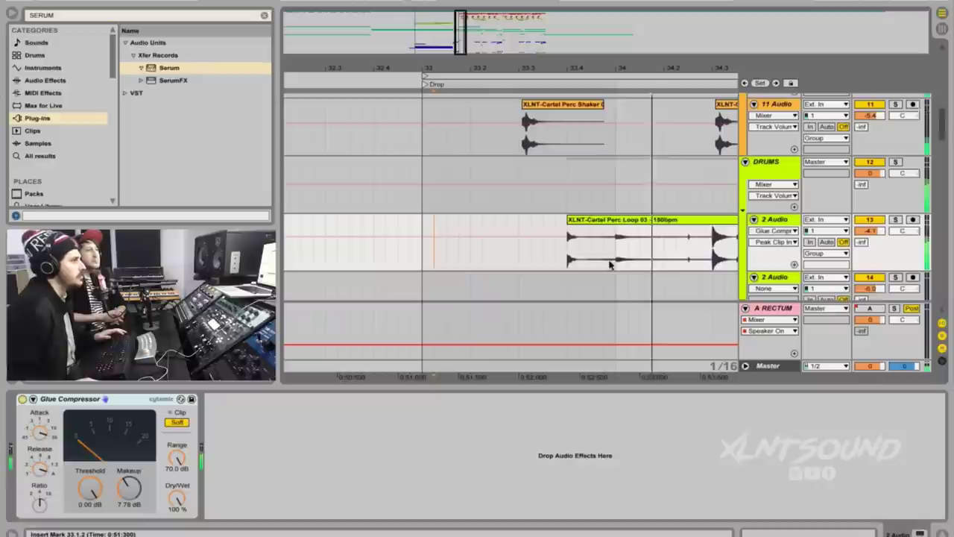
- Select the first XLNT-Cartel Perc Loop 03 clip and play its 2 Audio track soloed through the drop
left_click(599, 220)
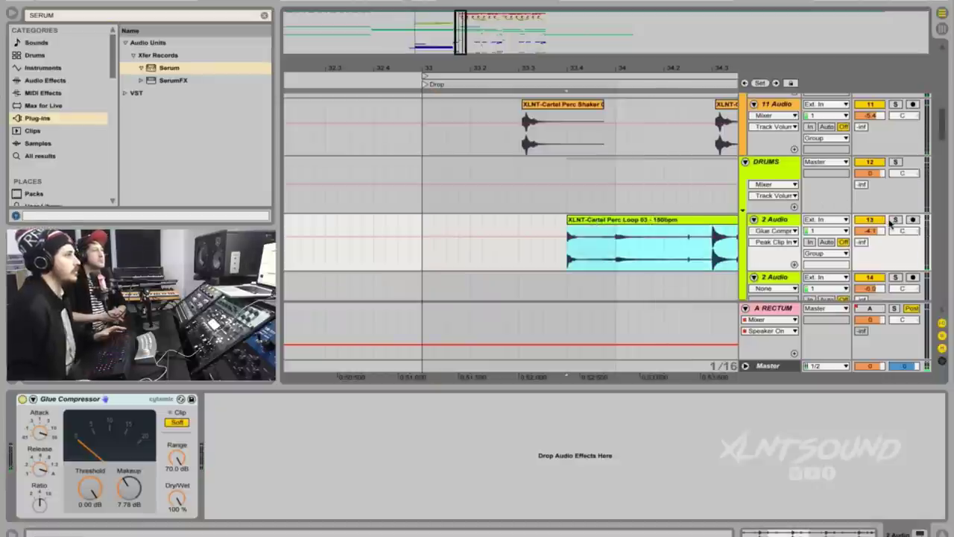
left_click(895, 219)
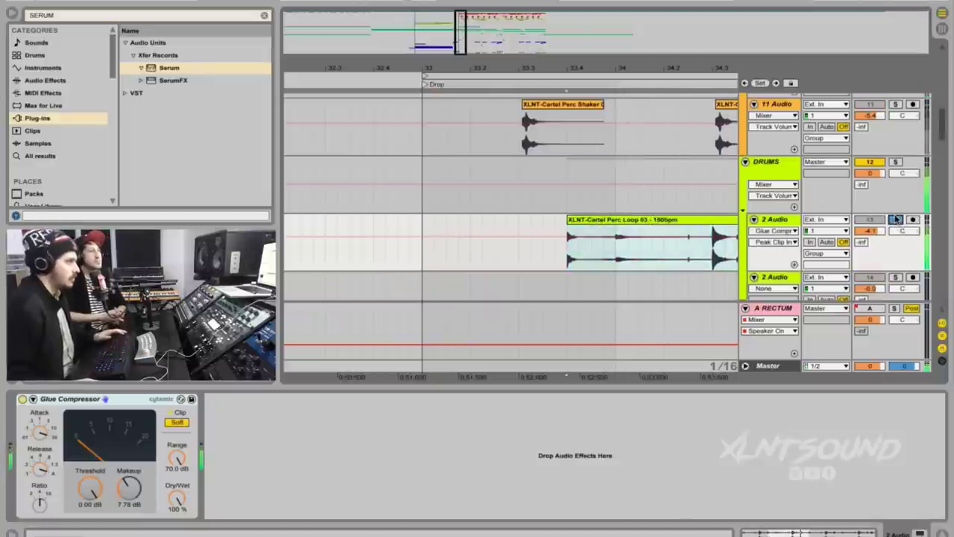
left_click_drag(649, 71, 649, 105)
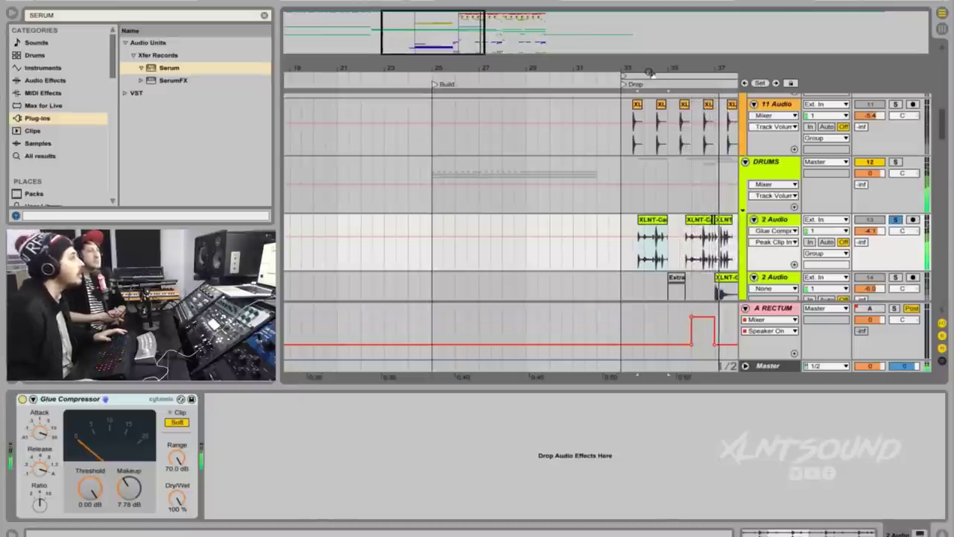
left_click_drag(650, 72, 650, 44)
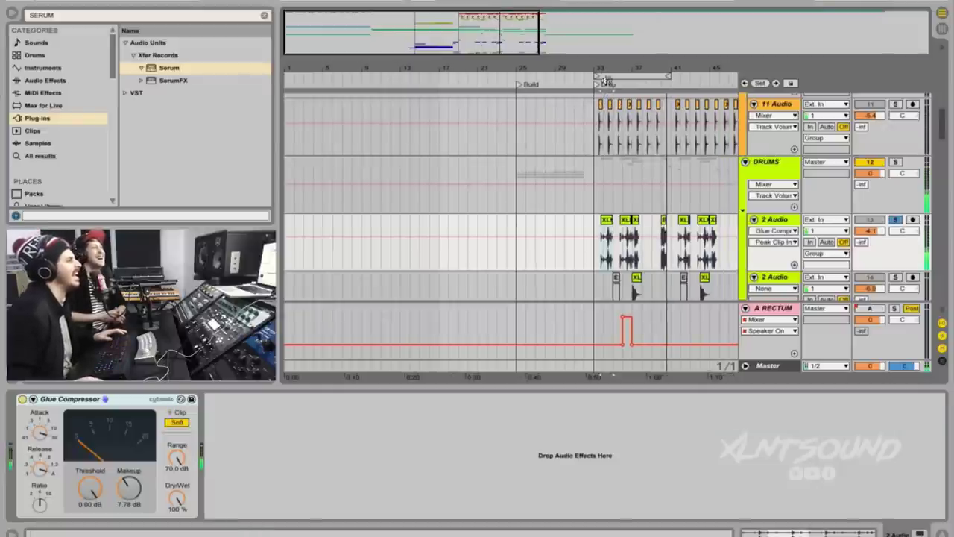
- Extend the first Perc Loop 03 clip's start back to 33.1.1 to hear the whole loop, and undo the extension
left_click_drag(601, 70, 601, 112)
left_click(618, 220)
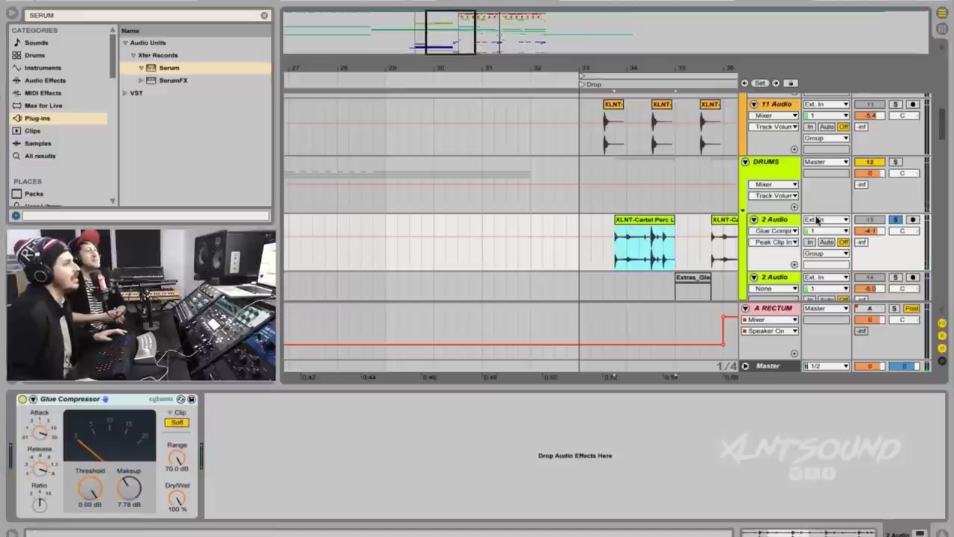
left_click_drag(608, 220, 580, 222)
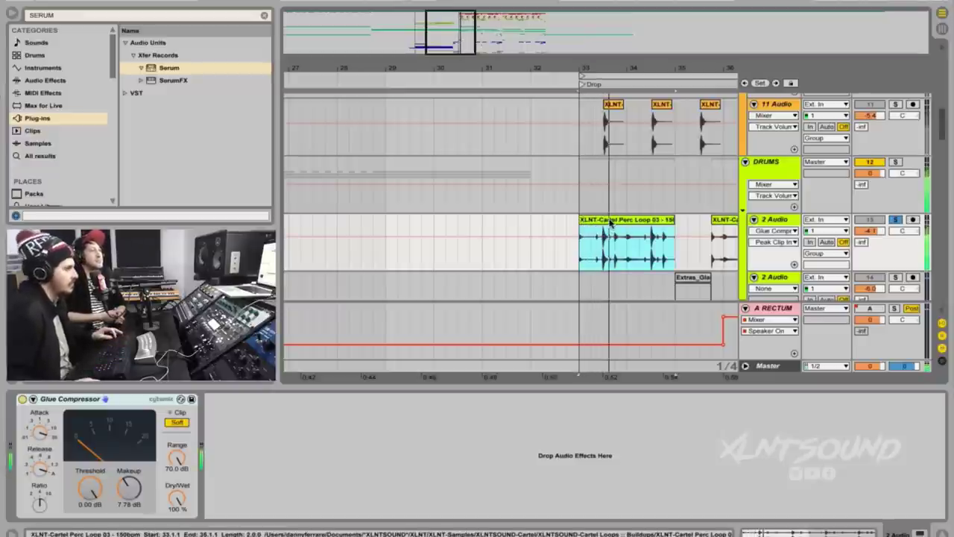
key("super+z")
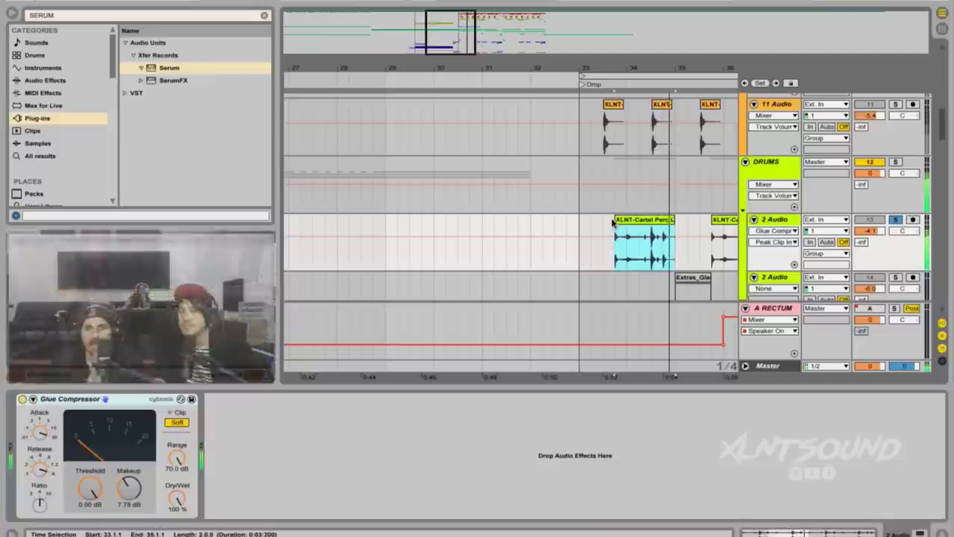
- Unsolo the first 2 Audio track of the DRUMS group and play the full mix from 33.1.1
left_click(894, 220)
left_click(655, 235)
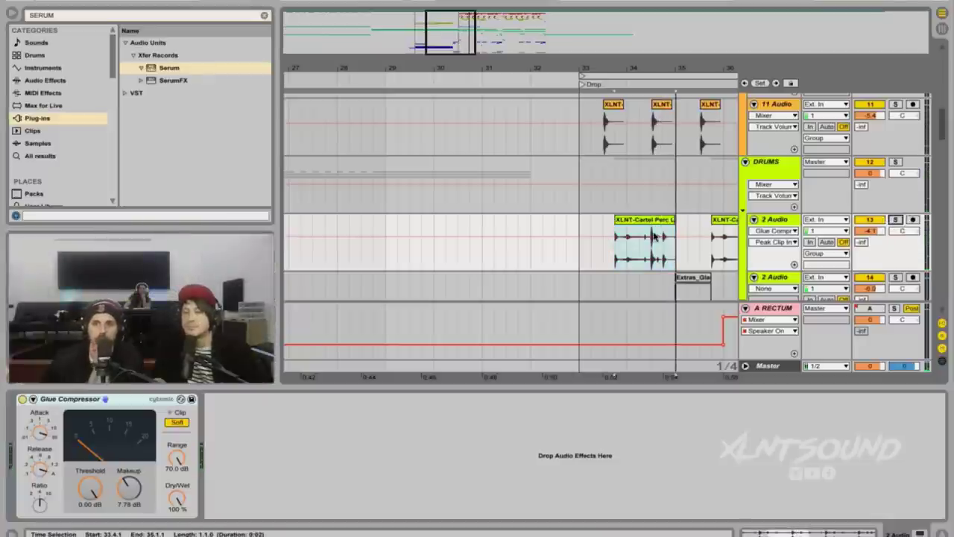
left_click(577, 220)
key("space")
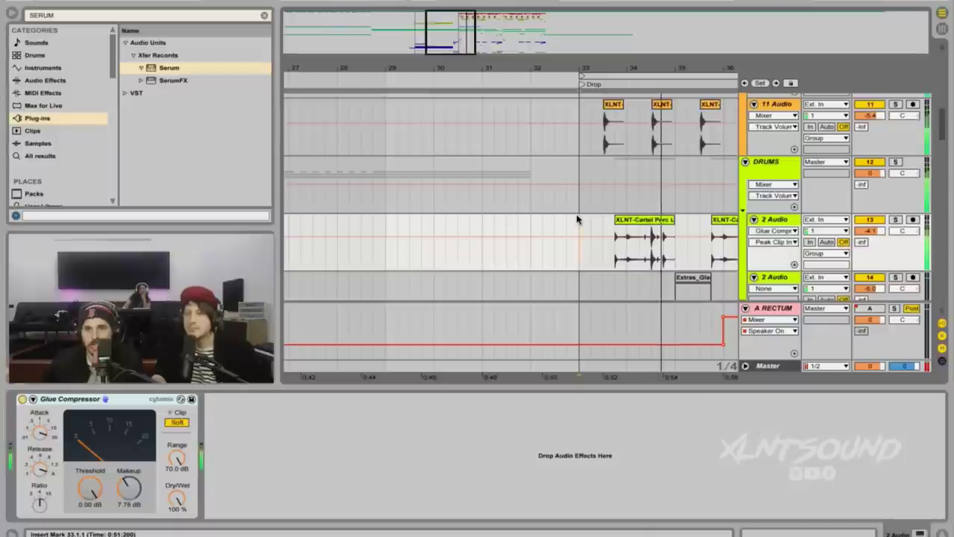
- Examine the remaining DRUMS group tracks down to 17 Audio and their clips across the drop
scroll(705, 194, "down", 5)
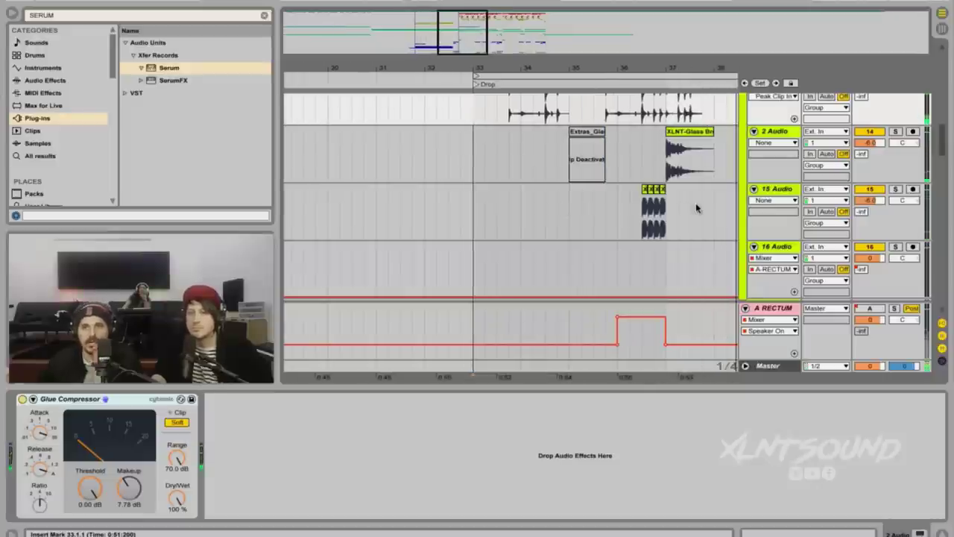
scroll(695, 208, "up", 3)
scroll(696, 209, "down", 5)
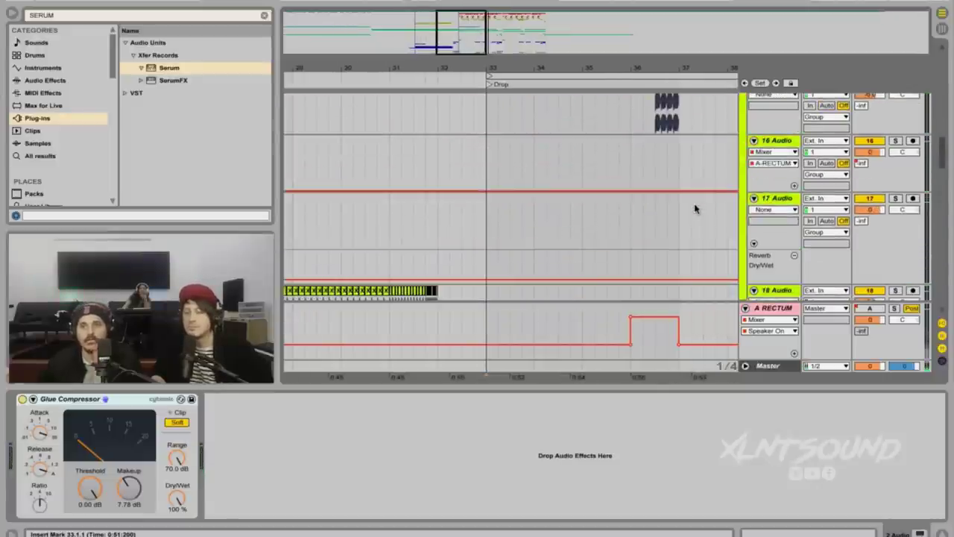
scroll(695, 209, "right", 5)
scroll(694, 209, "left", 4)
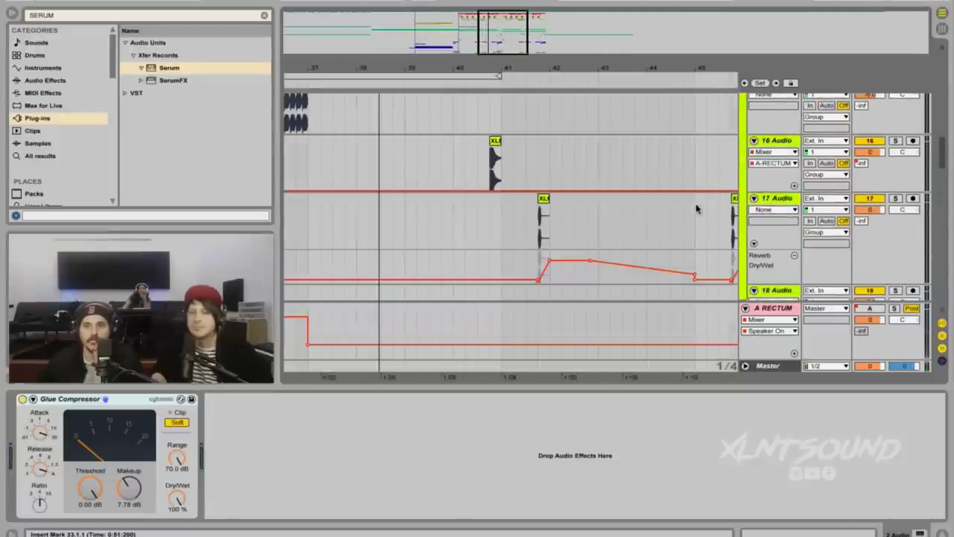
scroll(409, 184, "up", 2)
scroll(409, 185, "left", 4)
scroll(564, 198, "left", 1)
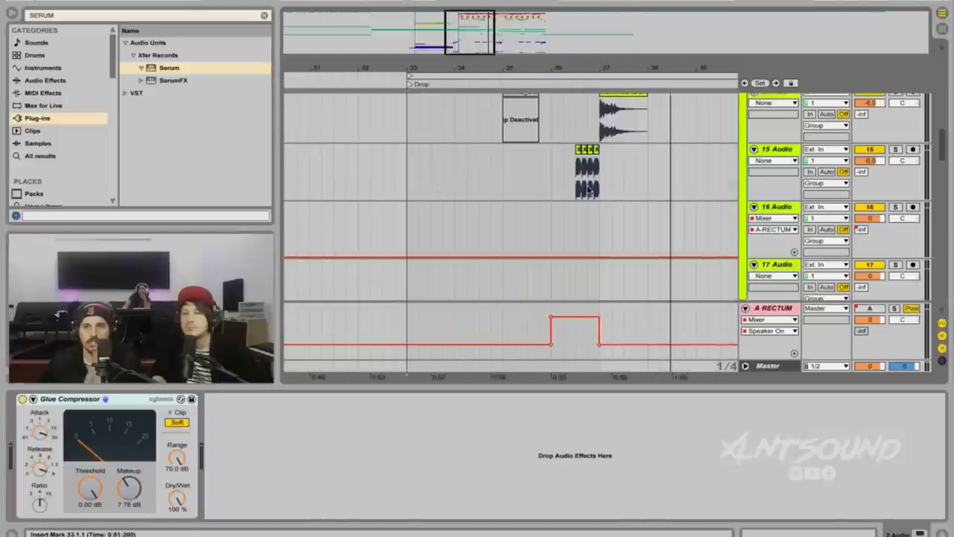
scroll(588, 192, "right", 4)
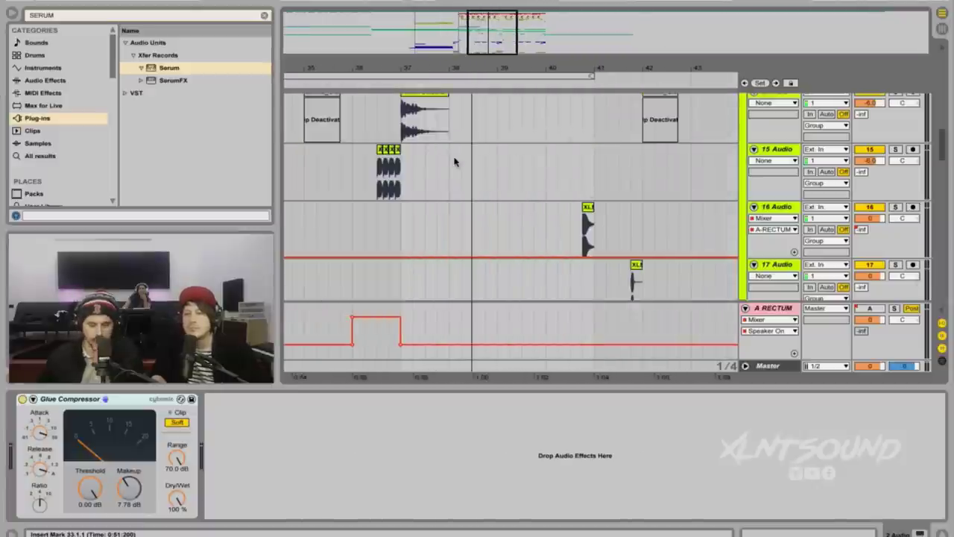
scroll(456, 163, "right", 1)
scroll(456, 162, "left", 4)
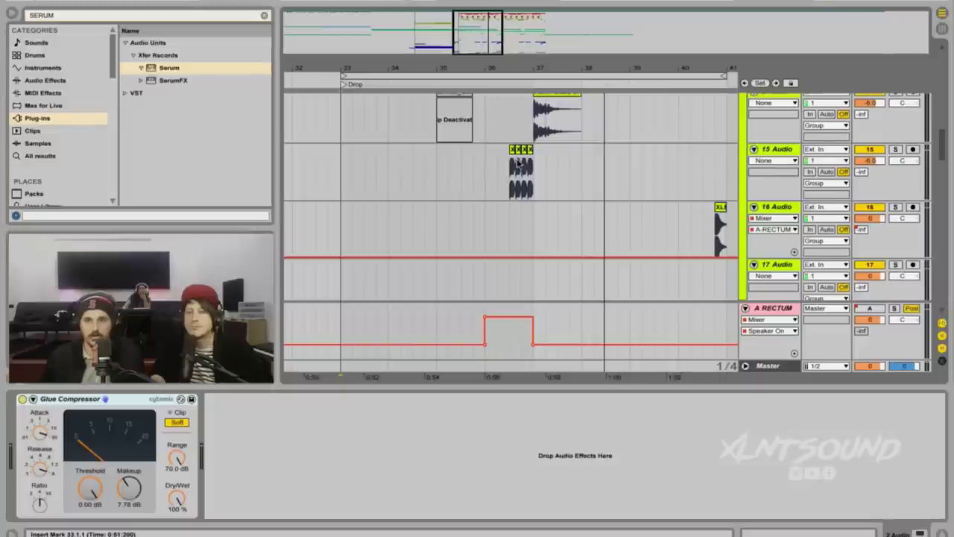
- Select the XLNT-Dubsauce Splash 3 clip at bar 36 on 47 Audio in the FXS group, and audition the track soloed
scroll(518, 162, "up", 10)
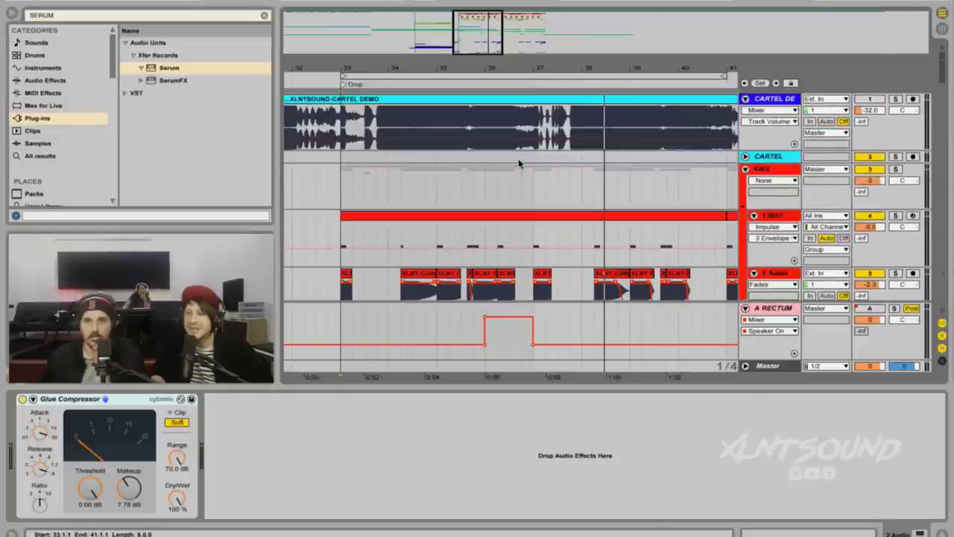
scroll(519, 164, "down", 15)
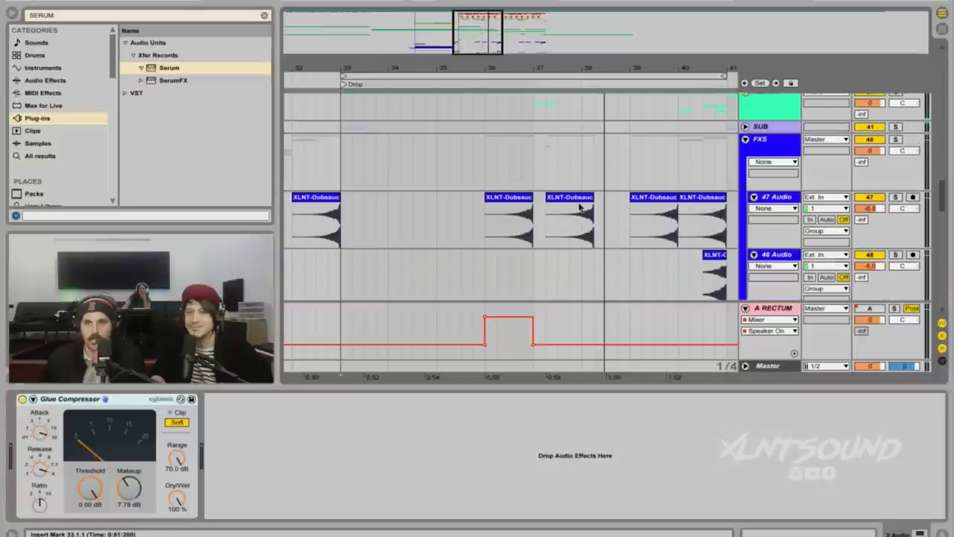
left_click(508, 219)
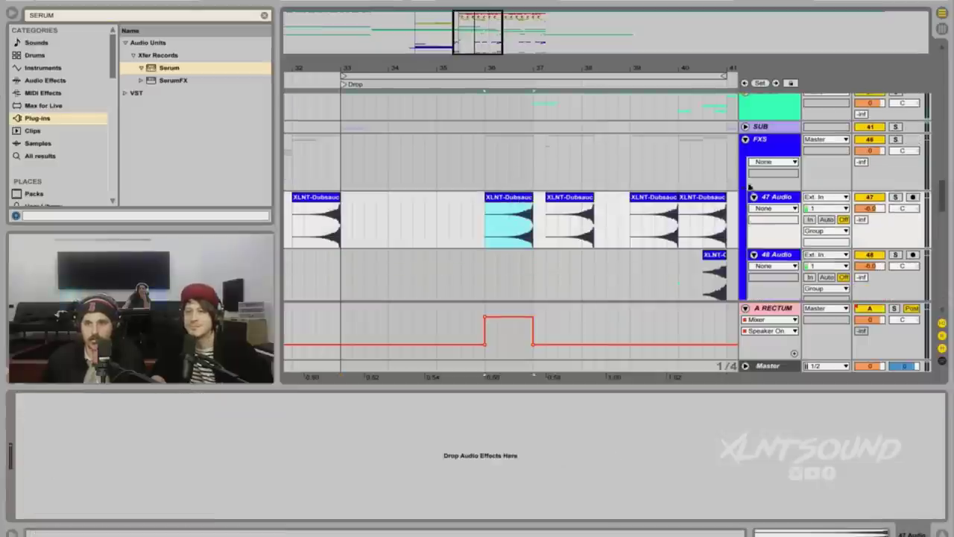
left_click(896, 198)
key("space")
left_click(895, 198)
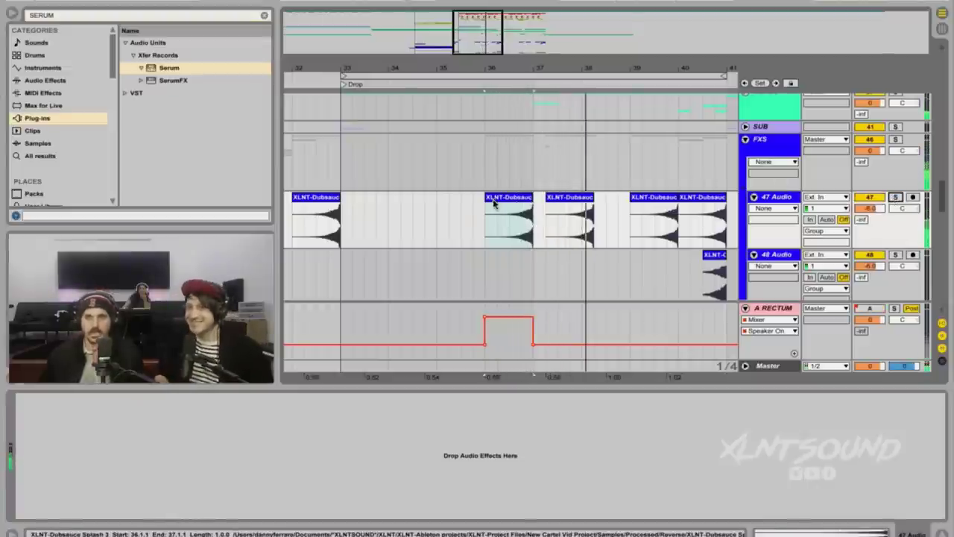
- Select the short clip at 36.3.3 on 15 Audio and play that track soloed
scroll(488, 191, "up", 2)
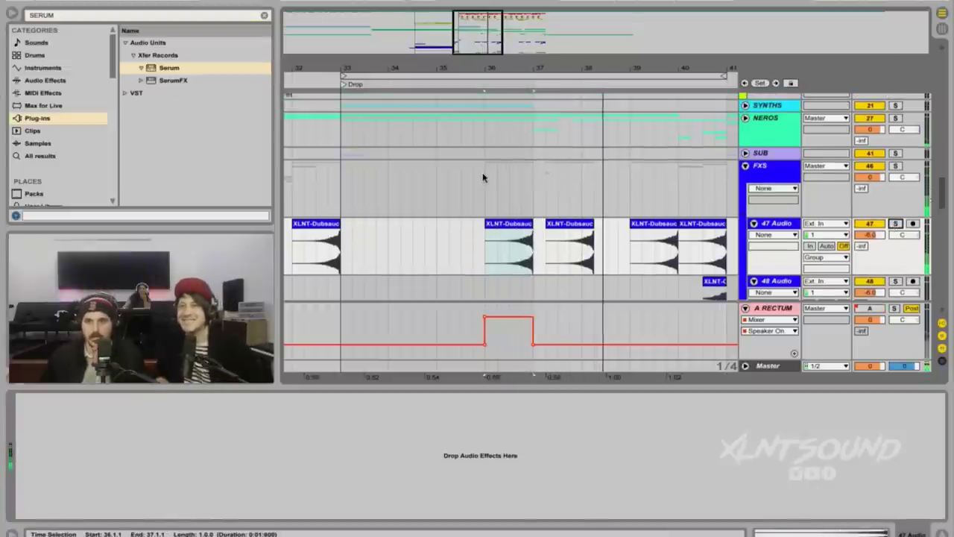
left_click(746, 120)
left_click(746, 120)
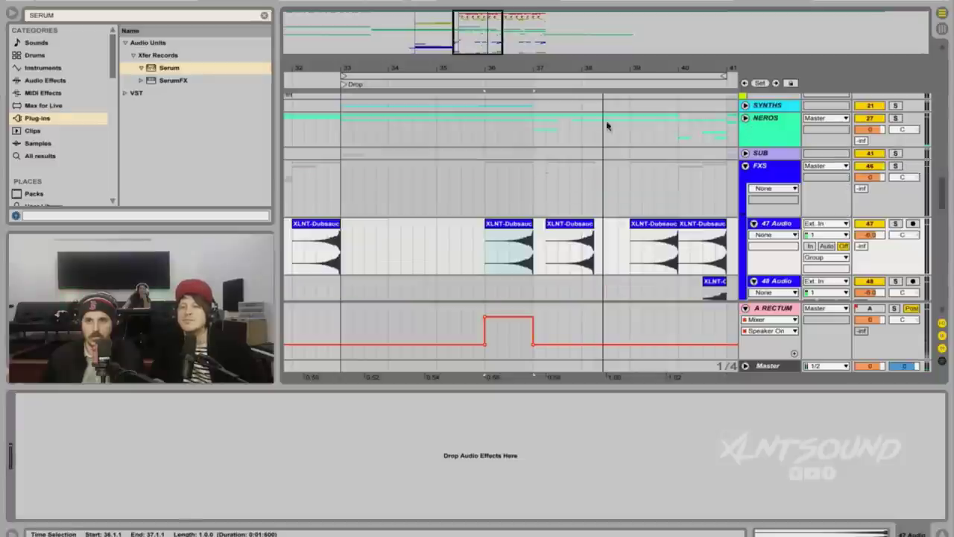
scroll(606, 126, "up", 10)
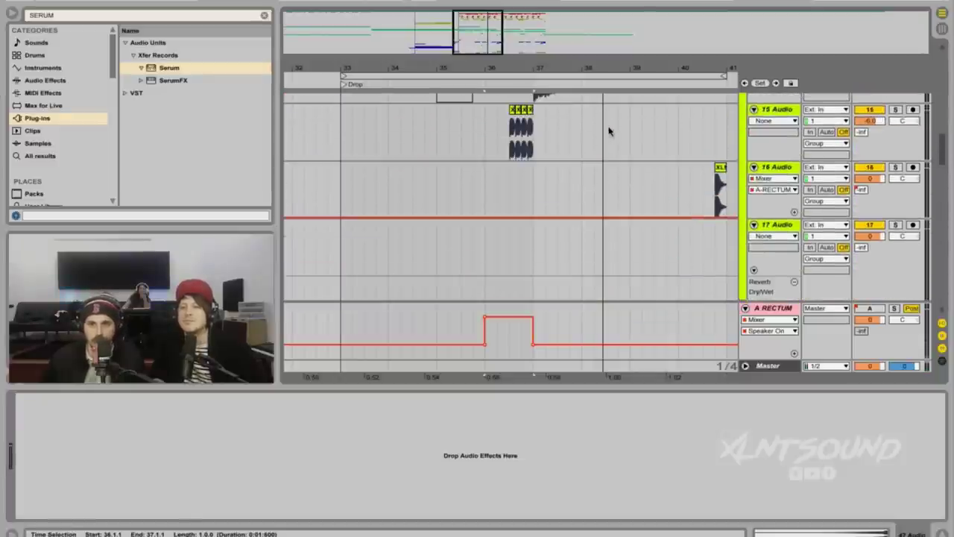
scroll(610, 130, "up", 6)
left_click(516, 204)
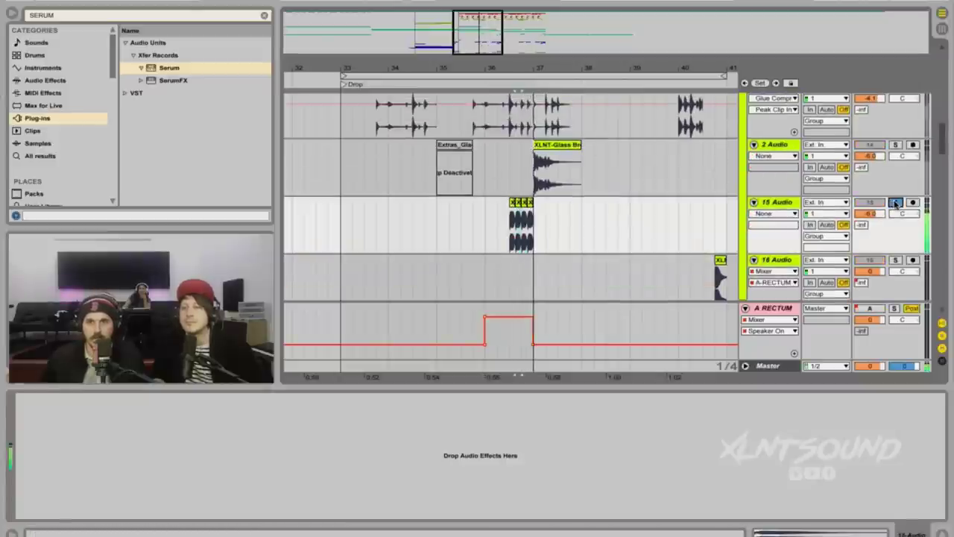
- Clear the 15 Audio solo, and select the first bar-36 vocal chop on 58 Audio in the VOX group to play it soloed
scroll(603, 214, "down", 5)
scroll(604, 215, "down", 10)
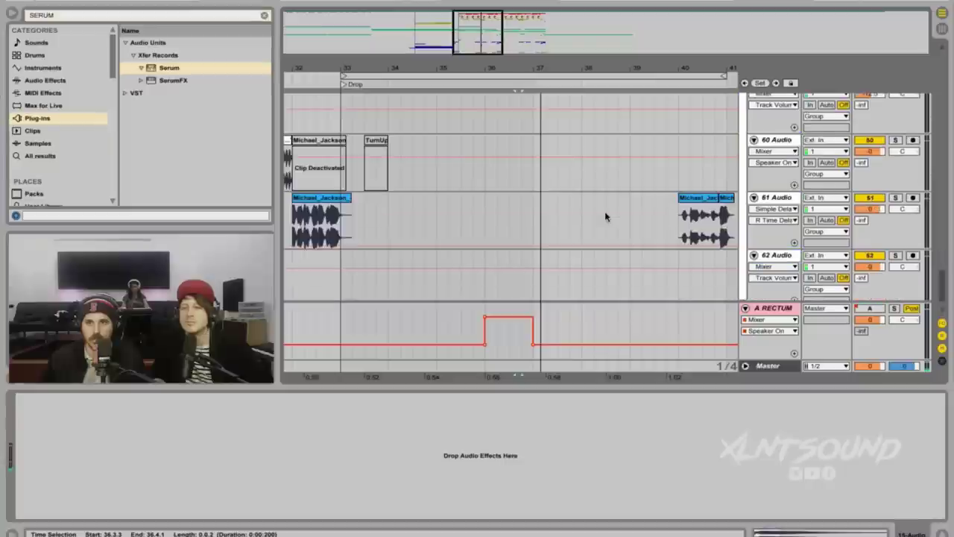
left_click(512, 197)
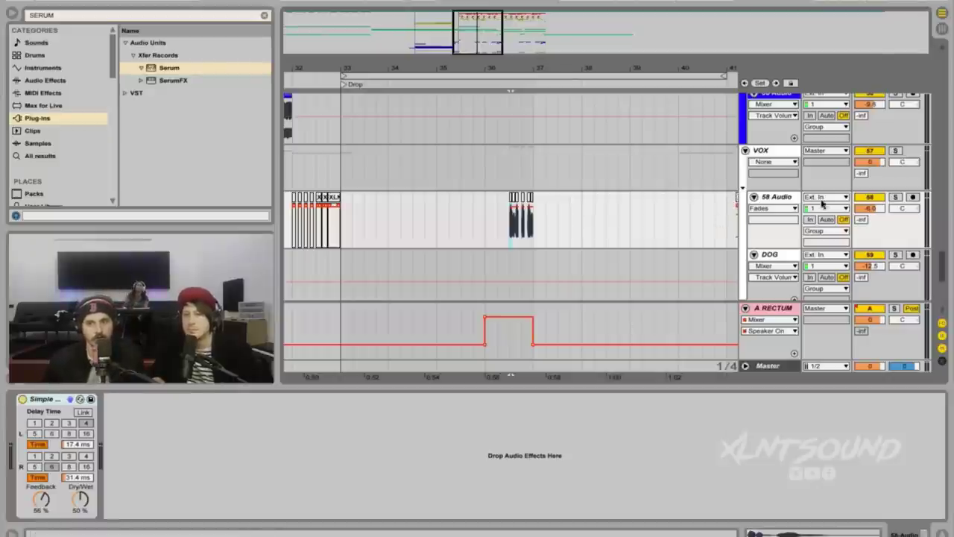
left_click(910, 197)
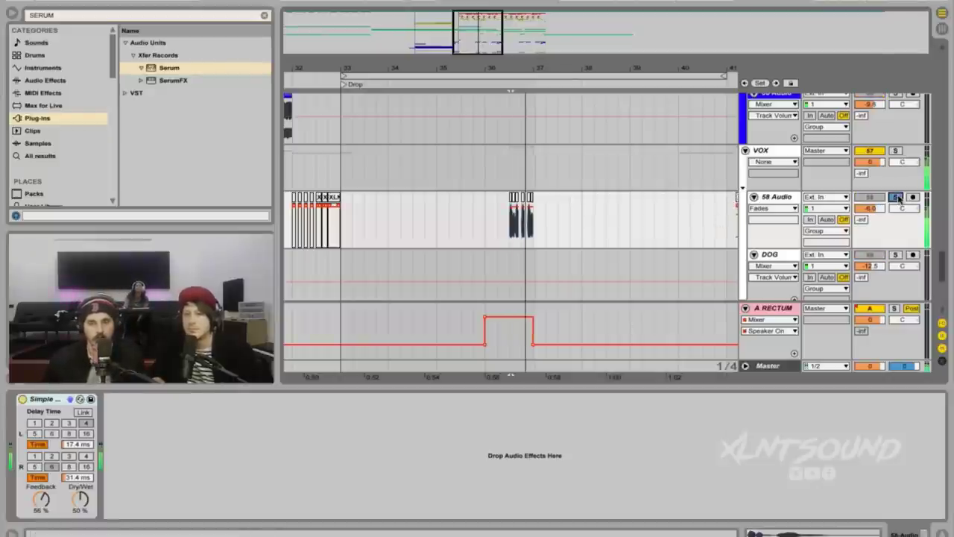
- Select the VOX group and play the full arrangement onward from bar 41
scroll(641, 203, "right", 3)
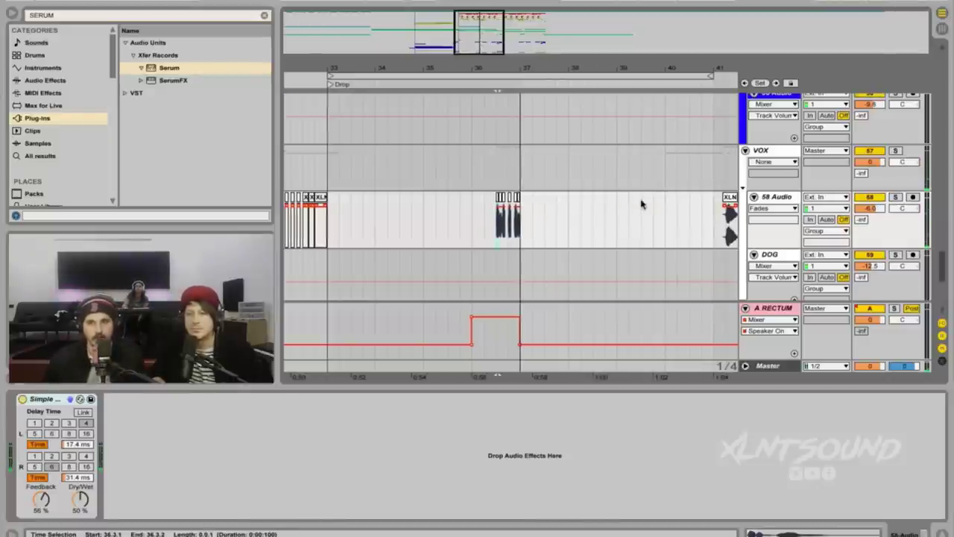
left_click_drag(602, 67, 626, 128)
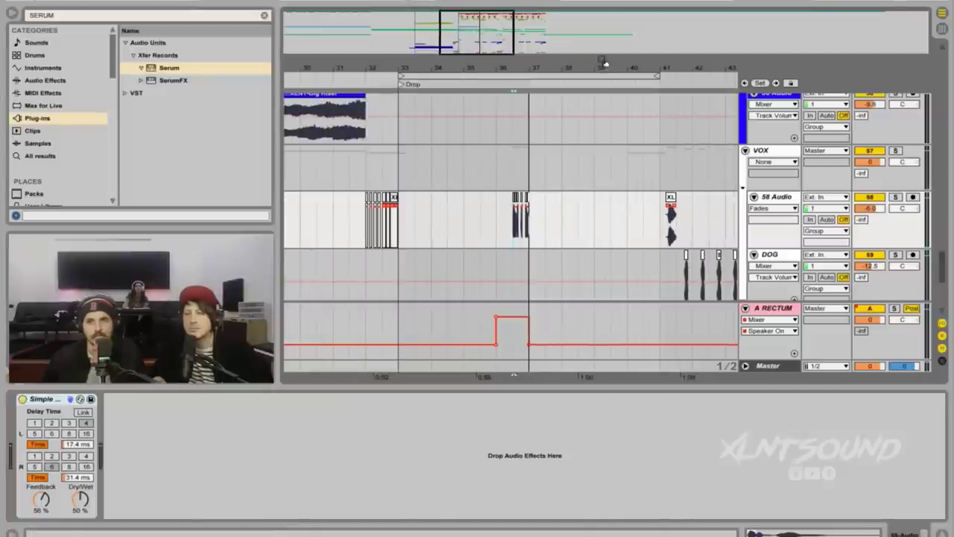
left_click(773, 190)
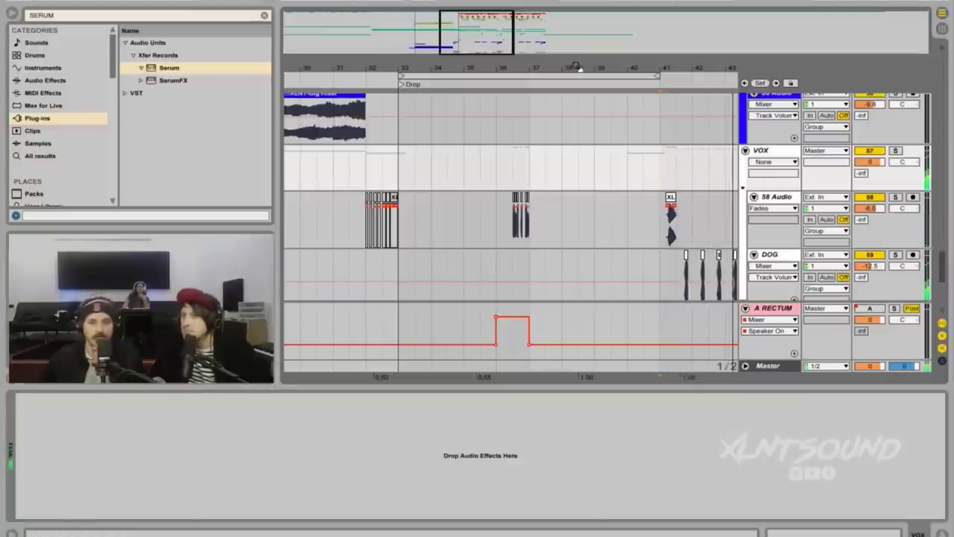
left_click_drag(574, 89, 572, 58)
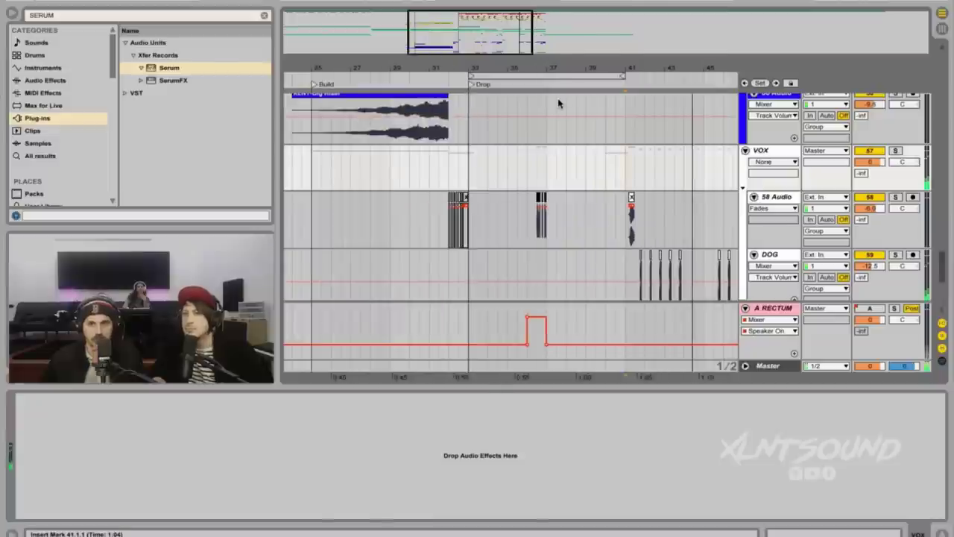
- Select the vocal clip at bar 40 on 61 Audio to audition it, and place the insert marker at bar 33
scroll(633, 190, "down", 2)
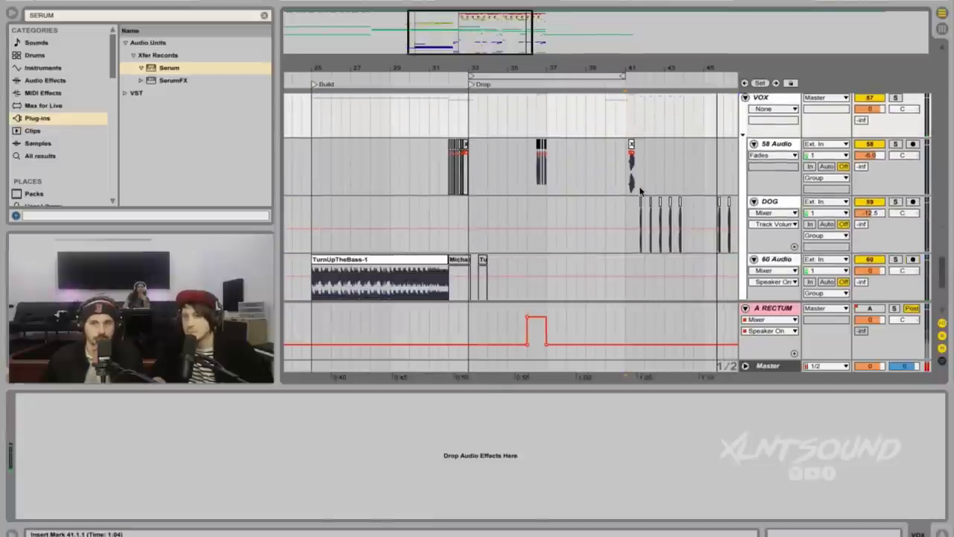
scroll(637, 191, "down", 3)
left_click(614, 170)
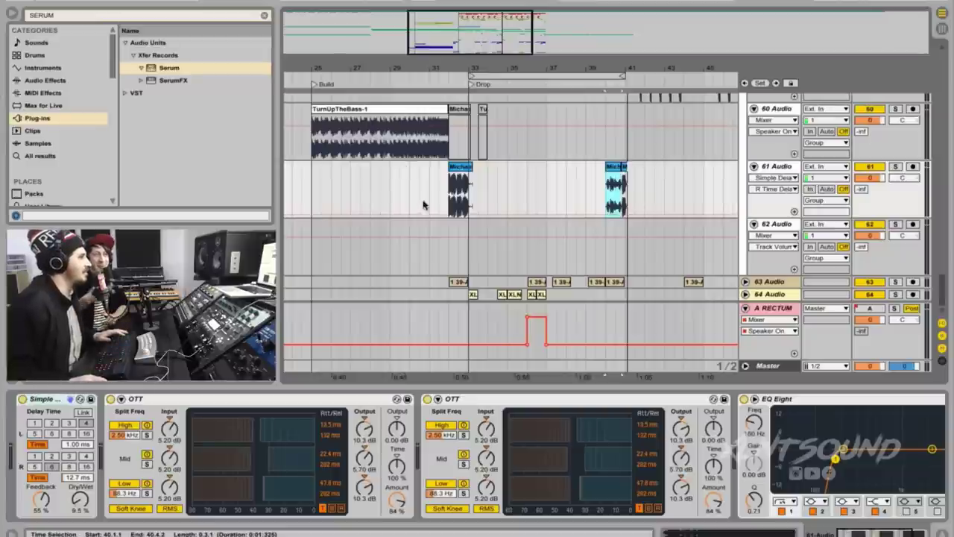
left_click(468, 198)
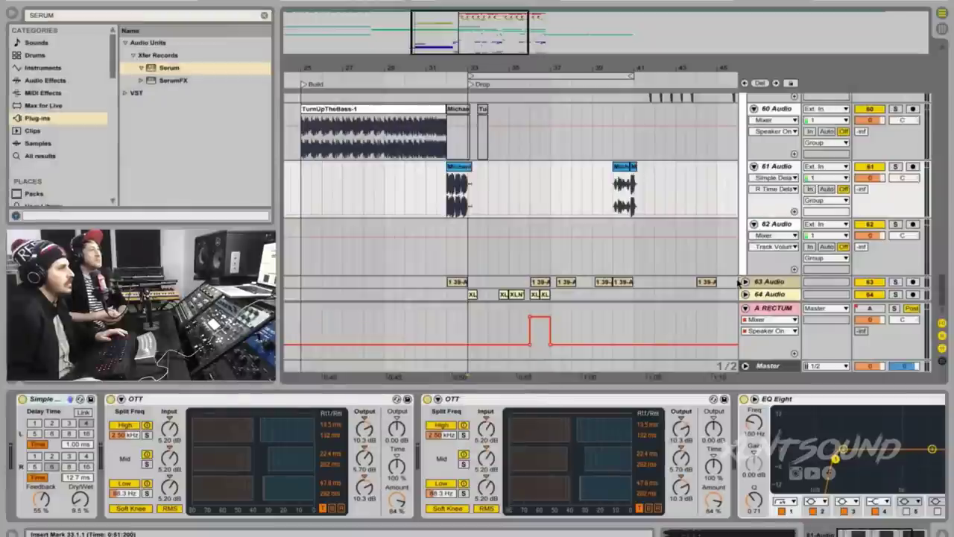
- Select the reversed clip at bar 36 on 63 Audio, play the track soloed, and clear its solo
scroll(643, 271, "down", 3)
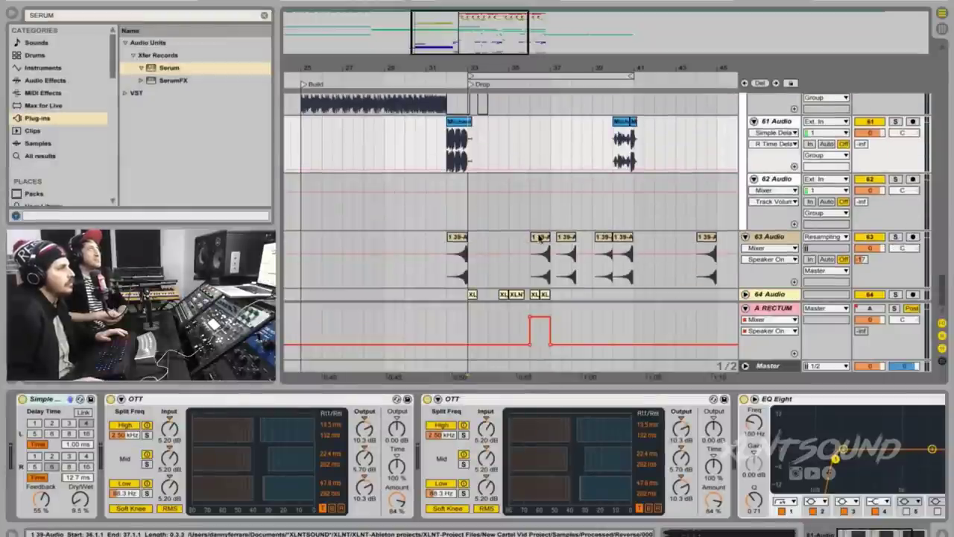
left_click(539, 257)
left_click(894, 237)
key("space")
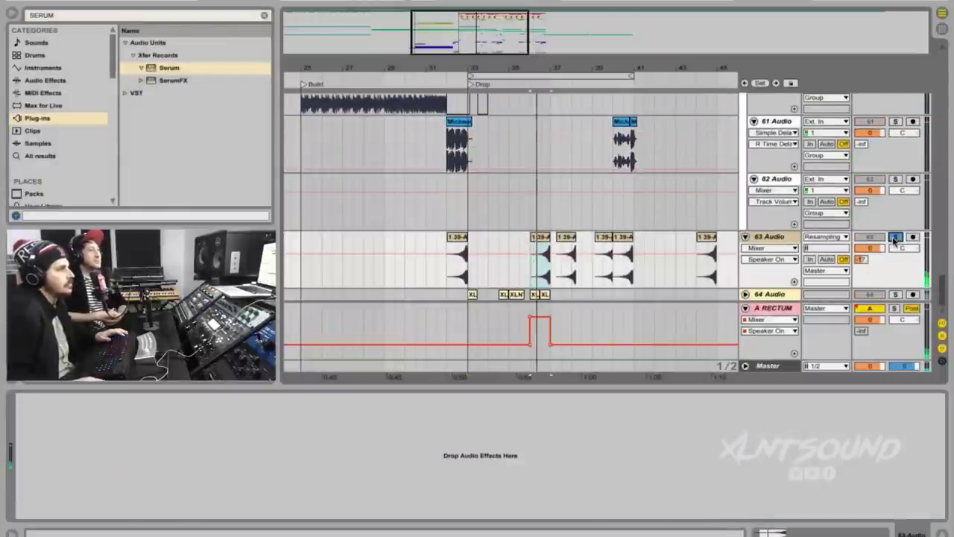
left_click(895, 237)
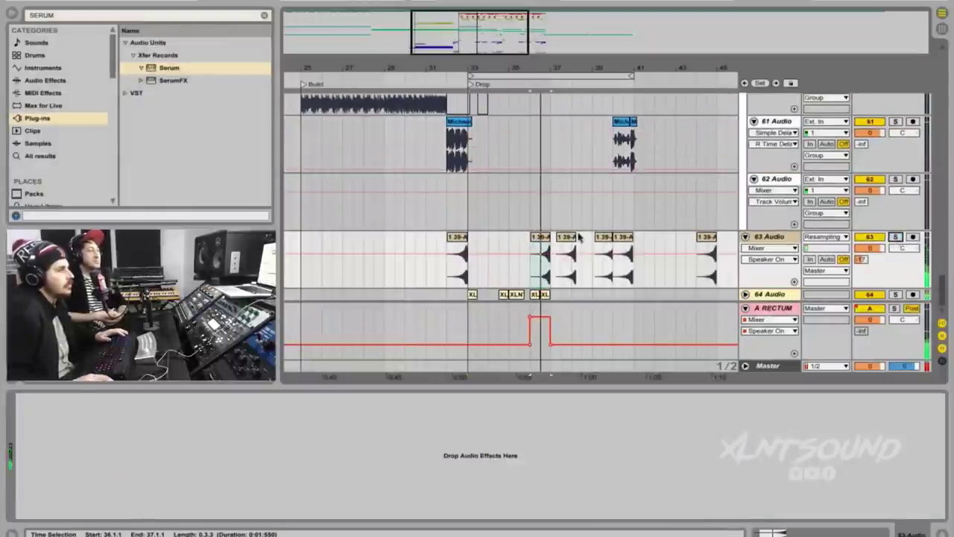
- Return to the synth groups below the drums and unfold the NEROS group
scroll(469, 231, "up", 6)
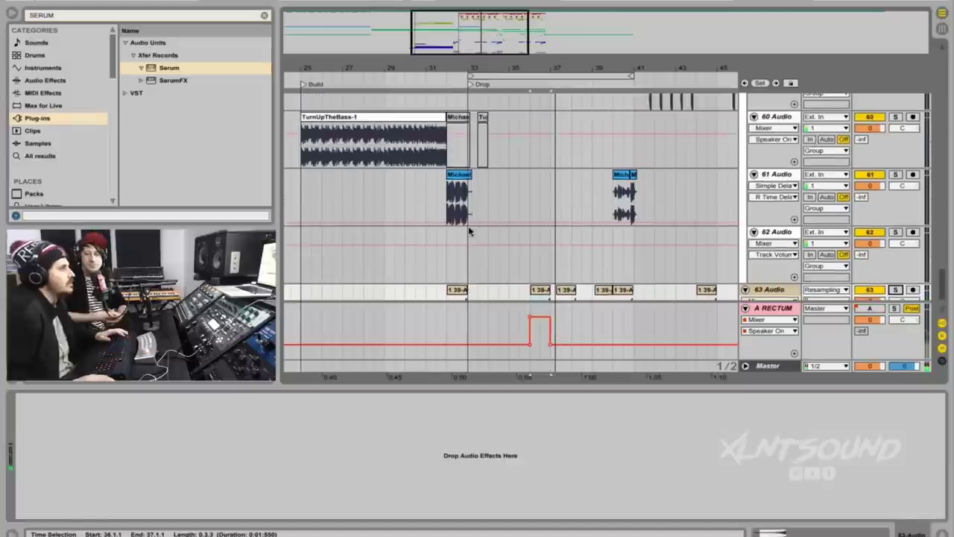
scroll(469, 232, "up", 6)
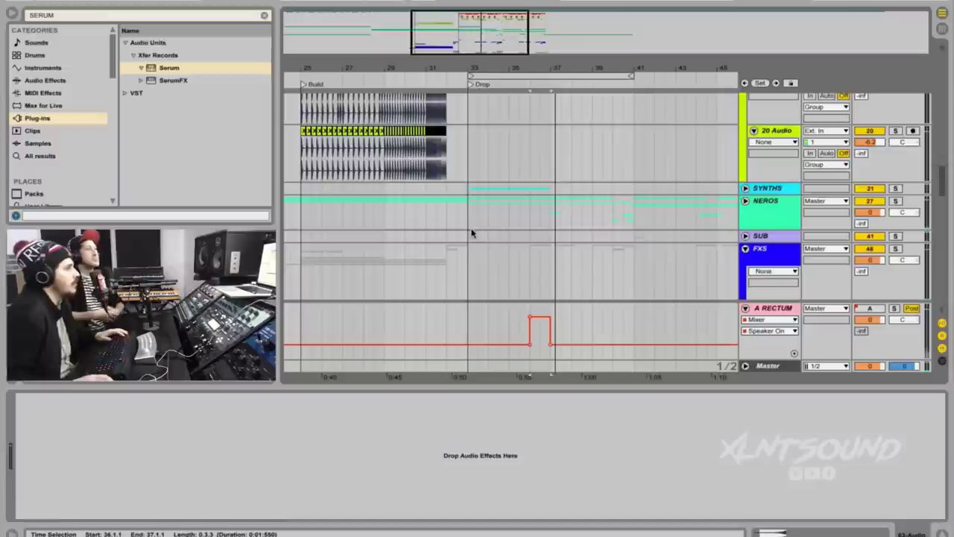
scroll(470, 235, "up", 5)
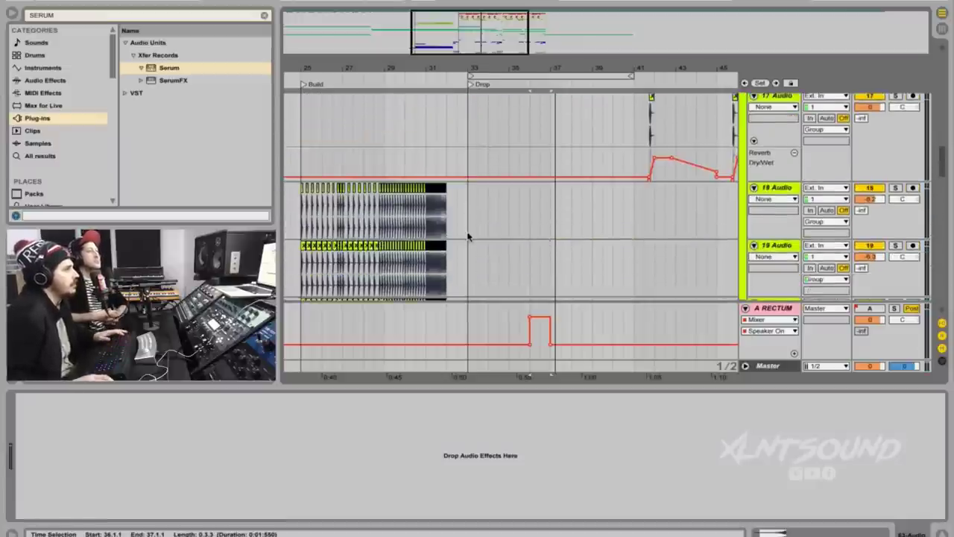
left_click(744, 227)
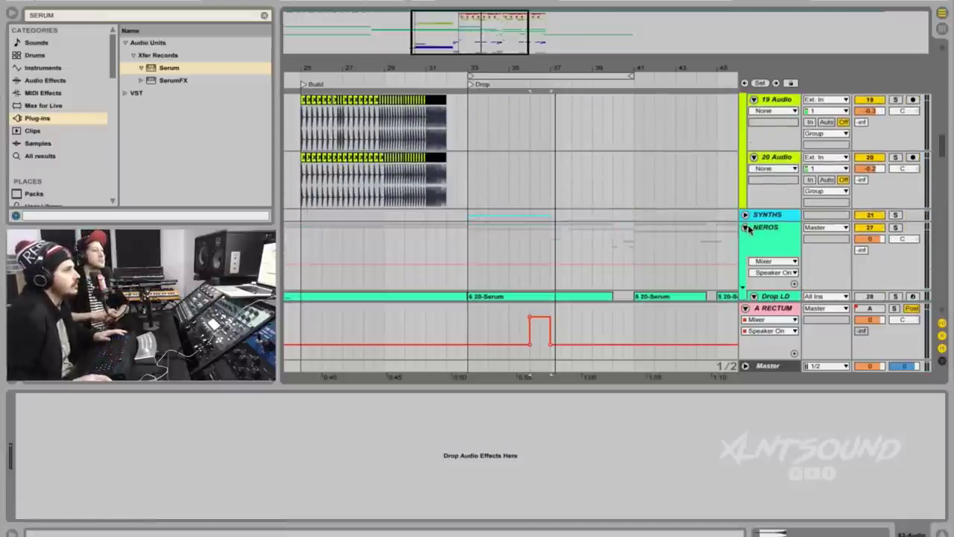
- Play from bar 31 into the drop with the upper Drop LD Serum track selected, and stop playback
scroll(546, 225, "down", 3)
left_click(460, 145)
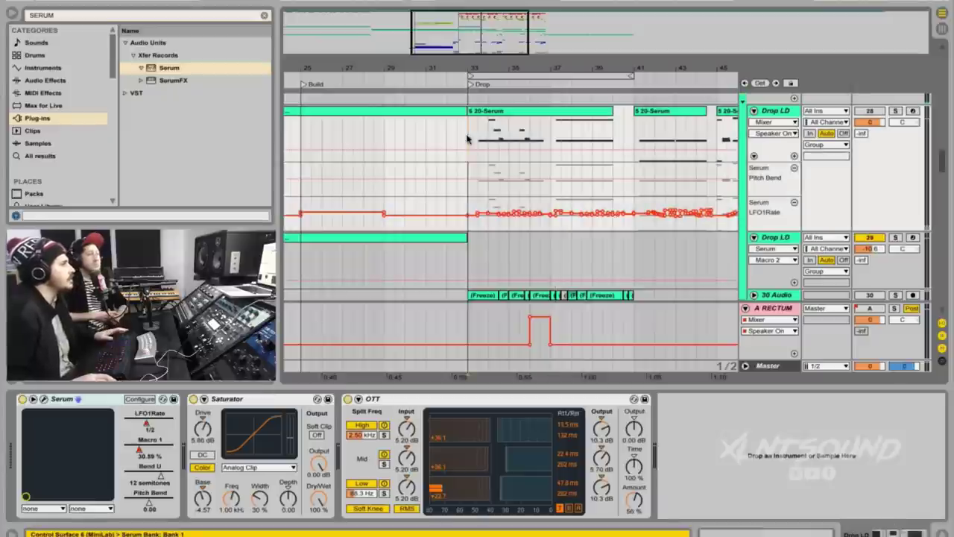
left_click(430, 145)
key("space")
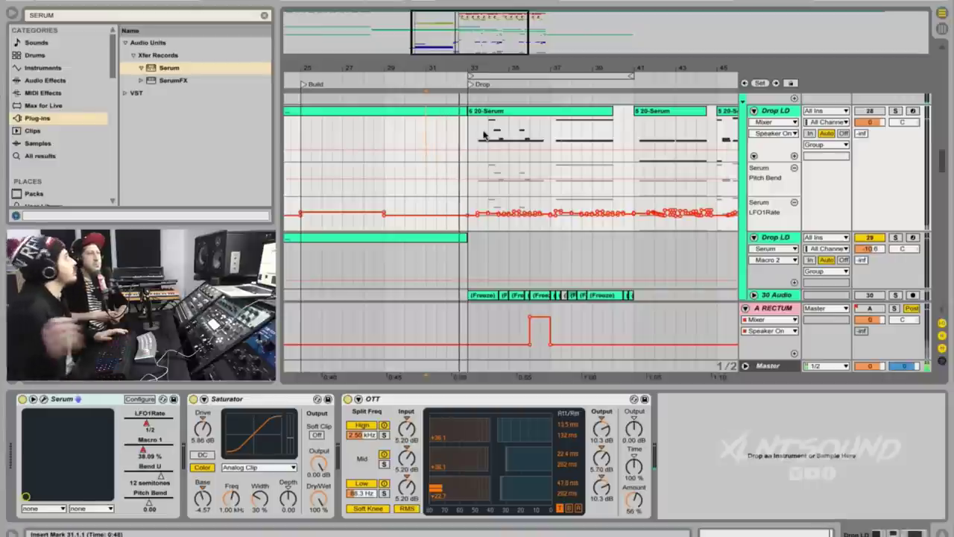
key("space")
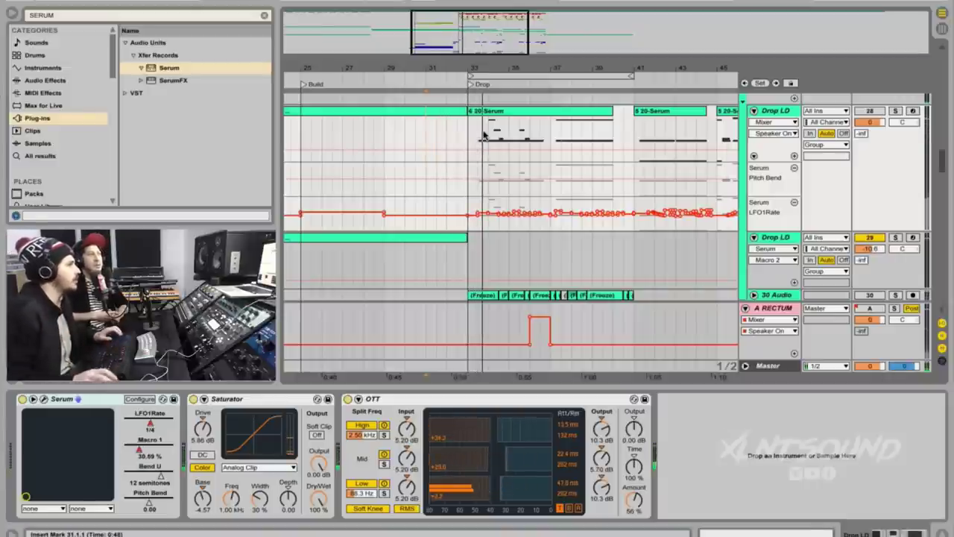
- Insert a new MIDI track beneath the lower Drop LD track and delete the default EQ Eight from it
scroll(485, 138, "up", 5)
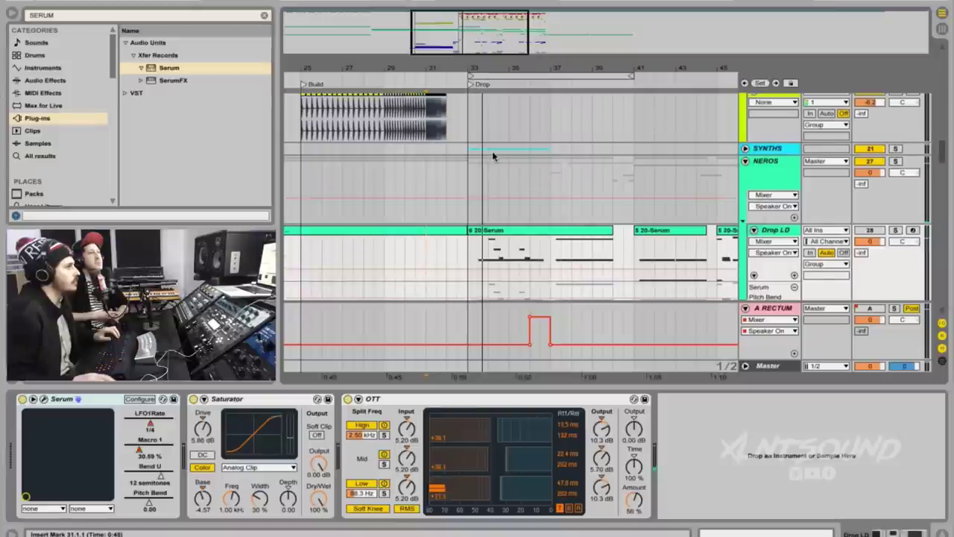
scroll(490, 153, "down", 3)
scroll(492, 156, "down", 3)
left_click(473, 226)
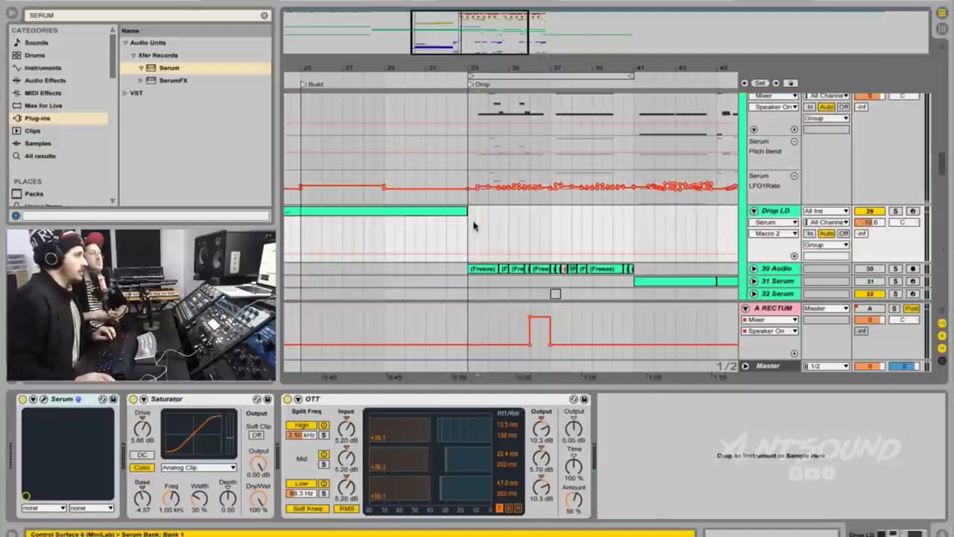
key("ctrl+shift+t")
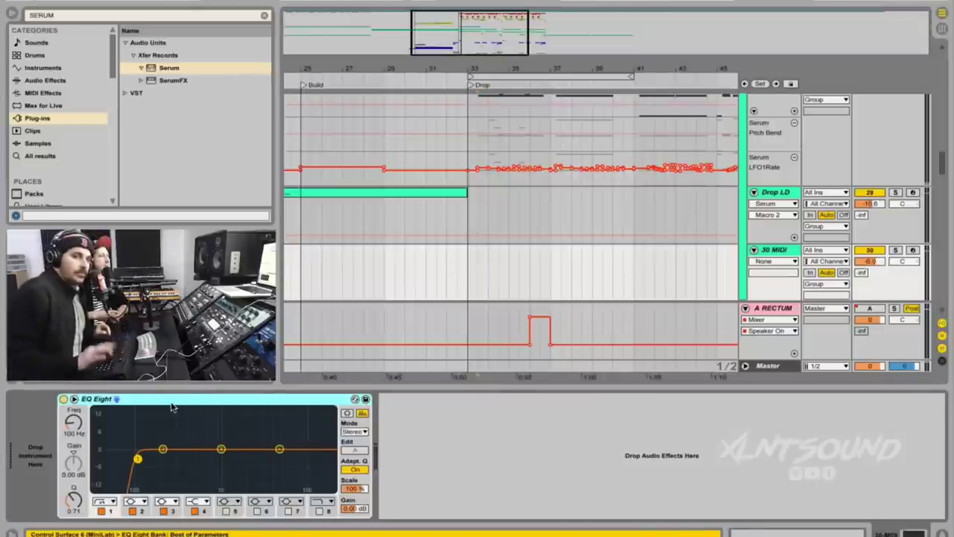
key("Delete")
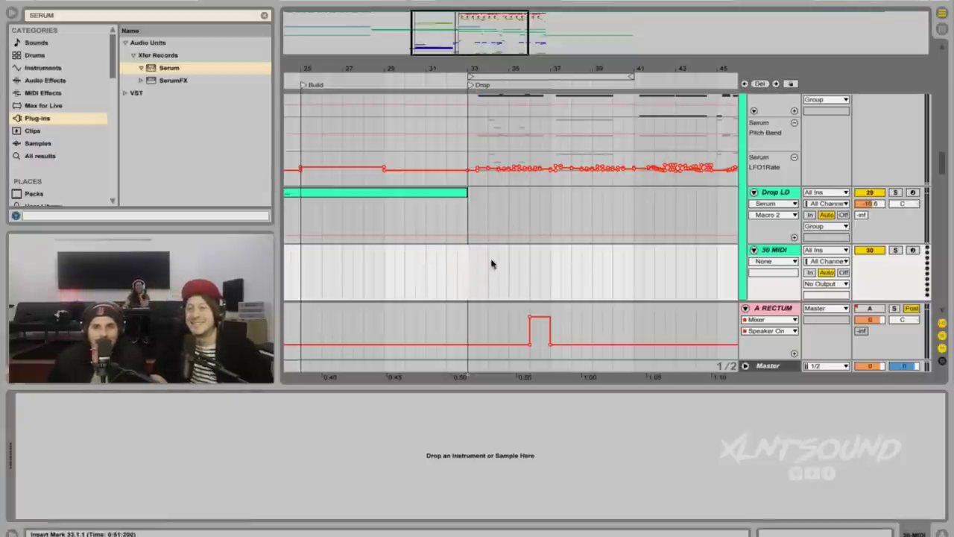
- Load the Serum Audio Unit onto the 30 MIDI track and close its plug-in window
left_click_drag(472, 65, 470, 78)
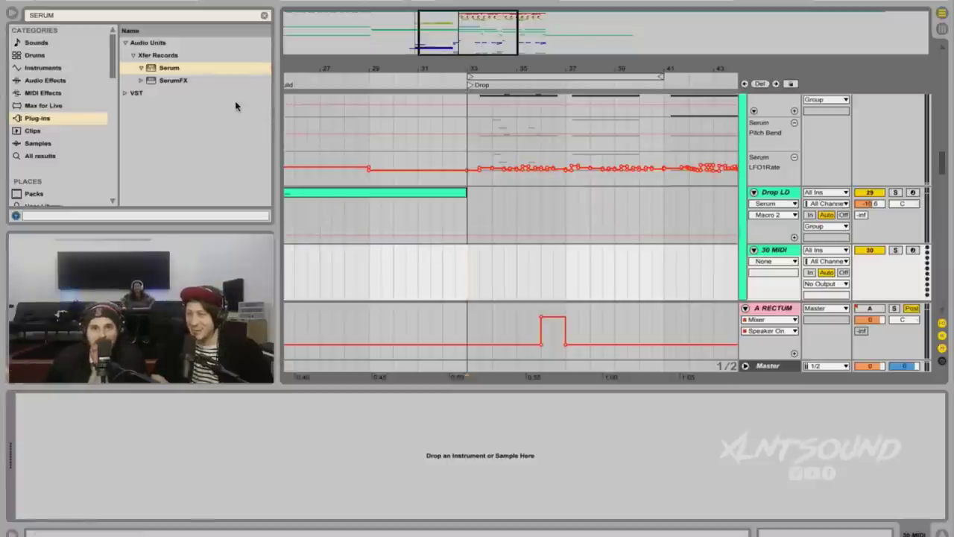
left_click(178, 71)
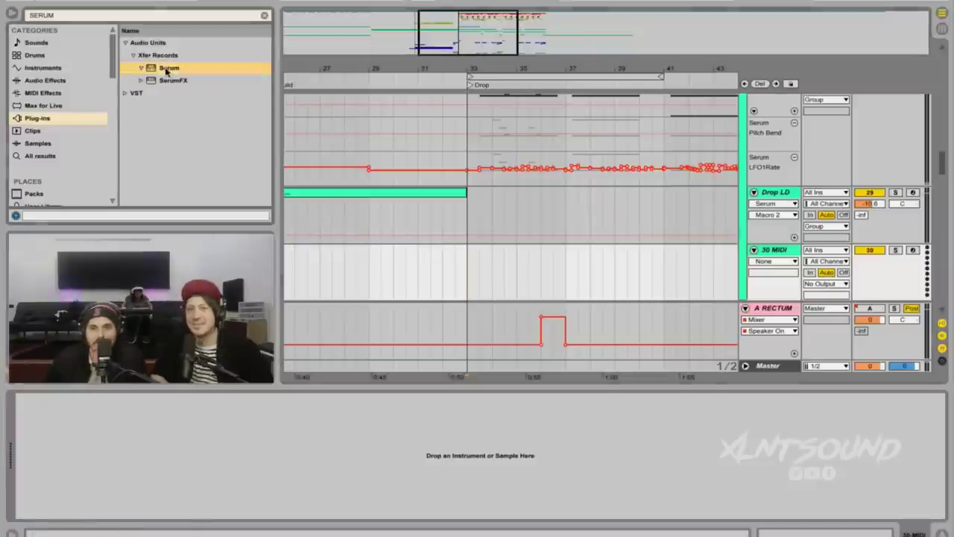
left_click_drag(492, 265, 493, 265)
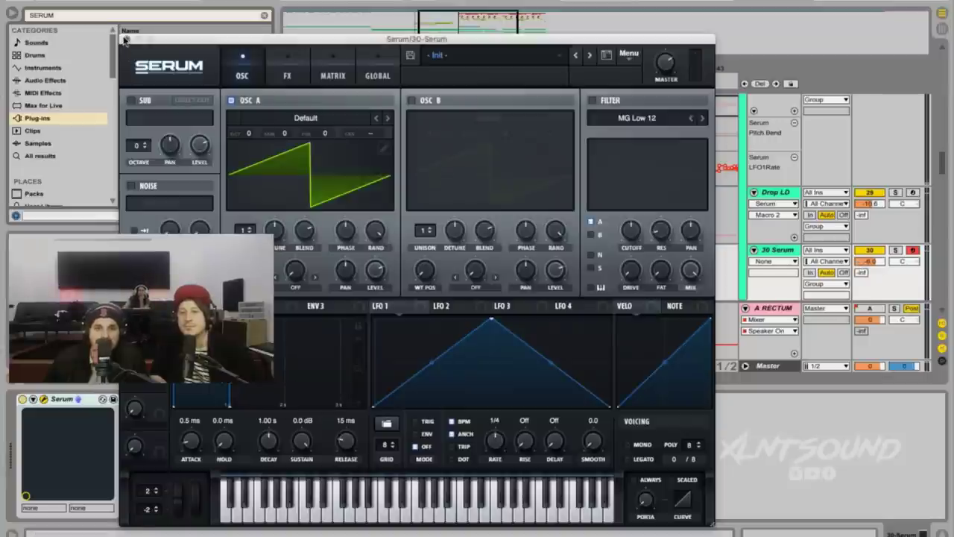
left_click(126, 40)
- Find OTT among the audio effects, add the Multiband Dynamics preset after Serum, and set its Amount to 72%
left_click(46, 16)
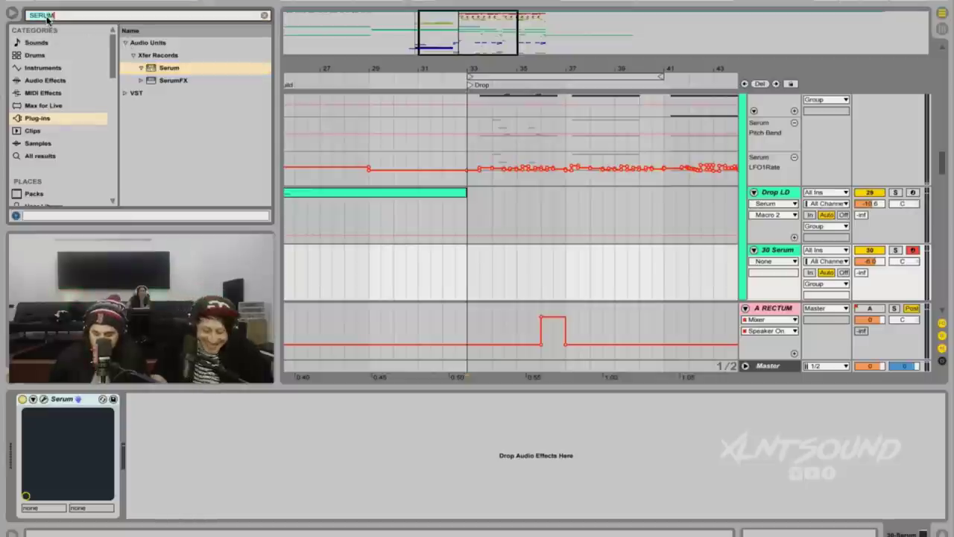
type("OTT")
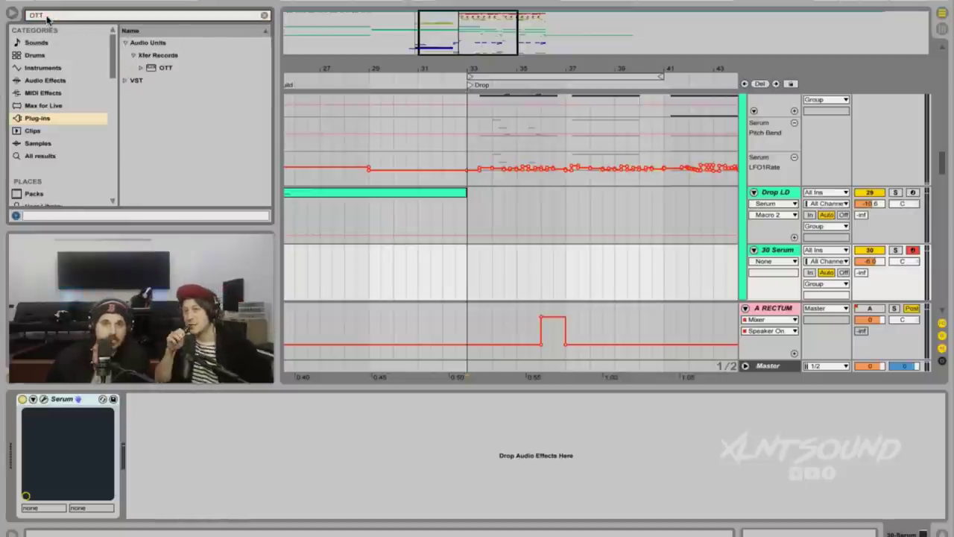
left_click_drag(139, 67, 143, 42)
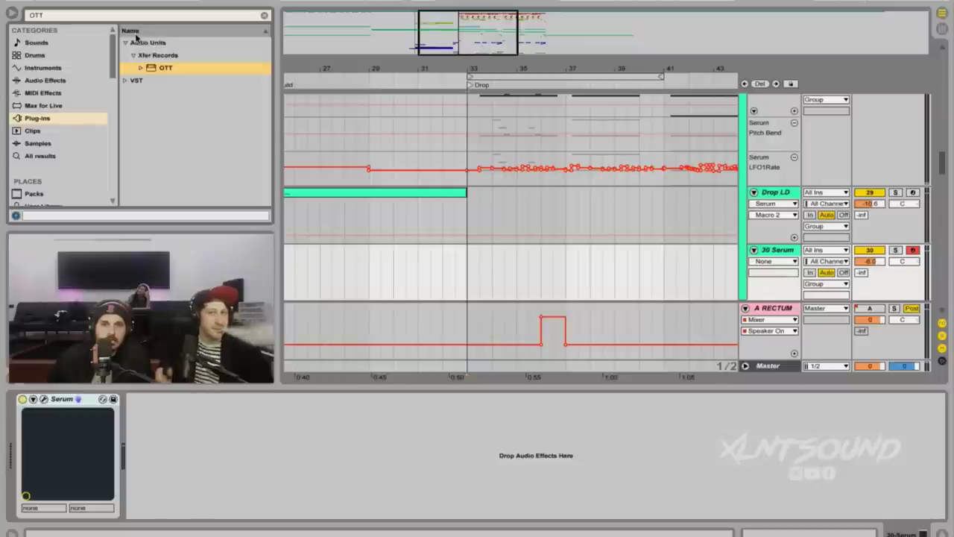
left_click(126, 43)
left_click(125, 43)
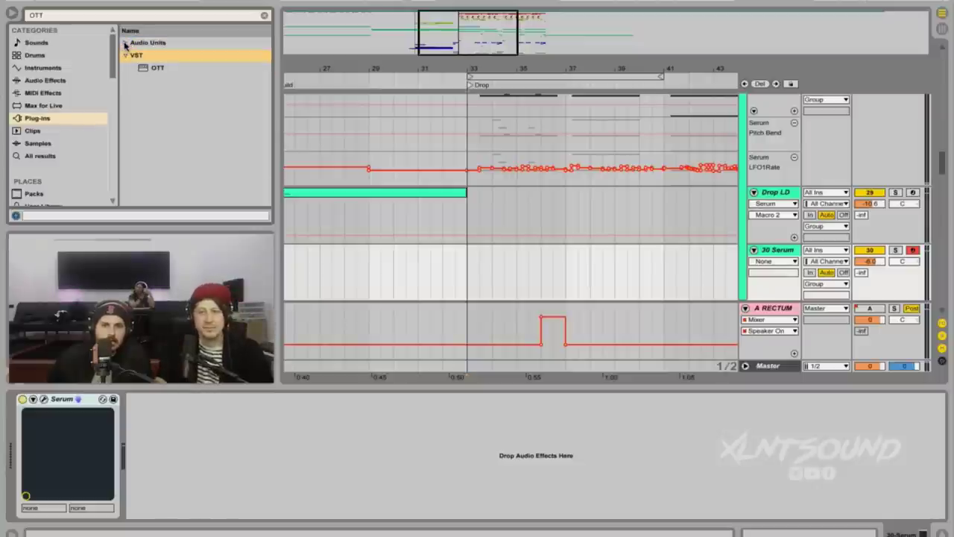
left_click(23, 80)
left_click_drag(157, 69, 220, 453)
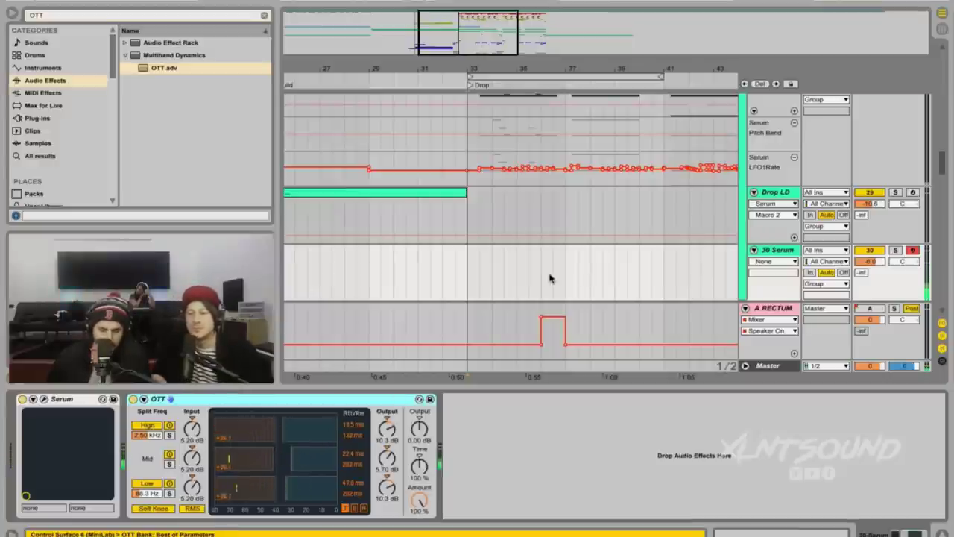
key("z")
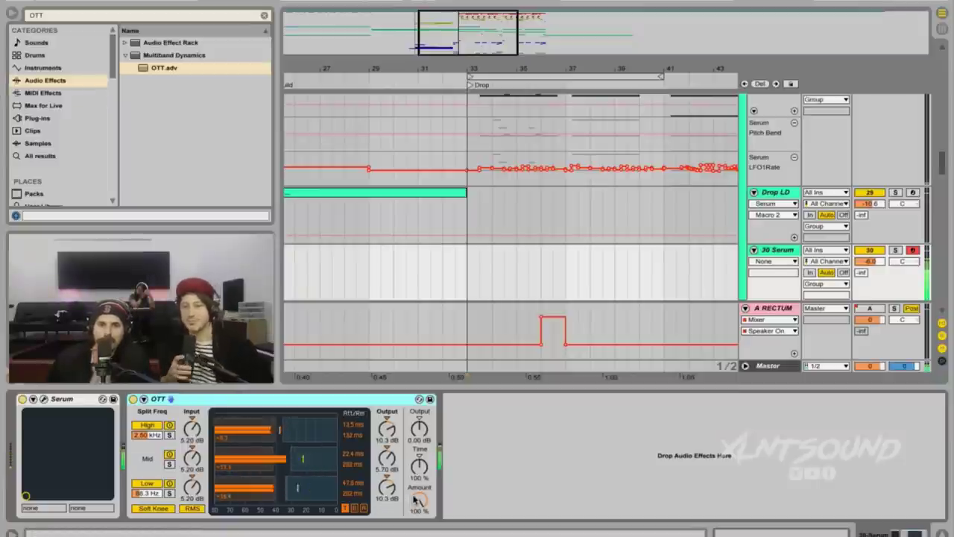
mouse_move(419, 498)
left_mouse_down()
mouse_move(418, 532)
mouse_move(412, 500)
left_mouse_up()
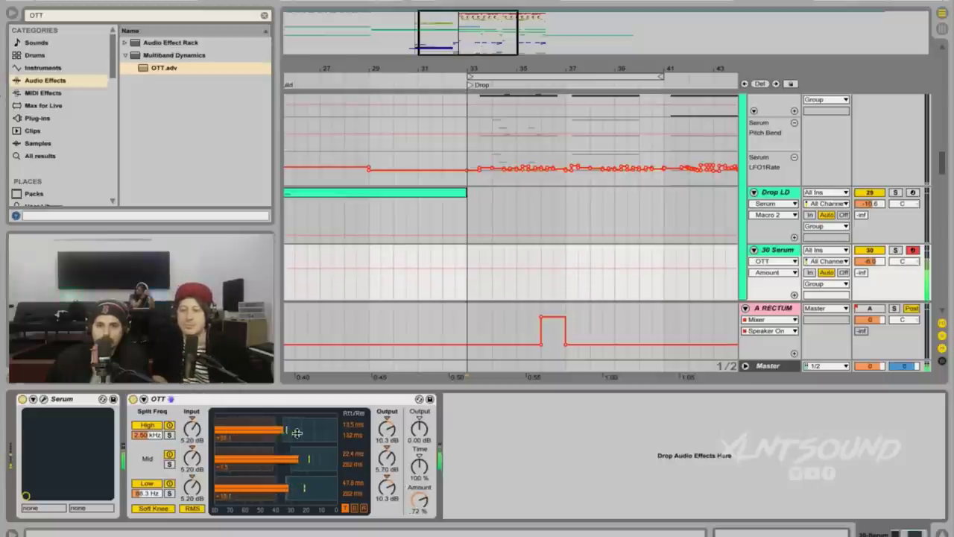
- Search the audio effects for "SATUR" and insert Saturator between Serum and OTT
left_click(94, 14)
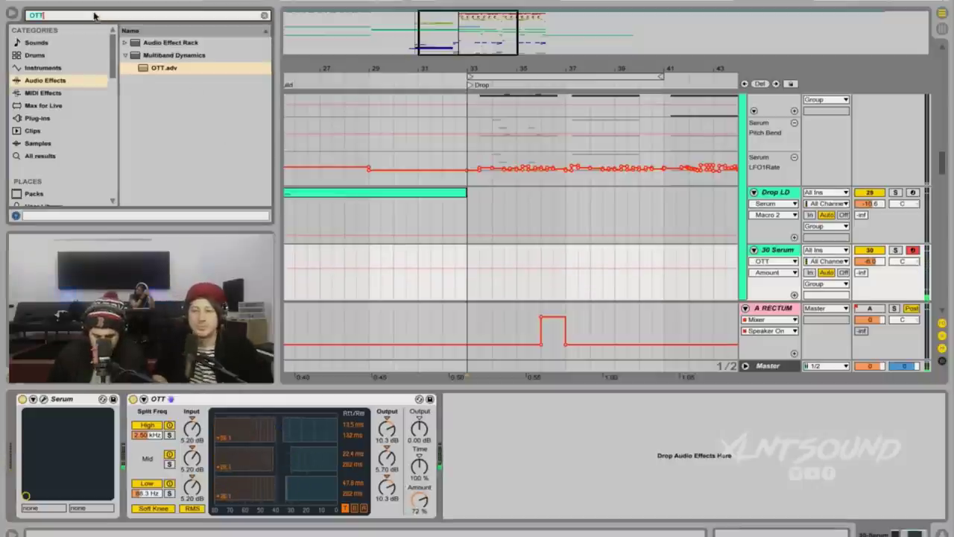
key("BackSpace")
key("BackSpace")
key("BackSpace")
type("SATUR")
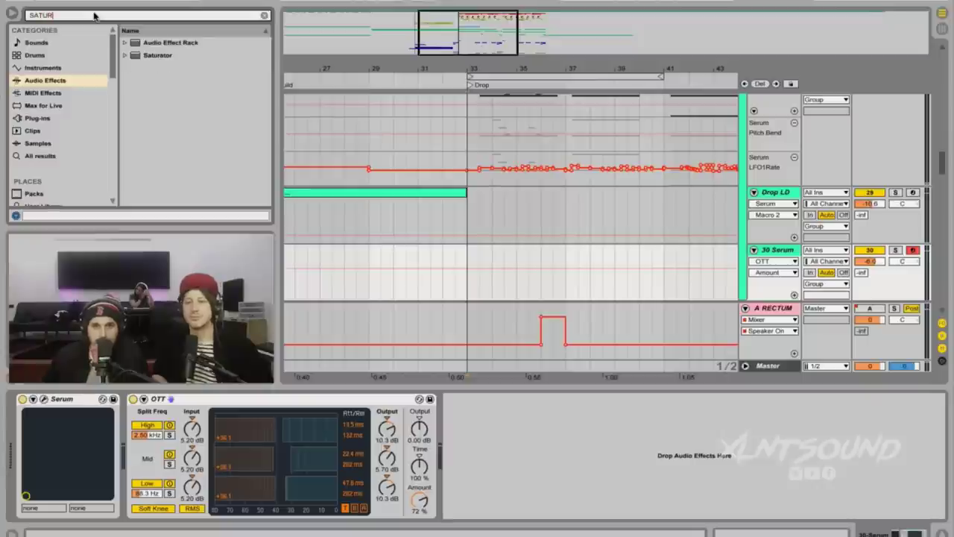
left_click_drag(153, 58, 142, 427)
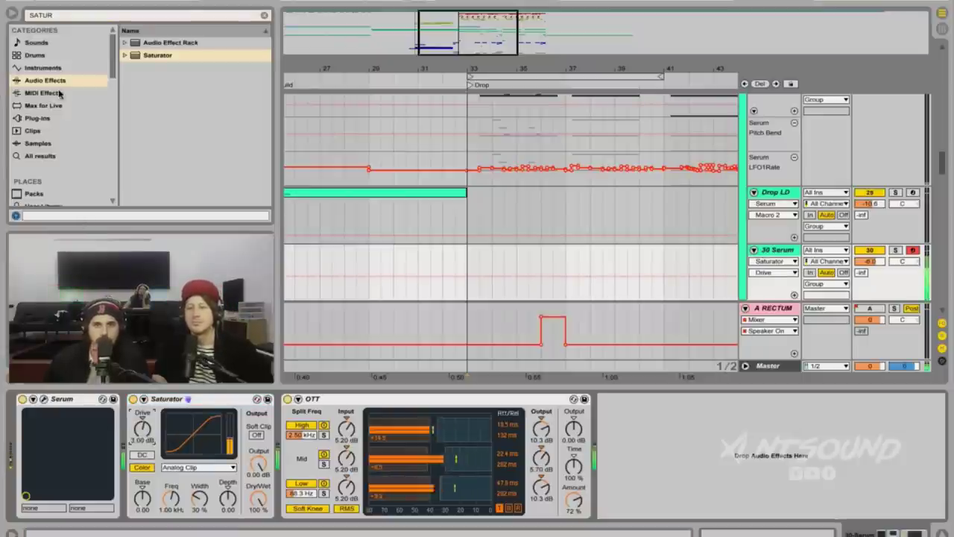
- Search the audio effects for "OVER" and insert Overdrive between Serum and Saturator
double_click(41, 14)
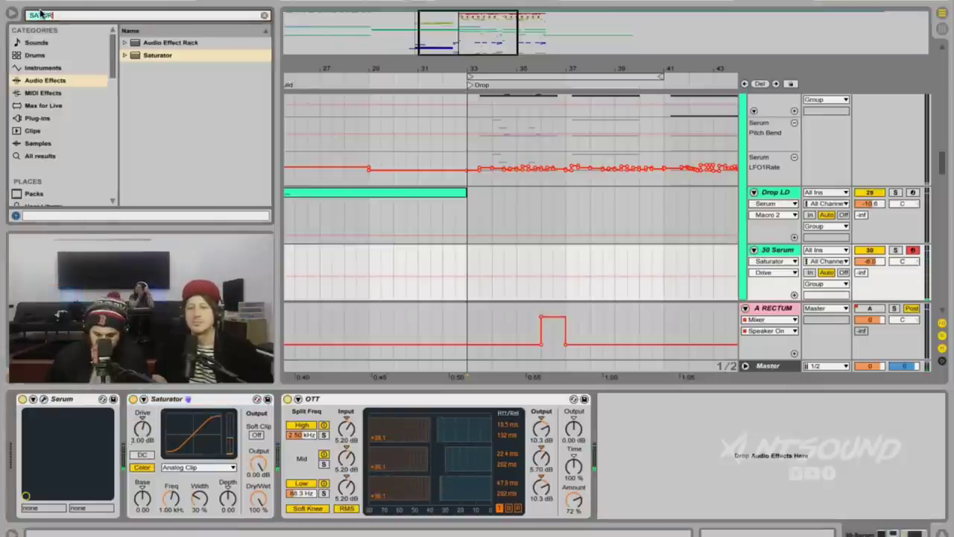
type("OVER")
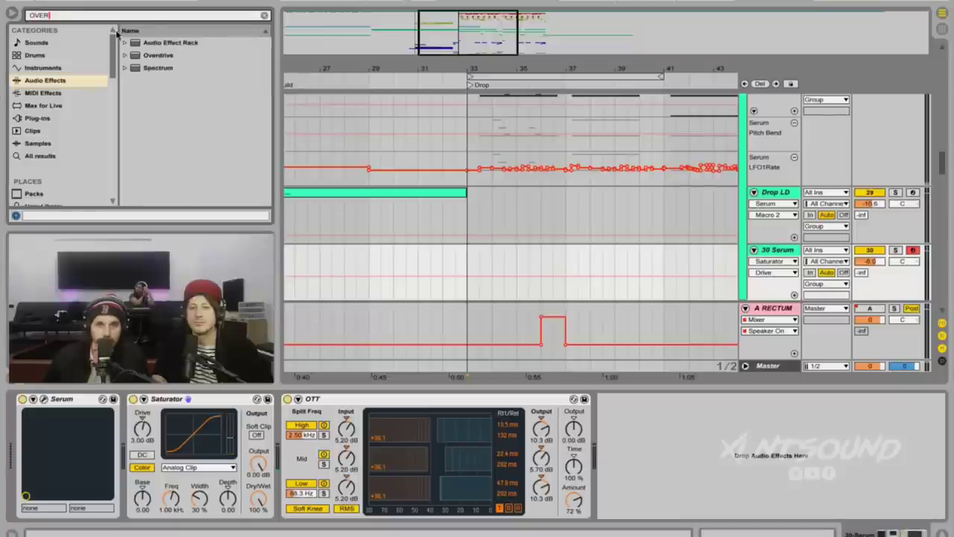
left_click_drag(132, 61, 186, 535)
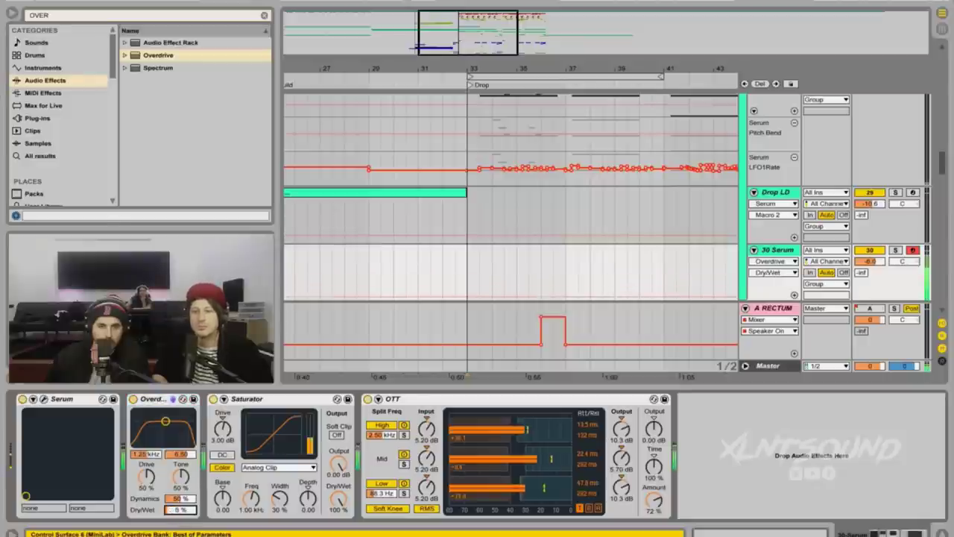
- Open Serum's plug-in window, load XLNT-CHORDS Bacon Bits from the XLNTSOUND-Cartel Serum Presets, and reposition the window
left_click(44, 399)
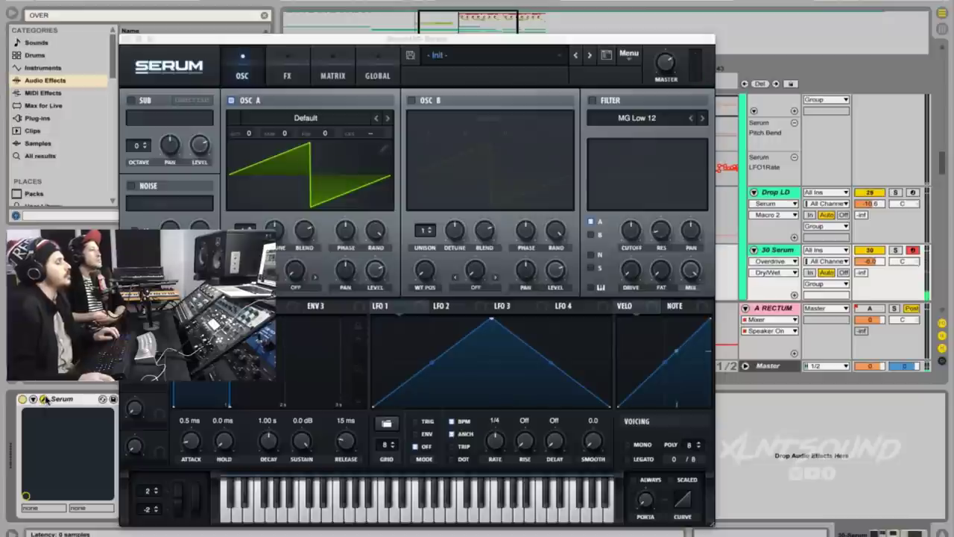
left_click(513, 55)
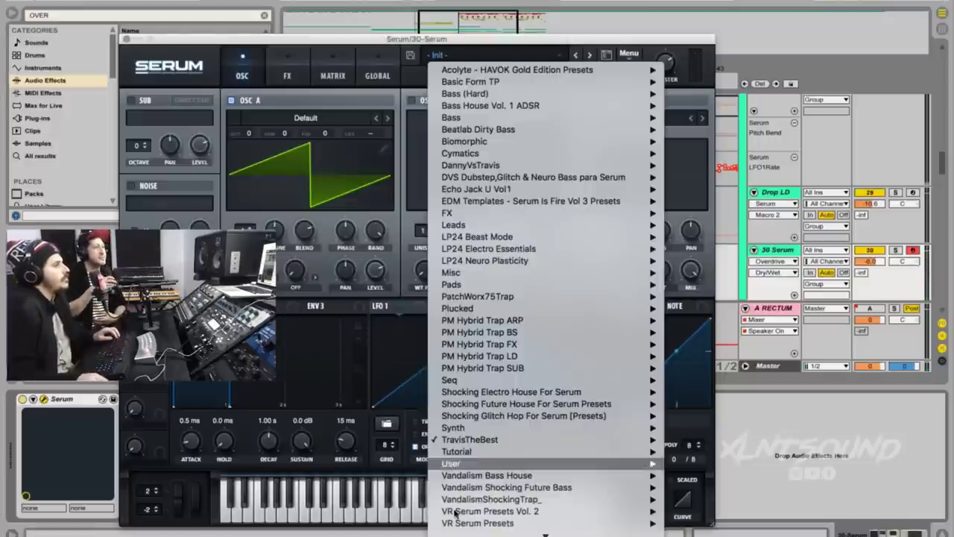
scroll(455, 513, "down", 3)
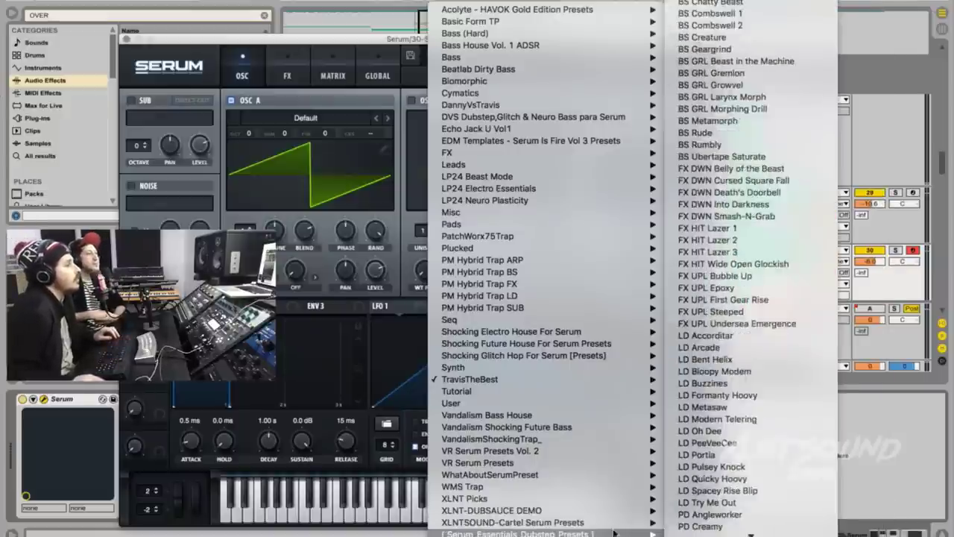
mouse_move(621, 525)
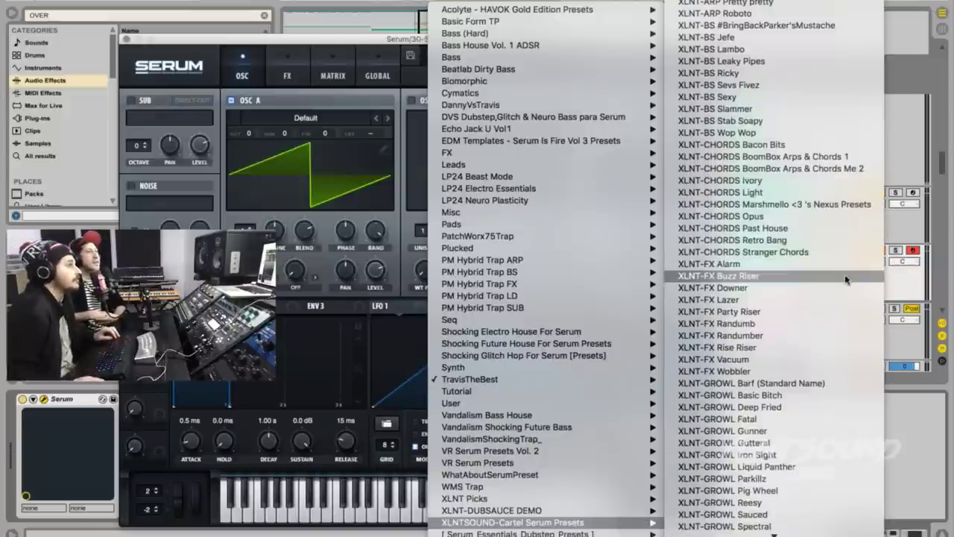
left_click(796, 149)
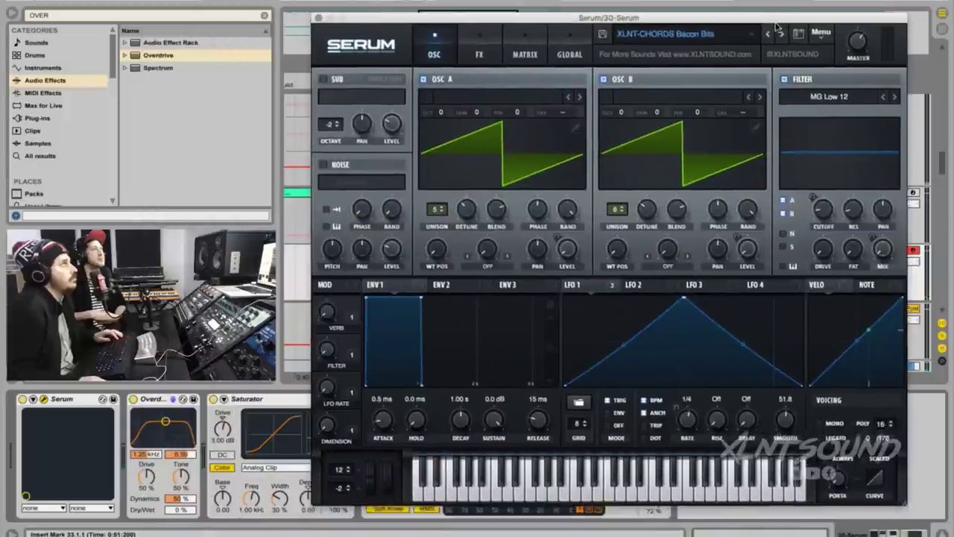
left_click_drag(778, 31, 787, 19)
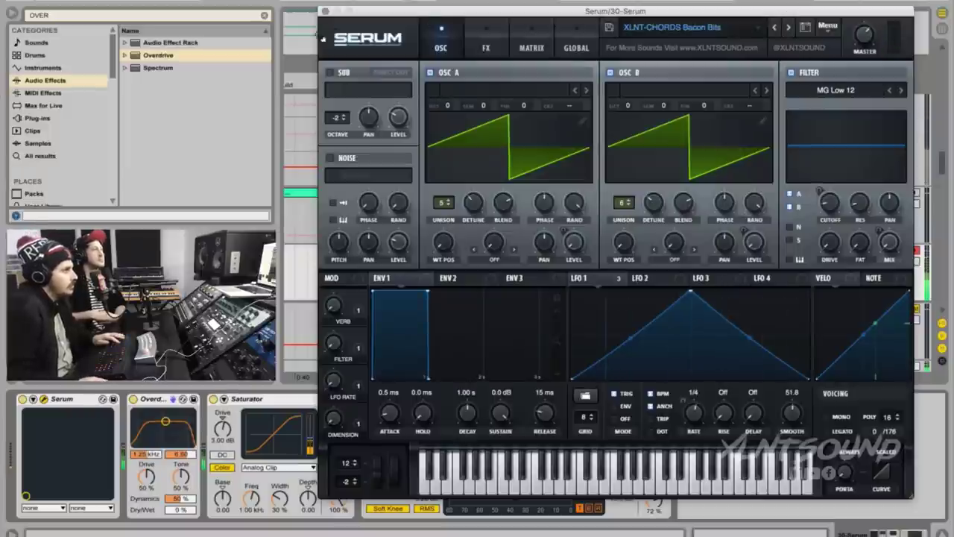
- Audition the successive XLNT-CHORDS presets from BoomBox Arps & Chords through Past House, shifting the keyboard octave for the test notes
left_click(788, 29)
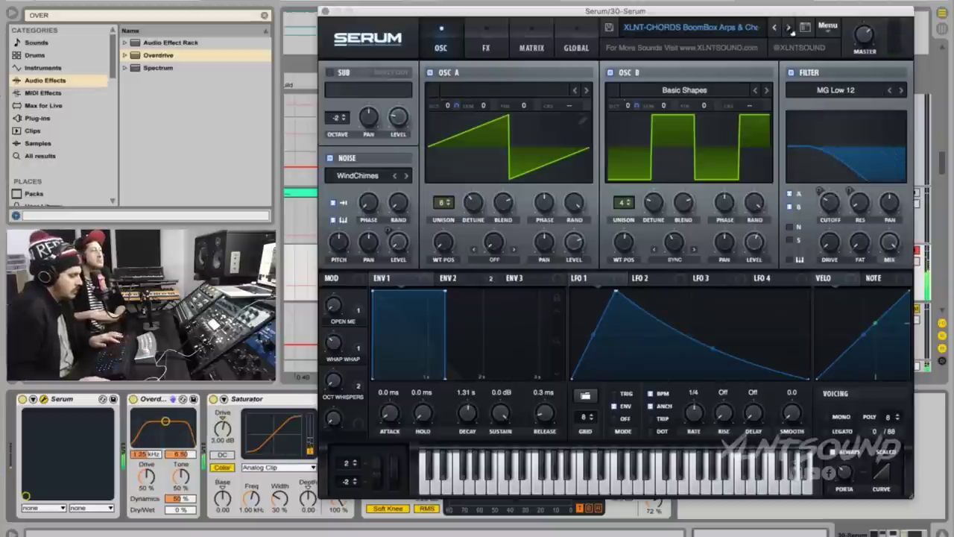
key("z")
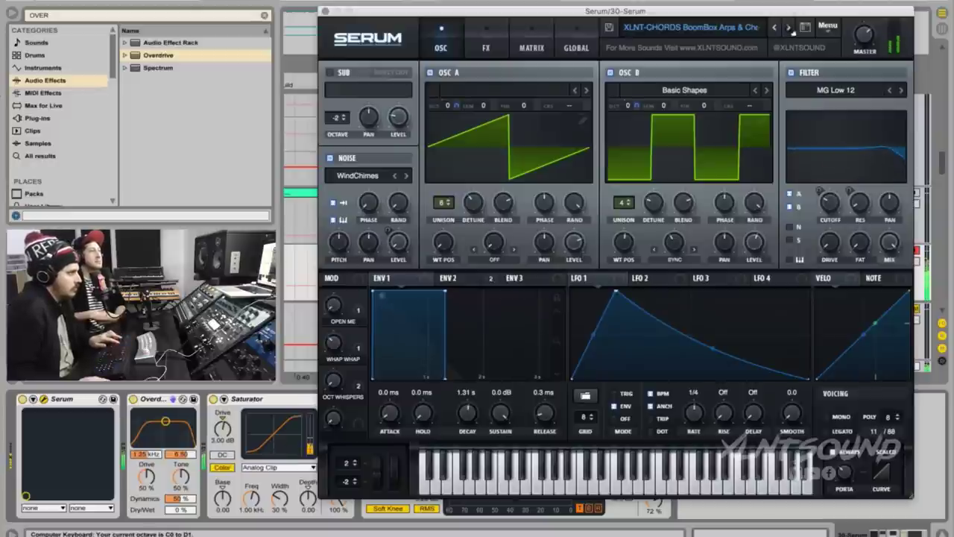
key("x")
key("x")
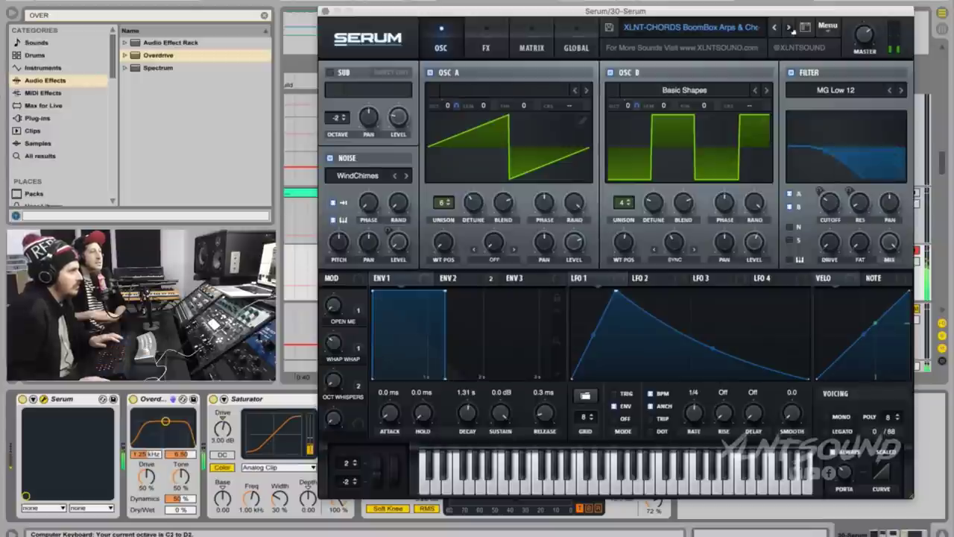
left_click(787, 29)
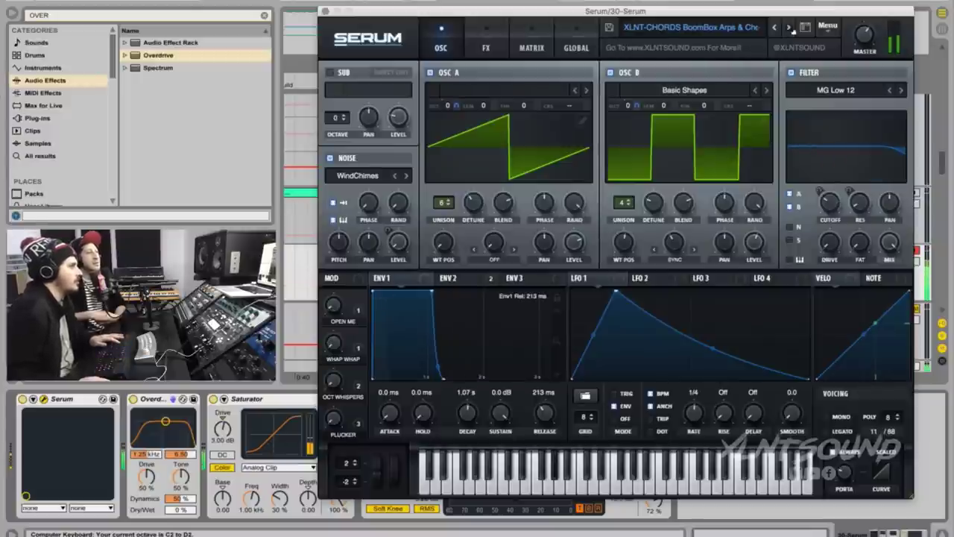
left_click(788, 27)
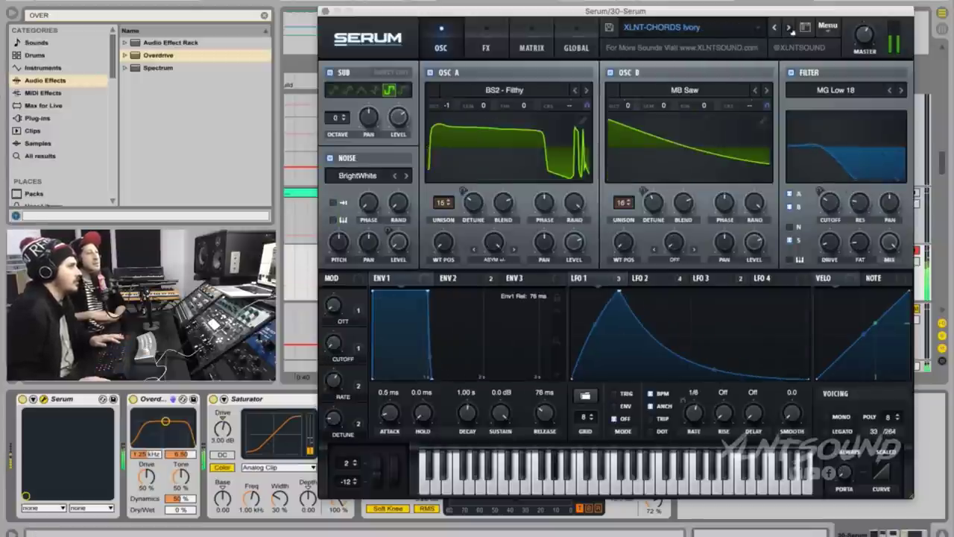
left_click(789, 28)
left_click(789, 28)
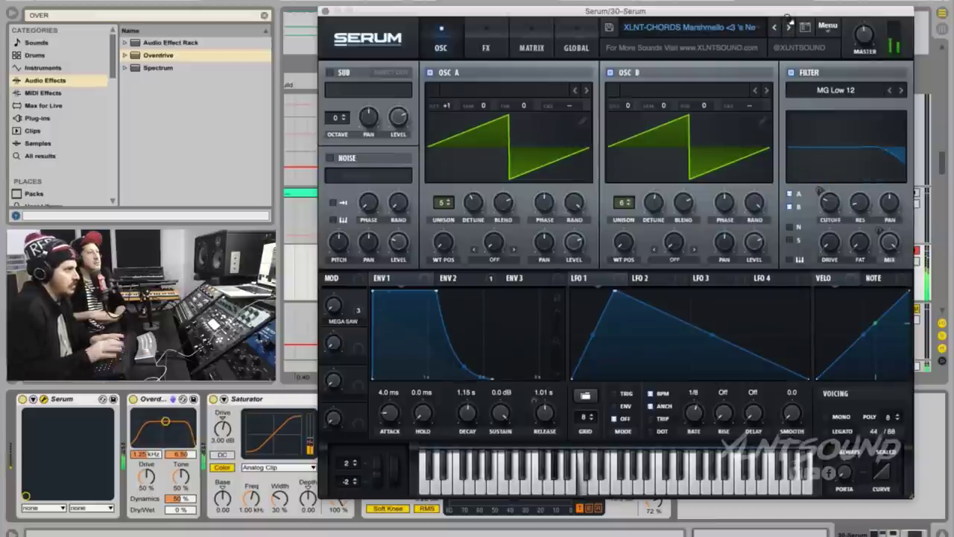
left_click(789, 29)
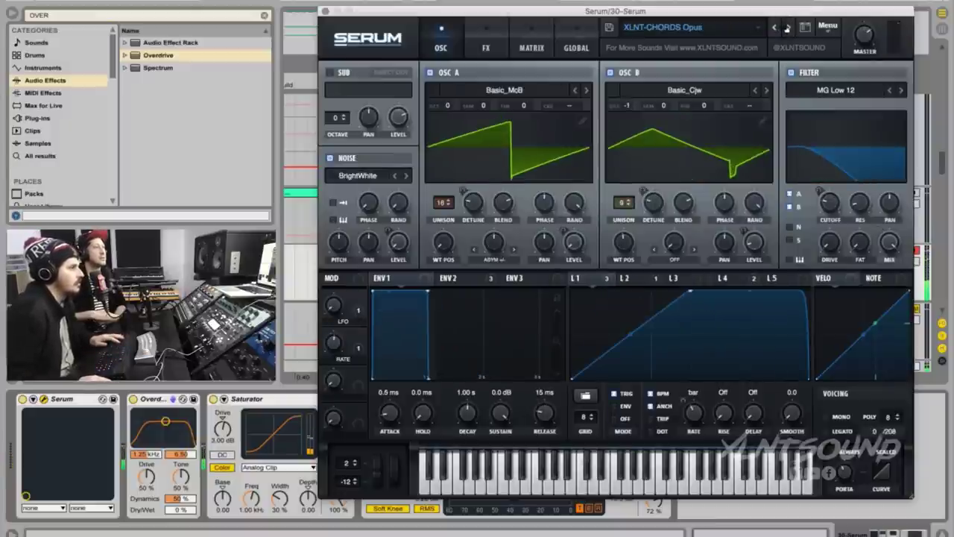
left_click(787, 28)
- Load the XLNT-GROWL Basic Bitch preset from the XLNTSOUND-Cartel Serum Presets
left_click(771, 28)
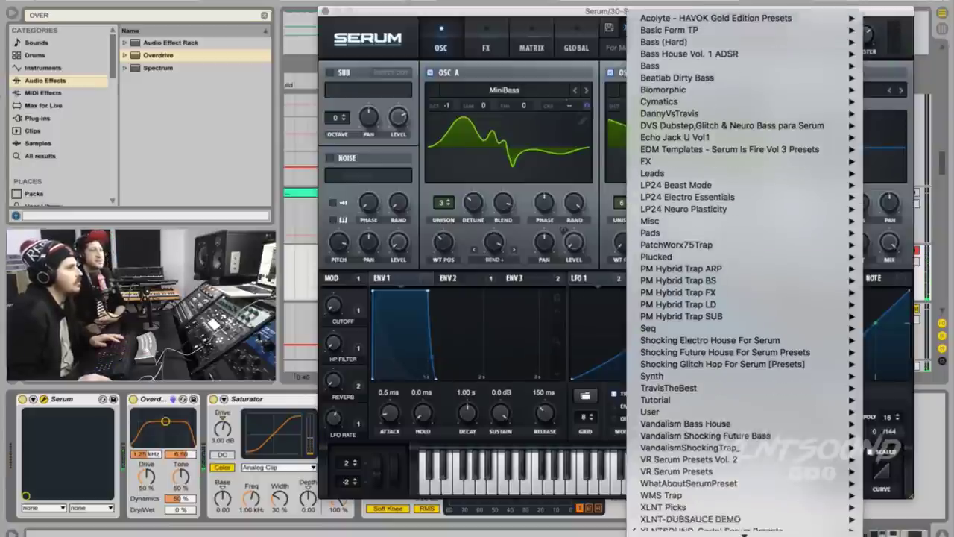
mouse_move(712, 521)
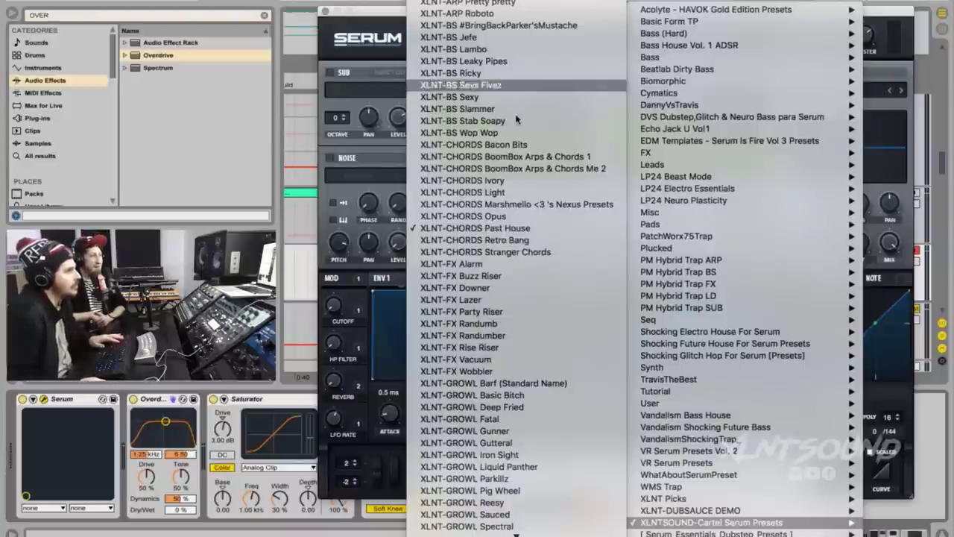
left_click(430, 395)
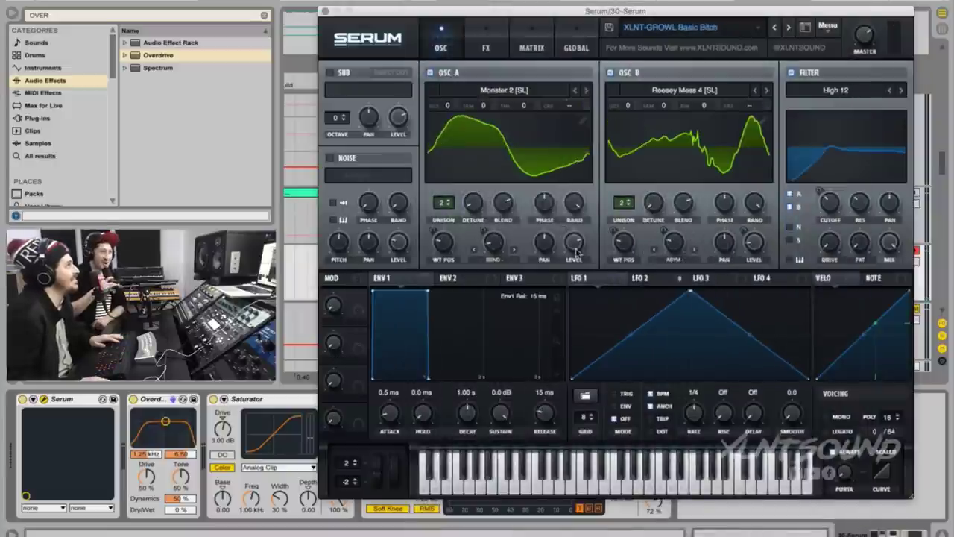
- Audition the growl preset with notes in different octaves, show its LFO 2 shape, and close the Serum window
key("a")
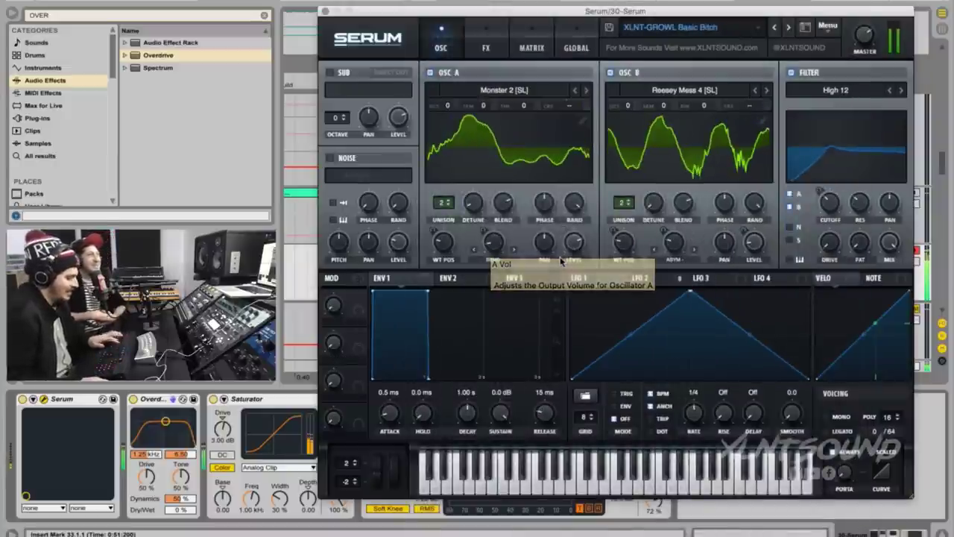
key("z")
key("a")
key("z")
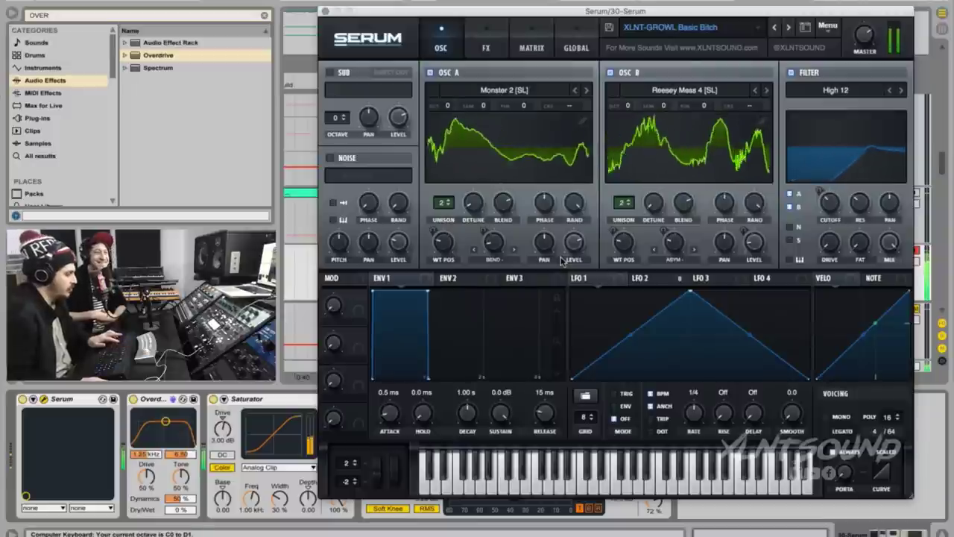
key("x")
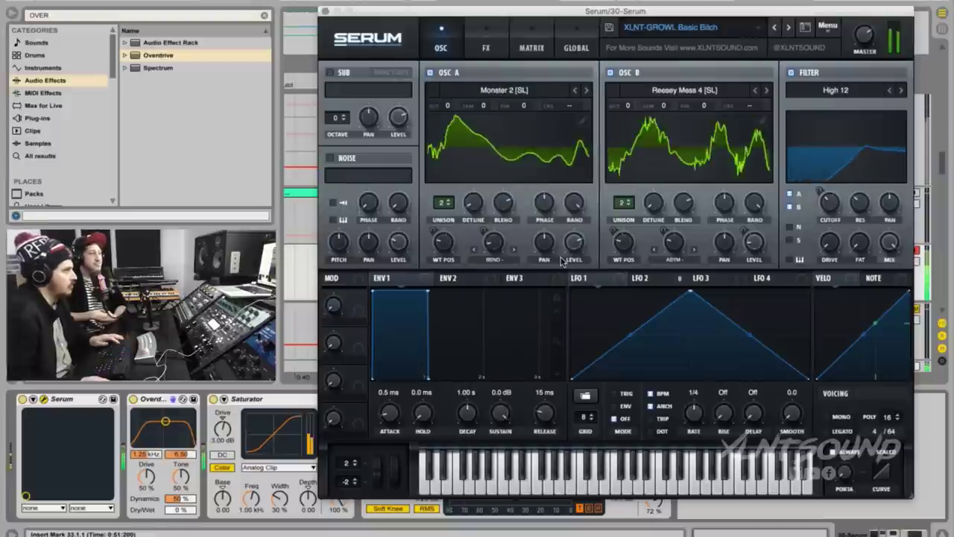
left_click(641, 278)
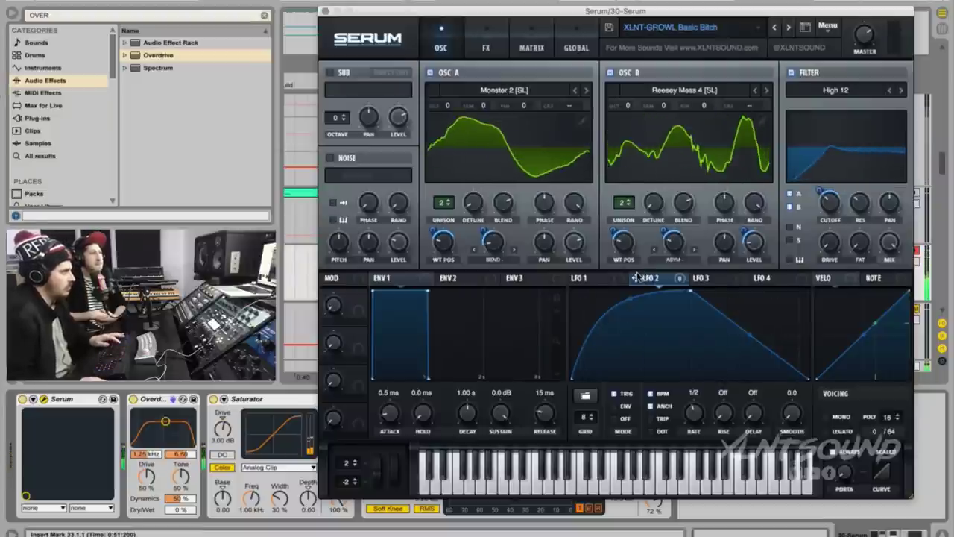
left_click(325, 11)
- Create a one-bar MIDI clip at bar 33 on the 30 Serum track and draw a two-beat G#-1 note at its start
left_click_drag(470, 265, 498, 265)
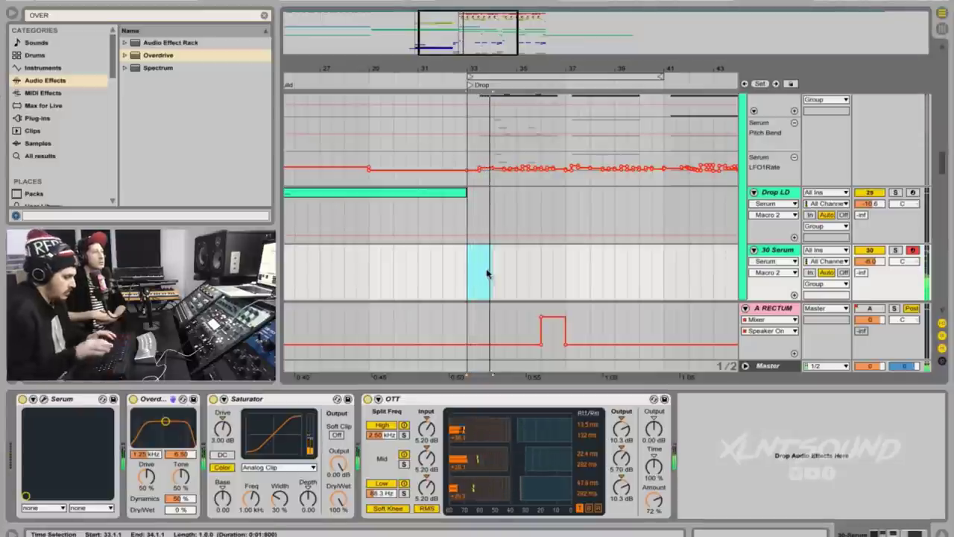
key("ctrl+shift+m")
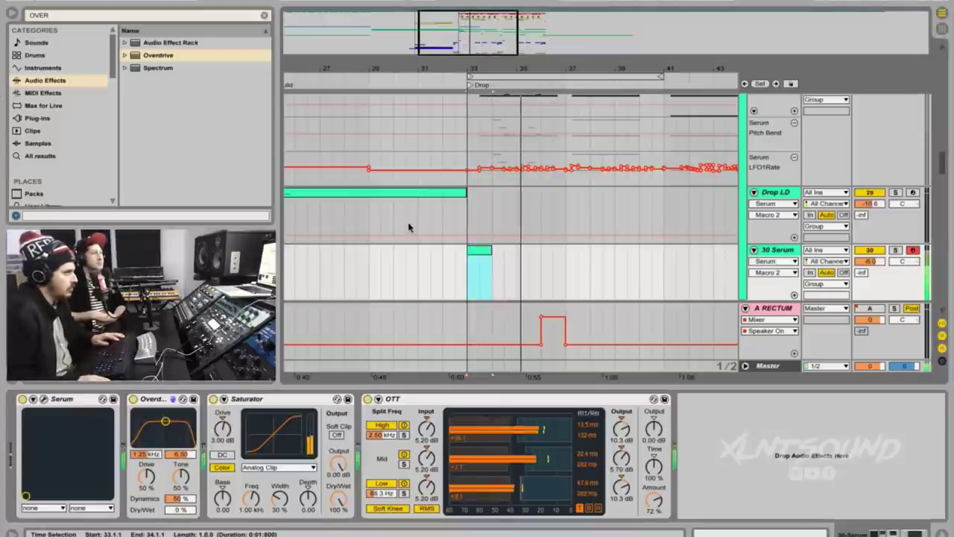
double_click(474, 254)
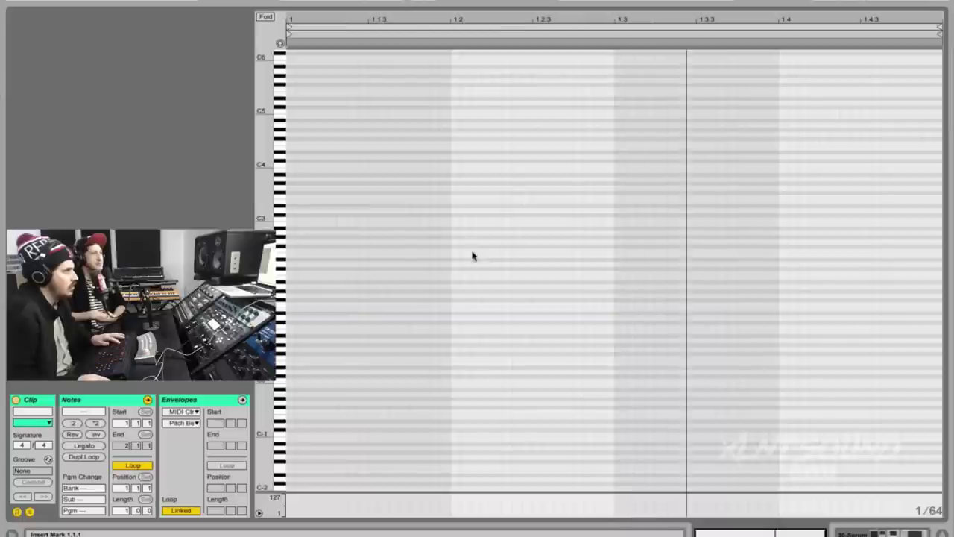
left_click(291, 399)
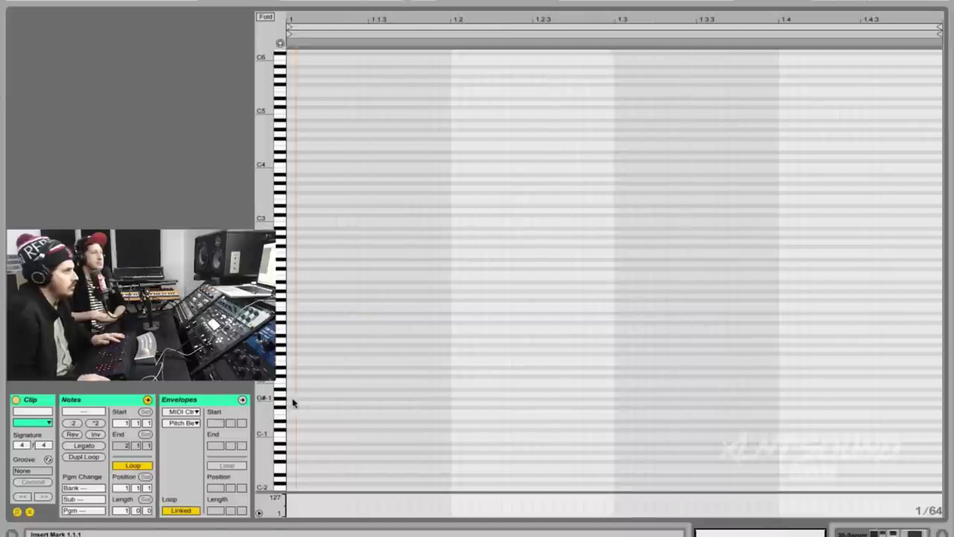
left_click_drag(290, 399, 615, 400)
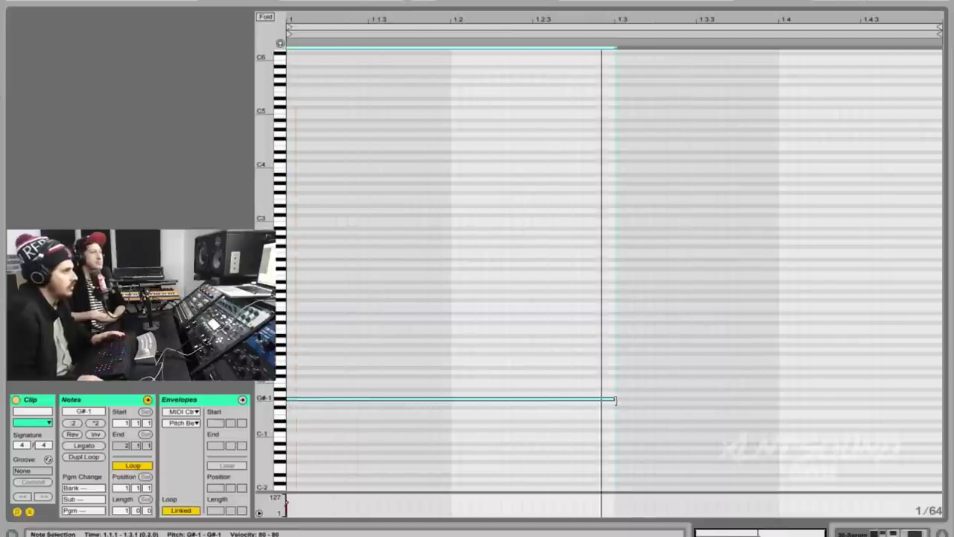
key("shift+Tab")
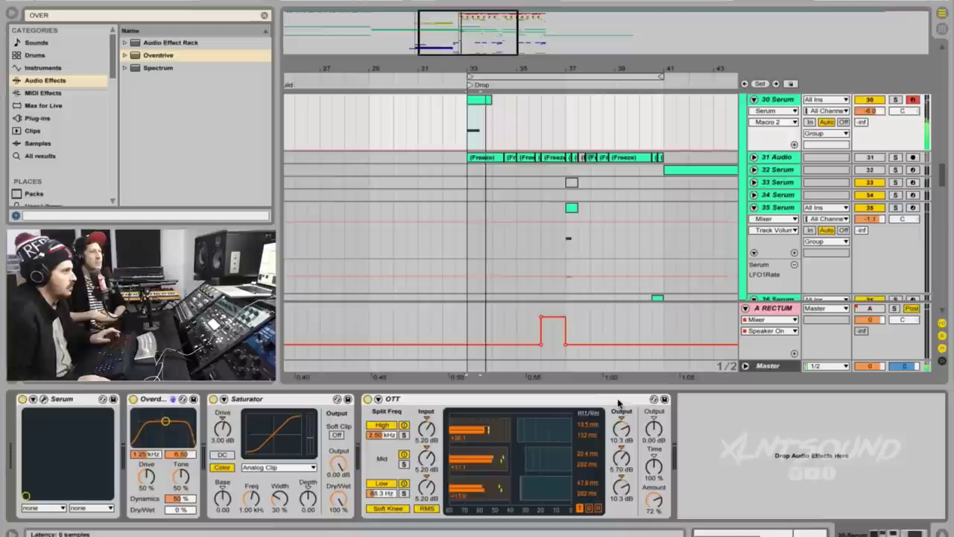
left_click(389, 117)
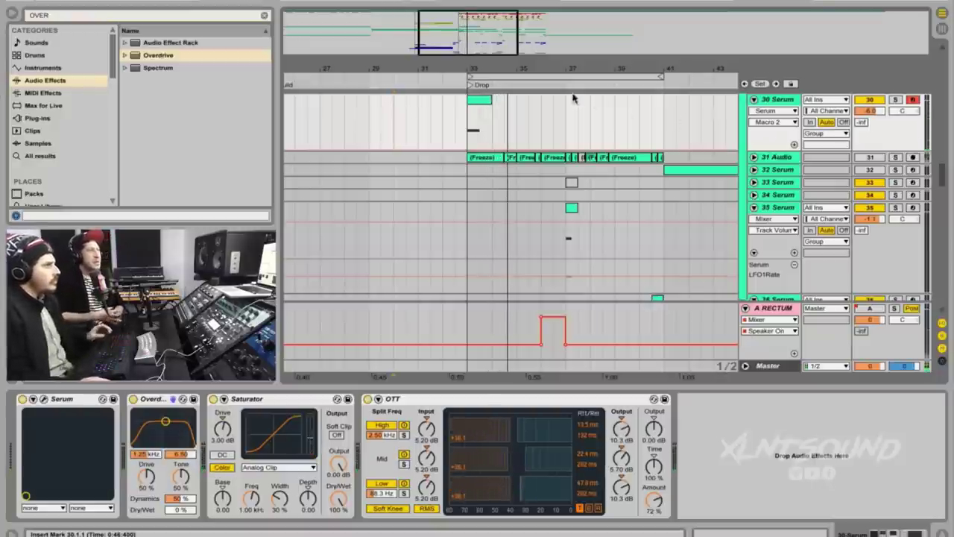
left_click(468, 102)
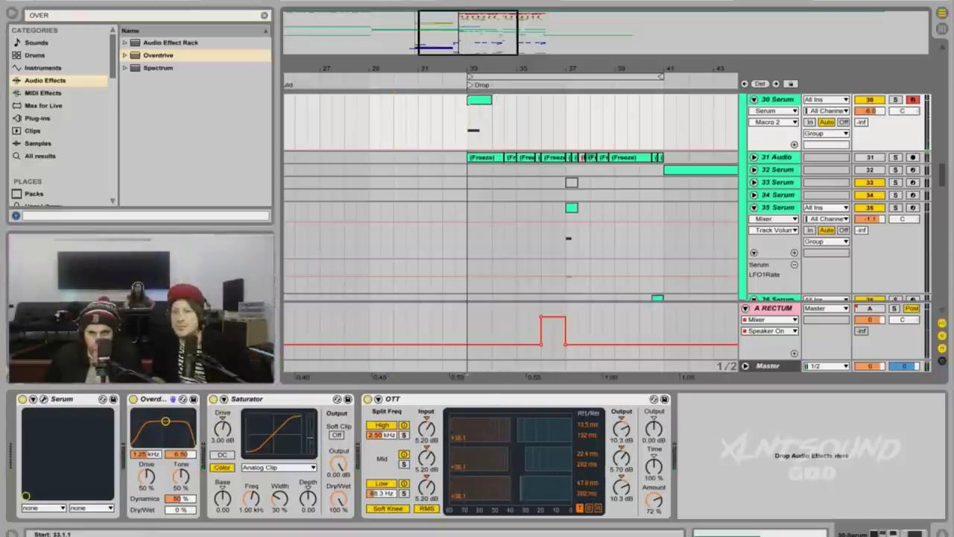
key("ctrl+shift+t")
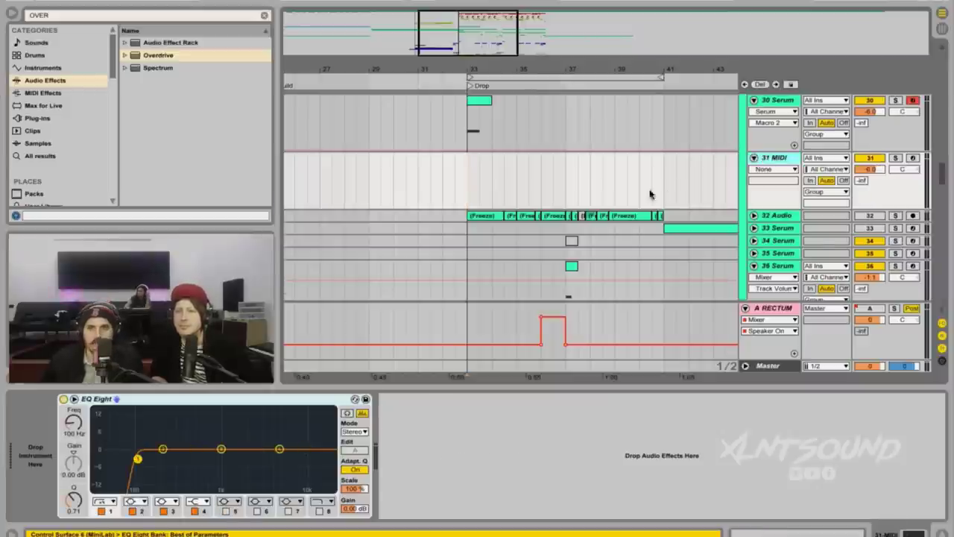
key("Delete")
- Insert a new audio track directly below the 30 Serum track
left_click(469, 129)
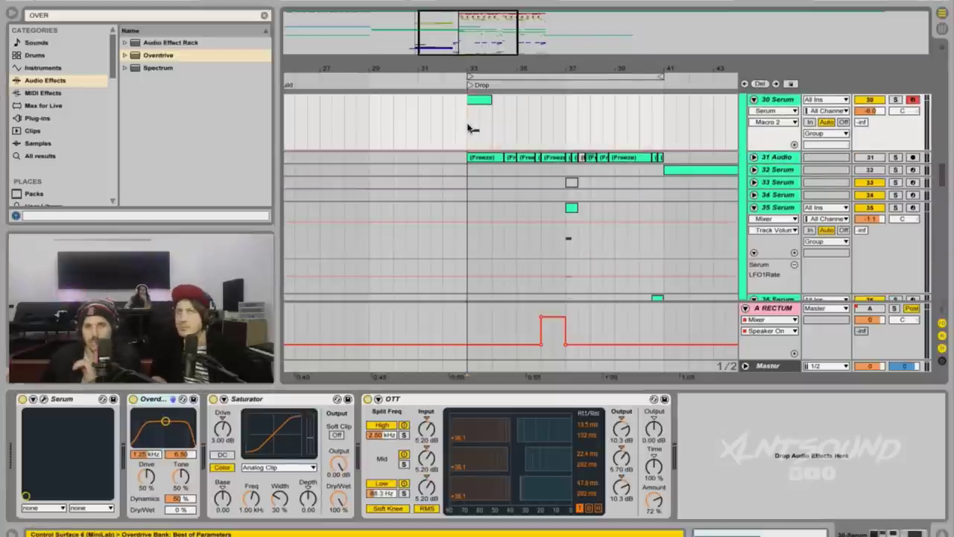
key("ctrl+t")
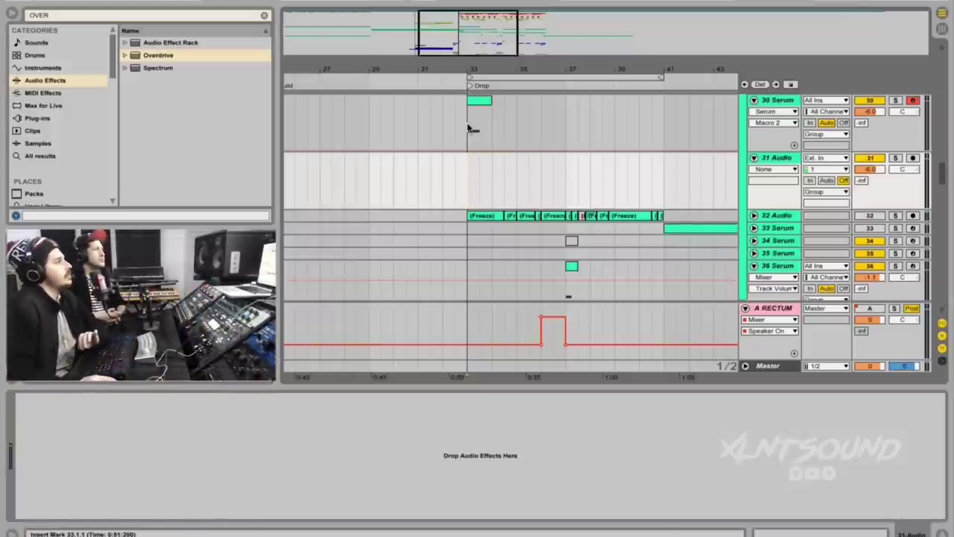
- Clear the browser search and expand the Signature Series 2 folder inside XLNTSOUND-Cartel
left_click(127, 19)
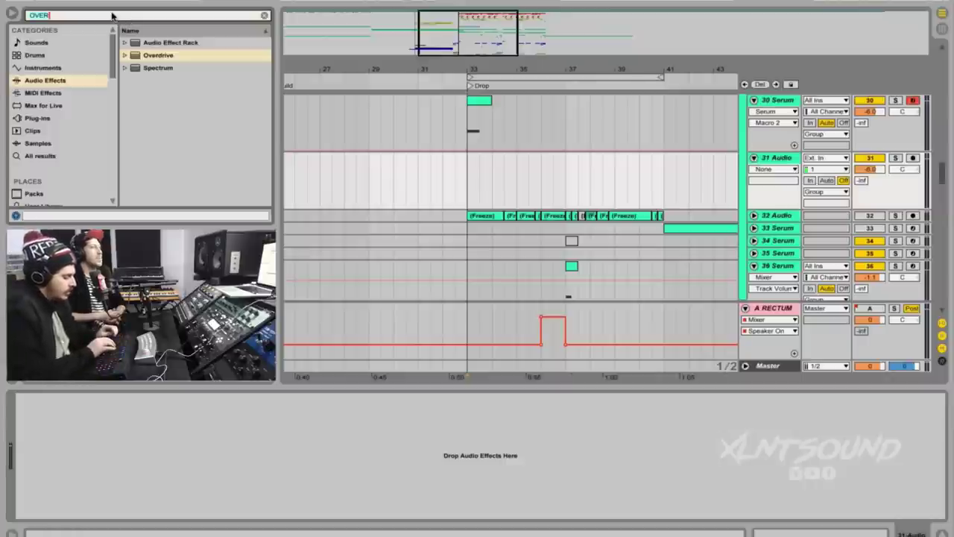
key("BackSpace")
key("BackSpace")
key("BackSpace")
key("BackSpace")
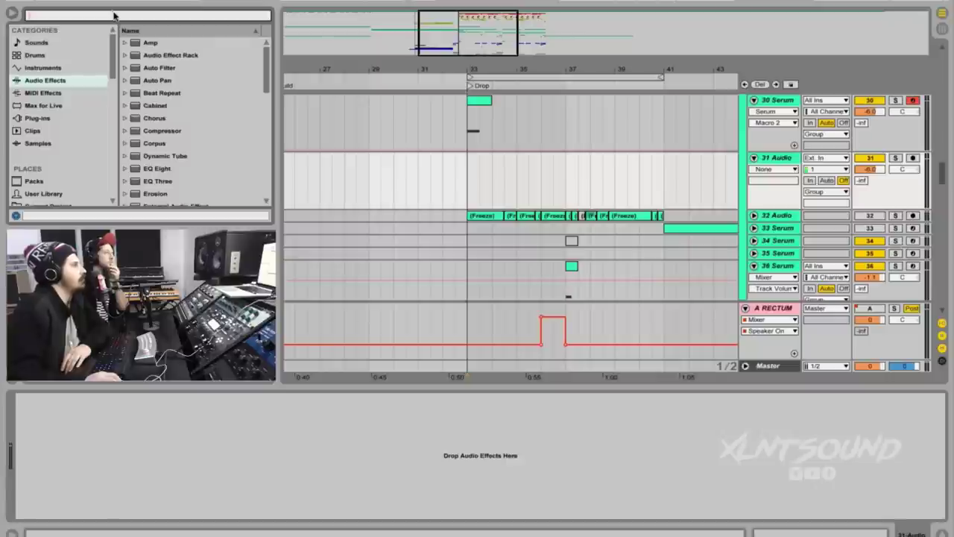
scroll(42, 74, "down", 10)
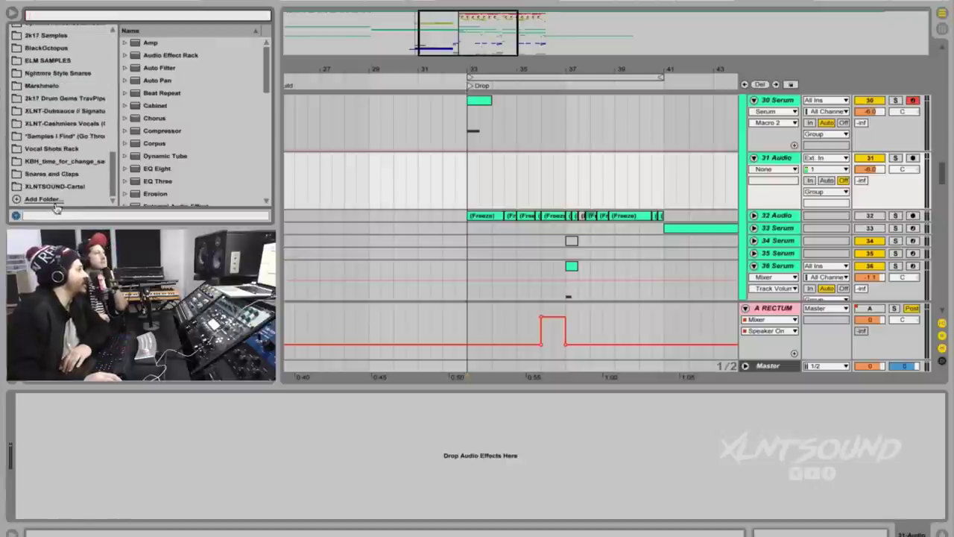
left_click(52, 187)
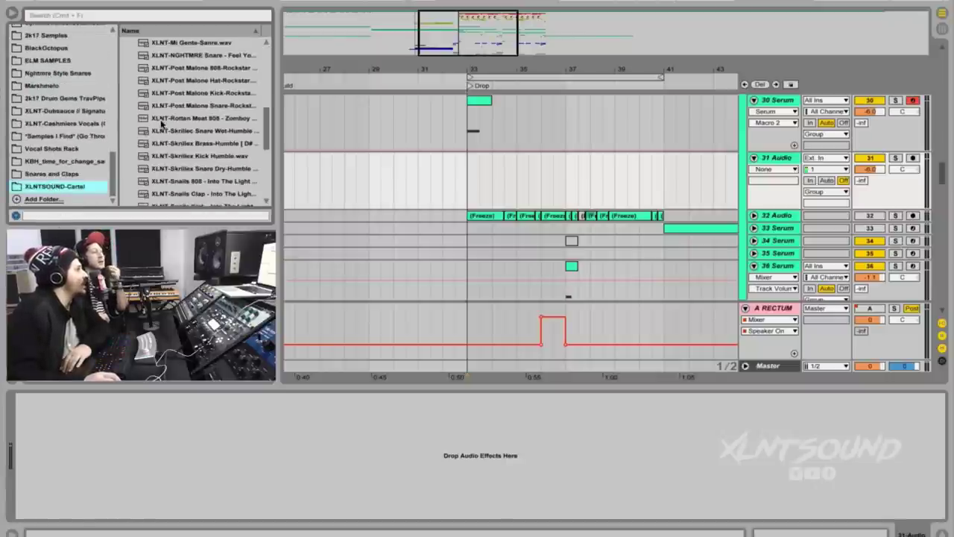
scroll(194, 111, "up", 10)
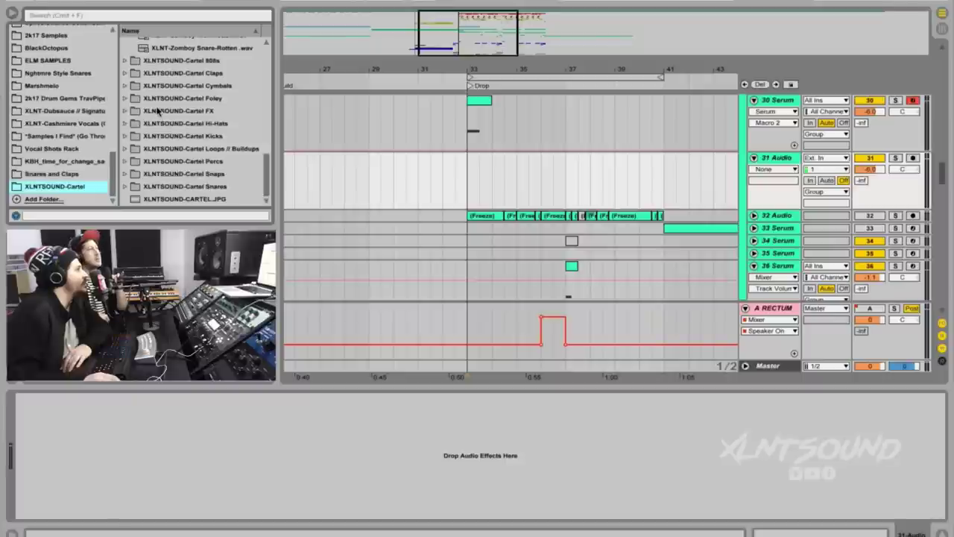
left_click(126, 80)
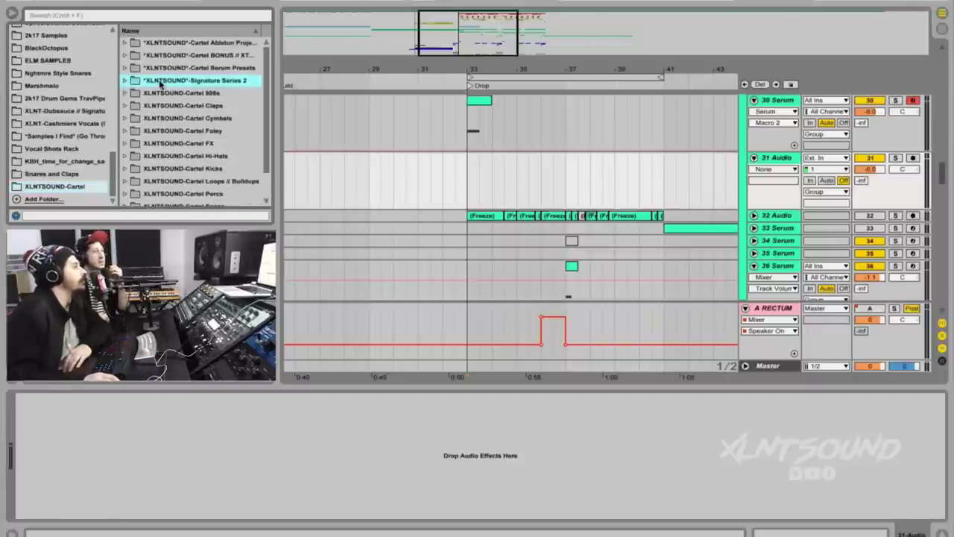
left_click(126, 81)
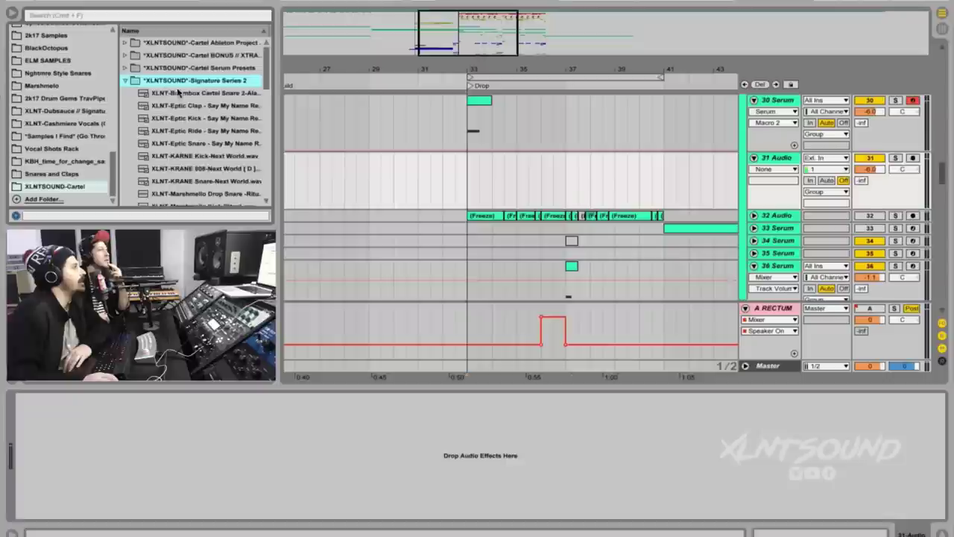
- Look through the kicks, snares, 808s and other samples in the Signature Series 2 folder
scroll(179, 93, "down", 3)
scroll(179, 92, "down", 3)
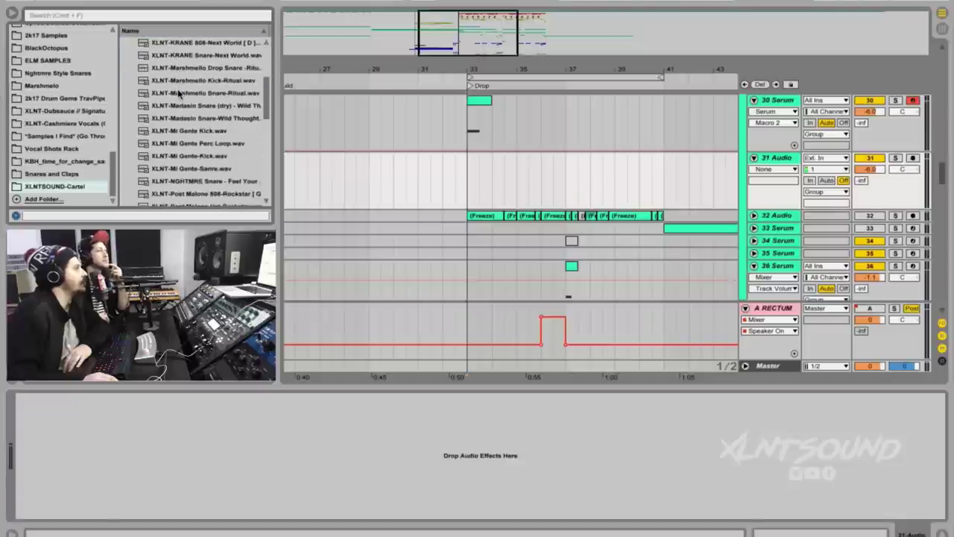
scroll(178, 93, "down", 9)
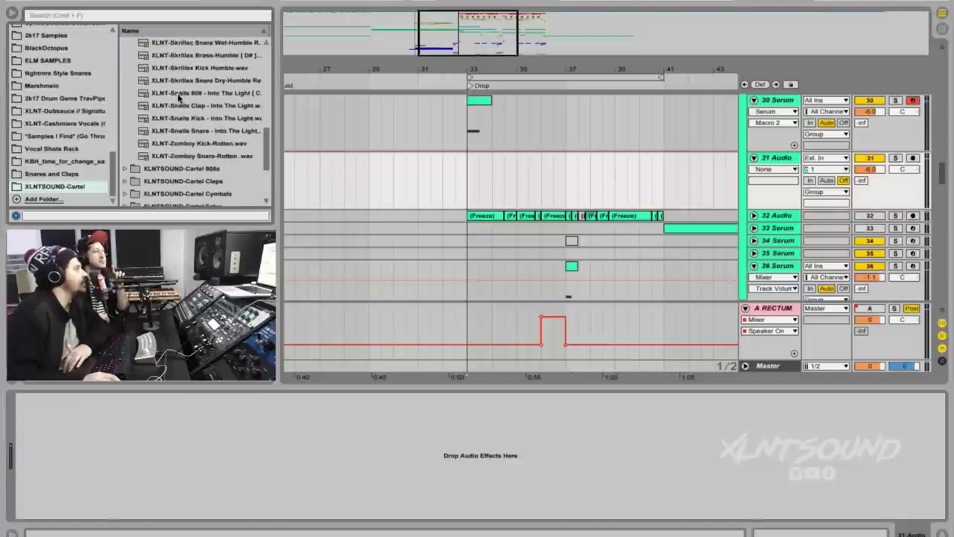
scroll(167, 110, "up", 15)
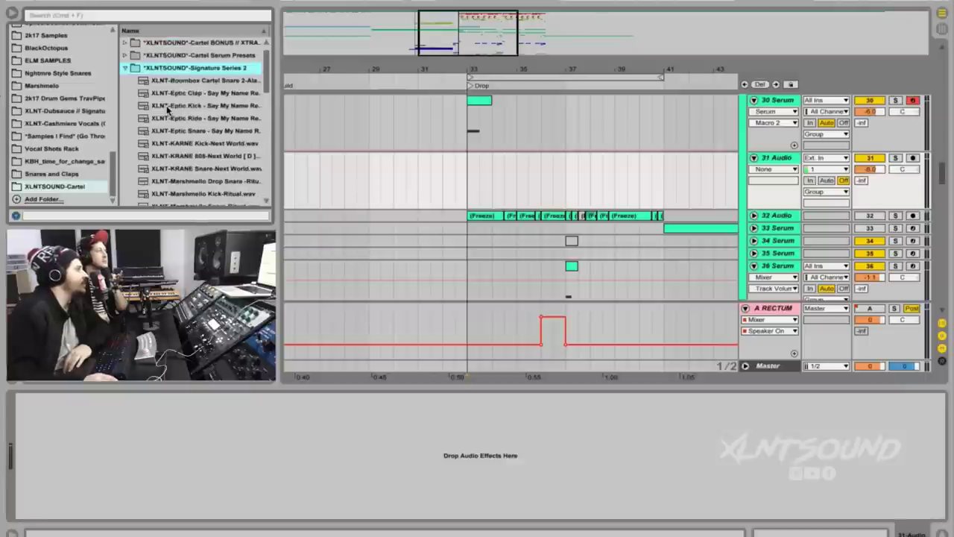
scroll(223, 90, "down", 3)
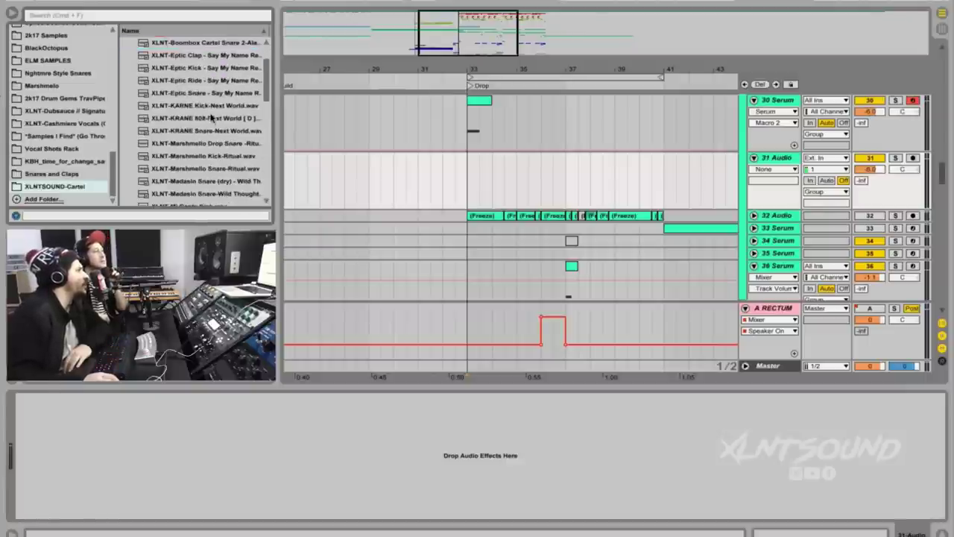
scroll(212, 117, "down", 2)
scroll(200, 123, "down", 2)
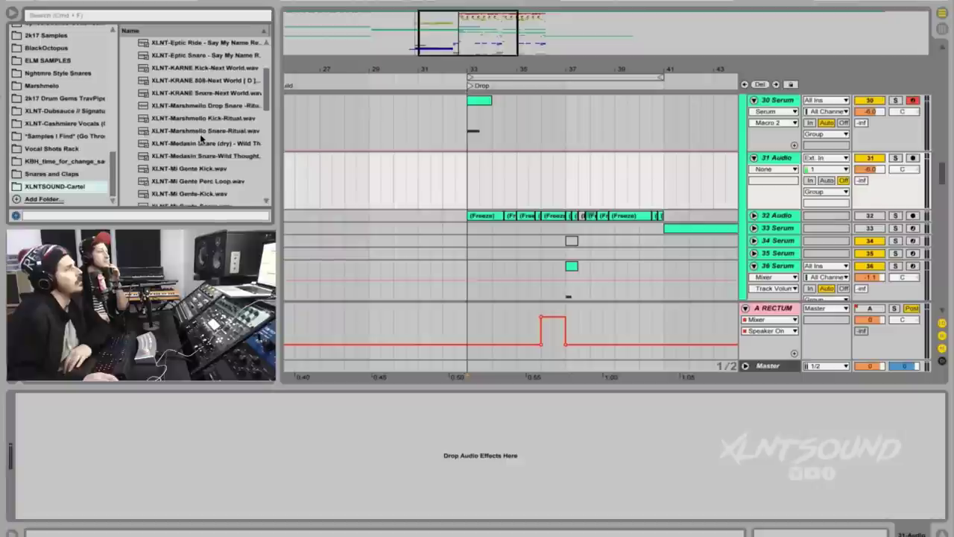
scroll(198, 164, "down", 4)
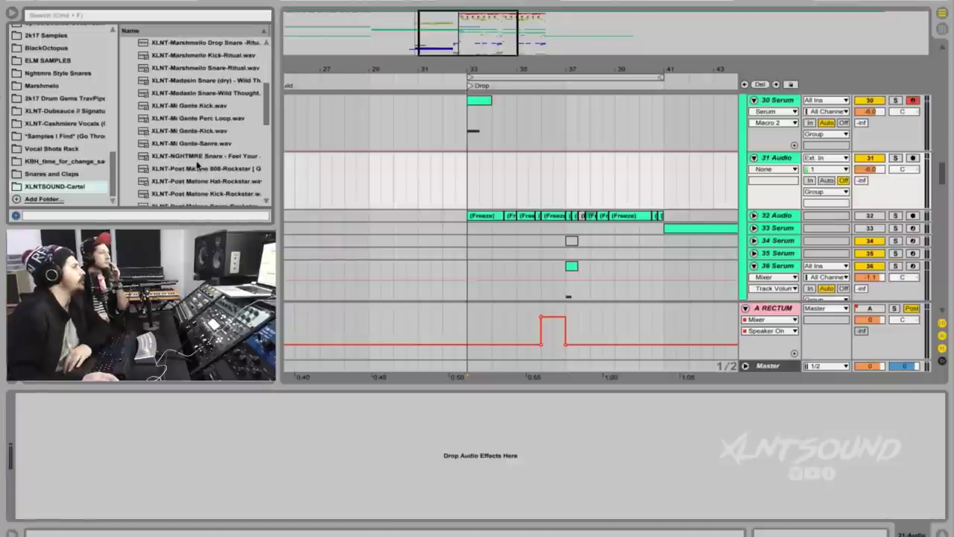
scroll(187, 160, "down", 2)
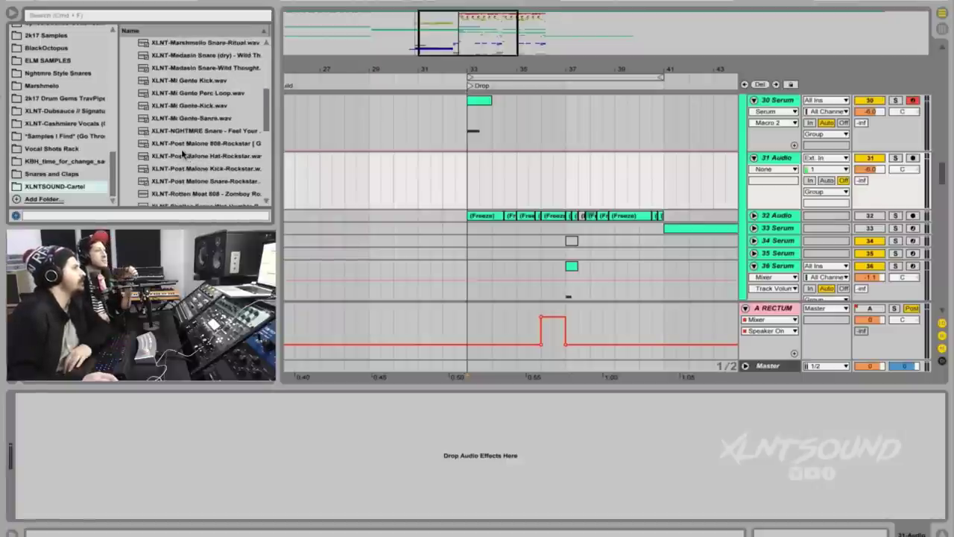
scroll(183, 153, "down", 5)
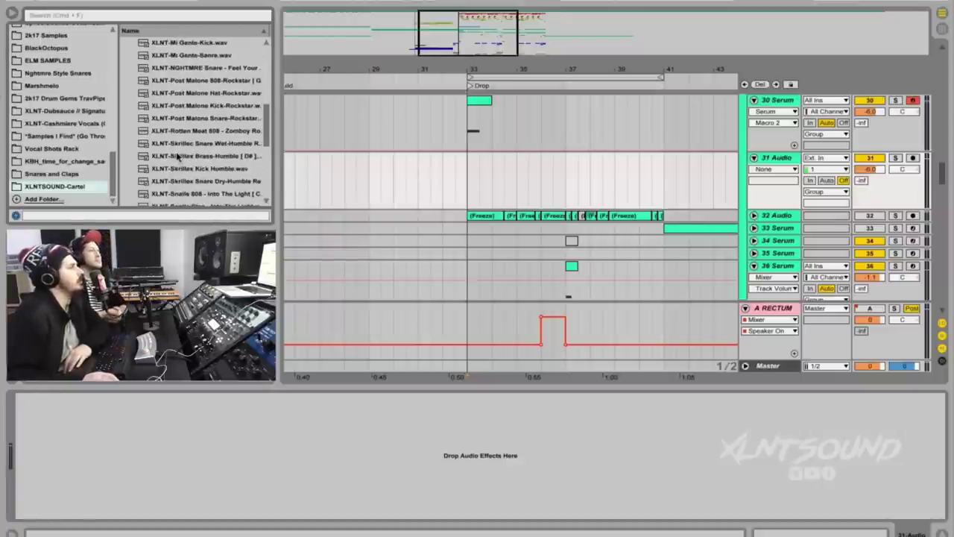
scroll(171, 155, "down", 3)
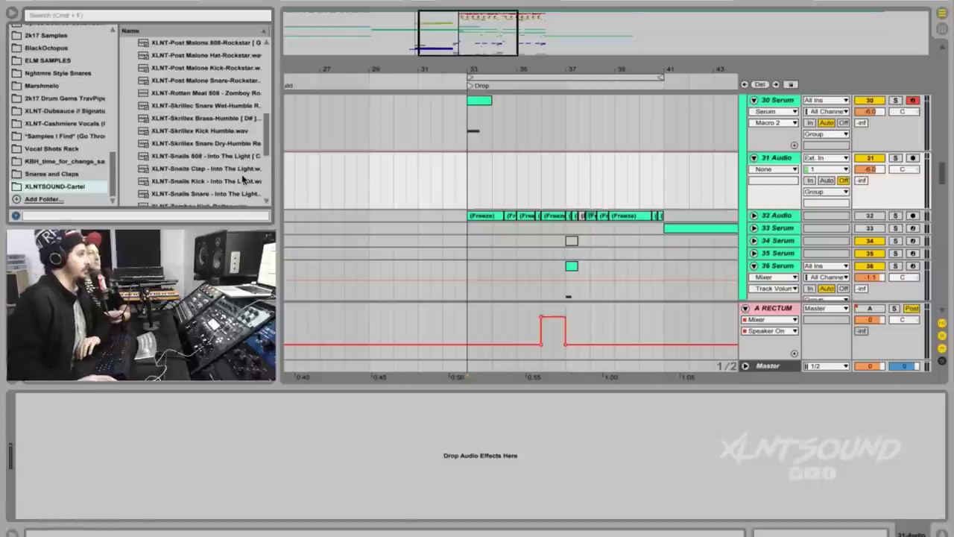
scroll(243, 180, "down", 1)
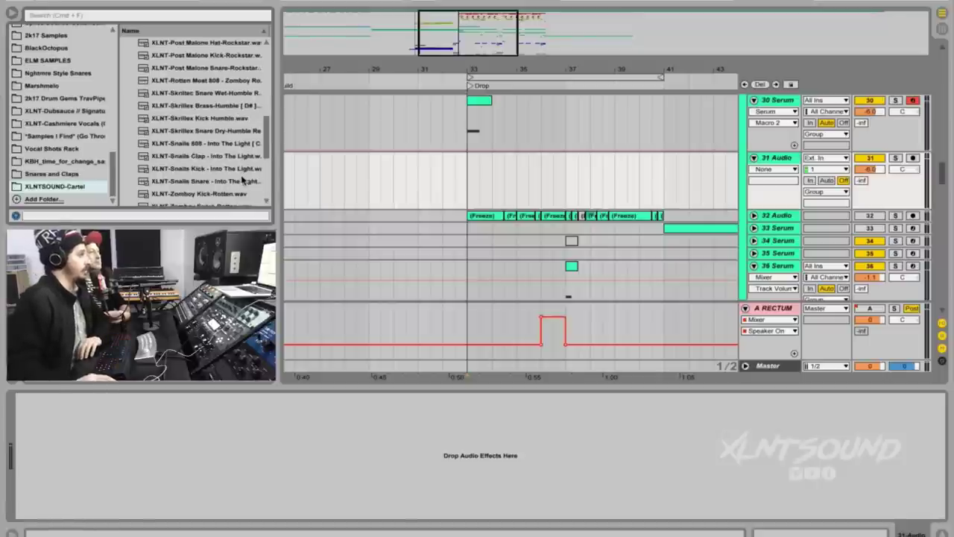
- Audition the Skrillex Humble snare and kick and the Snails Into The Light samples
left_click(195, 133)
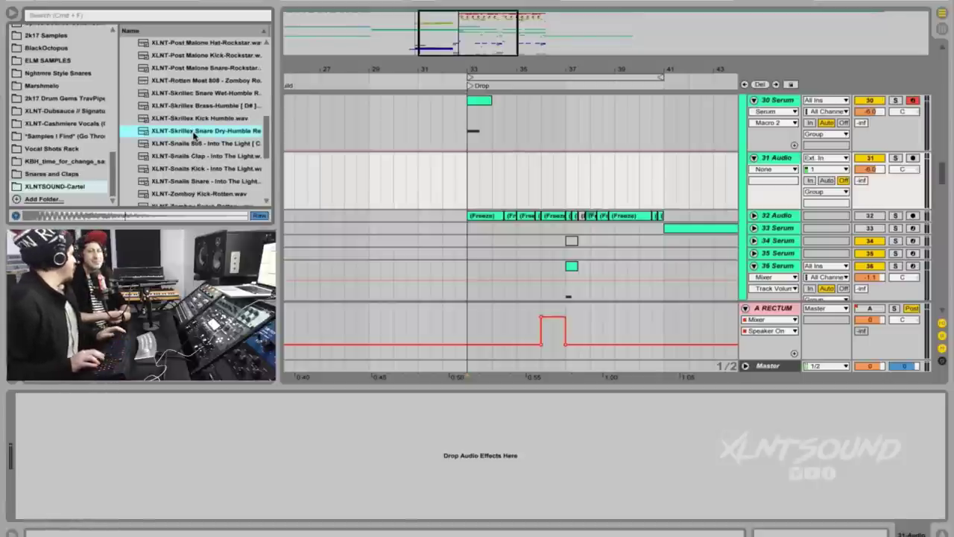
key("Up")
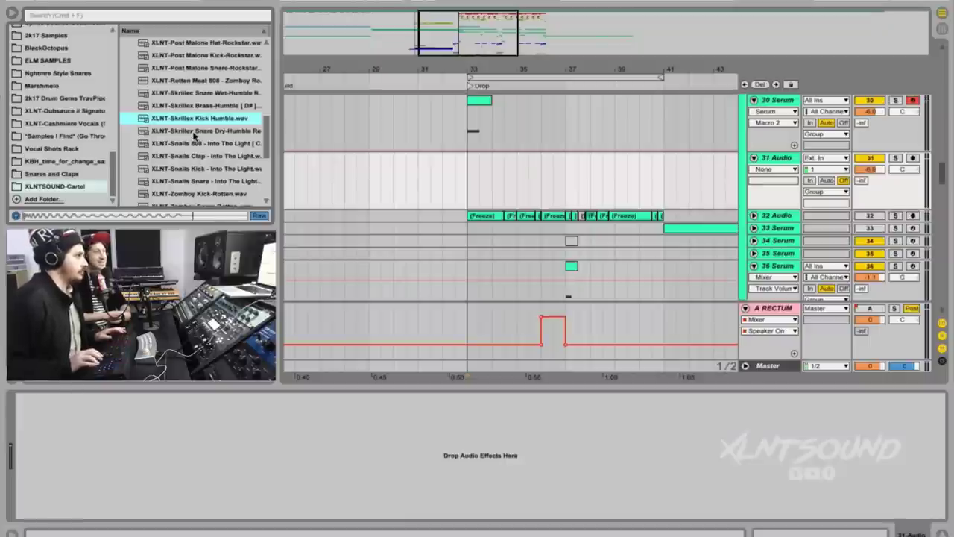
key("Down")
key("Up")
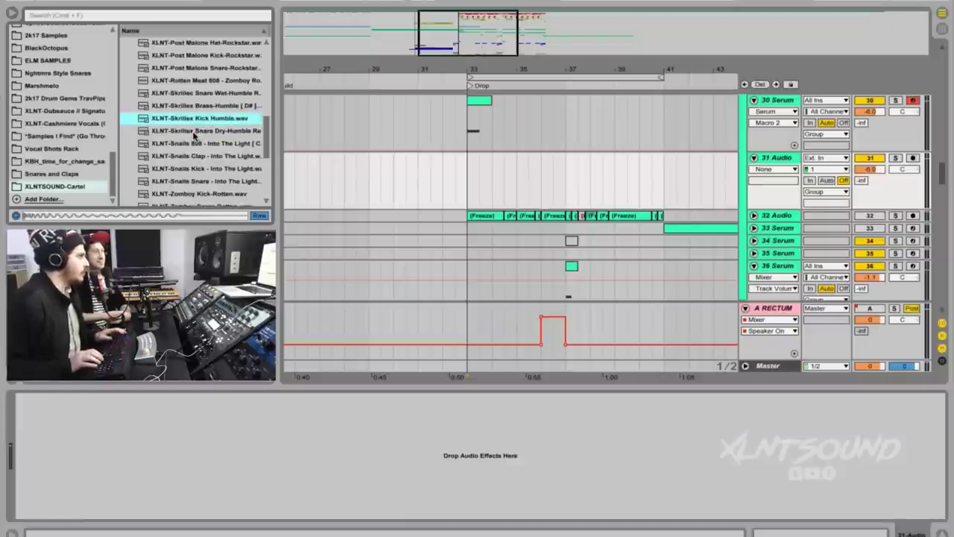
key("Down")
key("Down")
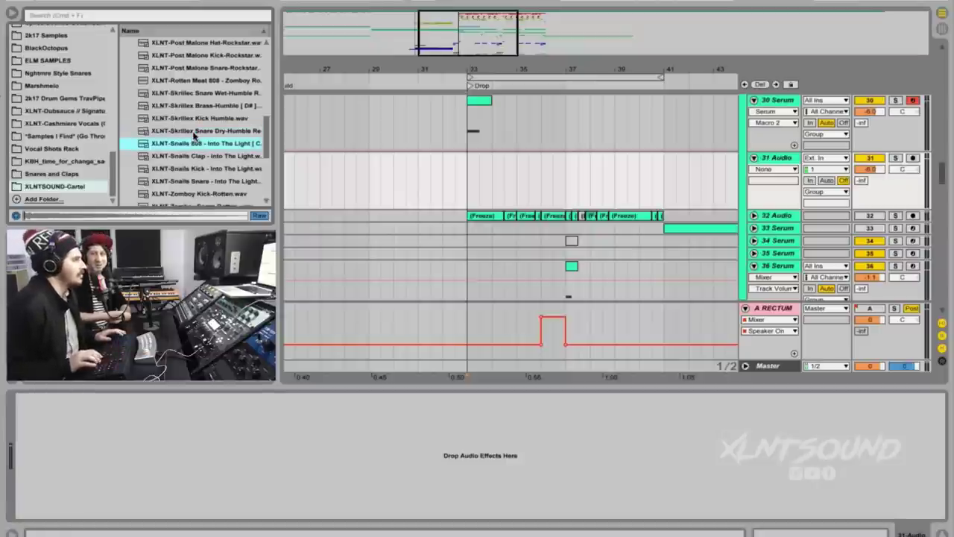
key("Down")
key("Down")
key("Up")
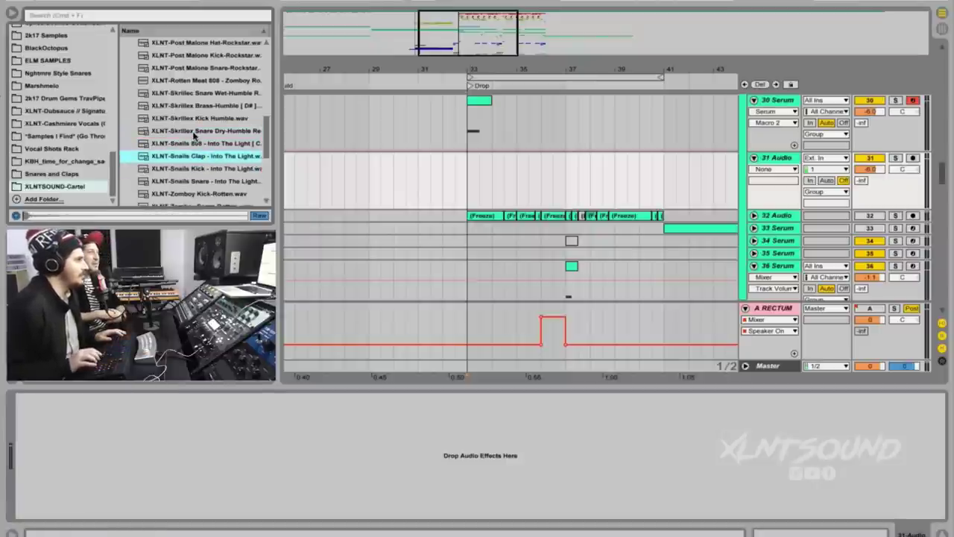
key("Down")
key("Down")
key("Up")
key("Up")
key("Up")
key("Up")
key("Up")
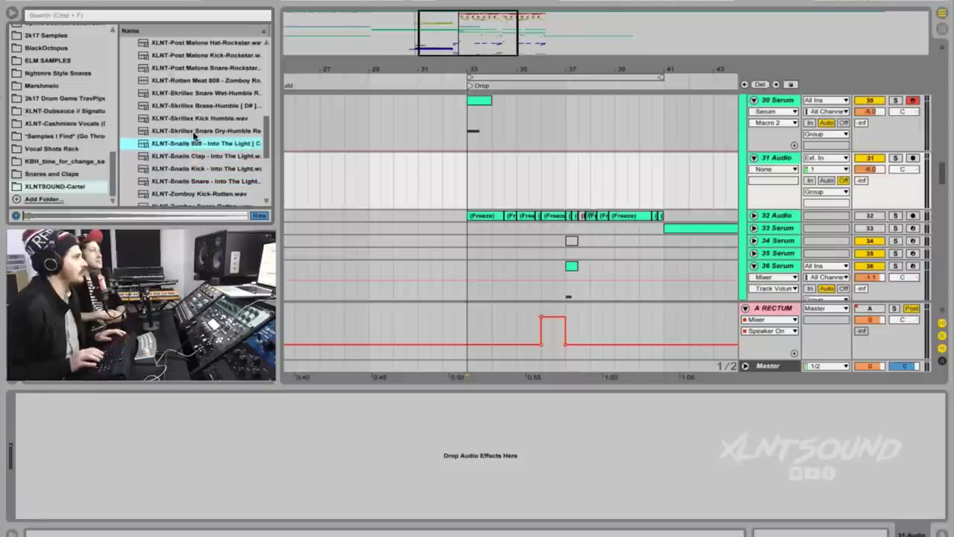
- Place the XLNT-Skrillex Brass-Humble sample on the 31 Audio track at bar 33
key("Up")
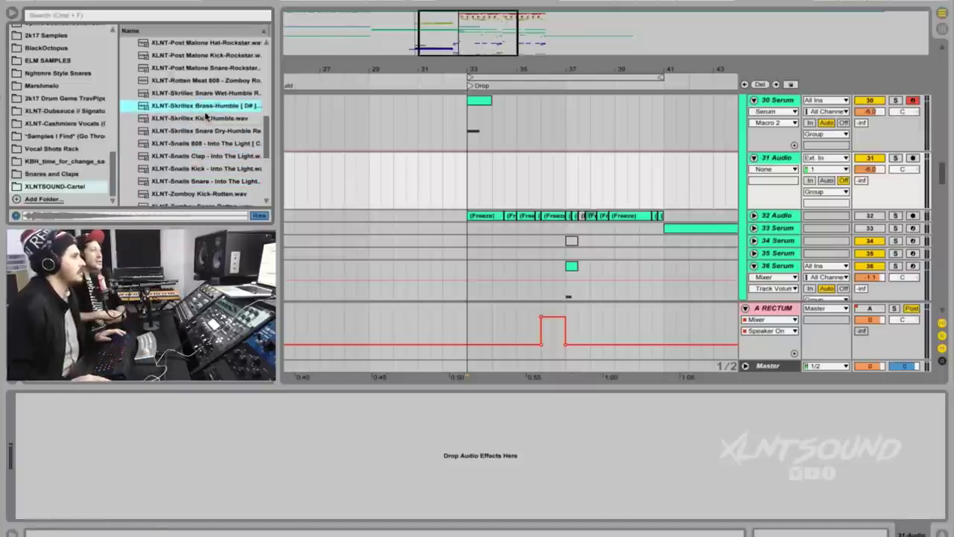
left_click_drag(206, 114, 472, 195)
- Group the Overdrive, Saturator and OTT on the 30 Serum track into an Audio Effect Rack and show its macro controls
left_click(455, 128)
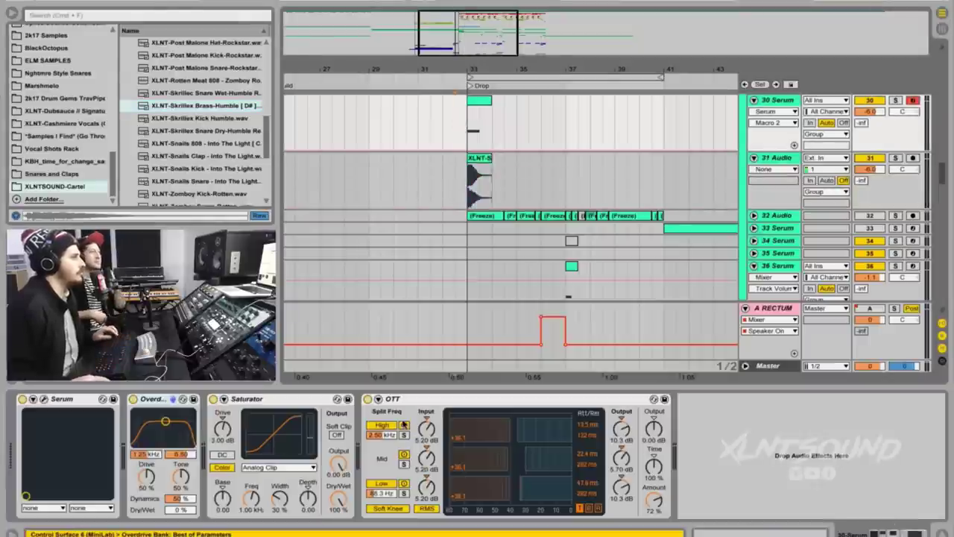
left_click(402, 424)
left_click(167, 400)
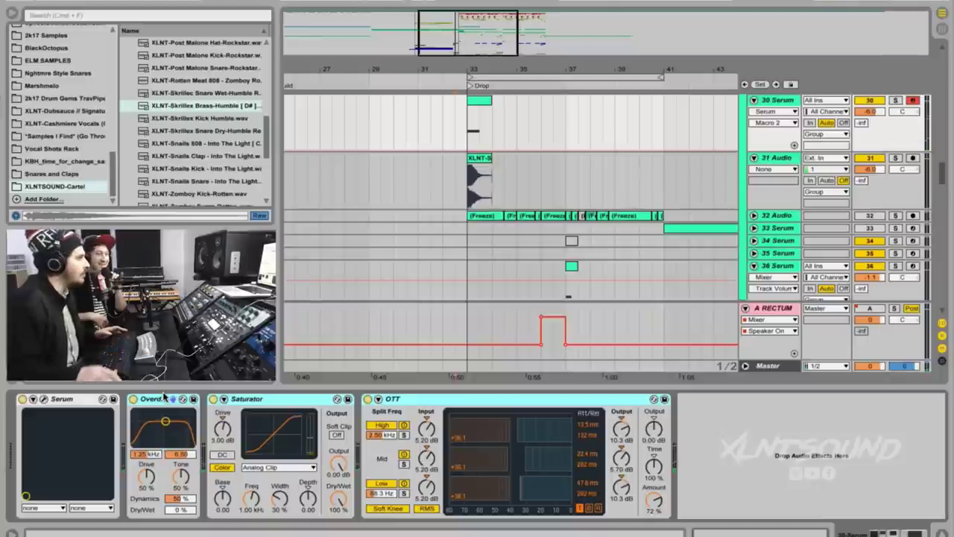
key("ctrl+g")
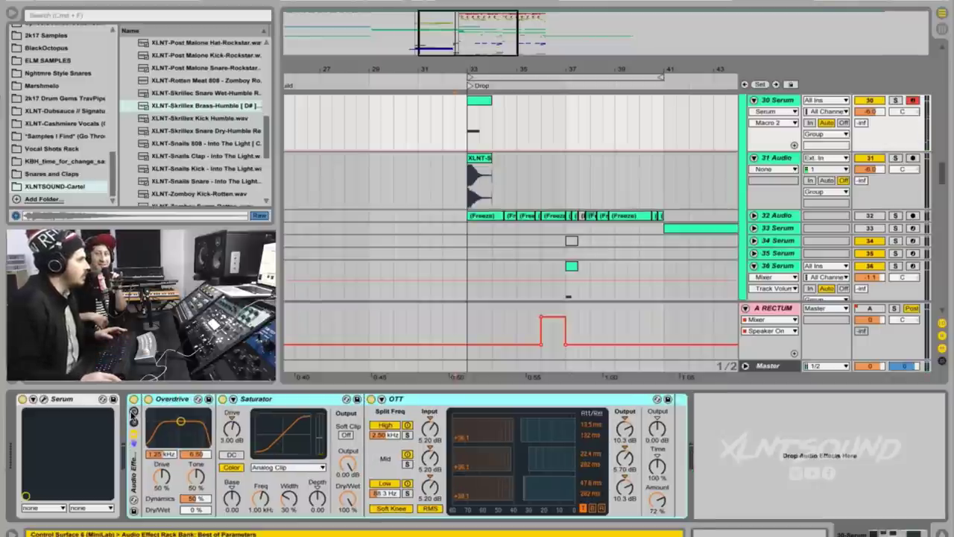
left_click(133, 419)
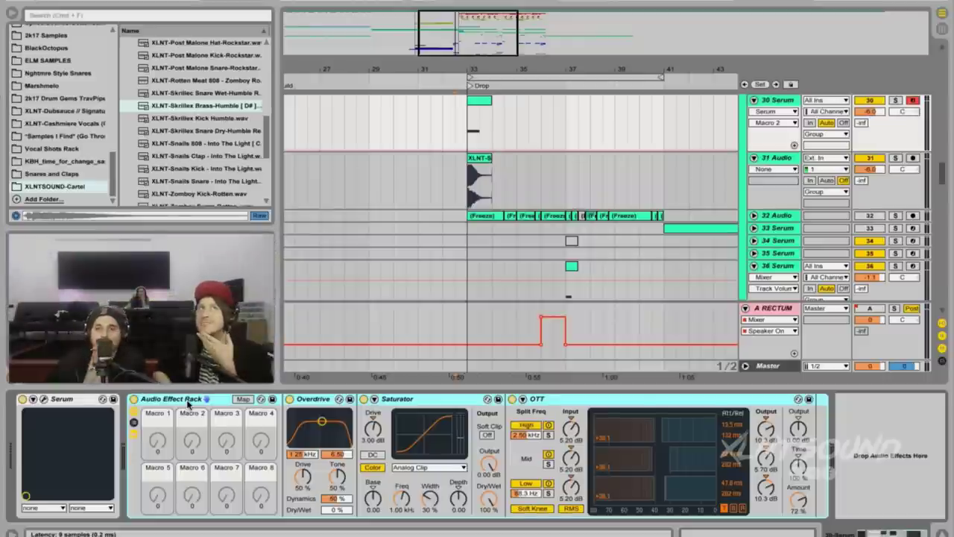
- Save the Audio Effect Rack as the user preset PROTSZ and load it onto the 31 Audio track
left_click(273, 399)
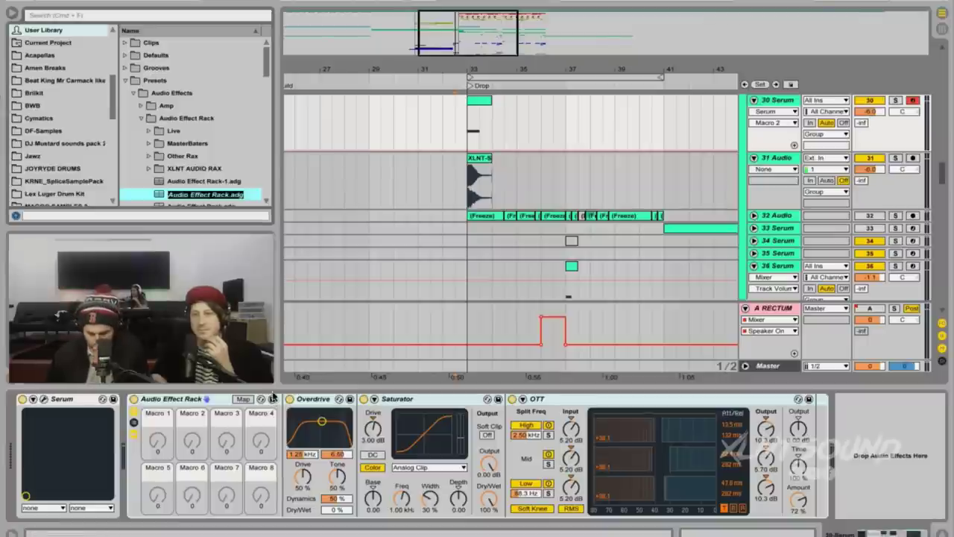
type("p")
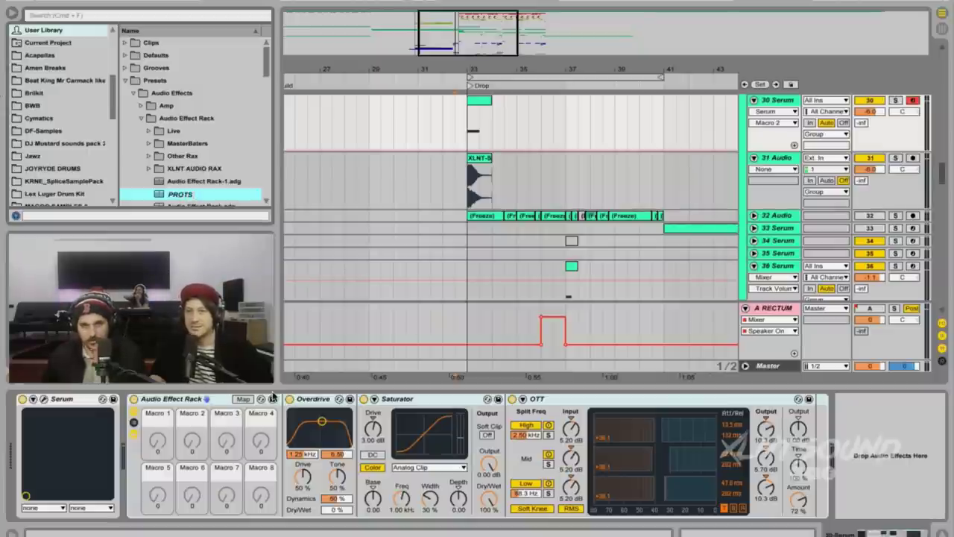
key("Return")
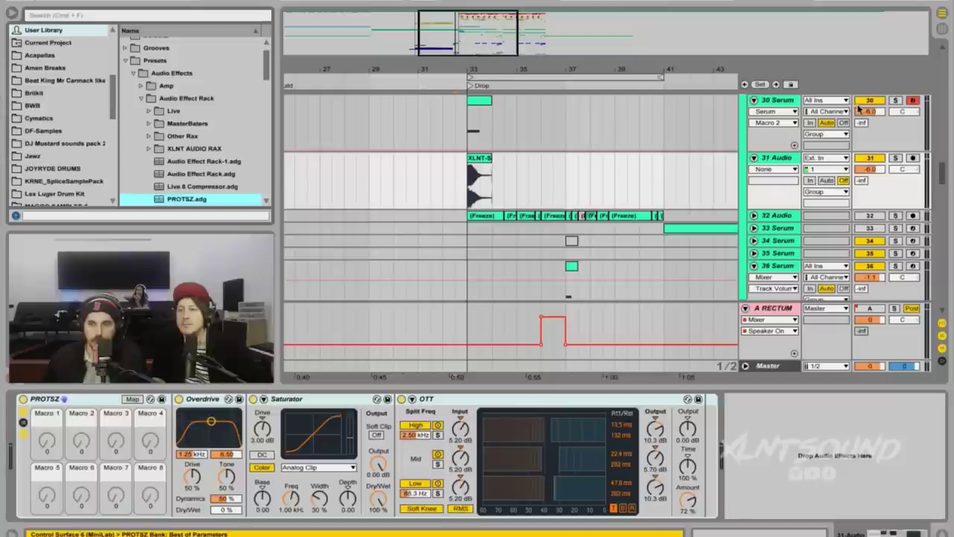
- Play back the brass sample clip on the 31 Audio track through the PROTSZ rack with 30 Serum muted
left_click(476, 158)
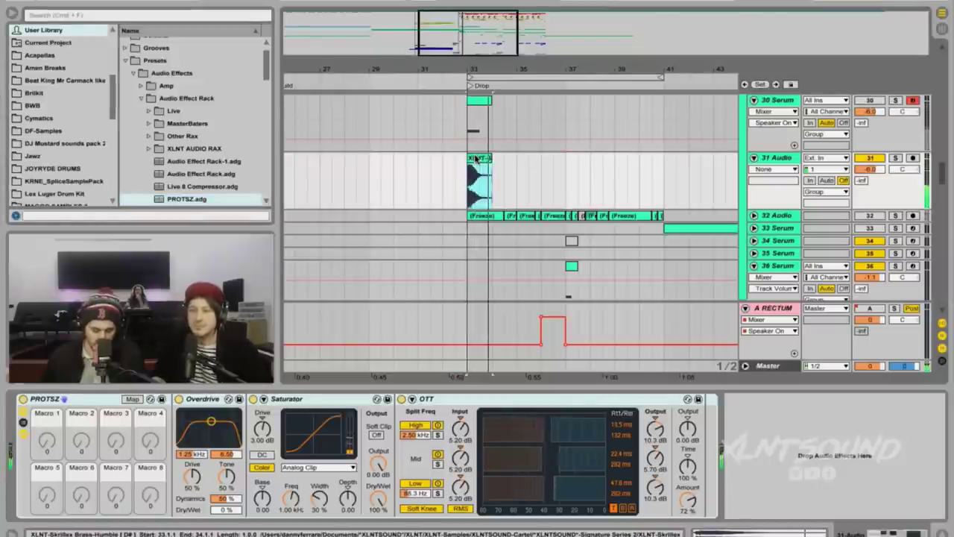
key("space")
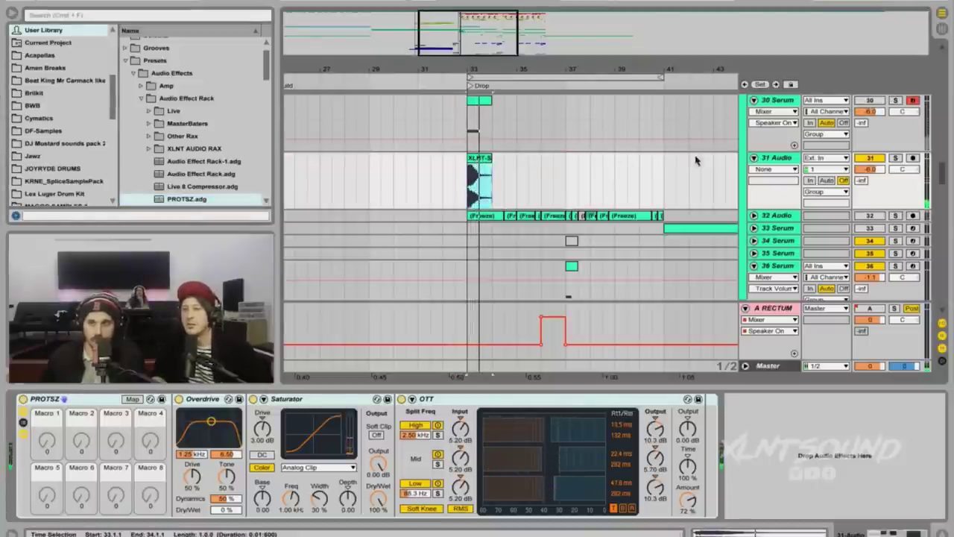
- Play back 30 Serum with 31 Audio muted, and reactivate the brass track to compare the two layers
left_click(869, 157)
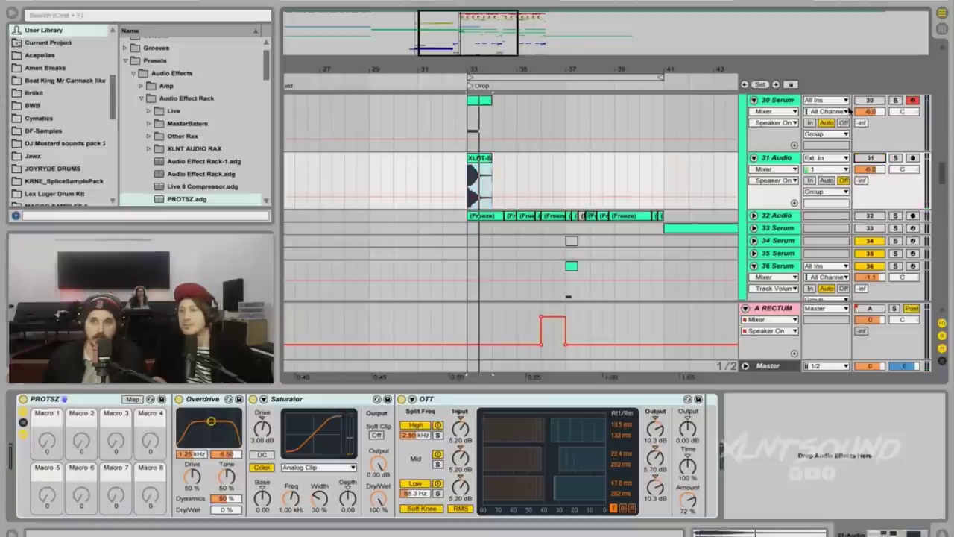
left_click(867, 100)
key("space")
left_click(867, 100)
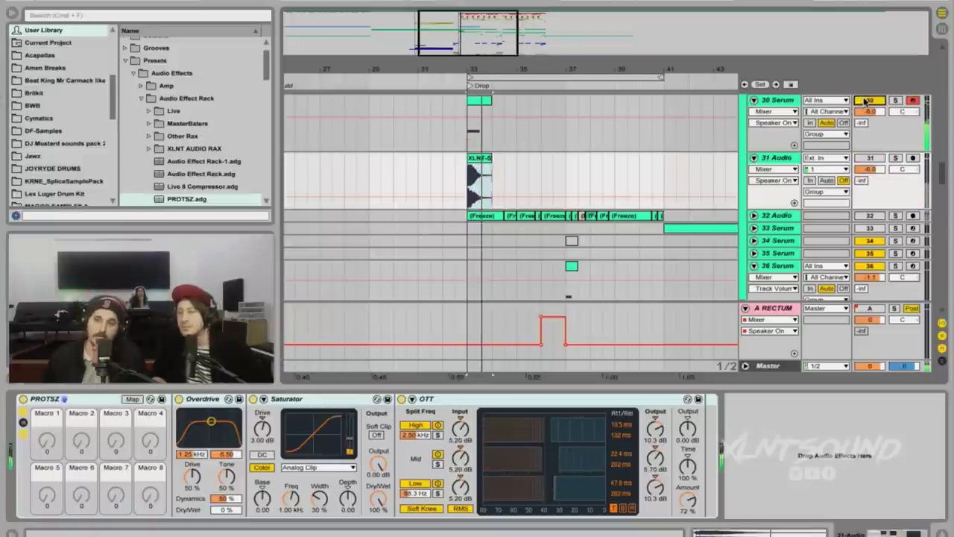
left_click(869, 158)
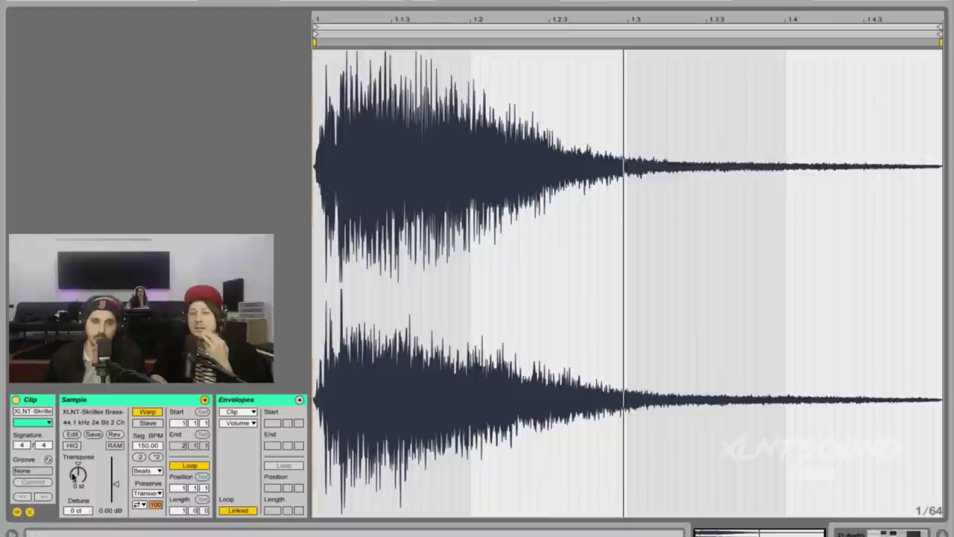
- Transpose the brass clip on 31 Audio to -7 st while it plays
left_click(74, 475)
key("Down")
key("Down")
key("Down")
key("Down")
key("Down")
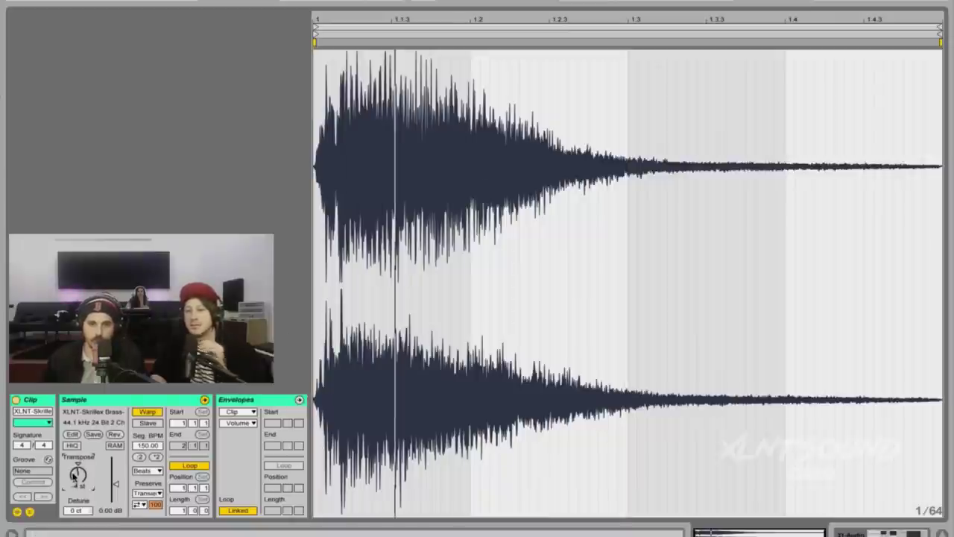
key("Down")
key("Down")
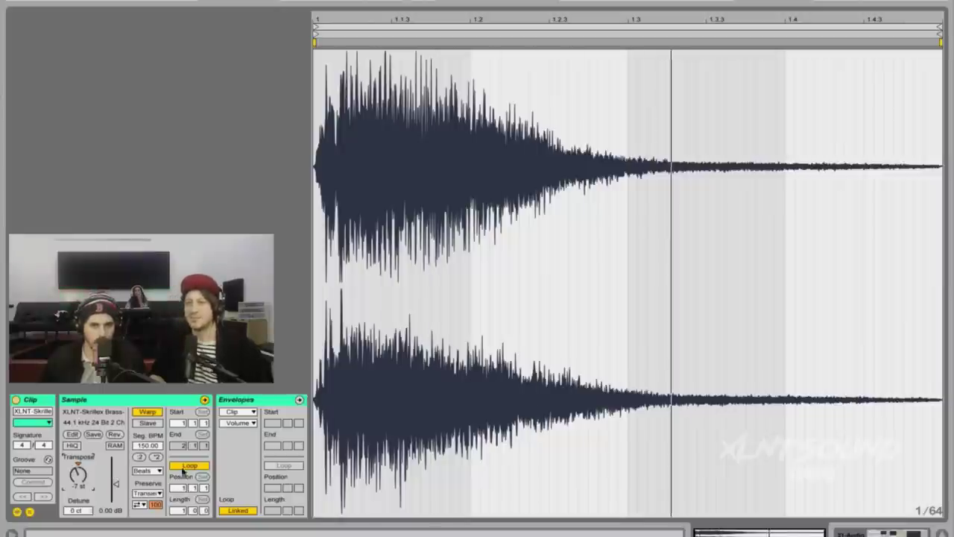
- Set the brass clip's warp mode to Complex Pro and lower its Envelope value
left_click(148, 470)
left_click(153, 529)
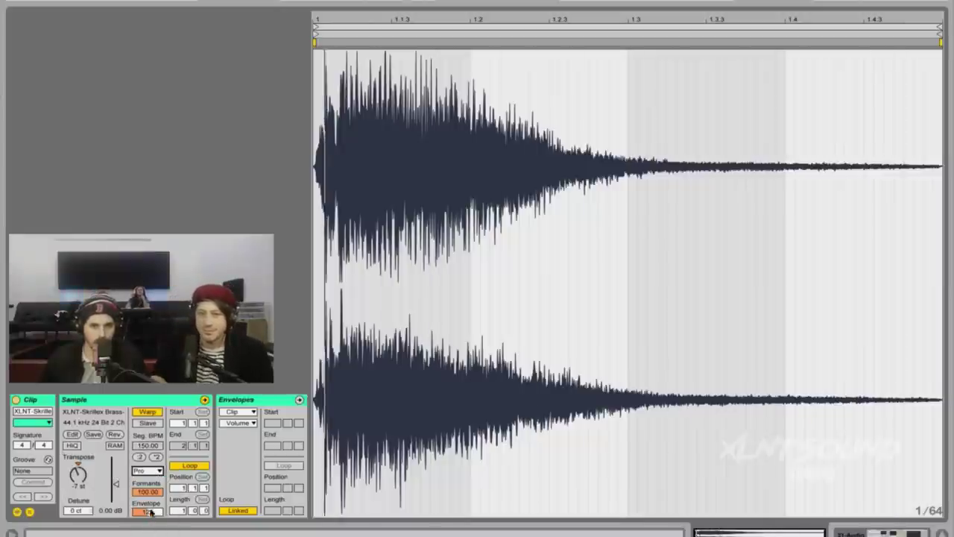
left_click_drag(149, 512, 148, 532)
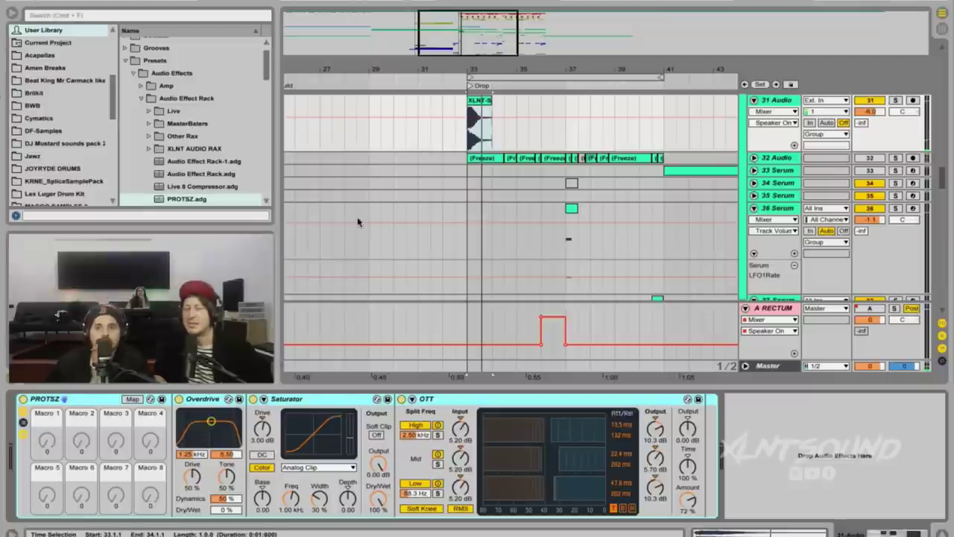
- Trim the brass clip to end at 33.3.1 by deleting its tail, and play back the shortened clip
left_click_drag(451, 73, 472, 108)
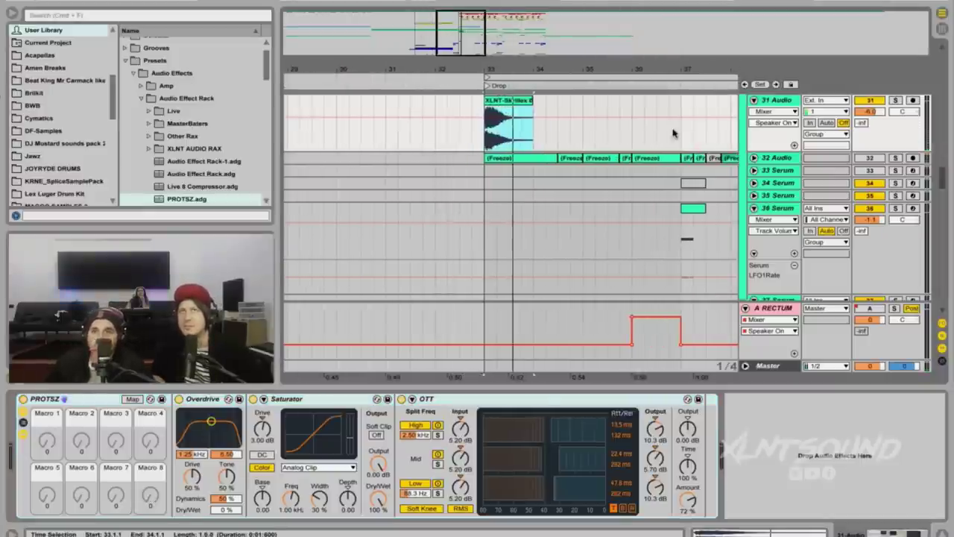
left_click_drag(522, 69, 531, 101)
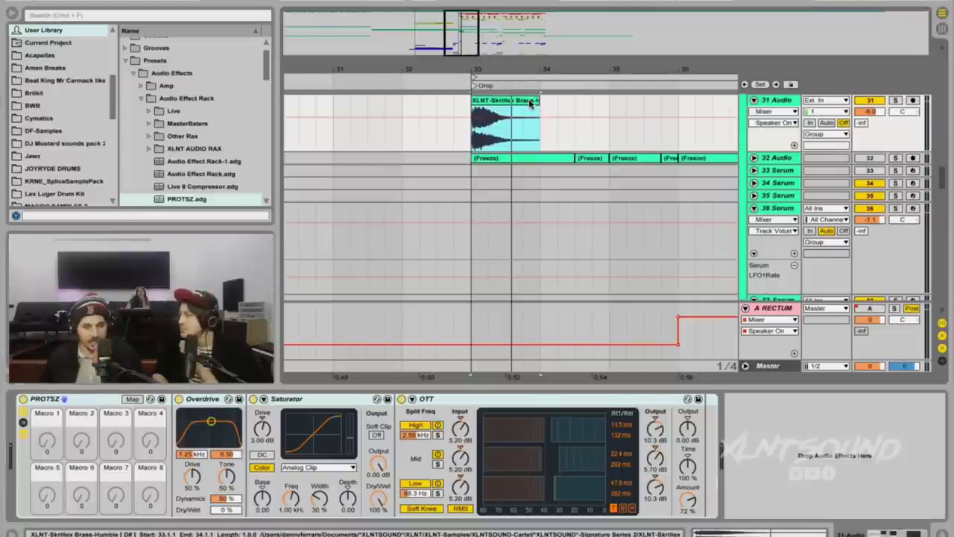
key("space")
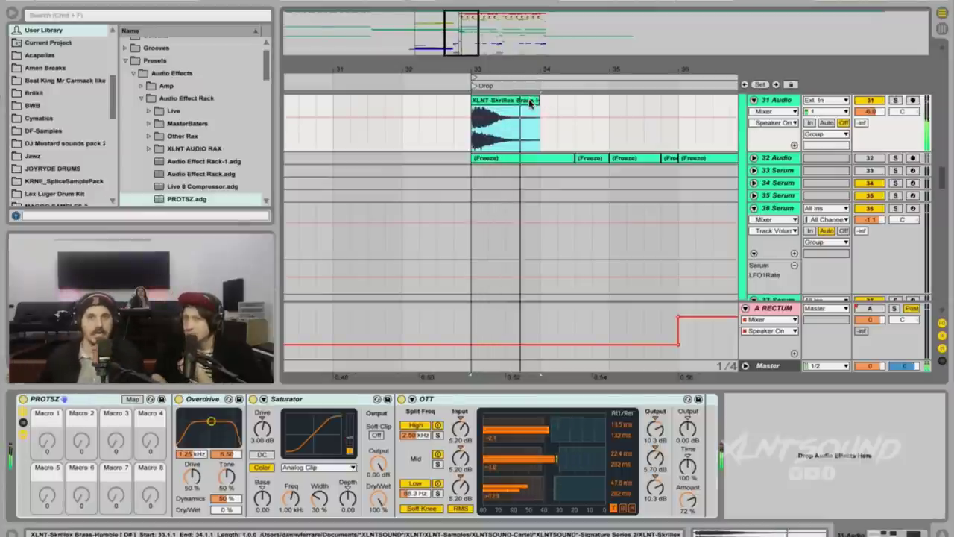
left_click_drag(509, 131, 599, 138)
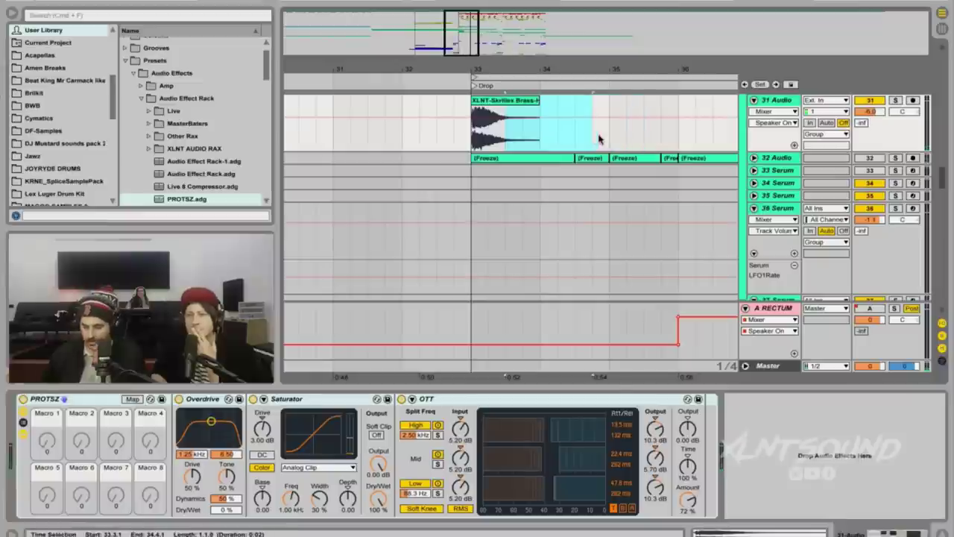
key("Delete")
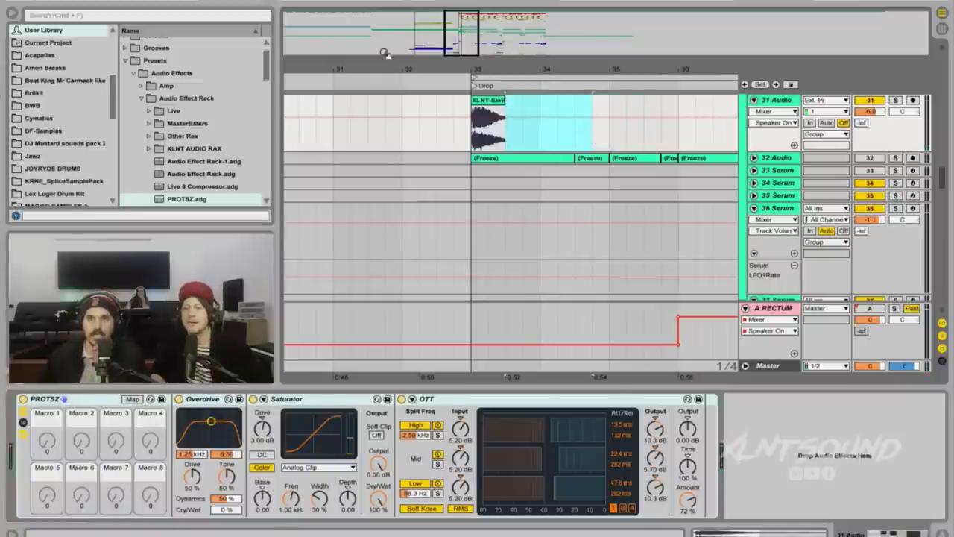
left_click(490, 101)
key("space")
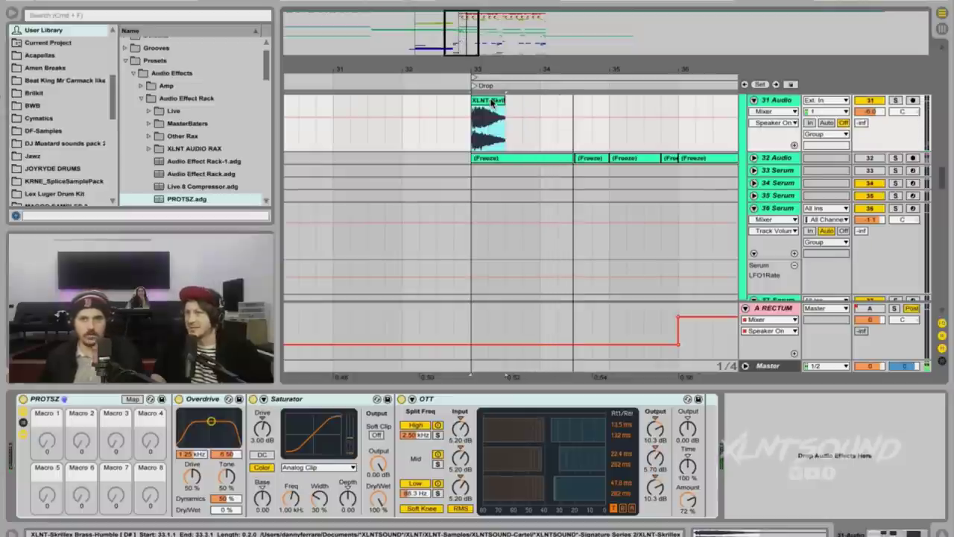
key("space")
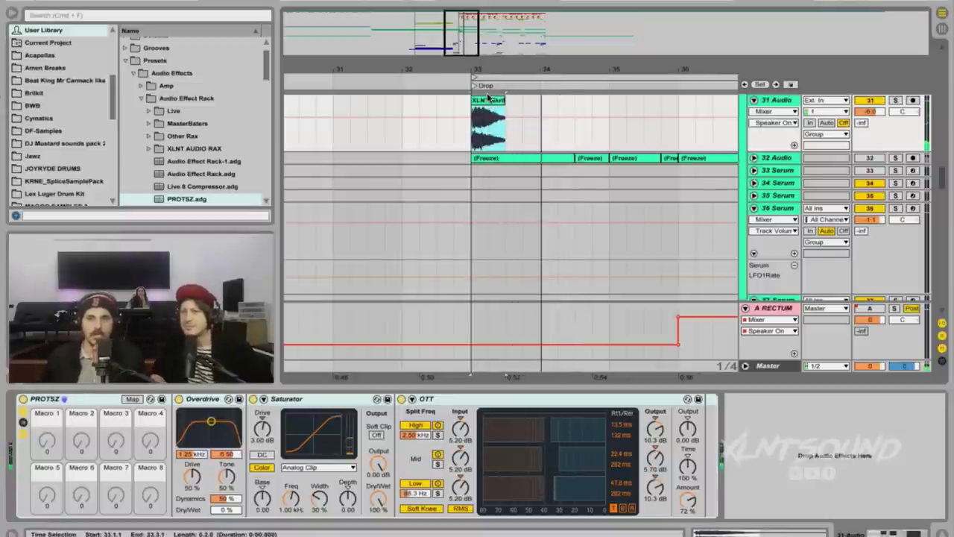
- Show the fades on the brass clip, shape a curved fade-out across its tail and play it back
right_click(489, 100)
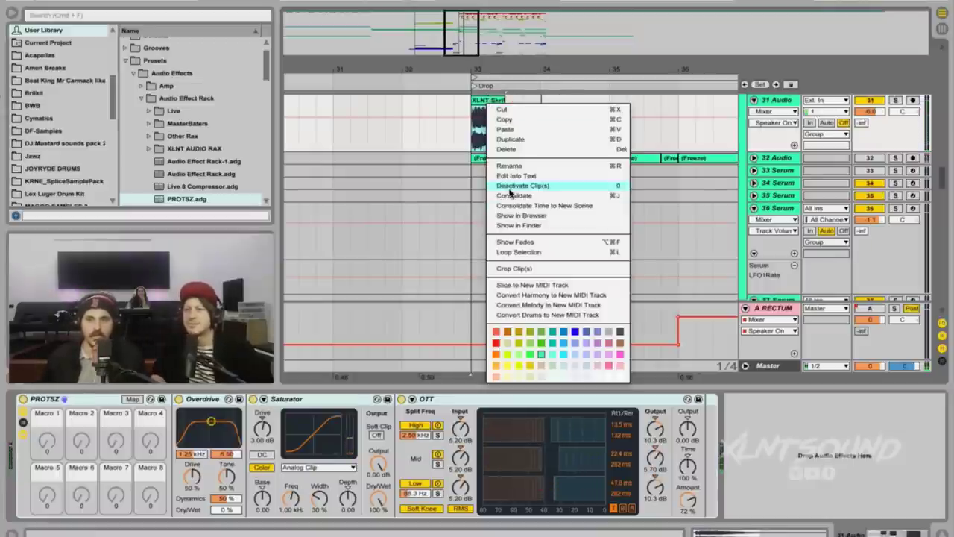
left_click(519, 242)
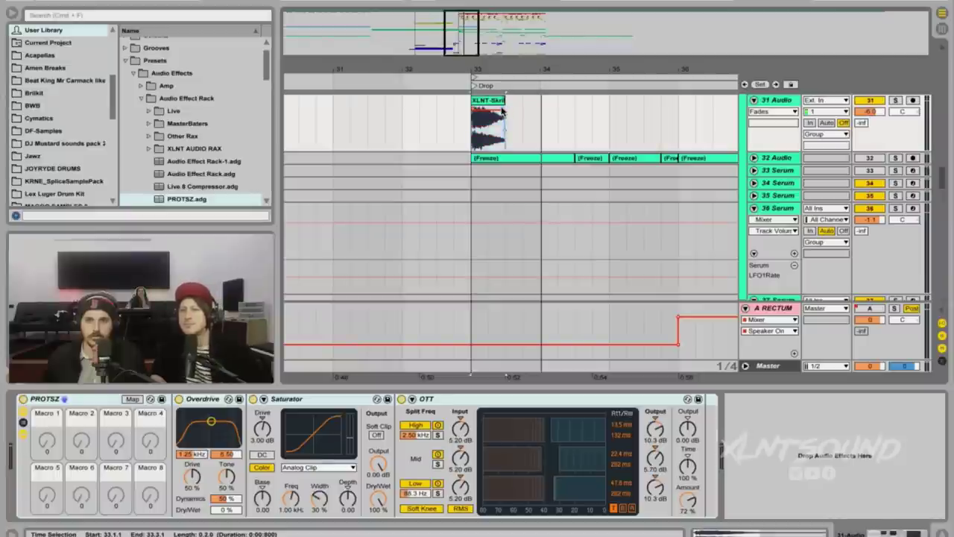
key("space")
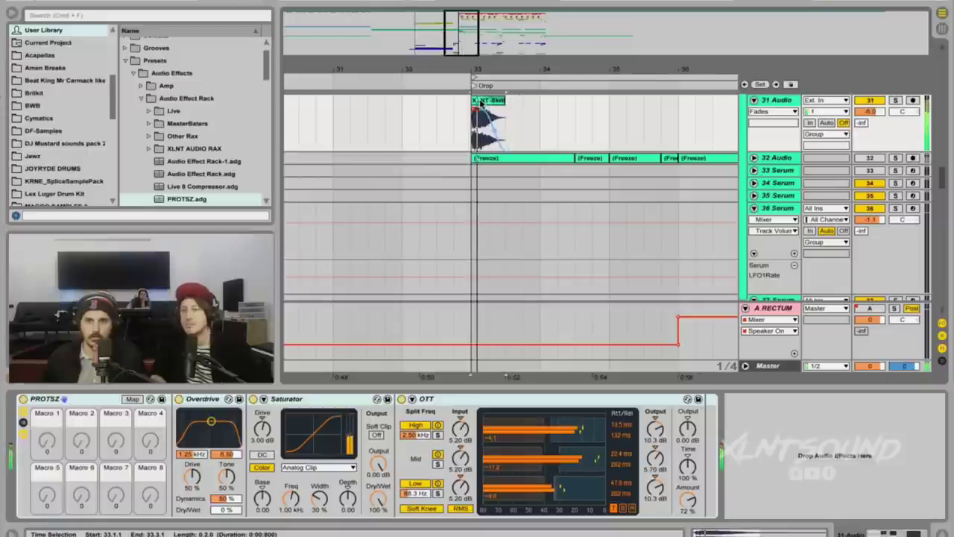
- Search the audio effects for REVERB and add the Reverb device after the PROTSZ rack on 31 Audio
left_click(80, 15)
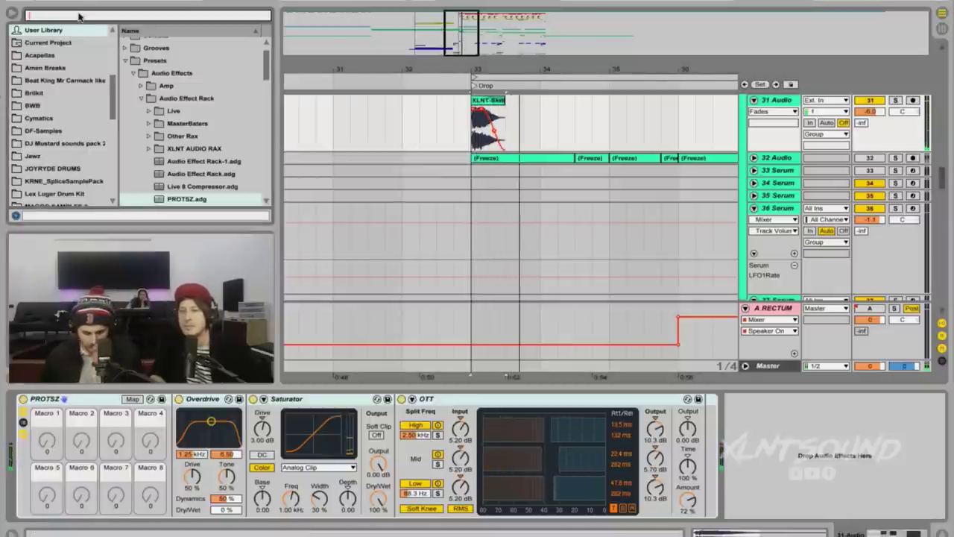
type("REBERN")
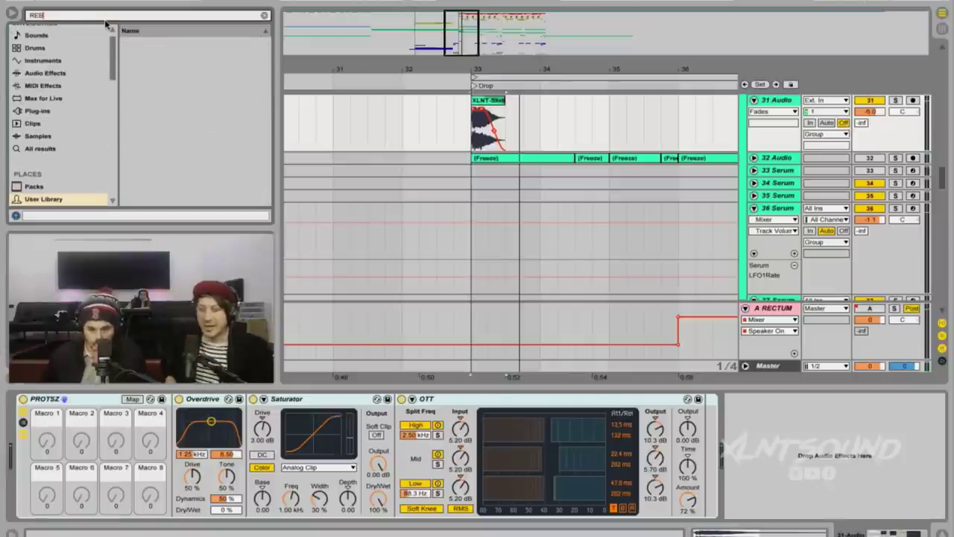
key("BackSpace")
key("BackSpace")
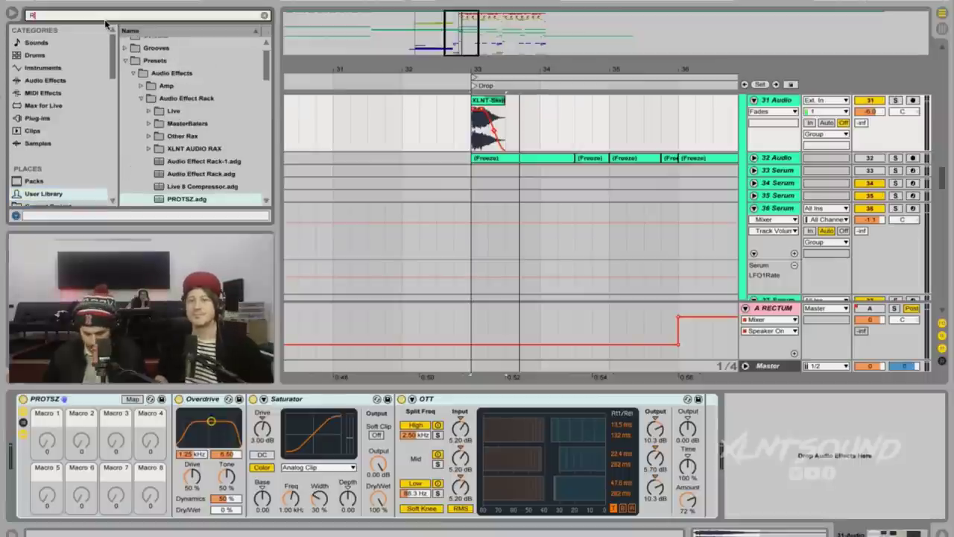
type("EVERB")
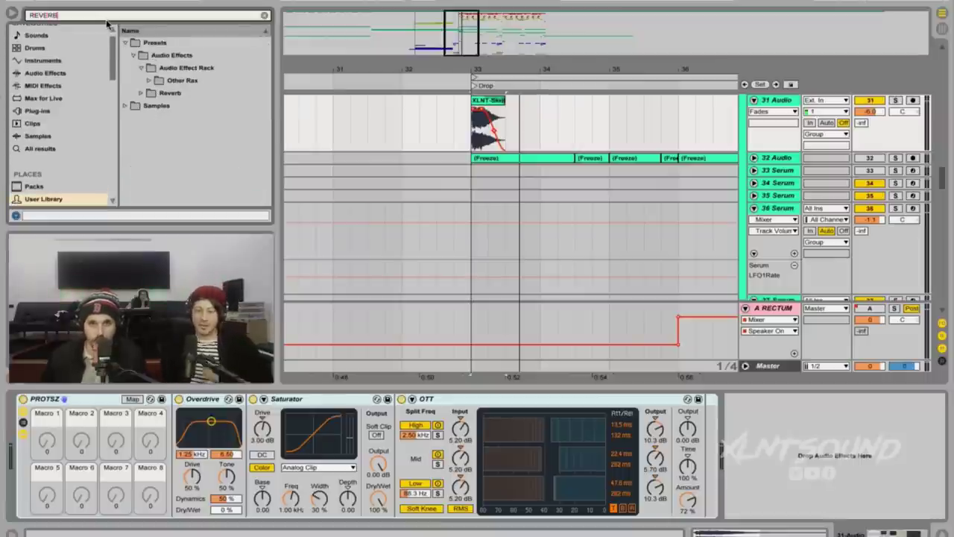
left_click(44, 72)
left_click(216, 55)
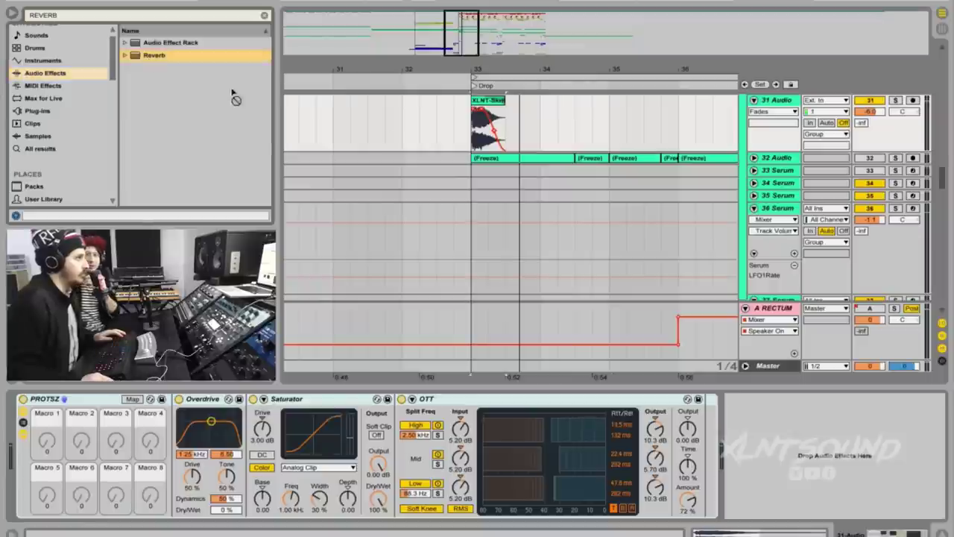
key("Return")
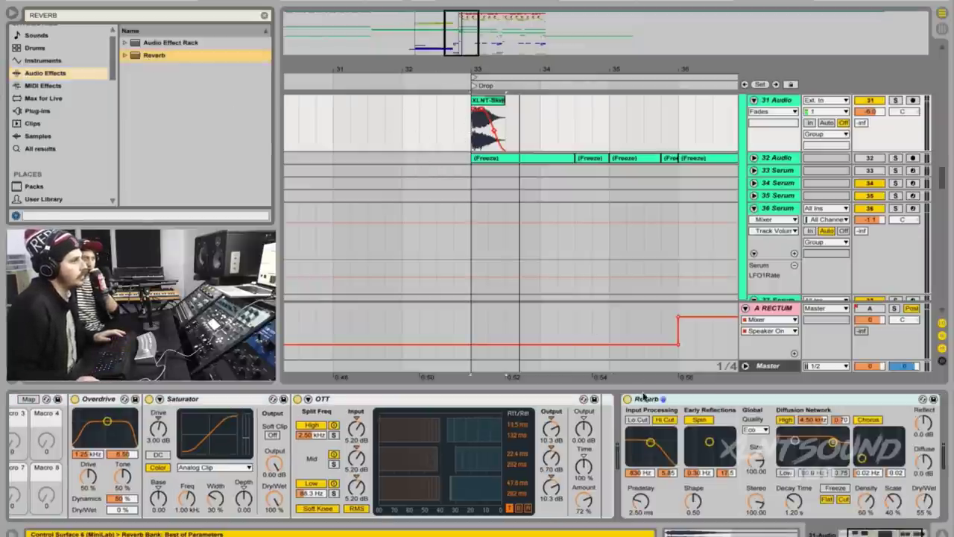
- Set the Reverb's Dry/Wet to 0% and play back the brass clip
left_click_drag(918, 505, 918, 529)
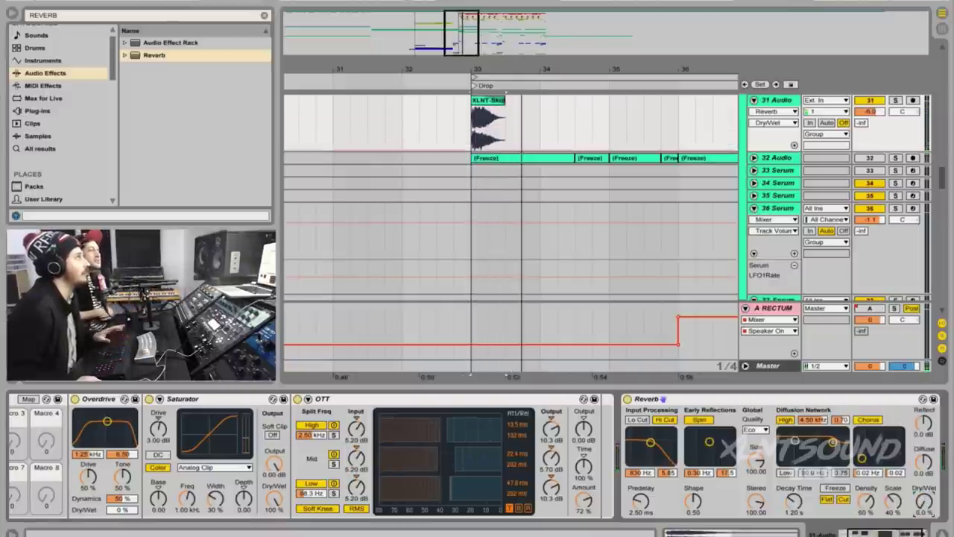
key("space")
left_click_drag(924, 502, 924, 533)
key("space")
key("space")
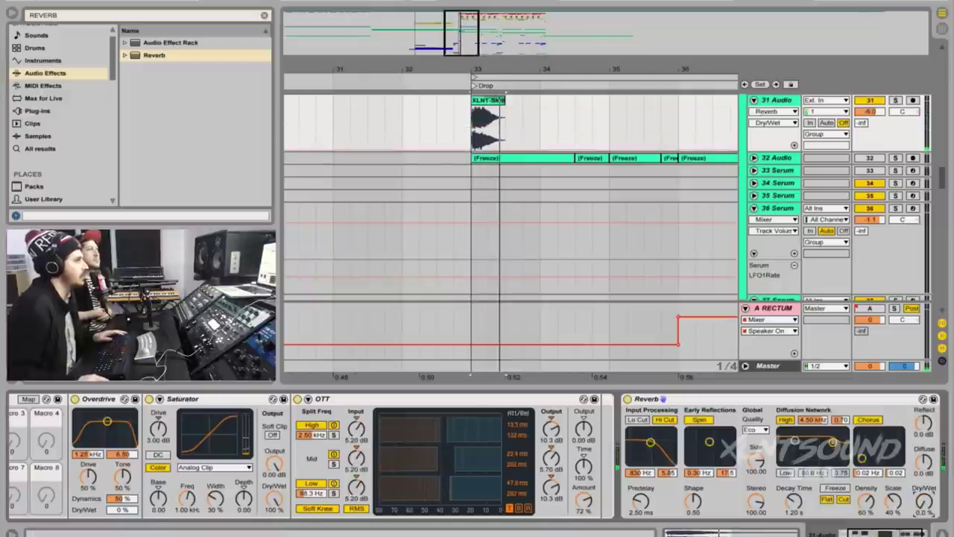
- Give the Reverb's Dry/Wet its own automation lane, raise it to about 90% over the brass clip's second half and audition it
left_click_drag(503, 70, 506, 82)
left_click(794, 146)
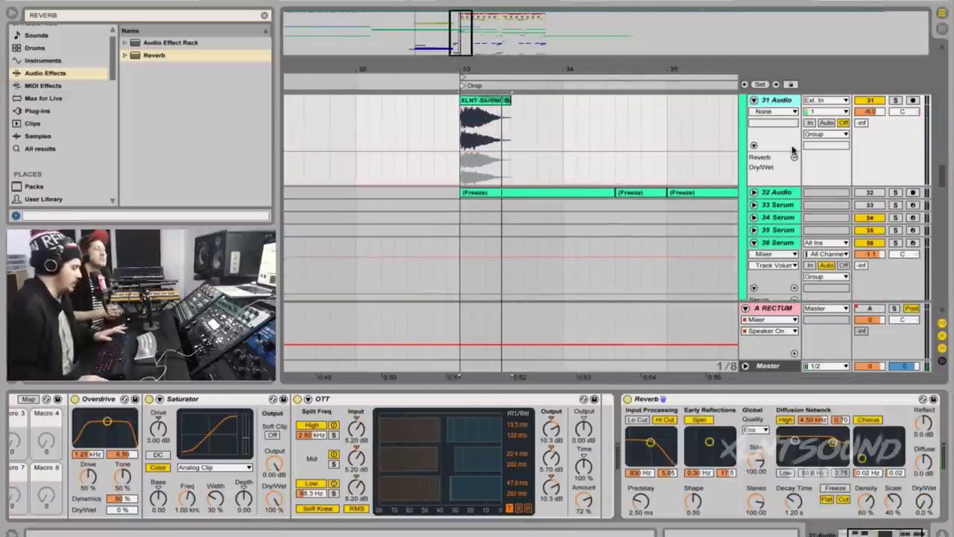
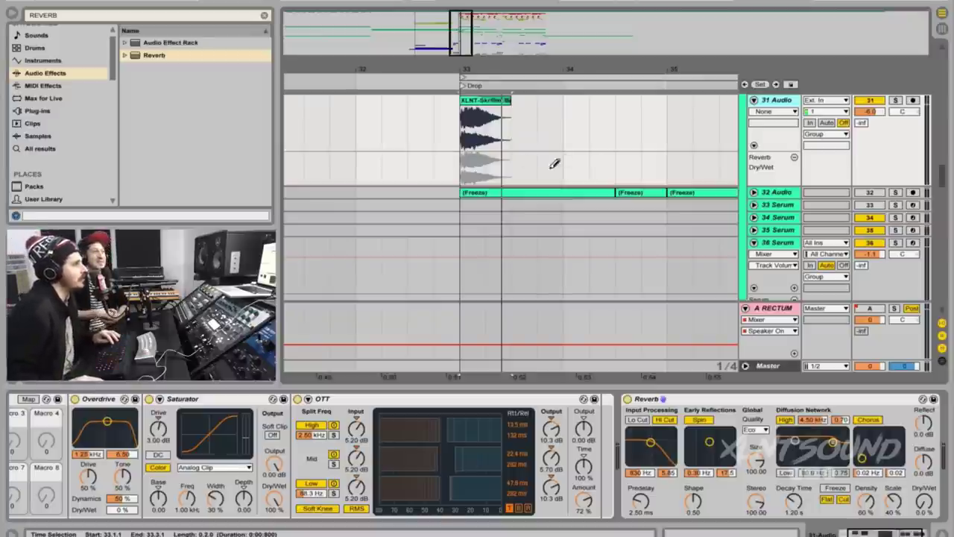
left_click_drag(499, 164, 504, 157)
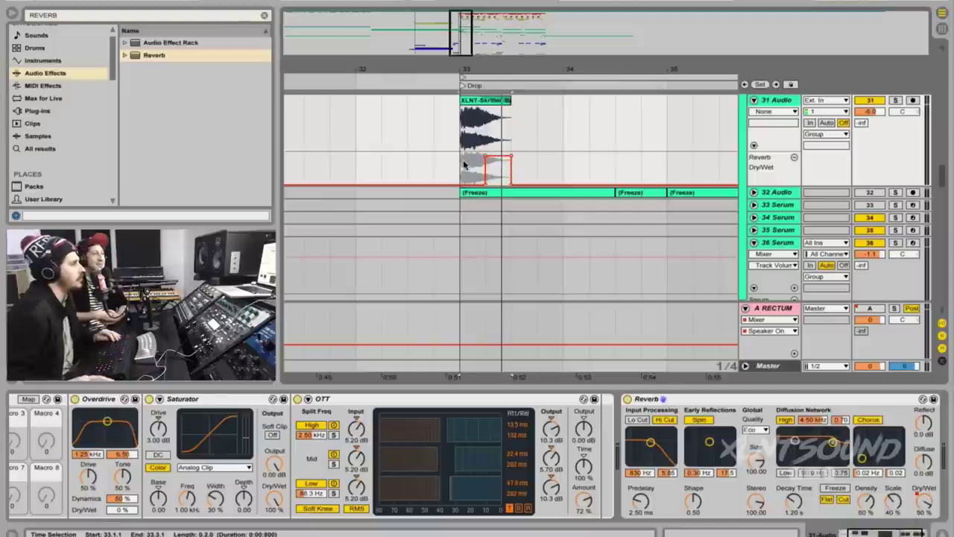
left_click(463, 164)
key("space")
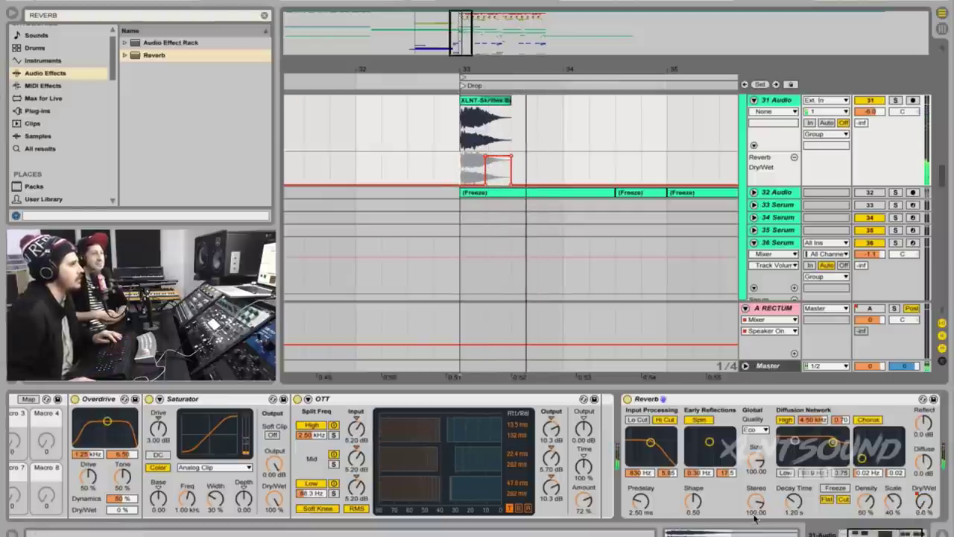
- Set the Reverb's Decay Time to 1.28 s, automate it up to about 15.1 s over the clip's second half and audition it
left_click(794, 503)
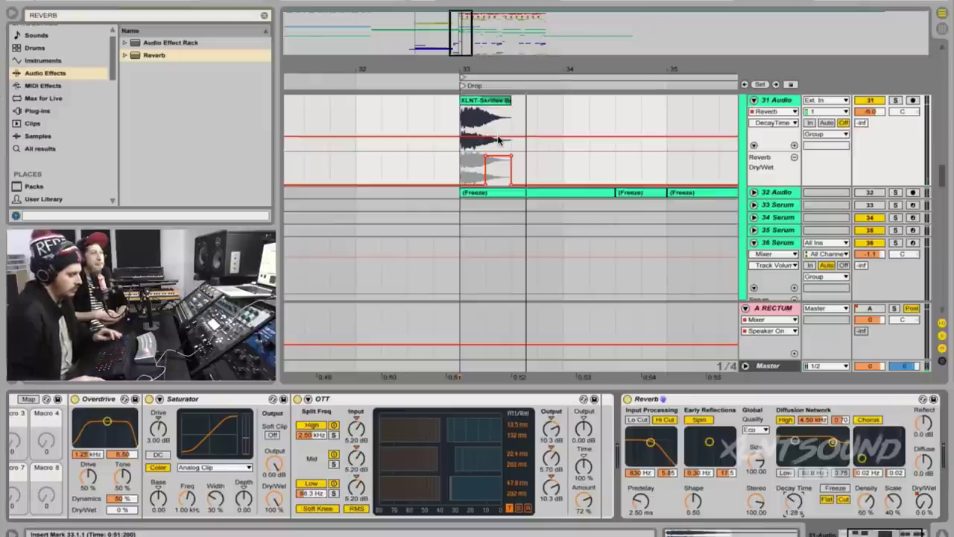
mouse_move(499, 138)
left_mouse_down()
mouse_move(501, 113)
mouse_move(500, 121)
left_mouse_up()
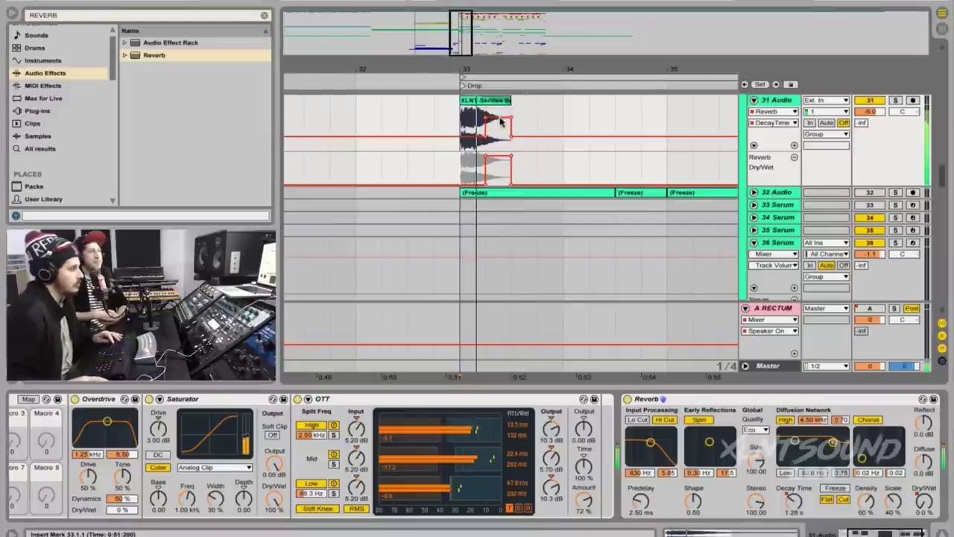
key("space")
key("space")
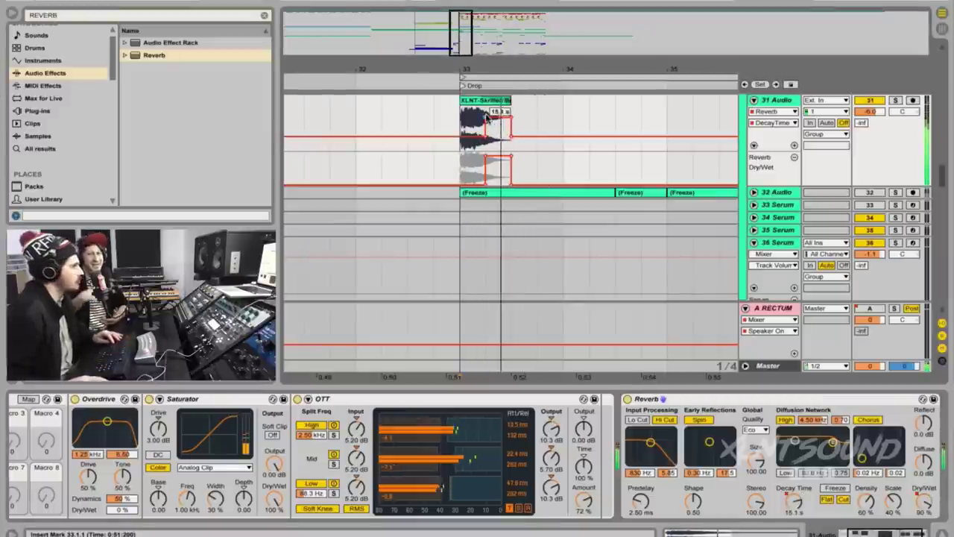
key("space")
- Try starting the Reverb's Decay Time and Dry/Wet automation a sixteenth earlier over the bar-33 brass clip, then undo it
mouse_move(472, 72)
left_mouse_down()
mouse_move(474, 108)
mouse_move(516, 117)
left_mouse_up()
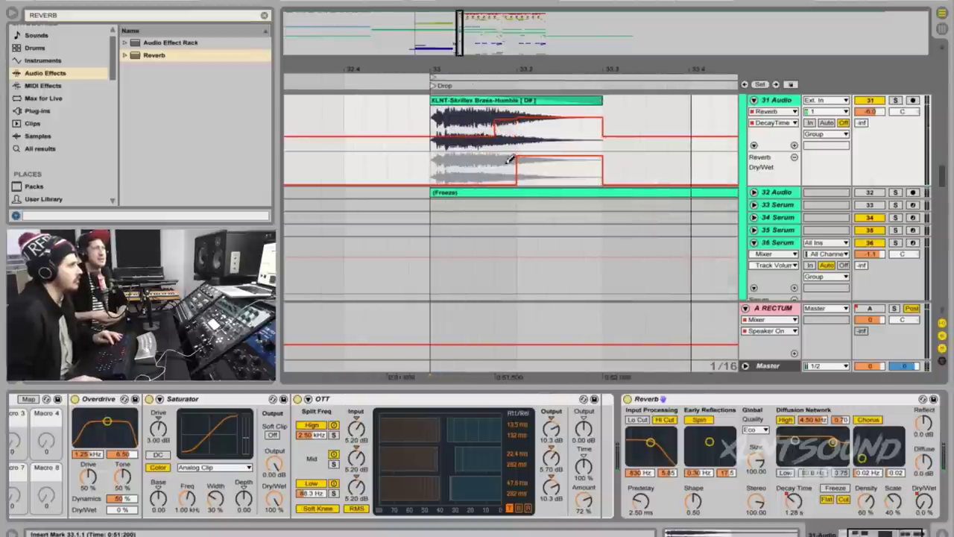
key("space")
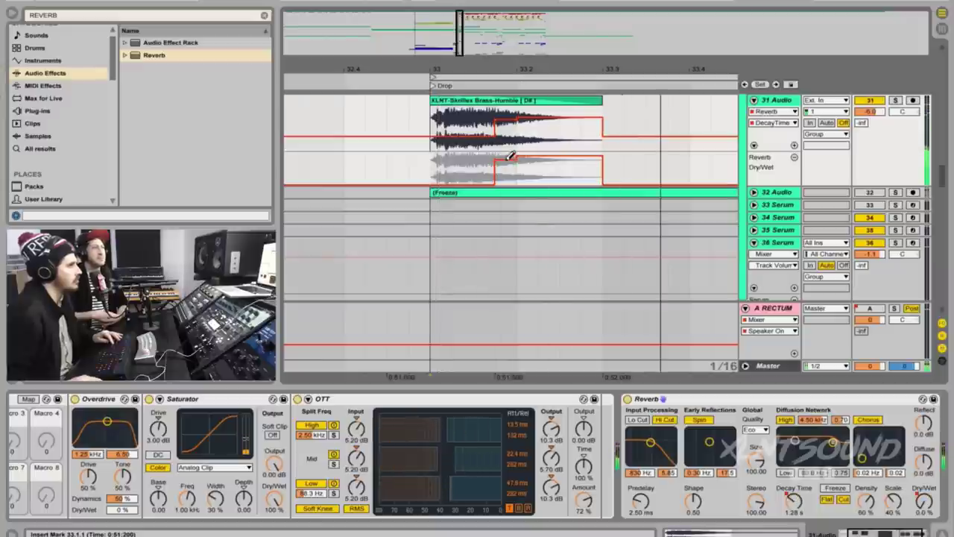
left_click_drag(503, 123, 512, 146)
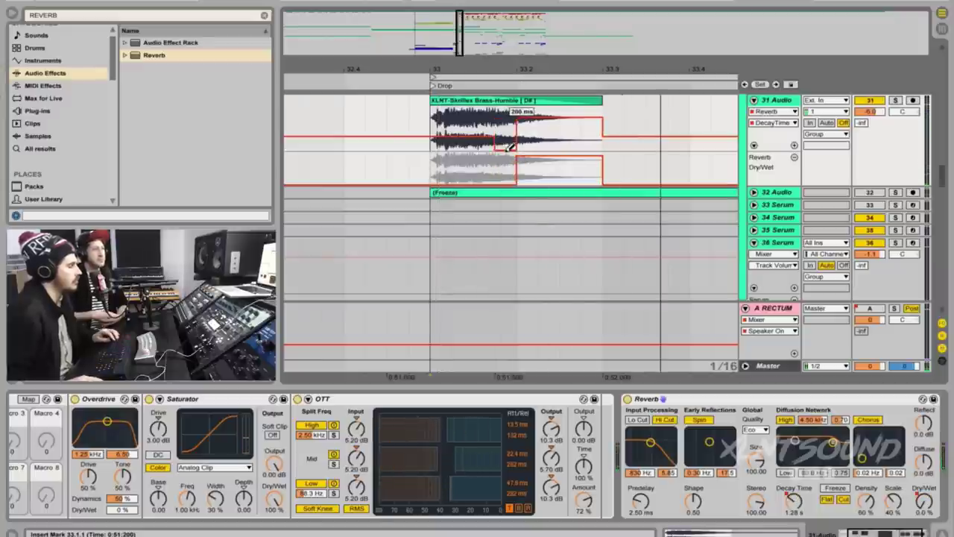
key("ctrl+z")
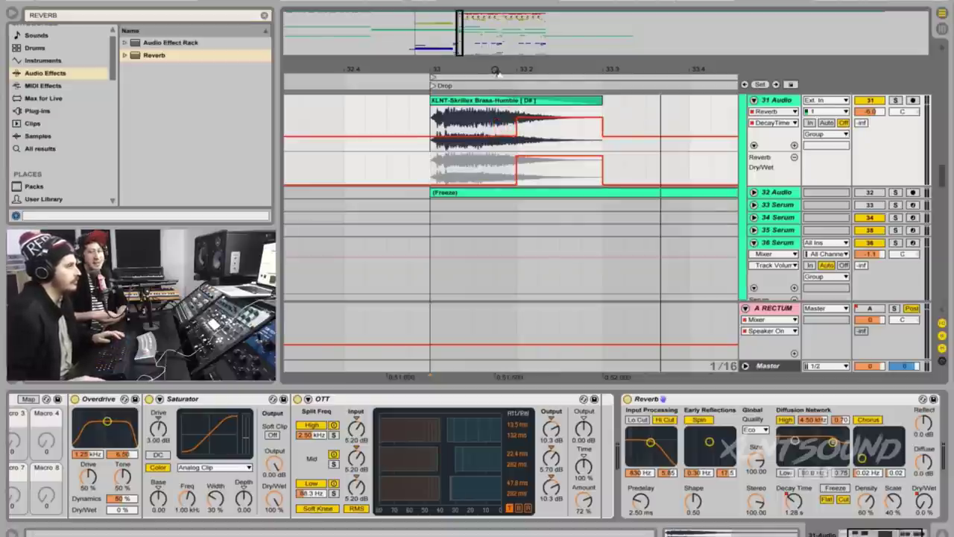
- Select the brass clip on 31 Audio at the drop and play it back with its Reverb automation
left_click_drag(496, 71, 496, 63)
left_click(491, 101)
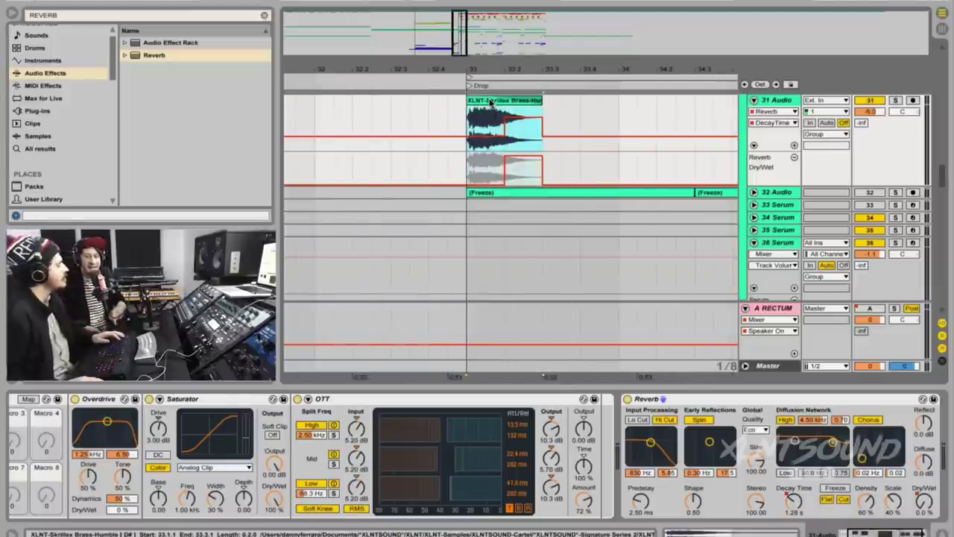
left_click(505, 111)
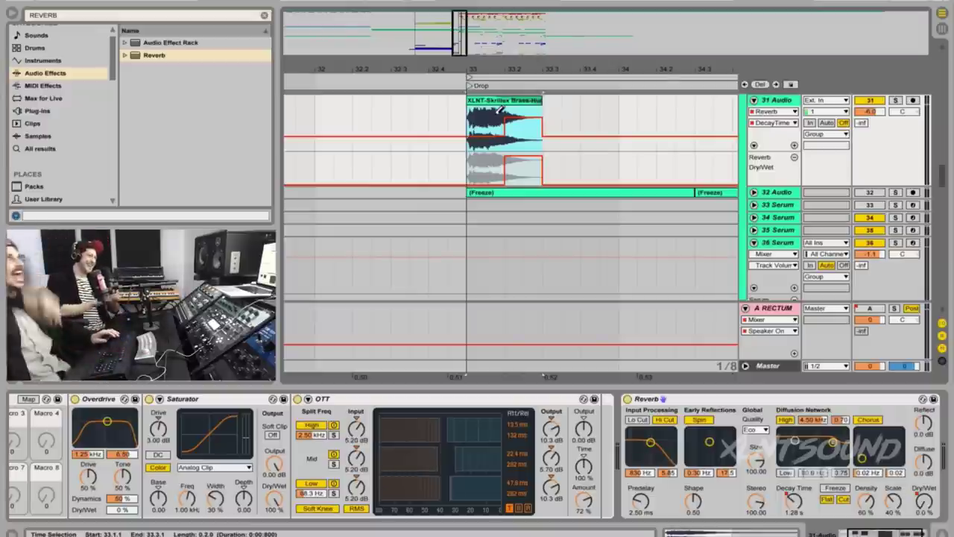
key("space")
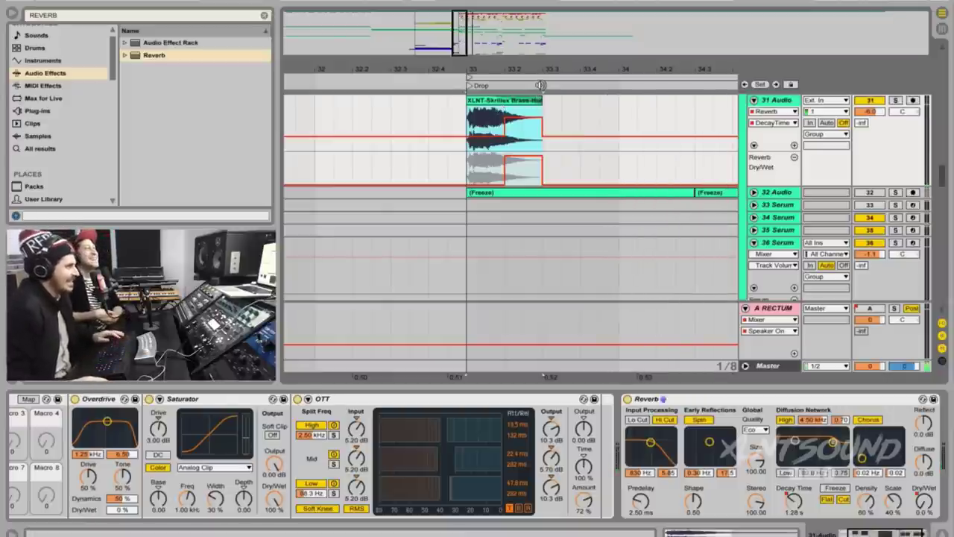
- Copy the 30 Serum clip from bar 33 to bar 37, activate the track and audition the copy
left_click_drag(546, 70, 544, 46)
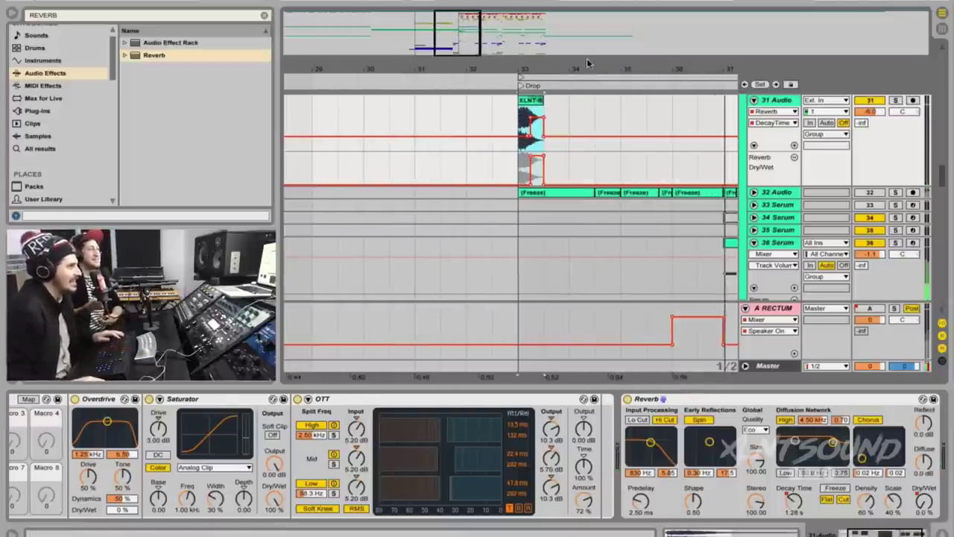
left_click_drag(589, 67, 590, 57)
scroll(599, 121, "up", 3)
left_click(561, 123)
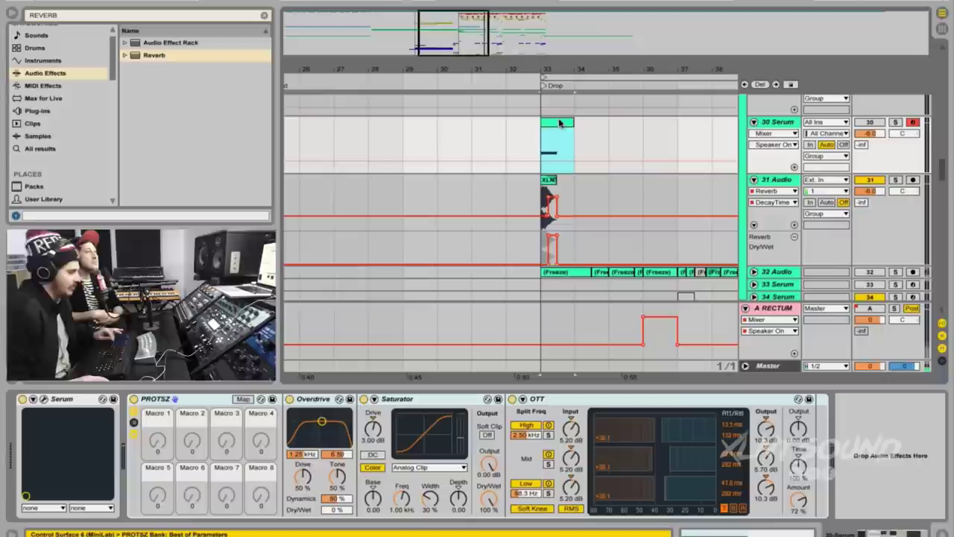
left_click(704, 146)
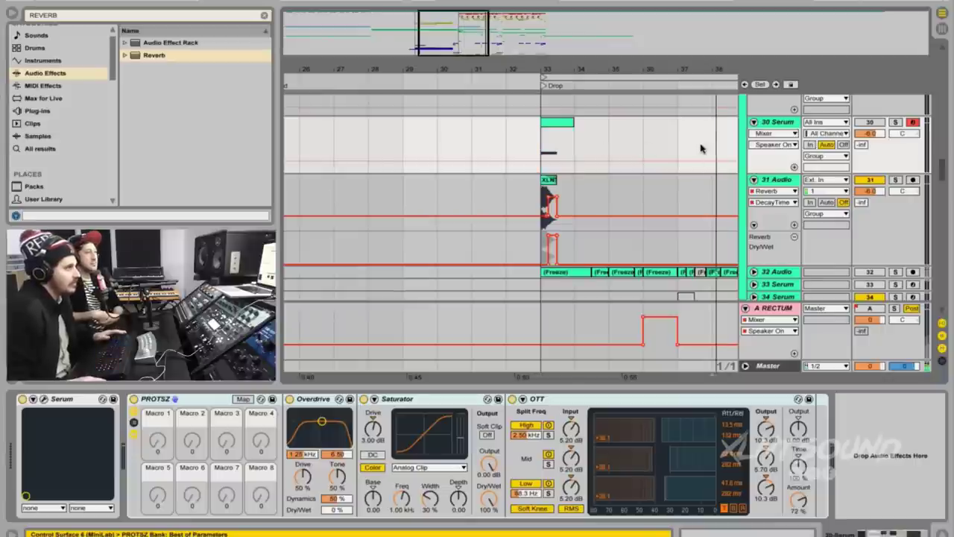
key("ctrl+v")
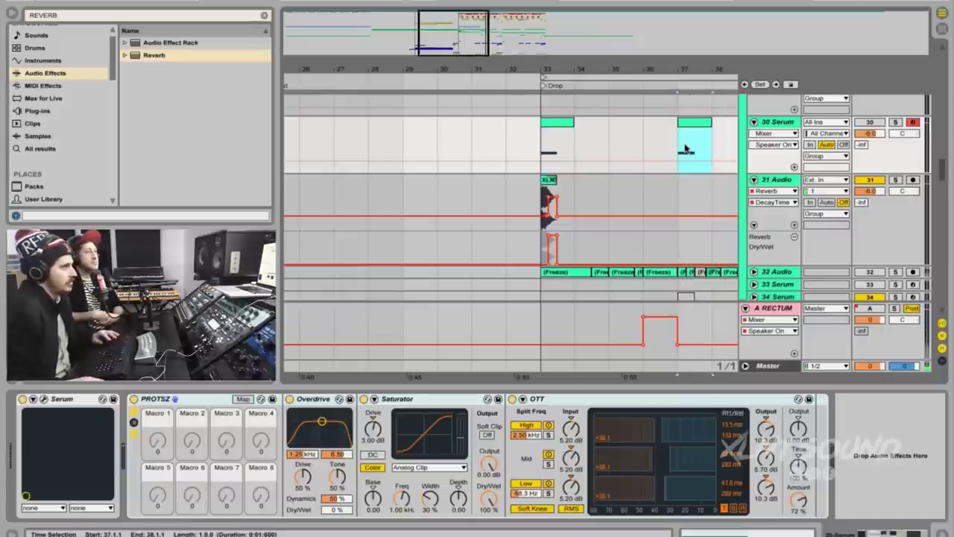
left_click(874, 123)
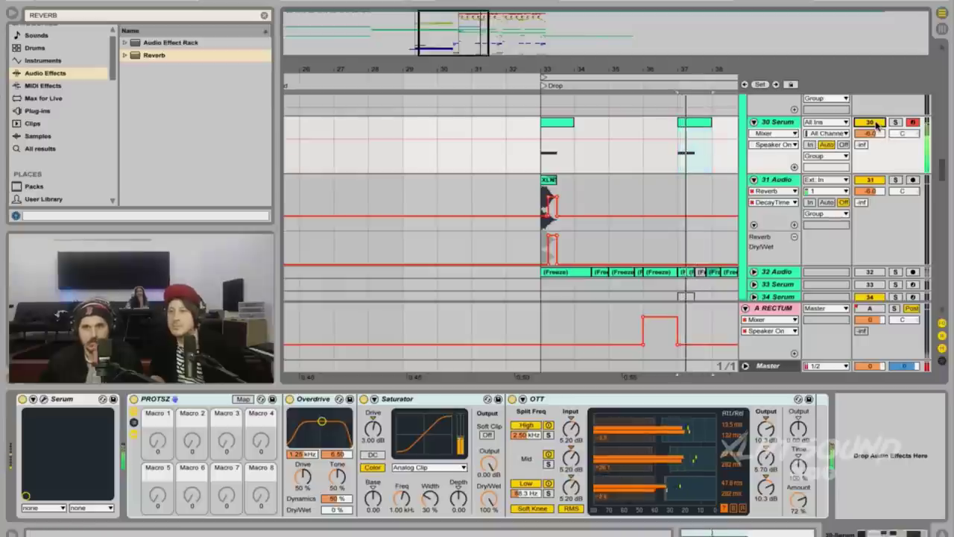
- Shorten the G#-1 note in the copied 30 Serum clip to end at 1.2.3, and delete the original clip at bar 33
key("plus")
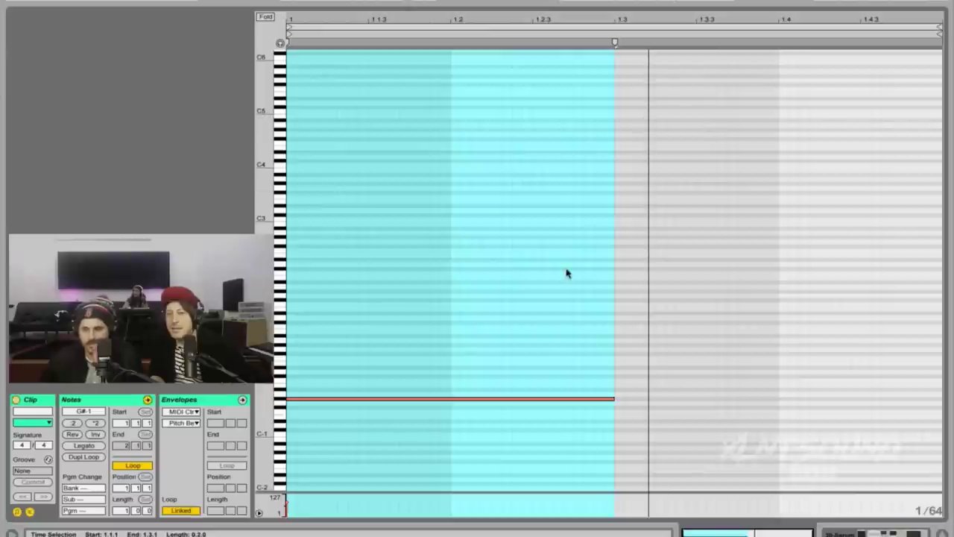
left_click(376, 399)
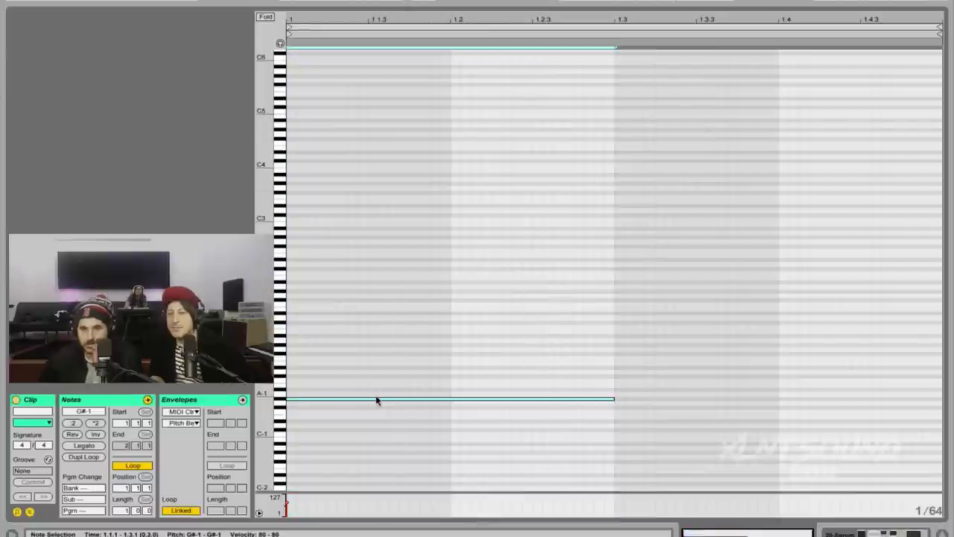
key("shift+Left")
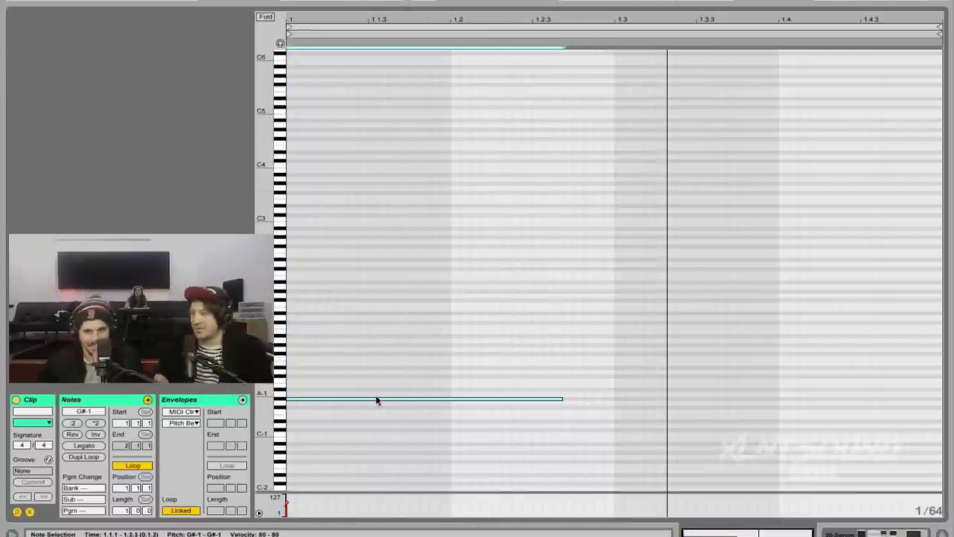
key("shift+Left")
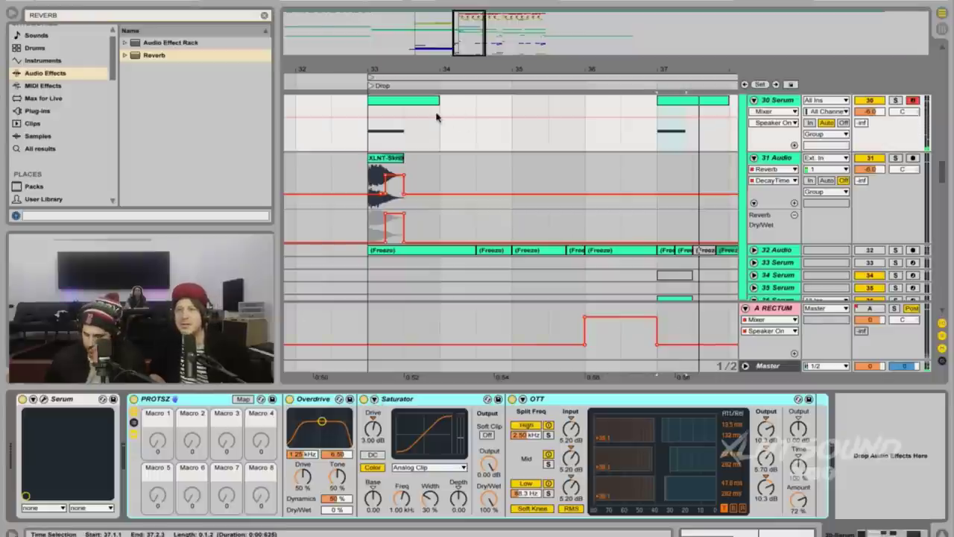
left_click(432, 102)
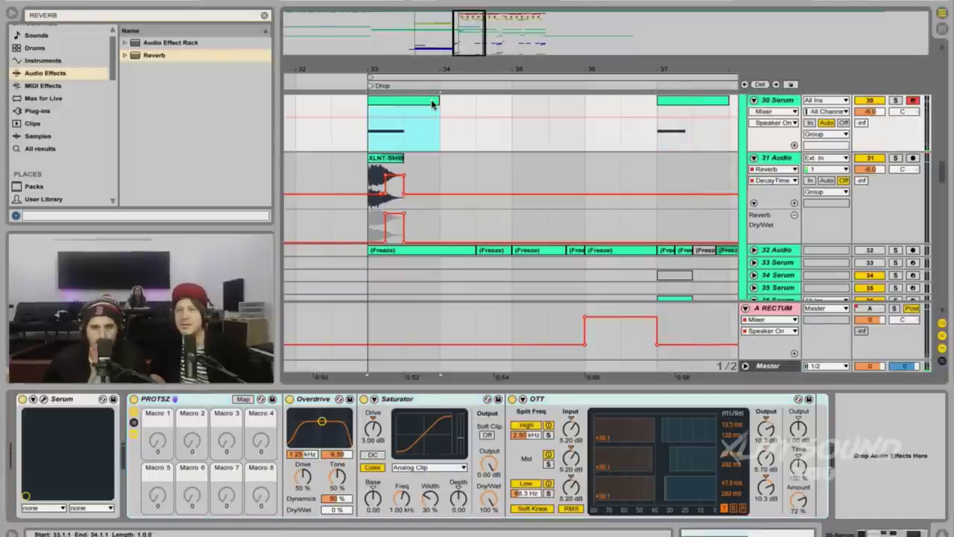
key("Delete")
- Copy the four-bar section with the brass clip on 31 Audio from bar 33 to bar 41 and audition it
scroll(391, 122, "up", 1)
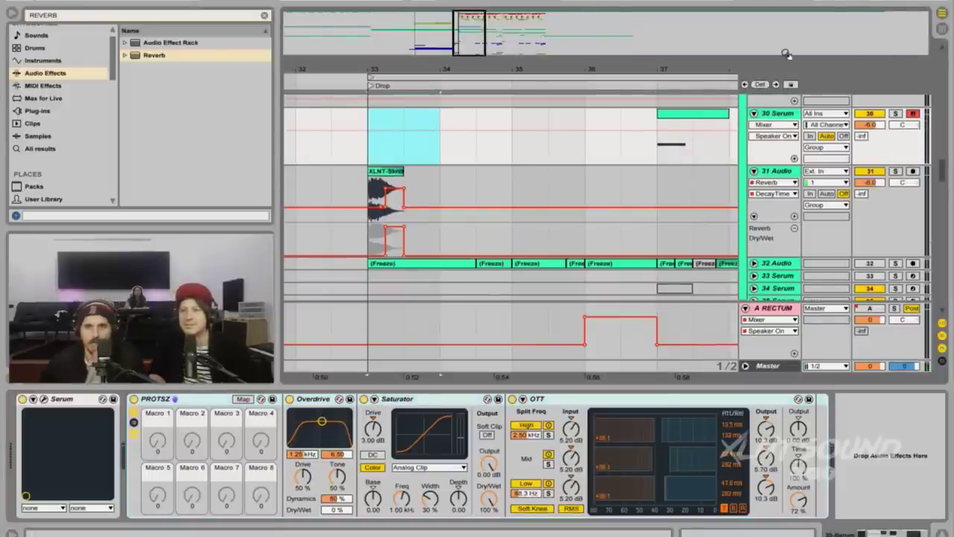
left_click_drag(611, 62, 611, 25)
left_click_drag(624, 190, 541, 232)
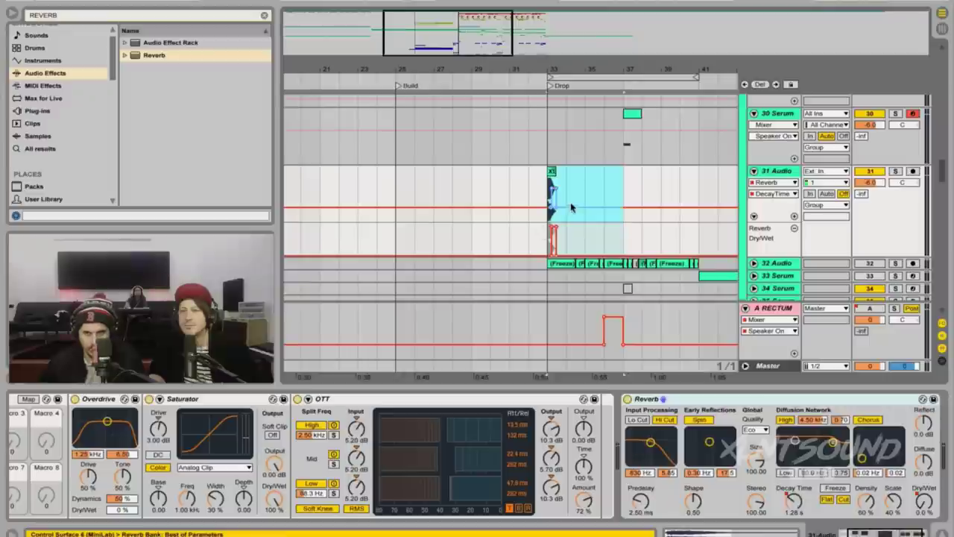
left_click_drag(551, 179, 702, 180)
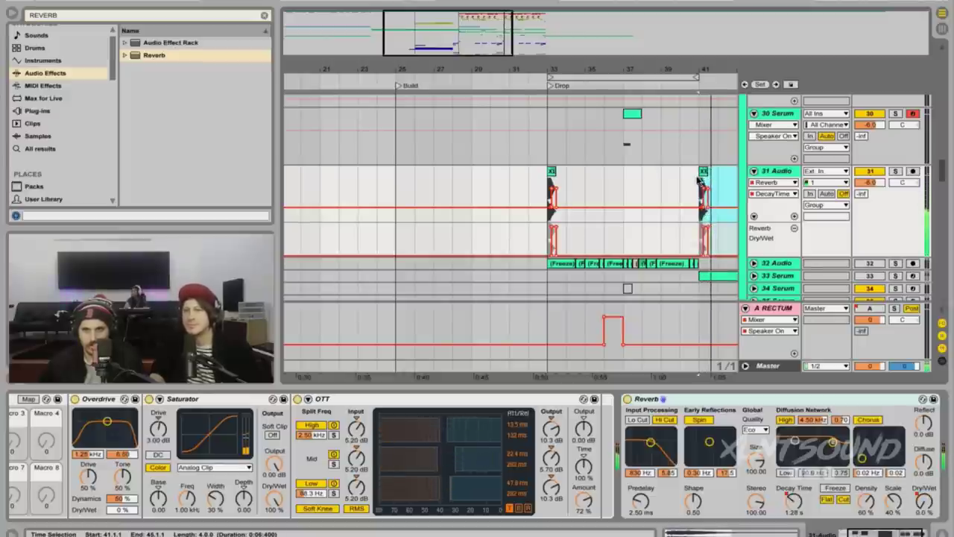
- Lower the Reverb automation over the second half of the bar-41 brass clip to about 517 ms Decay Time and 8.2% Dry/Wet
left_click_drag(710, 67, 709, 126)
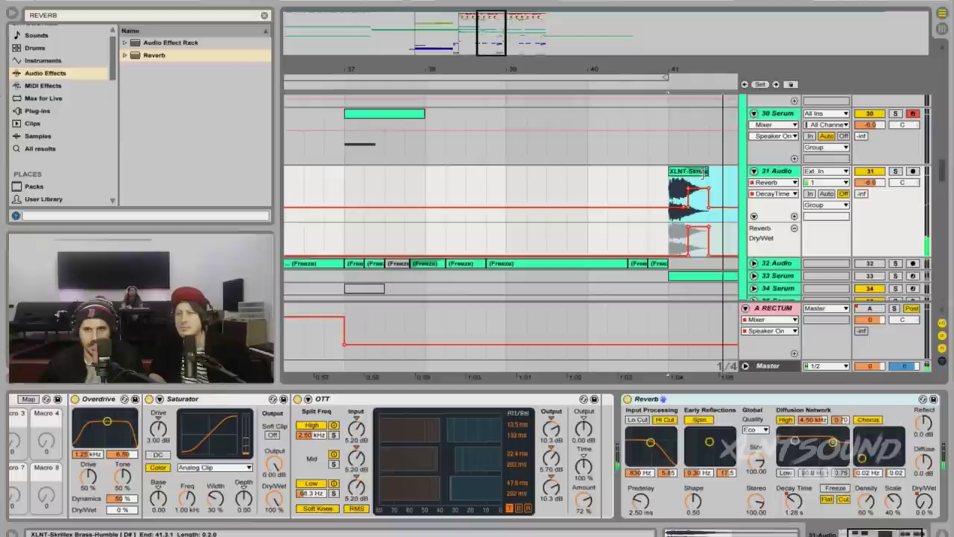
left_click_drag(703, 173, 708, 192)
key("space")
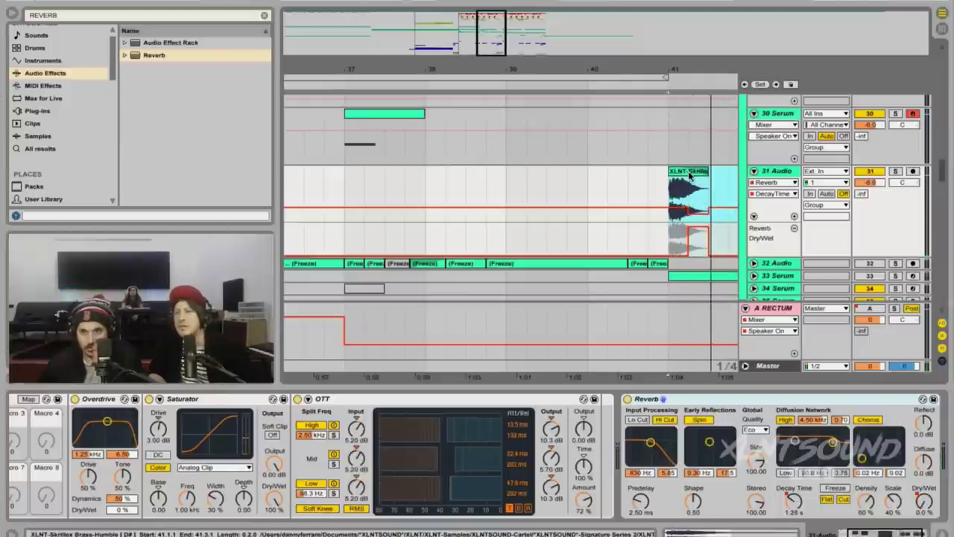
left_click(691, 173)
key("space")
key("space")
key("b")
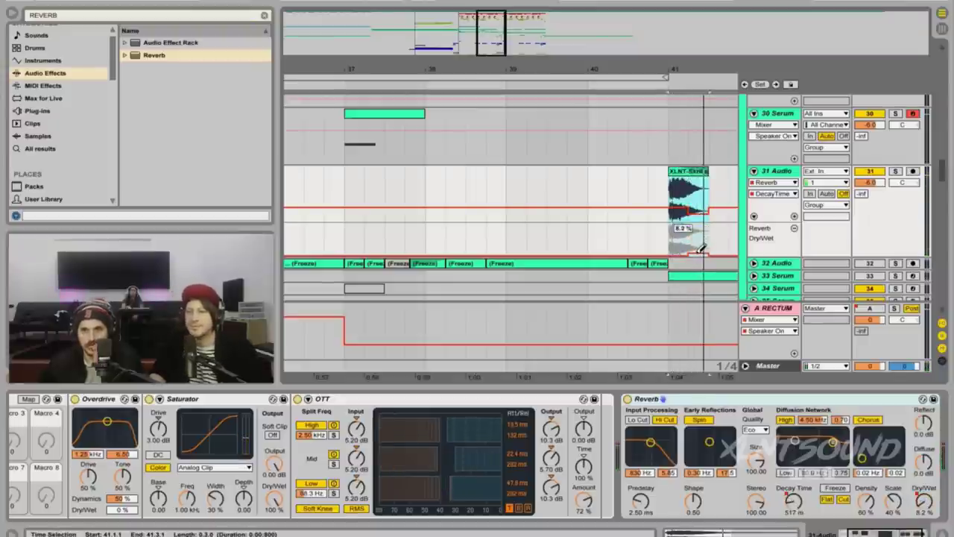
- Audition the vocal clip after bar 41 on 60 Audio in solo, then unsolo it and play the mix from 40.4.1
scroll(700, 248, "down", 15)
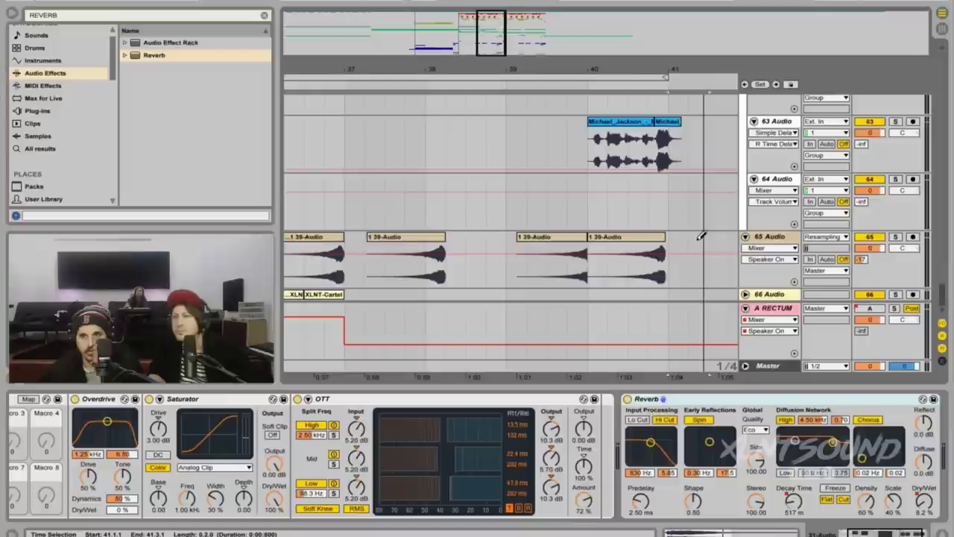
scroll(719, 224, "up", 5)
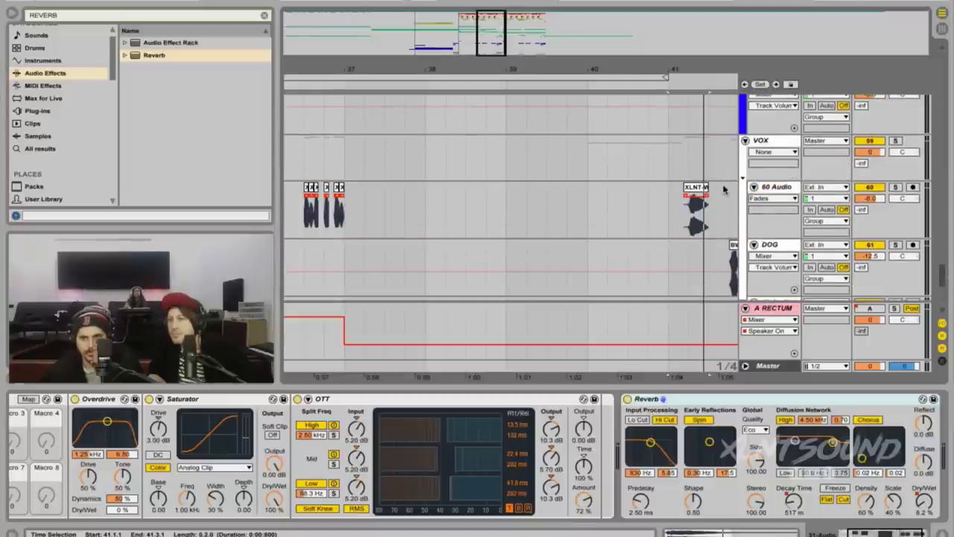
left_click(734, 188)
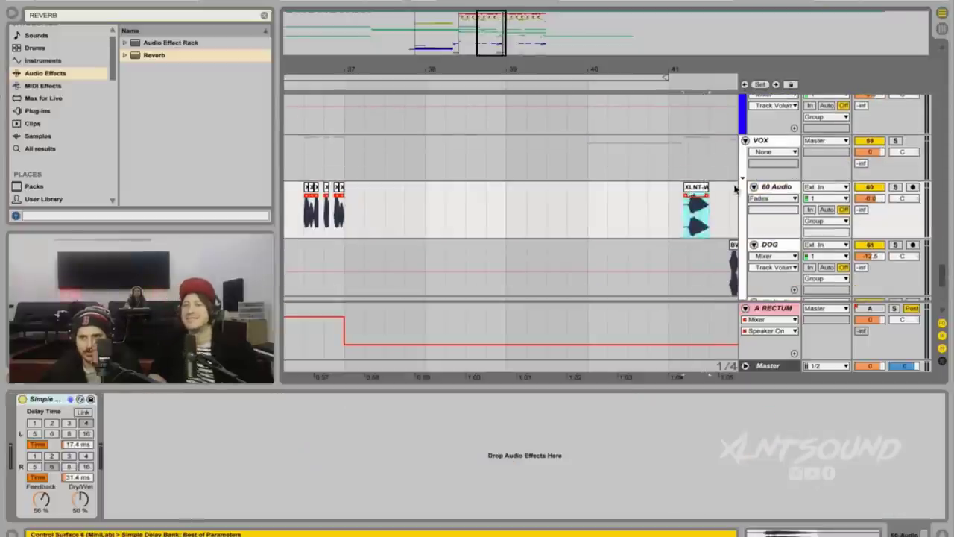
left_click(896, 188)
key("space")
key("space")
key("space")
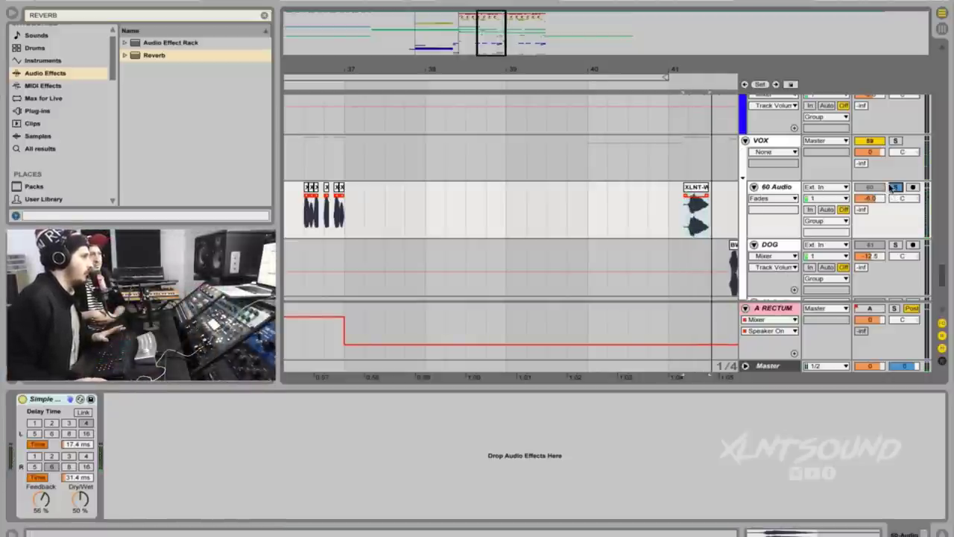
left_click(658, 197)
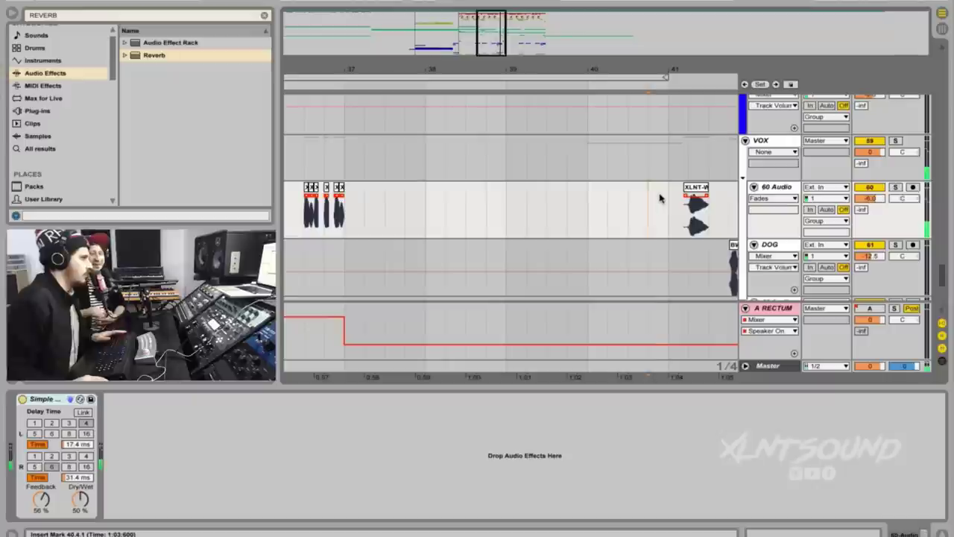
- Lower the automated Decay Time over the bar-41 brass clip's second half to 200 ms and play the clip back
scroll(696, 201, "up", 10)
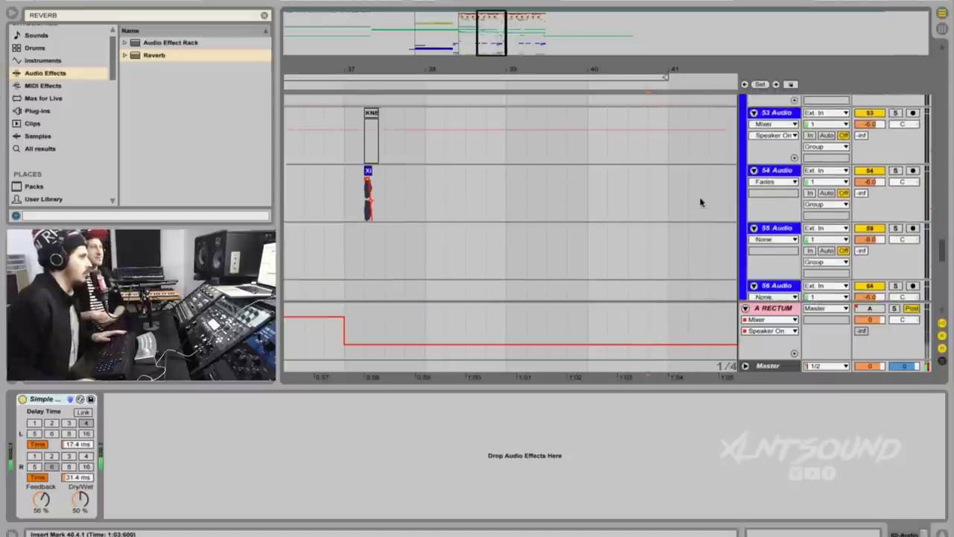
scroll(701, 201, "up", 6)
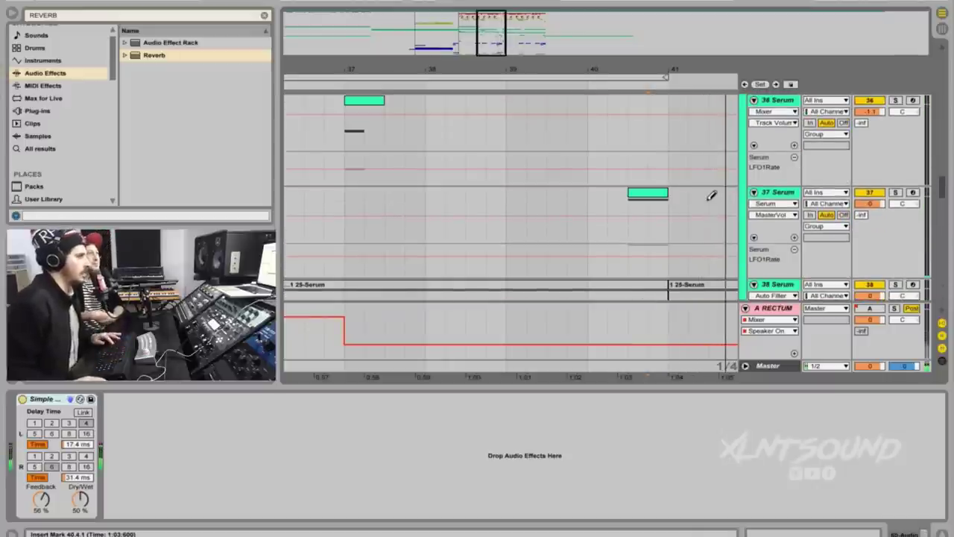
scroll(711, 202, "up", 7)
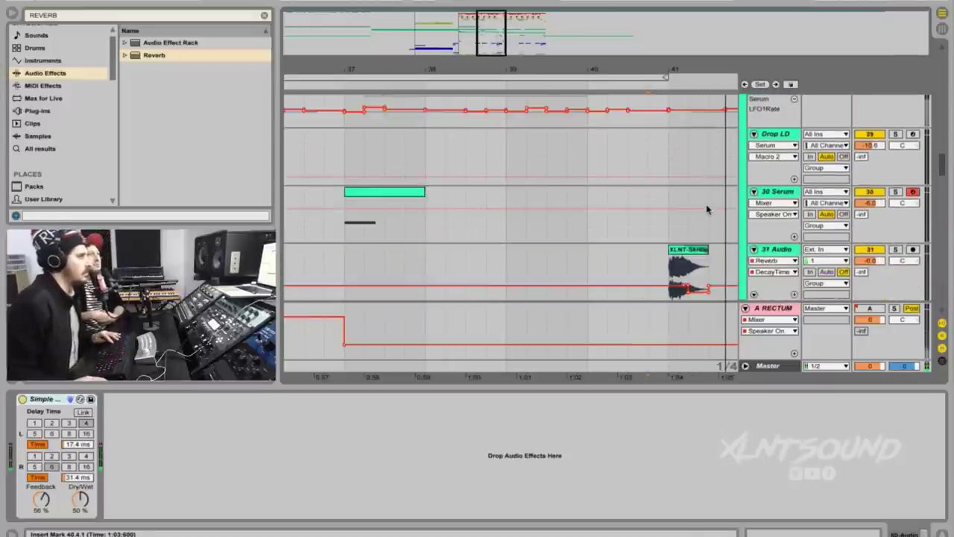
left_click(701, 276)
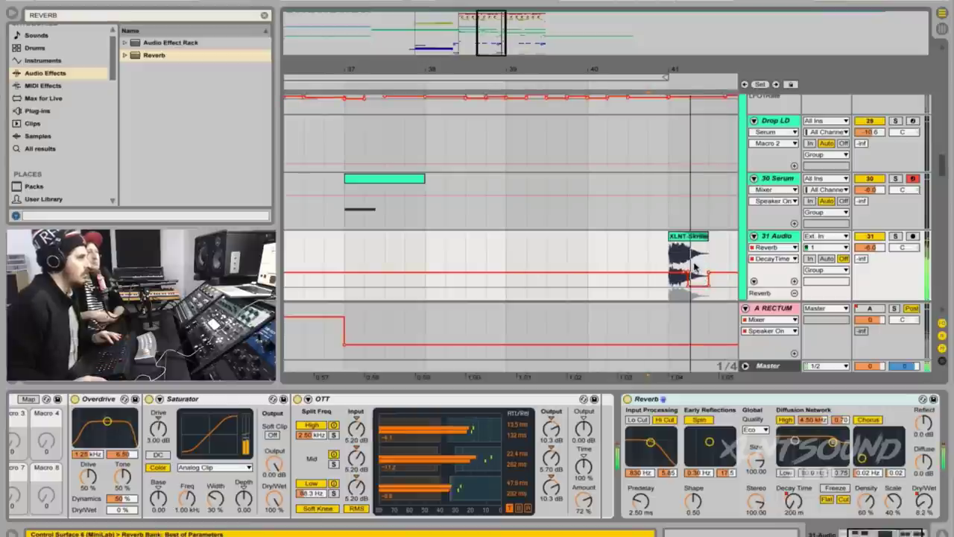
left_click(684, 238)
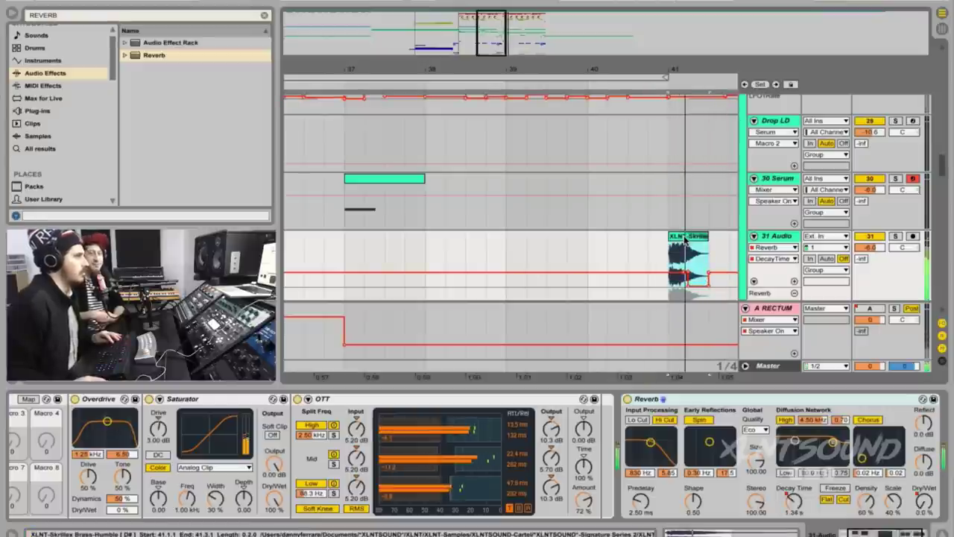
- Place the playback start at the drop, 33.1.1, on 31 Audio
scroll(684, 239, "down", 3)
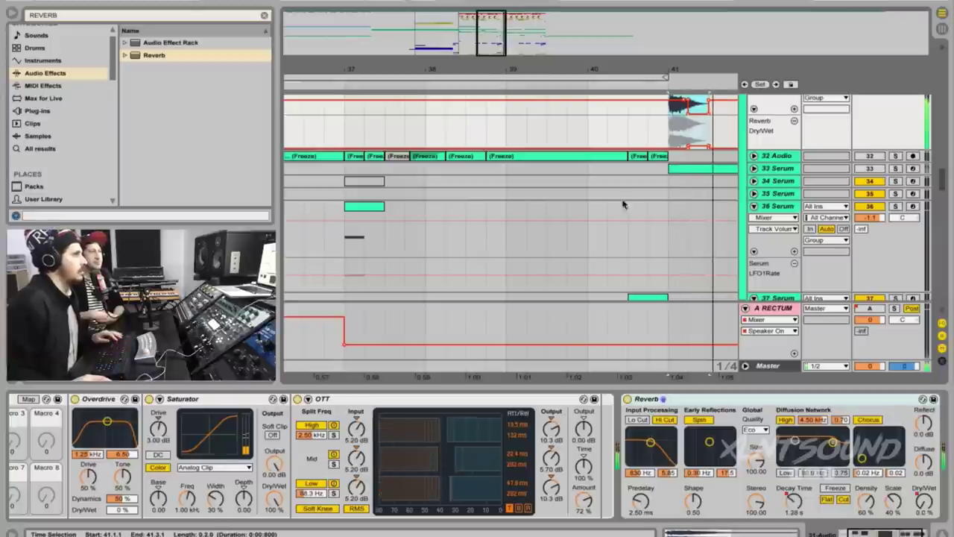
left_click_drag(515, 72, 515, 46)
left_click(344, 129)
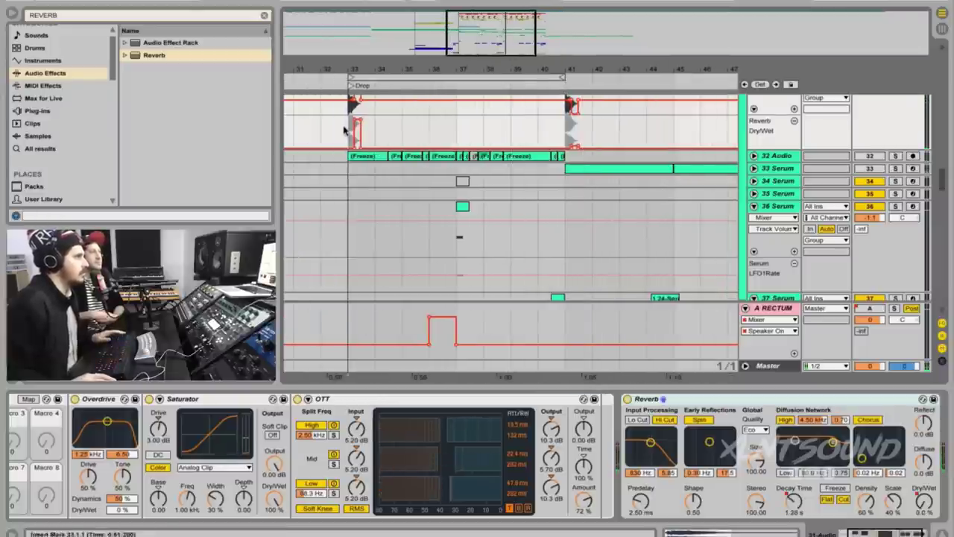
- Play the drop from 33.1.1, then select the bar-41 clip on 33 Serum and unfold that track to show its automation
key("space")
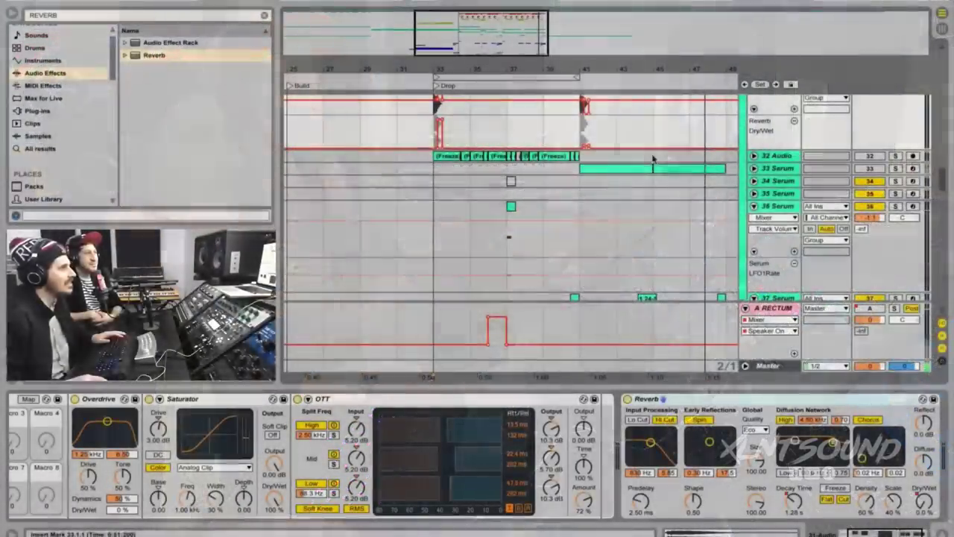
left_click(650, 168)
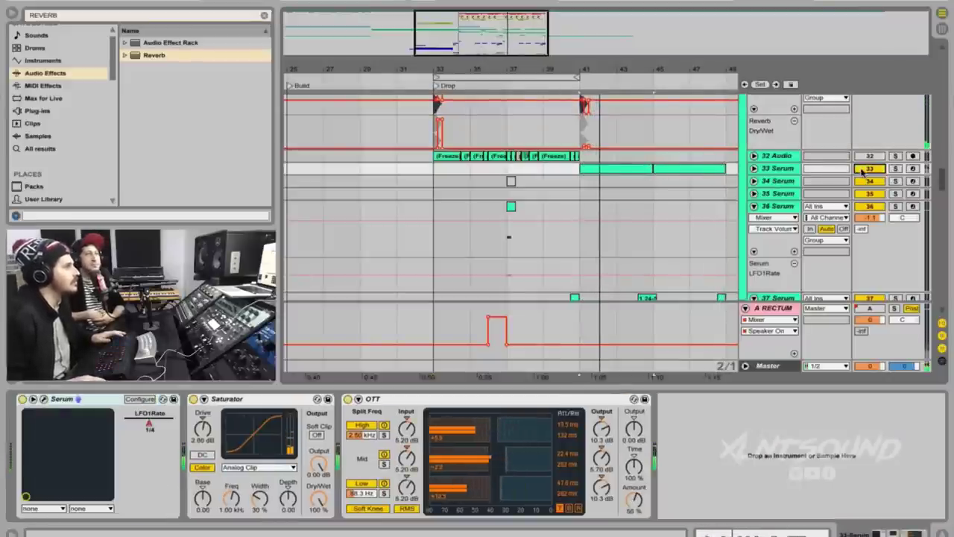
left_click(755, 169)
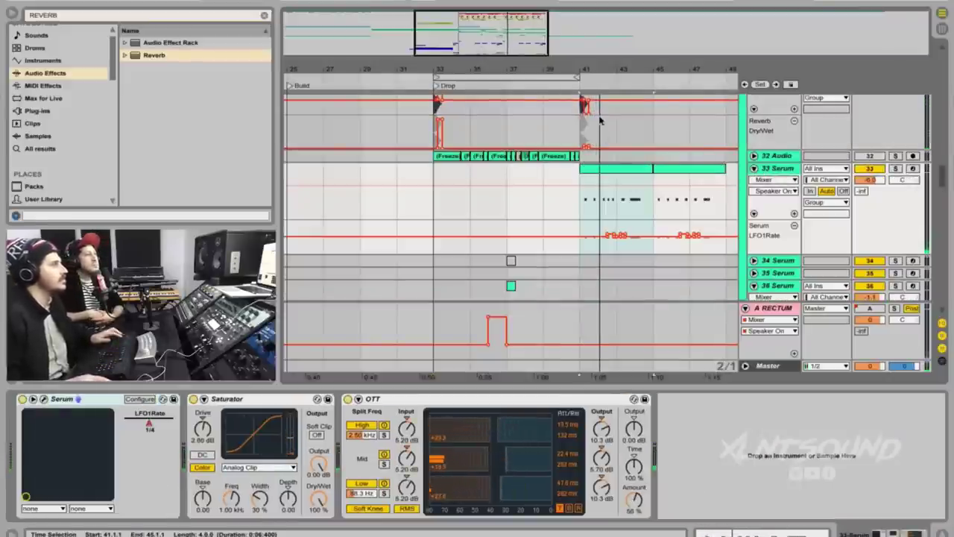
left_click_drag(579, 69, 579, 84)
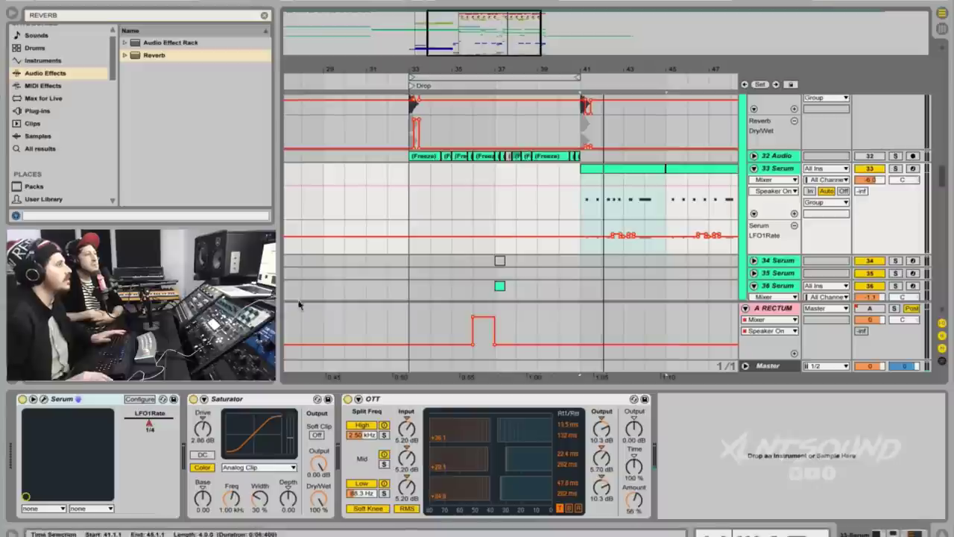
- Examine the XLNT-BS Lambo patch in 33 Serum's instrument, close it, and place the playback start at 33.1.1 on that track
left_click(44, 399)
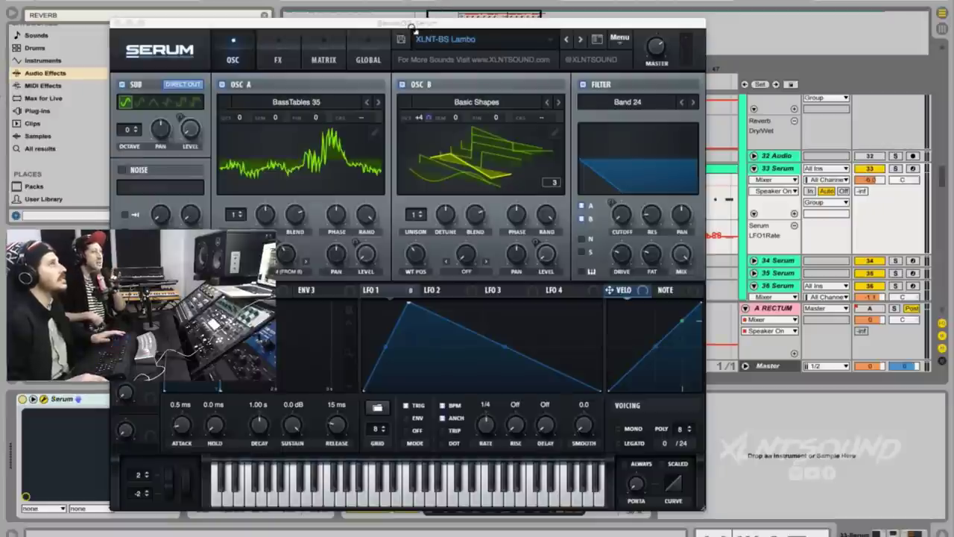
left_click_drag(411, 28, 618, 23)
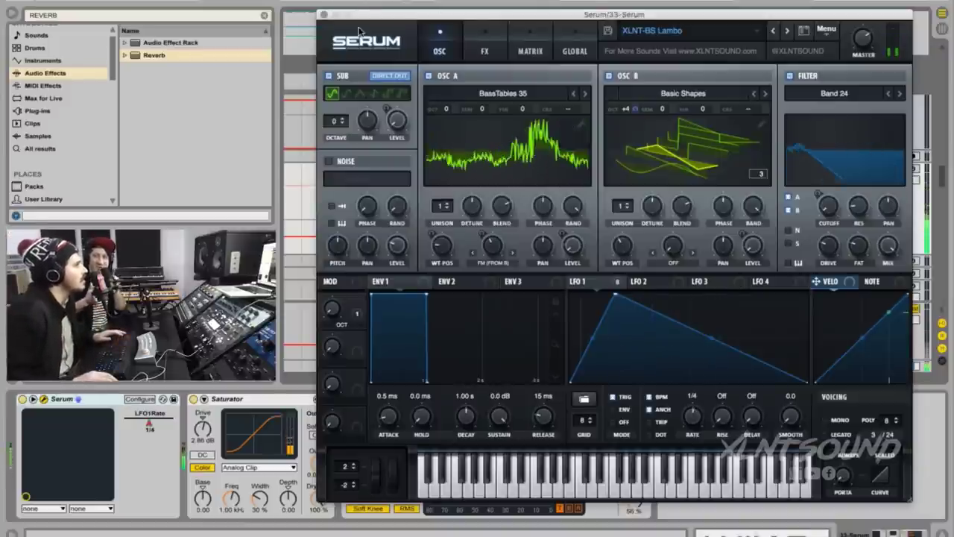
left_click(324, 14)
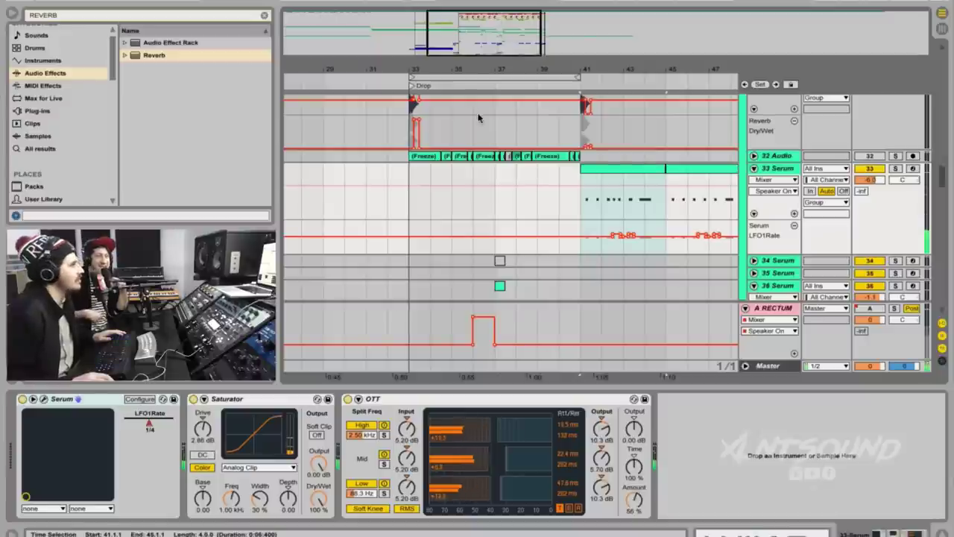
left_click_drag(517, 66, 515, 36)
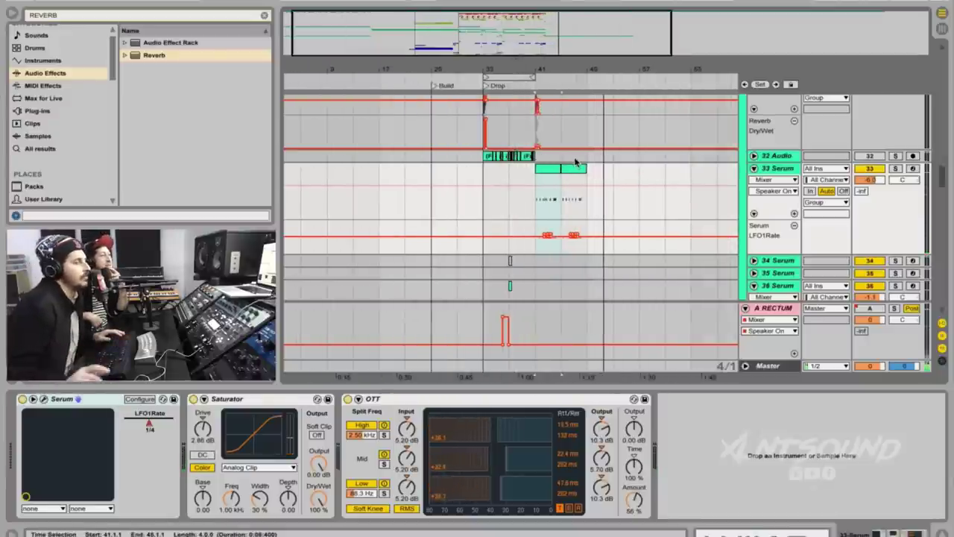
left_click(485, 179)
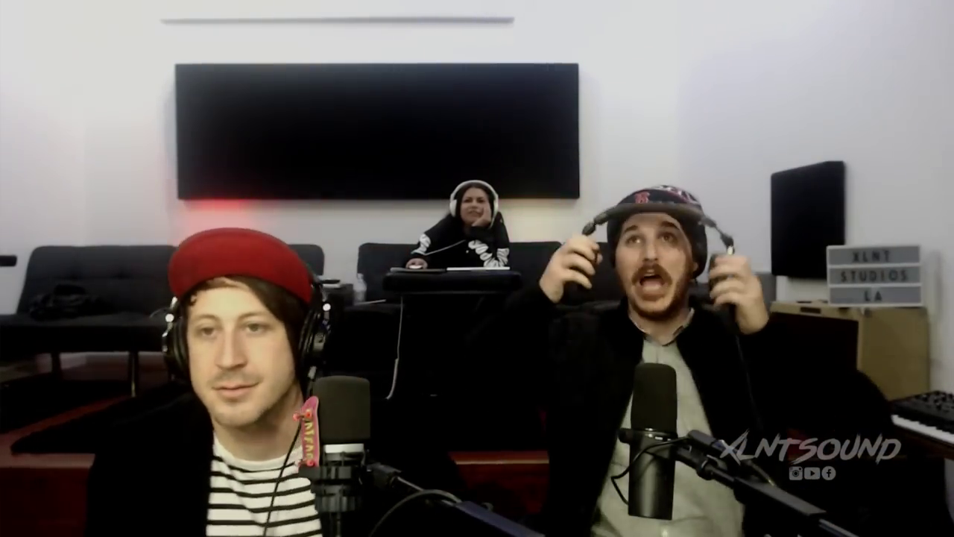
- Play the short clip on 36 Serum from 37.1.1
scroll(675, 198, "up", 1)
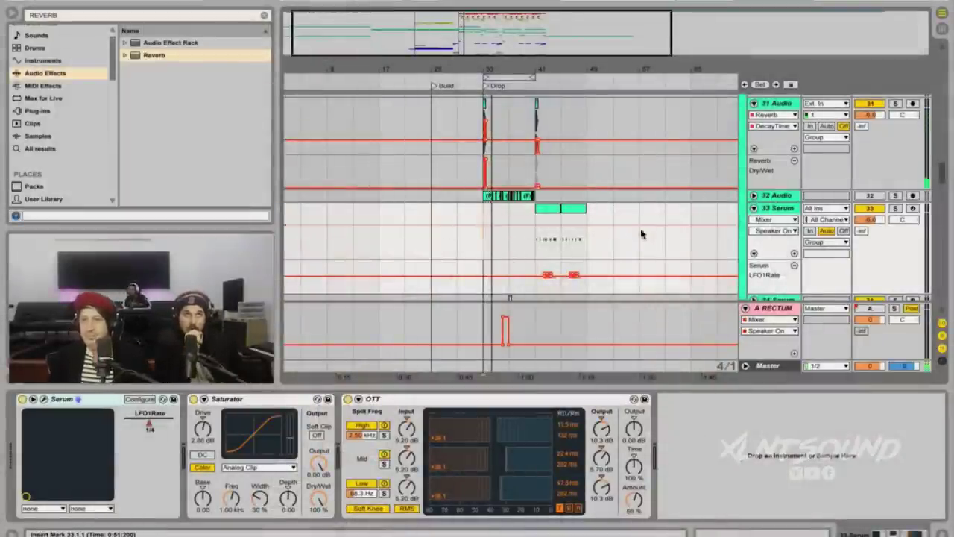
scroll(622, 227, "down", 6)
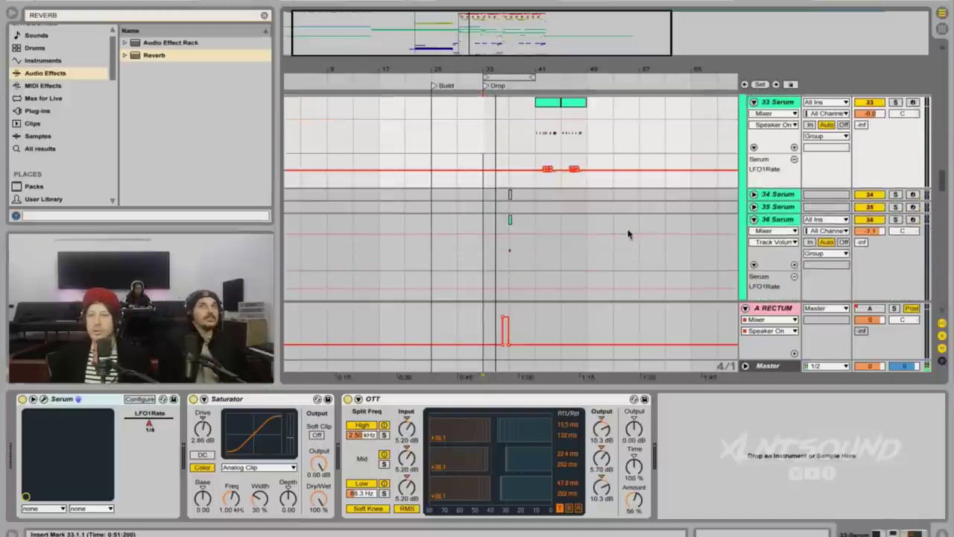
scroll(626, 238, "up", 3)
scroll(522, 198, "down", 3)
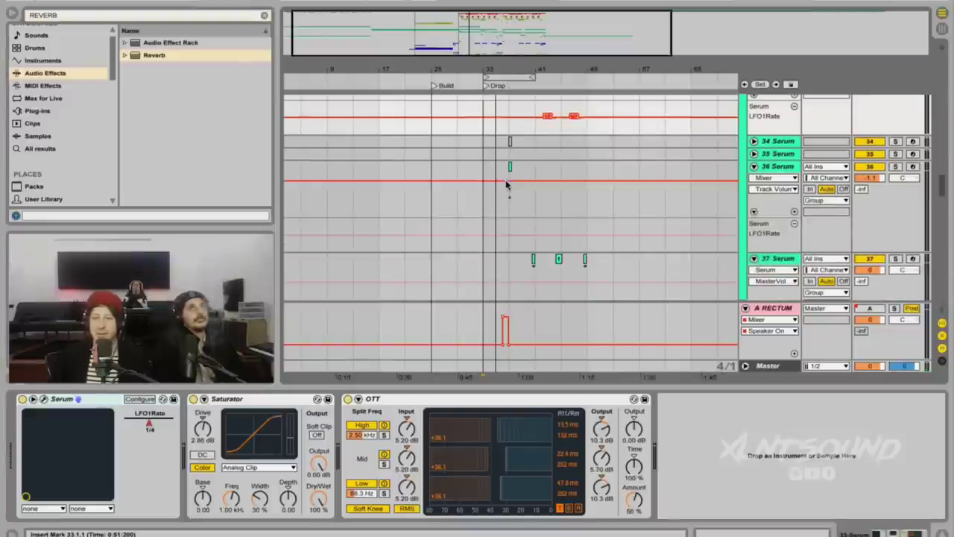
left_click(505, 203)
key("space")
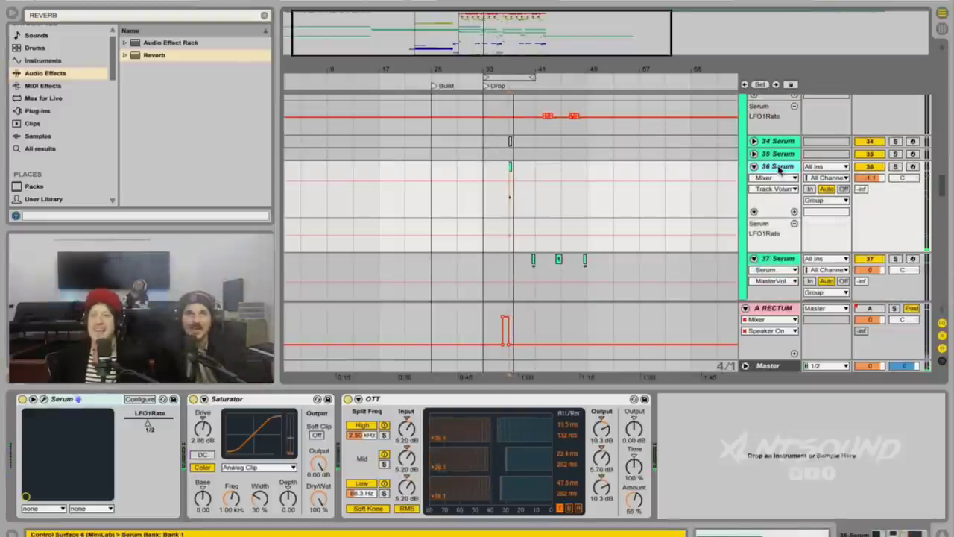
- Duplicate the 36 Serum track and open the Serum instrument on the copy
key("ctrl+d")
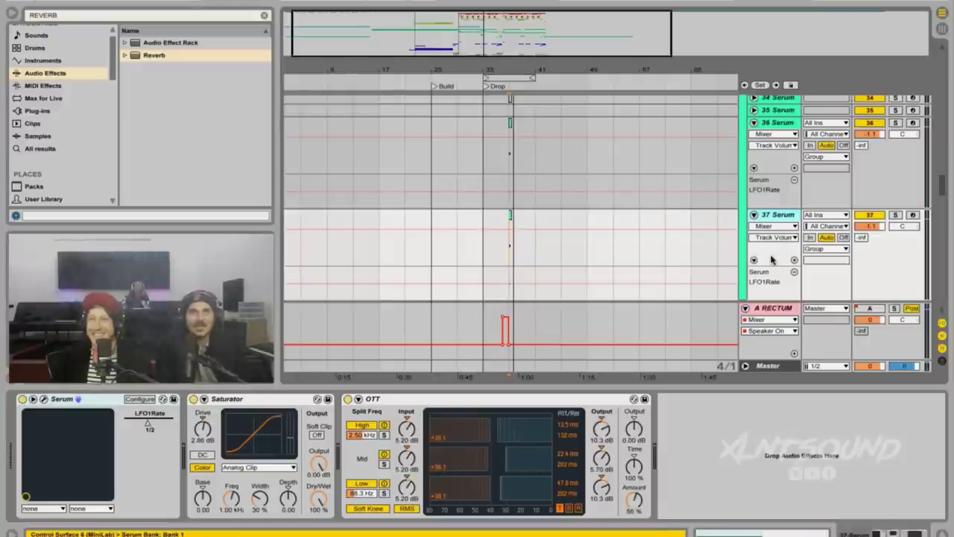
left_click(754, 260)
double_click(769, 217)
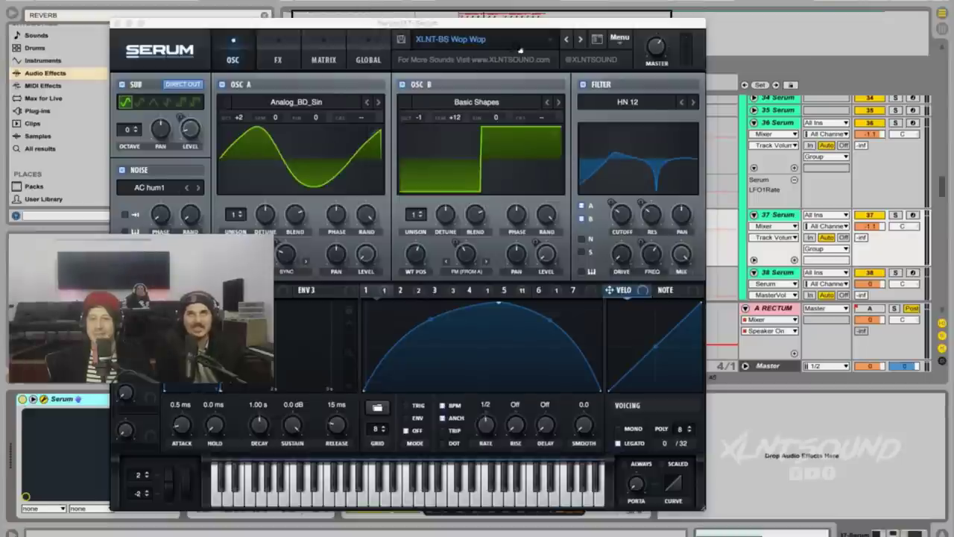
- Load the XLNT-LD Sharpened preset from XLNTSOUND-Cartel Serum Presets into the Serum on track 37
left_click(521, 50)
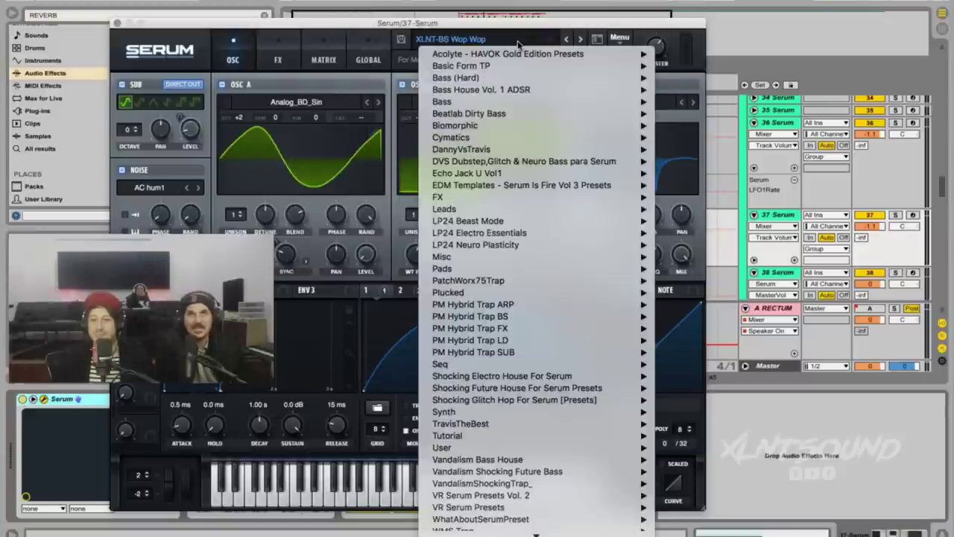
scroll(570, 438, "down", 2)
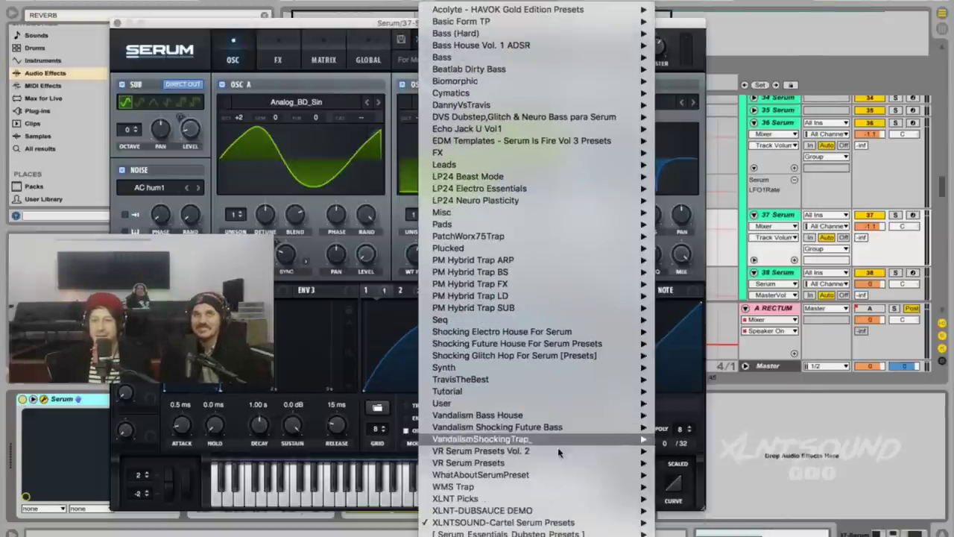
mouse_move(547, 522)
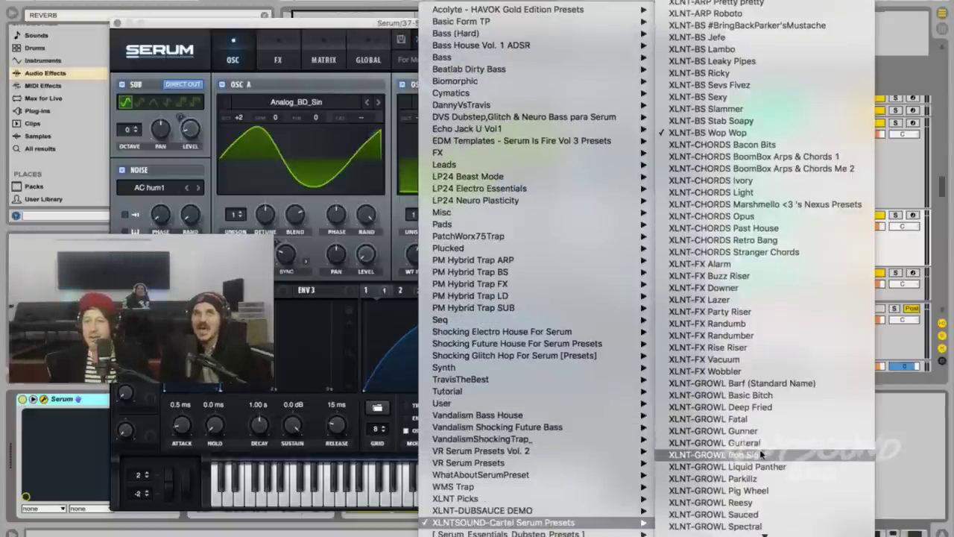
scroll(760, 447, "down", 10)
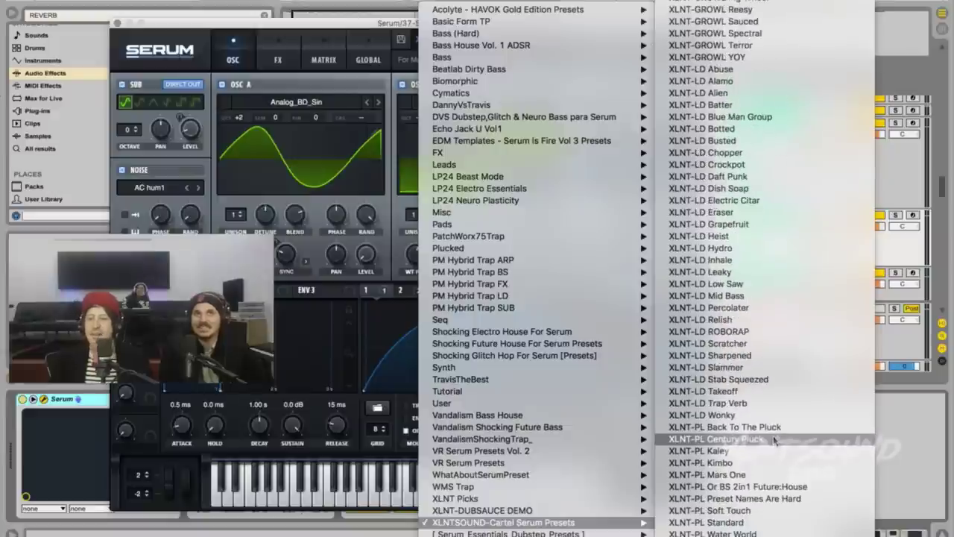
scroll(773, 438, "up", 3)
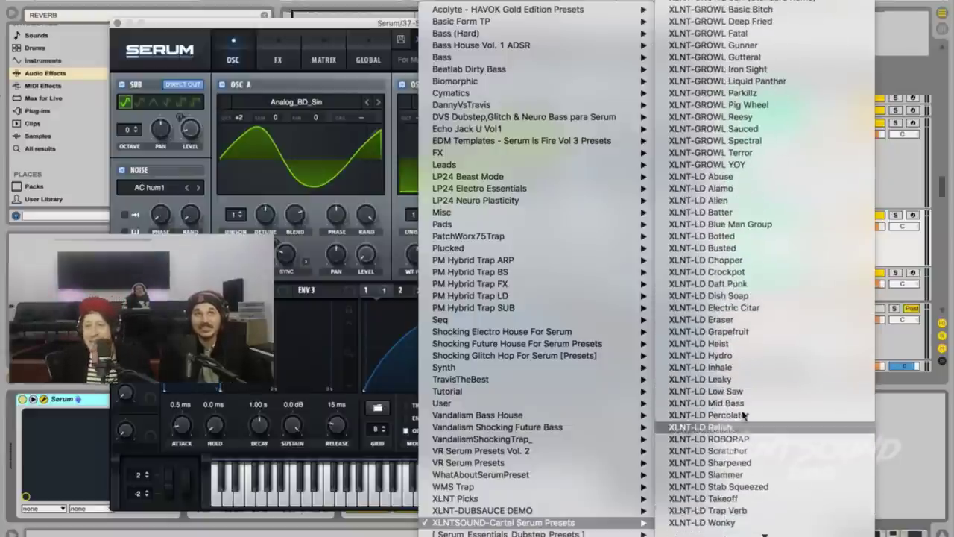
scroll(764, 433, "down", 3)
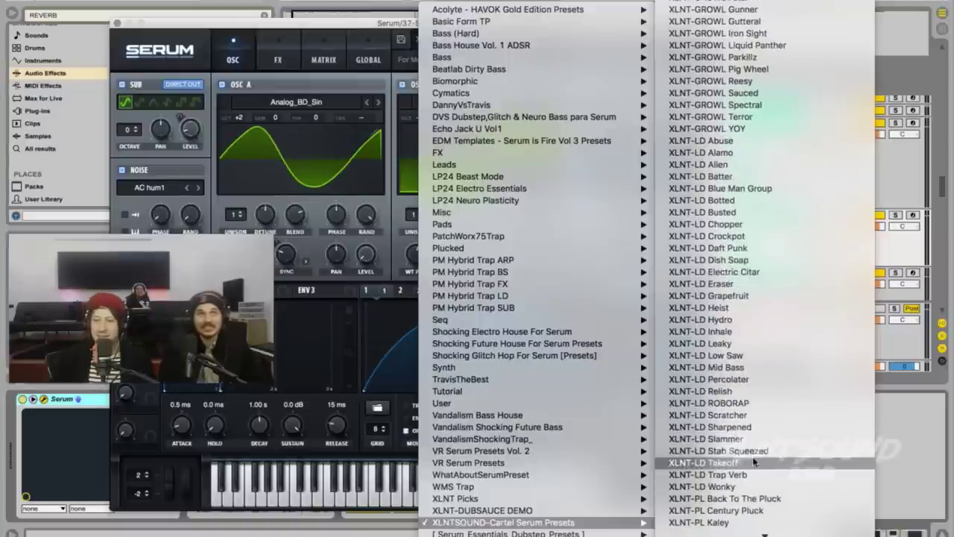
left_click(751, 427)
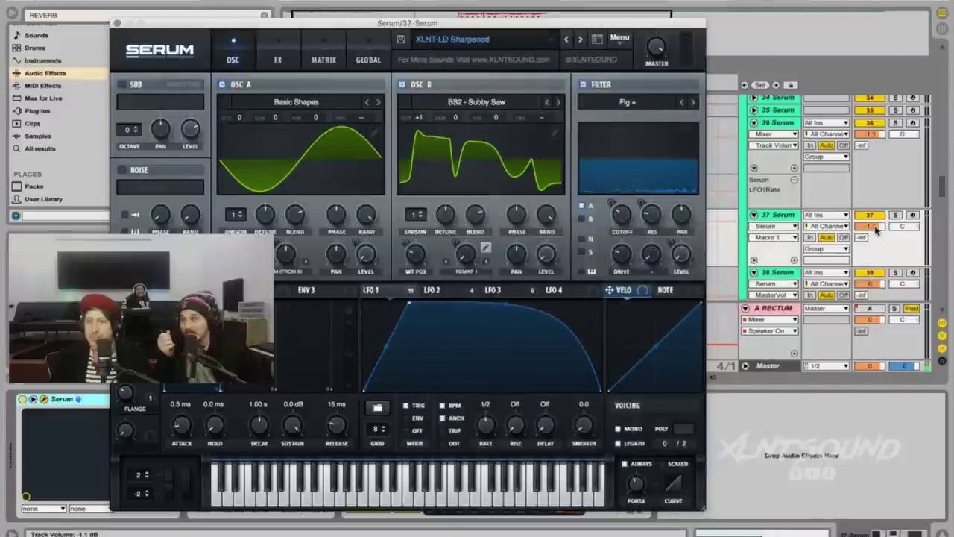
scroll(876, 228, "down", 15)
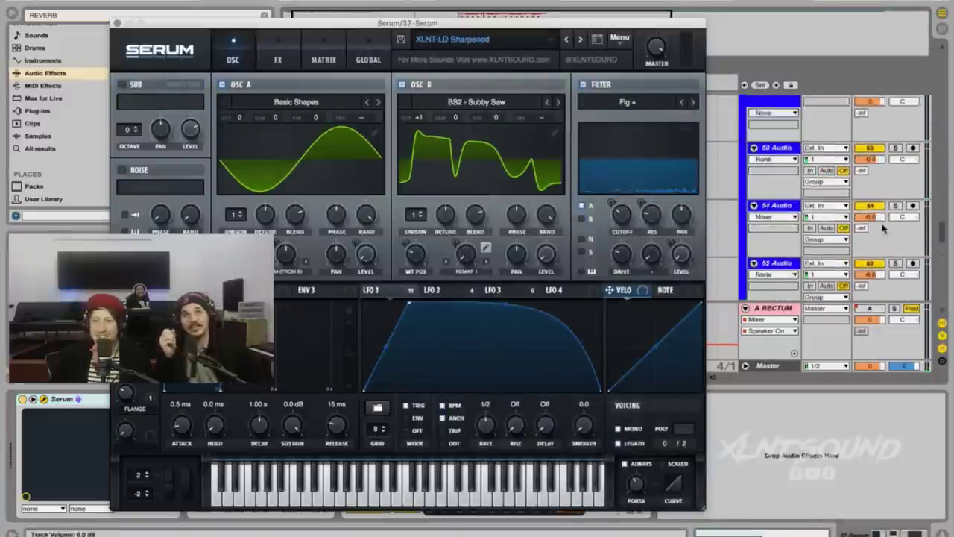
scroll(883, 229, "up", 12)
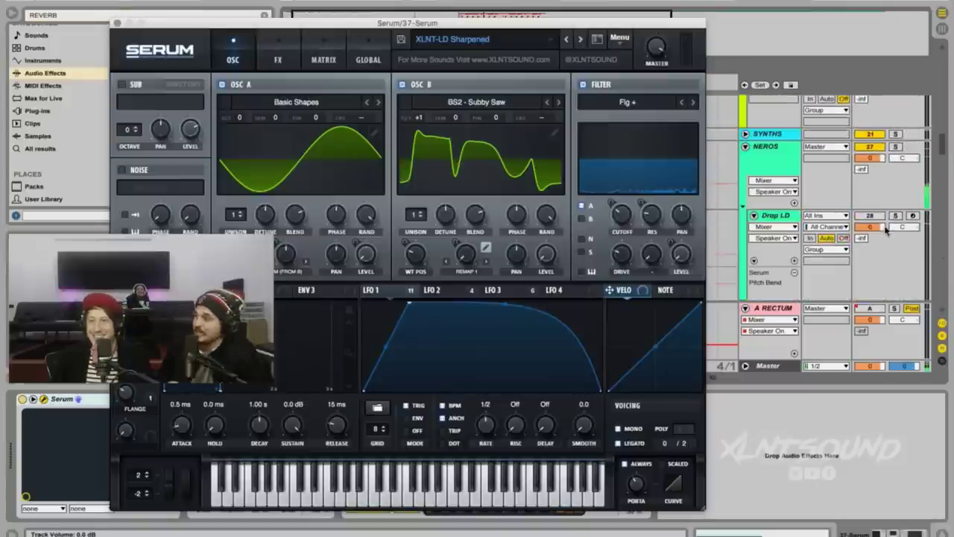
scroll(840, 173, "down", 5)
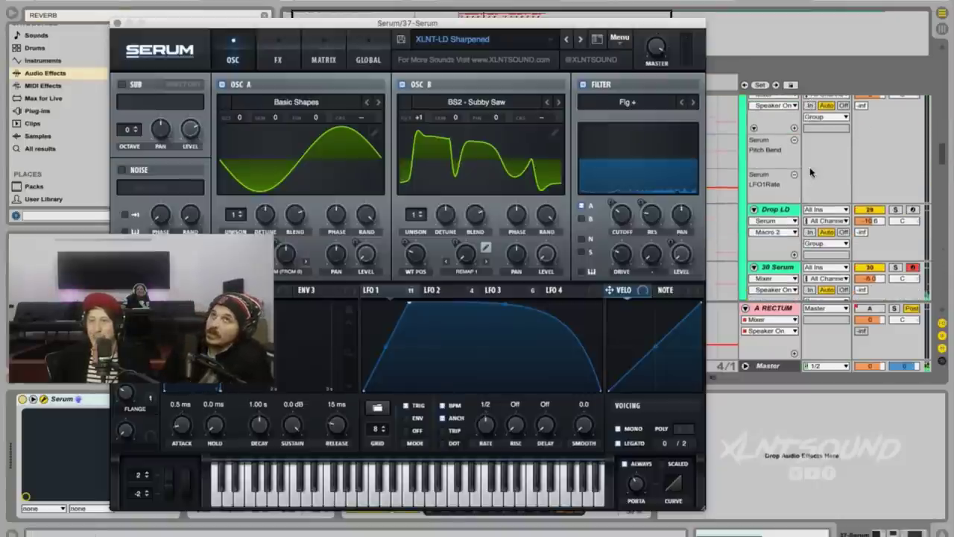
left_click(913, 245)
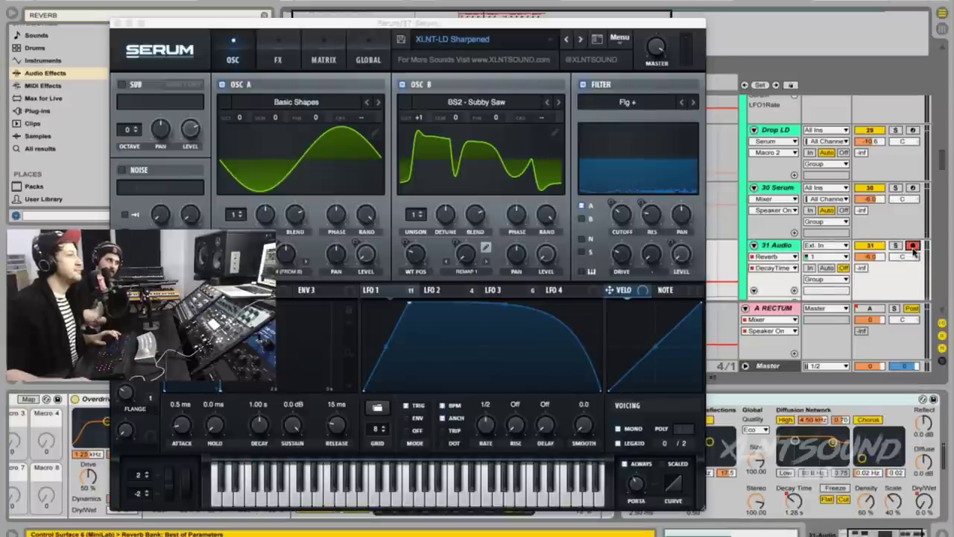
scroll(914, 253, "down", 3)
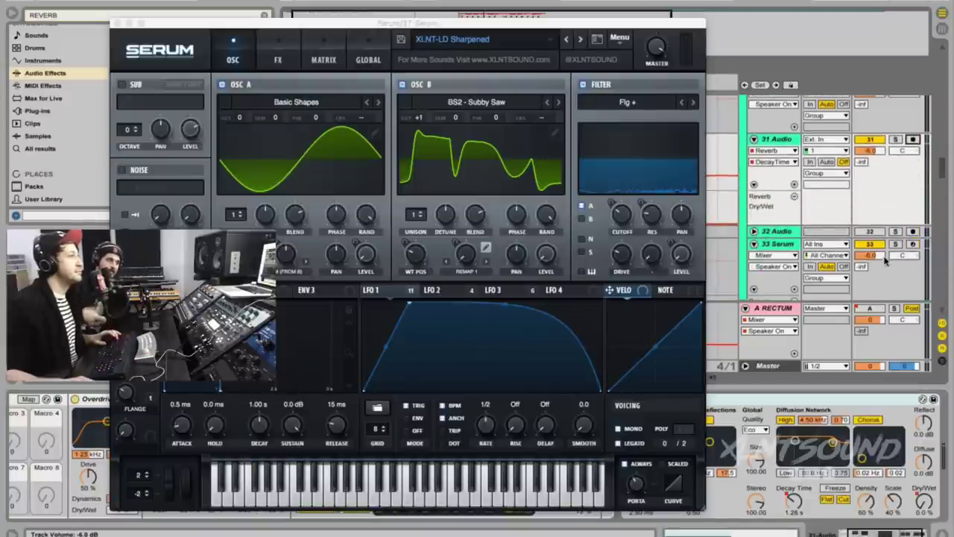
left_click(912, 244)
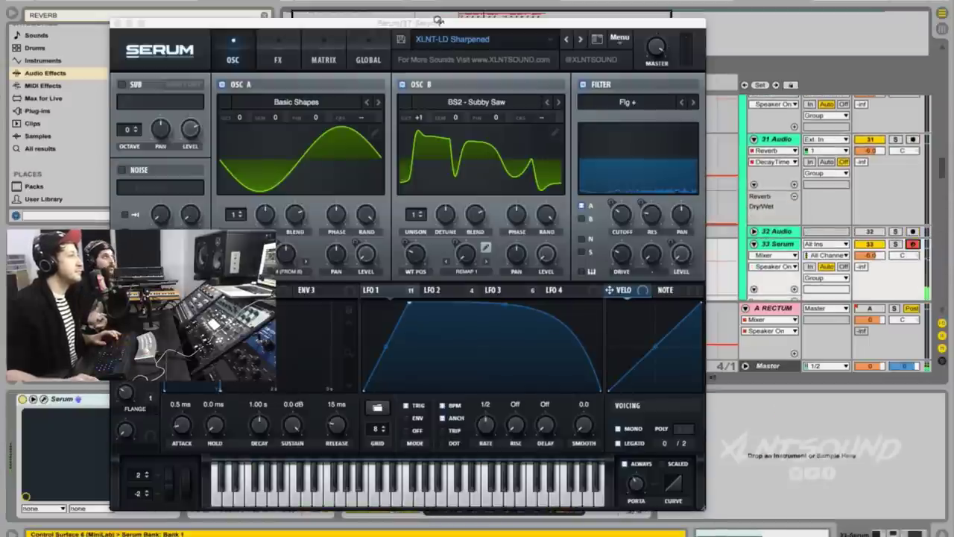
left_click_drag(439, 21, 596, 354)
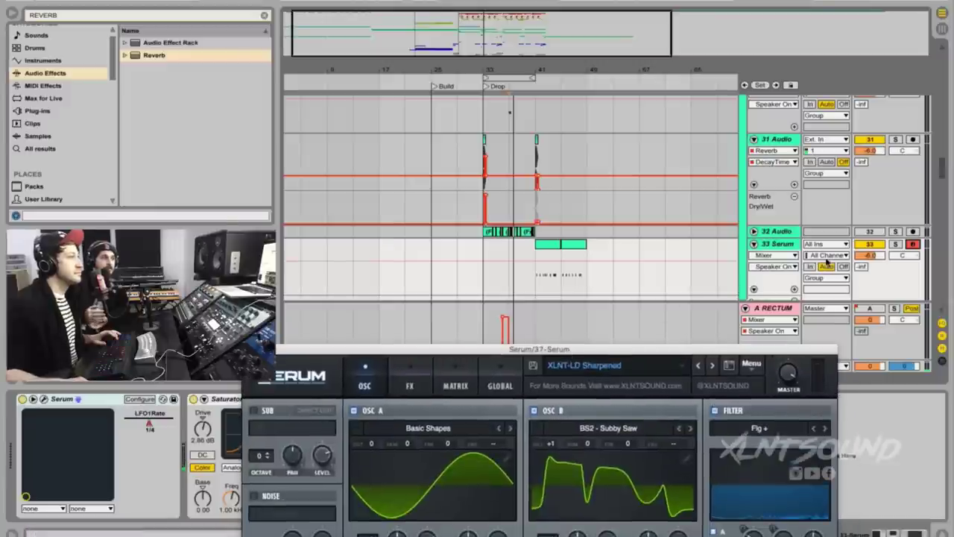
left_click(912, 246)
- Arm 37 Serum for live playing and move its Serum window so the full XLNT-LD Sharpened patch can be seen
scroll(705, 233, "down", 3)
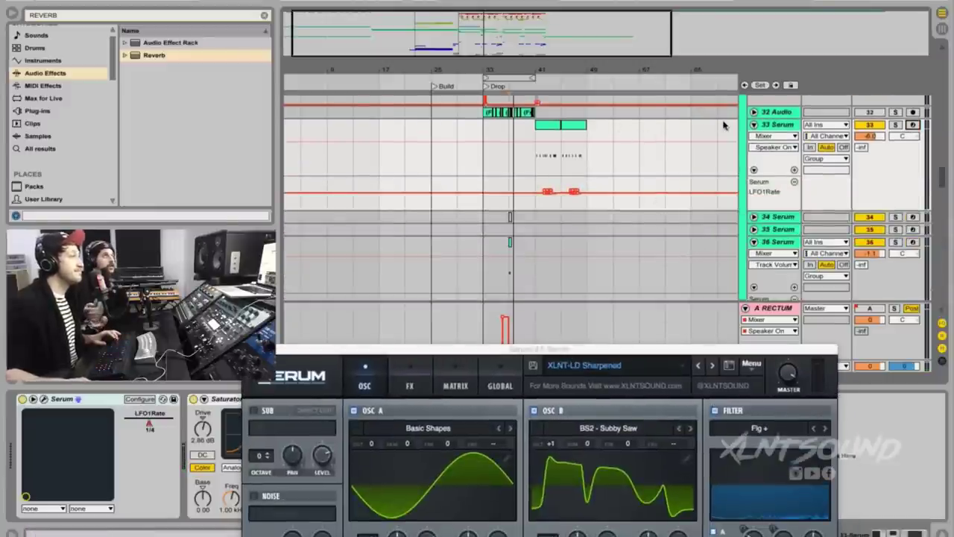
scroll(738, 173, "down", 6)
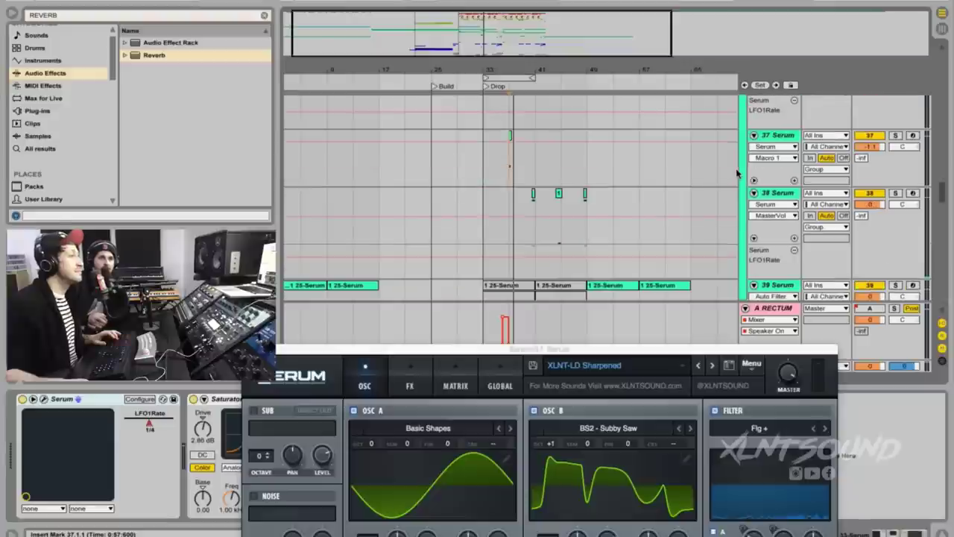
scroll(745, 175, "up", 3)
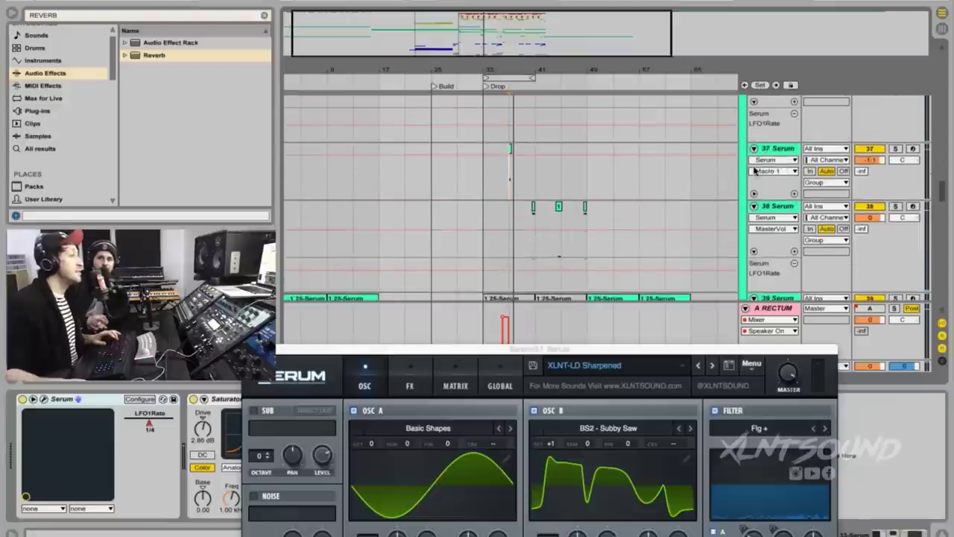
left_click(912, 207)
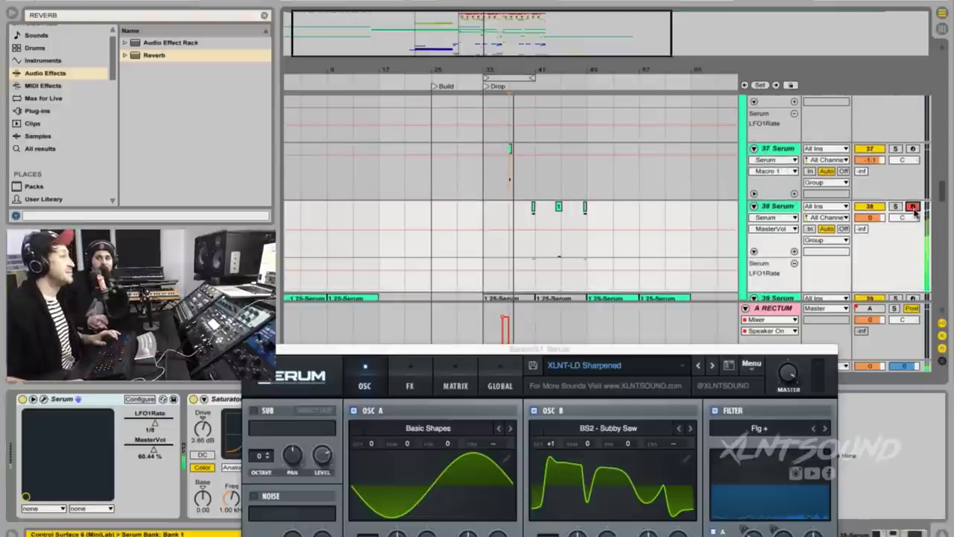
left_click_drag(657, 357, 621, 298)
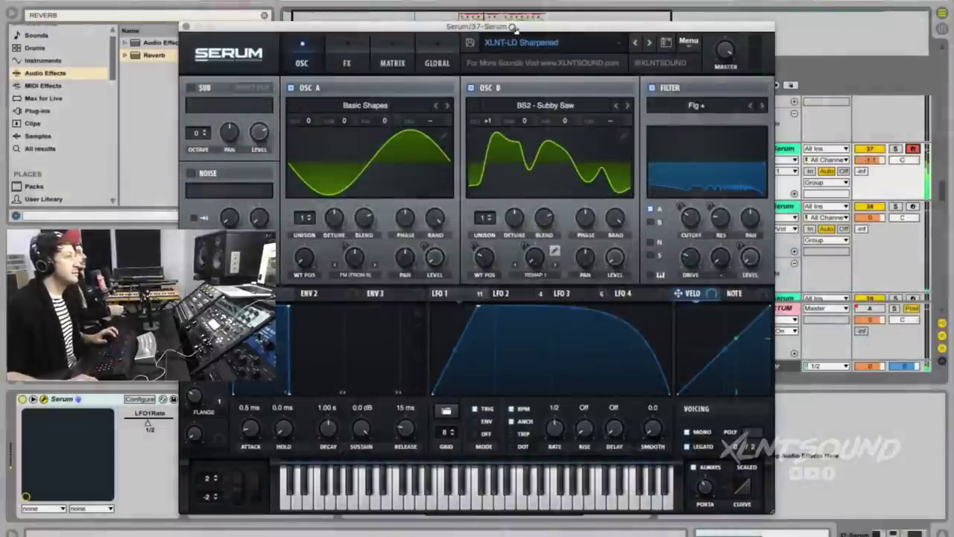
left_click_drag(514, 26, 700, 9)
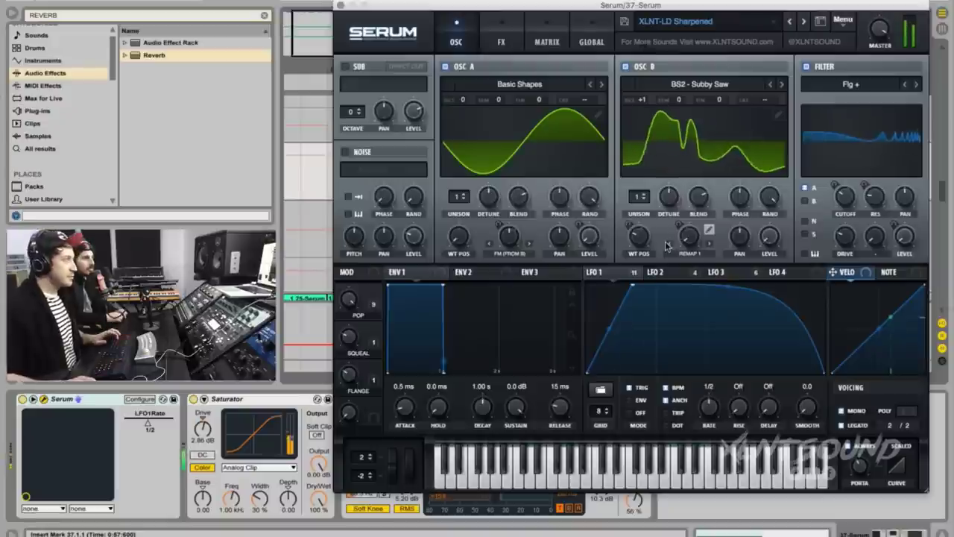
- Lower the computer keyboard's octave and move the Serum window down to uncover the arrangement
key("z")
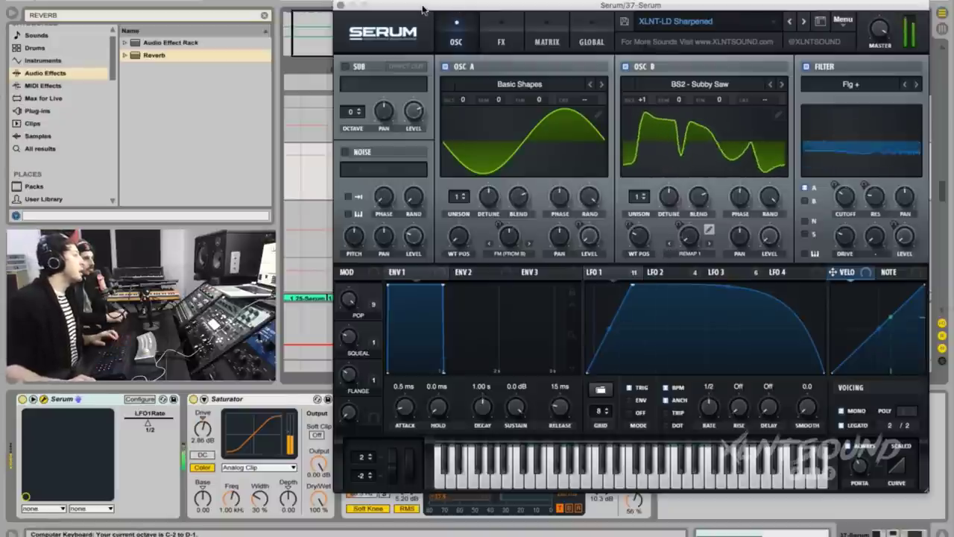
left_click_drag(455, 6, 427, 2)
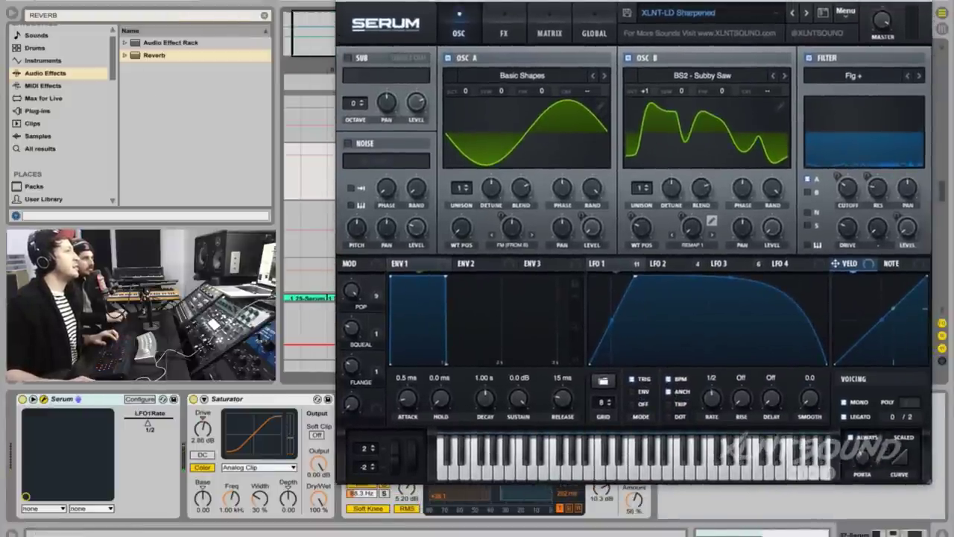
left_click_drag(407, 2, 410, 302)
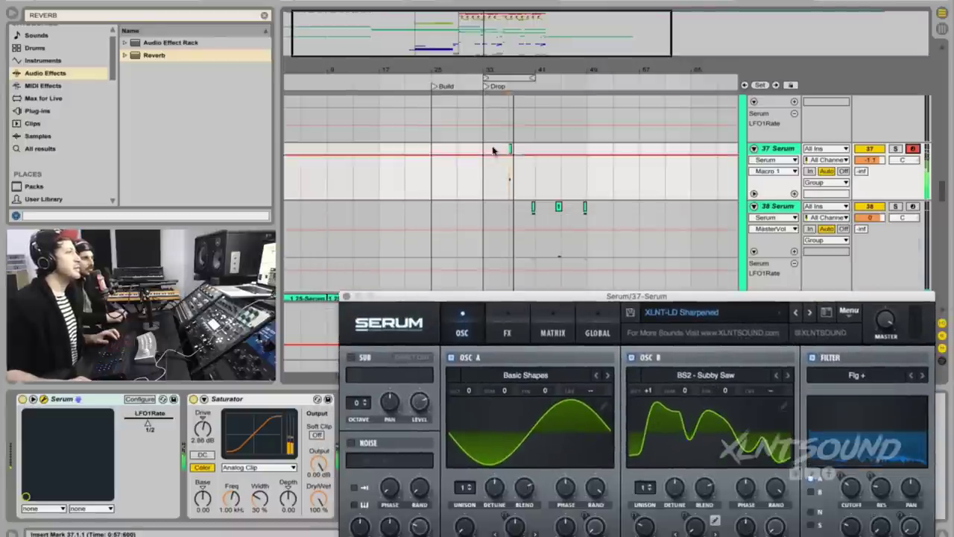
- Delete the copied short clip on 37 Serum by clearing the range from 37.1.1 to 41.1.1
left_click(506, 179)
scroll(514, 178, "right", 5)
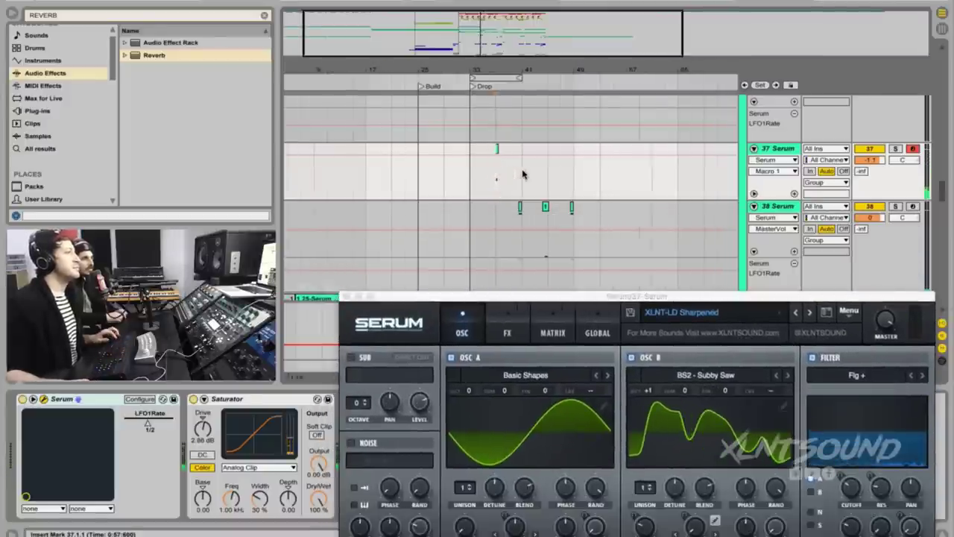
scroll(513, 183, "up", 1)
scroll(513, 183, "left", 3)
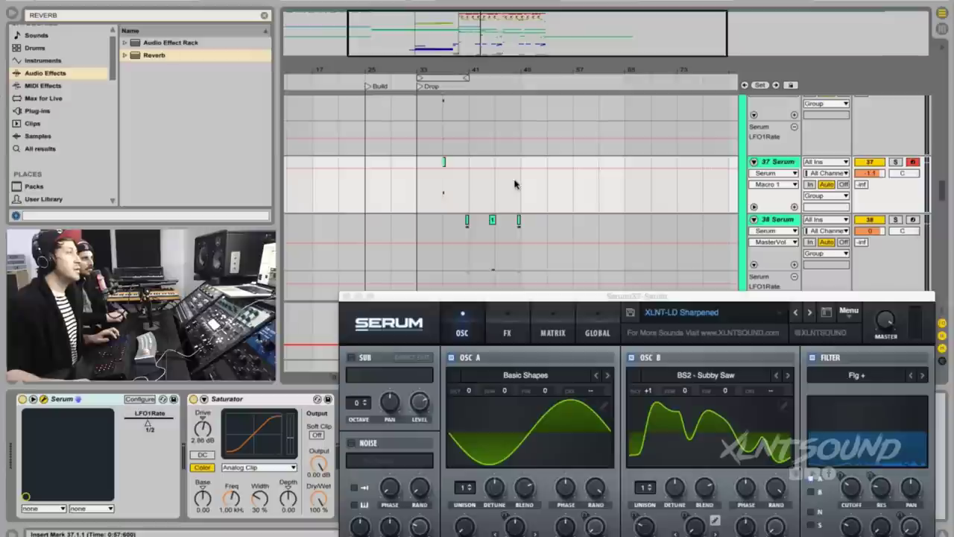
scroll(507, 190, "up", 3)
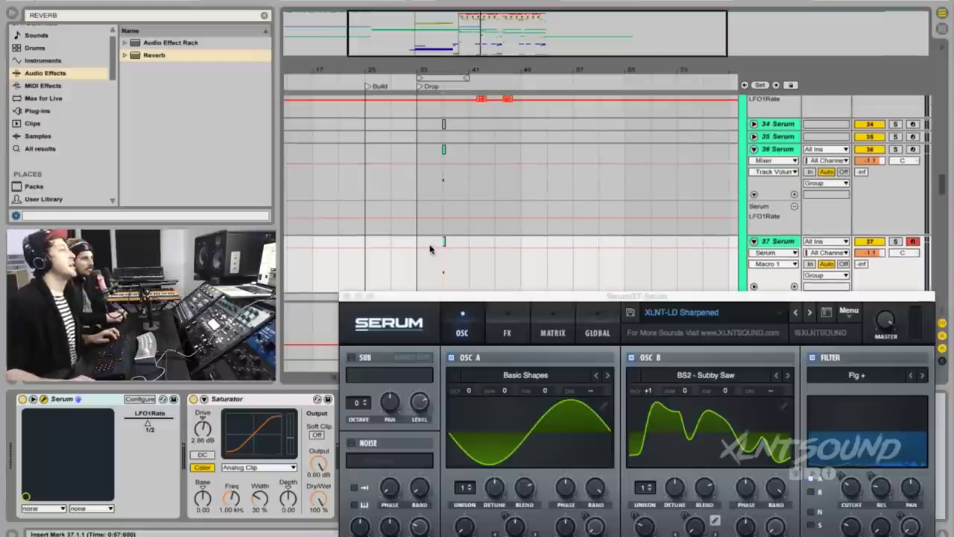
left_click(460, 259)
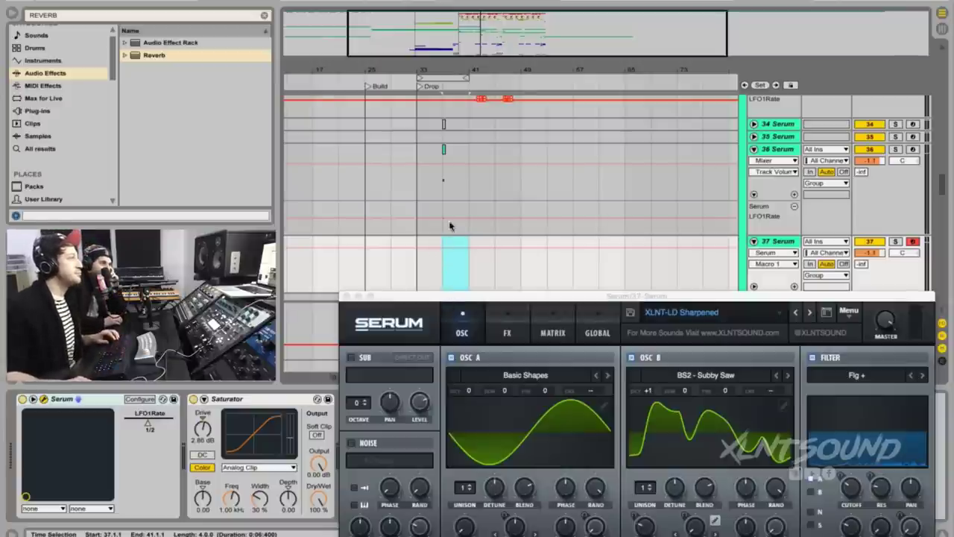
- Audition the XLNT-LD Sharpened patch an octave lower on the computer keyboard and close its Serum window
left_click_drag(491, 298, 488, 6)
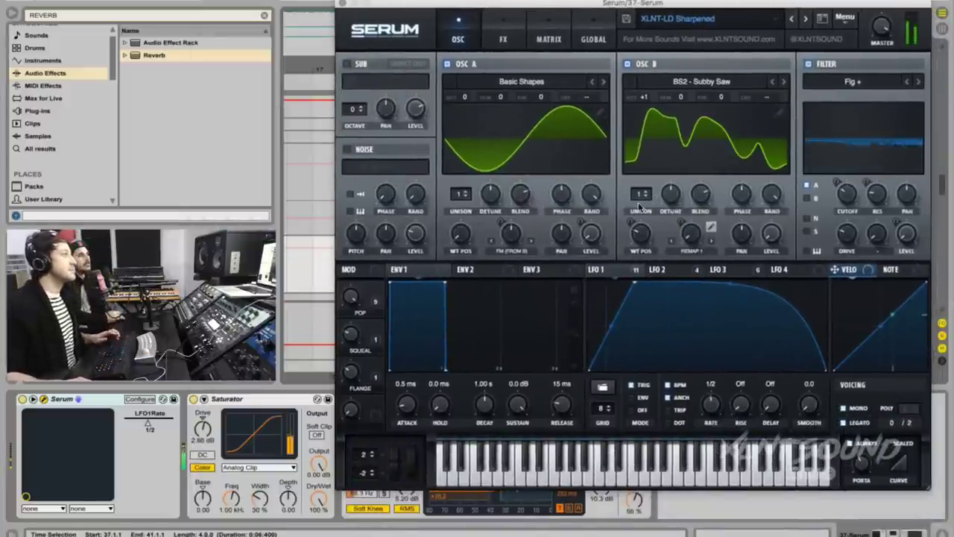
key("z")
left_click_drag(400, 9, 514, 107)
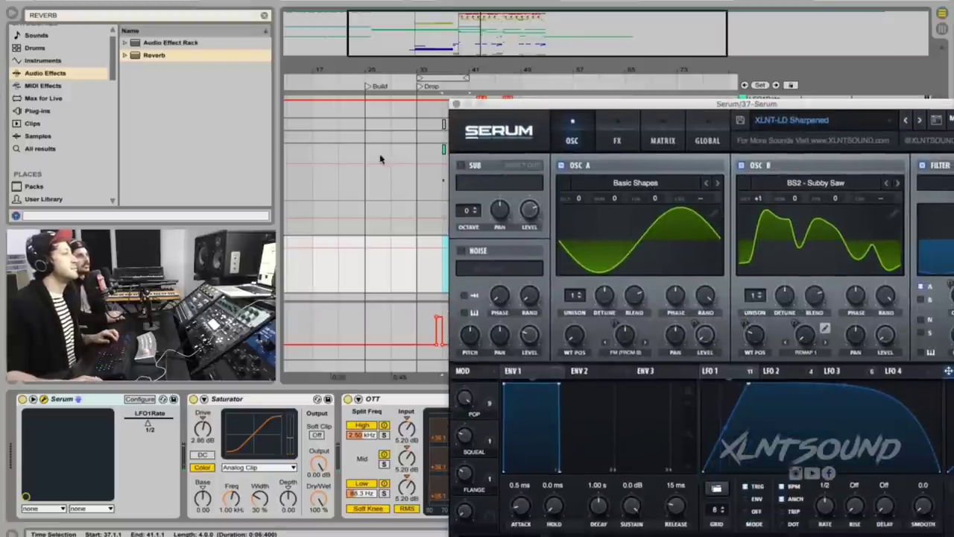
left_click(394, 151)
left_click_drag(490, 103, 350, 0)
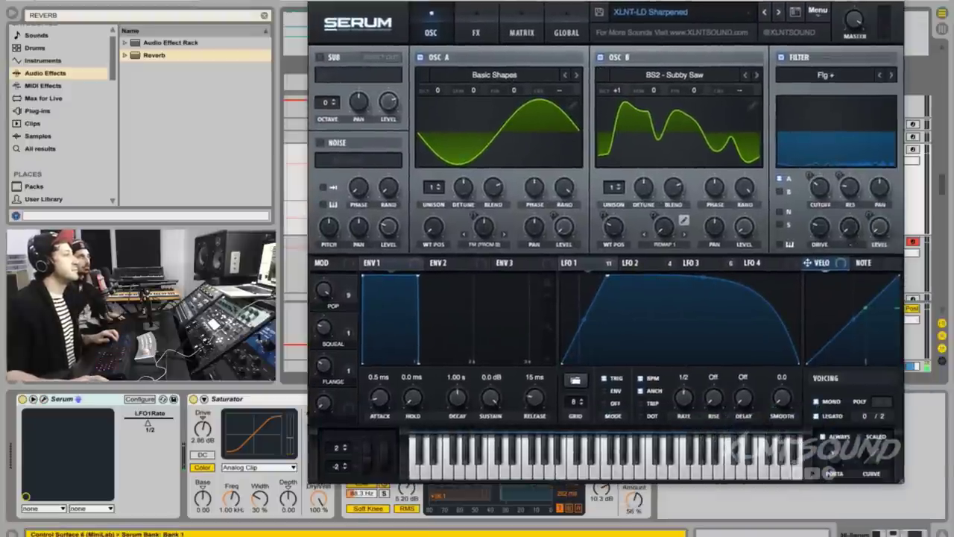
left_click(321, 2)
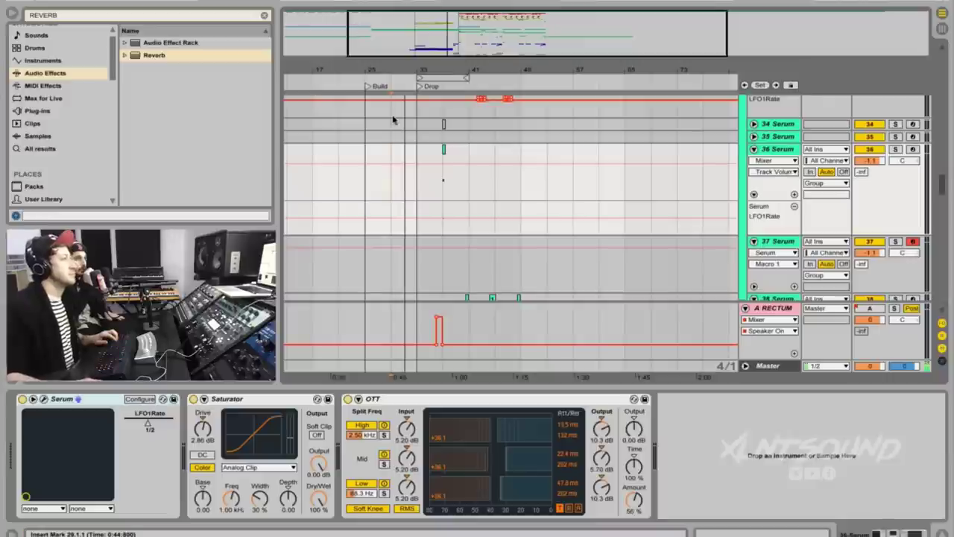
- Place the insert marker at 37.1.1 in the drop and open the Serum instrument on track 37
left_click_drag(427, 70, 445, 149)
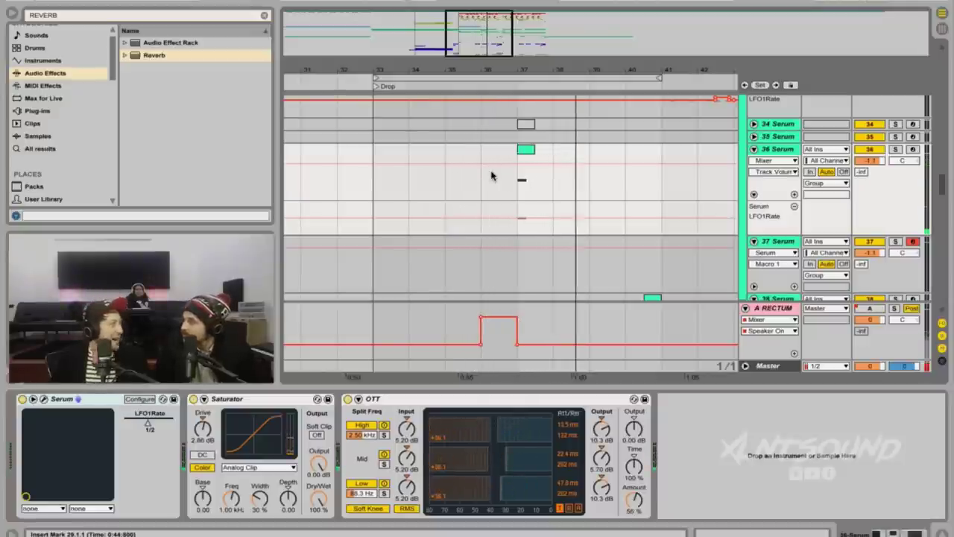
left_click(519, 182)
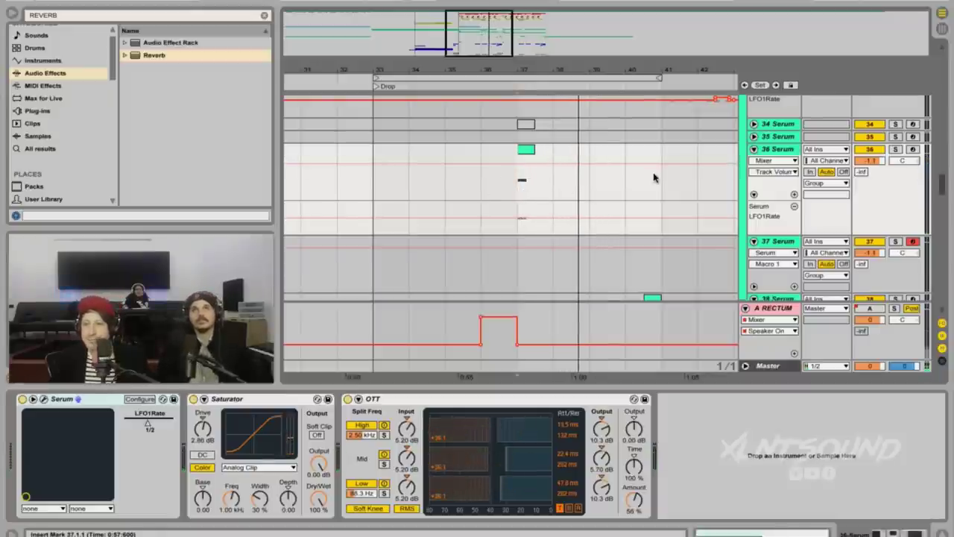
scroll(708, 197, "down", 1)
left_click(776, 216)
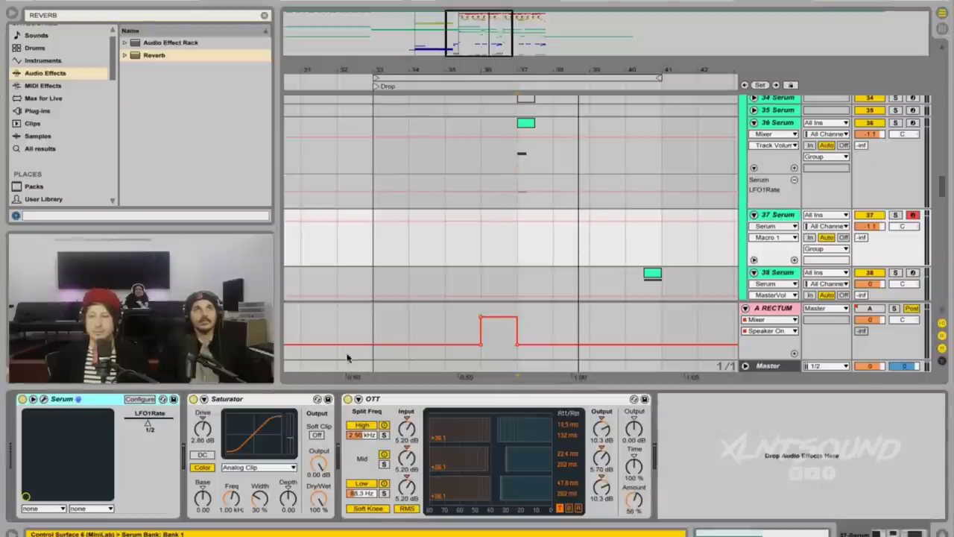
left_click(44, 400)
- Load XLNT-FX Downer from XLNTSOUND-Cartel Serum Presets and switch to the following preset, XLNT-FX Lazer
left_click(700, 6)
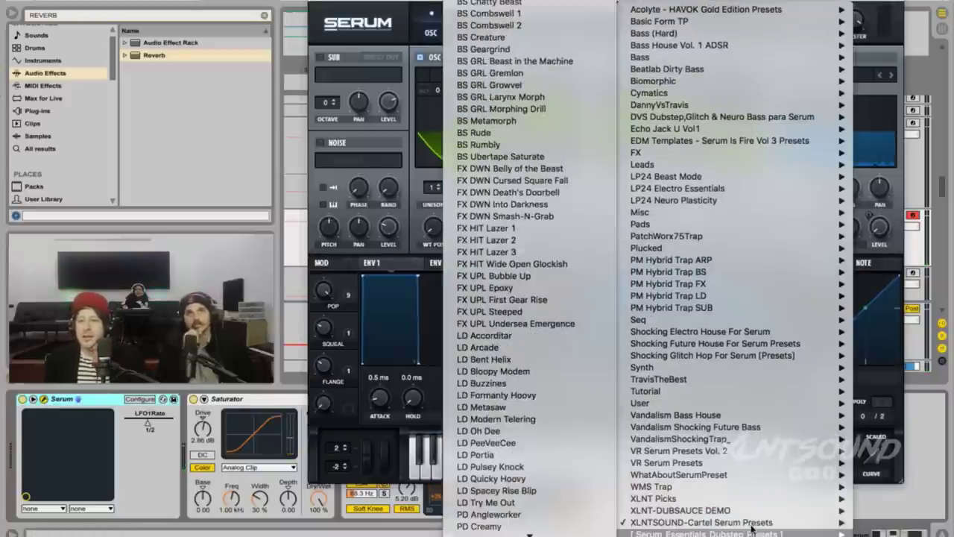
mouse_move(701, 522)
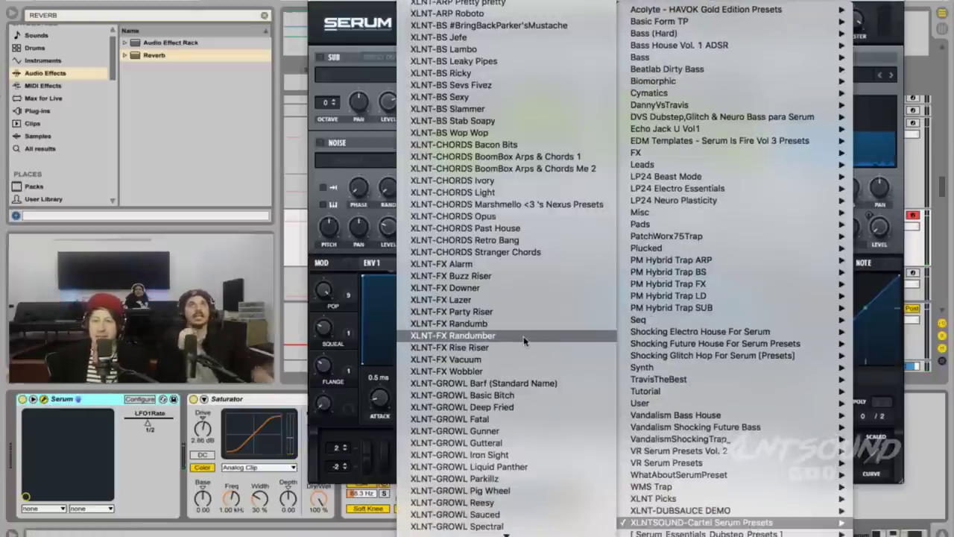
left_click(515, 288)
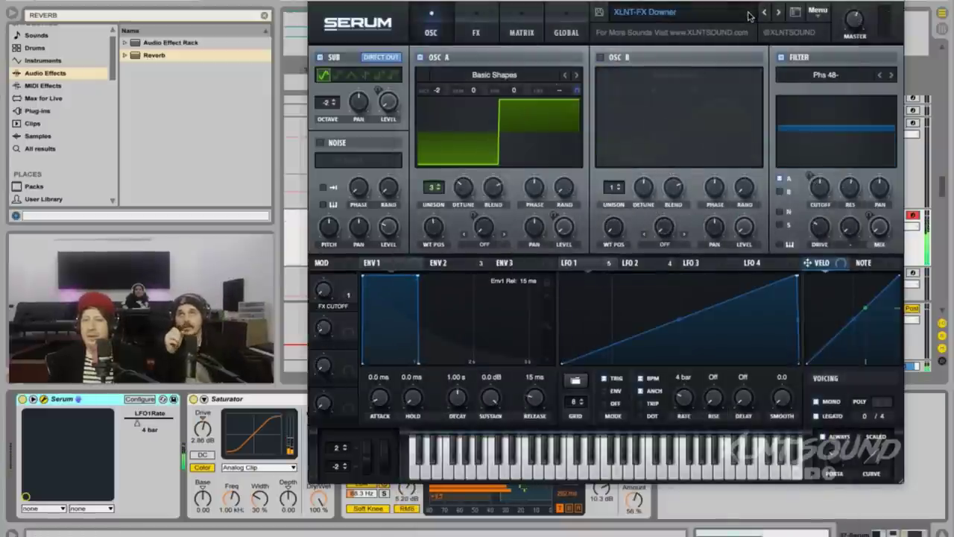
left_click(777, 13)
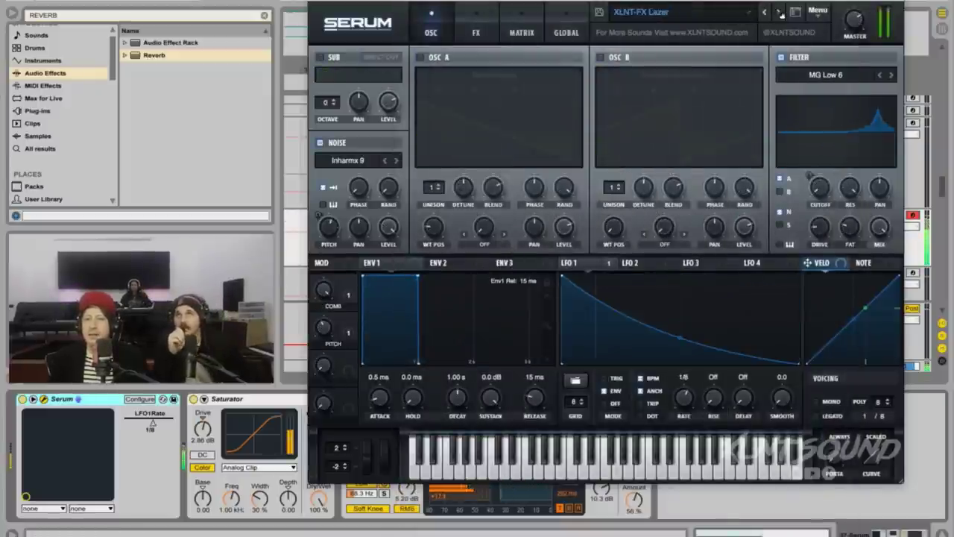
- Uncover the arrangement and play the drop from 33.1.1 to find where the Lazer sound should go
mouse_move(672, 1)
left_mouse_down()
mouse_move(618, 216)
mouse_move(639, 79)
mouse_move(645, 319)
mouse_move(655, 318)
left_mouse_up()
left_click(523, 246)
key("space")
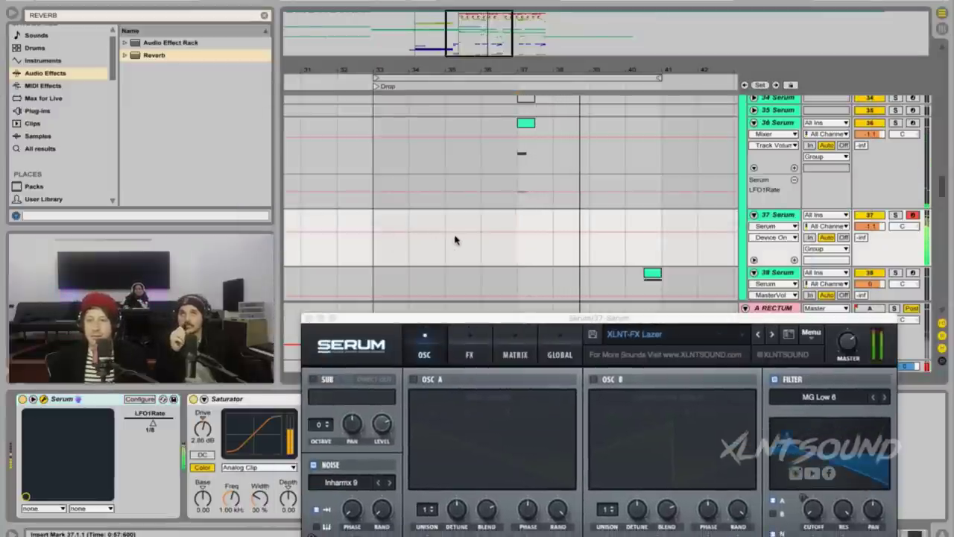
key("space")
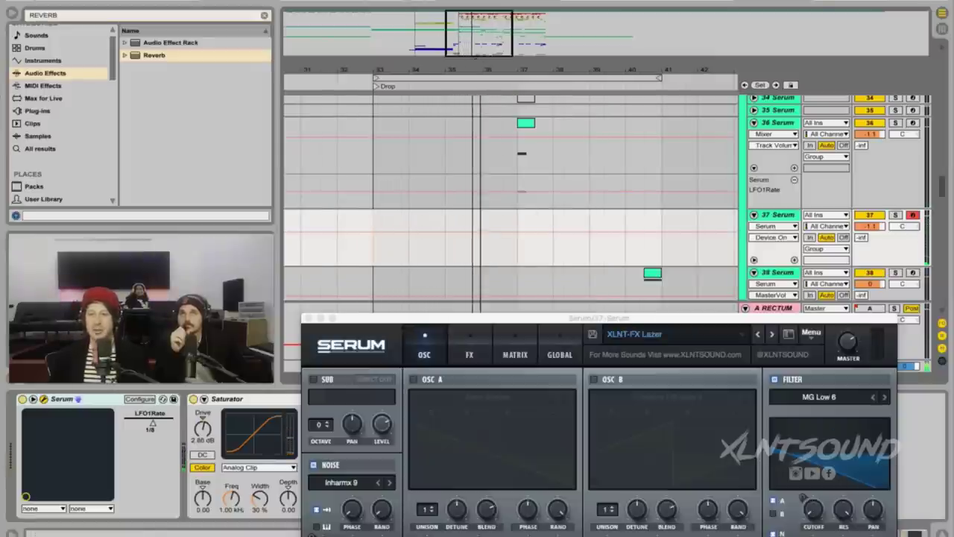
left_click_drag(448, 43, 454, 73)
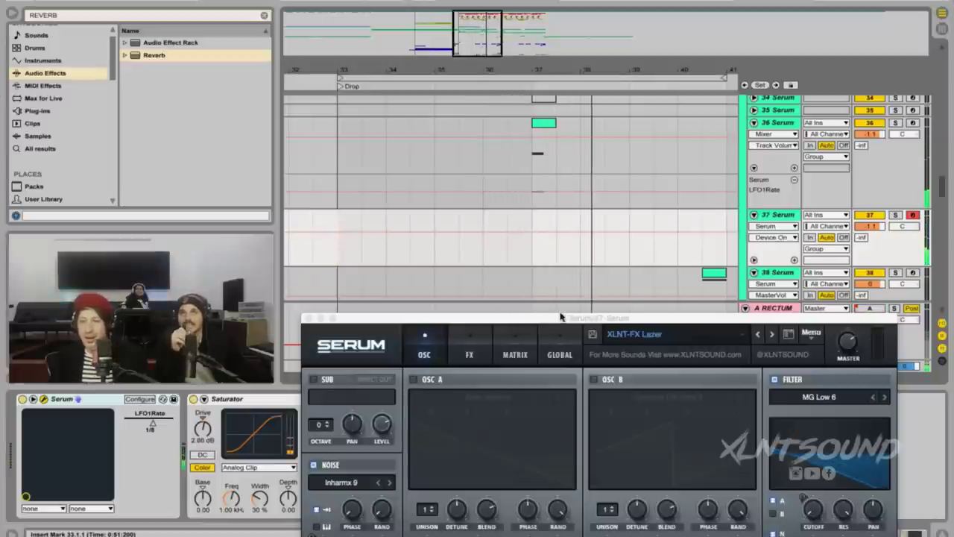
- Insert a MIDI clip on 37 Serum from 37.1.1 to 37.3.1 and open it for note editing
left_click_drag(562, 319, 550, 300)
left_click_drag(532, 252, 560, 250)
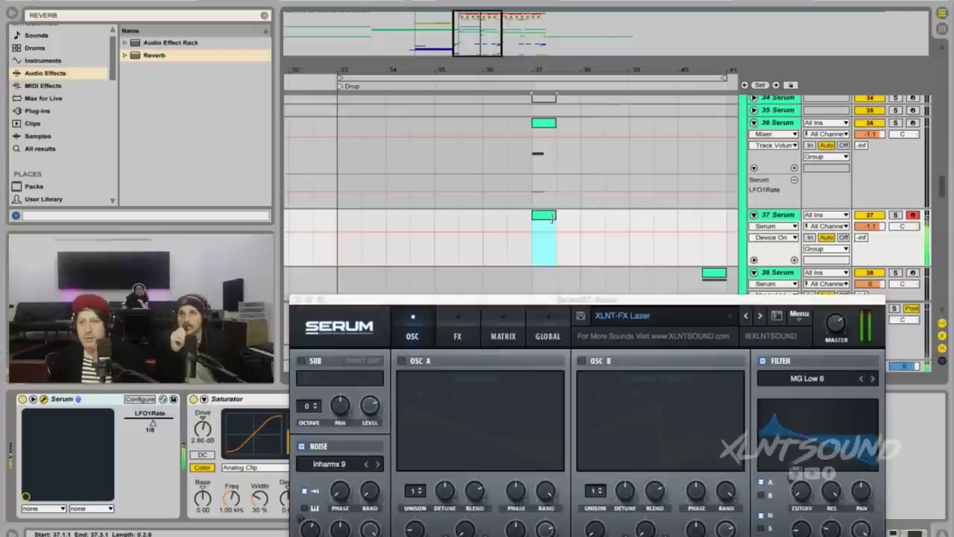
double_click(543, 216)
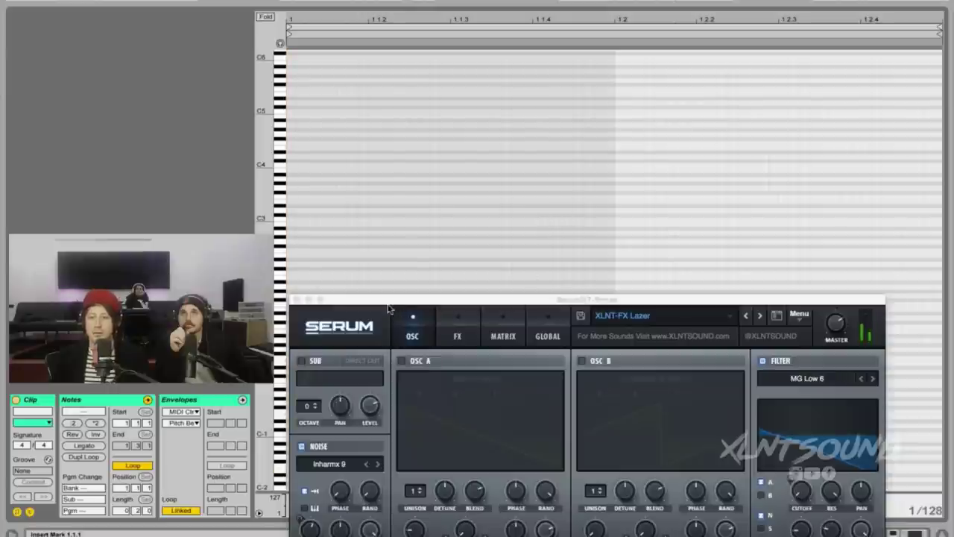
left_click_drag(395, 302, 596, 333)
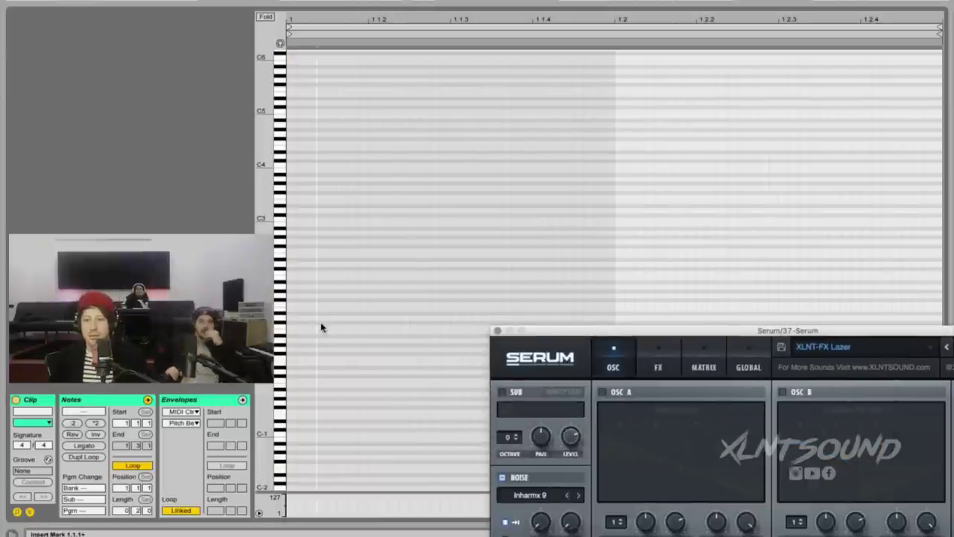
- Draw an E-2 note from the clip's start to just past 1.1.4
left_click(320, 433)
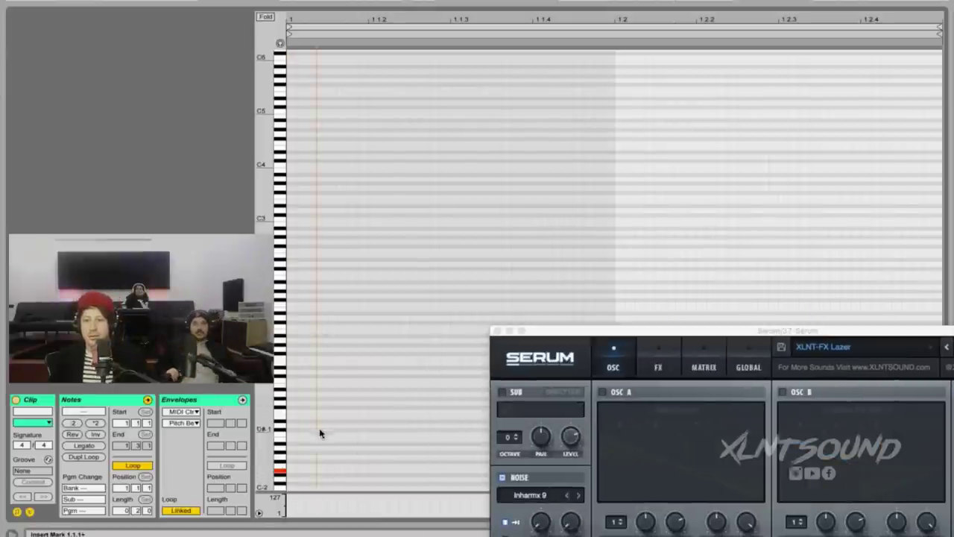
left_click(293, 474)
left_click_drag(291, 469, 563, 441)
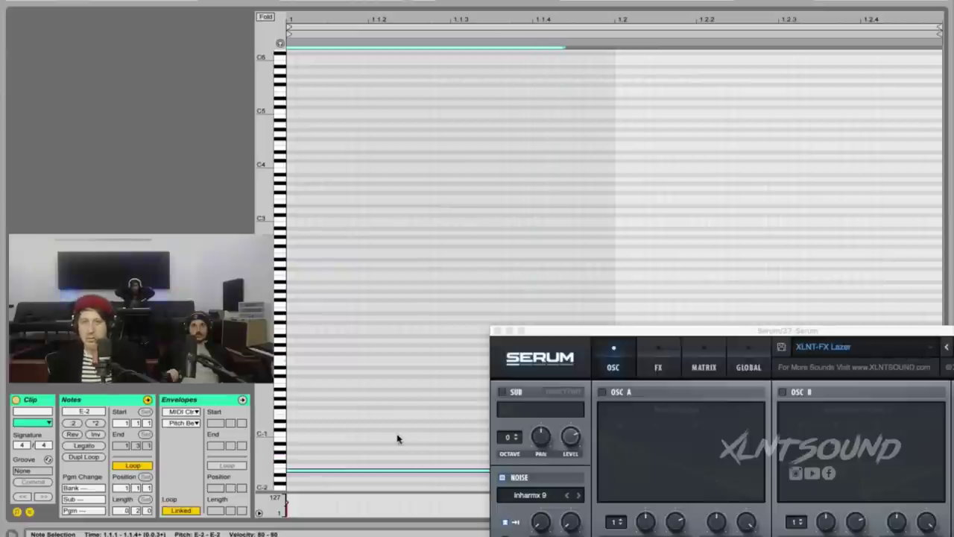
- Transpose the note up to G#0 and play the clip in the arrangement
key("Up")
key("Up")
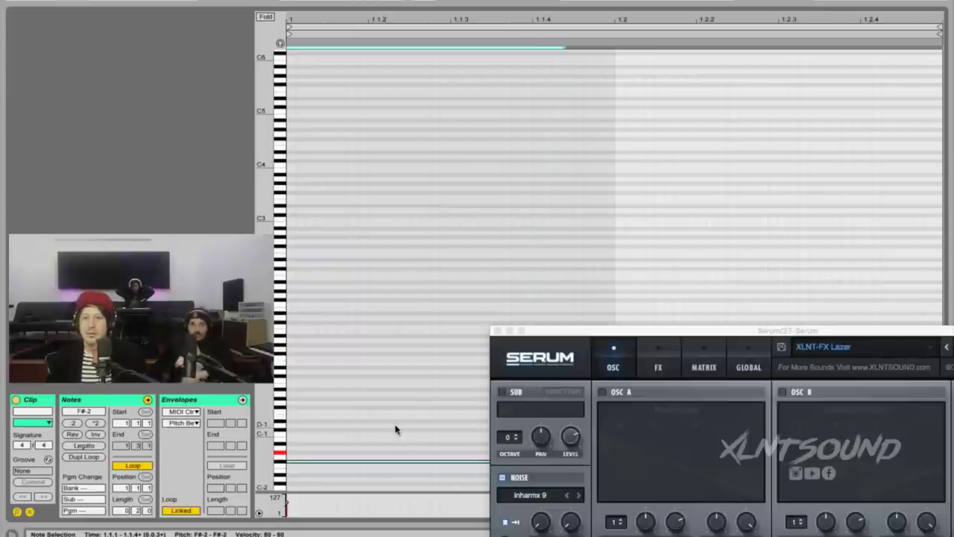
key("Up")
key("Up")
key("shift+Up")
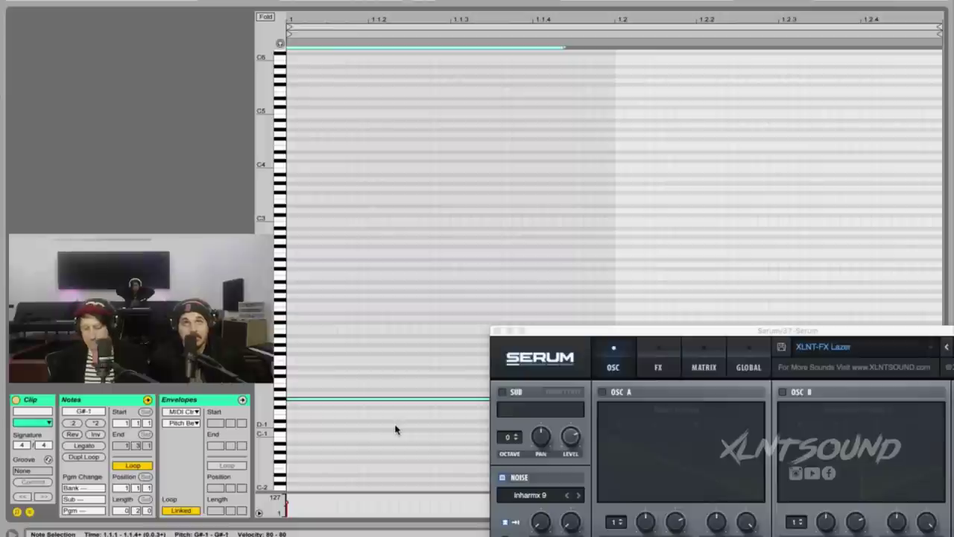
key("shift+Up")
key("space")
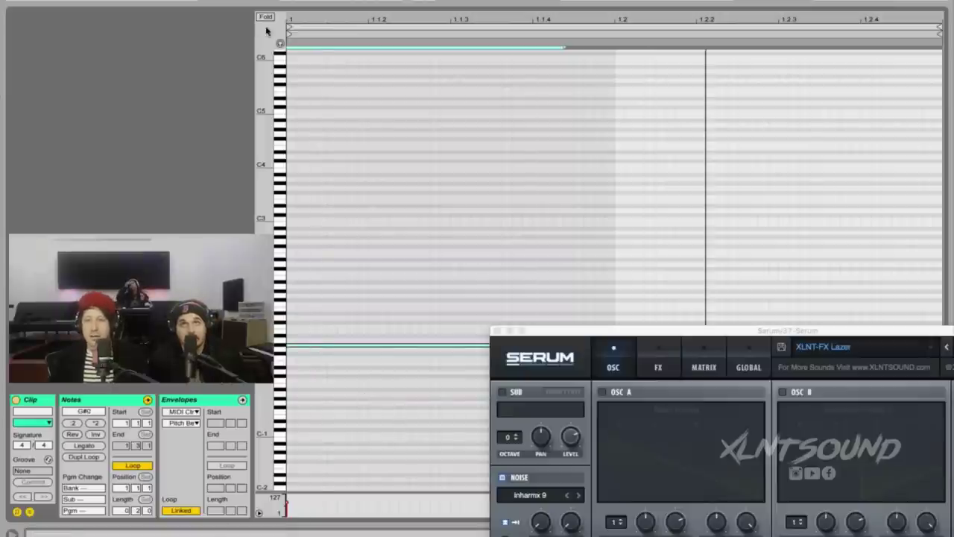
- Turn on note preview in the MIDI editor and close the XLNT-FX Lazer Serum window
left_click_drag(364, 219, 468, 490)
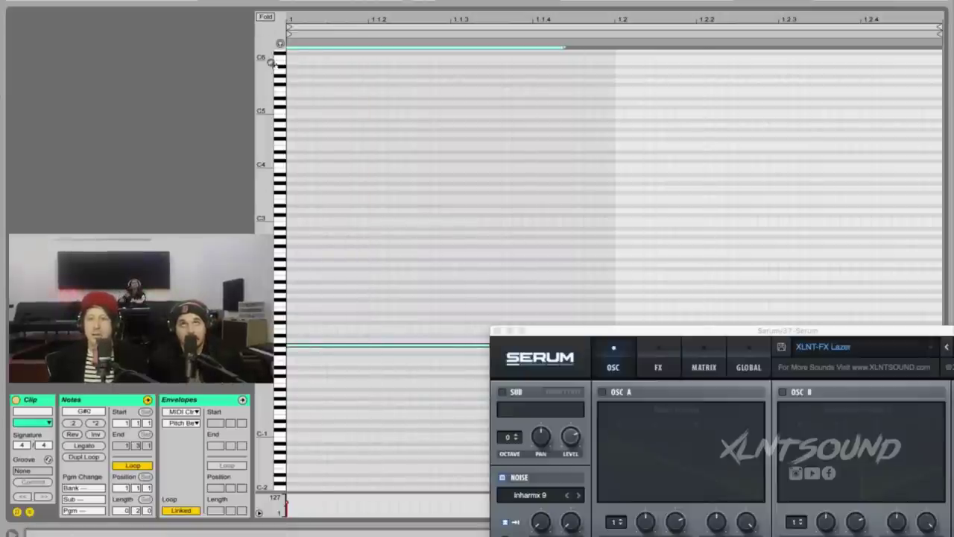
left_click_drag(375, 139, 450, 345)
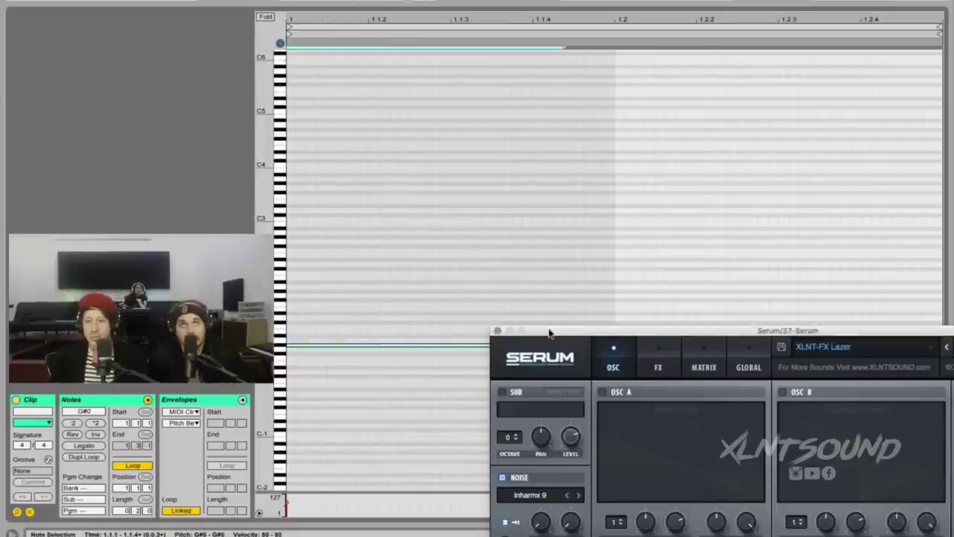
left_click_drag(548, 332, 505, 68)
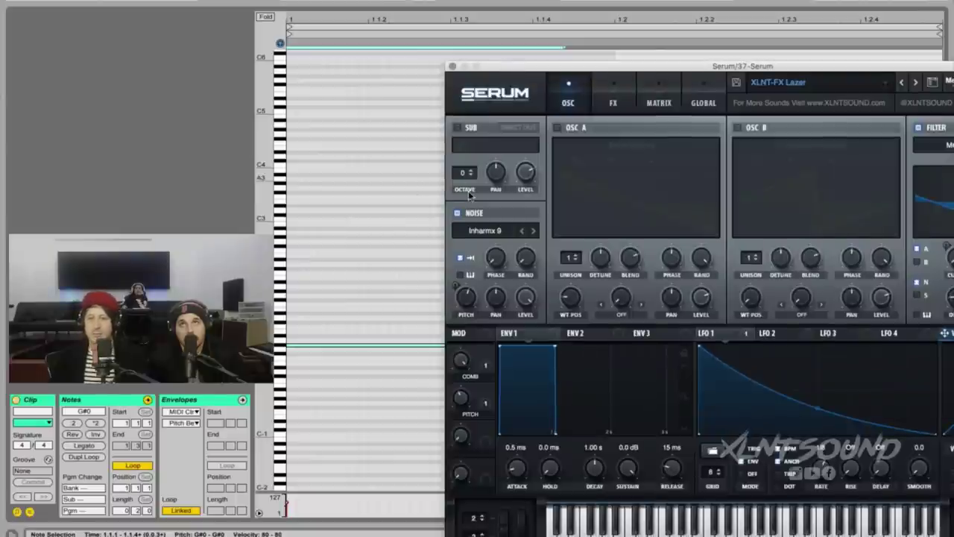
left_click_drag(388, 303, 381, 382)
left_click_drag(519, 66, 498, 58)
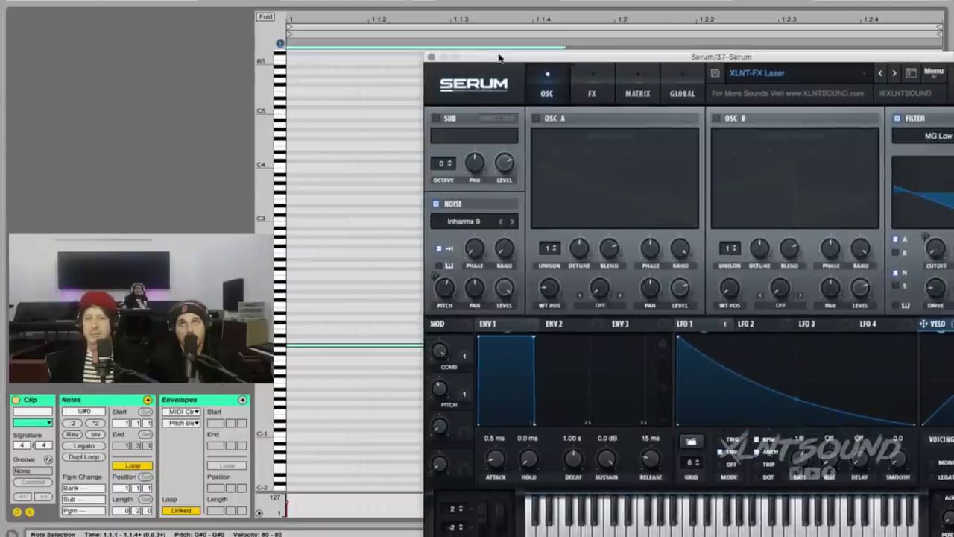
left_click(431, 58)
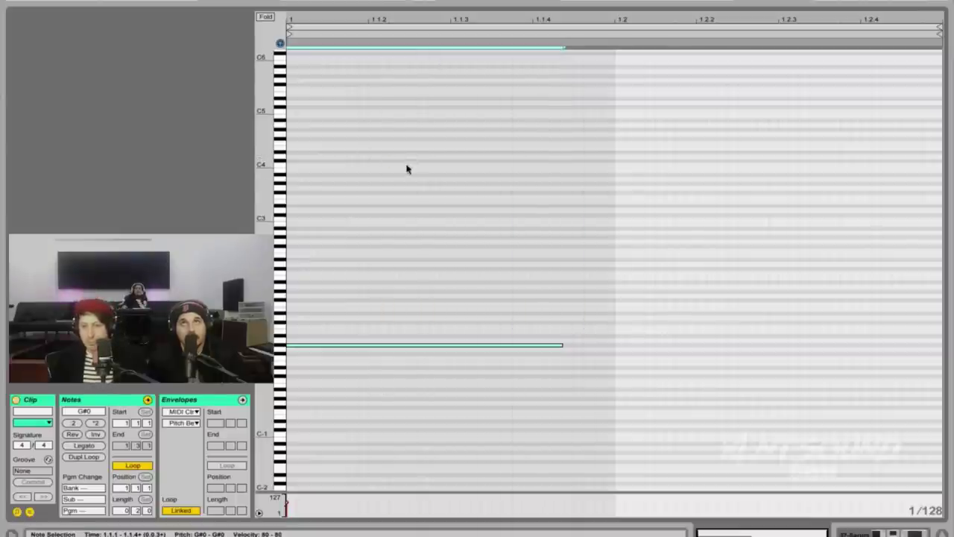
- Raise the clip's note three octaves to G#3
left_click_drag(407, 169, 445, 392)
key("shift+Up")
key("shift+Up")
key("shift+Up")
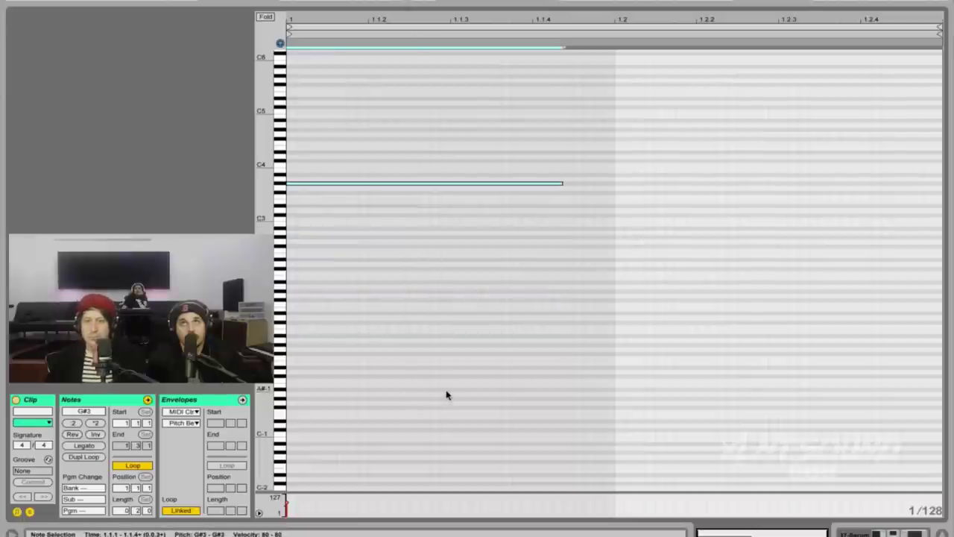
- Widen the note grid to 1/32, then move the G#3 note to 1.2.1 and make it end at 1.2.3
key("space")
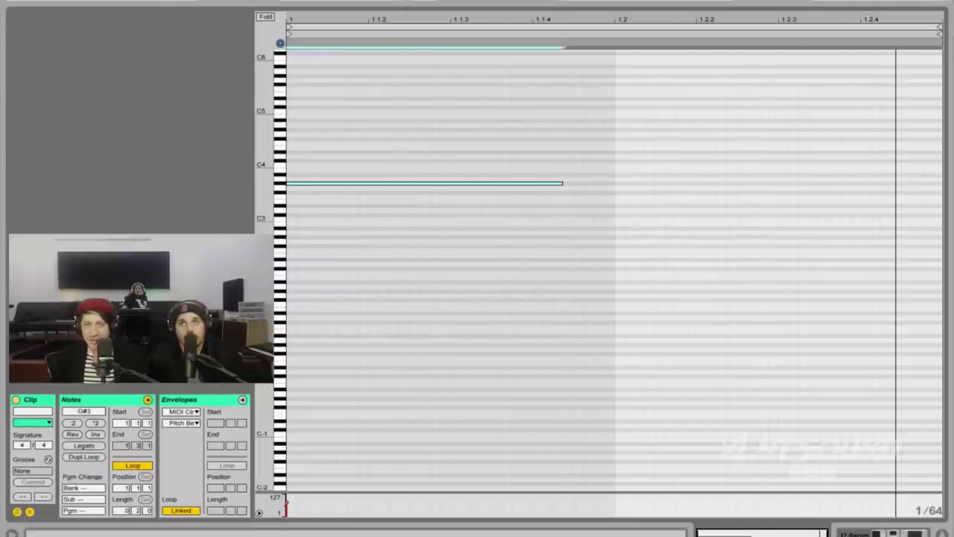
key("super+2")
left_click_drag(450, 75, 495, 287)
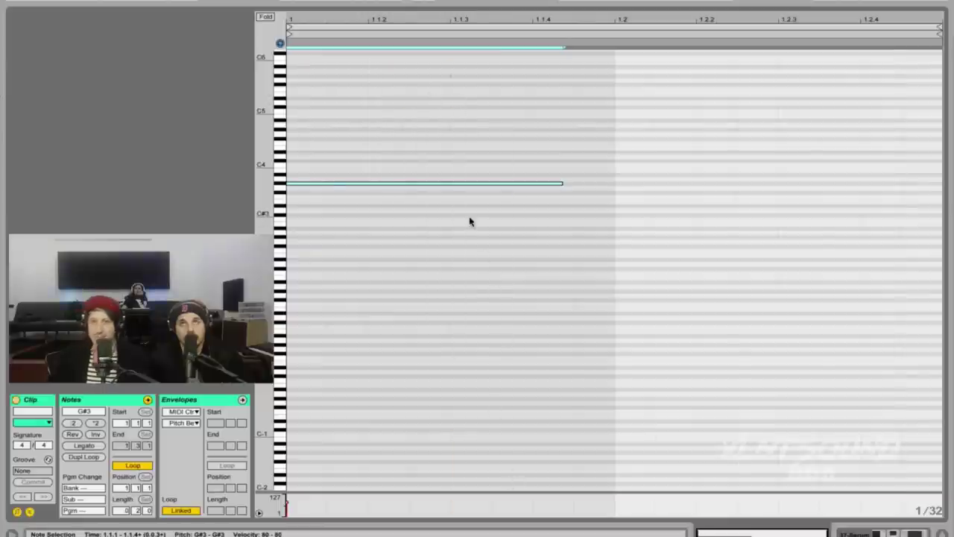
key("Right")
key("Right")
key("Right")
key("Right")
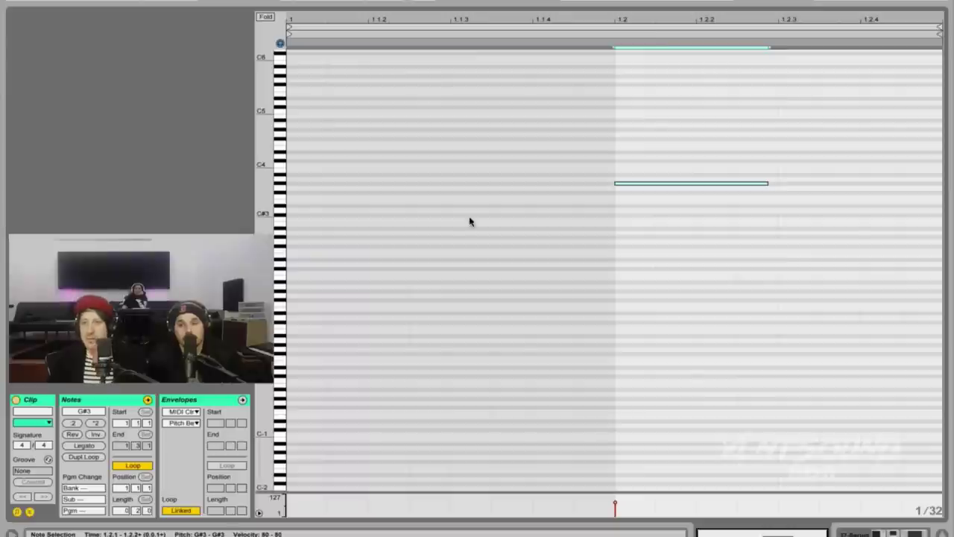
left_click_drag(767, 185, 781, 183)
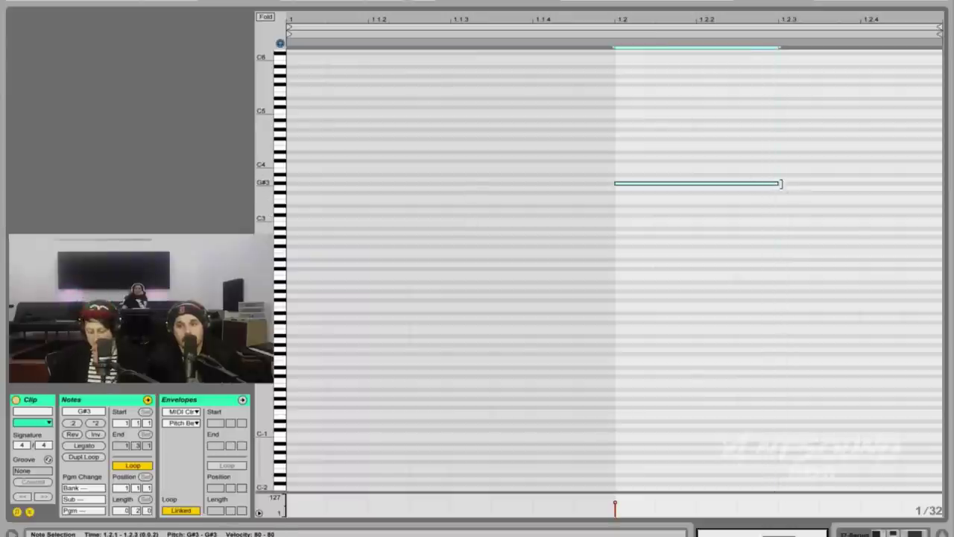
- Duplicate the G#3 note so the copy runs from 1.2.3 to the clip's end, and play the clip
key("ctrl+d")
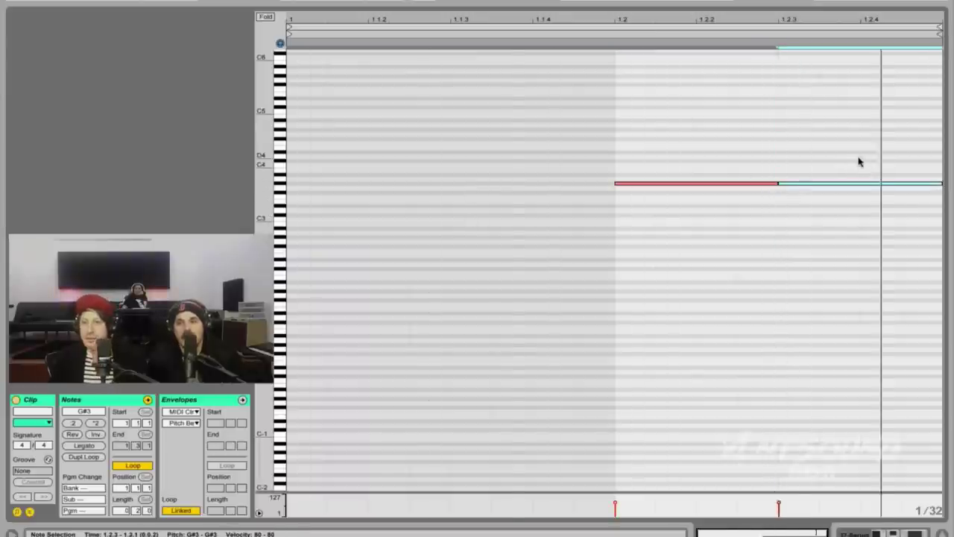
key("space")
key("Right")
key("space")
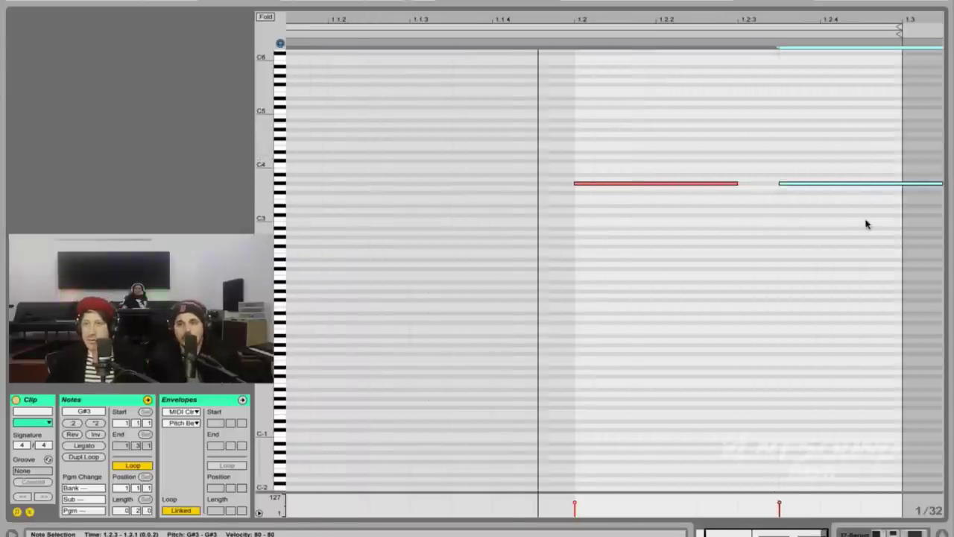
key("Left")
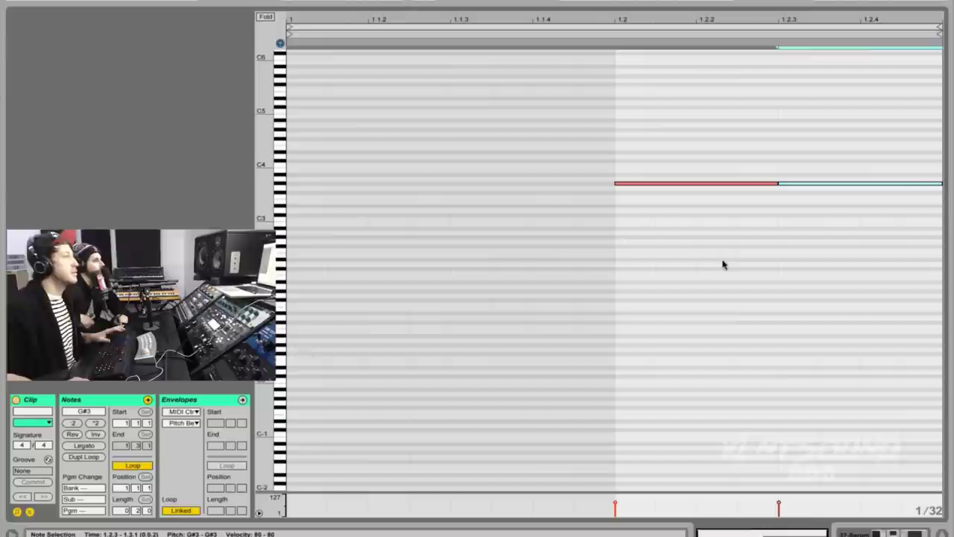
- Place a copy of the 1.2.1 note at the clip's start, running from 1.1.1 to 1.1.3
left_click_drag(687, 98, 716, 325)
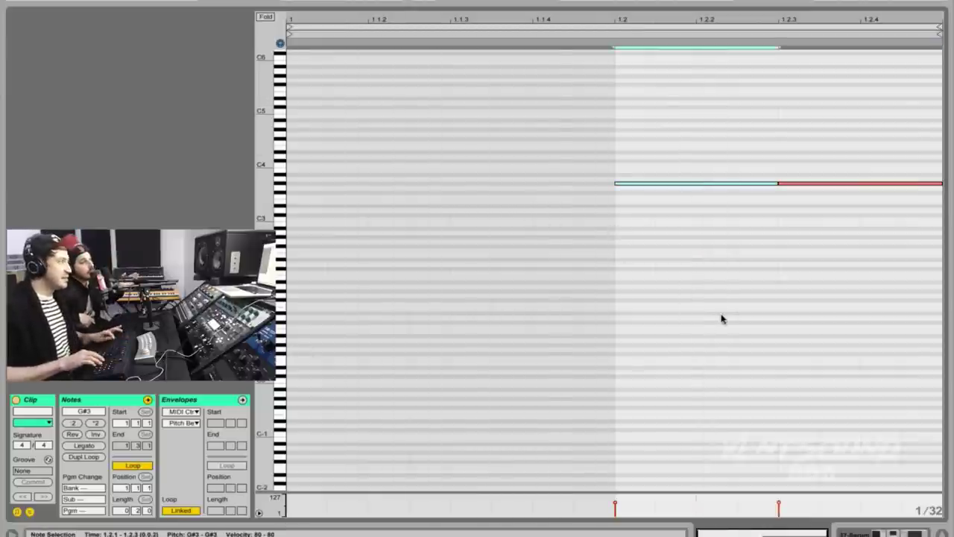
key("Left")
key("Left")
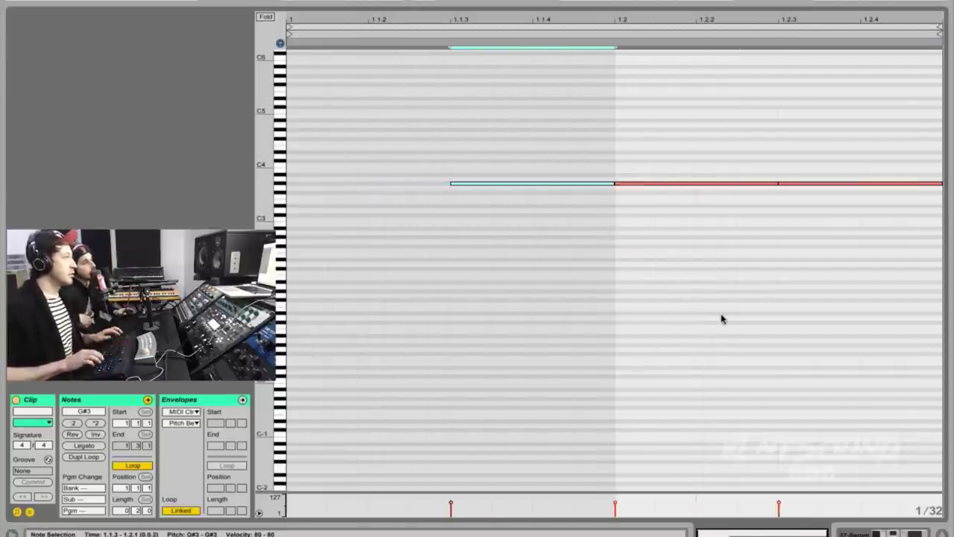
key("Left")
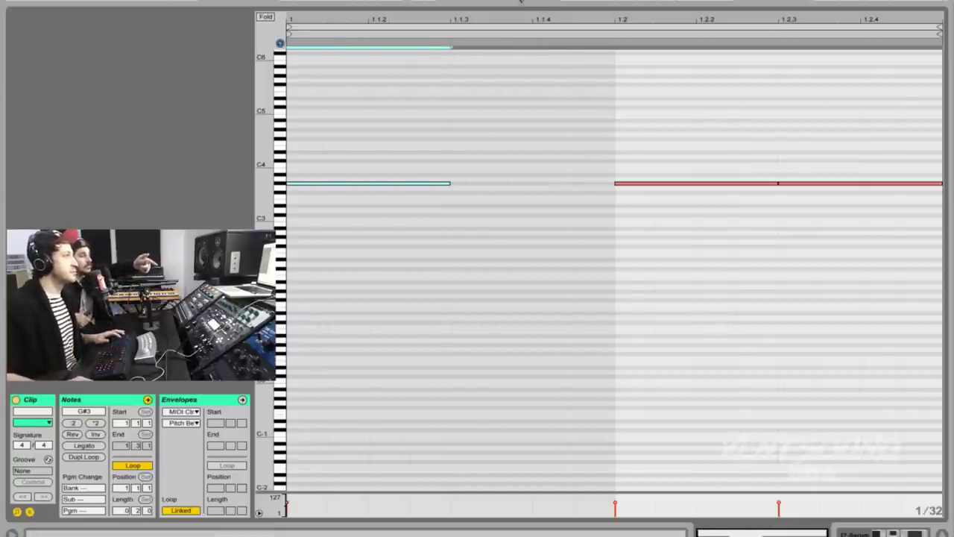
- Shrink the MIDI editor to show the arrangement and delete the 37 Serum clip's portion from 37.1.1 to 37.2.1
left_click_drag(520, 6, 570, 378)
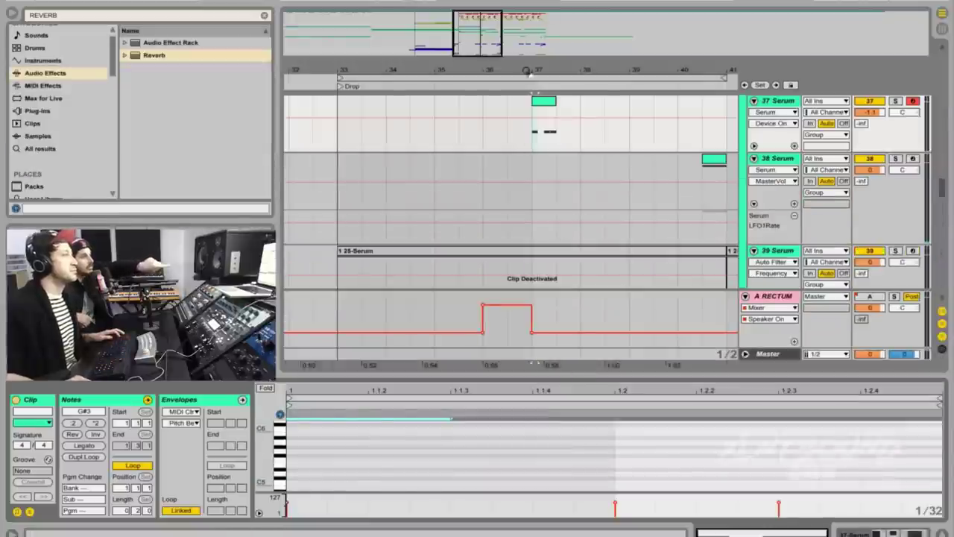
left_click_drag(526, 72, 527, 134)
left_click_drag(616, 145, 629, 146)
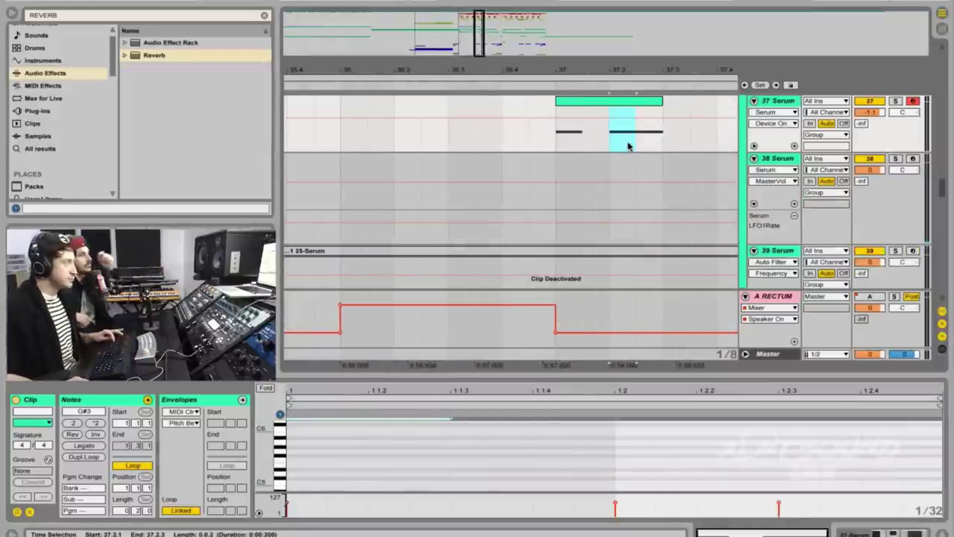
left_click(579, 106)
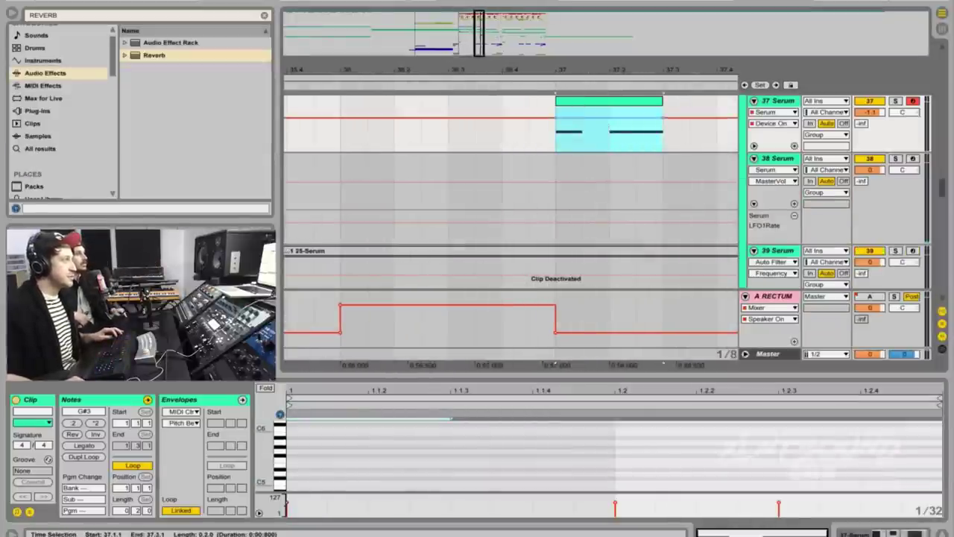
left_click_drag(603, 147, 565, 139)
key("Delete")
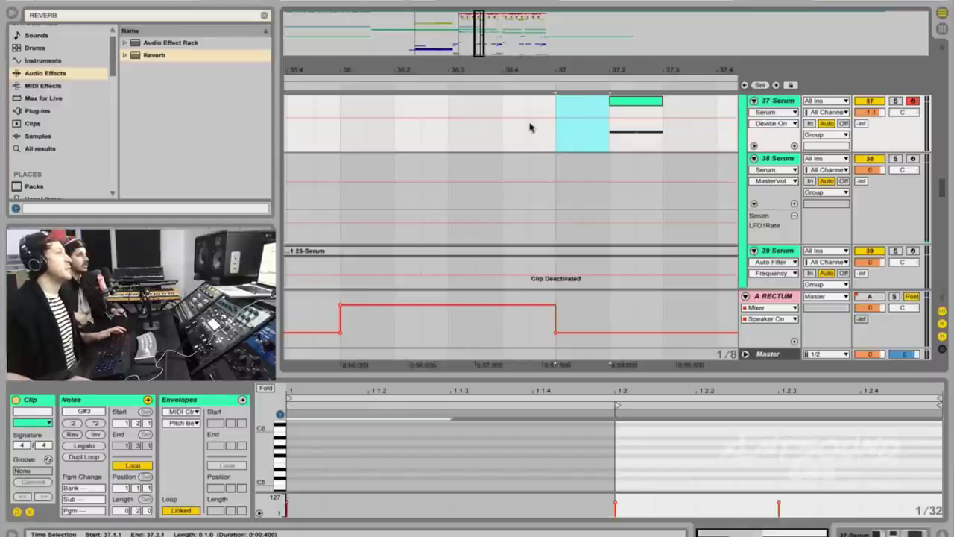
- Paste a copy of the short MIDI clip on the 37 Serum track and move it to end at bar 37
left_click(438, 133)
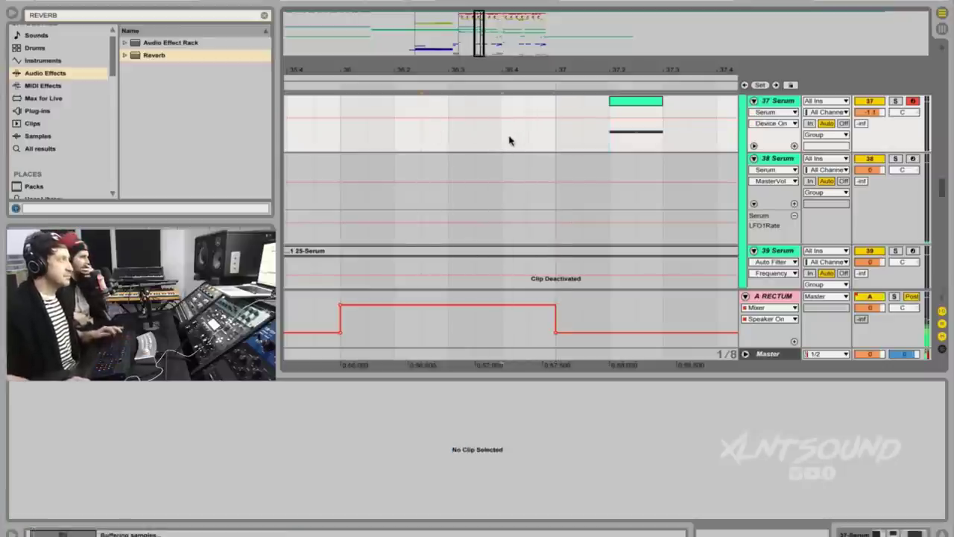
key("ctrl+v")
left_click(350, 112)
key("space")
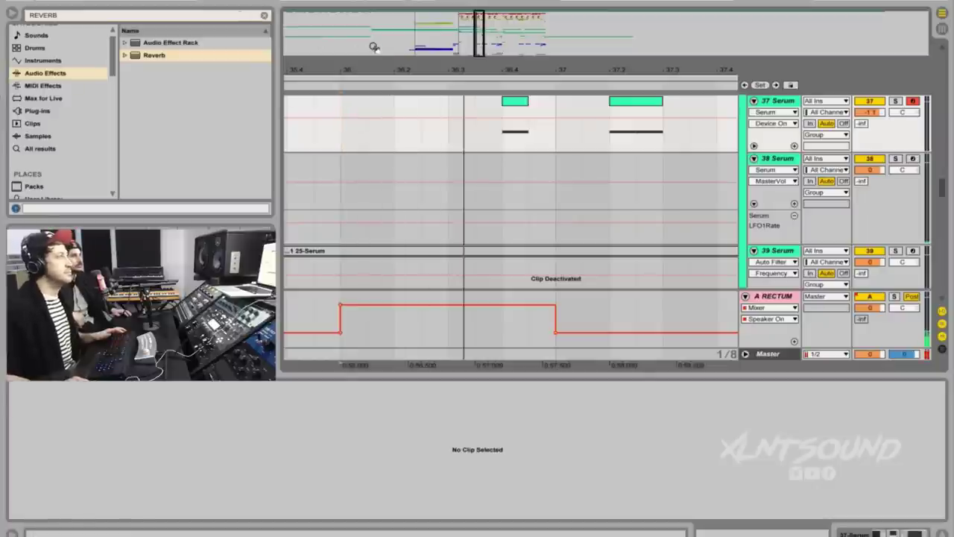
left_click_drag(509, 102, 539, 192)
scroll(512, 135, "up", 3)
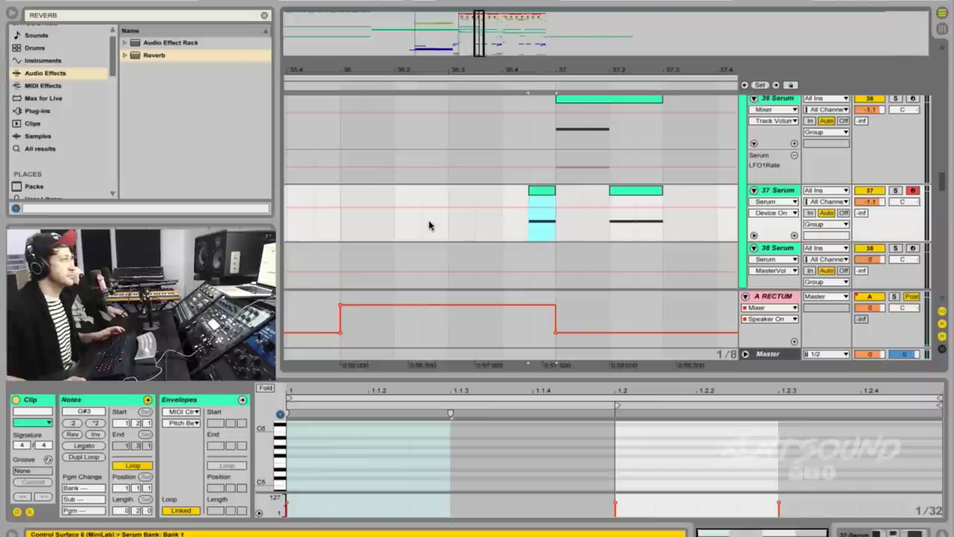
- Play the passage leading into bar 37, including from bar 34, to audition the clips on the 37 Serum track
left_click(428, 221)
key("space")
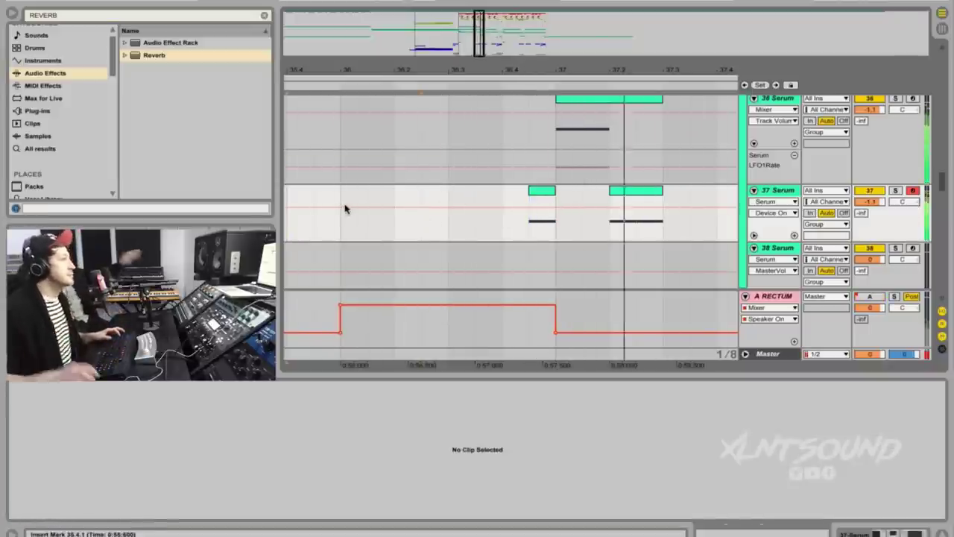
left_click(646, 76)
left_click_drag(646, 68, 644, 44)
scroll(552, 200, "up", 1)
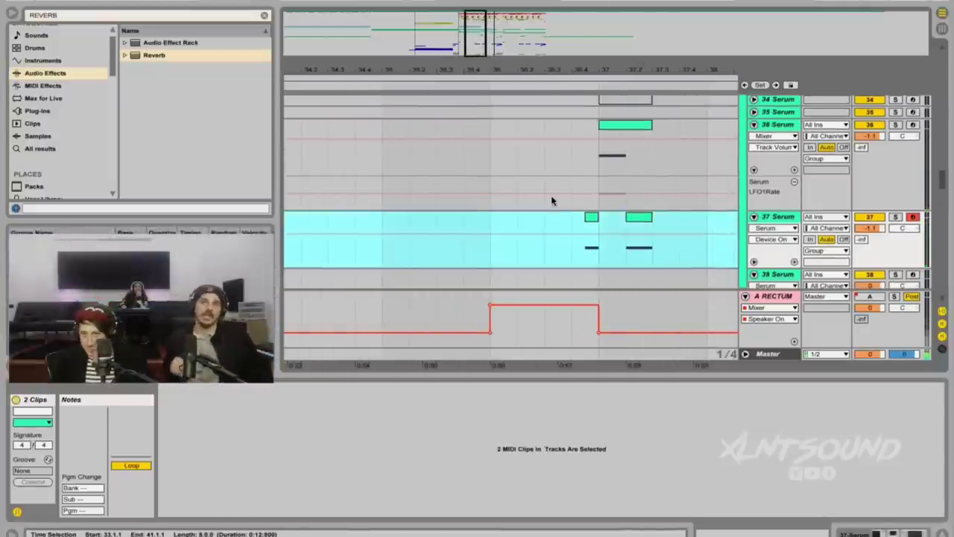
scroll(571, 236, "left", 3)
scroll(522, 227, "down", 2)
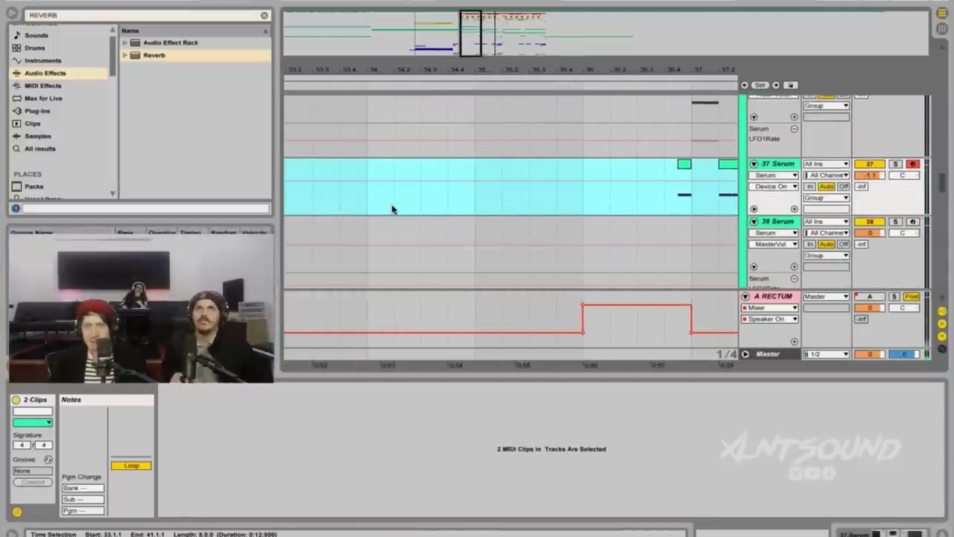
left_click(362, 207)
key("space")
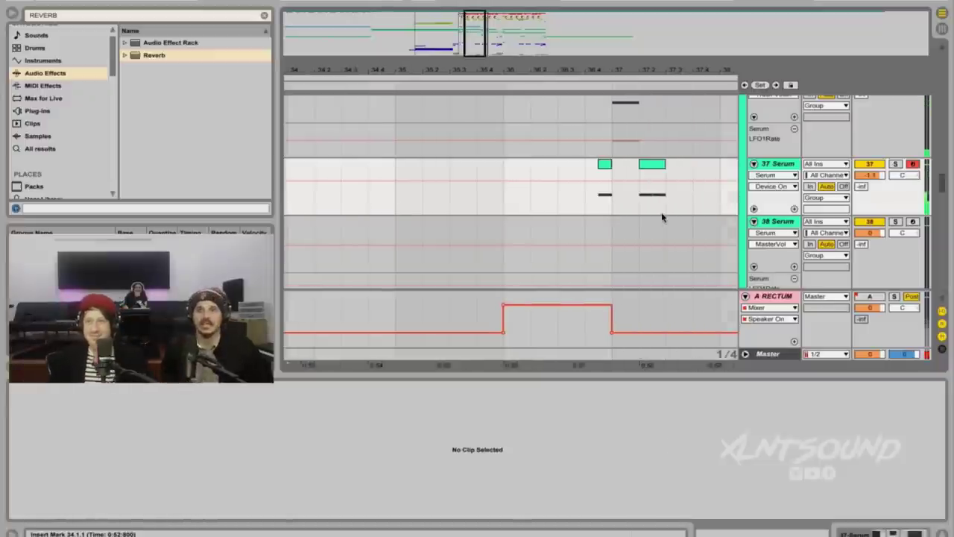
scroll(605, 212, "up", 2)
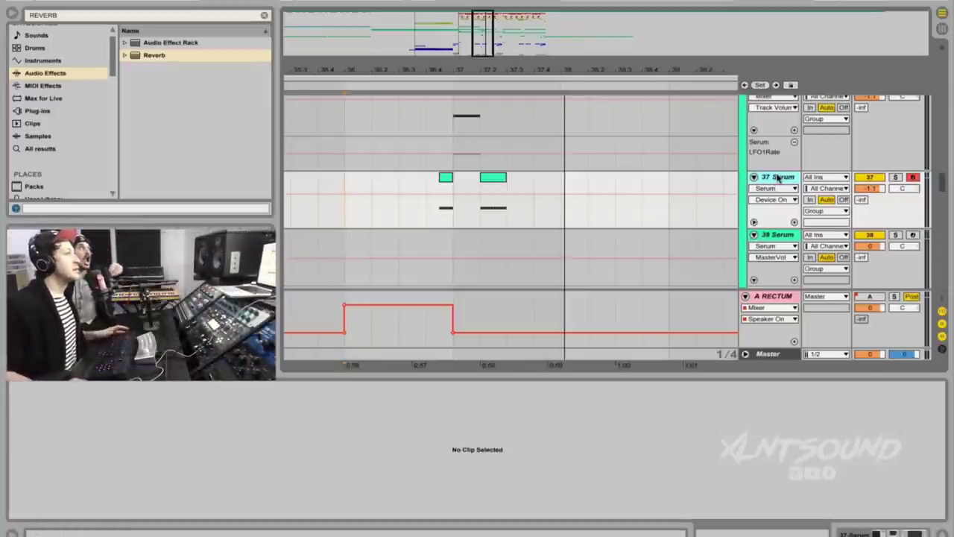
- Add a new MIDI track below 37 Serum, search the plug-ins for "serum" and load Serum onto it
key("ctrl+shift+t")
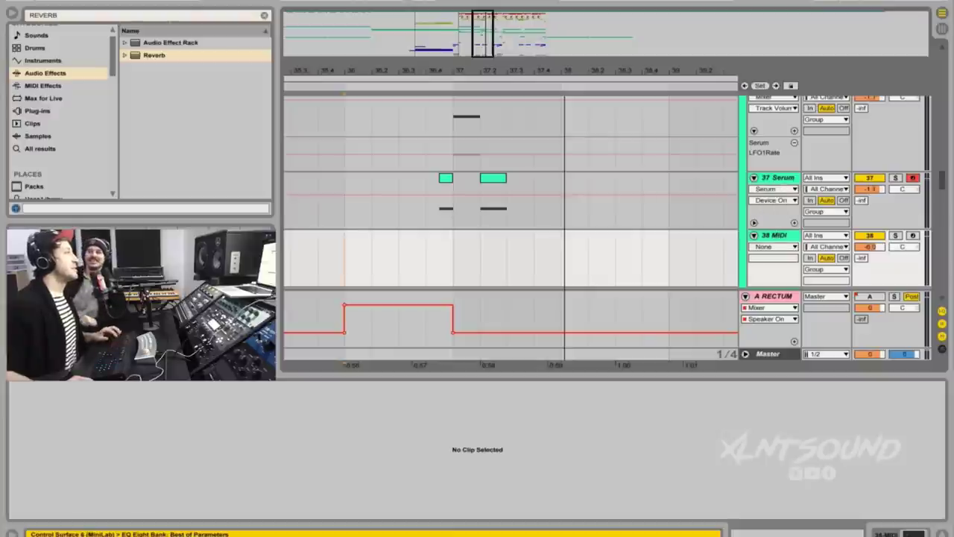
left_click(99, 15)
type("serum")
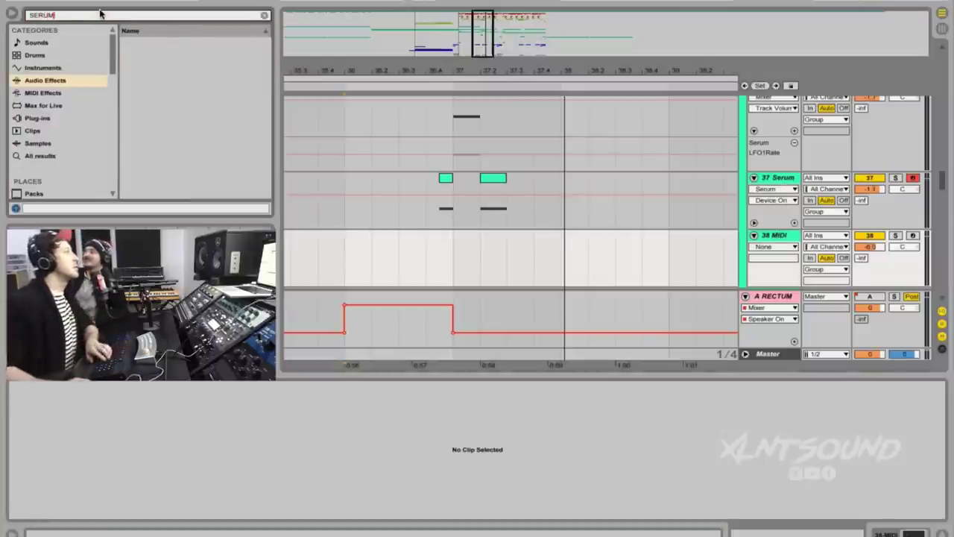
left_click(38, 118)
left_click(170, 68)
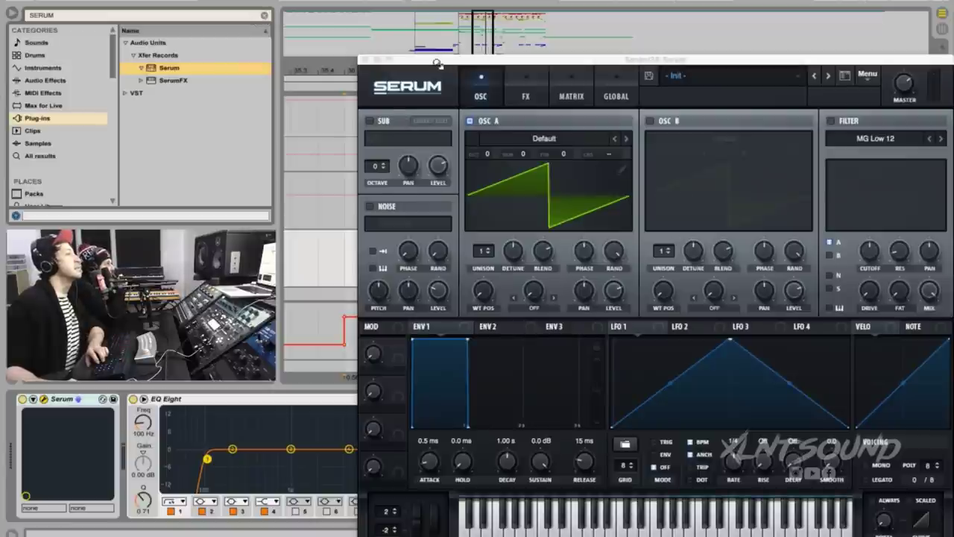
left_click_drag(438, 64, 393, 14)
- Search all browser content for "PROT", add the PROTSZ.adg rack to the new Serum track, and switch off its EQ Eight
left_click(79, 15)
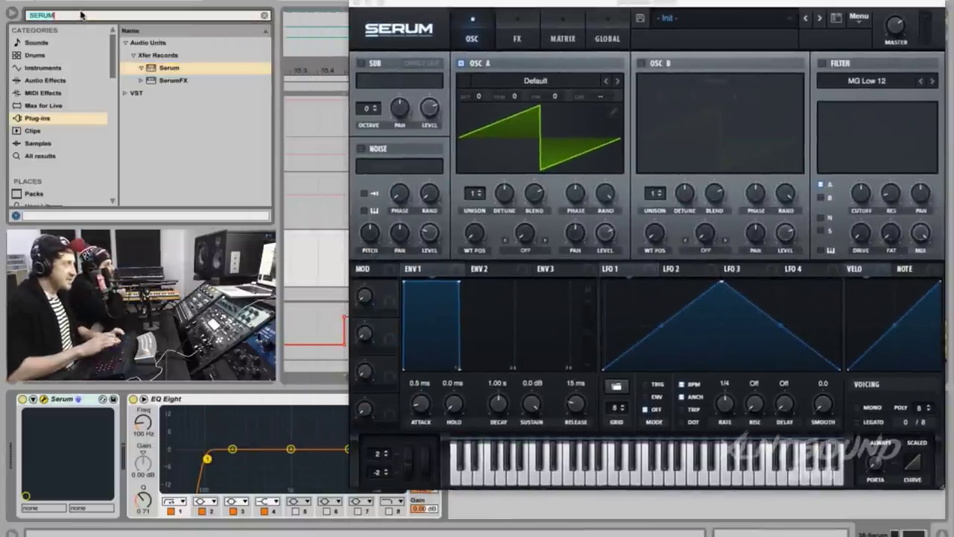
type("PROT")
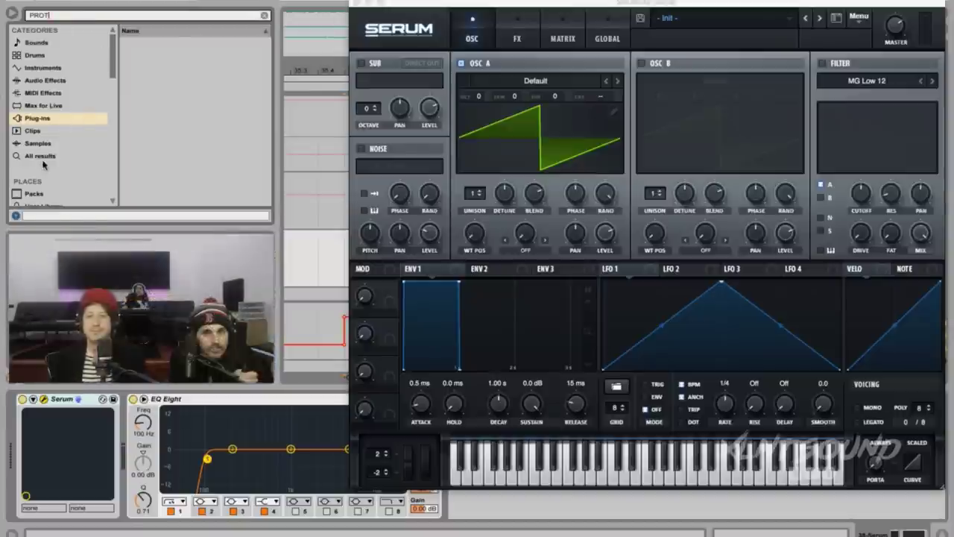
left_click(41, 156)
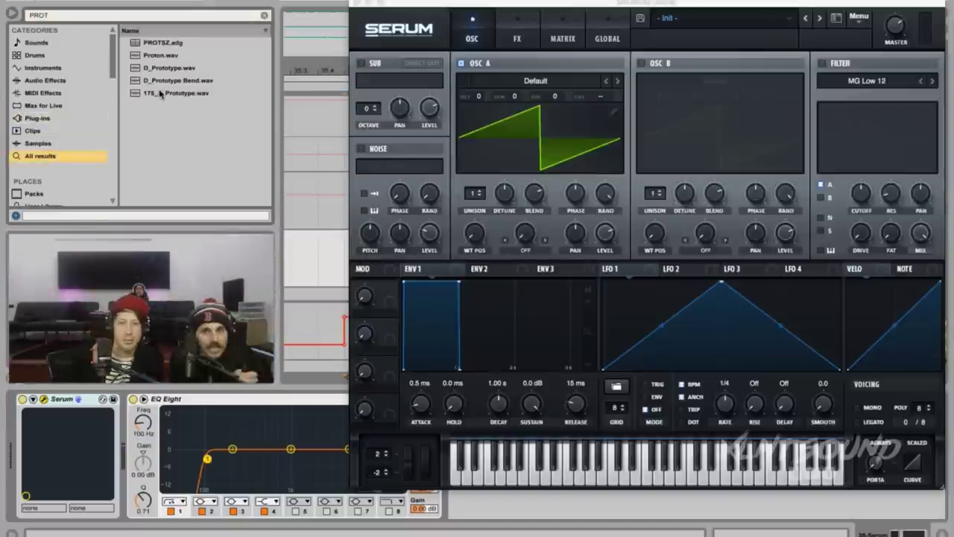
left_click(171, 45)
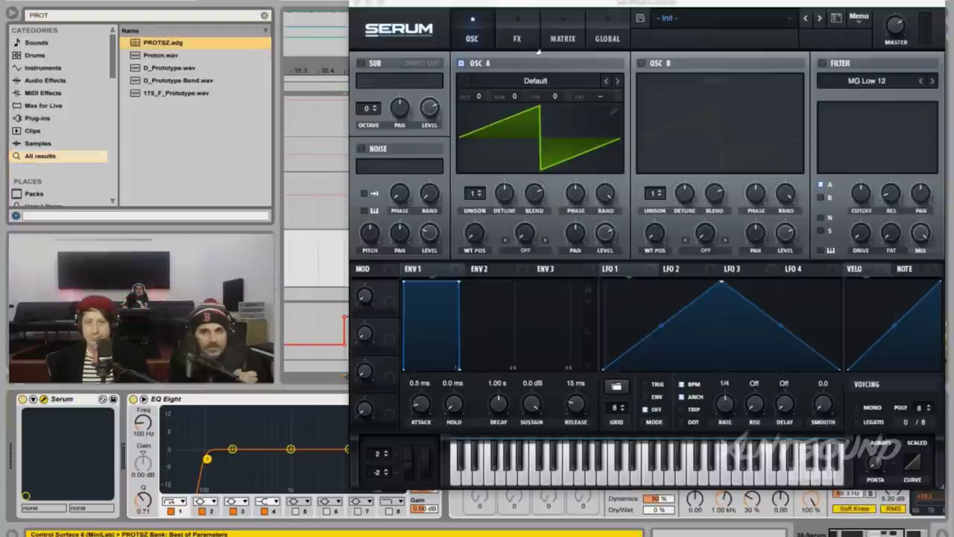
left_click(133, 399)
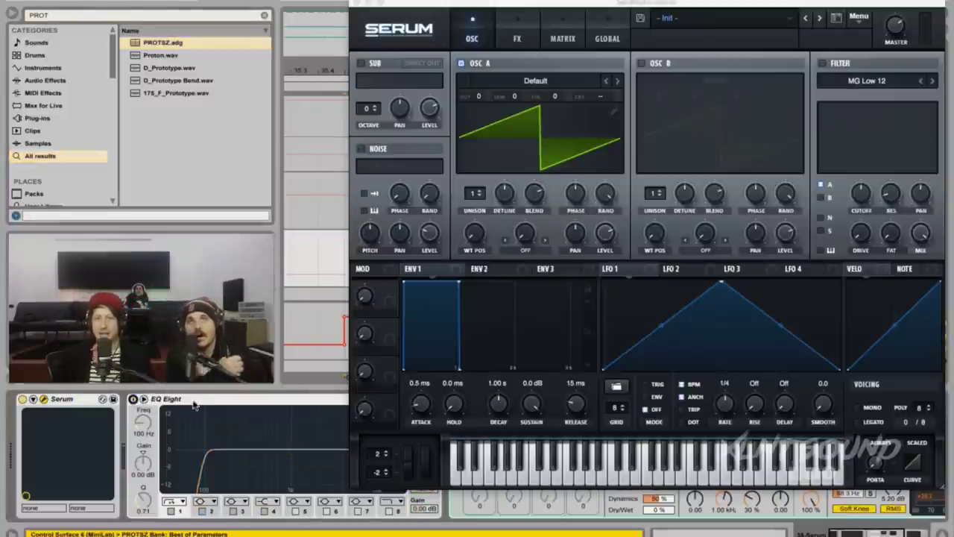
left_click(351, 6)
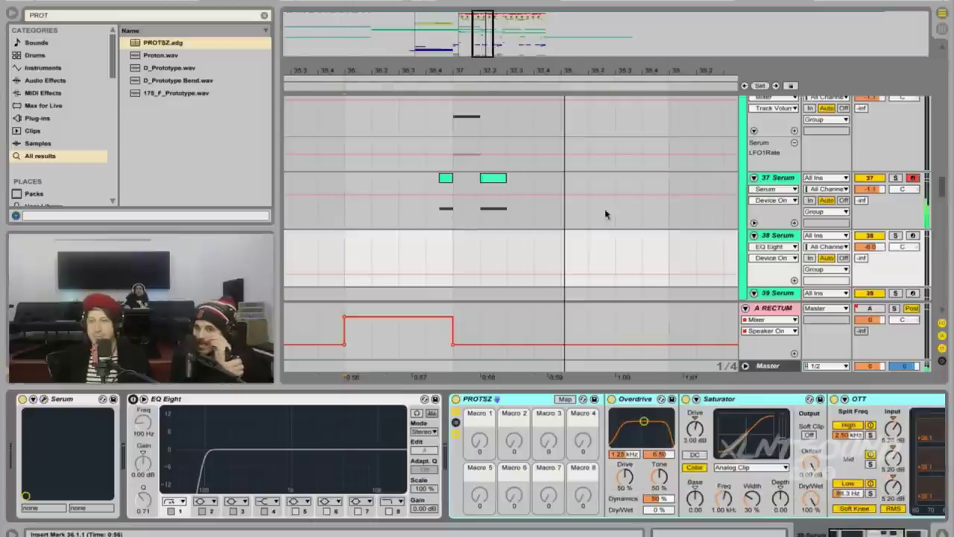
- Arm the 38 Serum track and load the XLNT-LD Percolater preset from XLNTSOUND-Cartel Serum Presets into its Serum
left_click(914, 237)
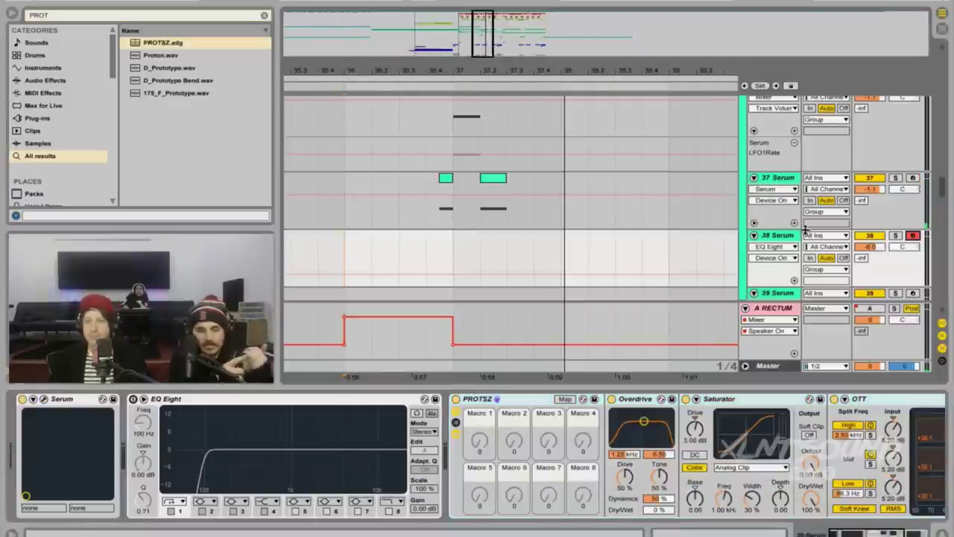
key("z")
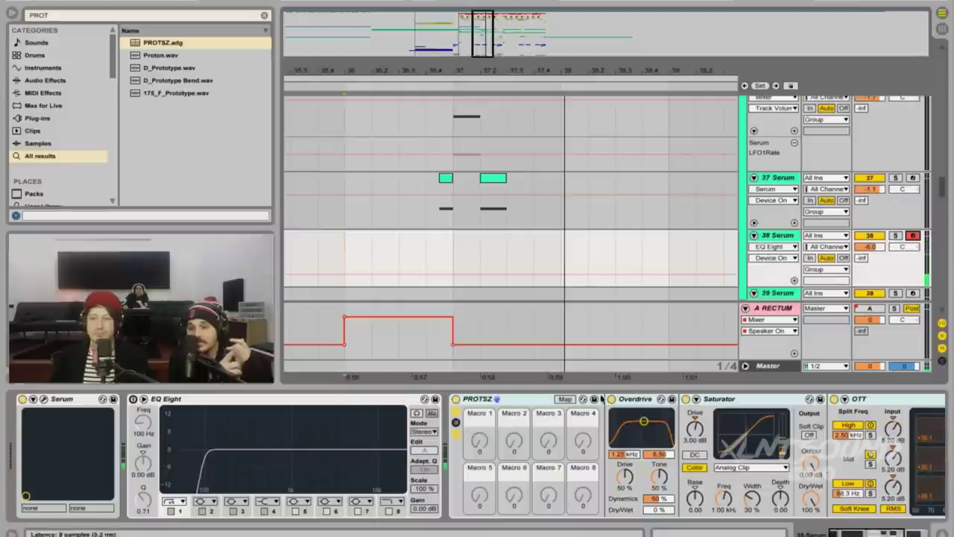
left_click(43, 400)
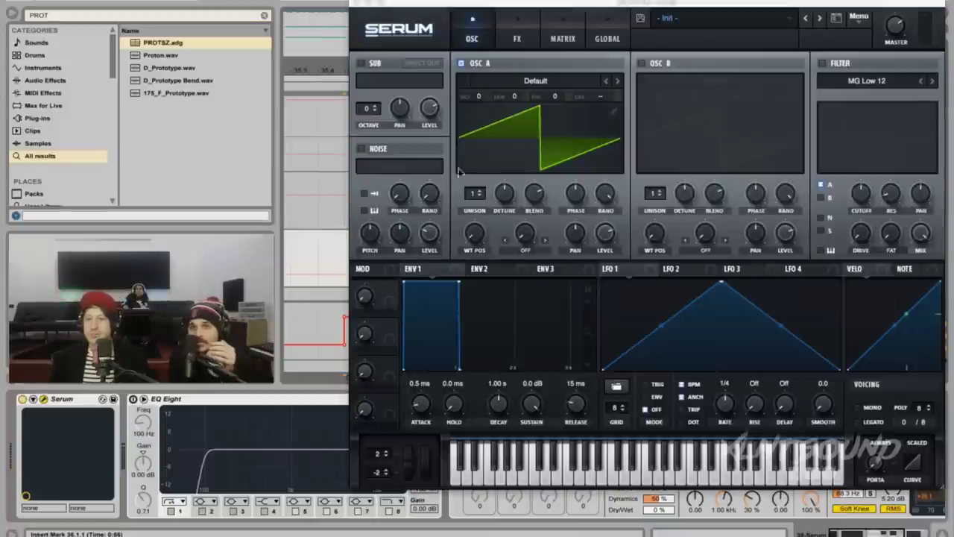
left_click_drag(656, 3, 693, 6)
left_click(493, 15)
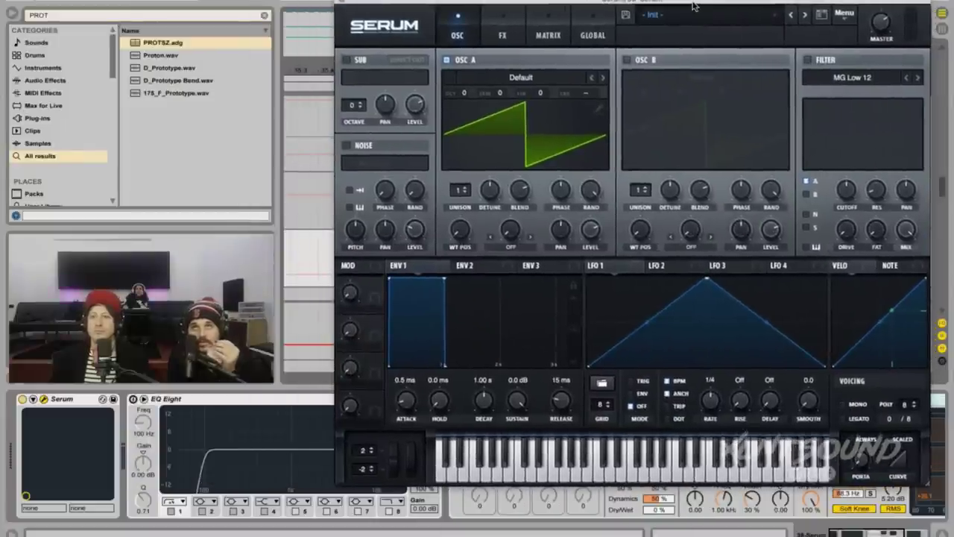
left_click(681, 18)
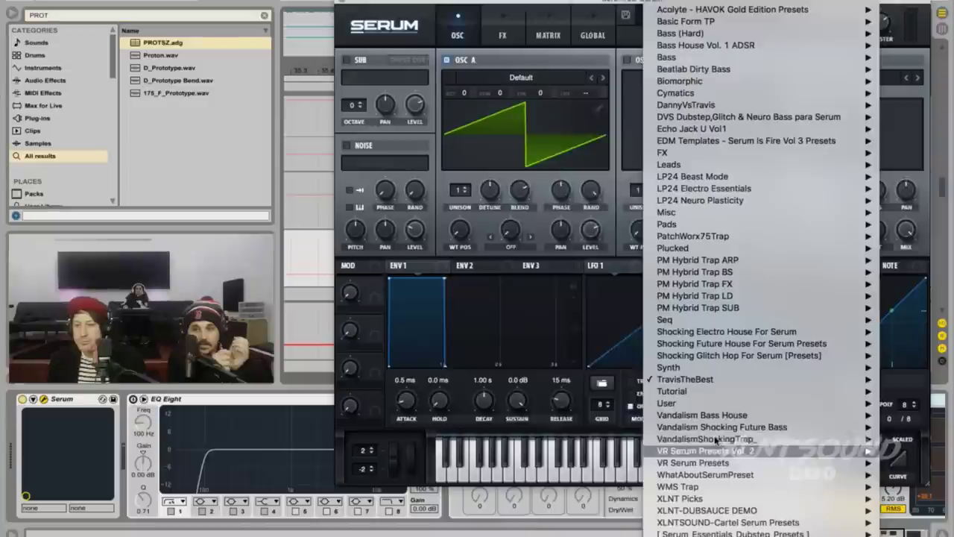
mouse_move(750, 528)
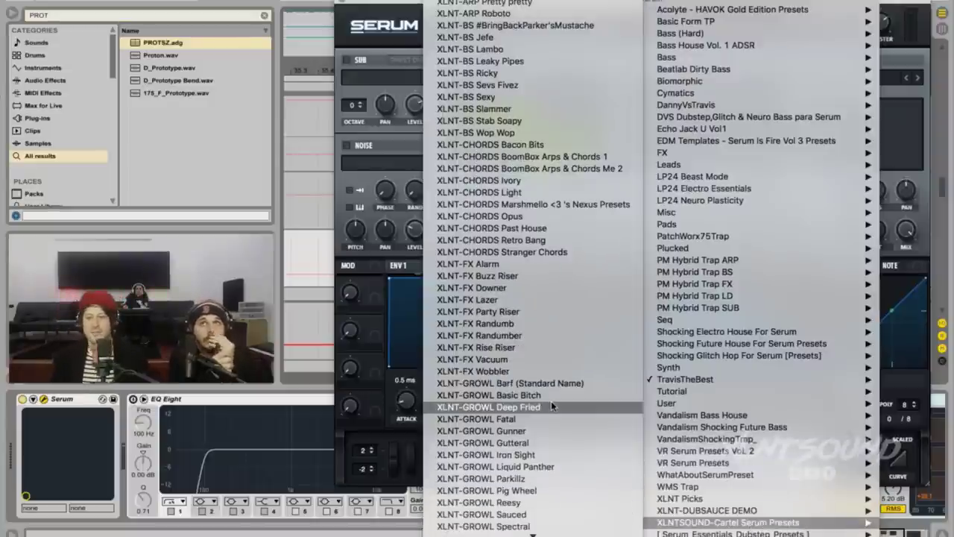
scroll(557, 368, "down", 4)
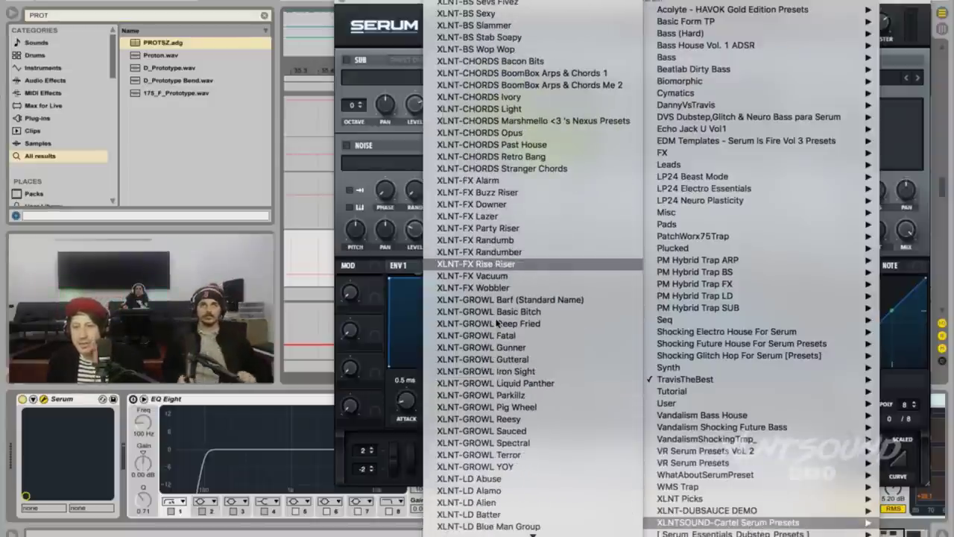
scroll(521, 376, "down", 8)
scroll(520, 382, "down", 4)
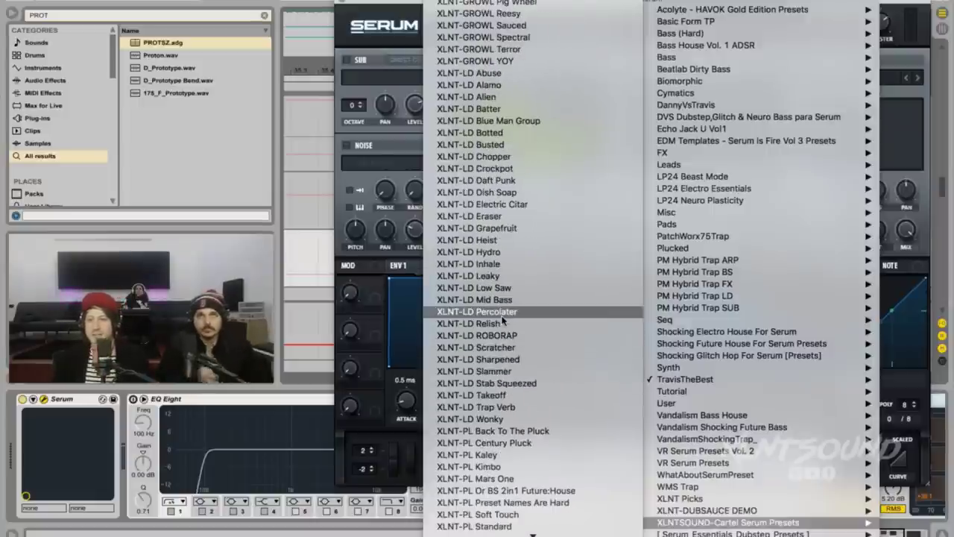
left_click(505, 311)
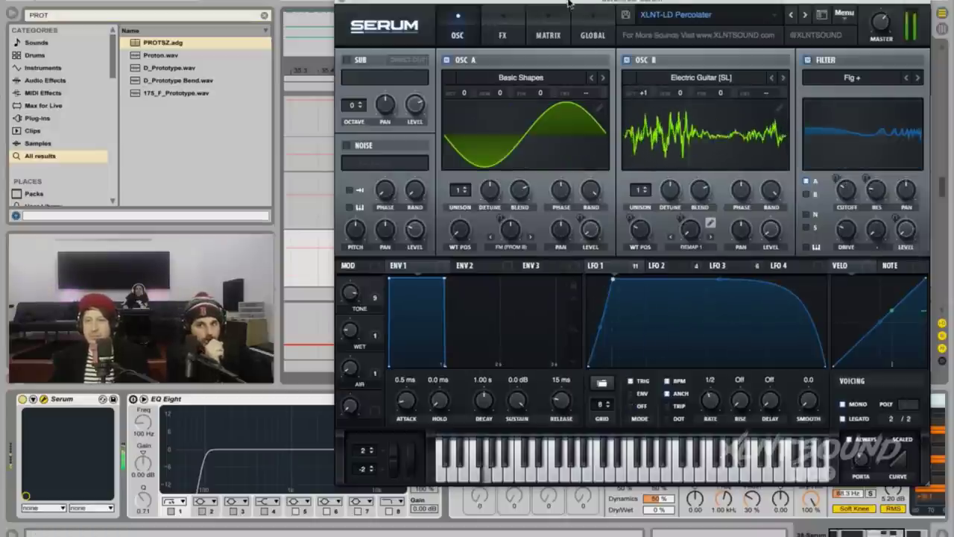
- Play the arrangement from the Drop marker at bar 33 to audition the Percolater preset against the track
left_click_drag(565, 1, 598, 213)
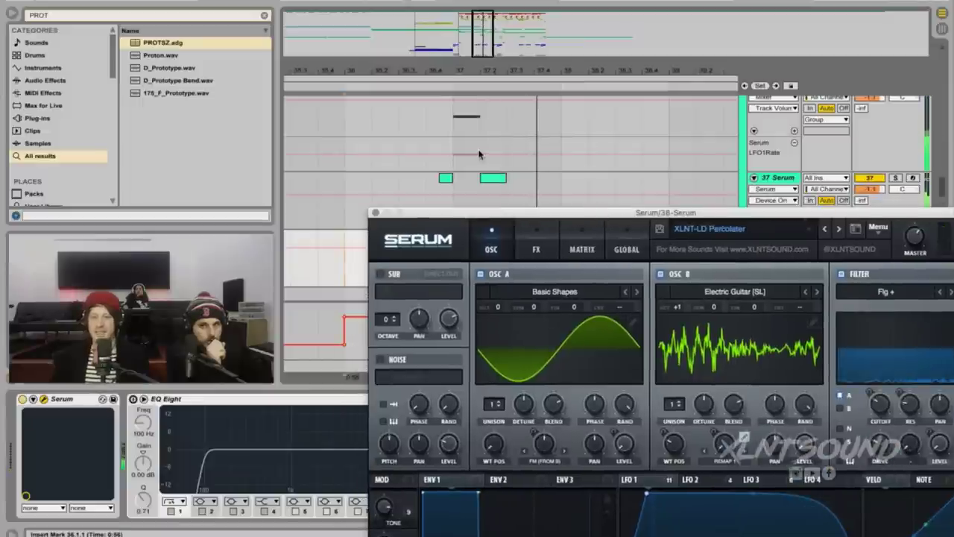
left_click_drag(474, 72, 472, 73)
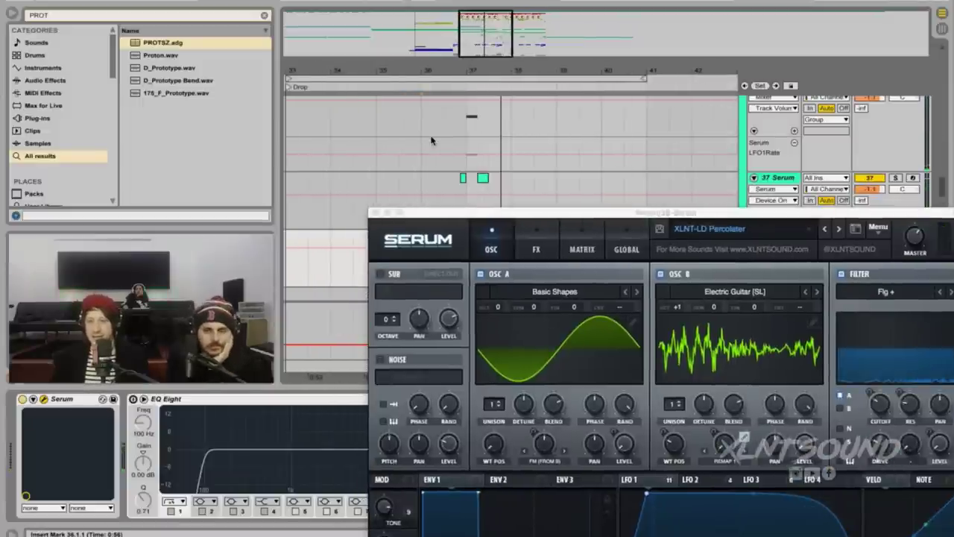
scroll(430, 141, "up", 3)
scroll(431, 163, "left", 2)
left_click(352, 162)
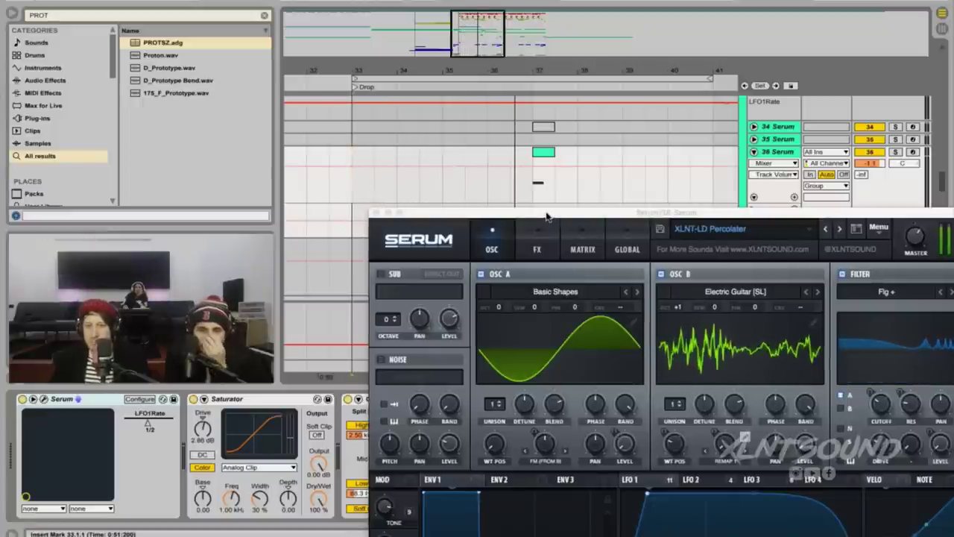
- Set the LFO 1 rate of the Percolater patch to 1/8
left_click_drag(546, 216, 505, 140)
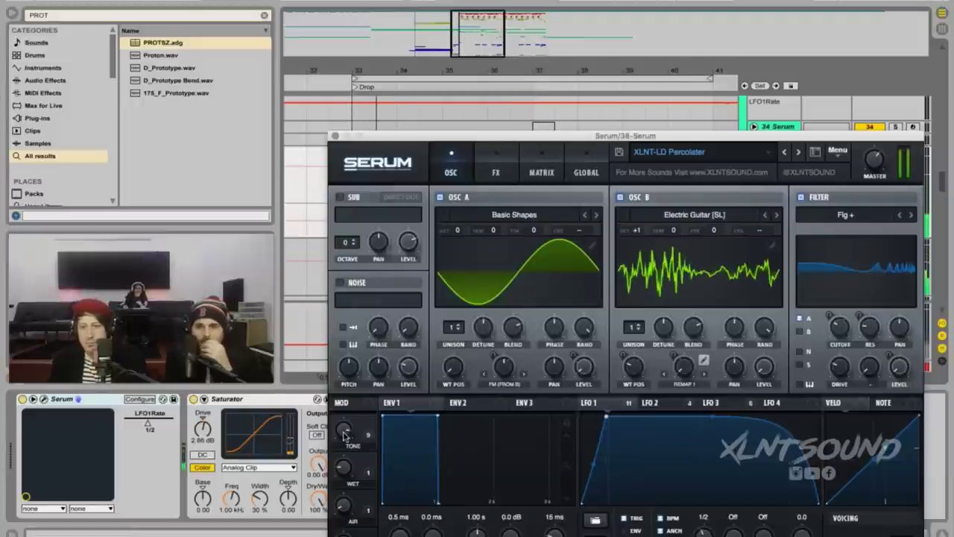
mouse_move(344, 431)
left_click_drag(355, 535, 356, 501)
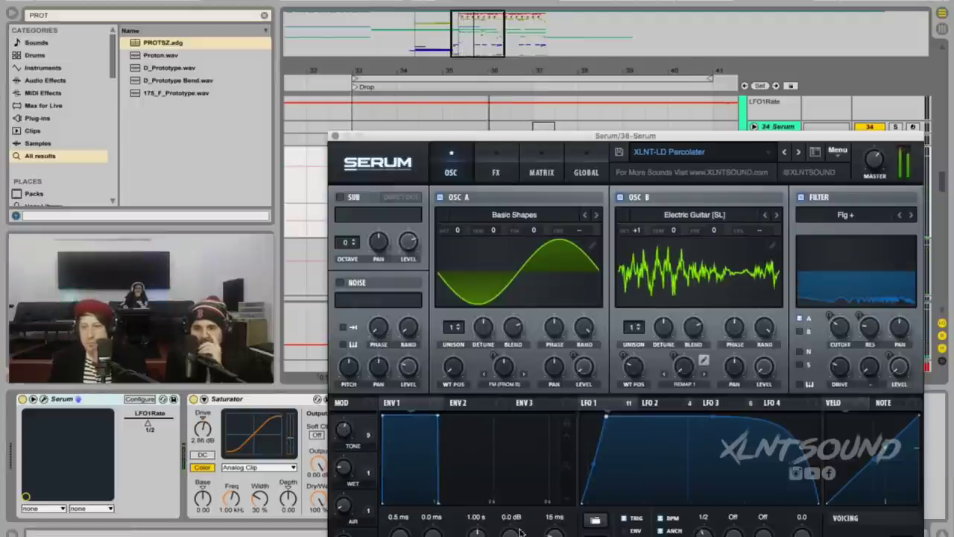
mouse_move(699, 533)
left_mouse_down()
mouse_move(694, 488)
mouse_move(699, 522)
left_mouse_up()
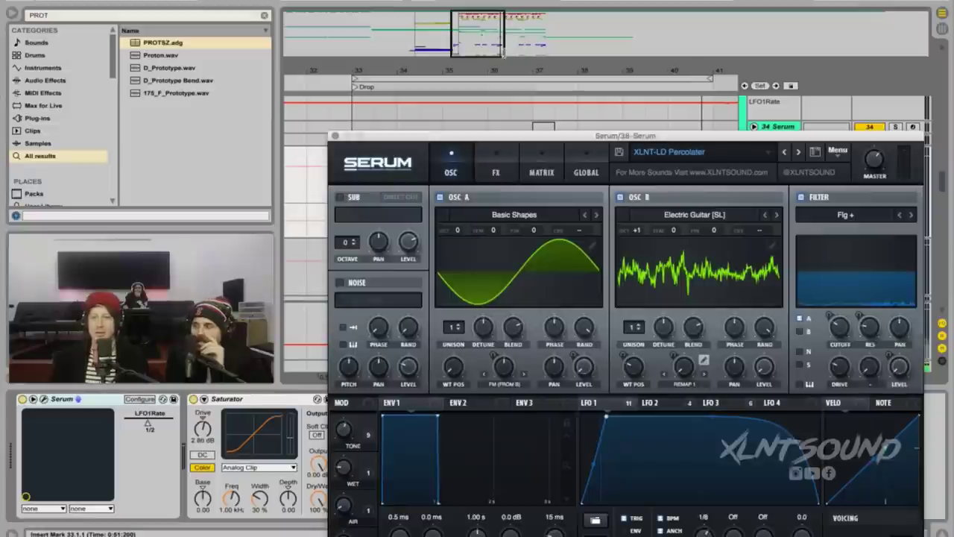
- Load the XLNT-LD Wonky preset from XLNTSOUND-Cartel Serum Presets into the 38 Serum track's Serum
left_click_drag(499, 135, 477, 160)
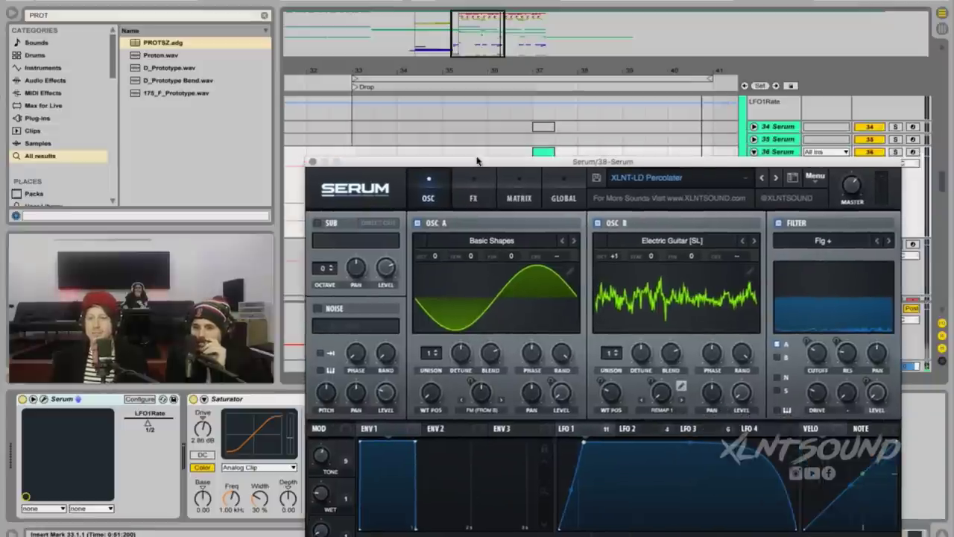
left_click(655, 178)
mouse_move(781, 451)
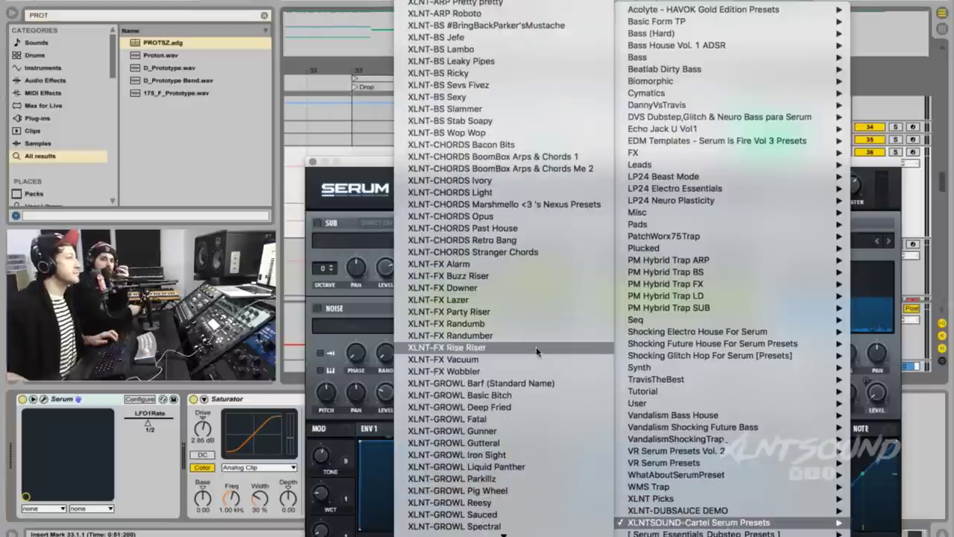
scroll(538, 354, "down", 15)
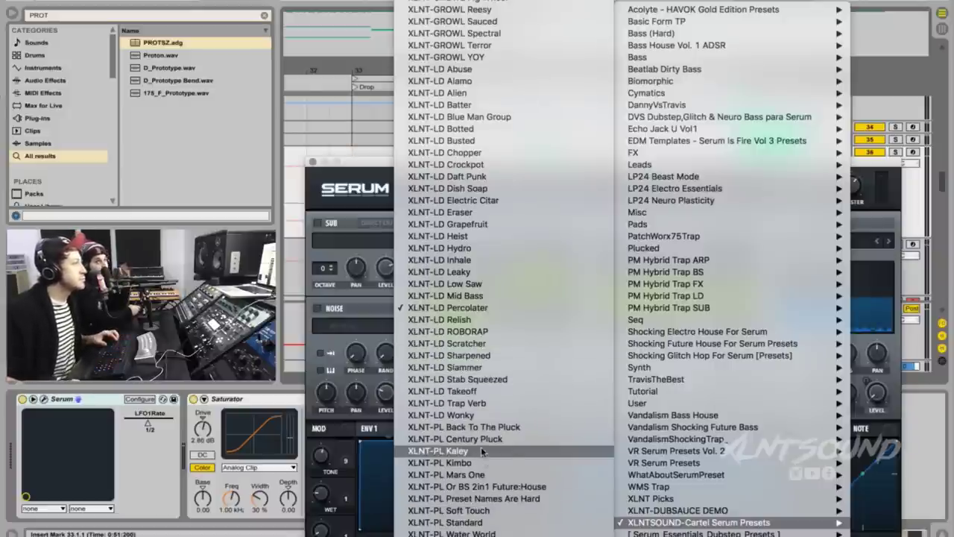
left_click(470, 415)
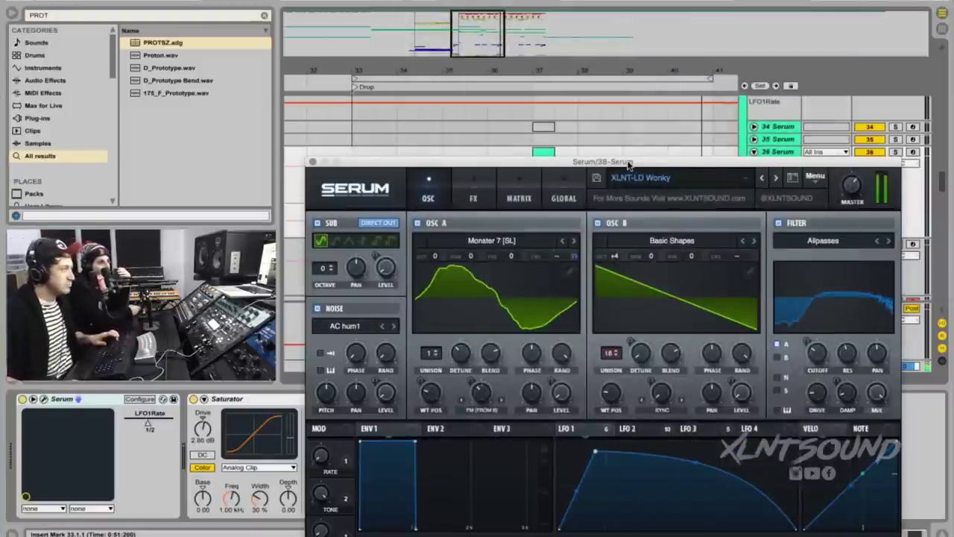
left_click_drag(628, 164, 686, 202)
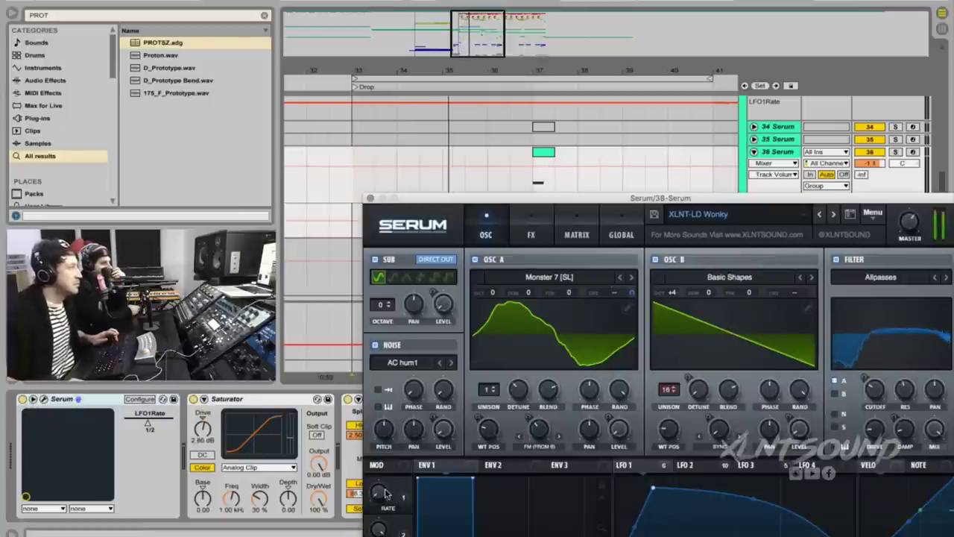
- Audition the Wonky patch while sweeping its RATE macro through different amounts, including 36%
mouse_move(380, 493)
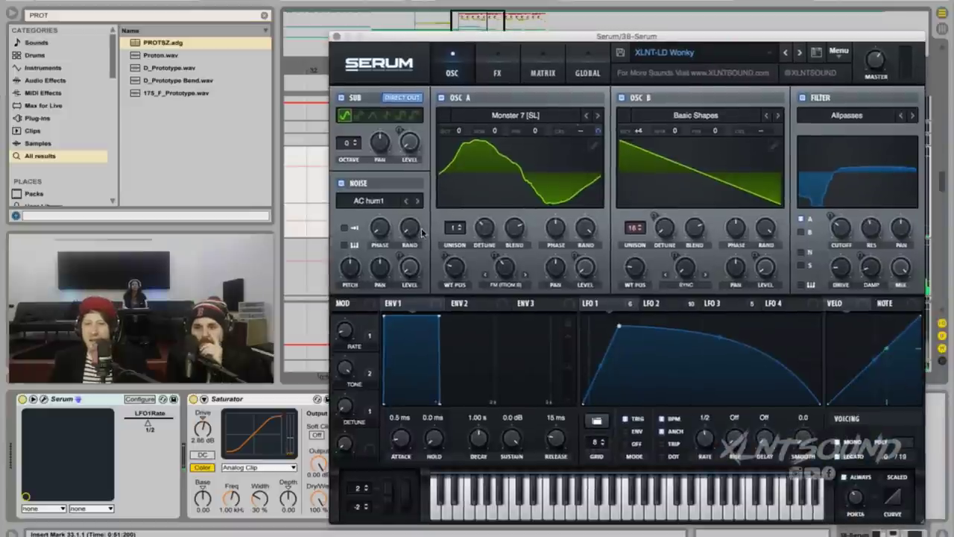
left_click_drag(403, 35, 407, 48)
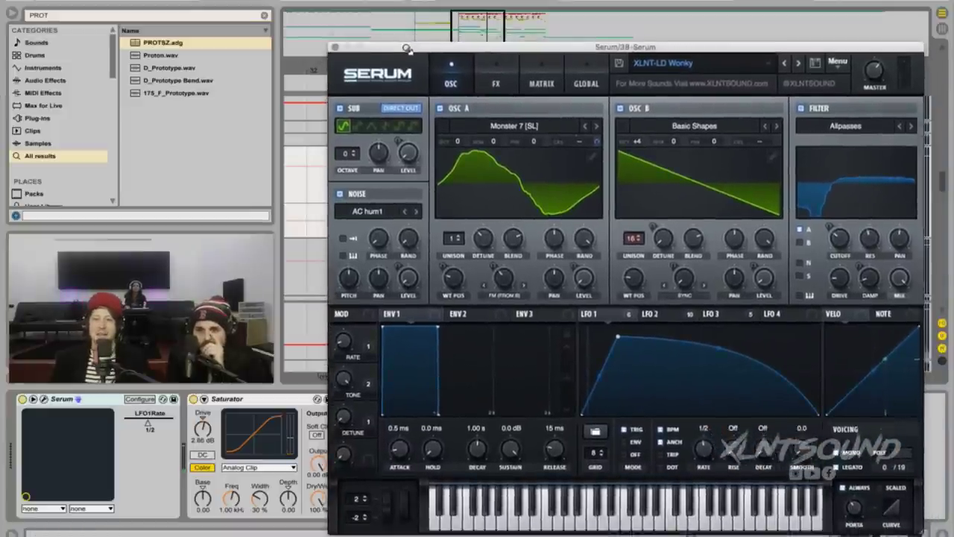
mouse_move(345, 349)
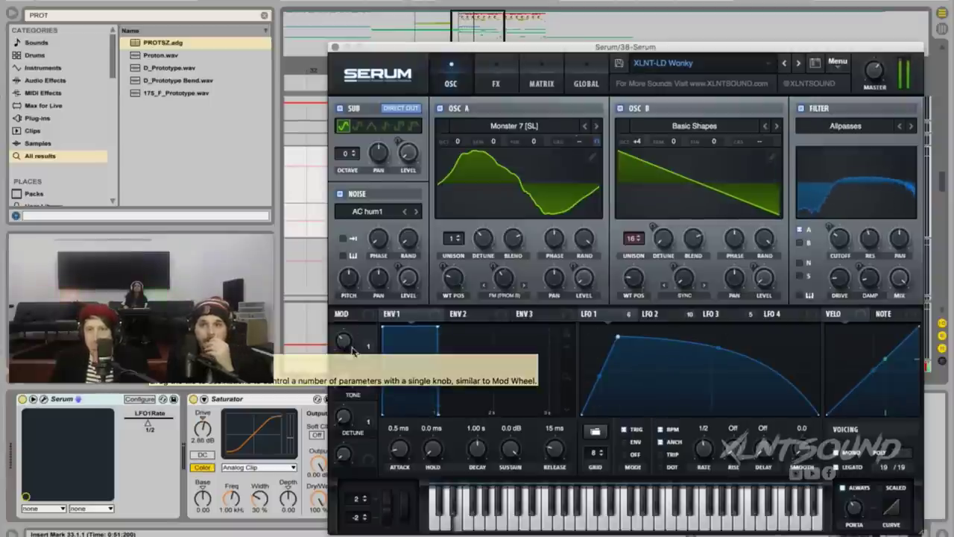
left_click_drag(344, 347, 345, 274)
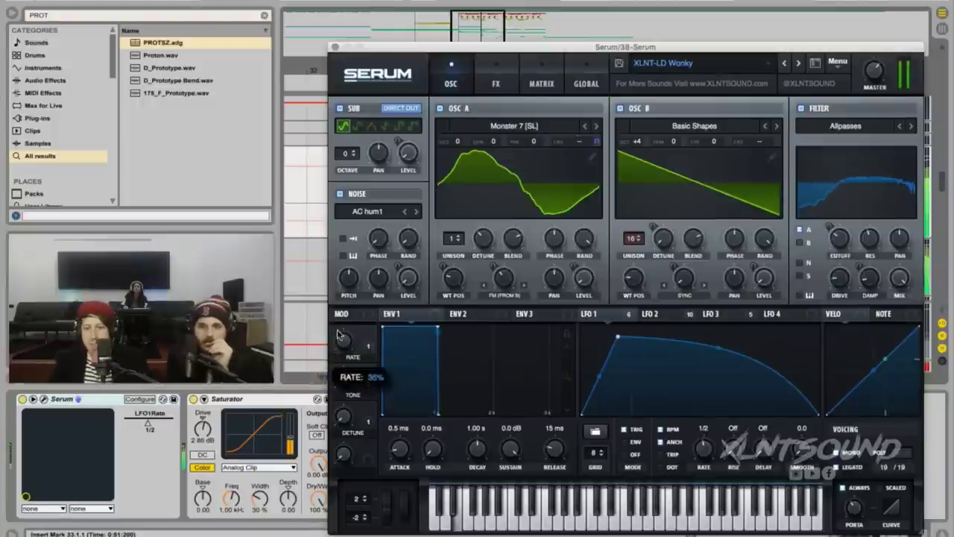
left_click_drag(339, 335, 345, 356)
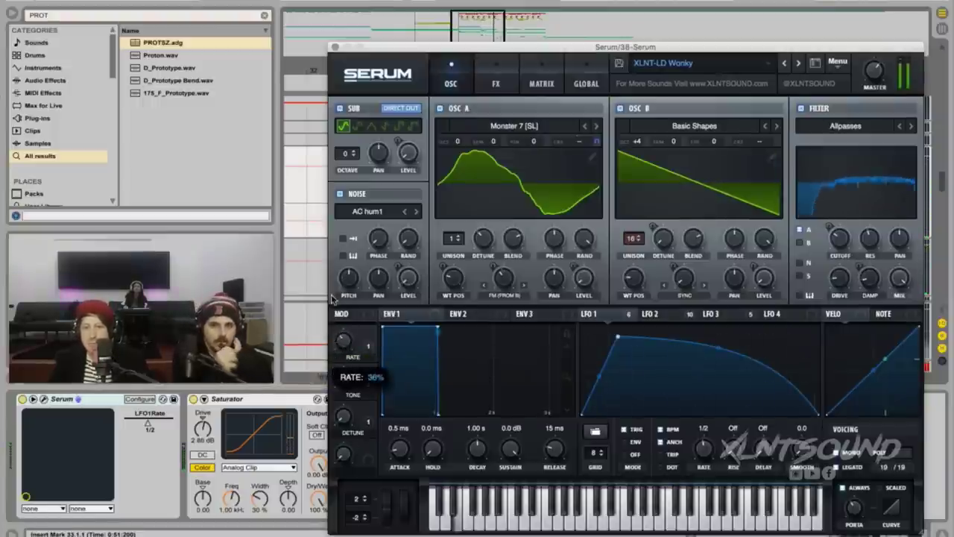
left_click_drag(333, 227, 326, 358)
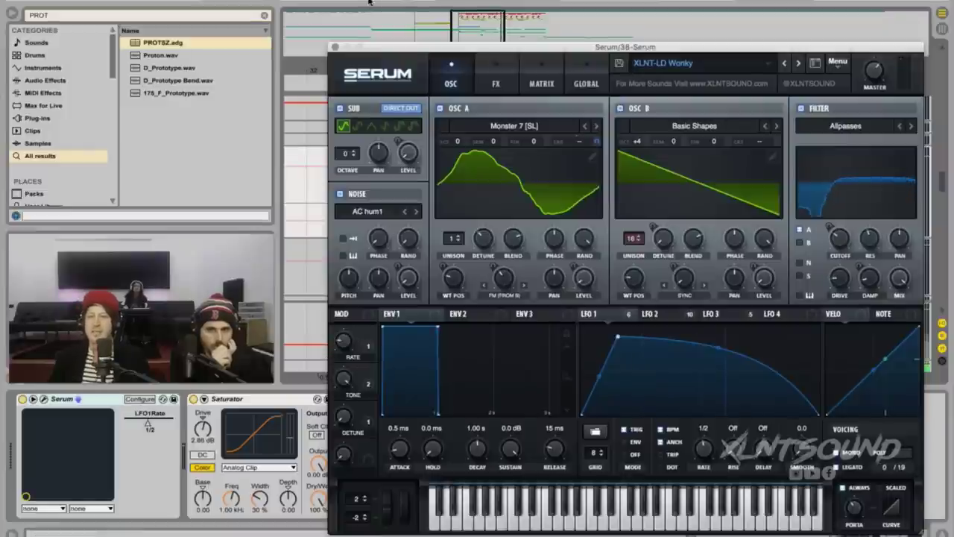
- Skip to the preset after Wonky, and replace it with XLNT-LD Eraser from XLNTSOUND-Cartel Serum Presets
left_click(798, 63)
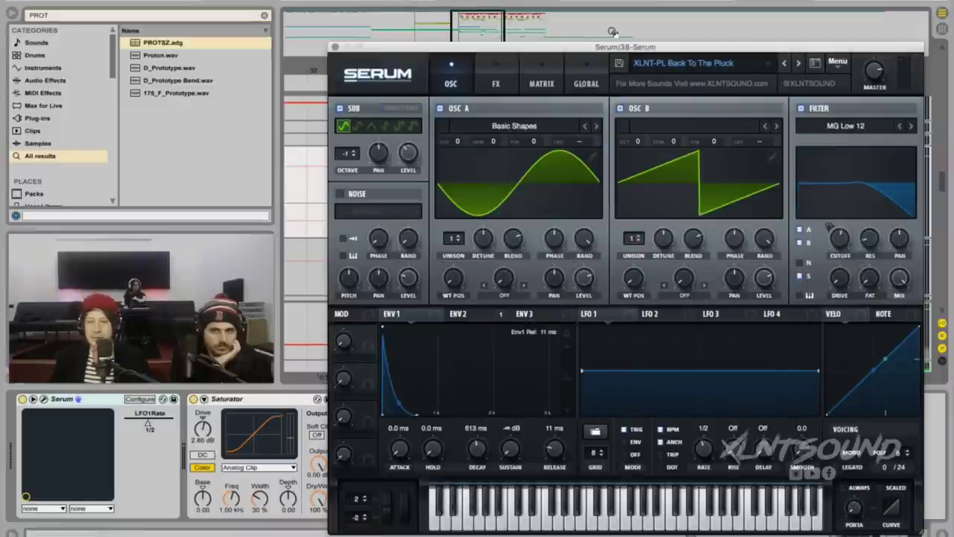
left_click(756, 64)
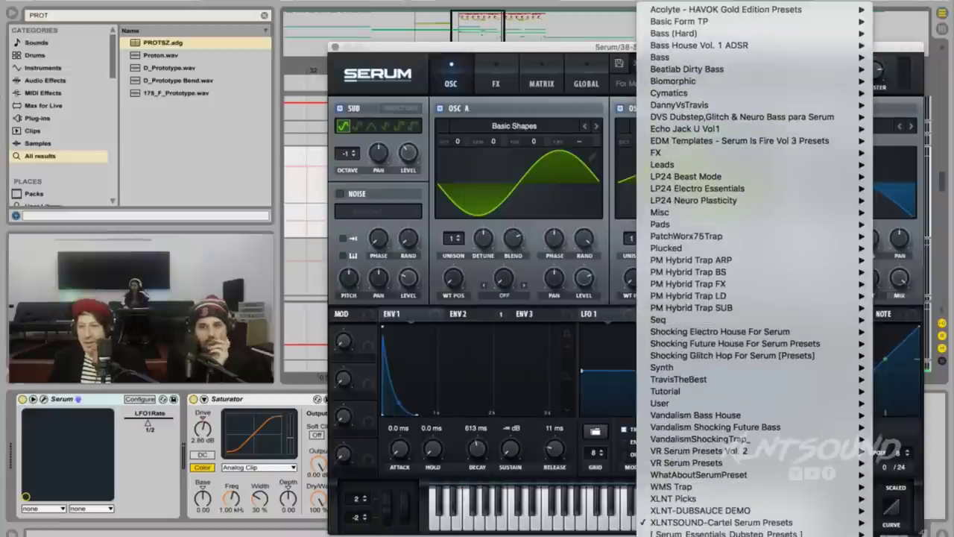
mouse_move(660, 522)
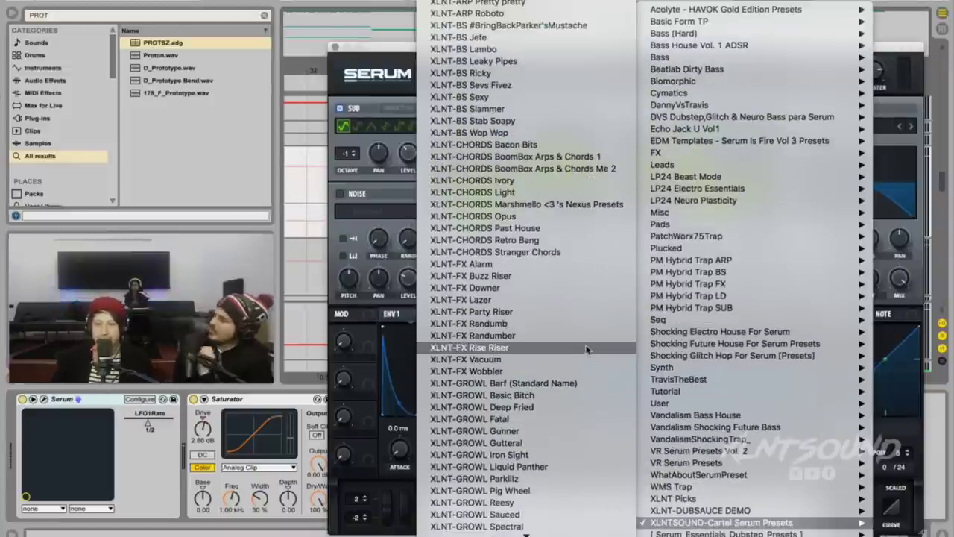
scroll(564, 365, "down", 5)
scroll(568, 371, "down", 6)
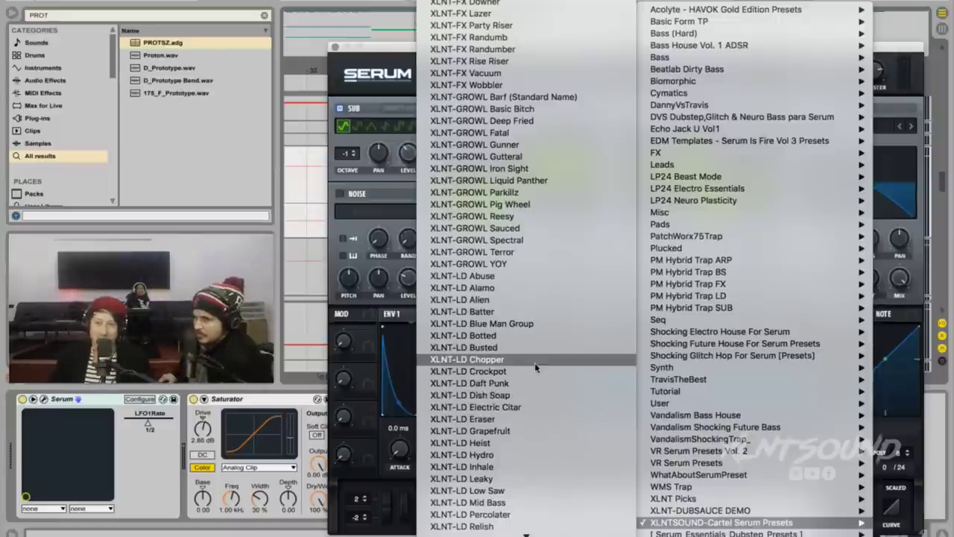
left_click(519, 422)
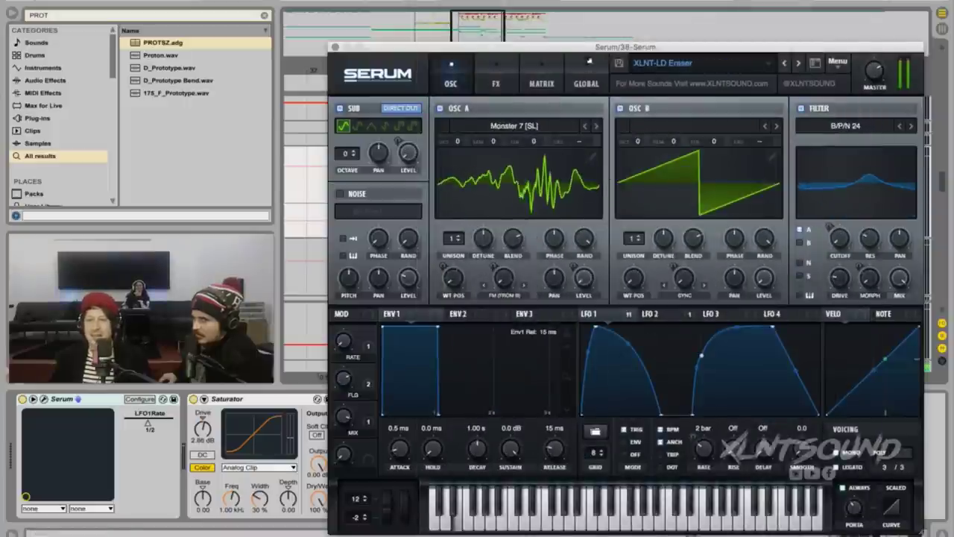
- Play the arrangement from the Drop marker at bar 33 to audition the Eraser preset
left_click_drag(586, 48, 612, 104)
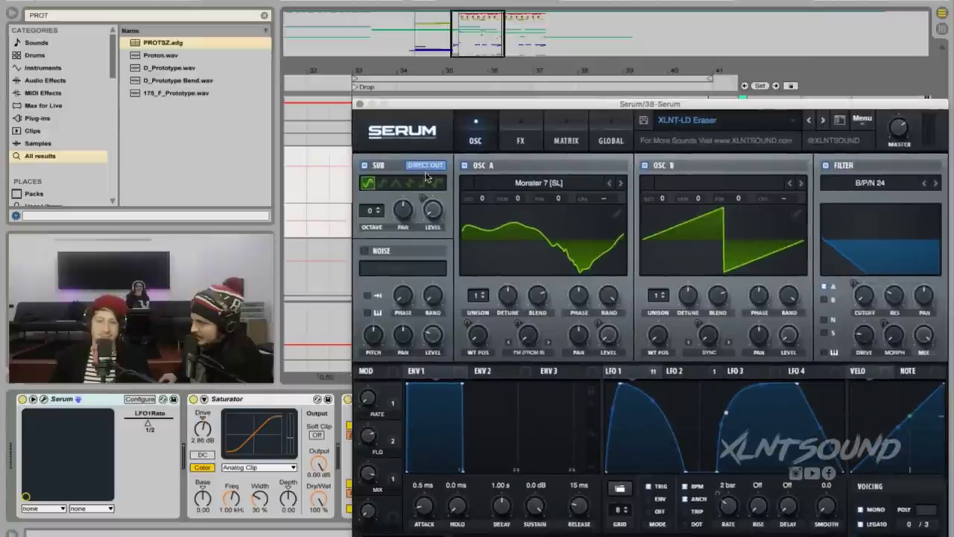
left_click(333, 193)
left_click(324, 190)
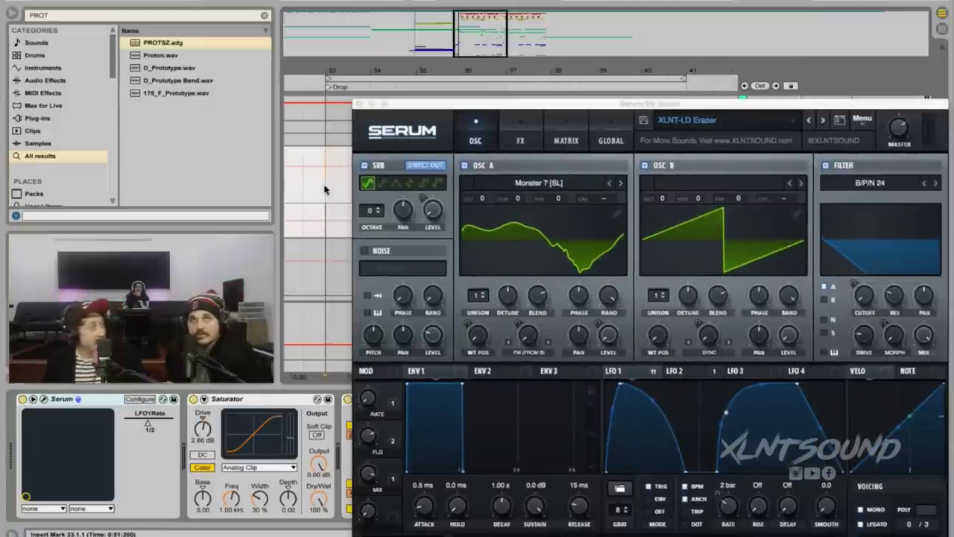
key("space")
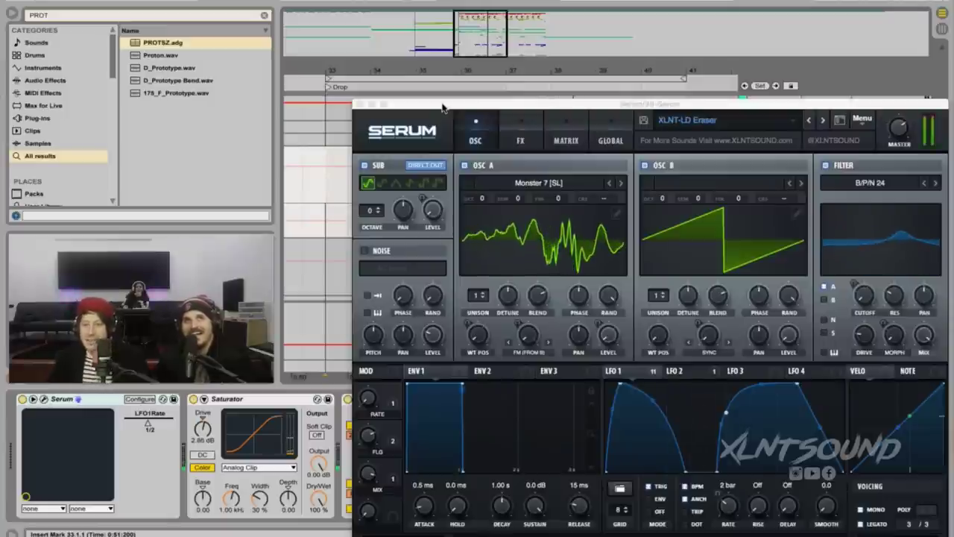
- Try faster LFO 1 rates on the Eraser patch, including 1/2, and set the rate to 1/4
left_click(733, 509)
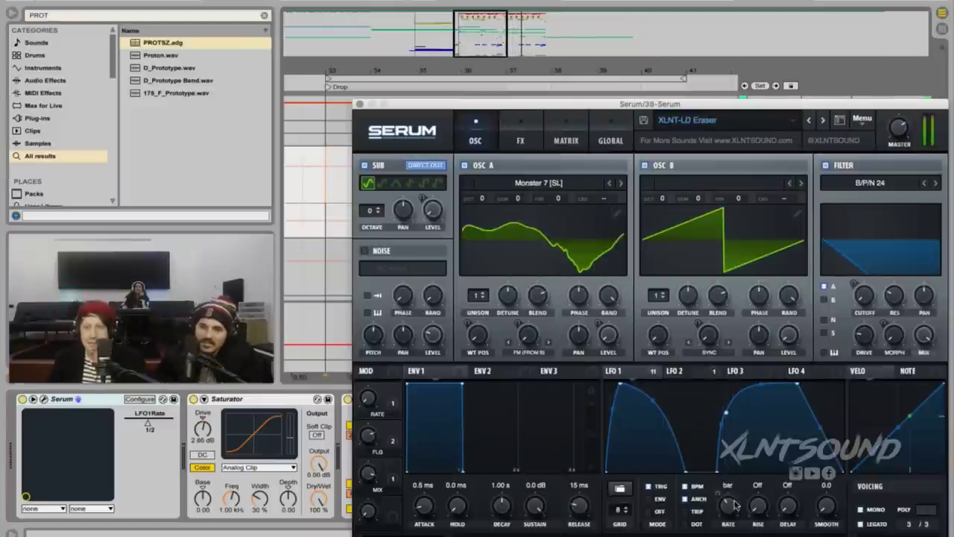
left_click_drag(734, 505, 732, 486)
left_click_drag(532, 106, 548, 121)
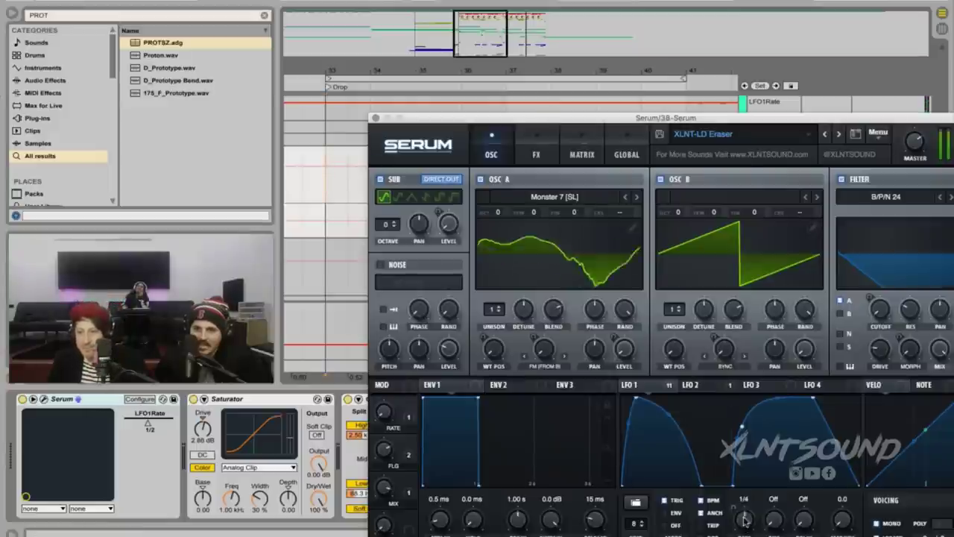
left_click_drag(744, 519, 747, 530)
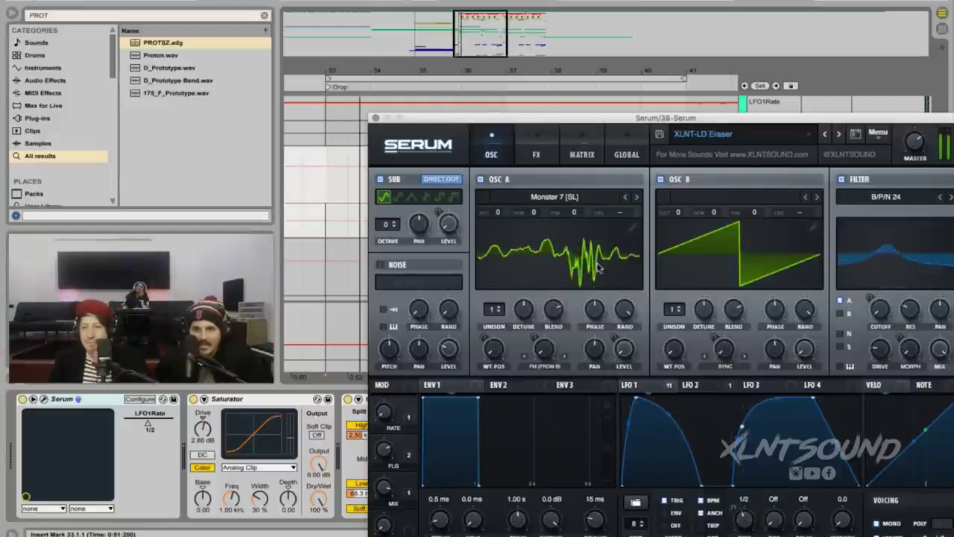
mouse_move(745, 524)
left_mouse_down()
mouse_move(746, 504)
mouse_move(745, 516)
left_mouse_up()
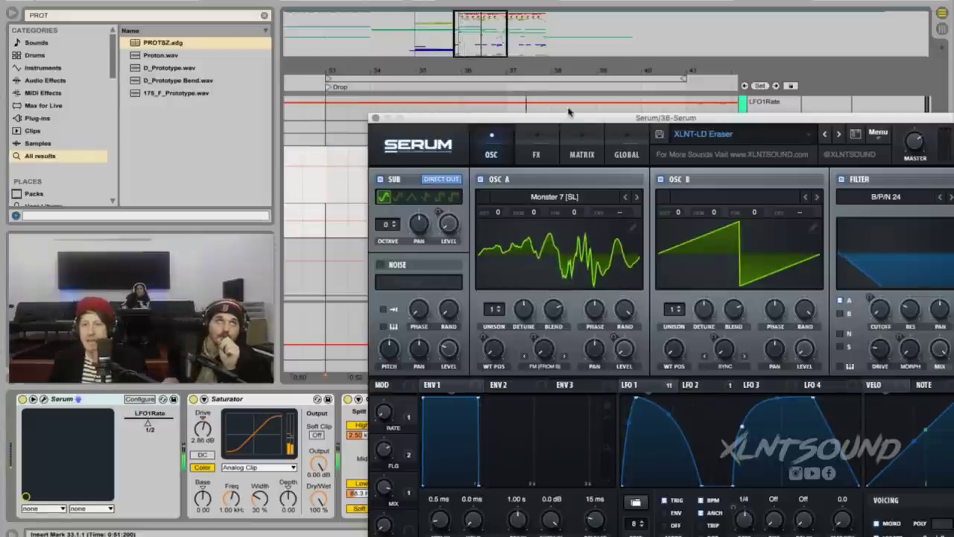
- Browse the XLNTSOUND-Cartel Serum Presets folder and load the XLNT-BS Leaky Pipes preset into Serum
left_click_drag(568, 111, 534, 74)
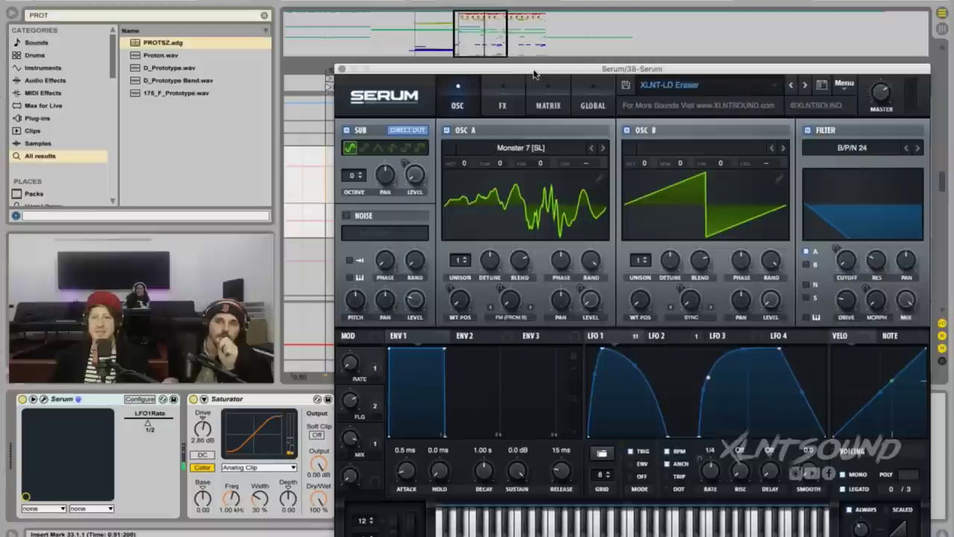
left_click(701, 88)
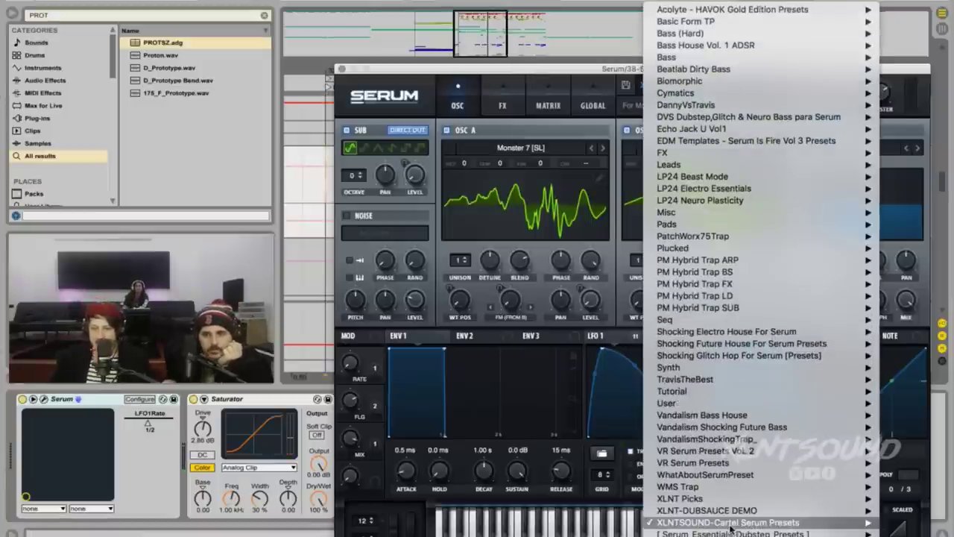
mouse_move(732, 528)
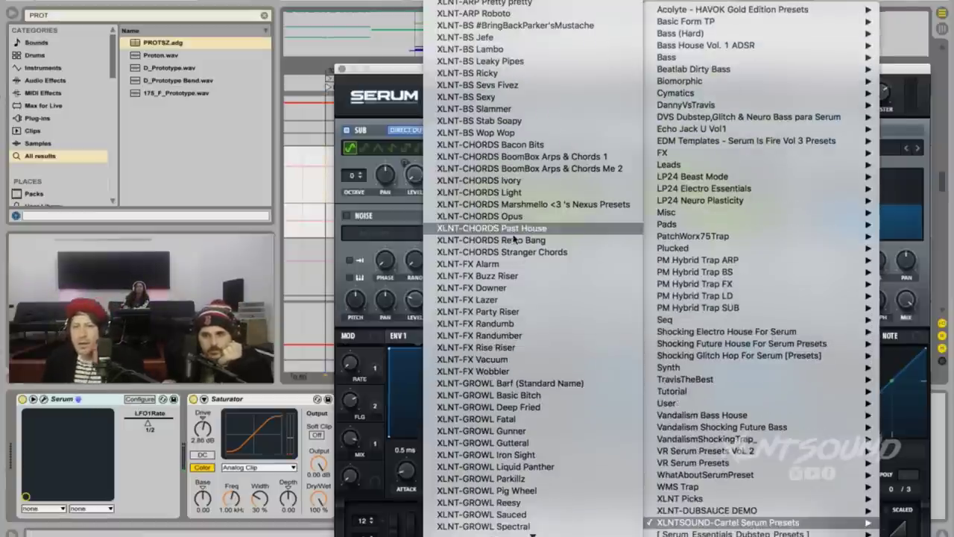
scroll(541, 320, "down", 10)
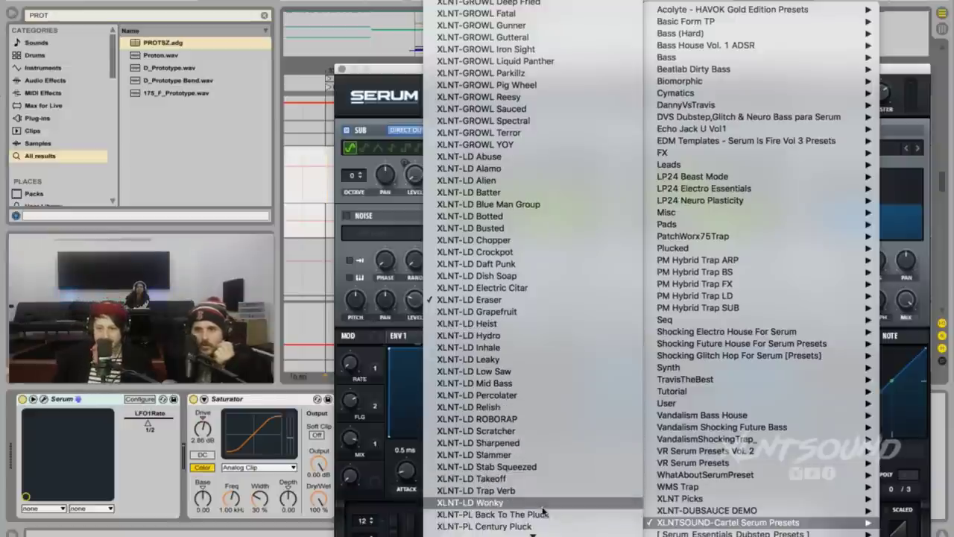
scroll(539, 497, "up", 3)
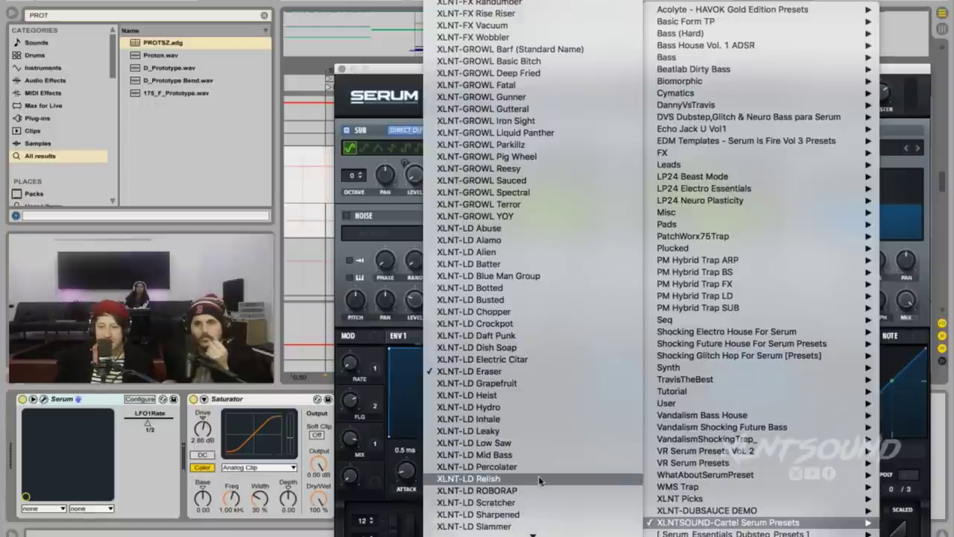
scroll(542, 477, "down", 2)
scroll(542, 477, "down", 5)
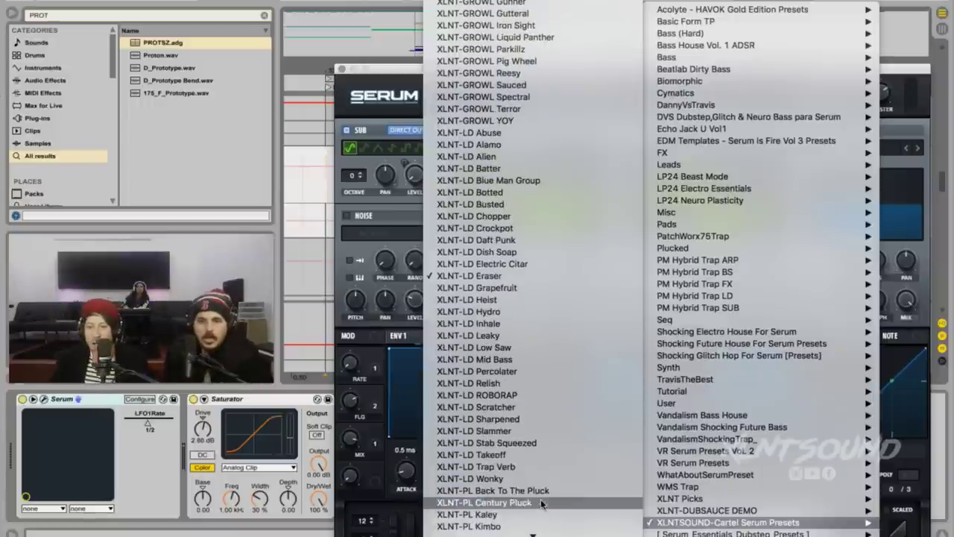
scroll(539, 498, "down", 1)
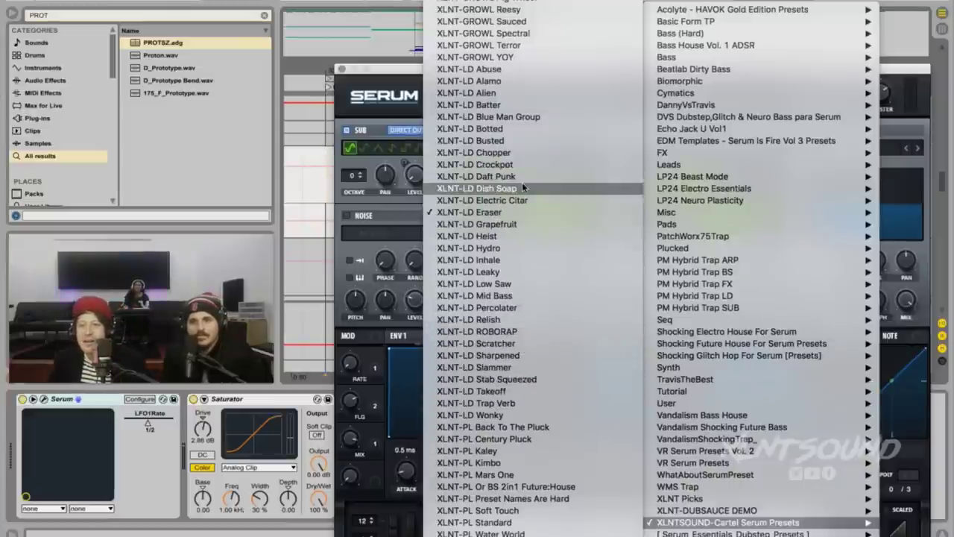
scroll(523, 185, "up", 4)
scroll(523, 187, "up", 5)
scroll(526, 198, "up", 5)
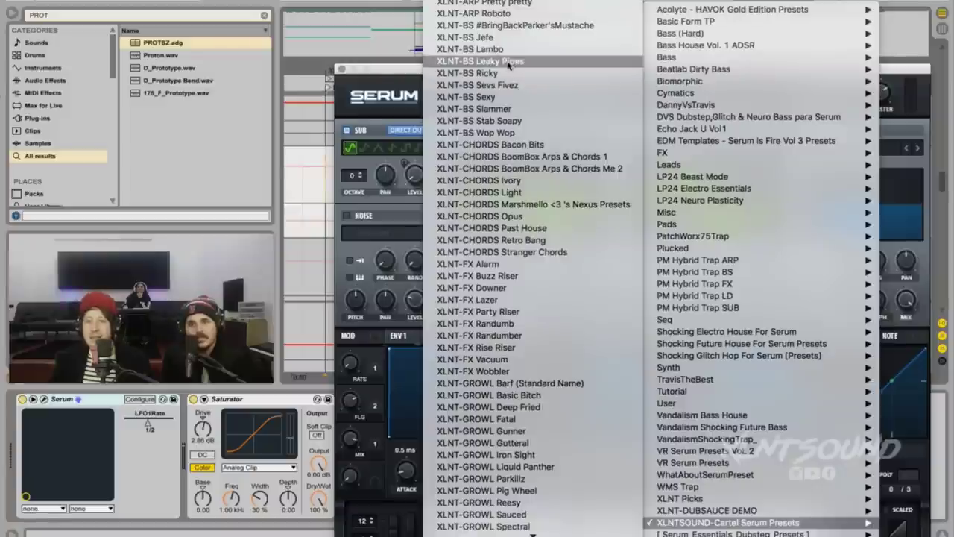
left_click(490, 61)
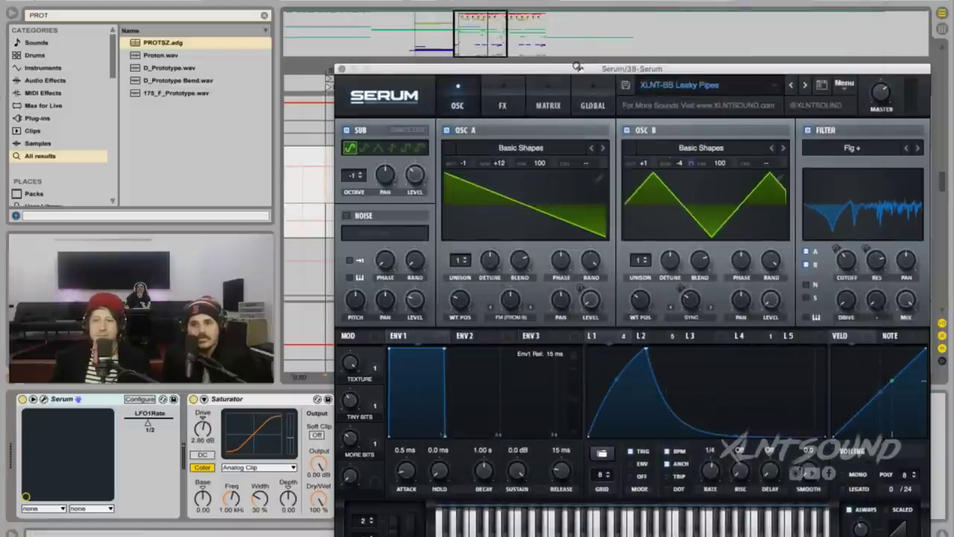
- Lower the computer MIDI keyboard's octave range to C2–D3 while auditioning Leaky Pipes, keeping the whole Serum window in view
left_click_drag(576, 67, 614, 73)
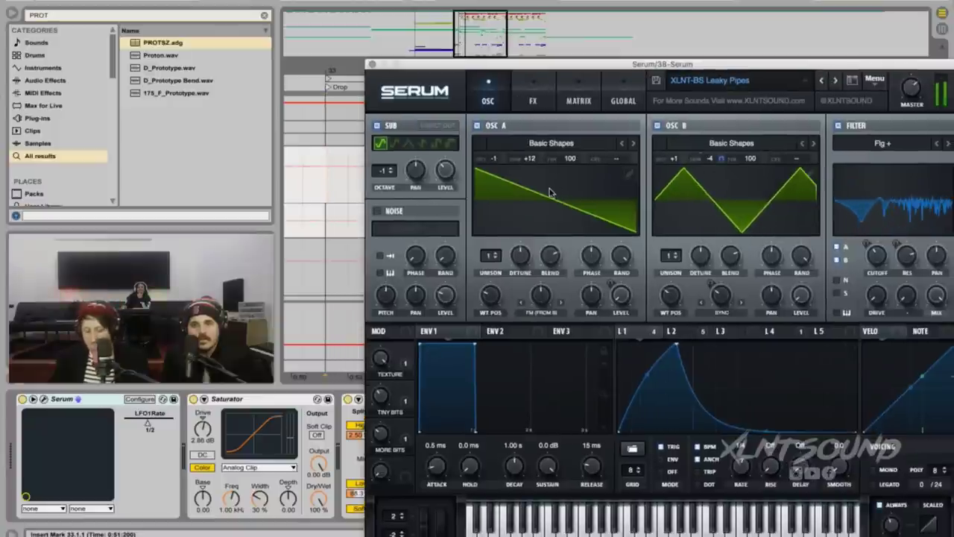
key("z")
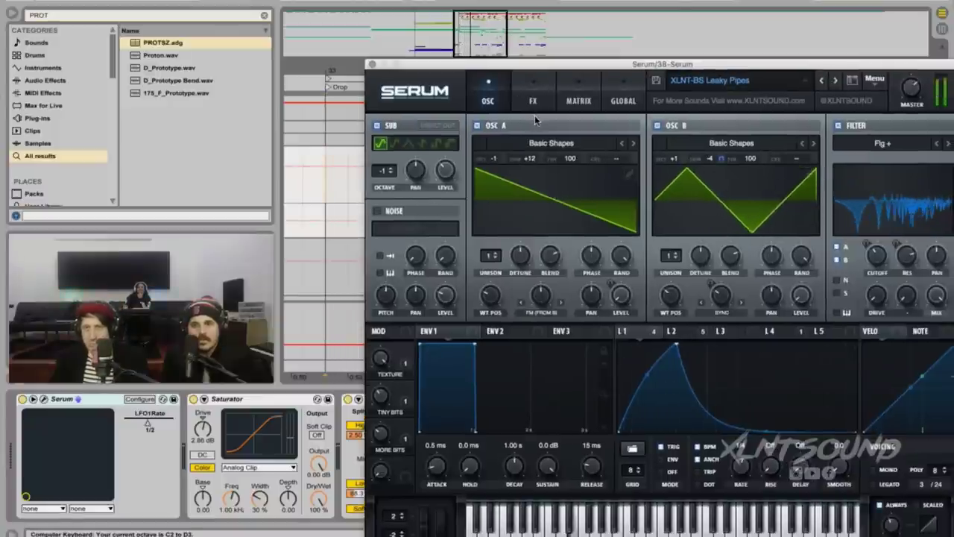
left_click_drag(526, 68, 465, 34)
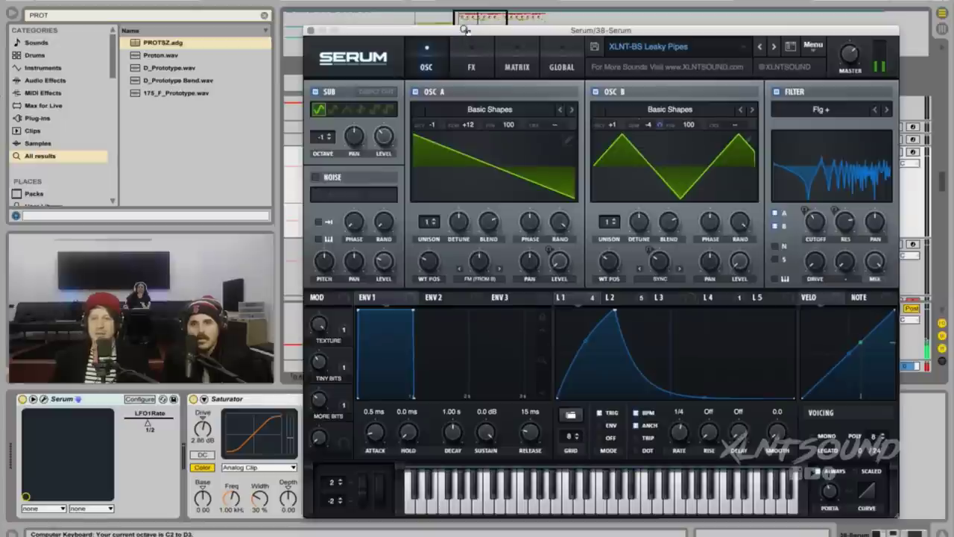
- Adjust LFO 2's modulation depth on the effects filter's resonance in the Leaky Pipes patch, trying about -78
left_click_drag(363, 30, 409, 34)
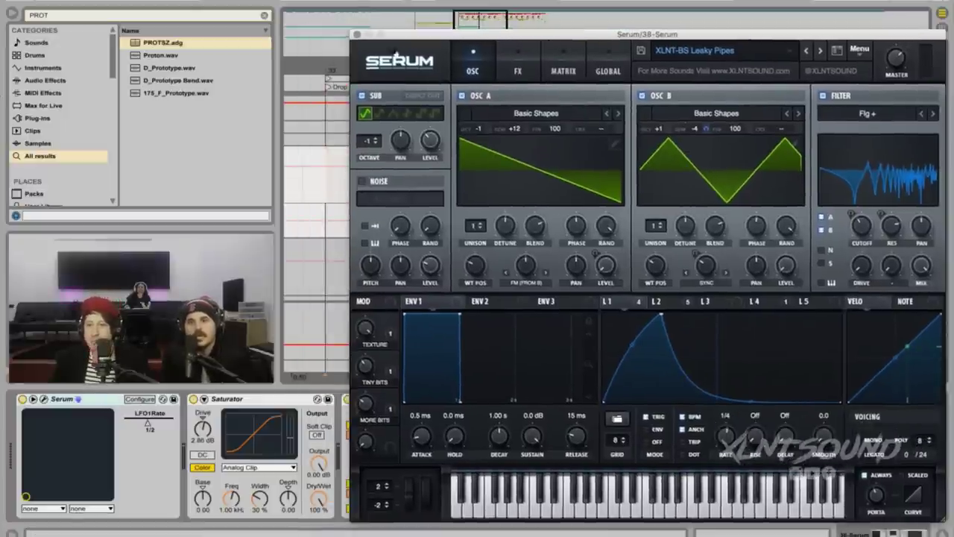
left_click_drag(589, 35, 580, 32)
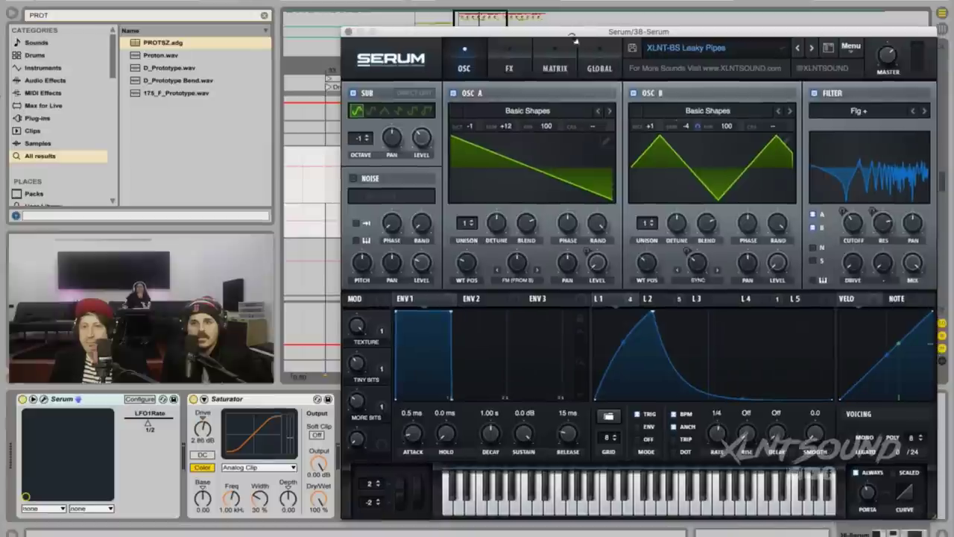
left_click(509, 67)
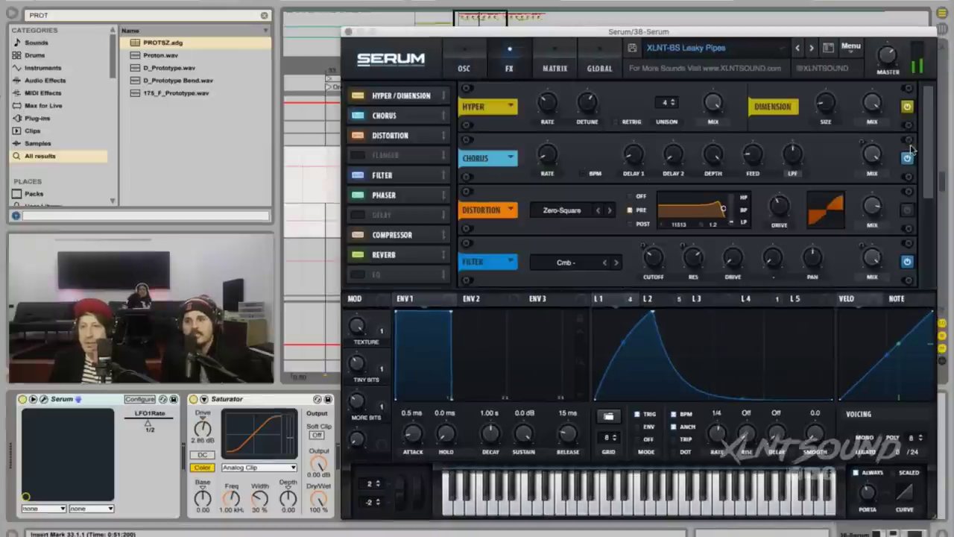
left_click_drag(927, 135, 938, 286)
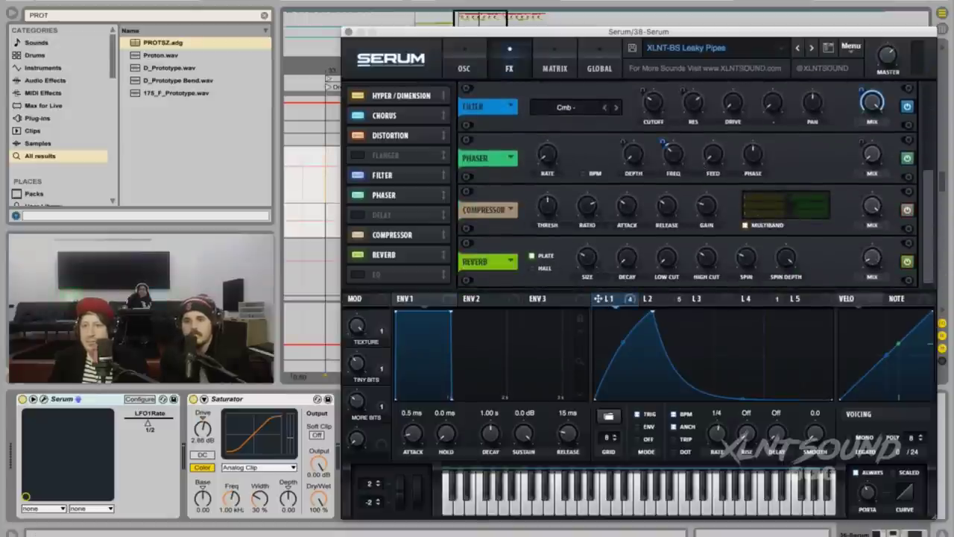
scroll(930, 190, "up", 3)
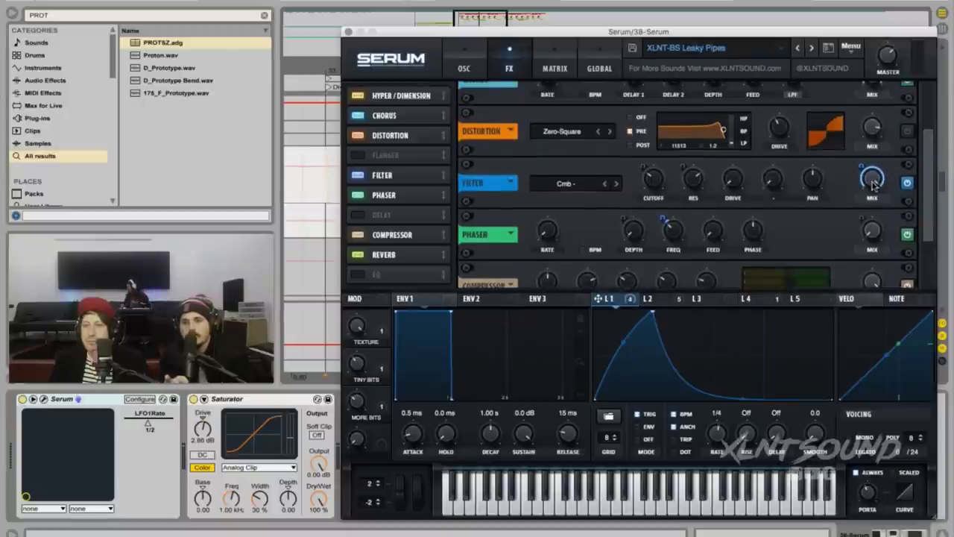
left_click(656, 298)
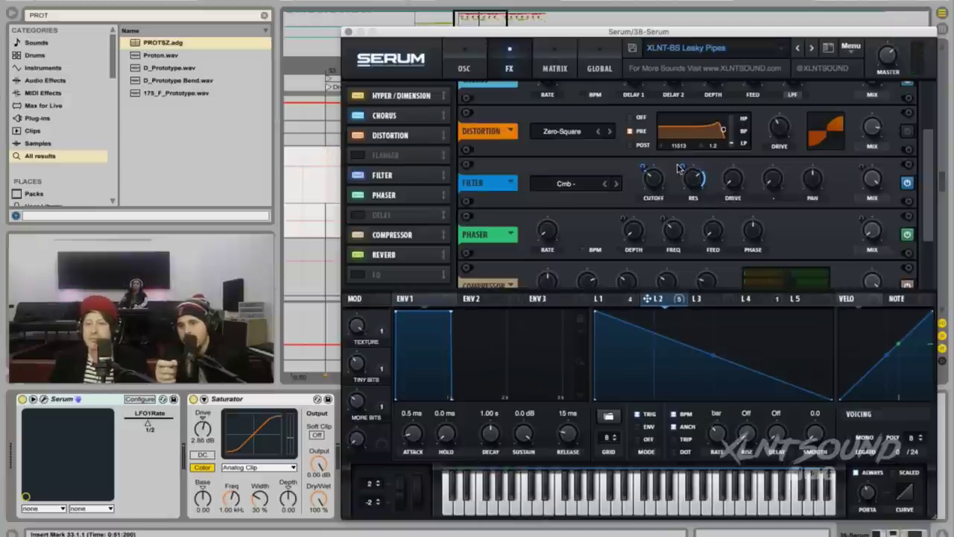
mouse_move(682, 172)
left_click_drag(684, 188, 689, 226)
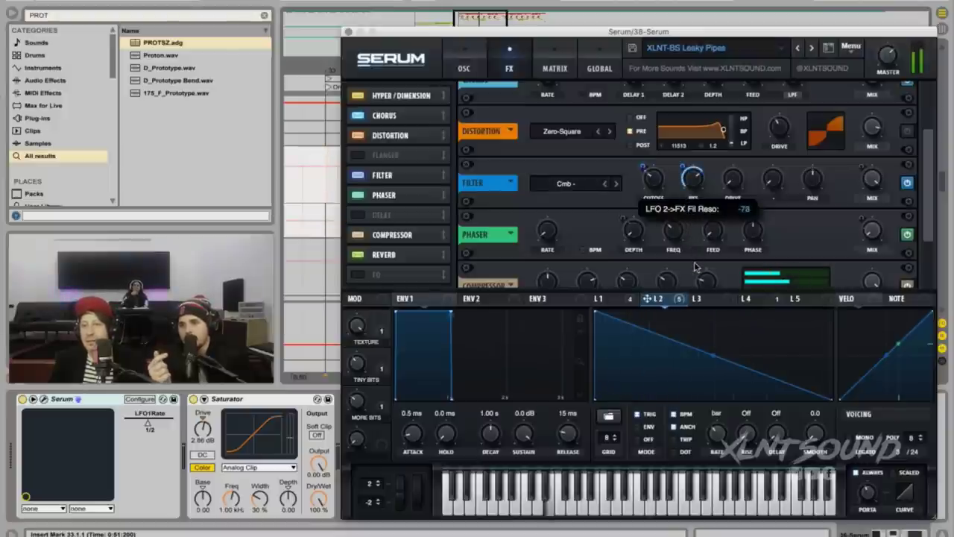
left_click_drag(697, 257, 696, 246)
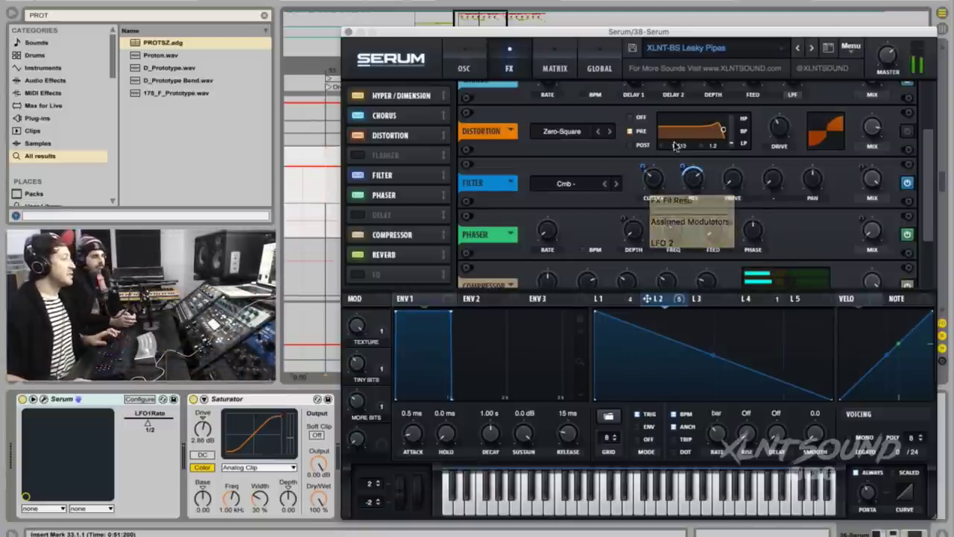
- Try a 1/8 rate for LFO 2 with the oscillators in view, then return to LFO 1 and close the Serum window
left_click(463, 67)
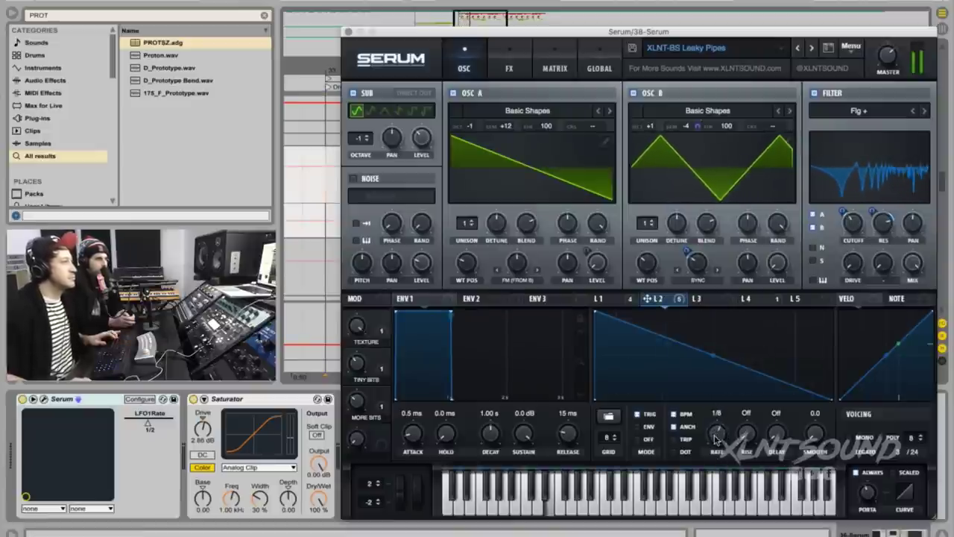
left_click(613, 299)
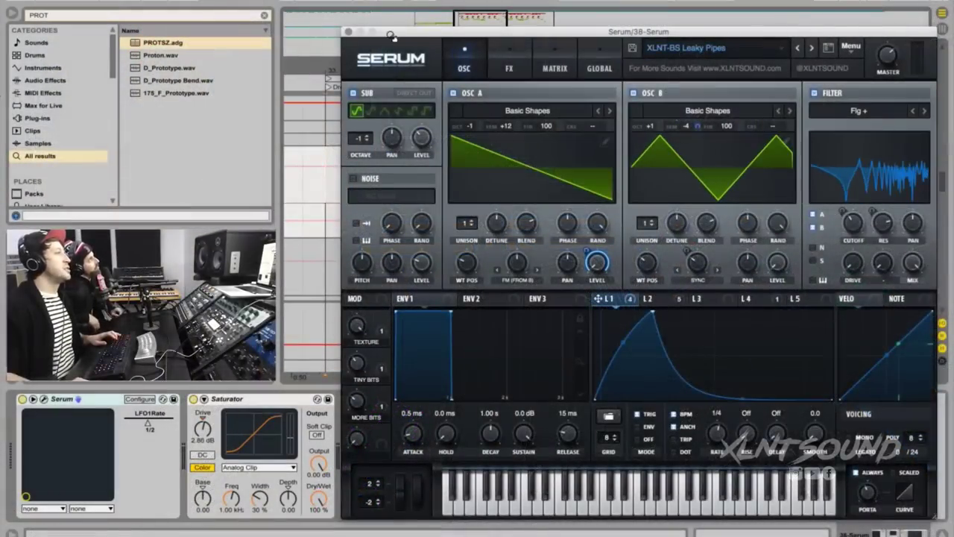
left_click_drag(389, 32, 410, 61)
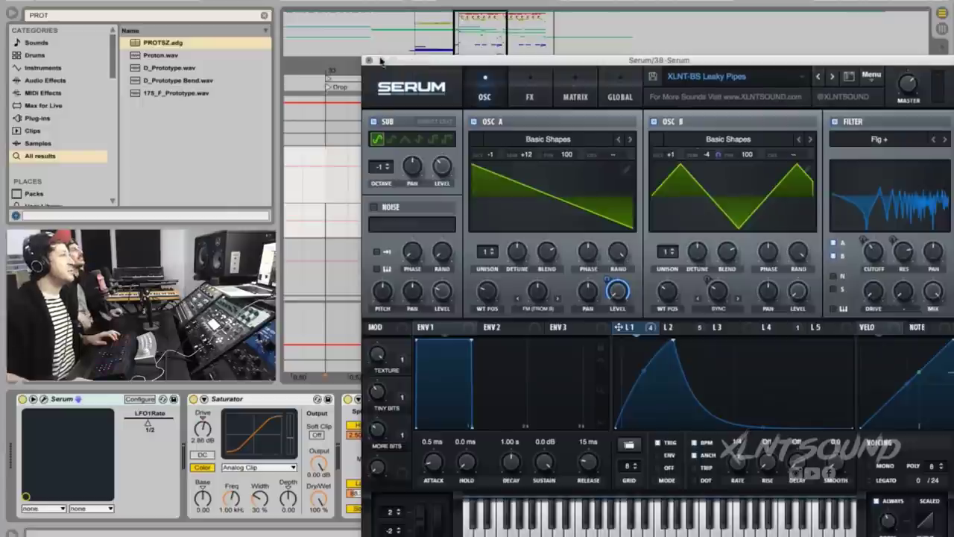
left_click(368, 60)
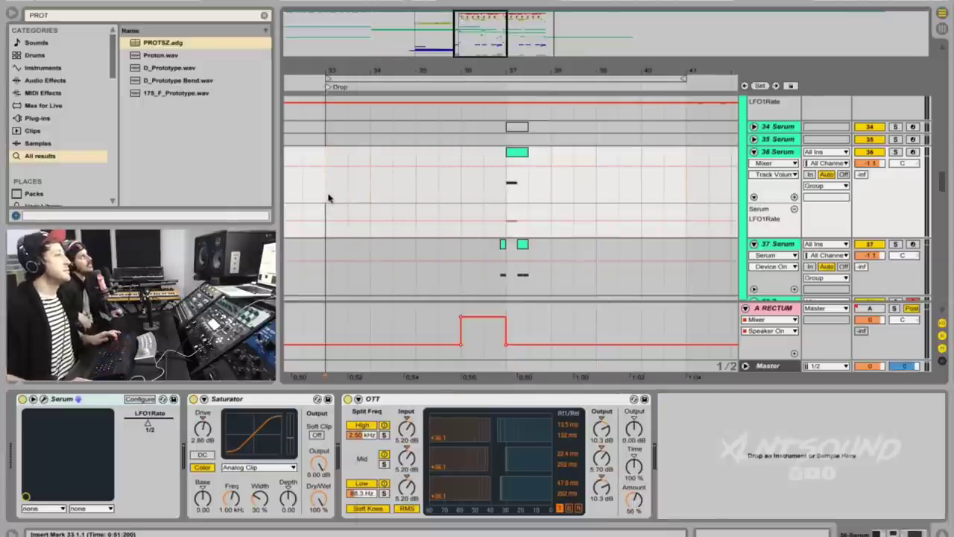
- Insert a two-bar MIDI clip from bar 33 to 35 on the 36 Serum track and open it for note editing
key("space")
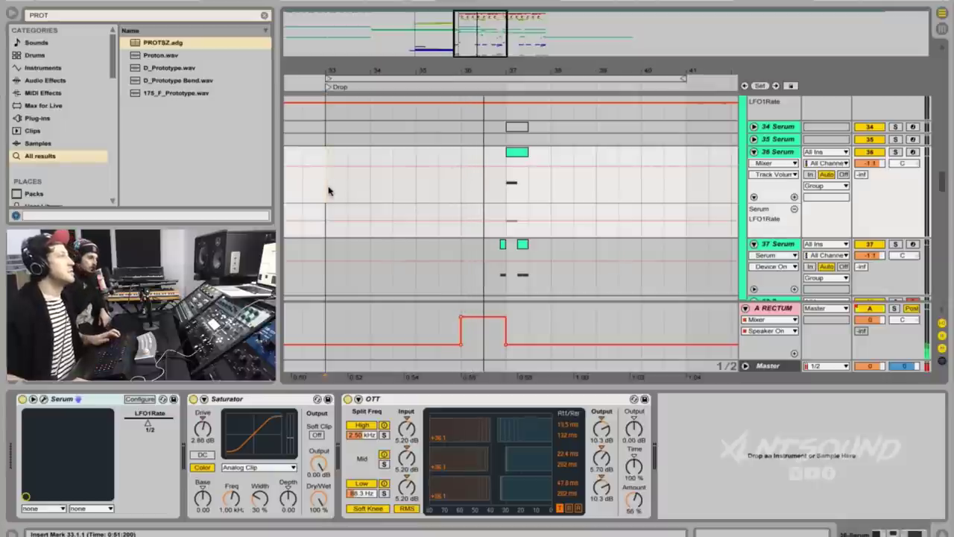
left_click(417, 184, "shift")
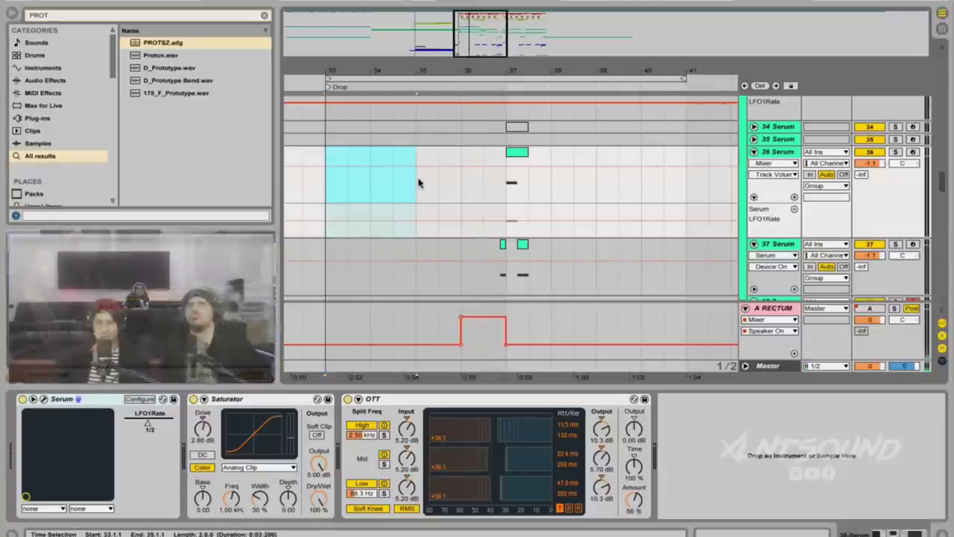
key("ctrl+shift+m")
left_click(375, 153)
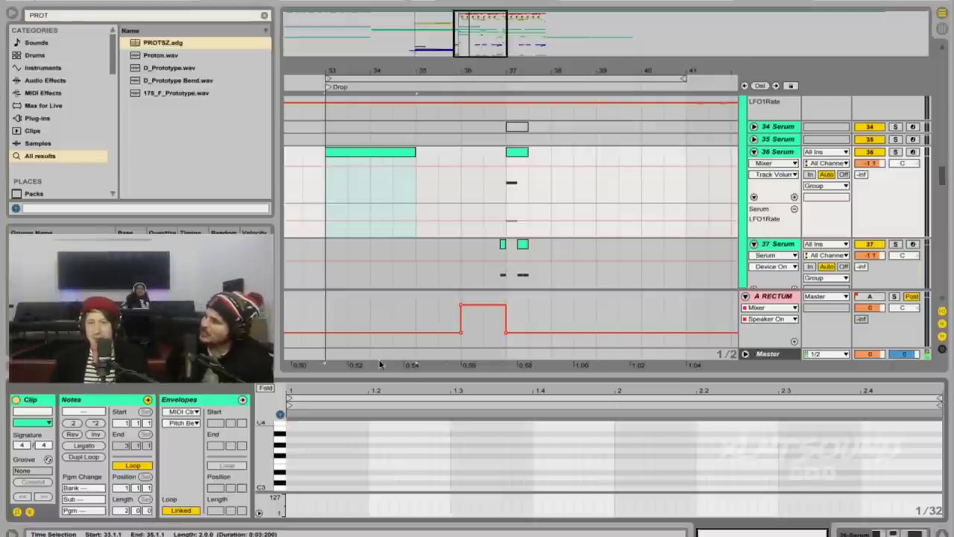
- Enlarge the note editor and add one long G#2 note from the clip's start to beat 2.2
left_click_drag(404, 377, 377, 88)
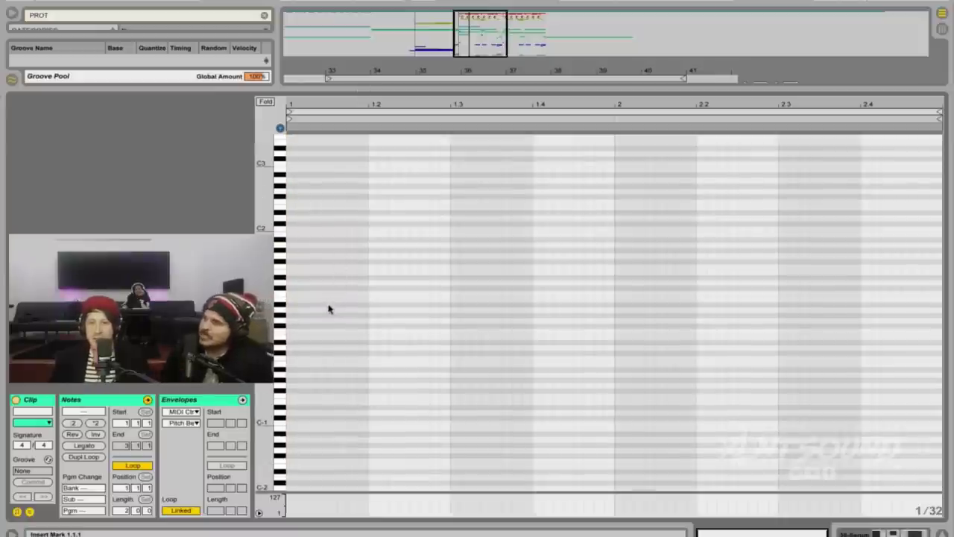
scroll(331, 321, "up", 10)
scroll(336, 331, "down", 10)
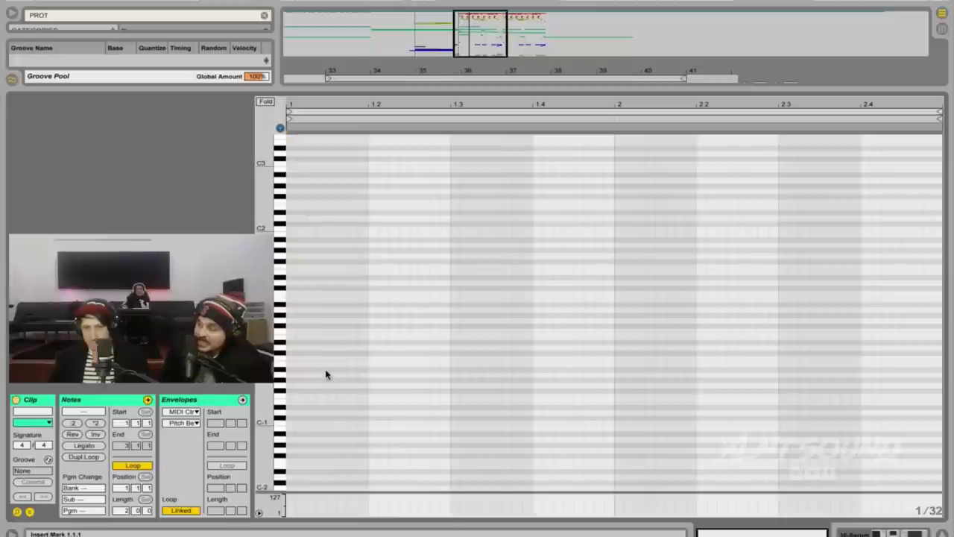
scroll(326, 373, "up", 10)
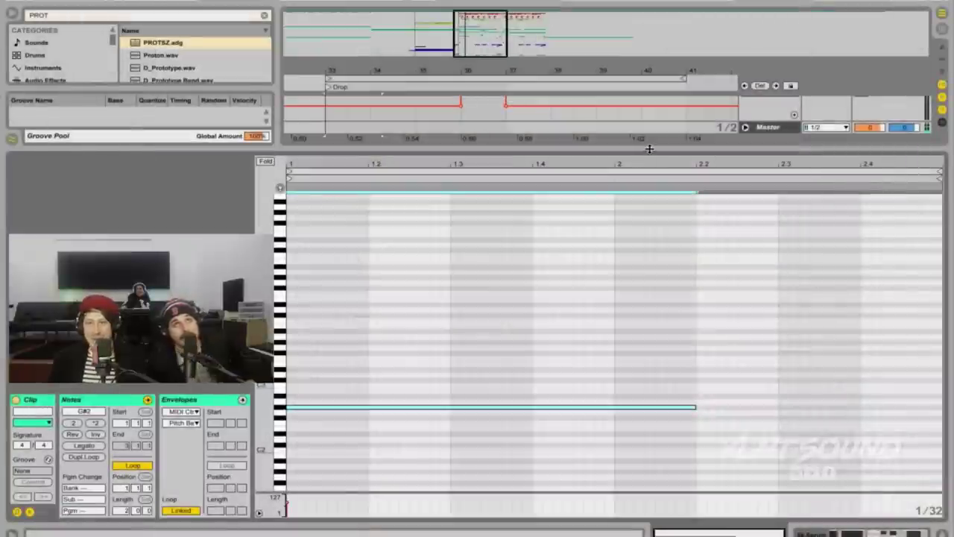
- Shift the G#2 section of the 38 Serum clip two beats later so it starts at 33.3, keeping it on the 38 Serum track
left_click_drag(649, 149, 643, 188)
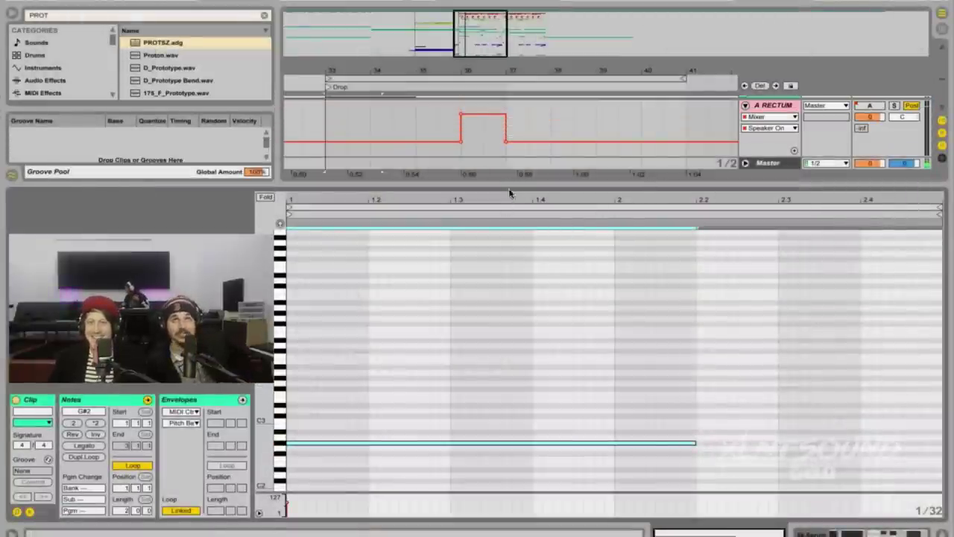
left_click_drag(509, 185, 511, 332)
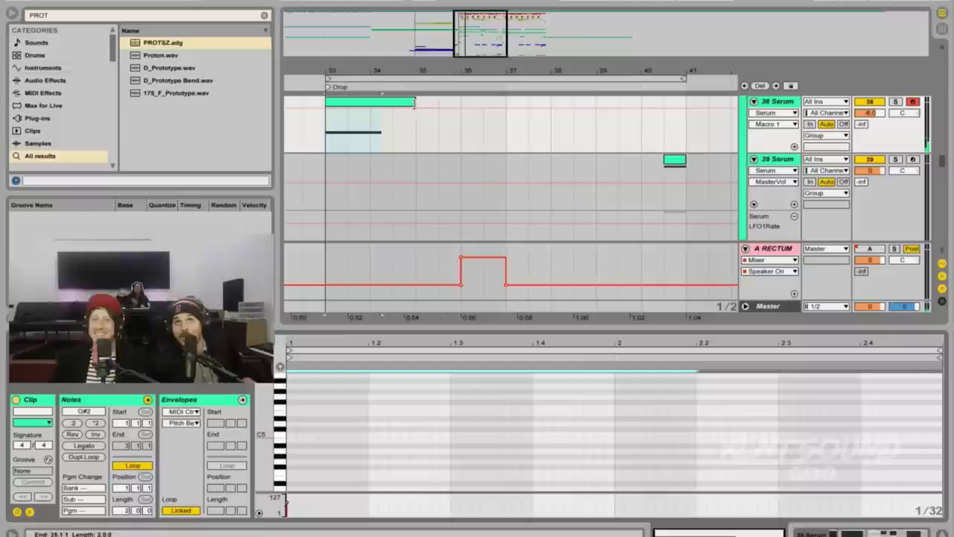
left_click(350, 105)
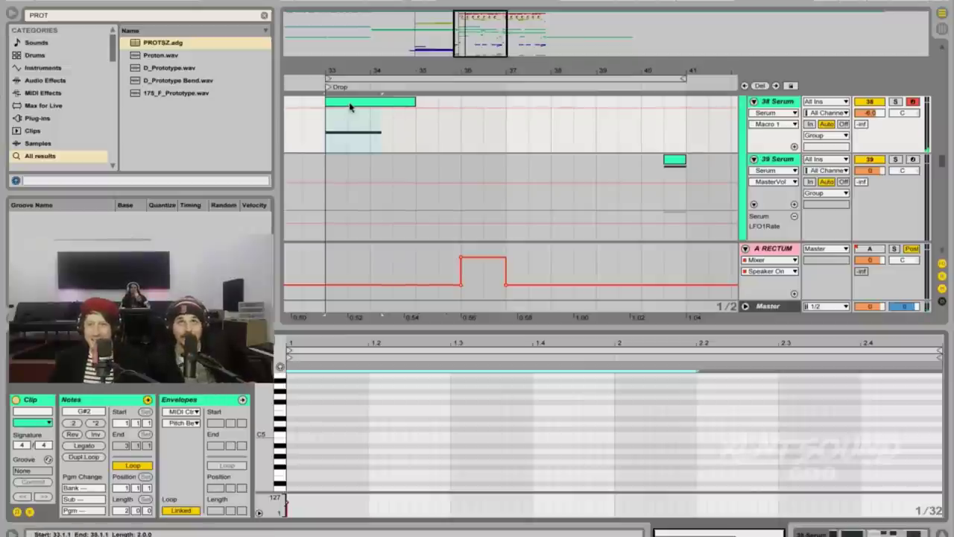
key("space")
left_click_drag(350, 105, 373, 98)
scroll(363, 155, "up", 4)
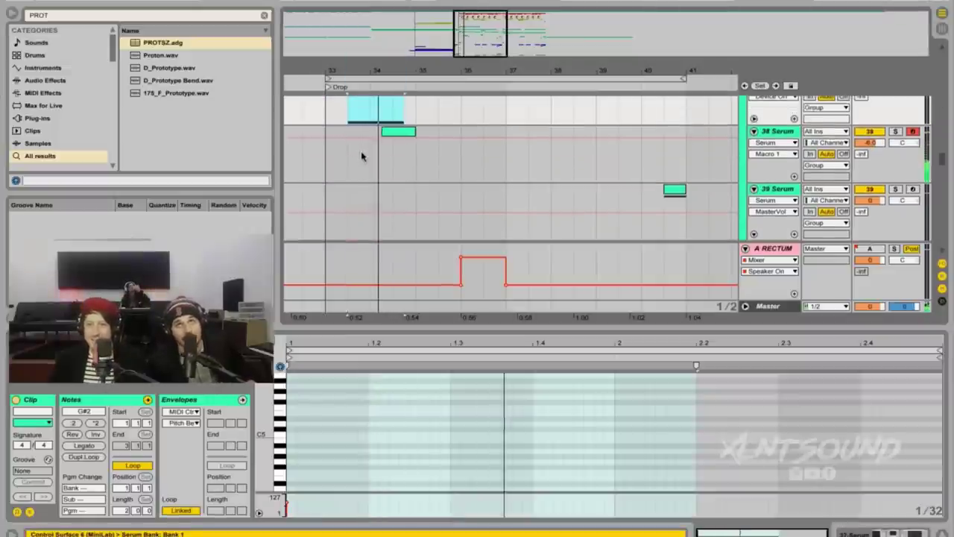
scroll(354, 149, "down", 2)
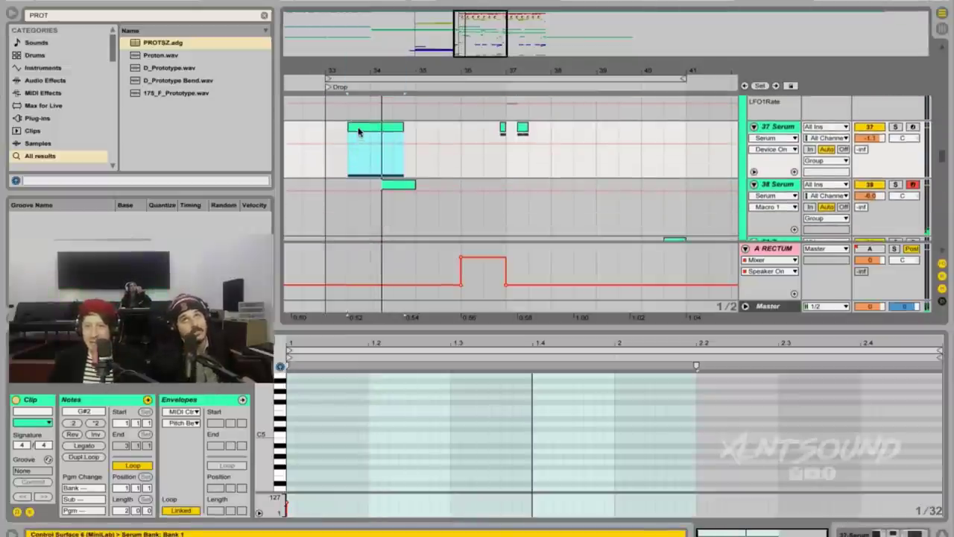
left_click_drag(357, 136, 357, 219)
- Play the drop from bar 33 to audition the shifted bass note on the 38 Serum track
left_click(328, 216)
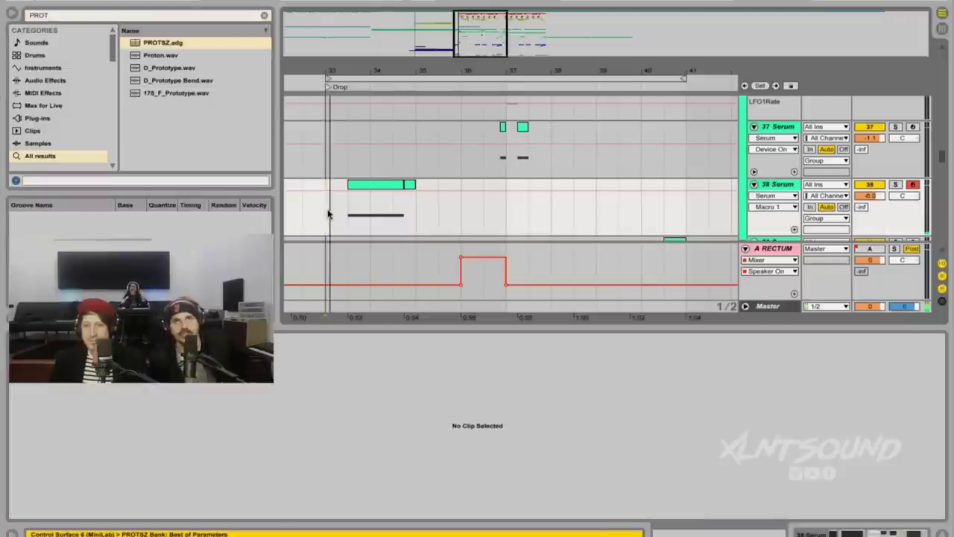
scroll(343, 194, "down", 3)
scroll(347, 179, "up", 1)
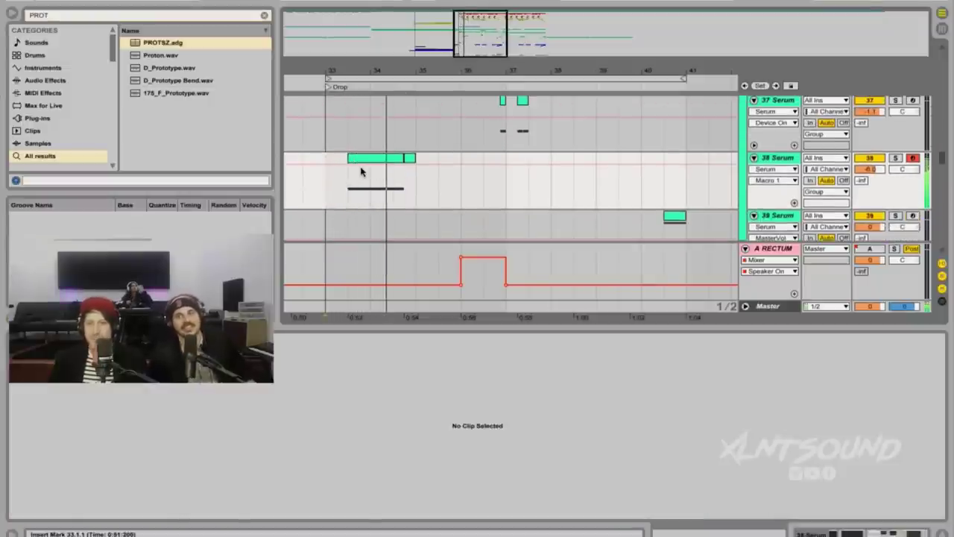
left_click(377, 166)
left_click(323, 185)
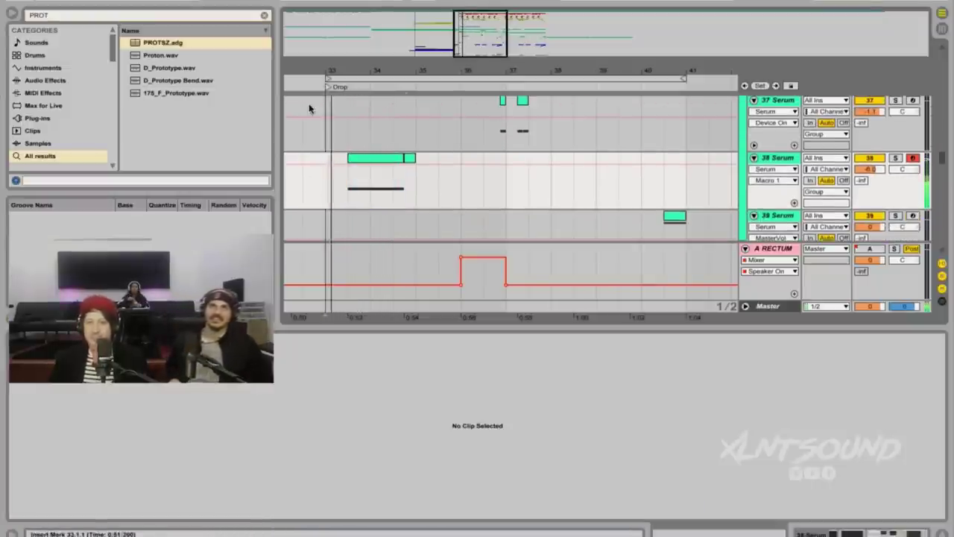
- Show Serum's Macro 1 automation in a separate lane on the 38 Serum track and play the section
key("plus")
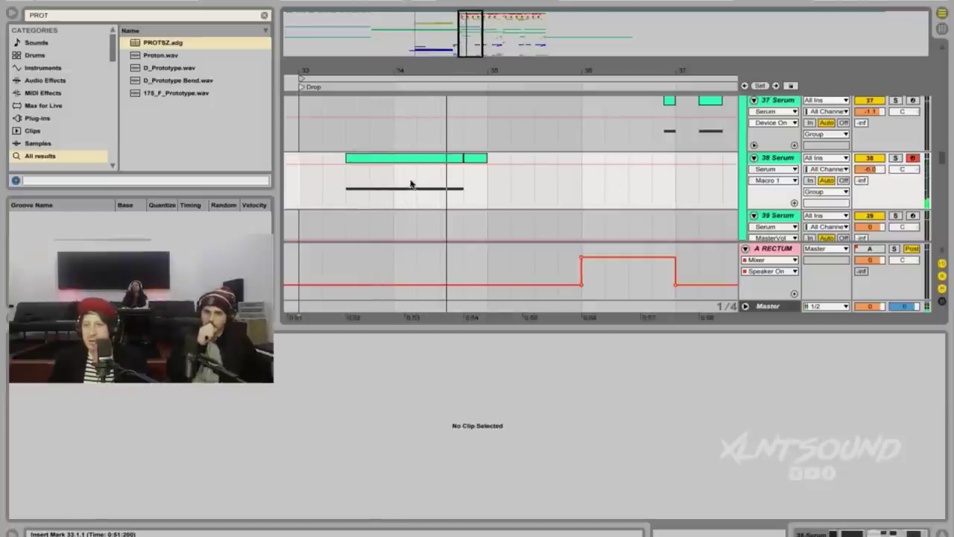
left_click(794, 202)
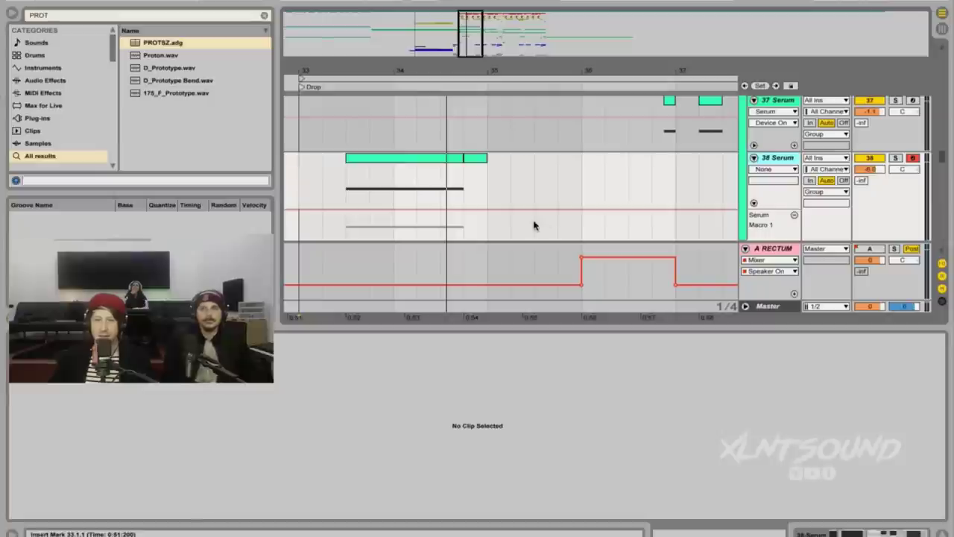
key("space")
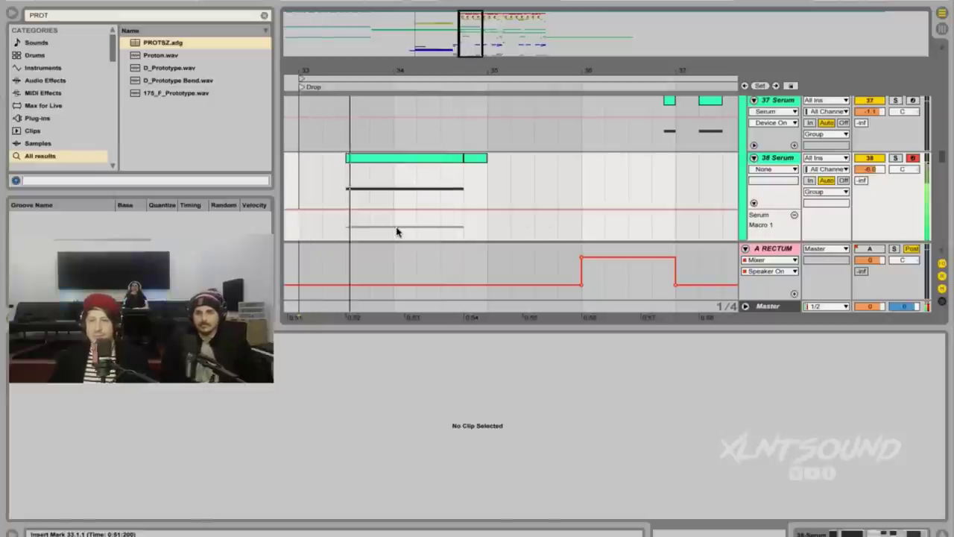
- Try lowering the Macro 1 automation from 34.2.1 to 35.1.1, audition it from 33.3.1, and undo the change
left_click_drag(415, 228, 450, 222)
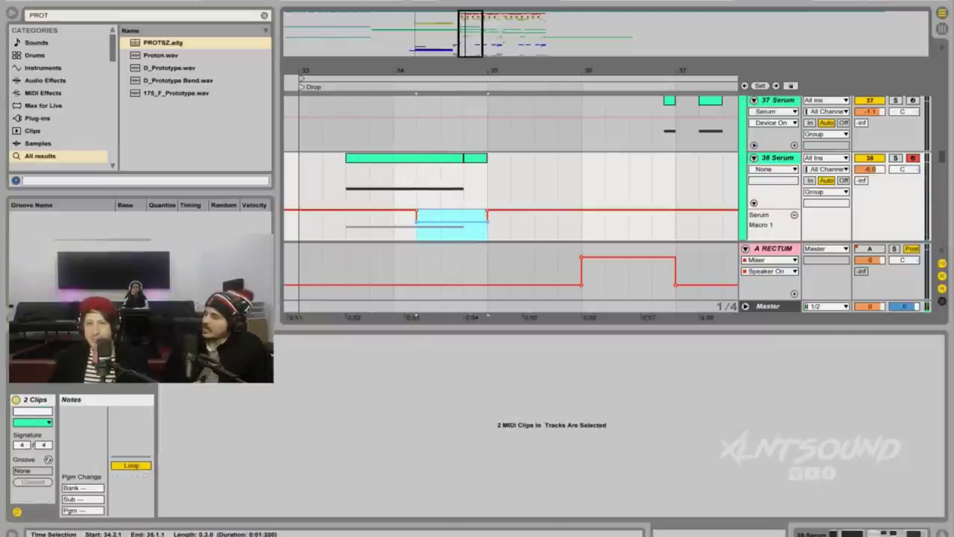
left_click(368, 228)
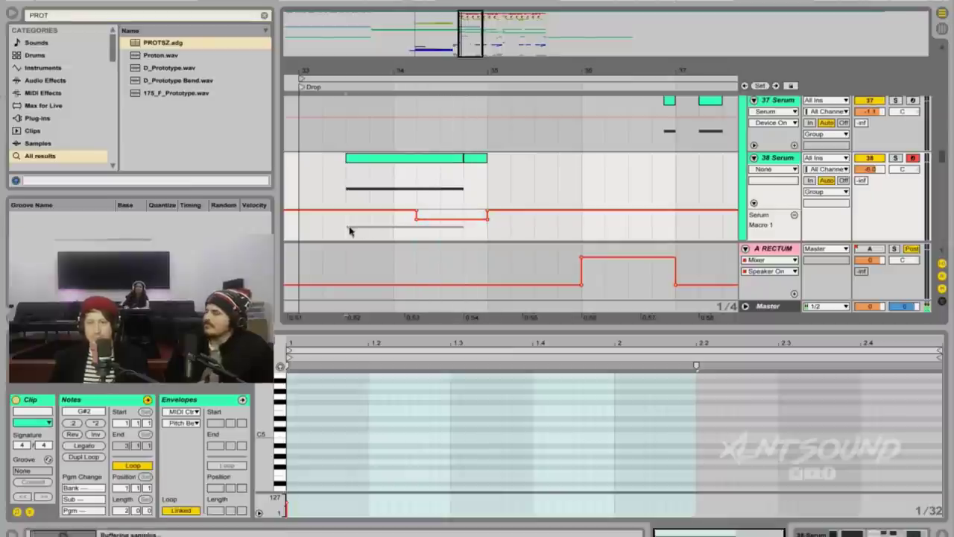
key("space")
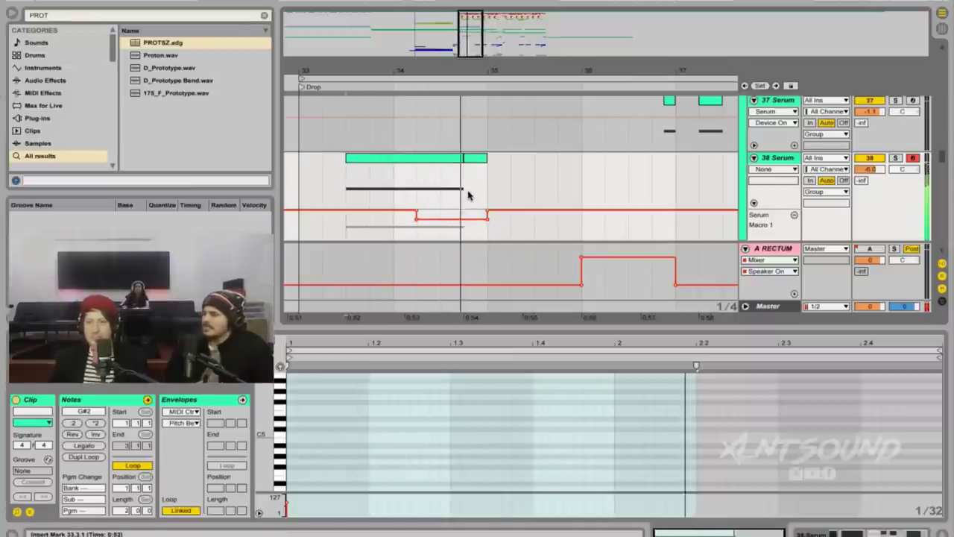
scroll(478, 194, "down", 2)
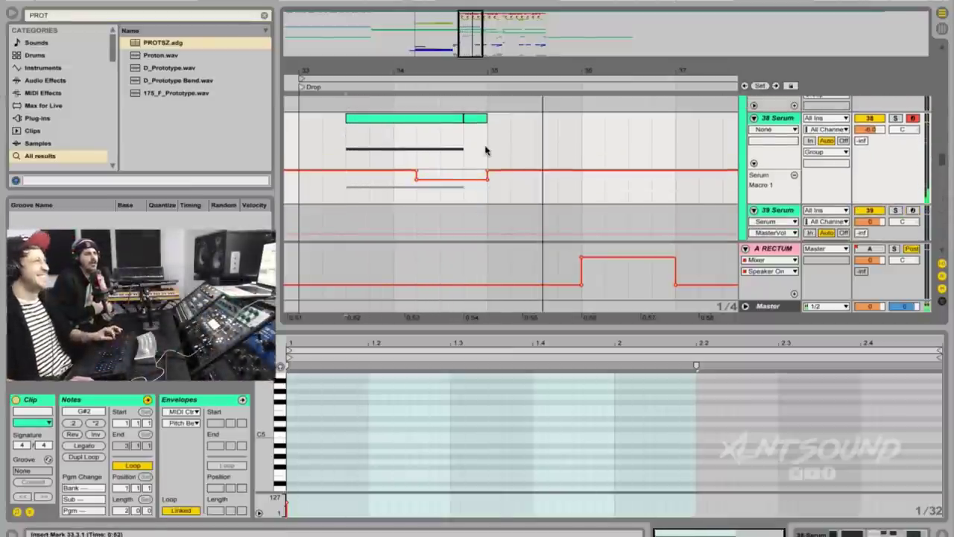
key("ctrl+z")
- Display the 38 Serum track's device chain and reopen its Serum plug-in window
double_click(778, 119)
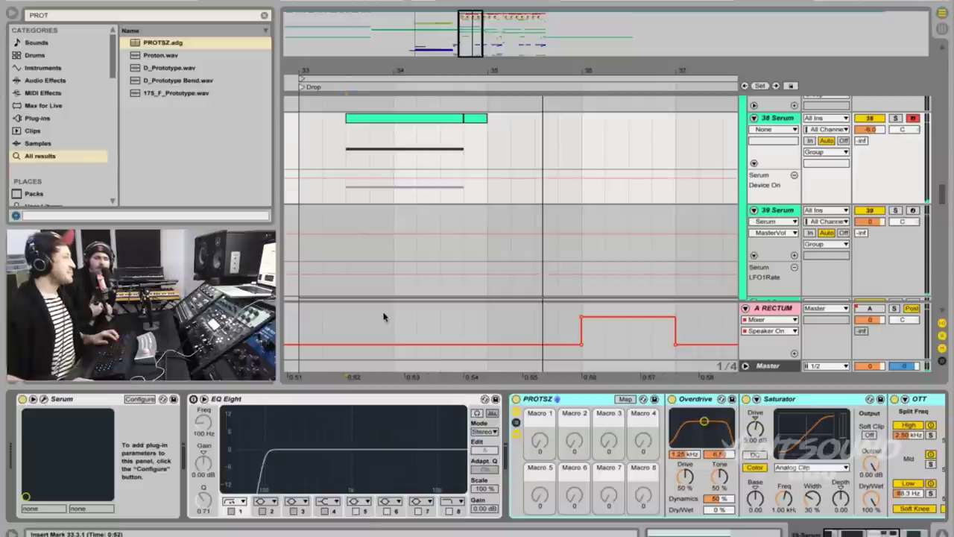
left_click(44, 400)
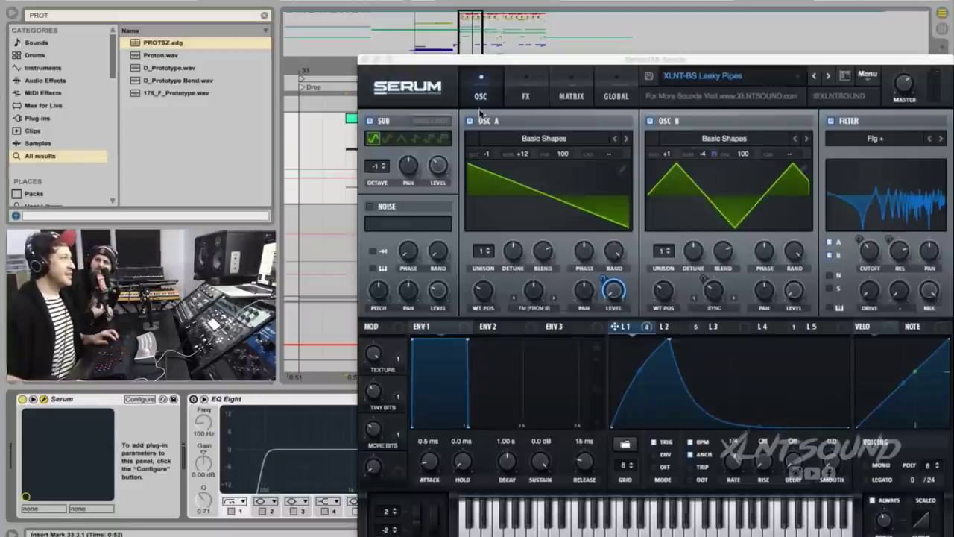
- Move the Serum window up to check LFO 1's rate, close the plug-in, and play the bass note from 33.1.1
left_click_drag(505, 64, 500, 0)
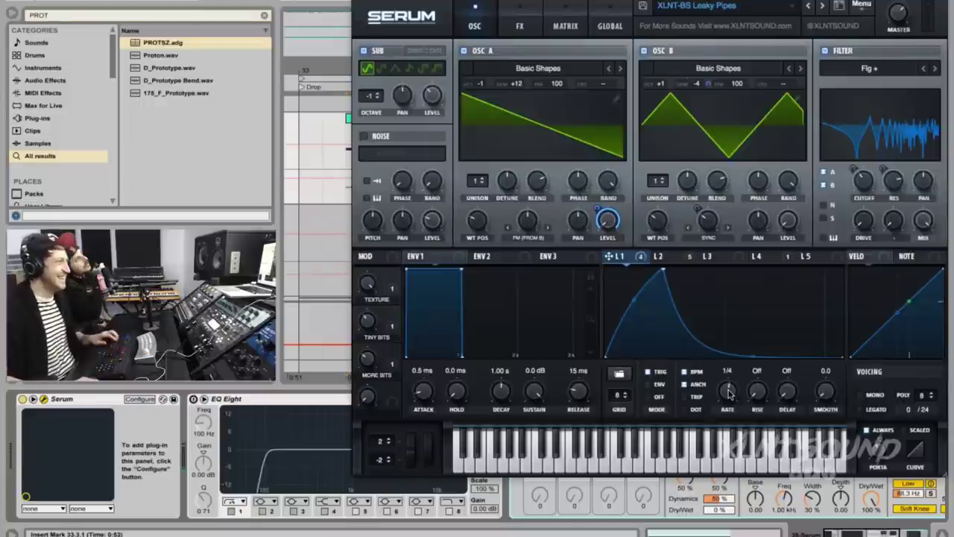
left_click(359, 1)
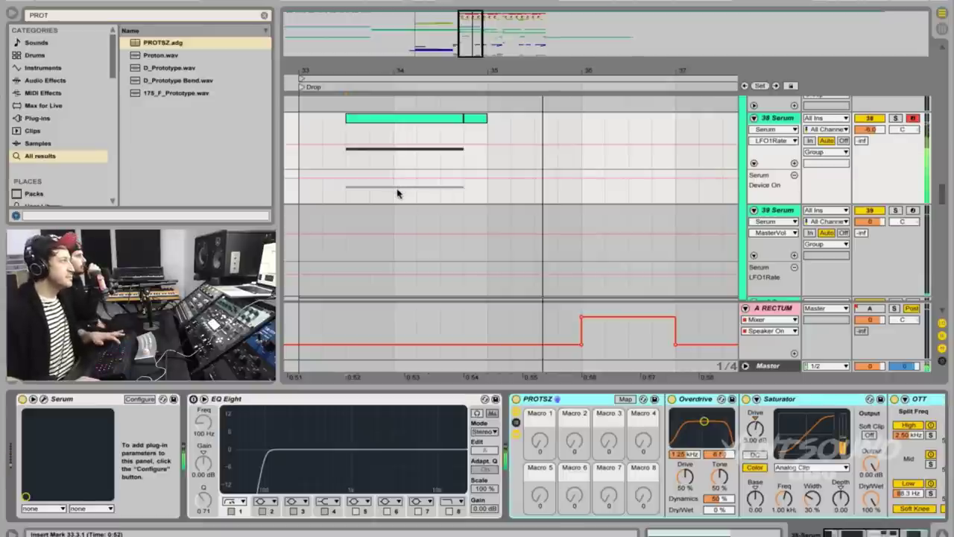
key("space")
left_click_drag(397, 196, 421, 193)
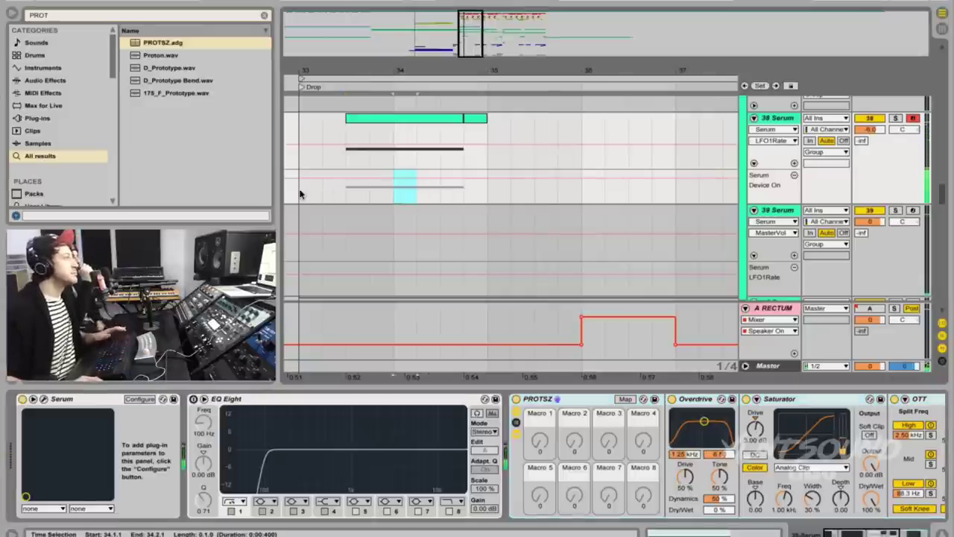
left_click(301, 194)
key("space")
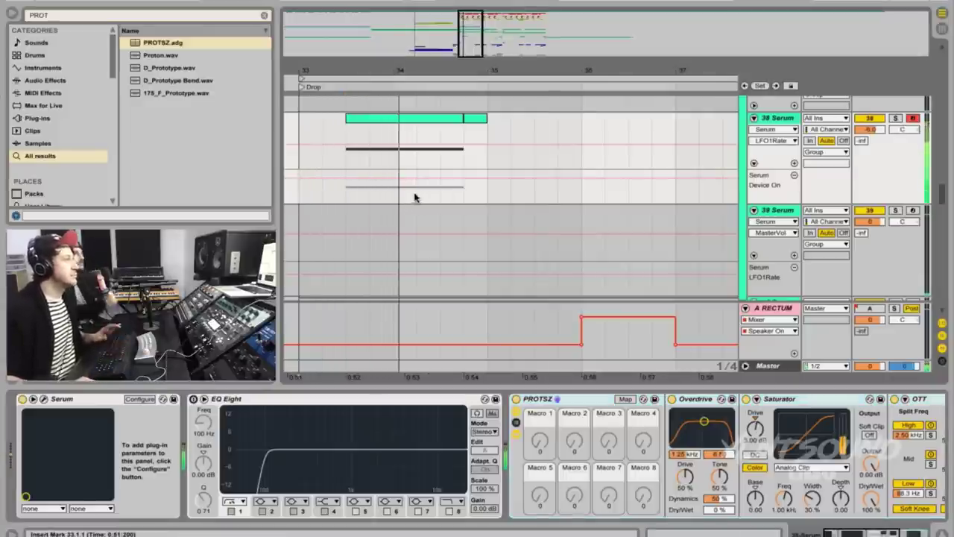
- Consolidate the 38 Serum clips from 33.3.1 to 35.1.1 and keep only Serum's LFO1Rate in a separate automation lane
left_click_drag(417, 195, 441, 194)
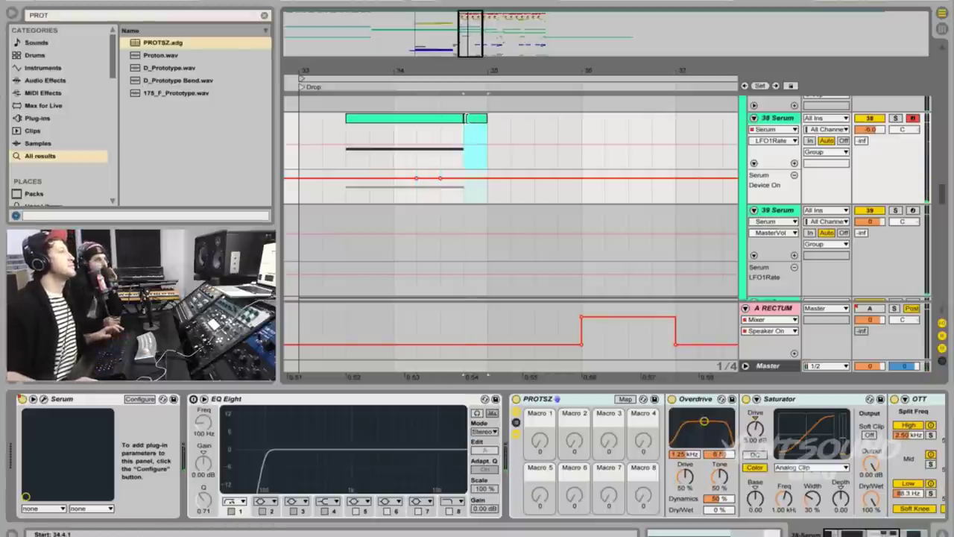
left_click(486, 118)
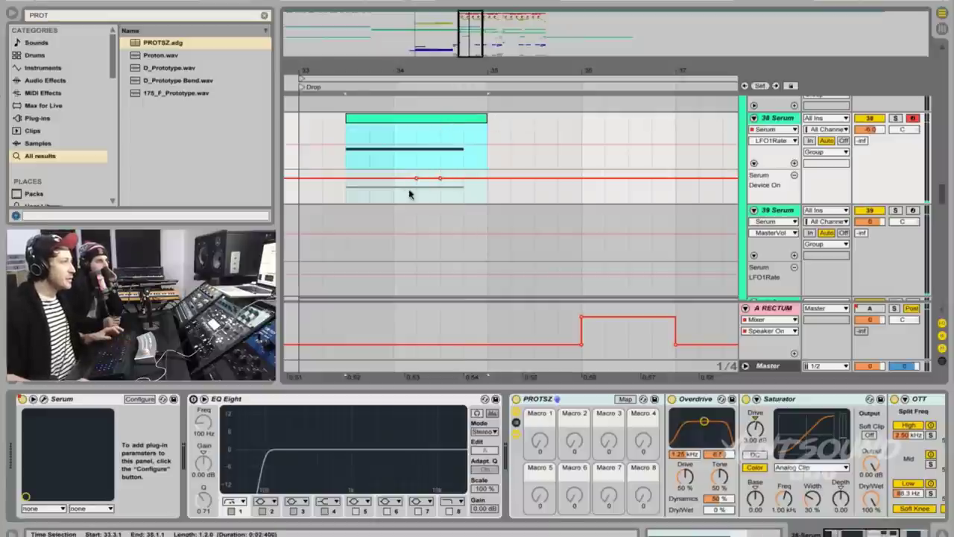
left_click(794, 176)
left_click(794, 164)
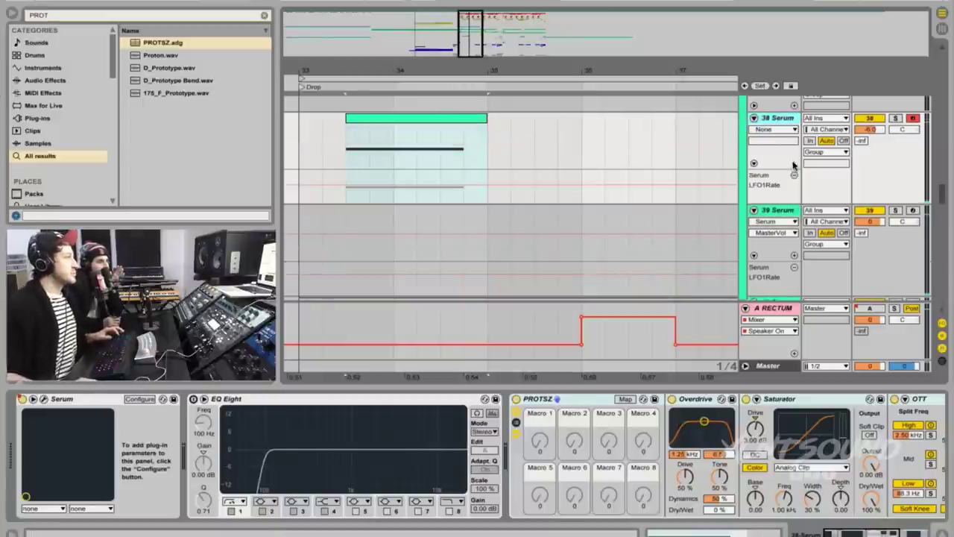
- Layer a G#1 note an octave below the clip's G#2 note, audition both, and return to the full arrangement
double_click(411, 120)
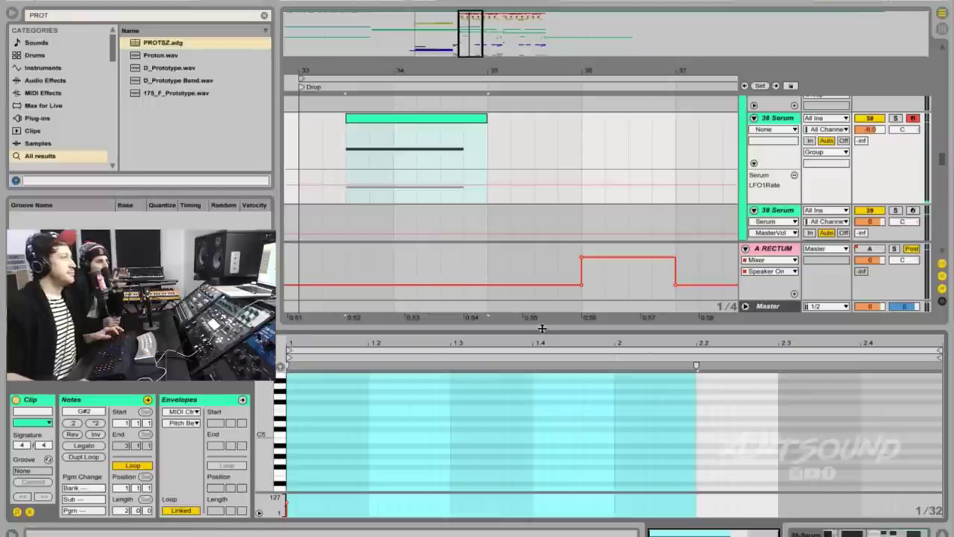
left_click_drag(542, 328, 536, 37)
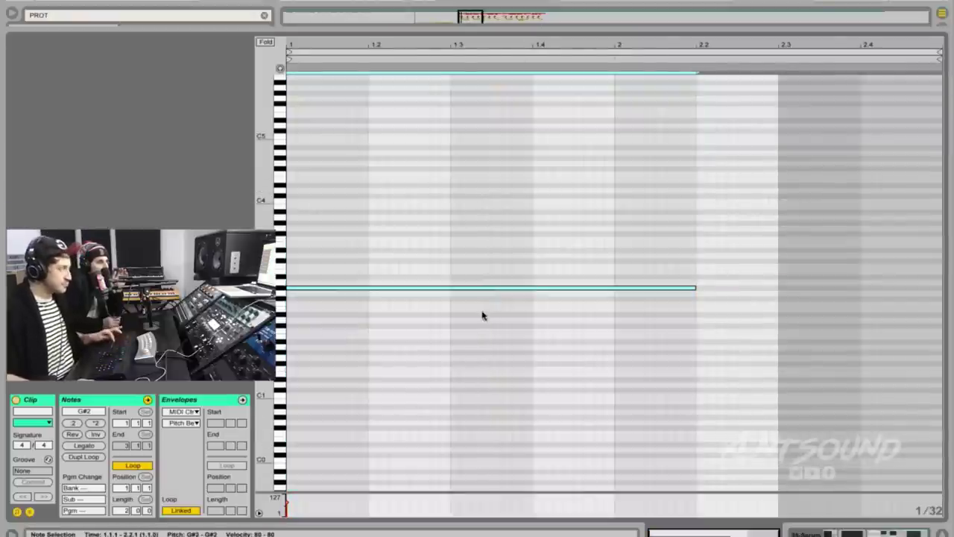
key("shift+Down")
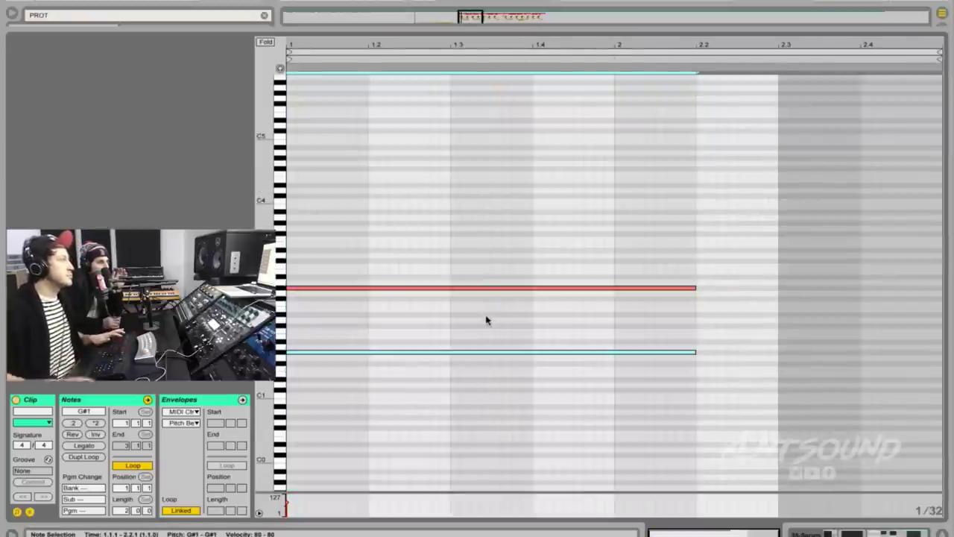
key("space")
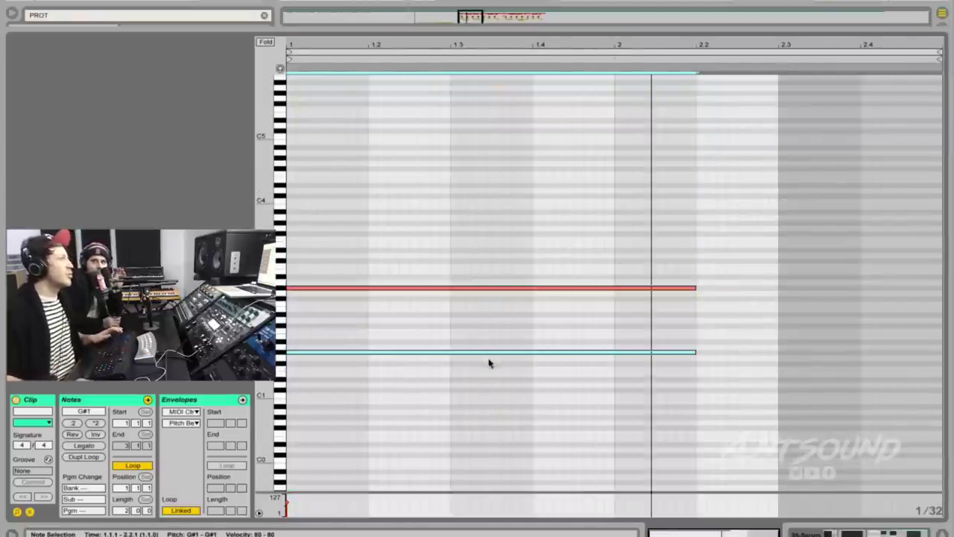
left_click_drag(511, 197, 518, 425)
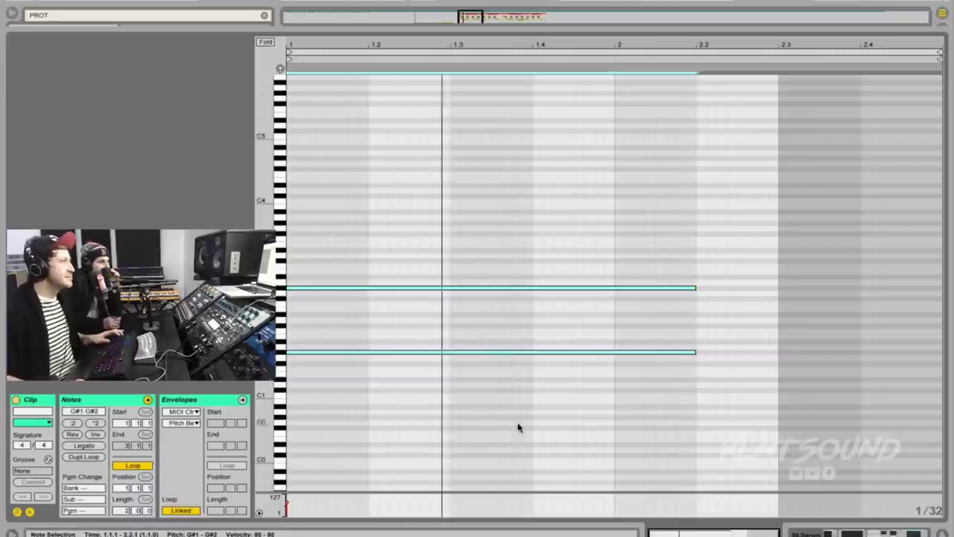
left_click_drag(514, 30, 504, 481)
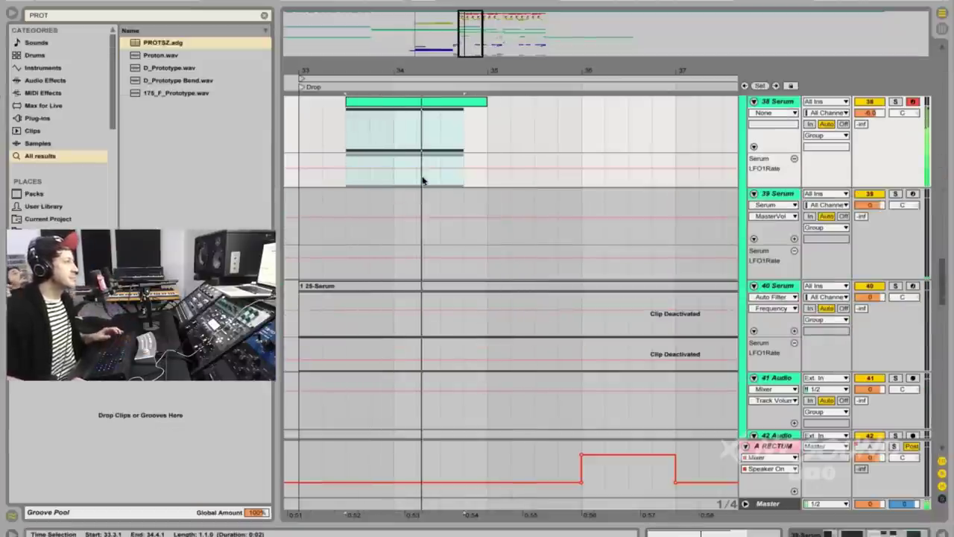
- Raise Serum's LFO1Rate automation slightly between 34.2.1 and 34.3.1 and audition the bass from 33.3.1
left_click_drag(422, 179, 428, 179)
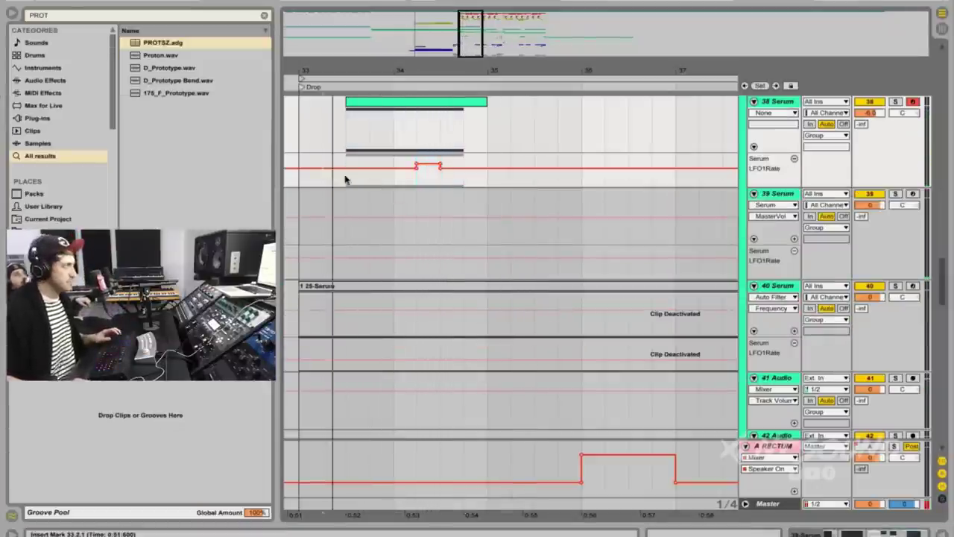
left_click_drag(377, 66, 378, 70)
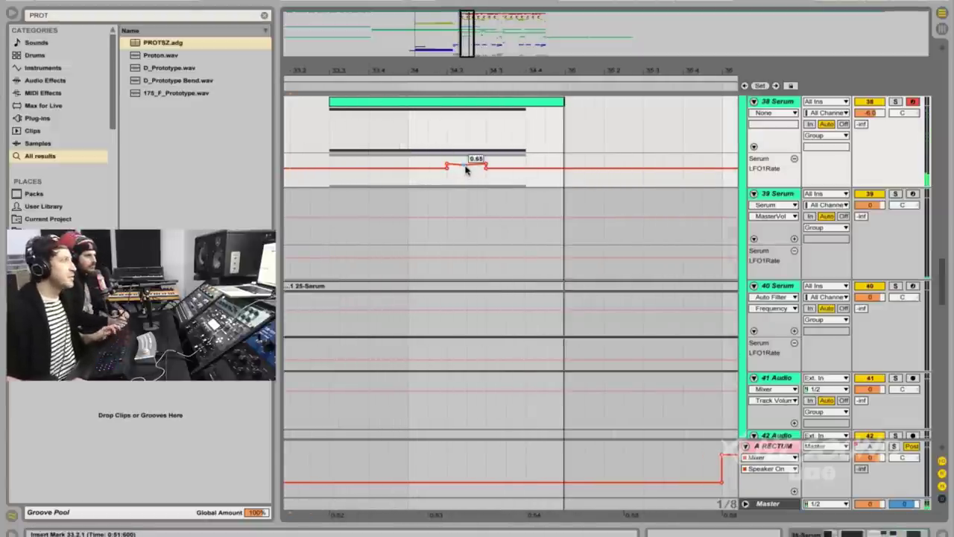
mouse_move(454, 184)
left_mouse_down()
mouse_move(483, 176)
mouse_move(469, 175)
left_mouse_up()
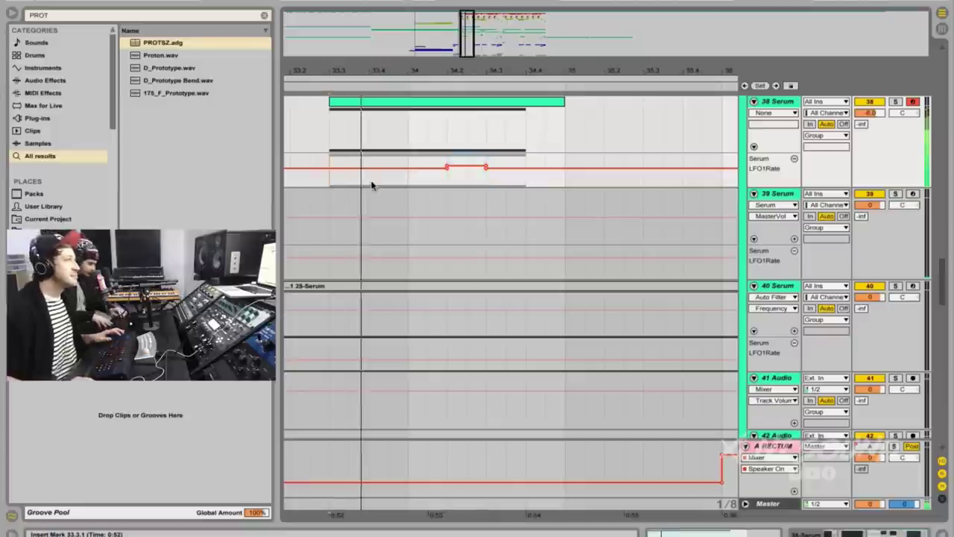
key("space")
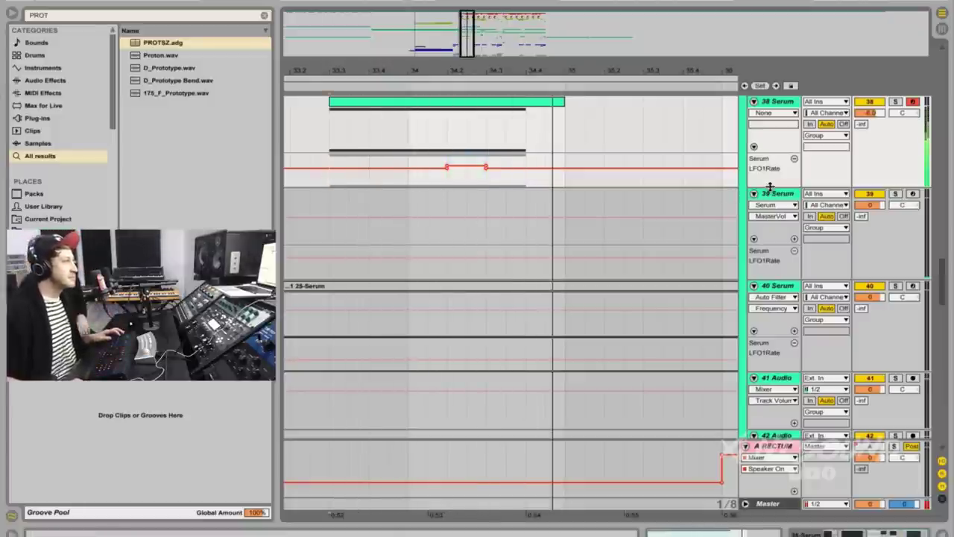
- Enlarge the LFO1Rate automation lane on the 38 Serum track and play the drop from 33.1.1
left_click_drag(770, 192, 777, 272)
key("space")
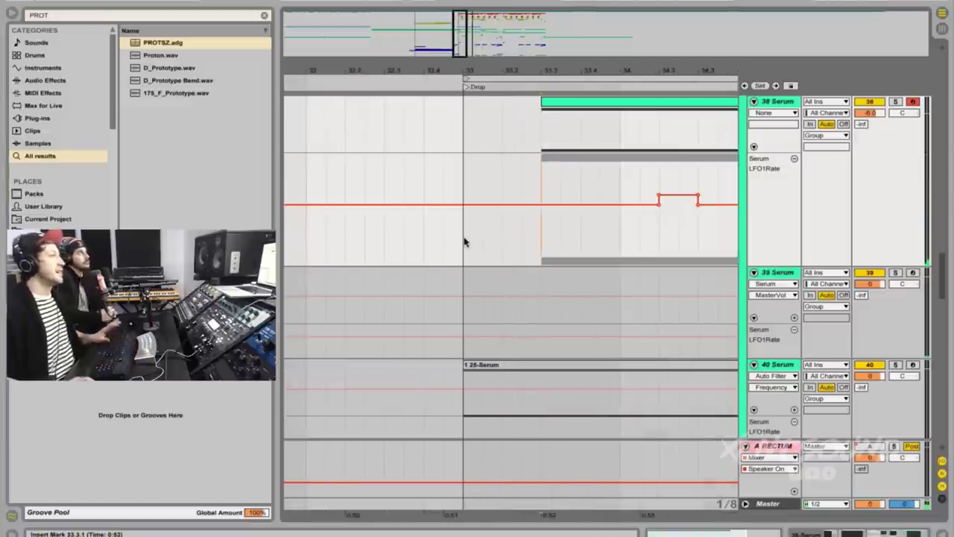
key("space")
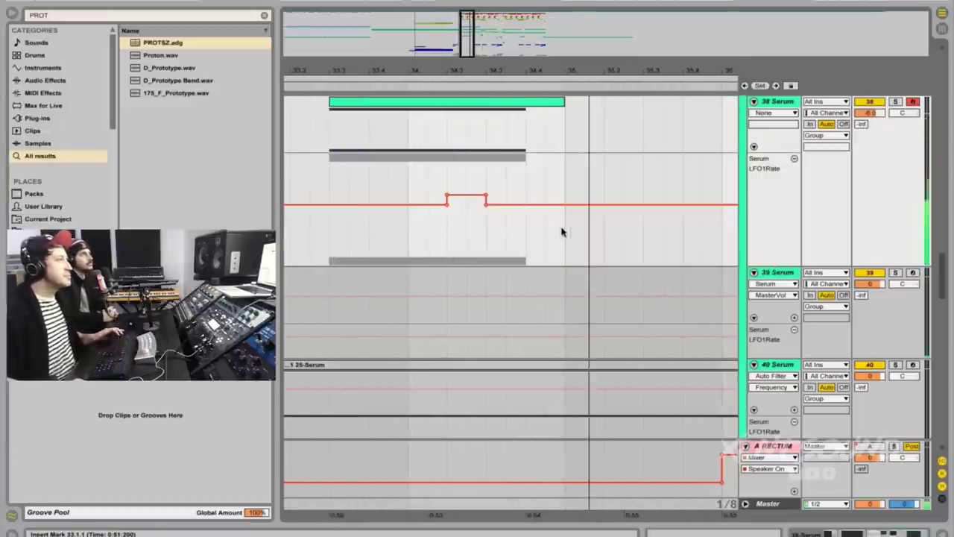
- Duplicate the 38 Serum bass clip with its LFO1Rate automation to 35.1.1, and play the arrangement from 25.1.1 and from 33.1.1
left_click(468, 105)
key("ctrl+d")
left_click_drag(470, 71, 403, 123)
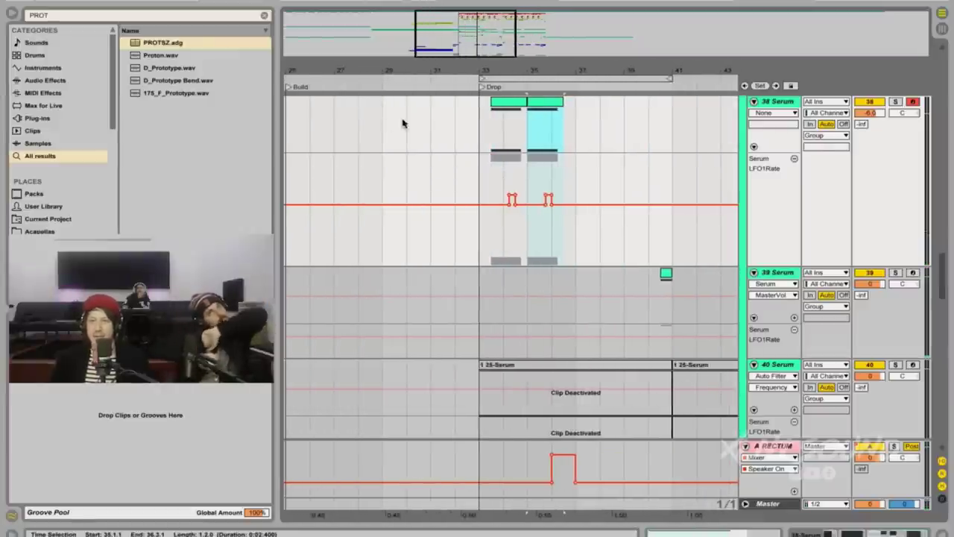
left_click(291, 128)
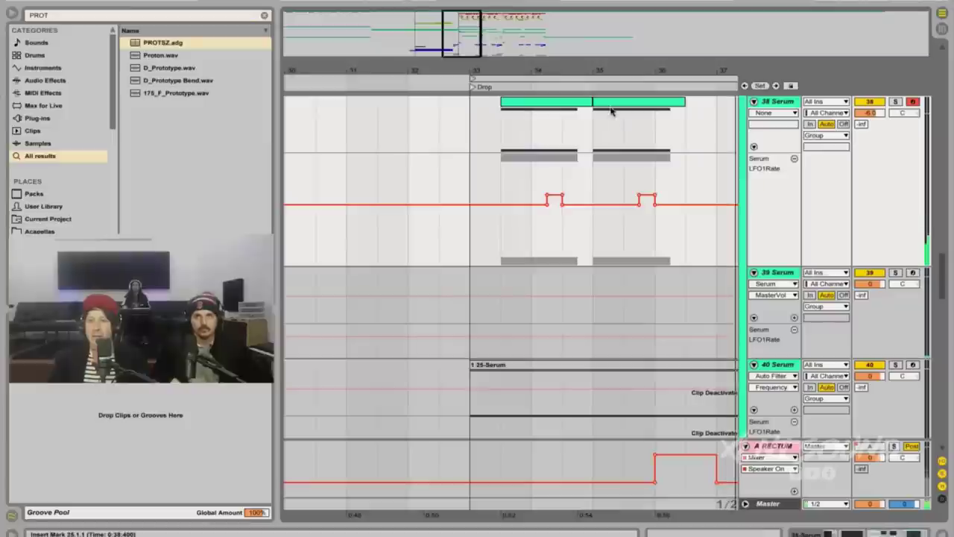
left_click(611, 108)
left_click_drag(596, 73, 598, 93)
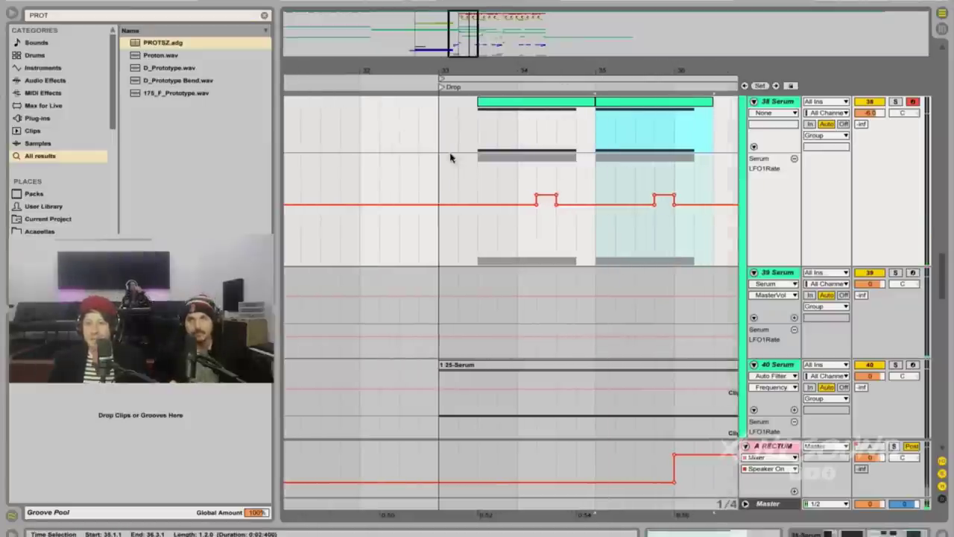
left_click(440, 135)
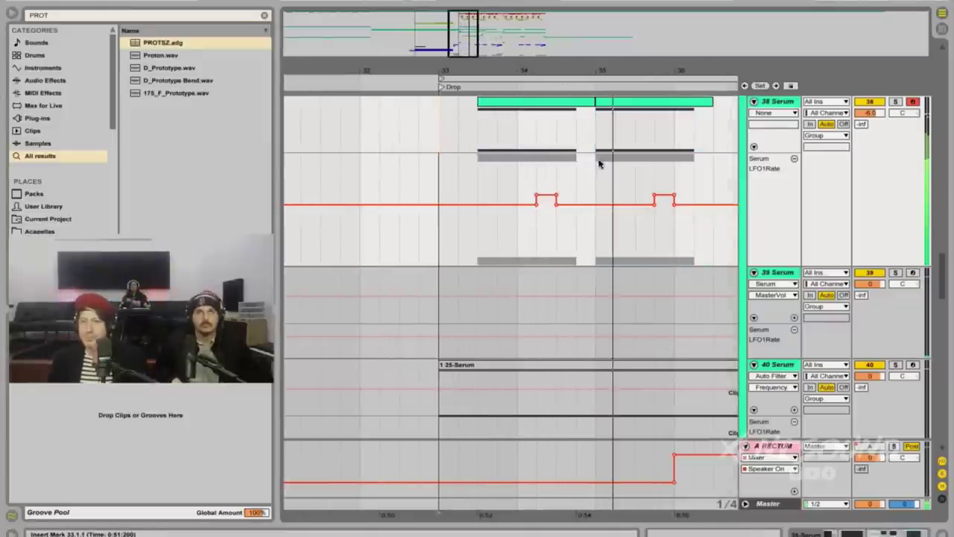
- Raise the LFO1Rate automation between 35.1.1 and 35.2.1 above the neighbouring steps while auditioning the drop from 33.1.1
left_click(605, 207)
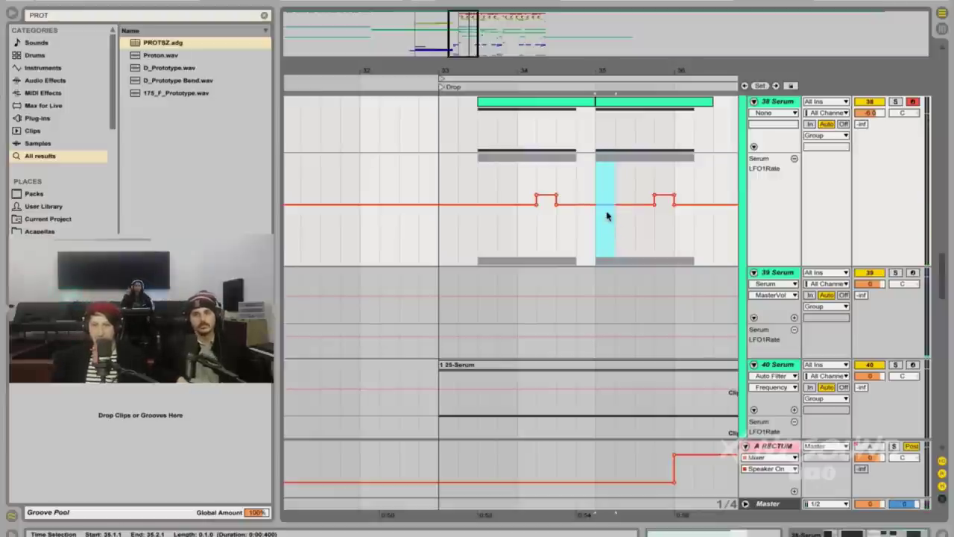
left_click(447, 174)
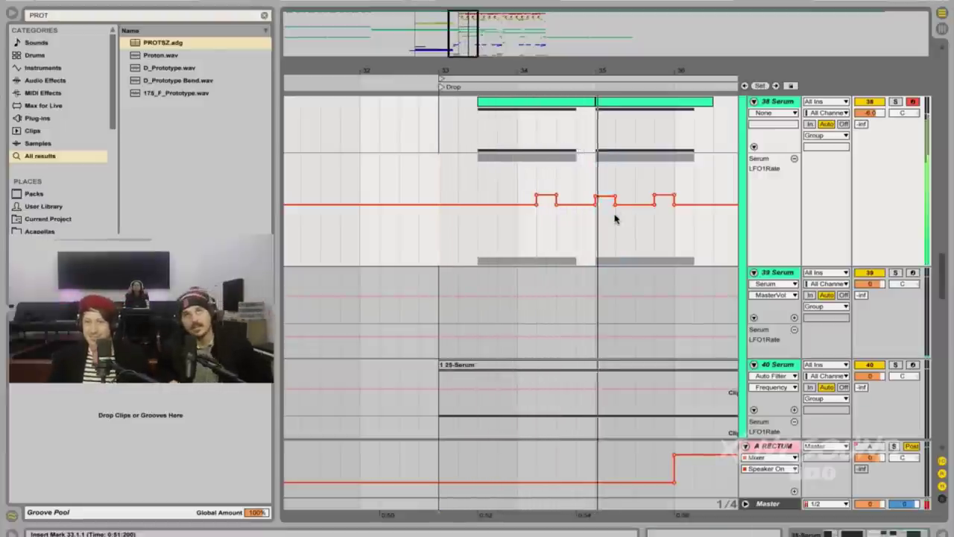
left_click_drag(603, 197, 602, 181)
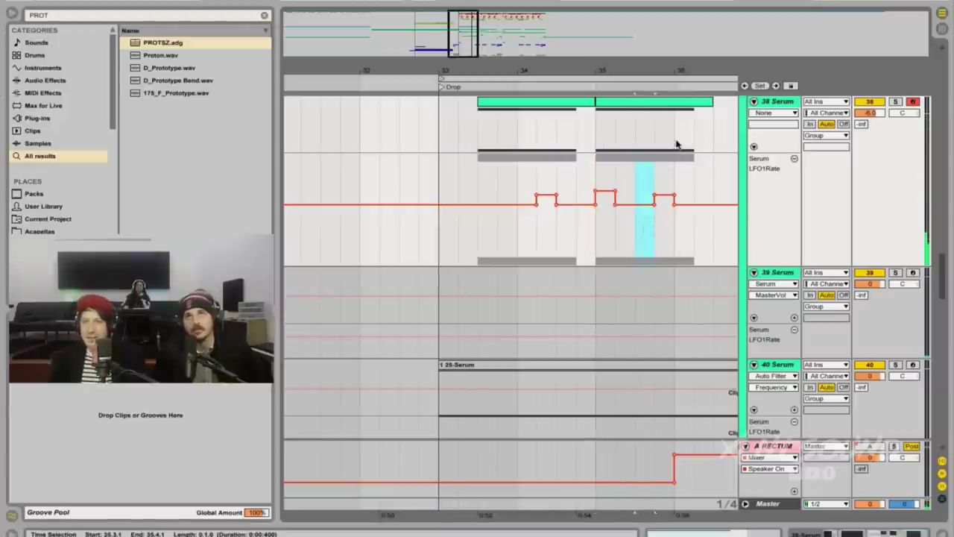
- Lower the LFO1Rate automation below the base line between 35.3.1 and 35.4.1 and play the drop from 33.1.1
left_click(456, 243)
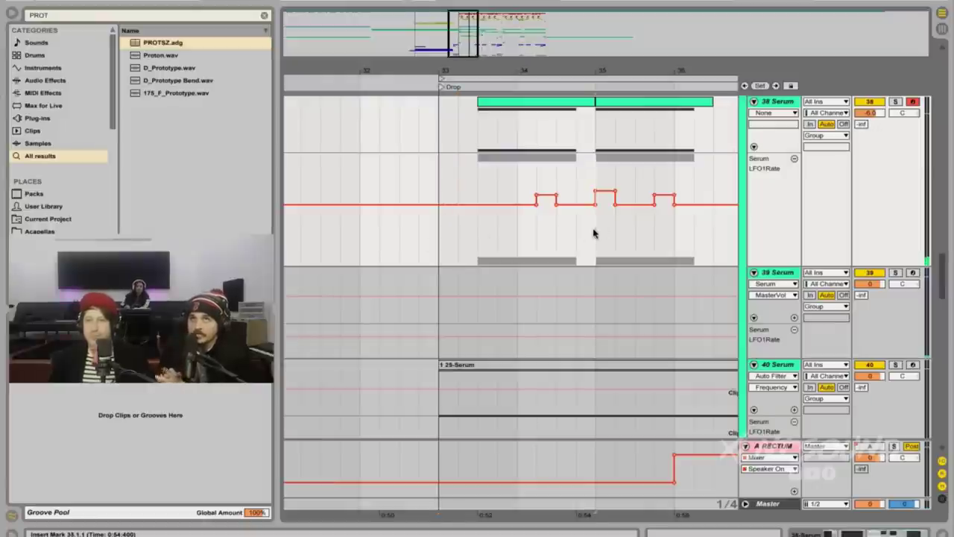
left_click(647, 235)
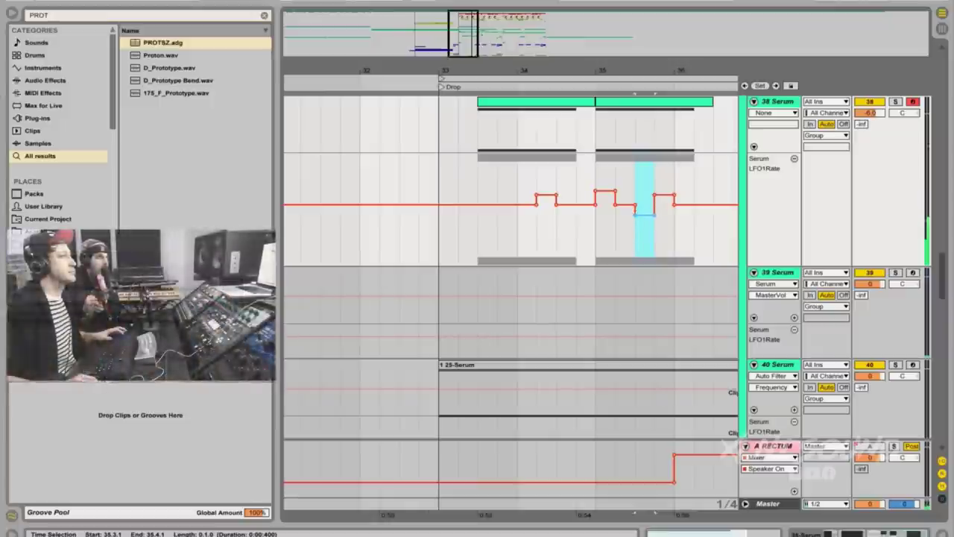
left_click_drag(640, 216, 611, 231)
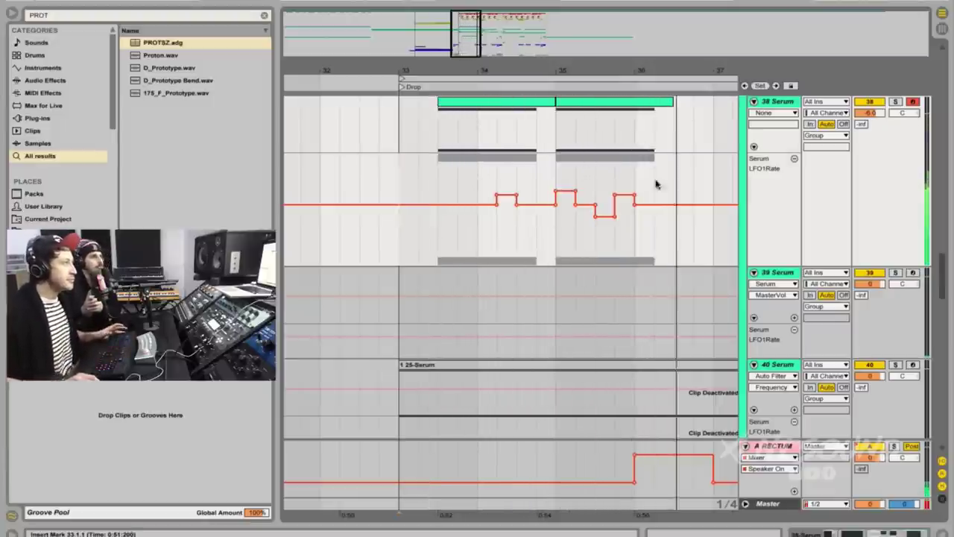
- Extend both notes in the second bass clip to the clip's end at 2.3 and audition it from 35.1.1
double_click(644, 107)
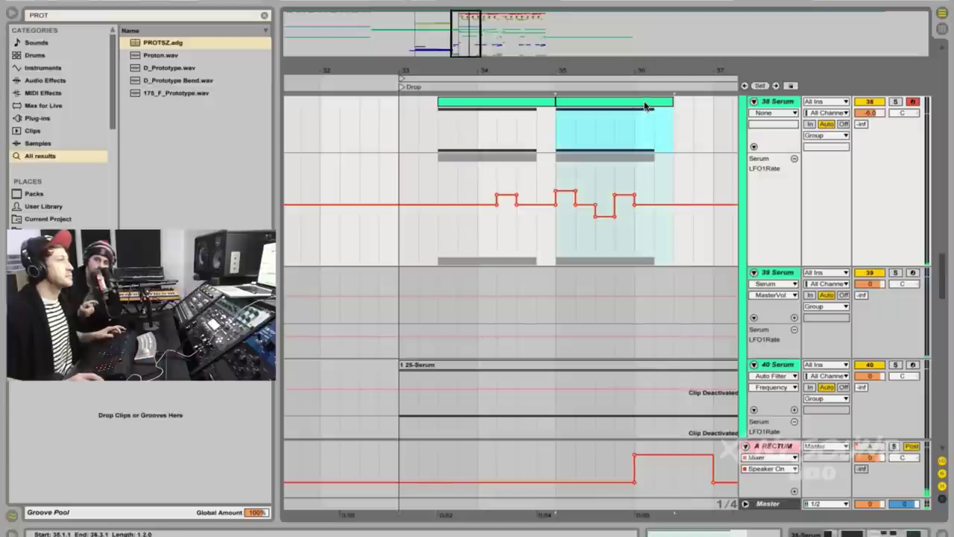
scroll(698, 474, "down", 3)
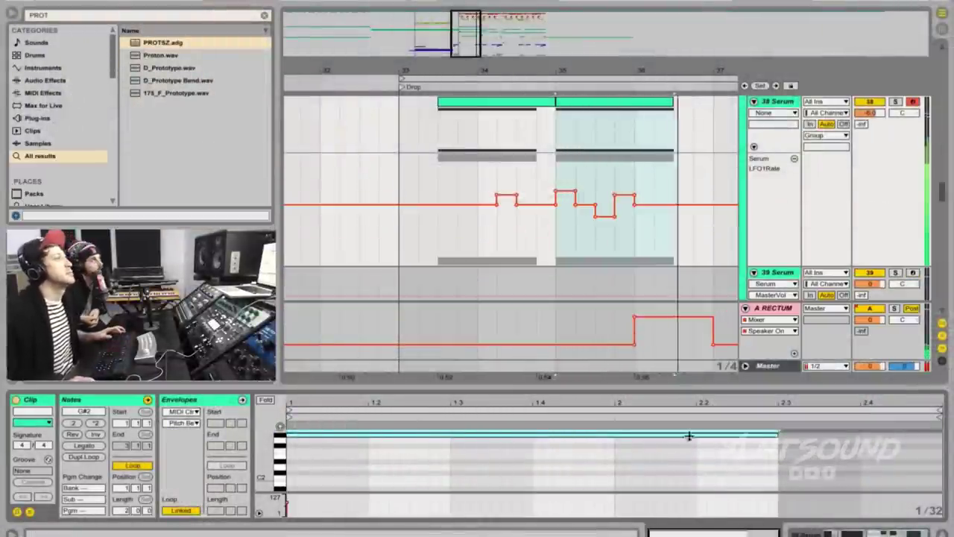
left_click(555, 172)
key("space")
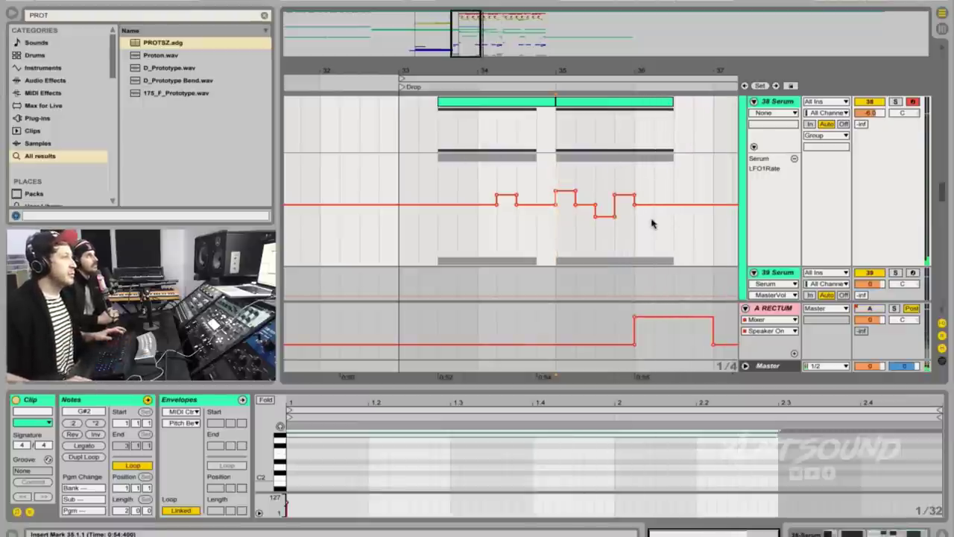
- Lower the LFO1Rate automation between 36.2.1 and 36.3.1 and audition it from 35.1.1 and from 33.1.1
left_click_drag(653, 223, 672, 222)
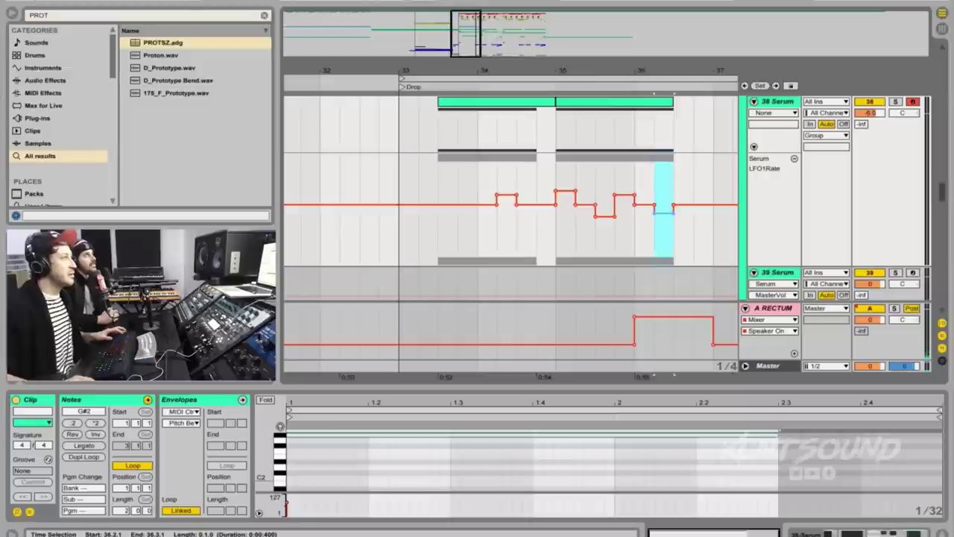
left_click(554, 178)
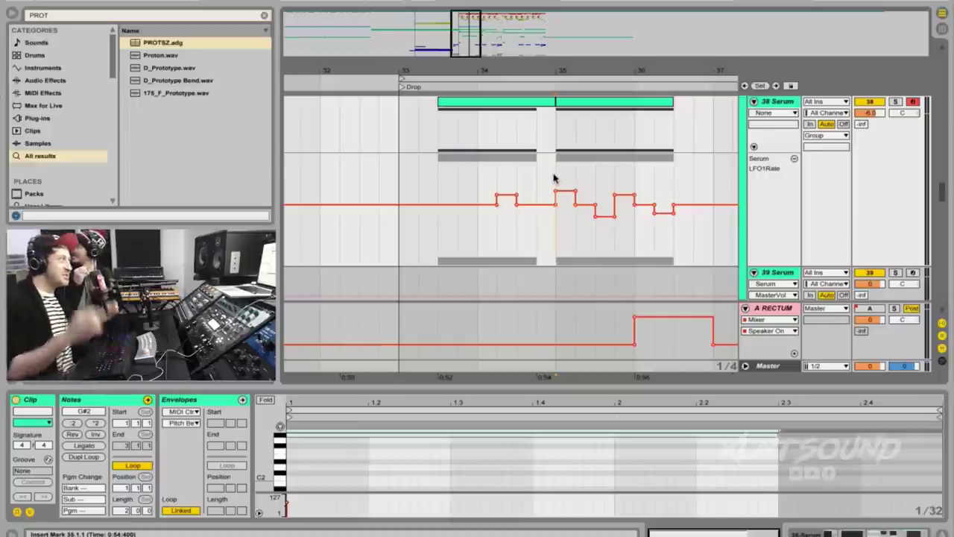
left_click(395, 174)
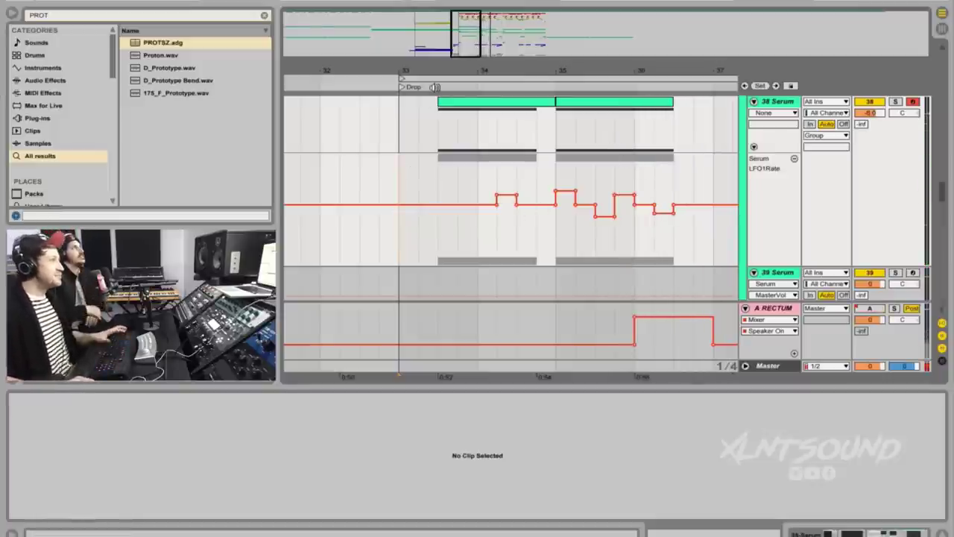
- Play the first bass clip on the 38 Serum track from 33.3.1
left_click_drag(443, 76, 444, 97)
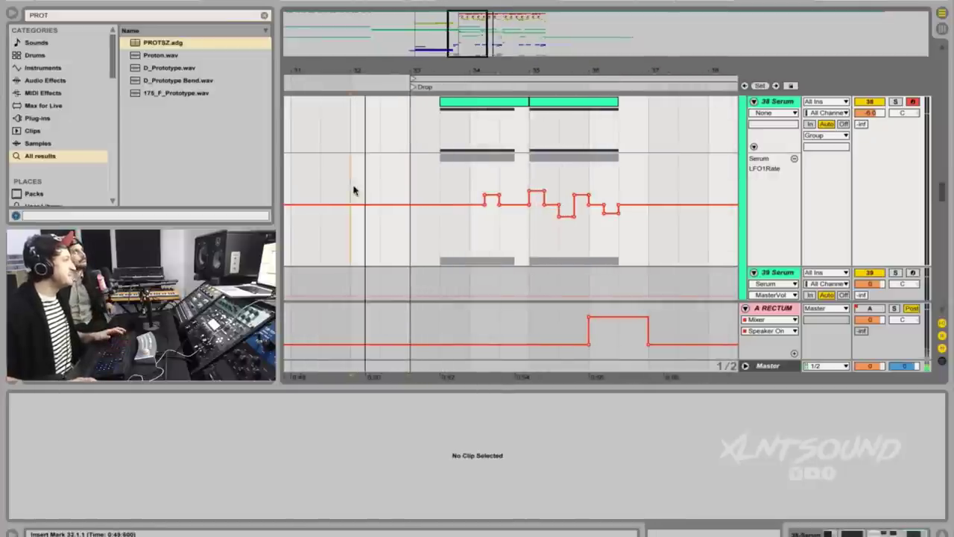
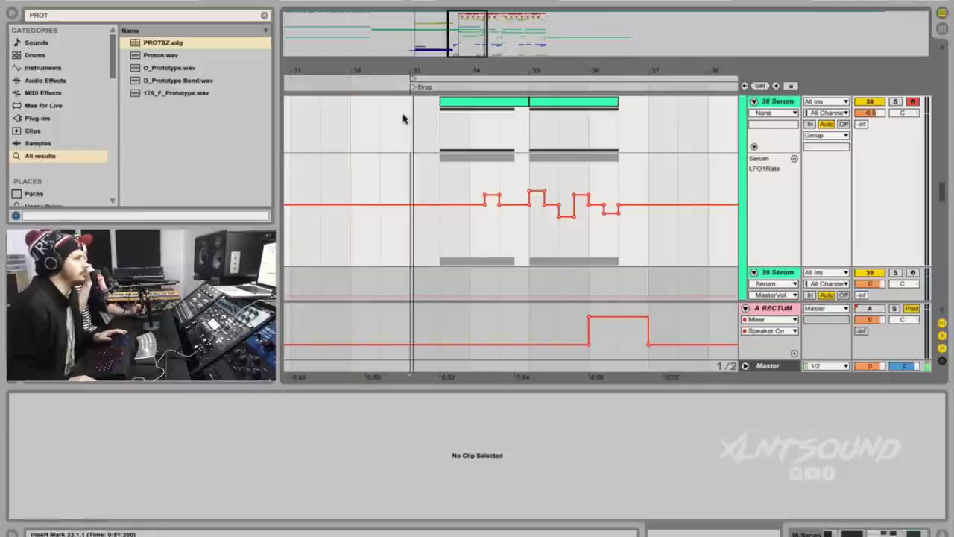
left_click(483, 108)
key("space")
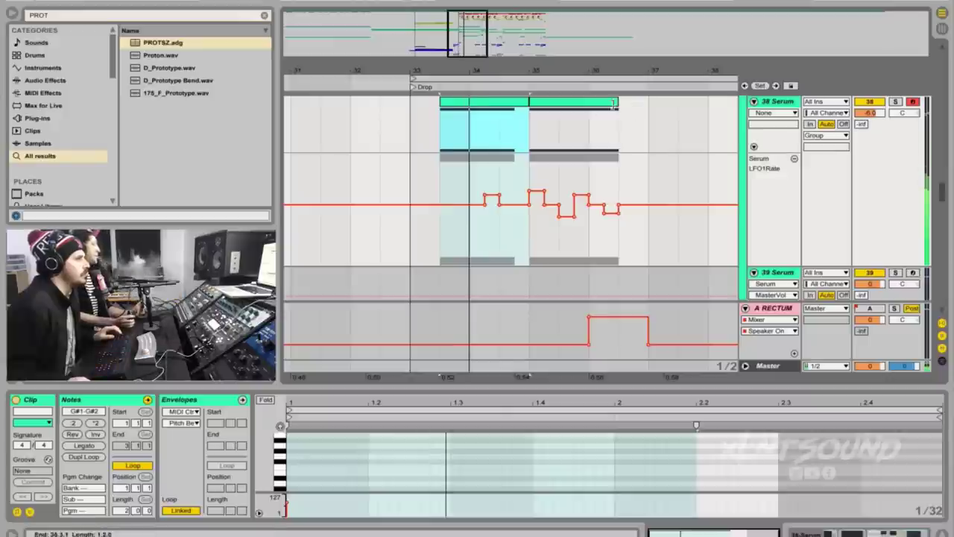
- In the 38 Serum track's device chain, set the Overdrive's dry/wet to 30 % and delete the EQ Eight
left_click(771, 105)
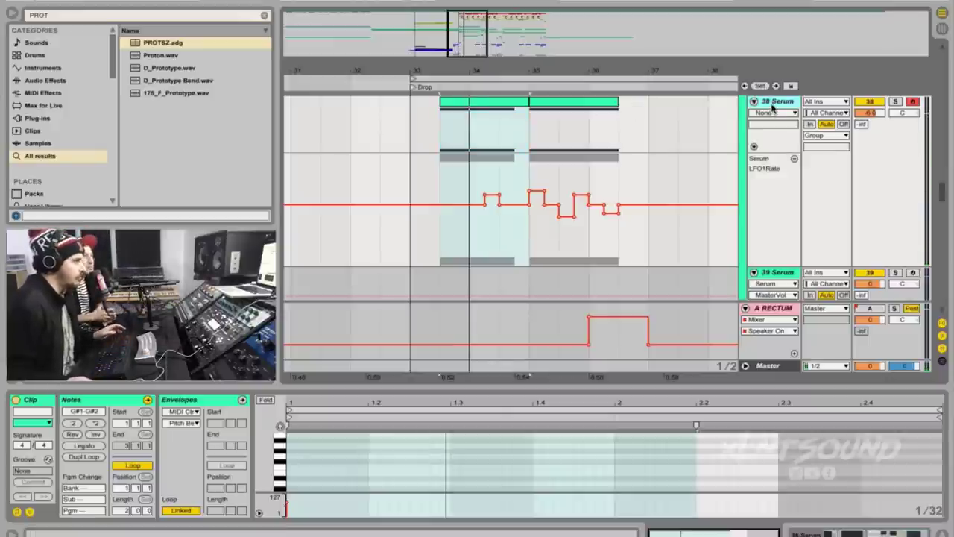
left_click(773, 109)
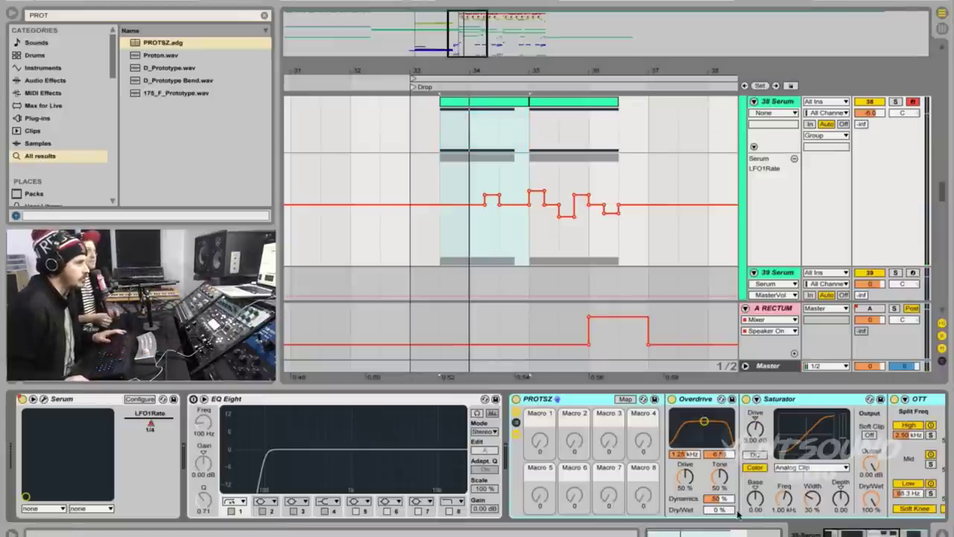
left_click_drag(720, 510, 720, 487)
key("space")
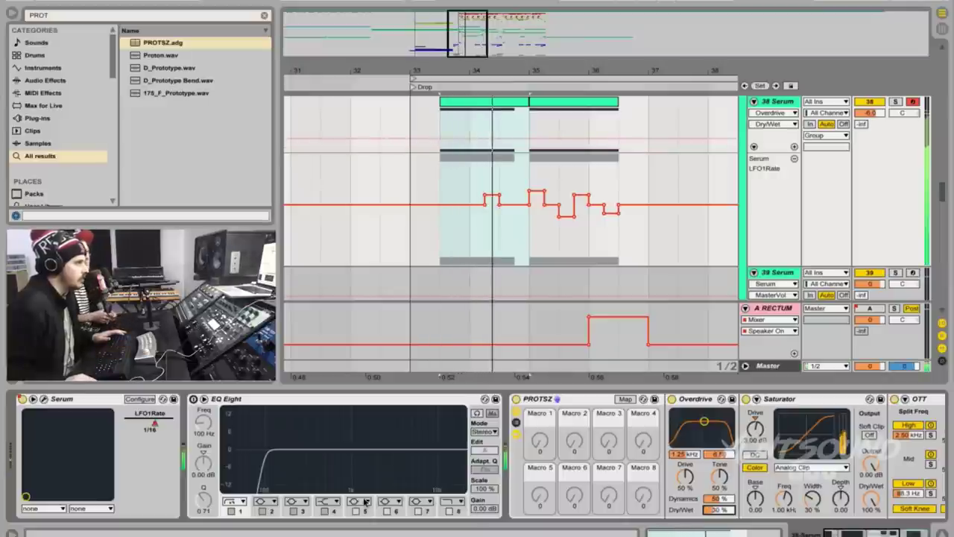
left_click(319, 403)
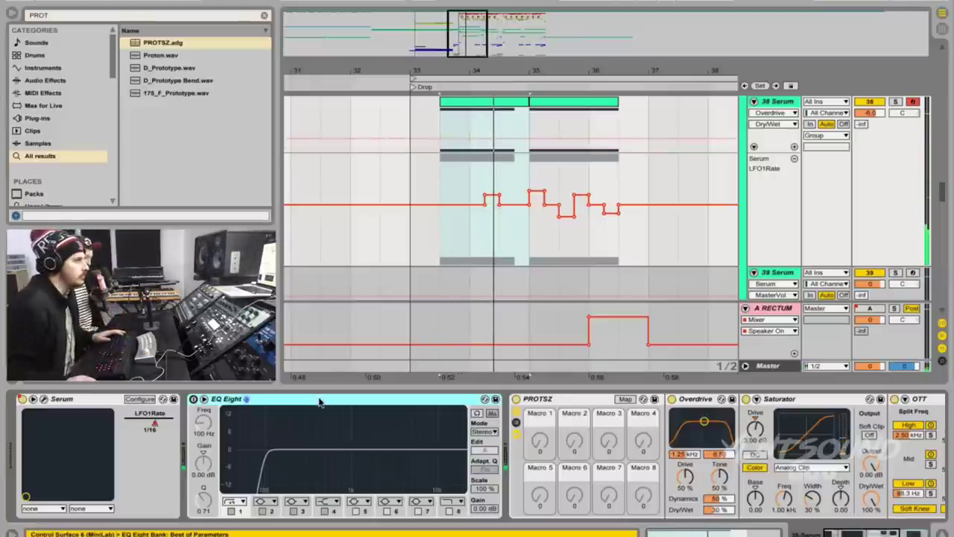
key("Delete")
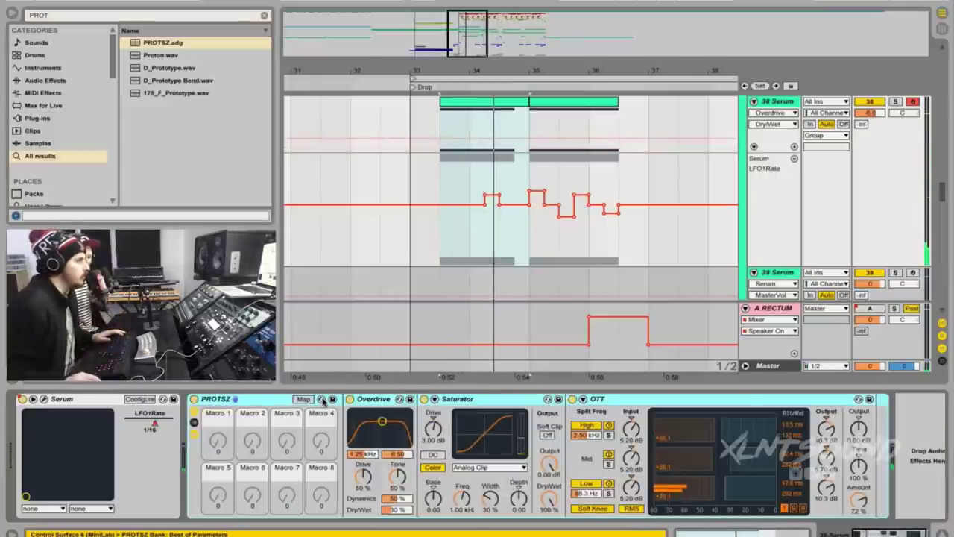
- Set Serum's oscillator B to octave +3 and semitone +5 and audition the first bass clip from 33.3.1
left_click(44, 400)
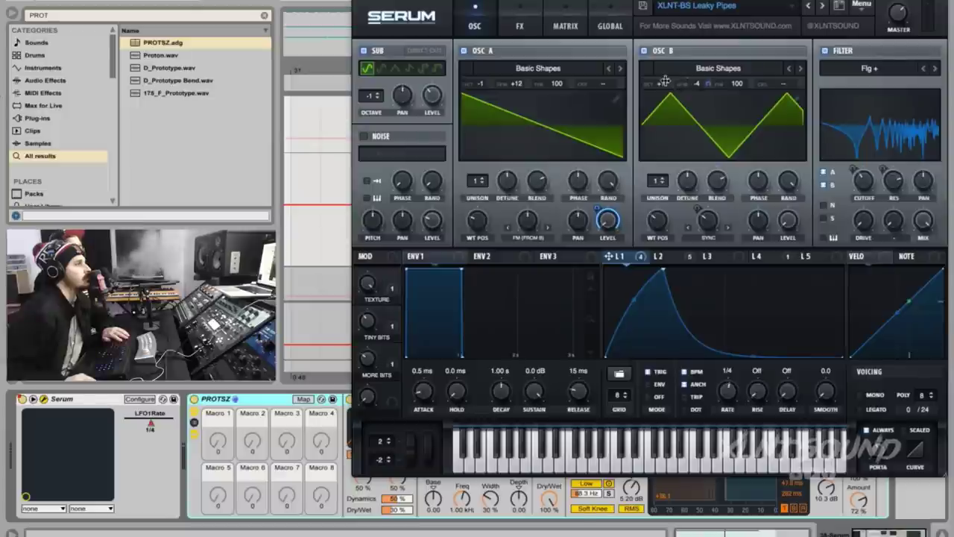
left_click_drag(660, 85, 661, 38)
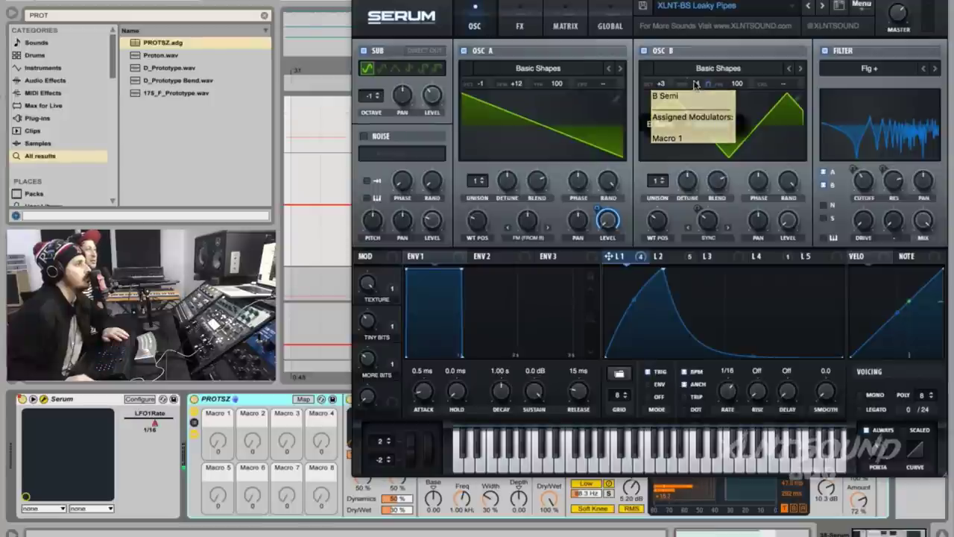
left_click_drag(699, 90, 695, 20)
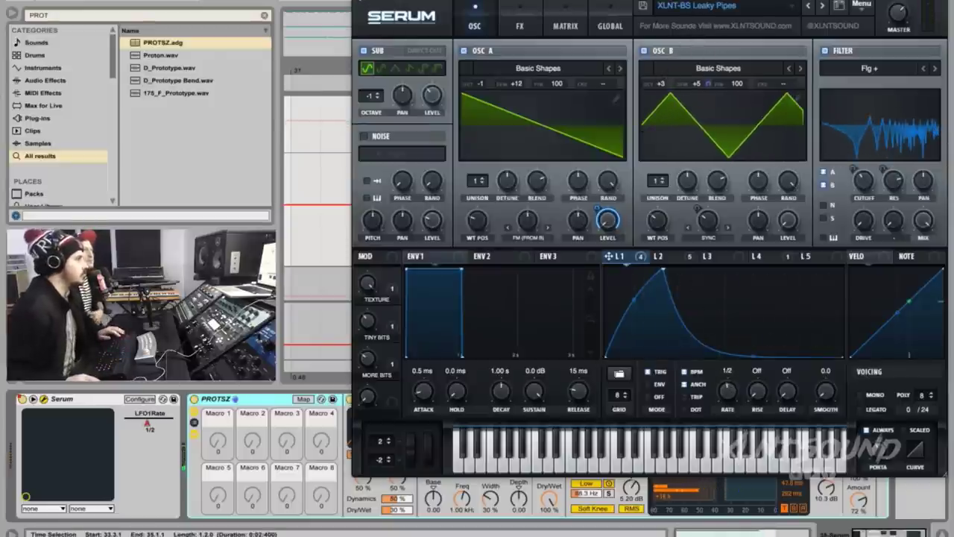
key("super+alt+p")
key("space")
left_click(503, 104)
key("space")
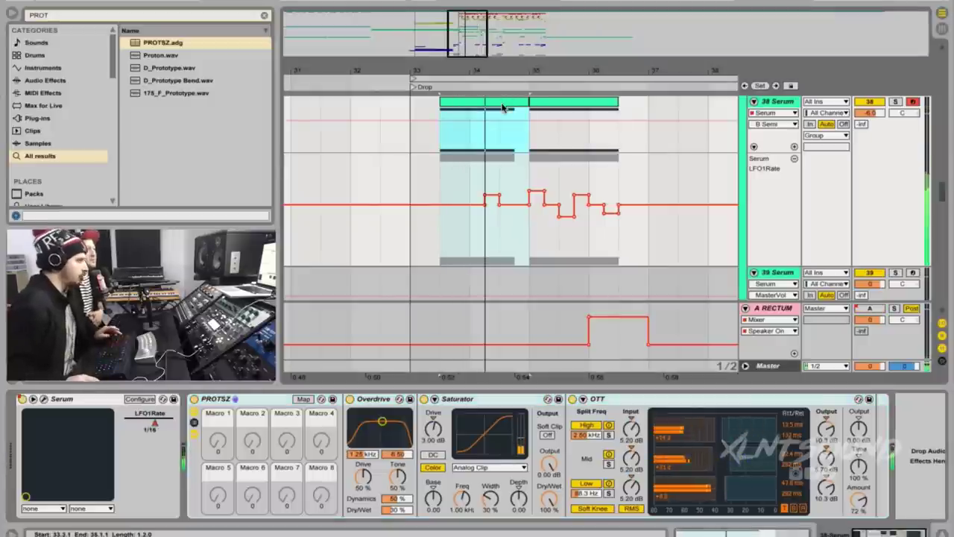
- Transpose both notes in the first bass clip down one octave to G#0 and G#1 and audition them
double_click(503, 108)
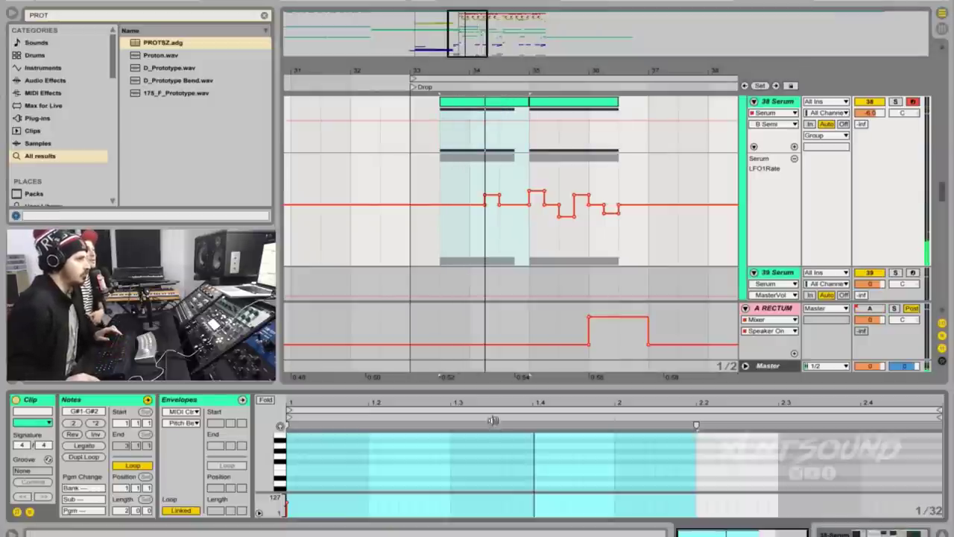
left_click_drag(497, 384, 537, 189)
left_click_drag(558, 291, 560, 391)
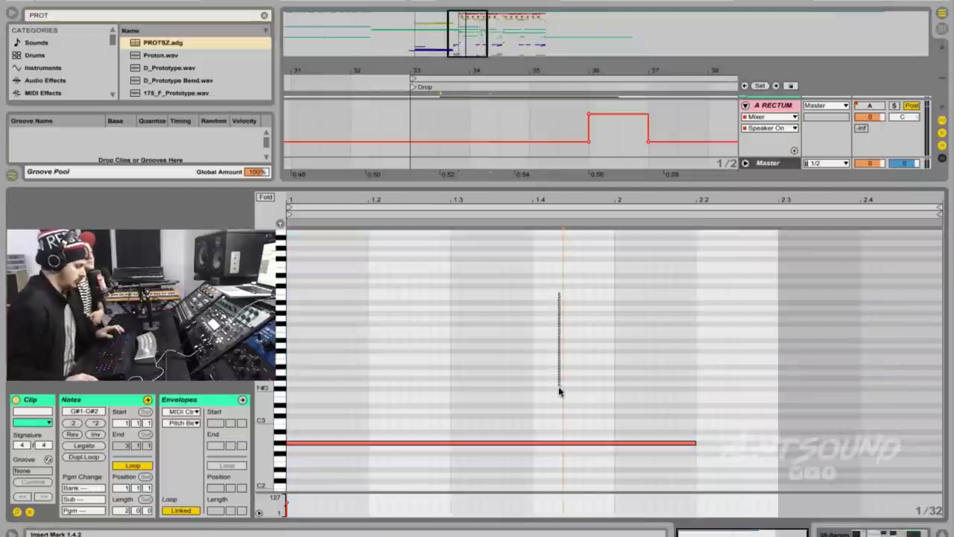
key("ctrl+a")
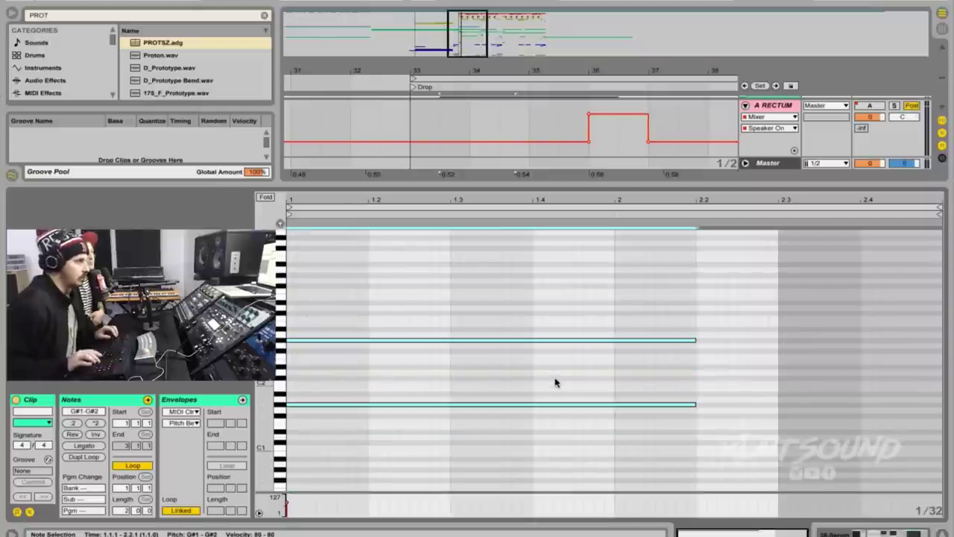
key("shift+Down")
key("space")
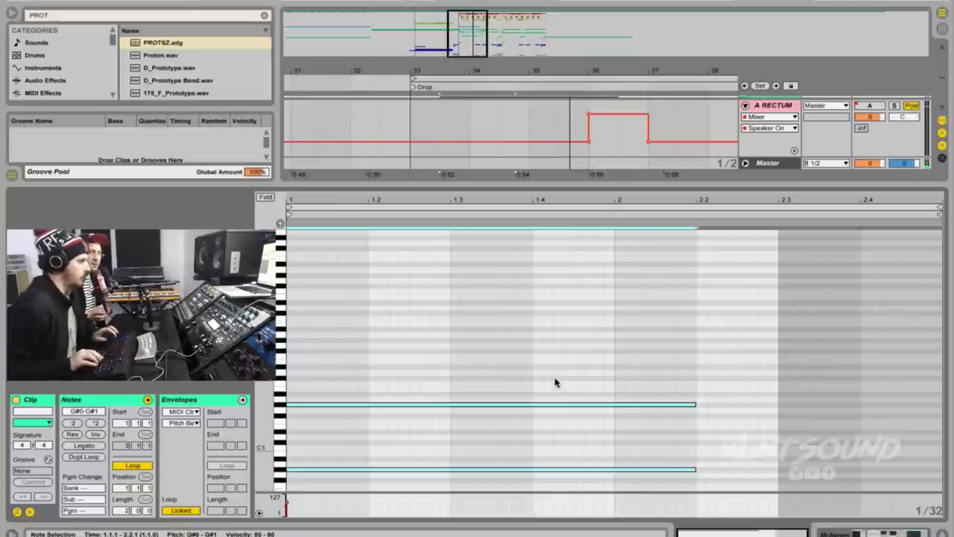
- Try the first bass clip's two notes another octave lower, at G#-1 and G#0
key("shift+Down")
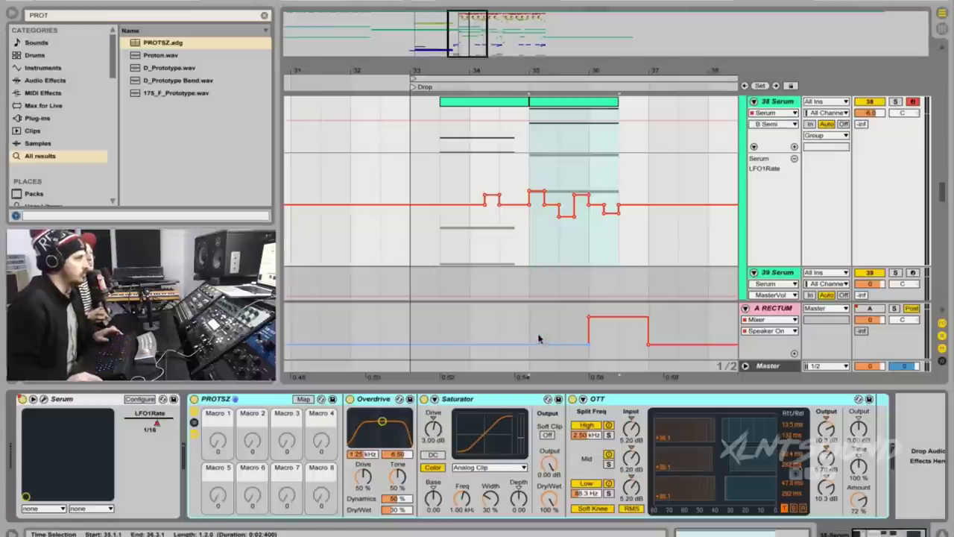
left_click(498, 97)
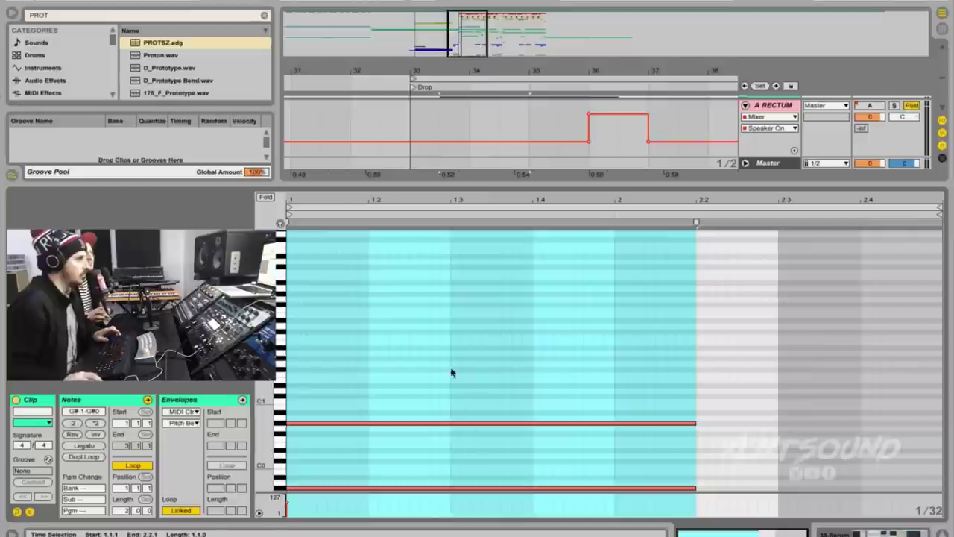
left_click(451, 373)
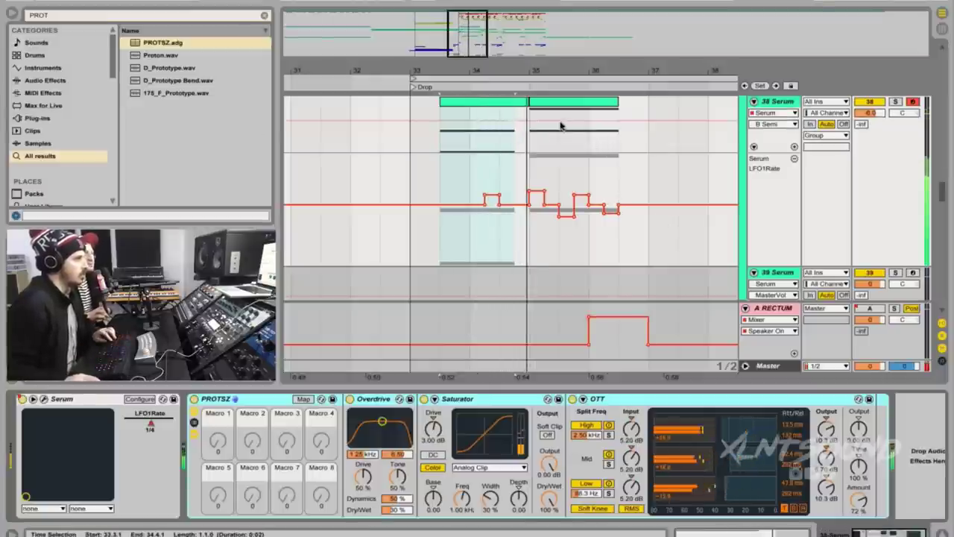
- Transpose both notes in the second bass clip down one octave to G#0 and G#1
left_click(558, 109)
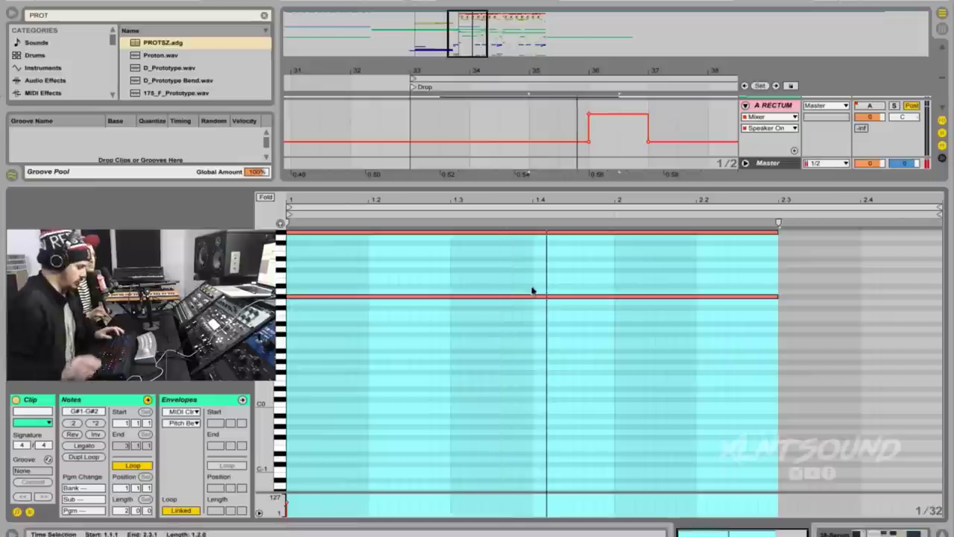
left_click(529, 395)
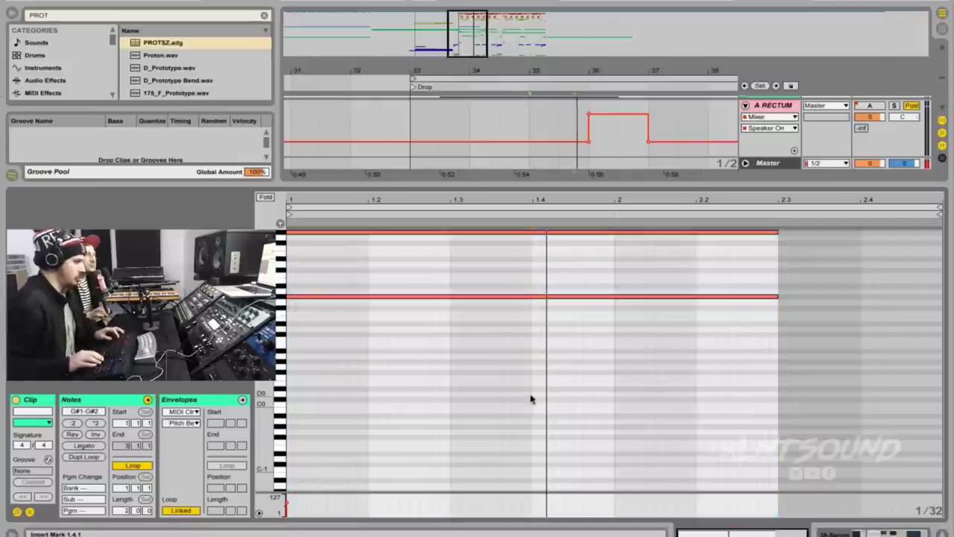
key("ctrl+a")
key("shift+Down")
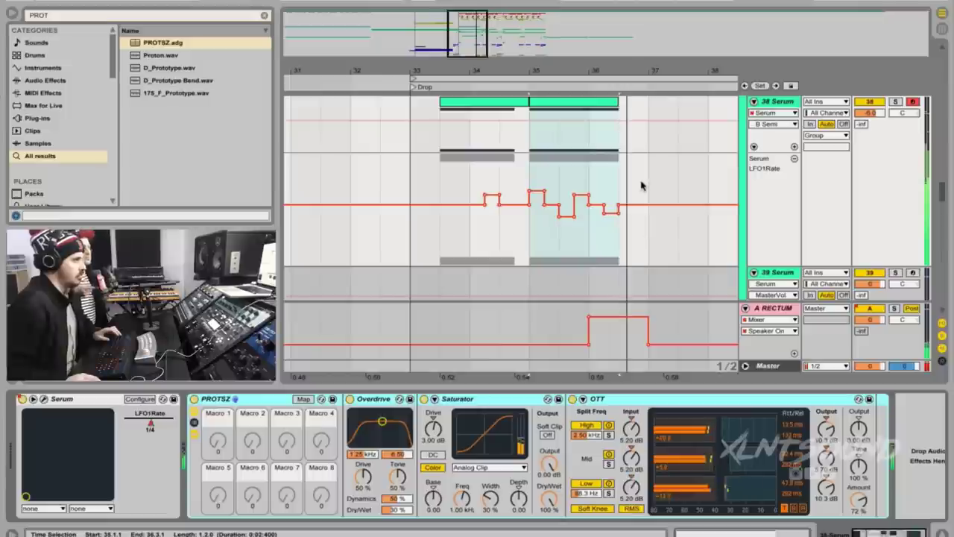
- Select both bass clips from 33.3.1 to 36.3.1 and audition them together
left_click(587, 102)
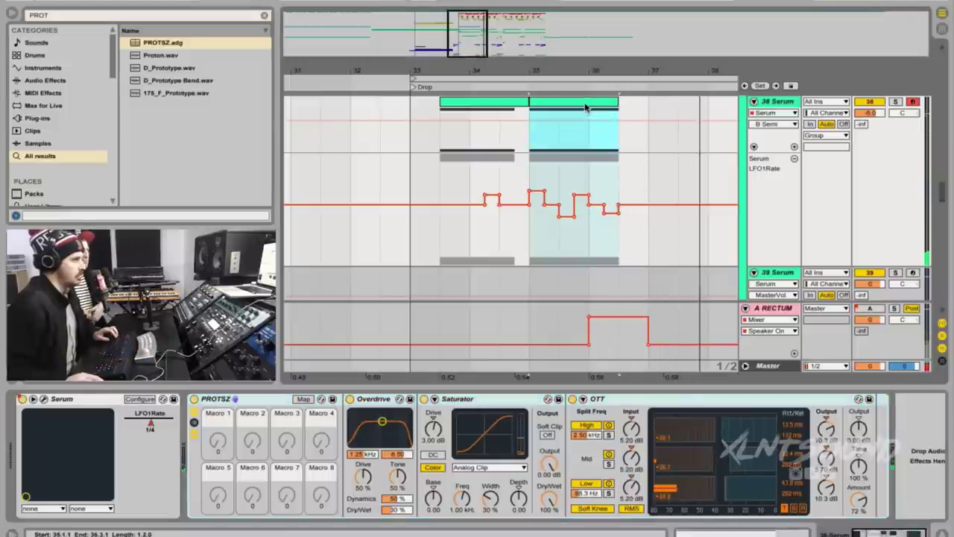
left_click_drag(584, 72, 583, 44)
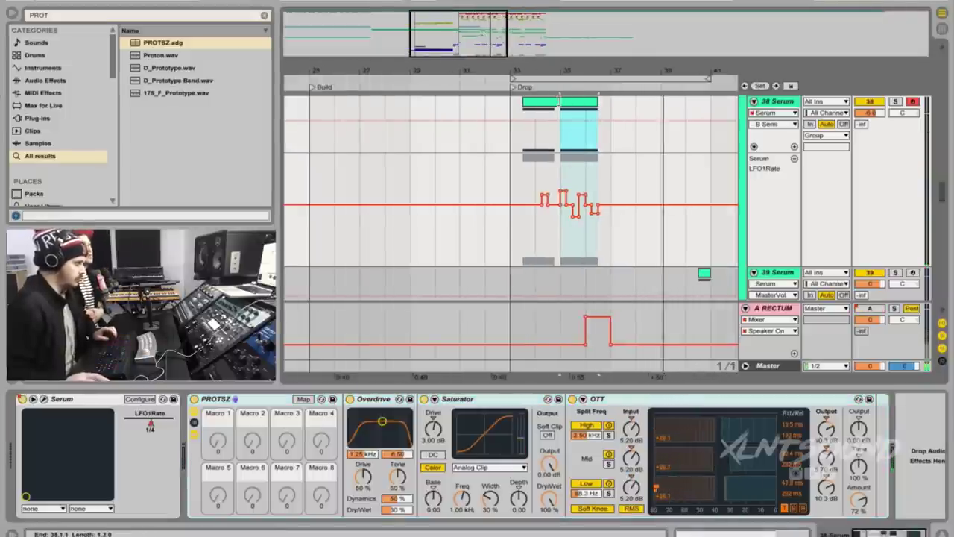
left_click(545, 103, "shift")
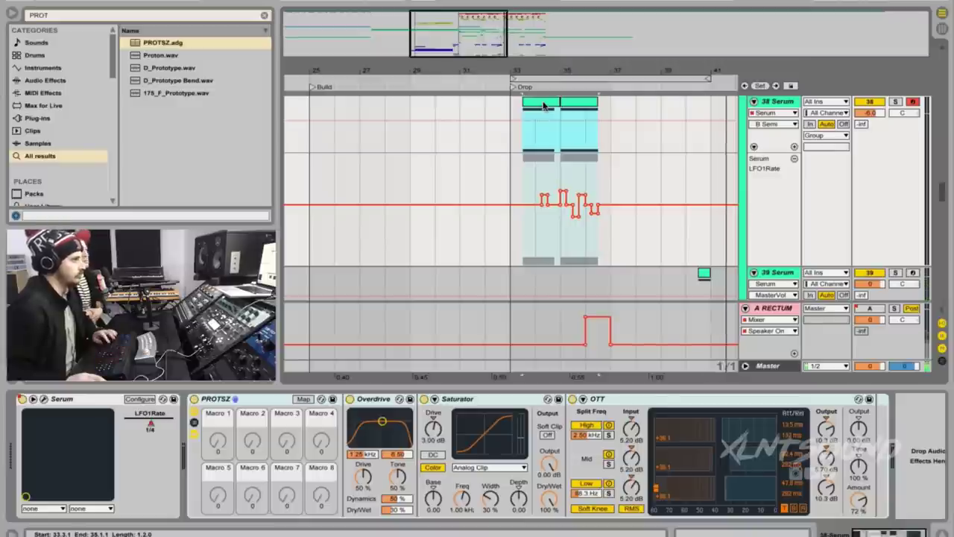
key("space")
key("space")
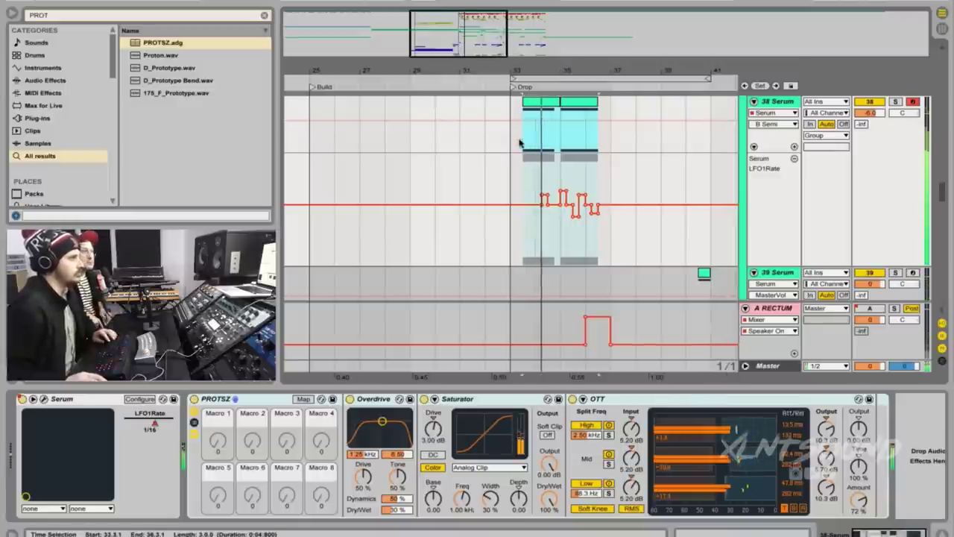
- Reshape the falling slope of LFO 1 in the Leaky Pipes patch into a concave decay while auditioning the first bass clip
left_click(535, 113)
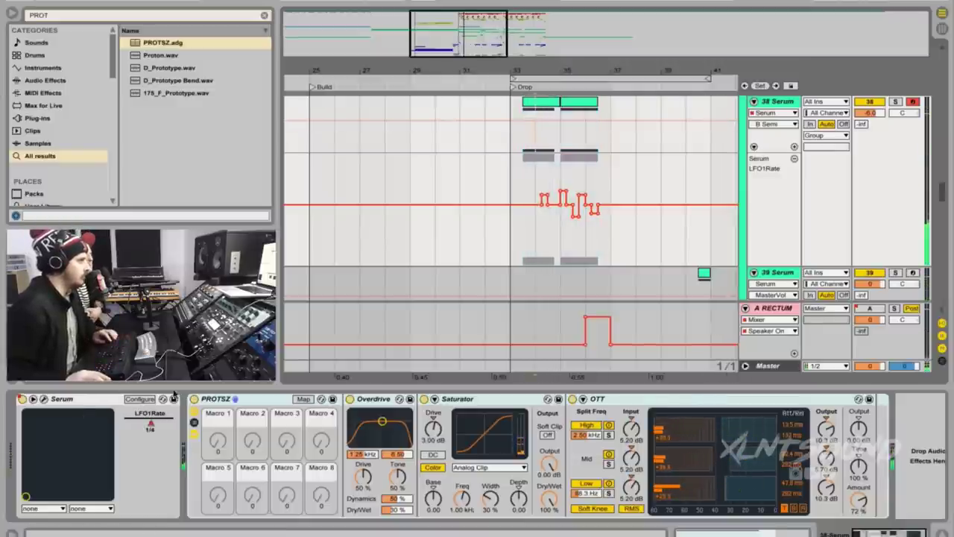
left_click(43, 399)
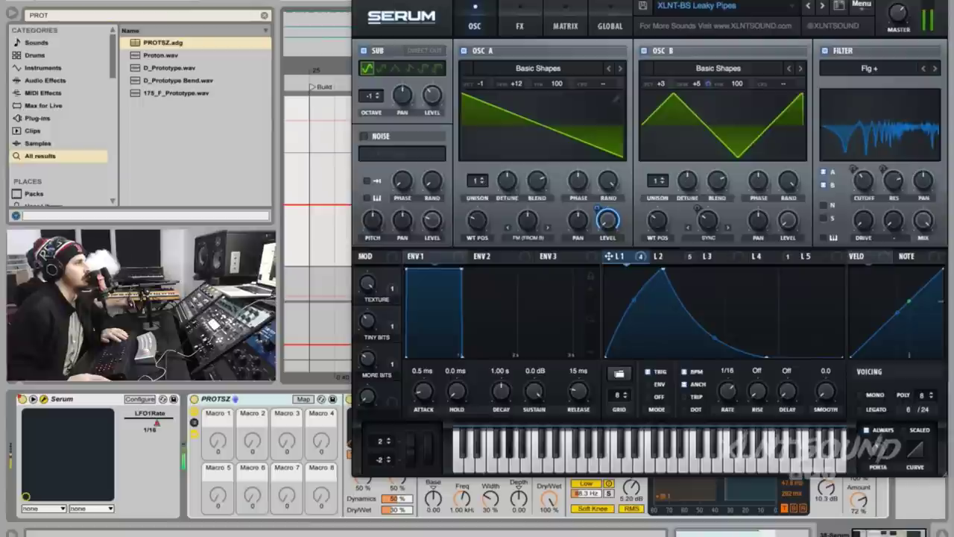
left_click_drag(463, 0, 541, 78)
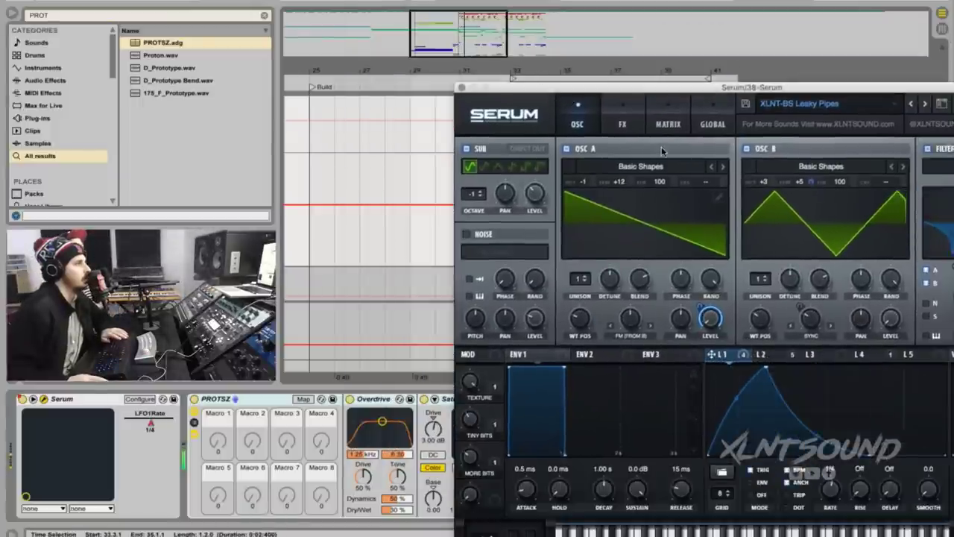
left_click_drag(632, 88, 550, 19)
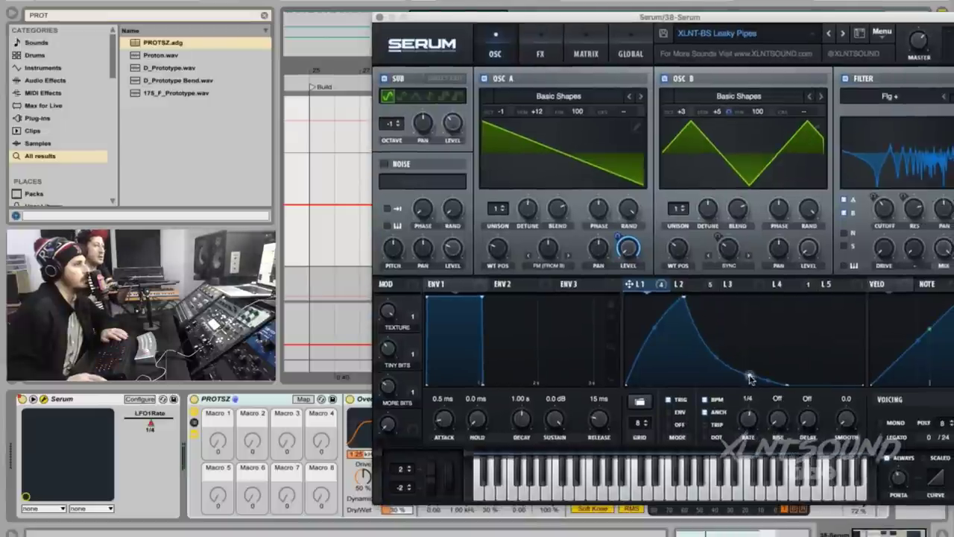
double_click(751, 379)
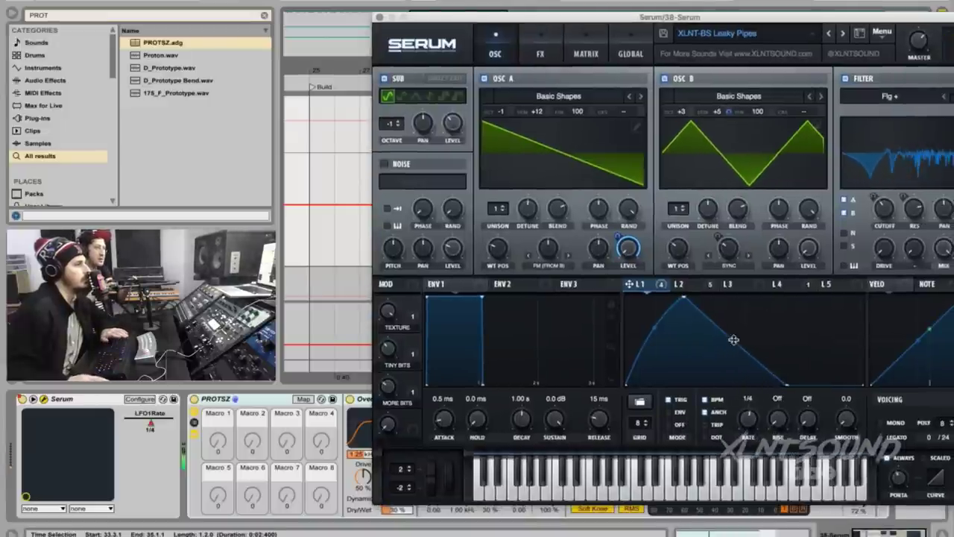
left_click_drag(733, 340, 731, 362)
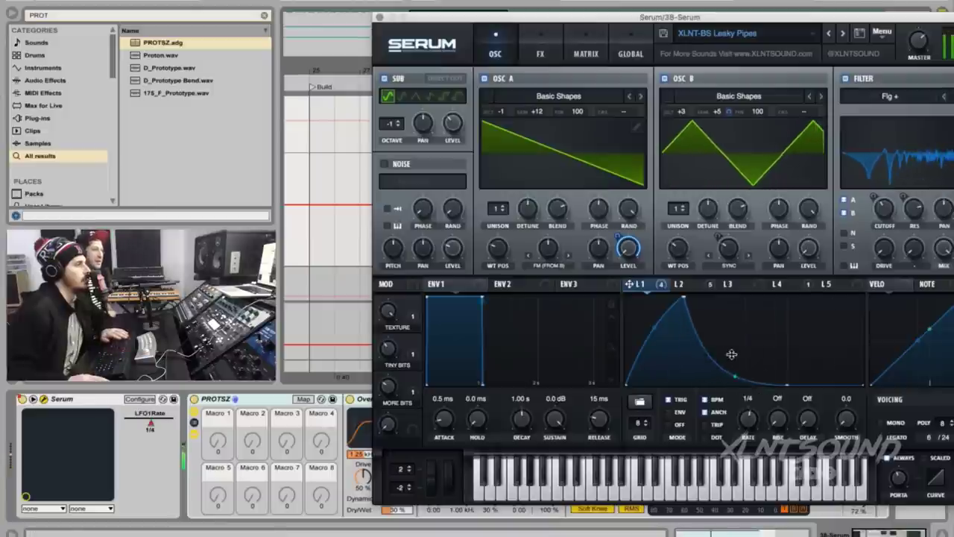
mouse_move(731, 354)
left_mouse_down()
mouse_move(738, 340)
mouse_move(731, 342)
mouse_move(745, 374)
mouse_move(733, 370)
left_mouse_up()
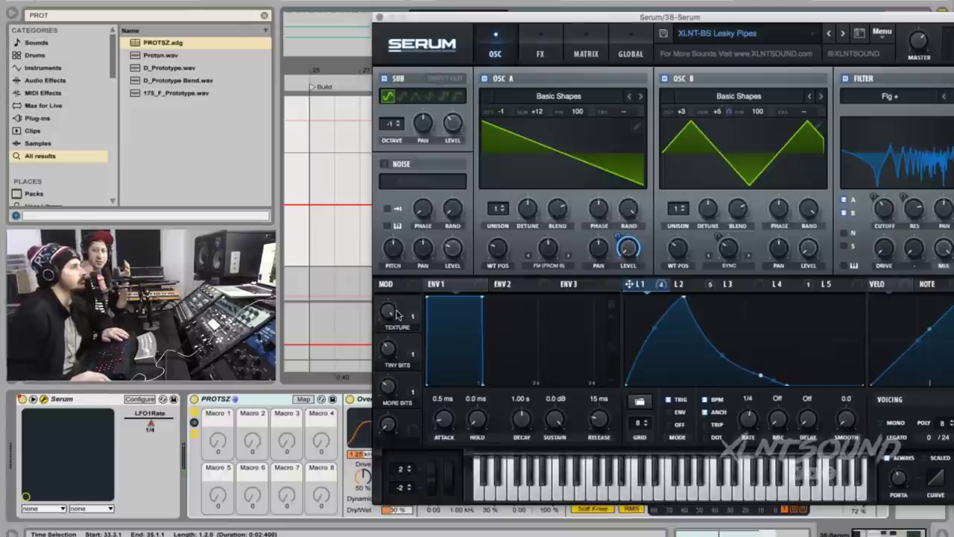
- Try lower settings of the Leaky Pipes patch's Texture macro, around 68%, while auditioning the bass clip
mouse_move(395, 314)
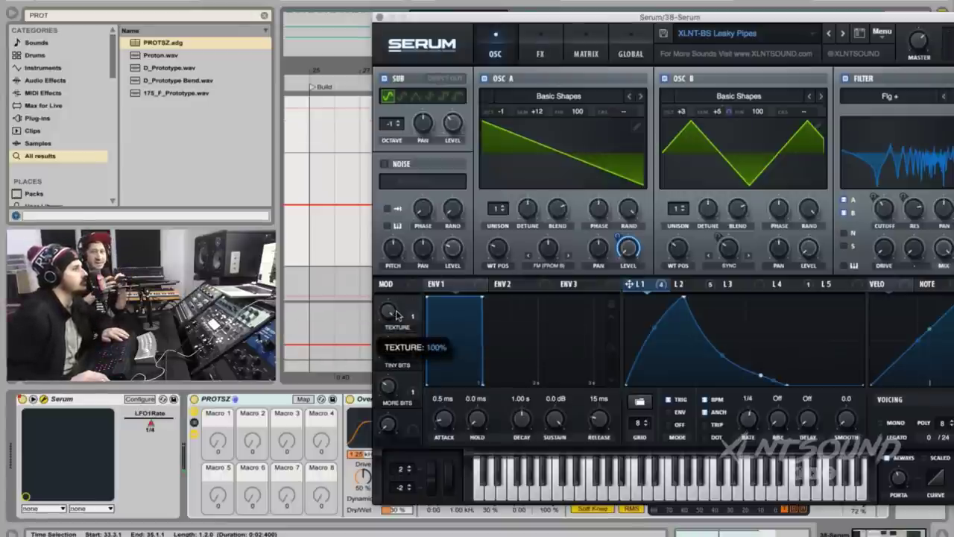
left_click_drag(365, 381, 368, 417)
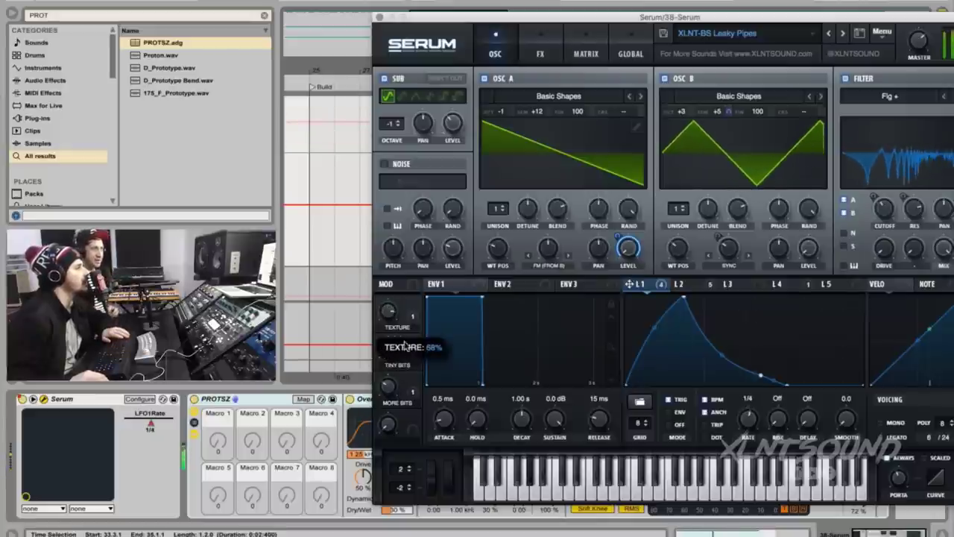
left_click_drag(404, 344, 406, 358)
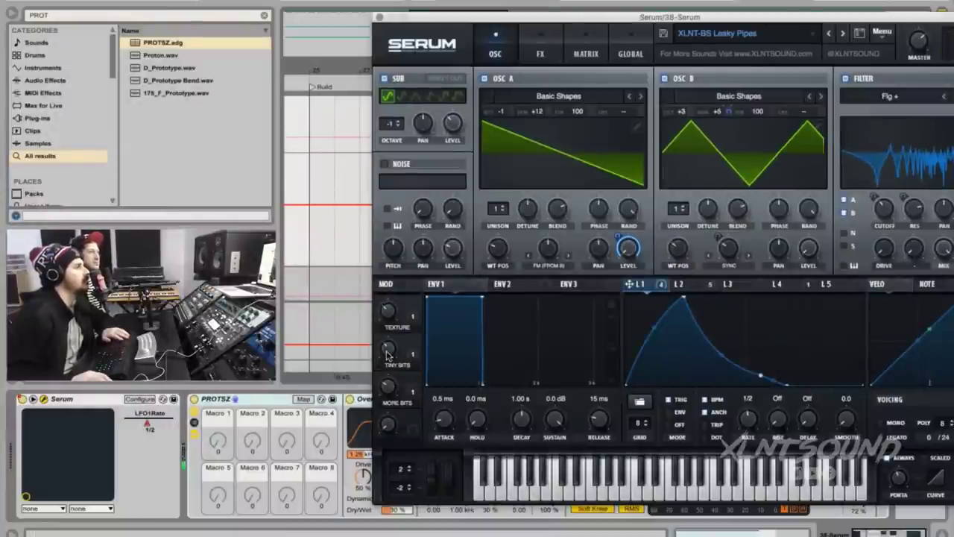
key("space")
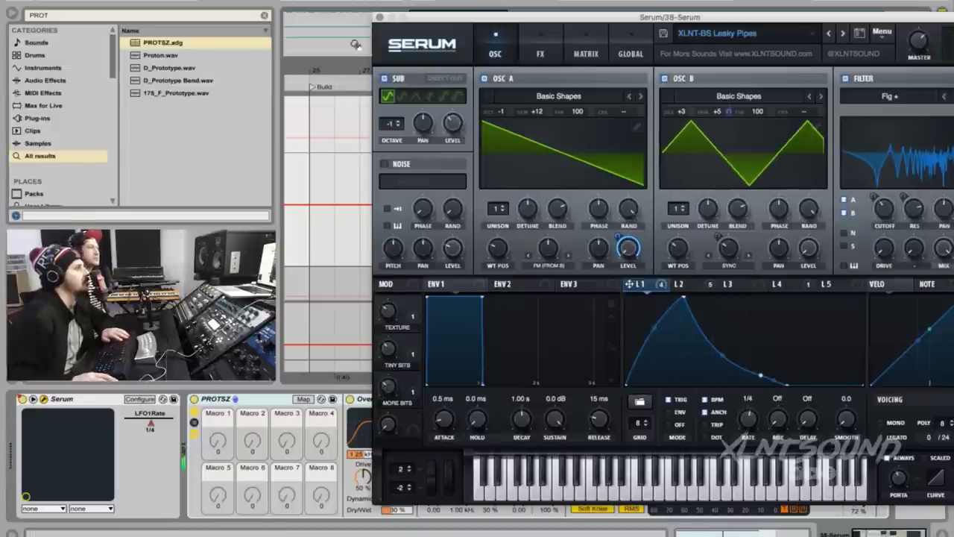
- Loop the empty section from 37.1.1 to 41.1.1 on the 38 Serum track and lower the computer keyboard octave to C-1
left_click(379, 16)
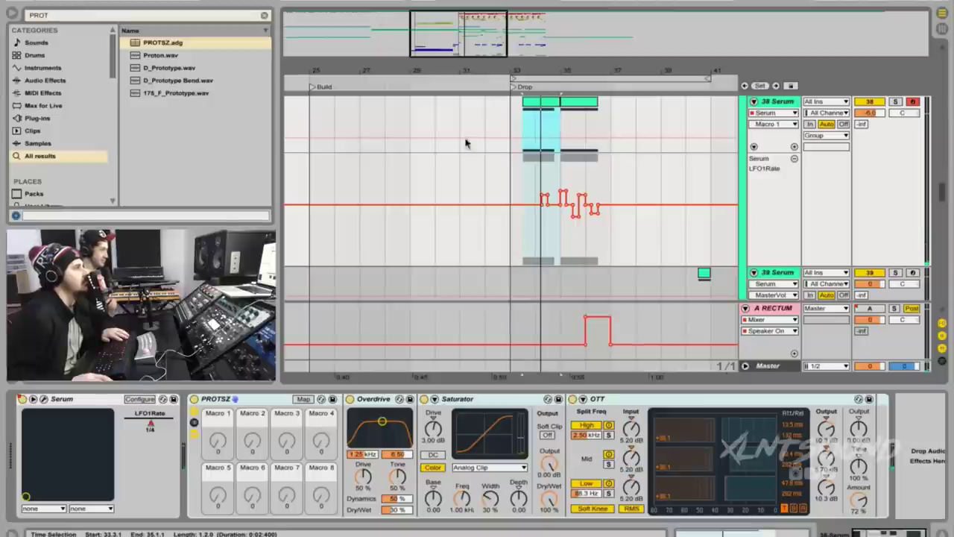
left_click(613, 110)
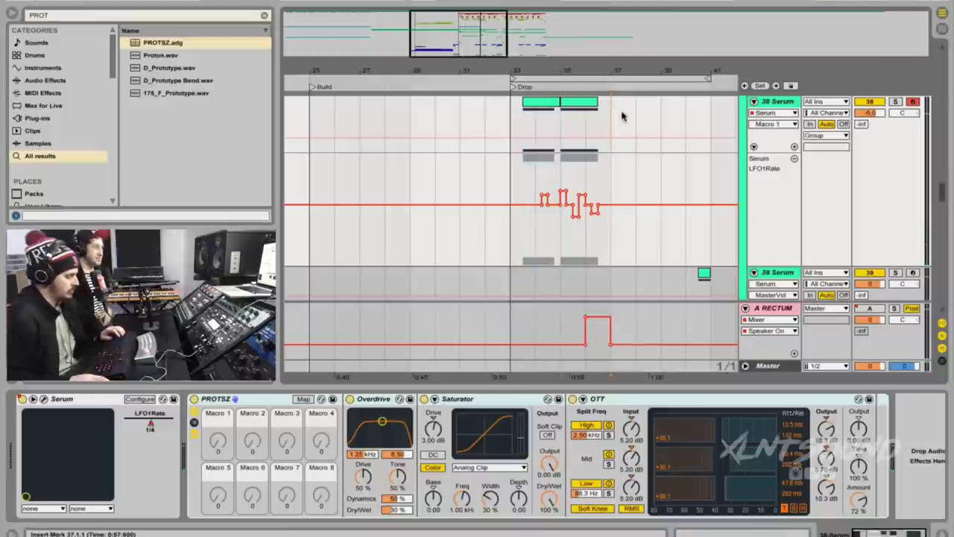
key("space")
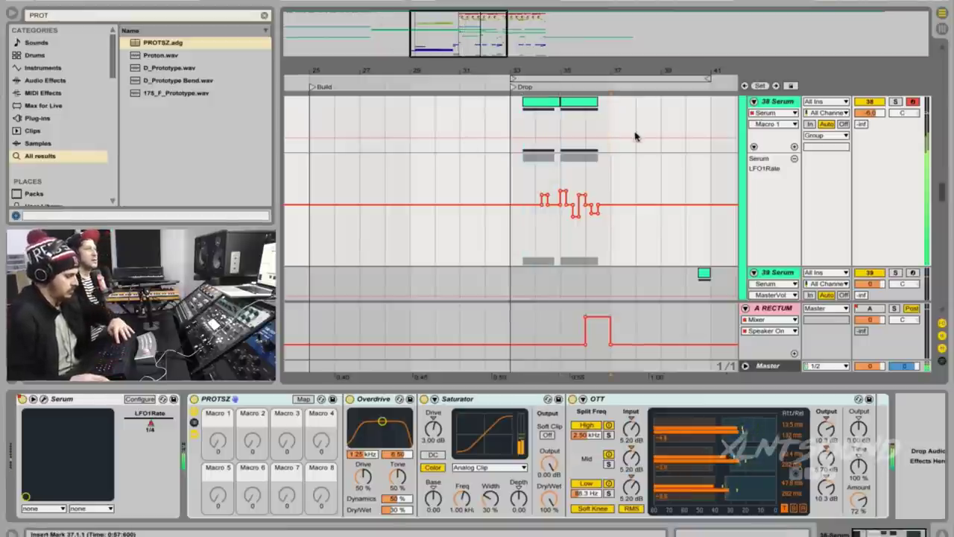
key("z")
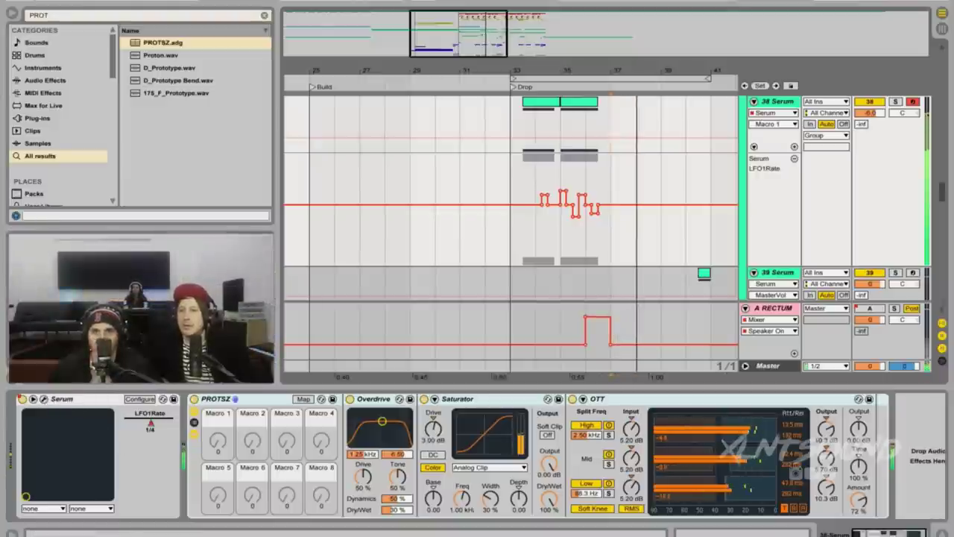
left_click_drag(610, 122, 704, 124)
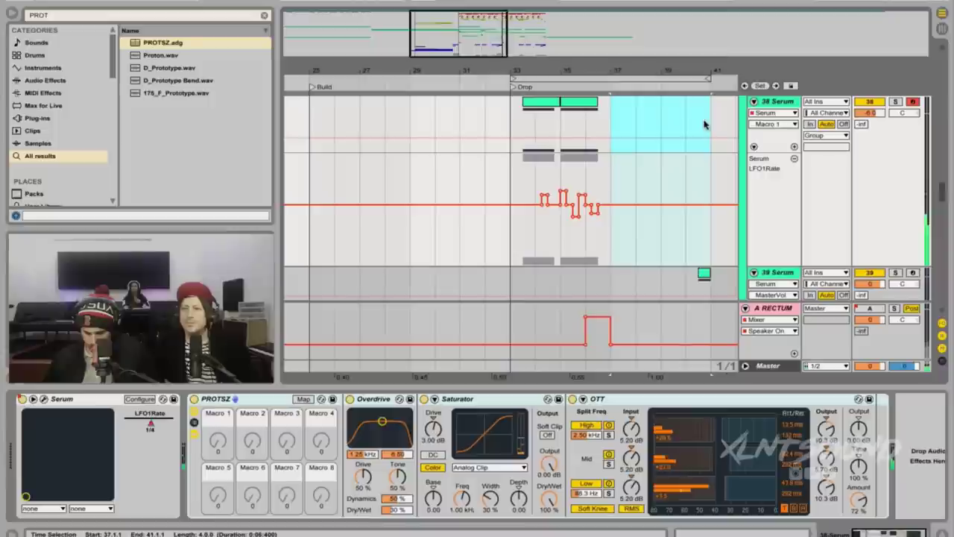
key("ctrl+l")
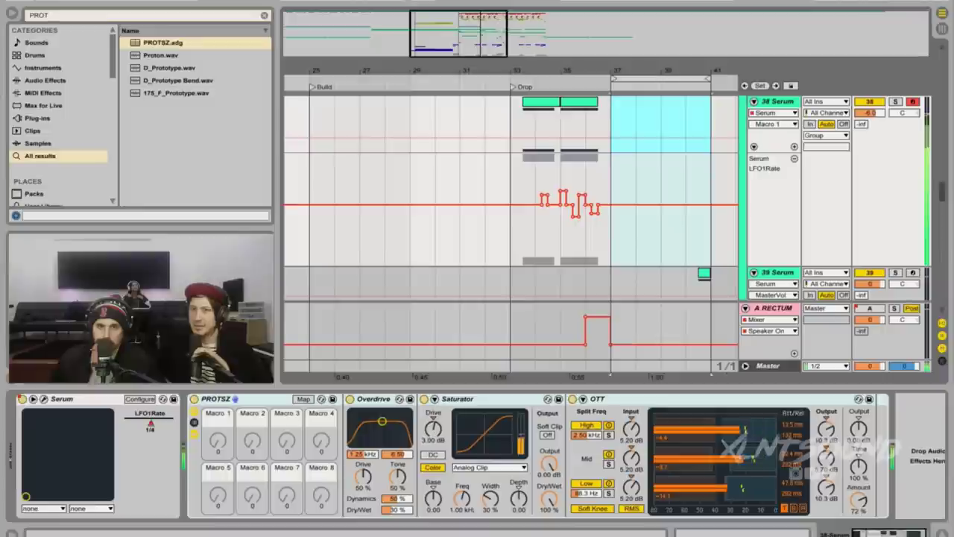
key("z")
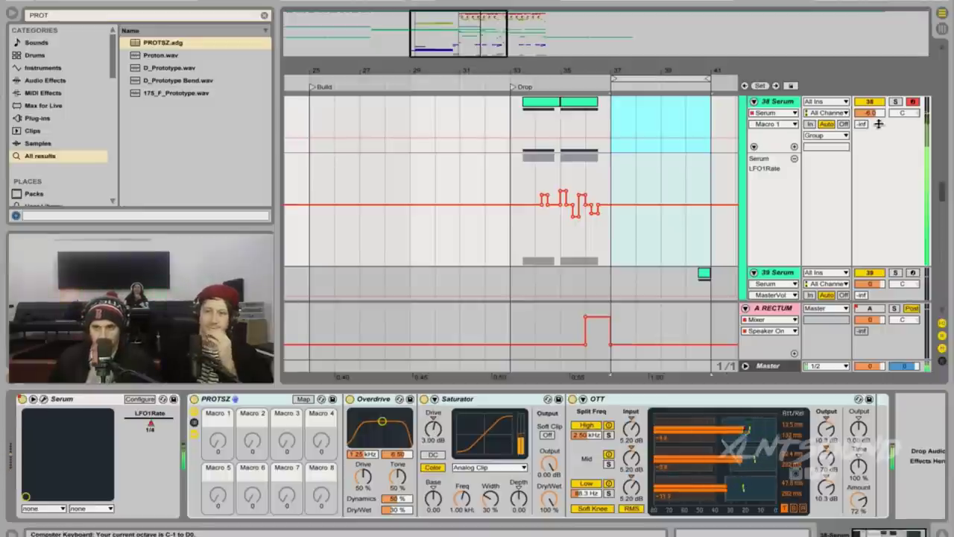
- Look through the Leaky Pipes effects chain down to the Compressor and Reverb, and return to the oscillator view
left_click(44, 400)
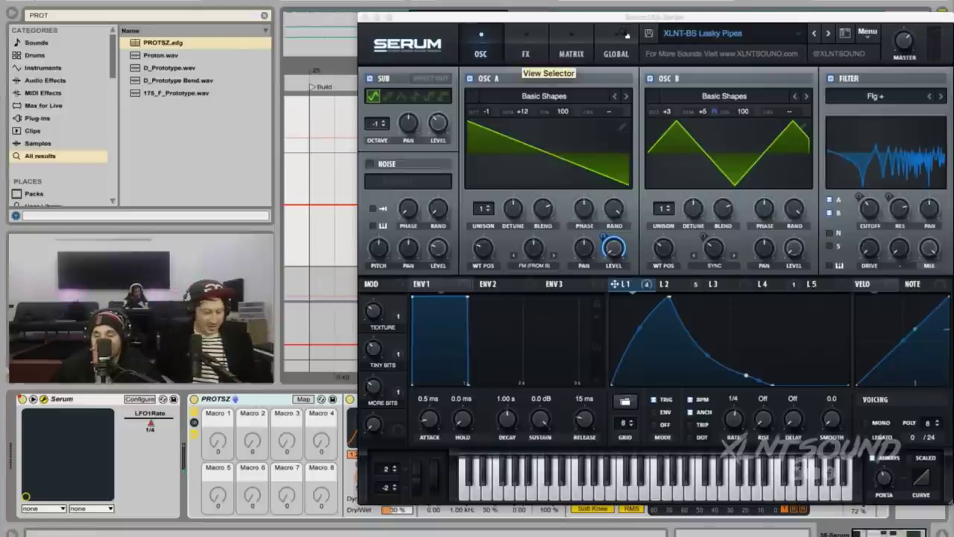
left_click(531, 51)
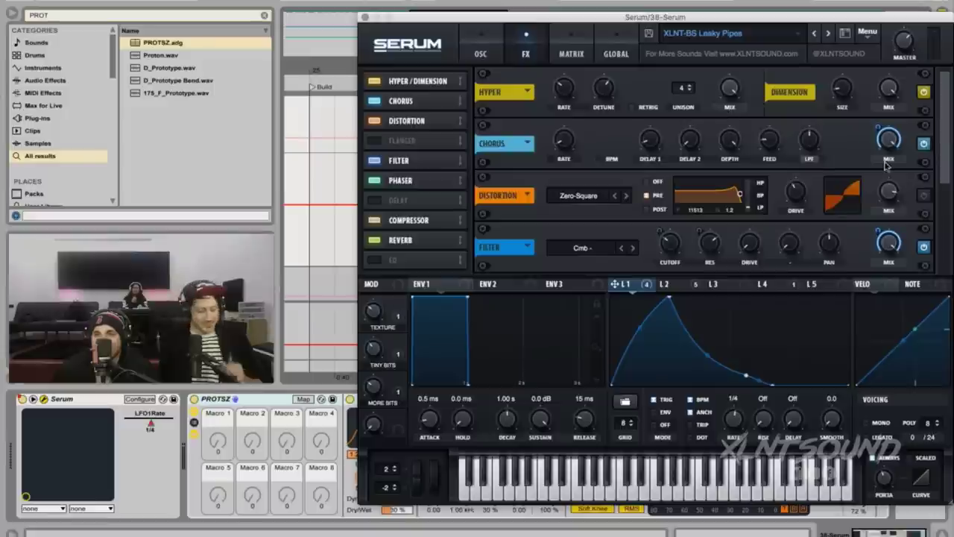
scroll(901, 207, "down", 4)
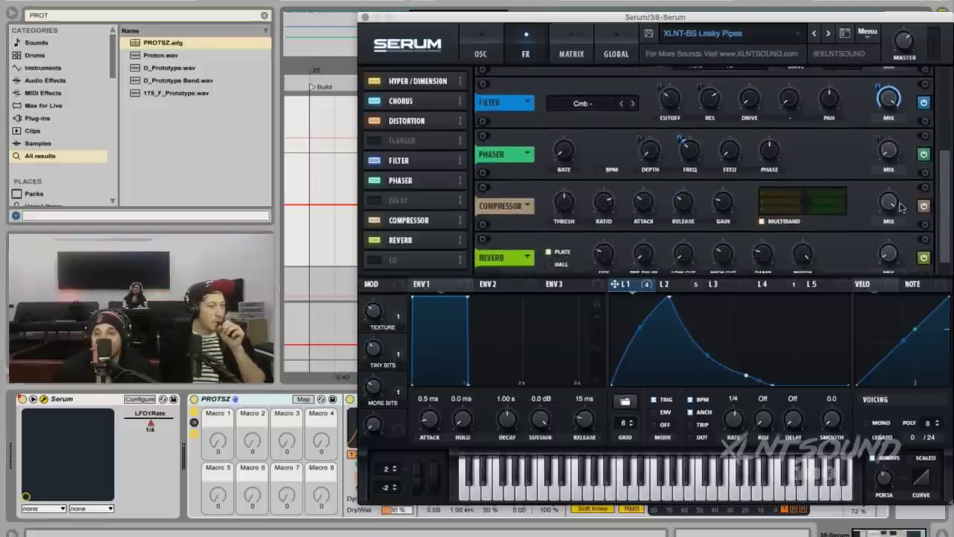
mouse_move(882, 255)
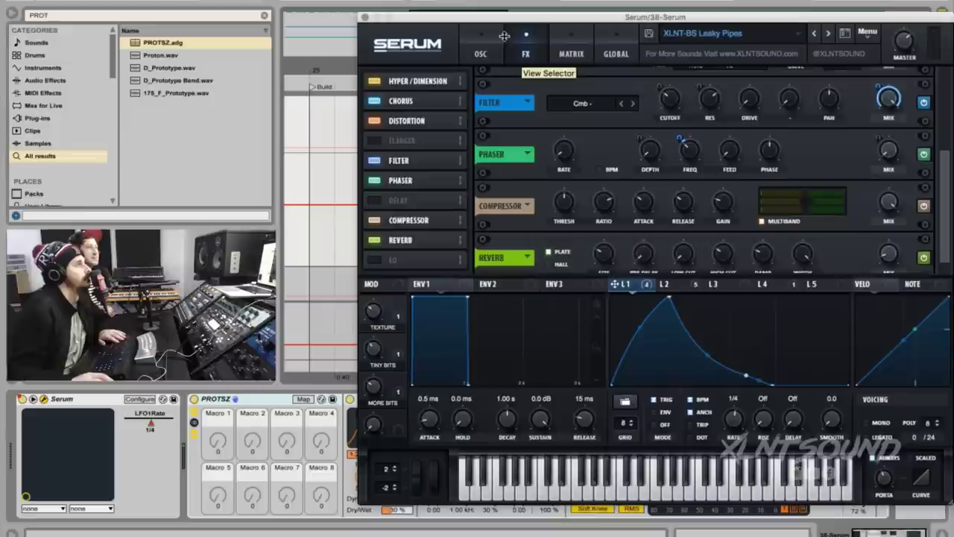
left_click(481, 39)
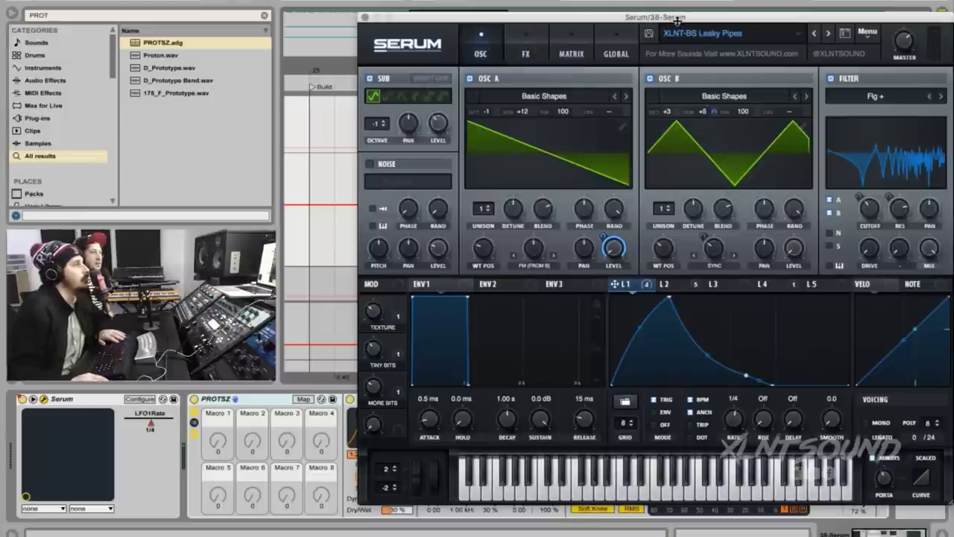
- Try LFO 1 rates of 1/4 and 1/2 while playing live notes, and set LFO 2's rate to bar
left_click_drag(677, 20, 645, 6)
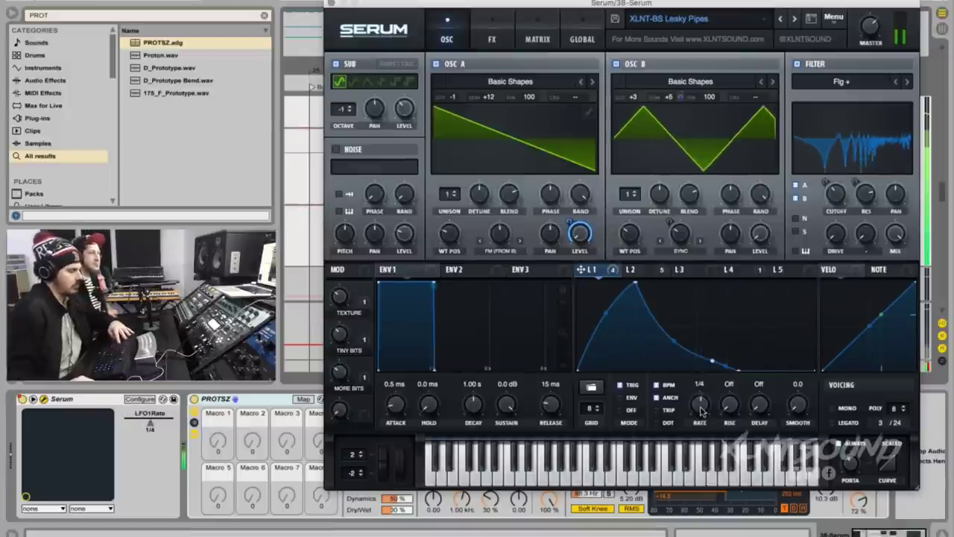
key("z")
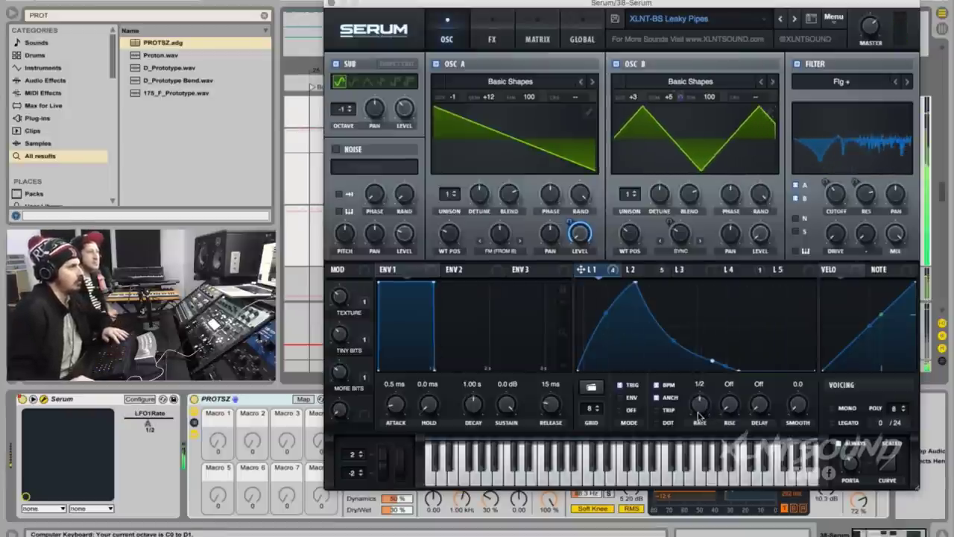
left_click_drag(700, 405, 702, 422)
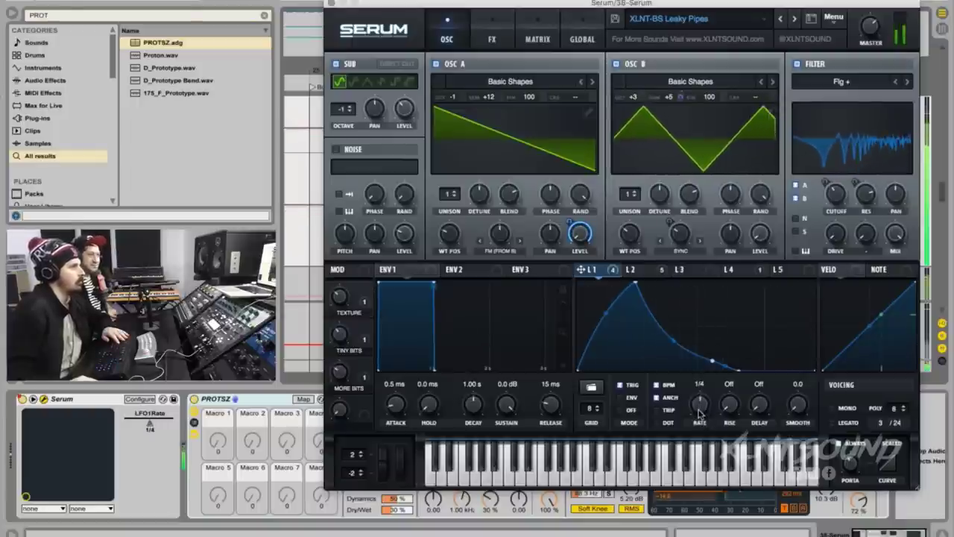
left_click(631, 269)
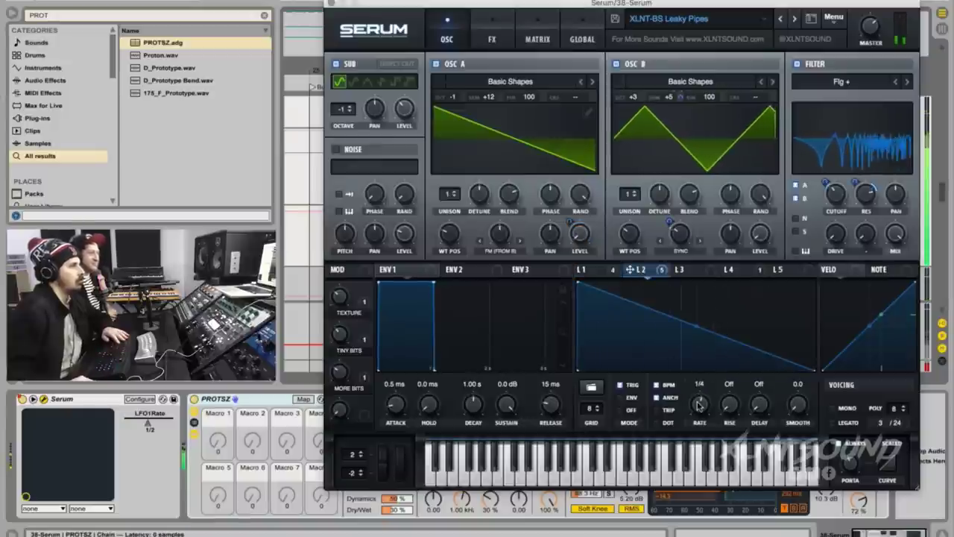
left_click_drag(700, 412, 698, 422)
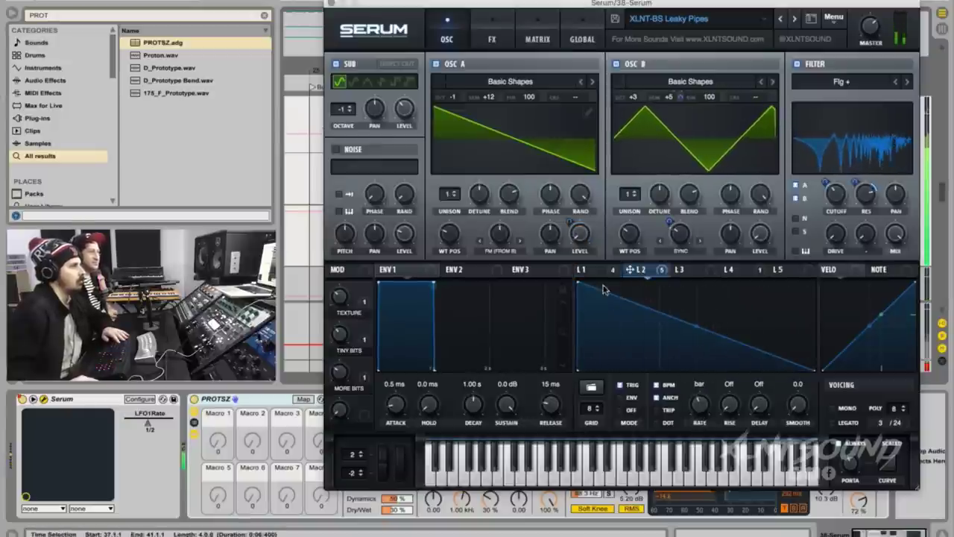
- Rehearse the bass phrase at keyboard octave C-1 while switching LFO 1's rate between 1/4 and 1/2
left_click(586, 269)
left_click_drag(695, 383, 707, 408)
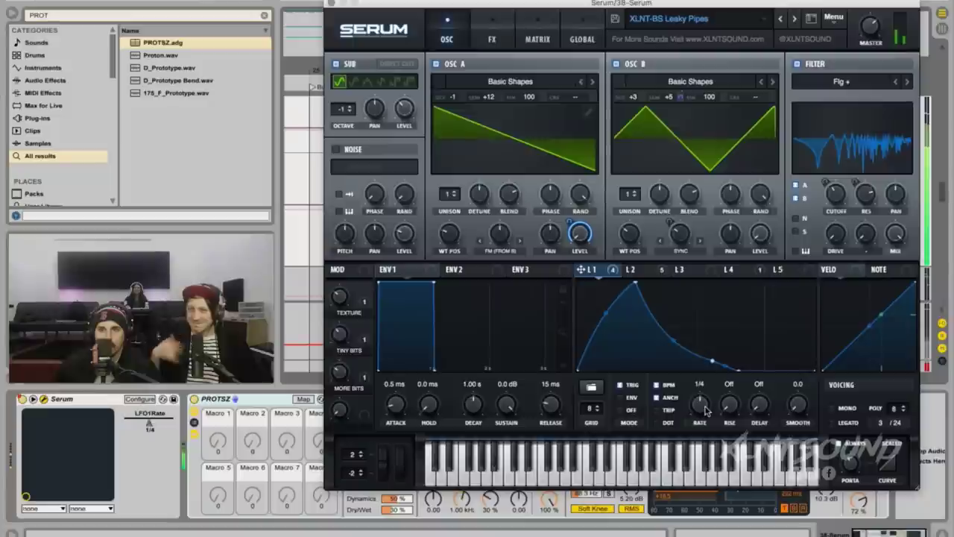
left_click_drag(705, 410, 704, 422)
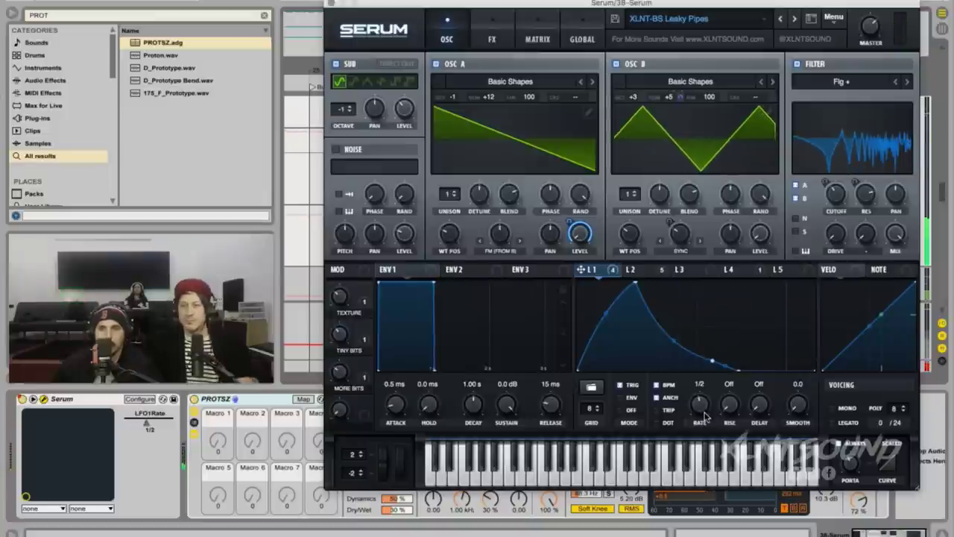
mouse_move(703, 414)
left_mouse_down()
mouse_move(701, 399)
mouse_move(699, 409)
left_mouse_up()
key("z")
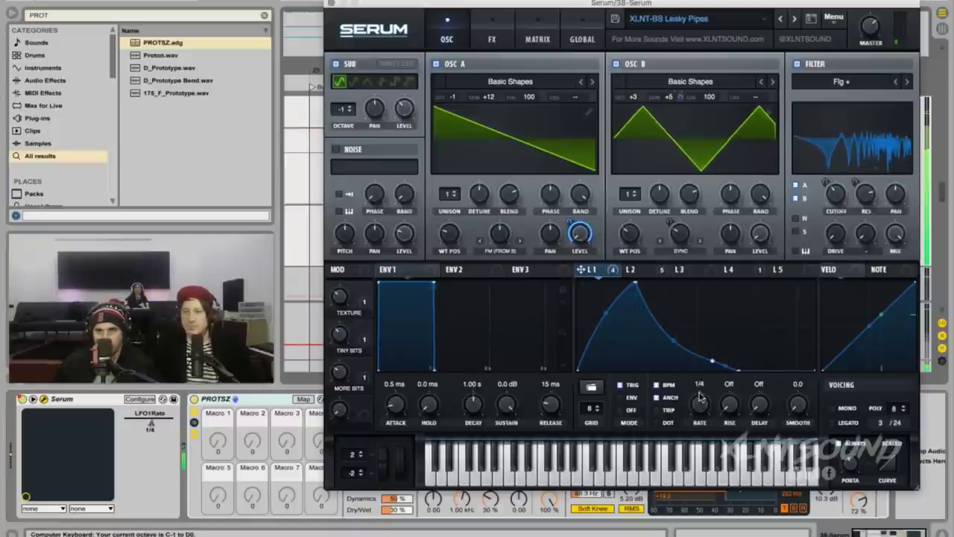
left_click_drag(699, 408, 699, 403)
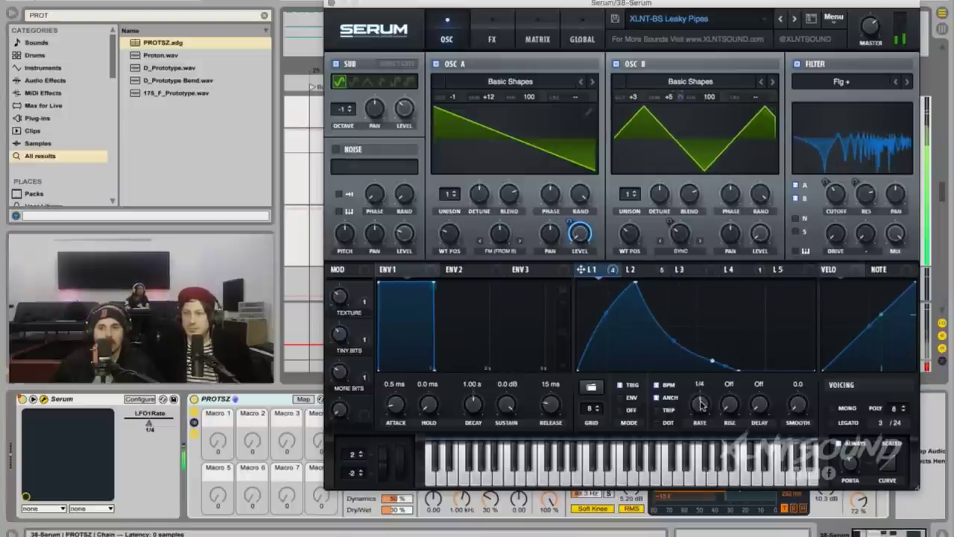
left_click_drag(701, 403, 701, 408)
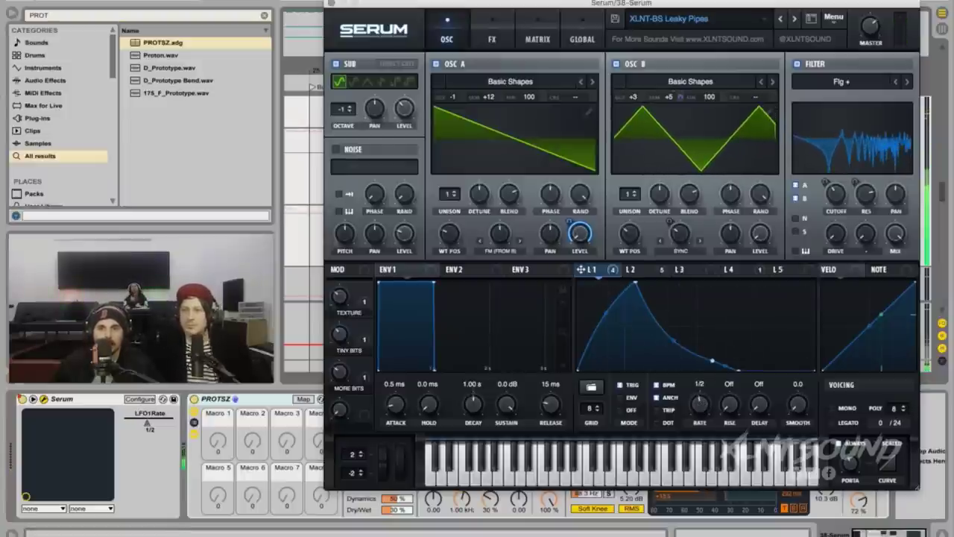
- Record a sustained G#-1 bass note into a new 38 Serum clip over the loop from bar 37 to 41
left_click(328, 4)
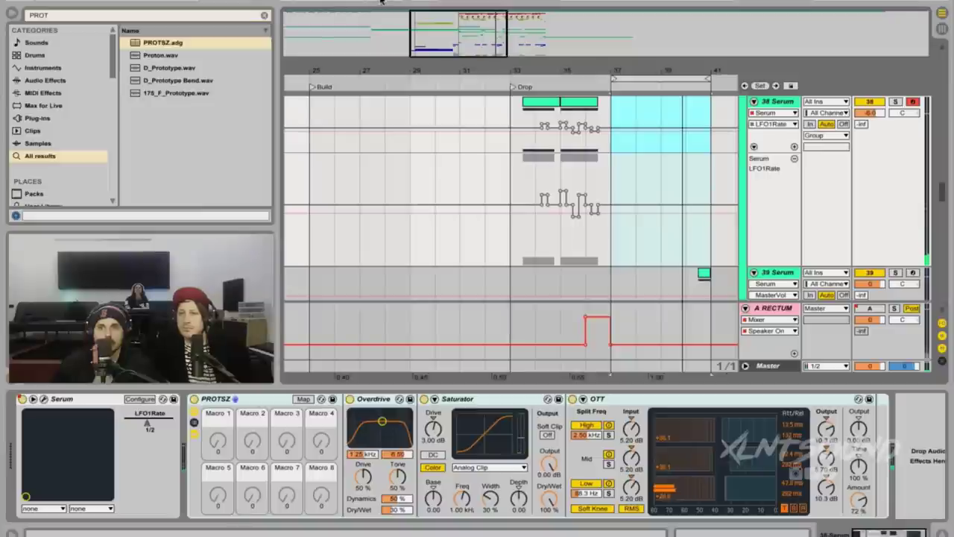
key("space")
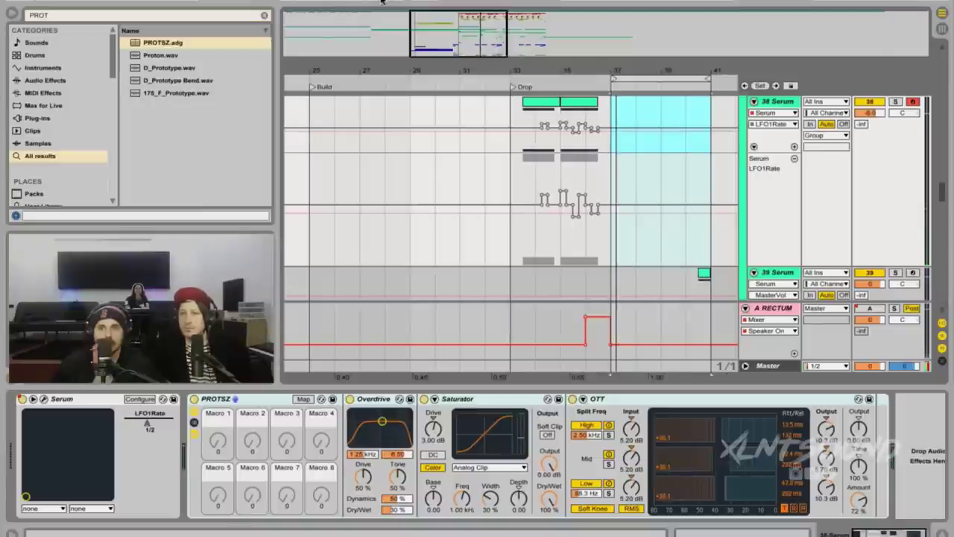
key("F9")
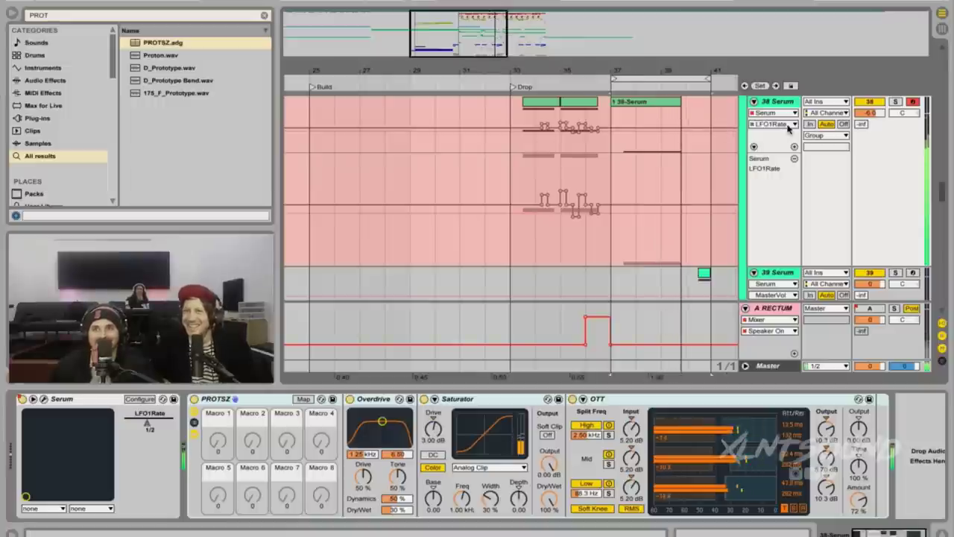
key("space")
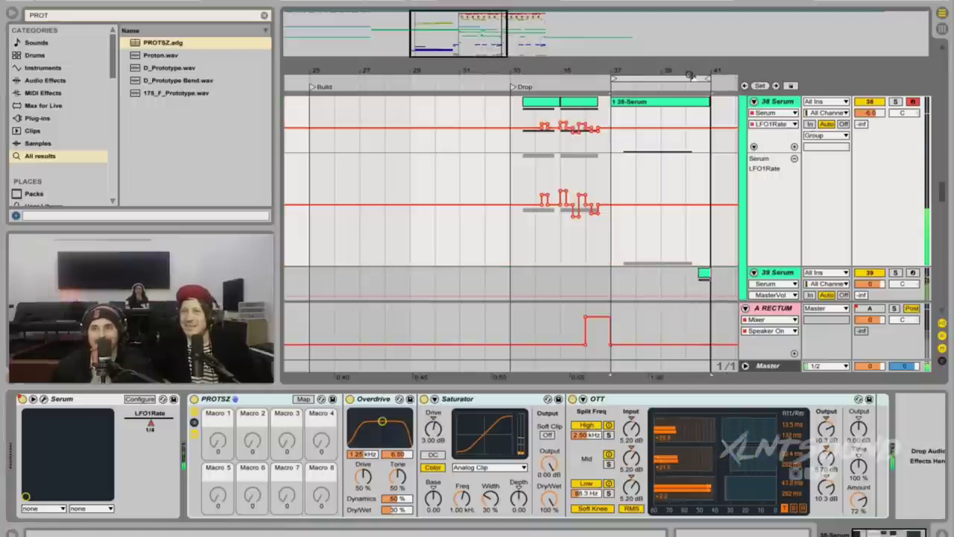
- Select the recorded G#-1 note in the new clip at bar 37 and play the looped section back
double_click(655, 105)
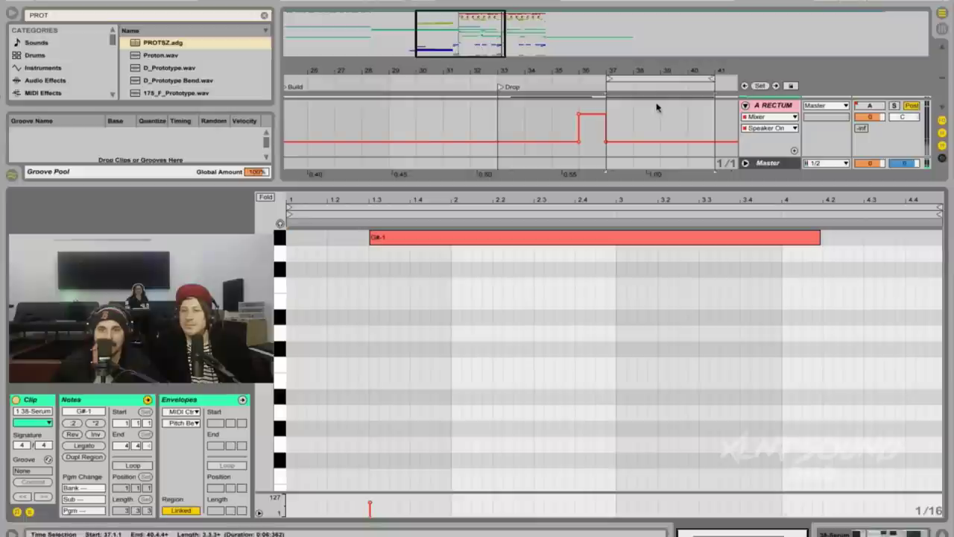
left_click(385, 243)
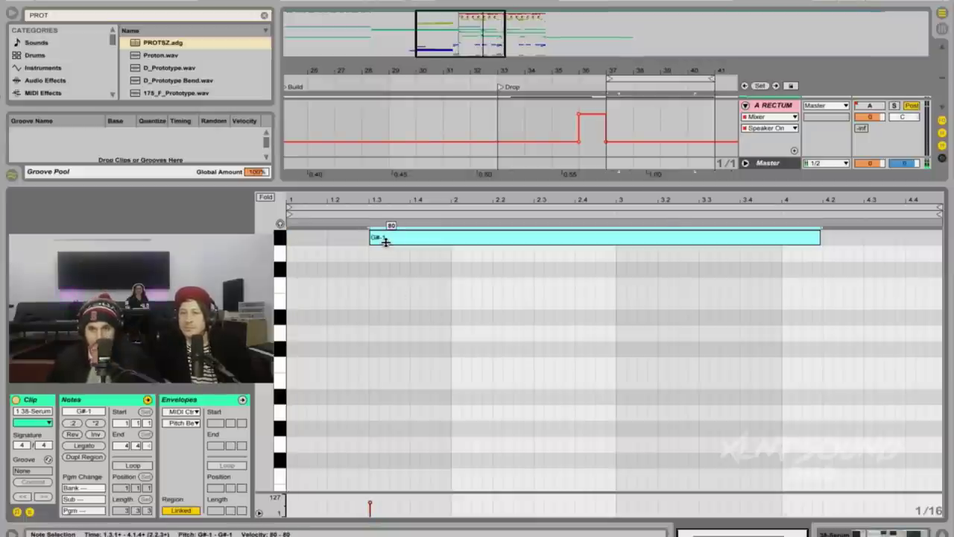
key("space")
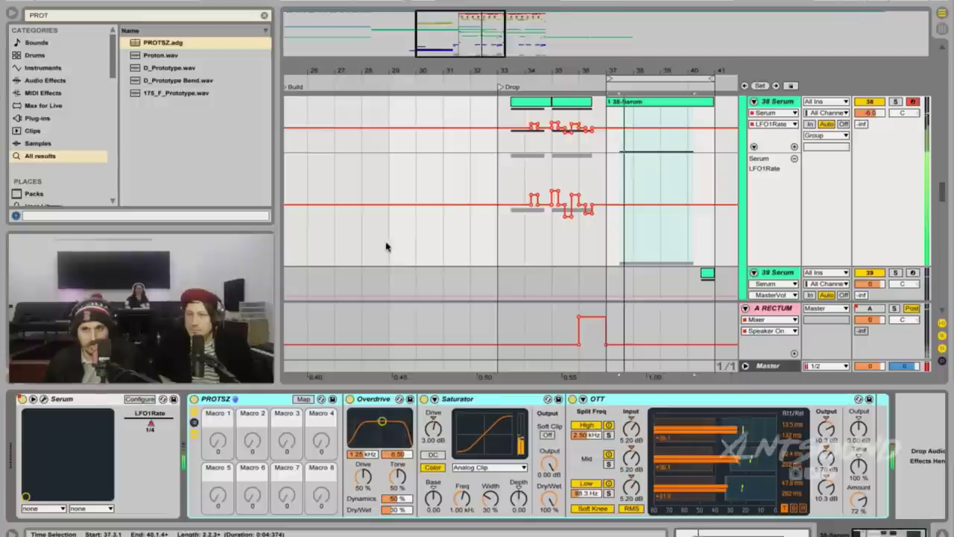
- Move the 38 Serum track's LFO1Rate automation into an additional lane below the clips
left_click_drag(635, 72, 637, 95)
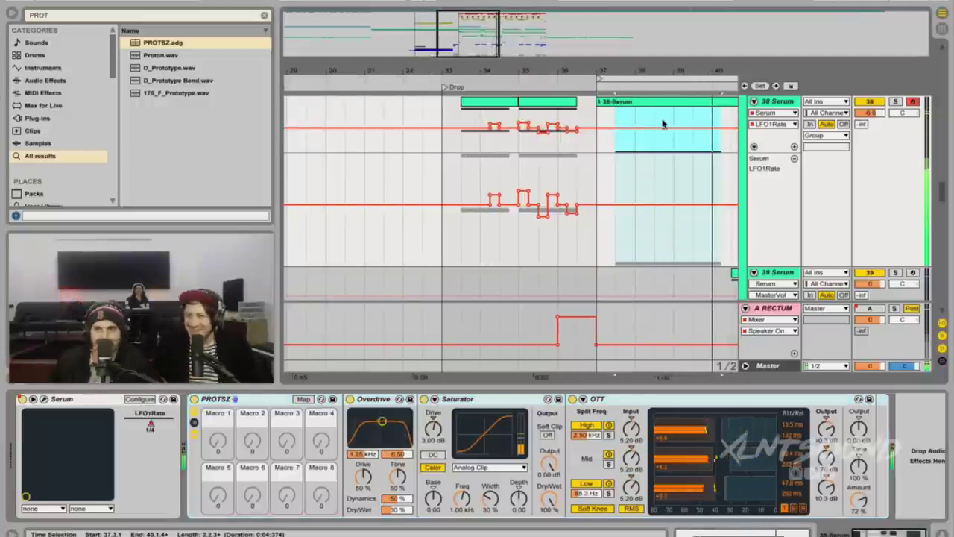
left_click(792, 149)
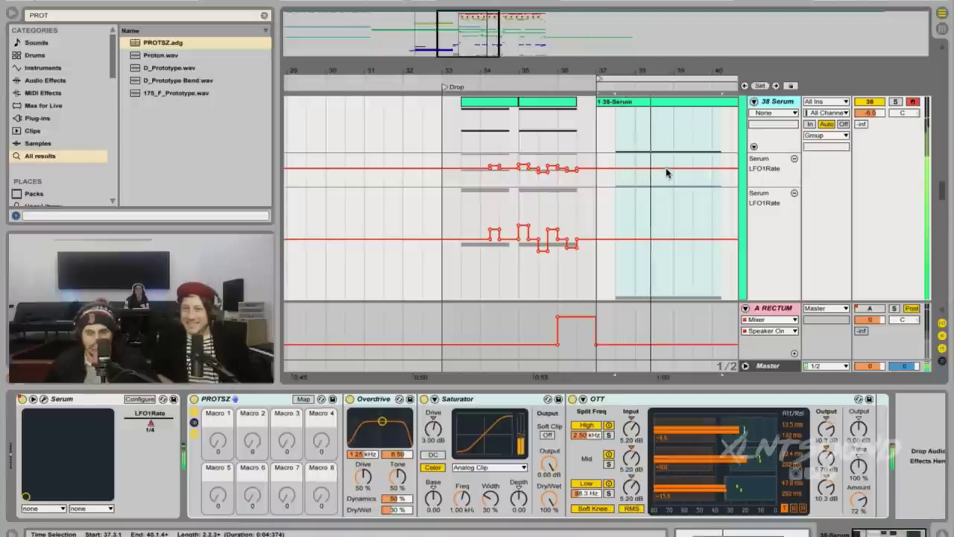
- Draw a slightly raised LFO1Rate automation step from 38.3 to 39 under the new bass clip while the loop plays
key("space")
left_click_drag(648, 74, 648, 97)
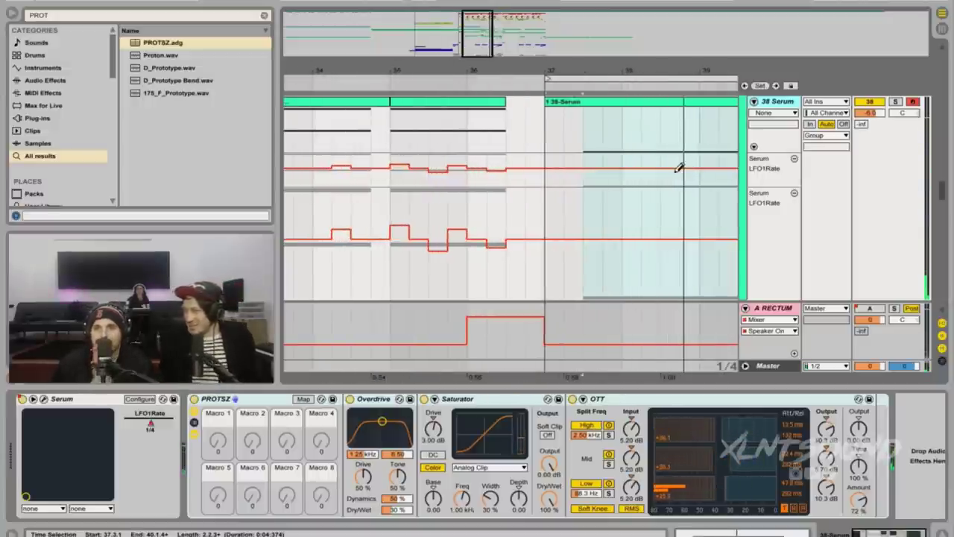
key("b")
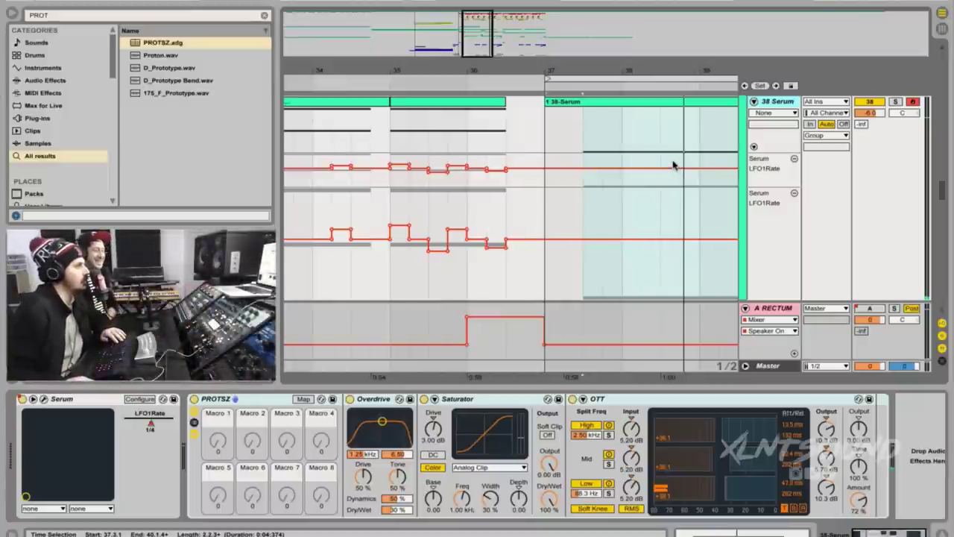
left_click(617, 121)
key("space")
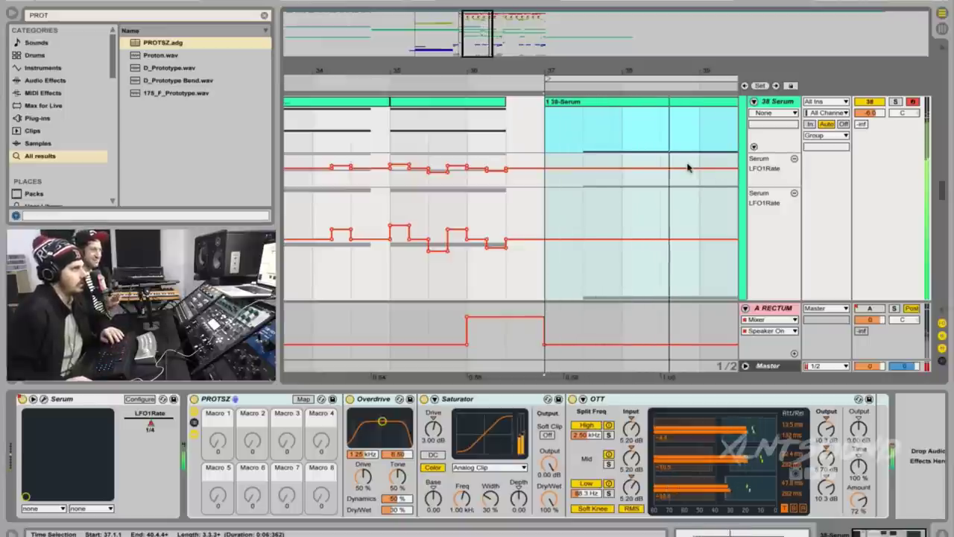
key("b")
left_click(692, 158)
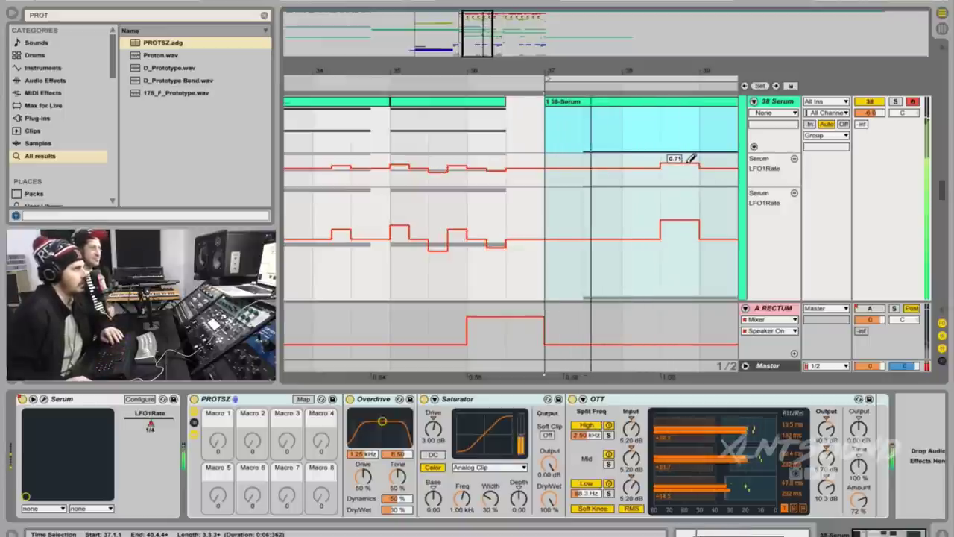
left_click_drag(691, 159, 689, 160)
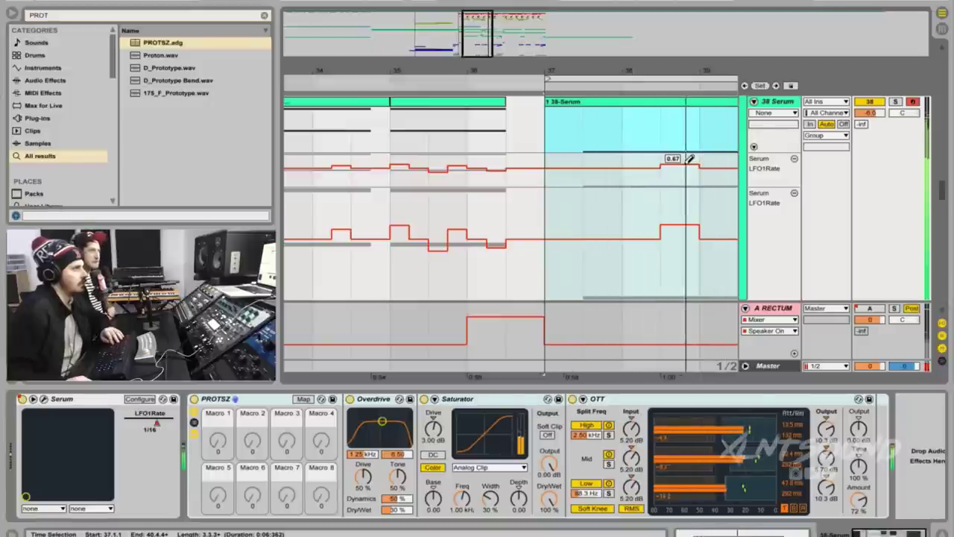
left_click_drag(689, 160, 690, 161)
key("b")
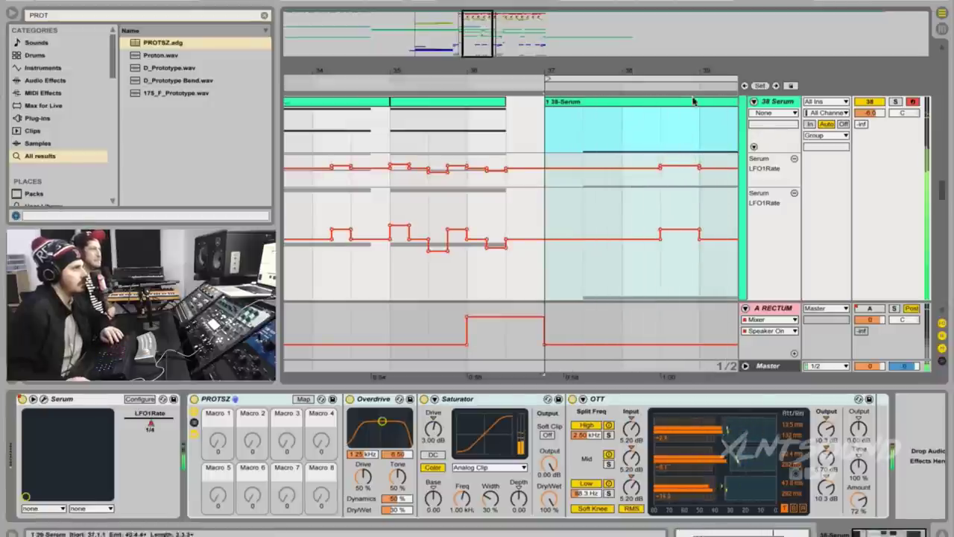
- Split the raised LFO1Rate automation into quarter-note steps, lowering the 38.4 step and dipping slightly from 39 to 39.2
scroll(693, 71, "up", 3)
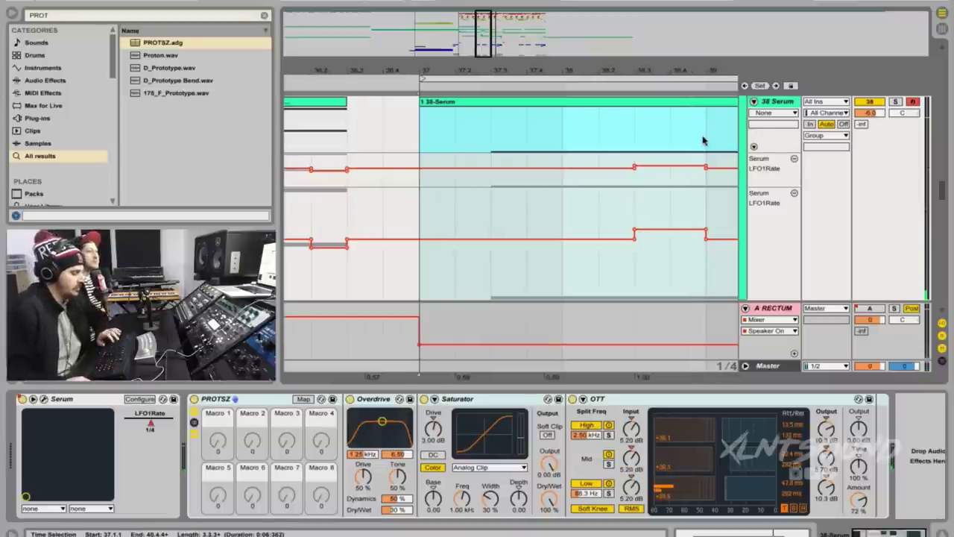
key("b")
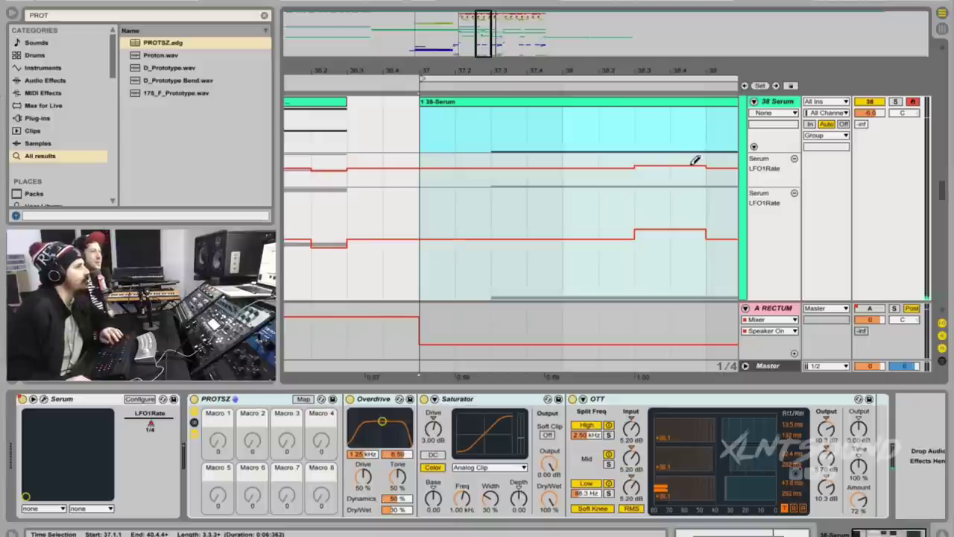
left_click_drag(695, 160, 696, 162)
key("space")
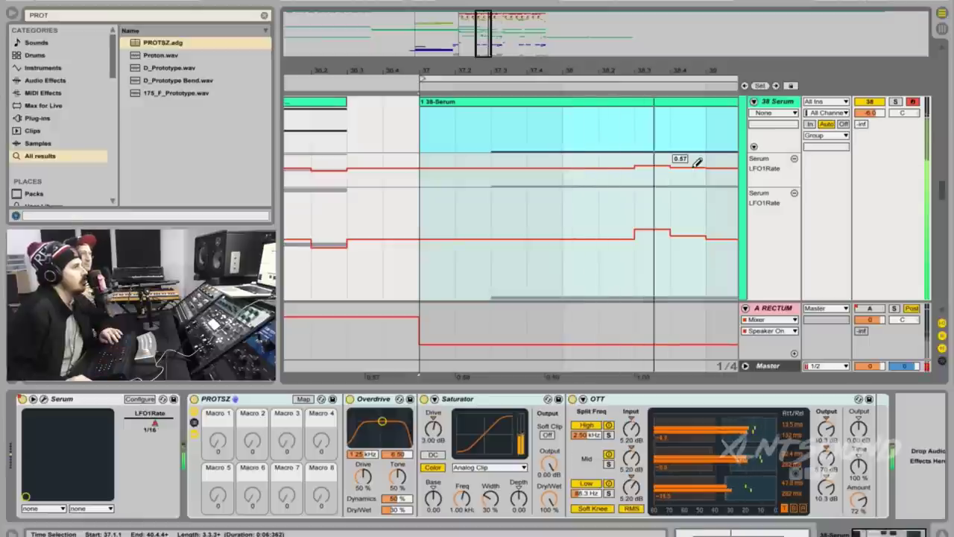
key("b")
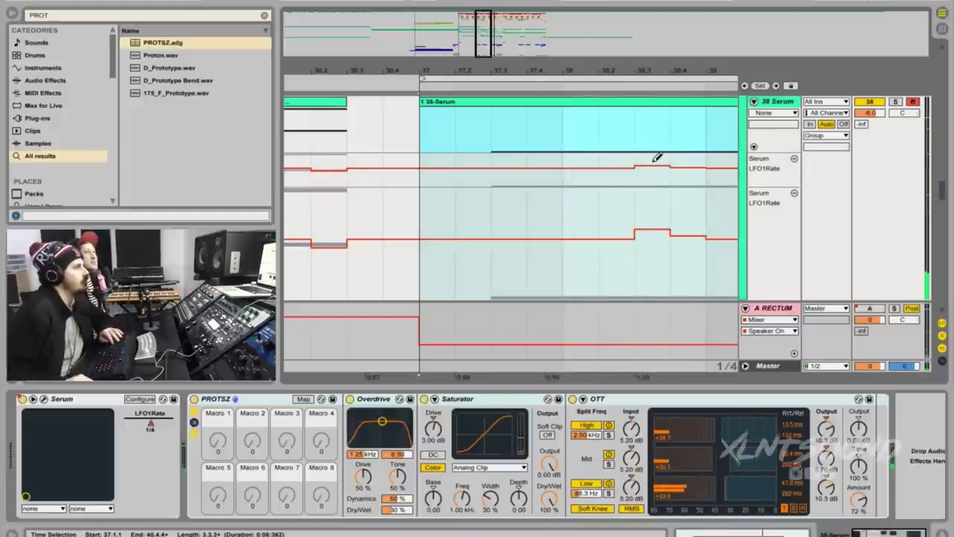
left_click_drag(657, 157, 714, 166)
- Audition the LFO1Rate changes and raise the 38.4 automation step to match the level at 38.3
left_click_drag(689, 66, 684, 90)
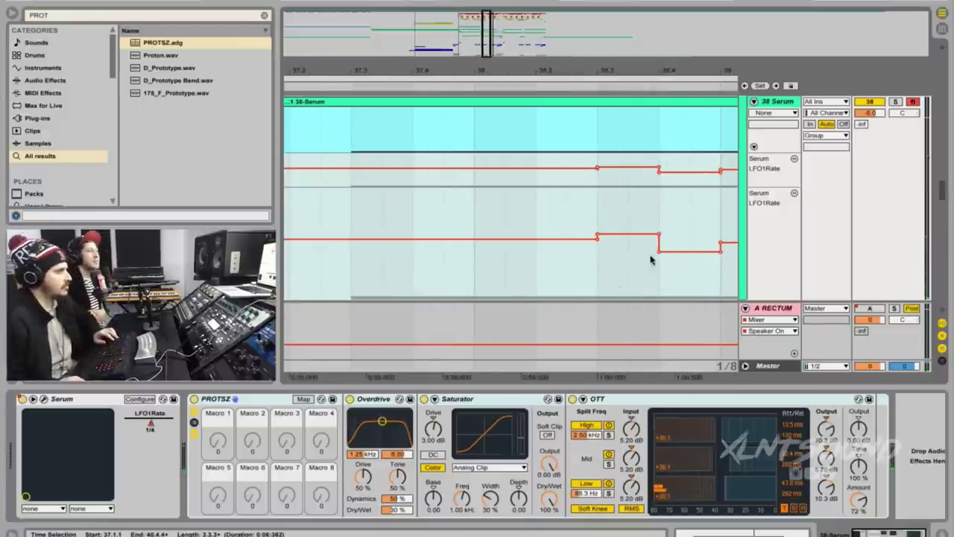
scroll(669, 251, "right", 1)
scroll(669, 251, "right", 1)
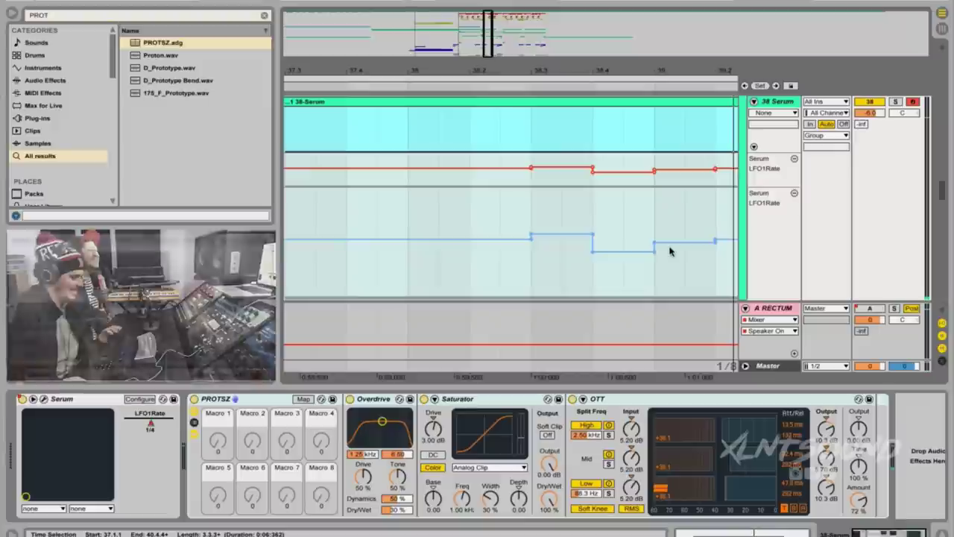
key("space")
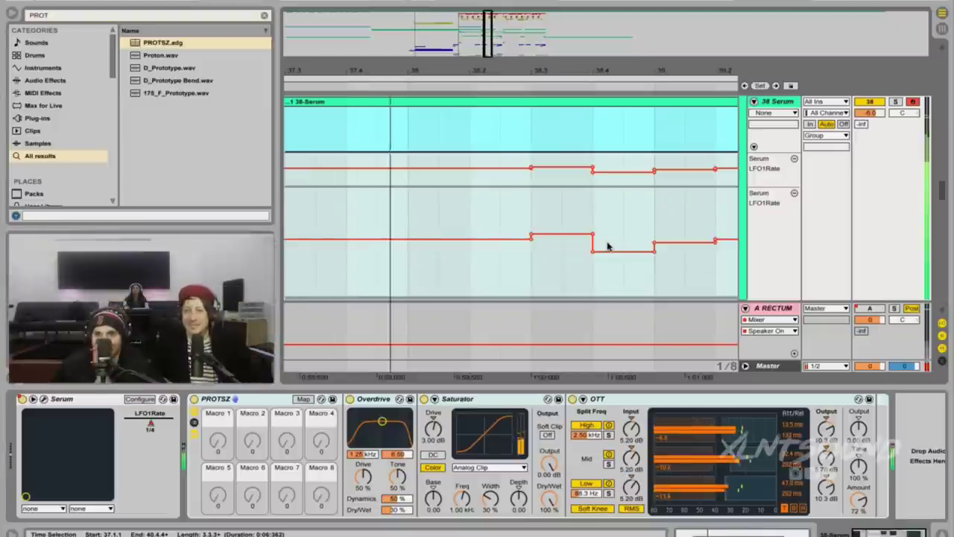
key("b")
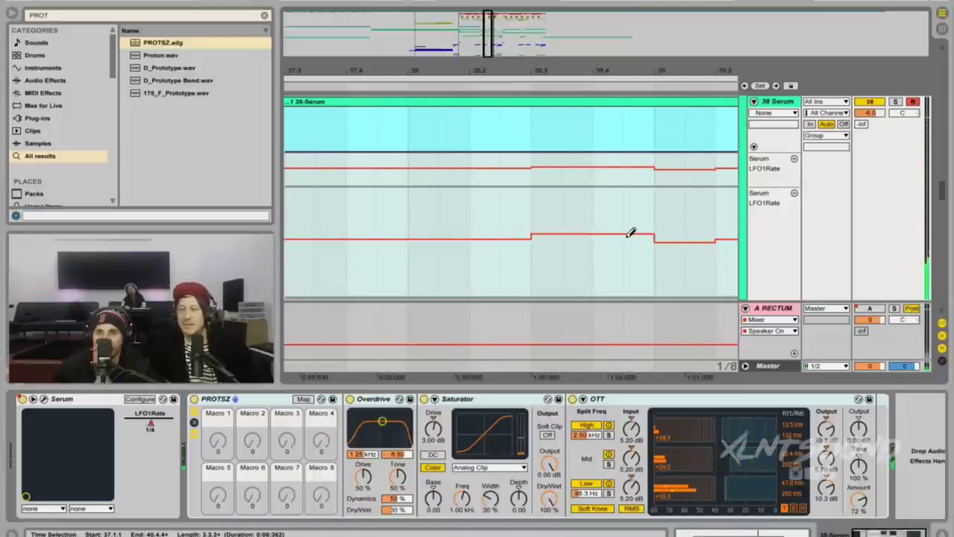
- Open the bar 37 clip's notes and add short C0 at 1.3 and D#0 at 1.4 above the long G#-1
double_click(596, 111)
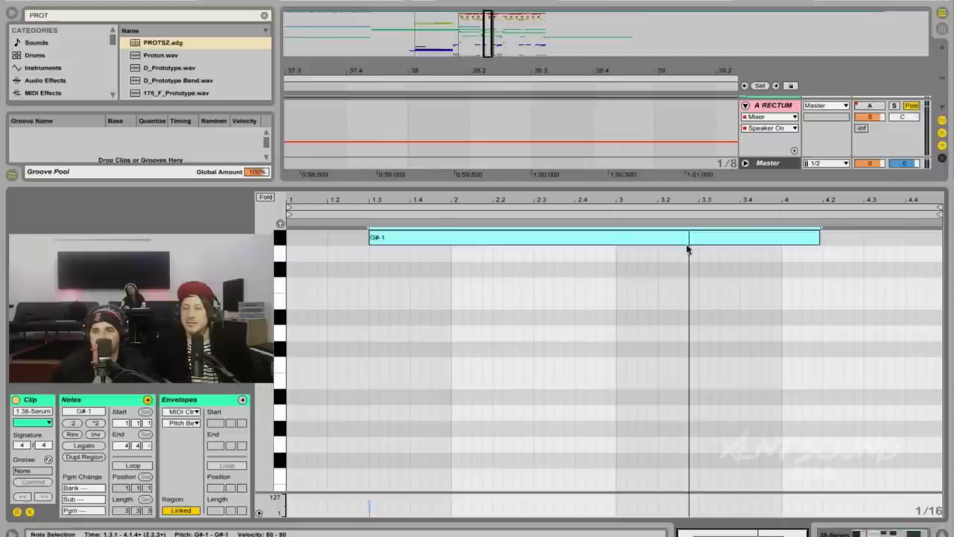
key("space")
scroll(411, 256, "up", 2)
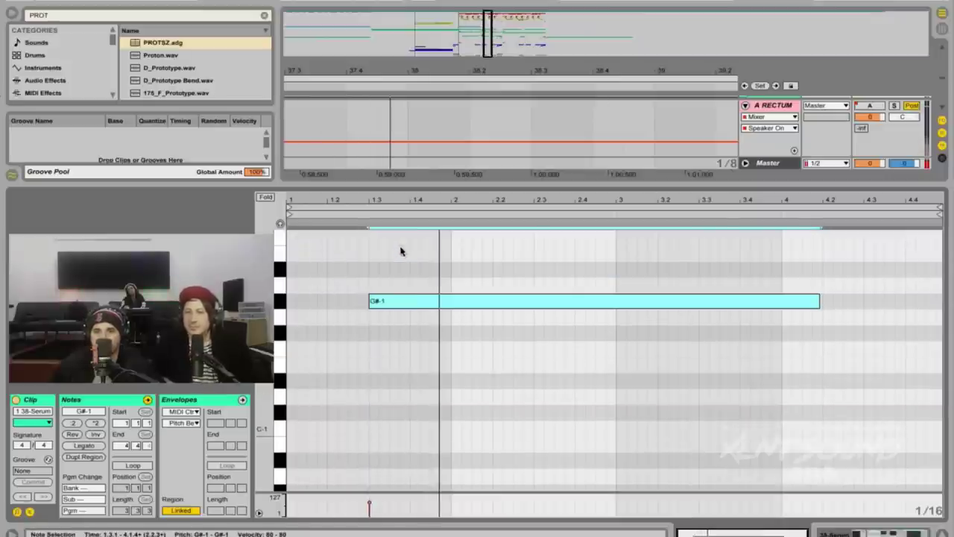
left_click(373, 251)
double_click(373, 253)
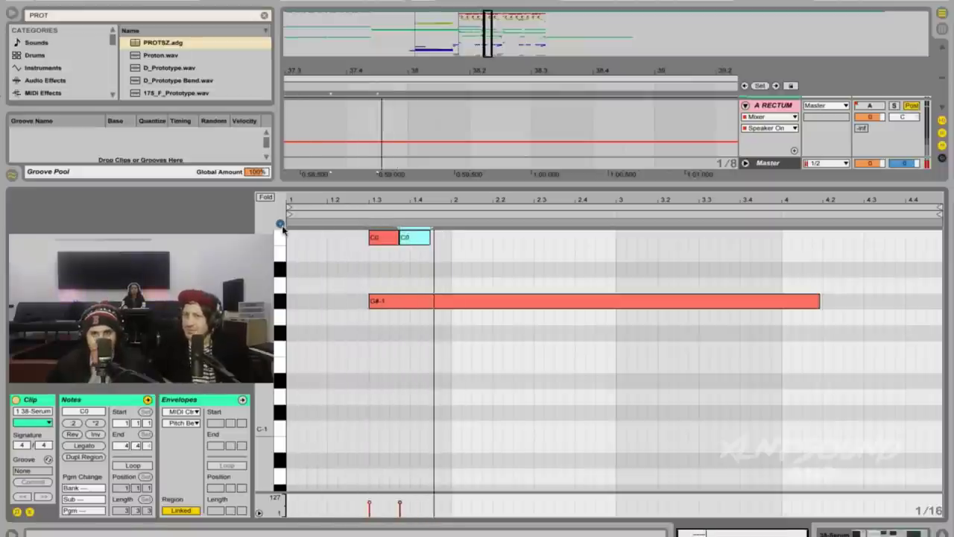
key("Up")
key("Up")
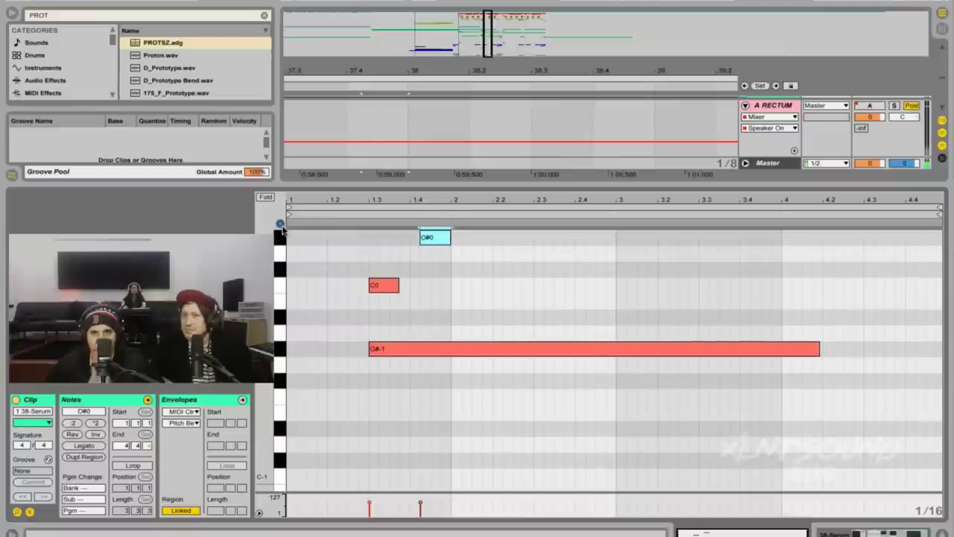
key("Left")
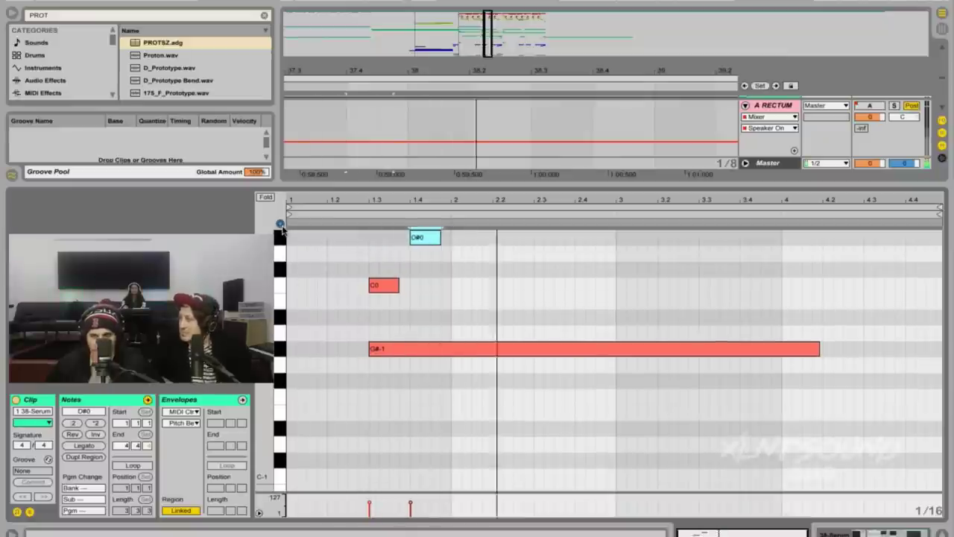
- Duplicate the short note and transpose the copies to place G0 notes at beats 2 and 3 of the clip
key("space")
key("super+d")
key("Down")
key("Up")
key("Up")
key("Up")
key("Up")
key("Up")
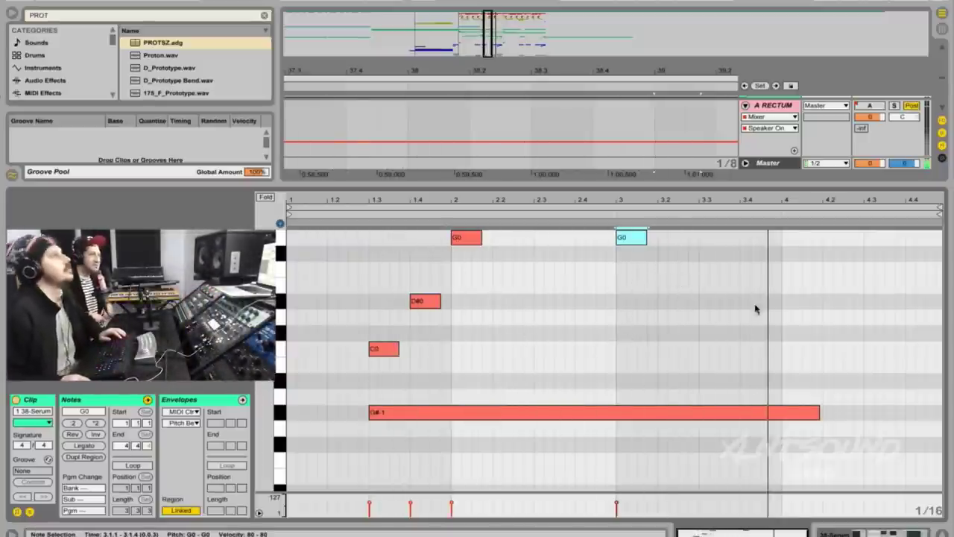
- Copy the long G#-1 note and place the duplicate one octave higher over the same time range
left_click(684, 412)
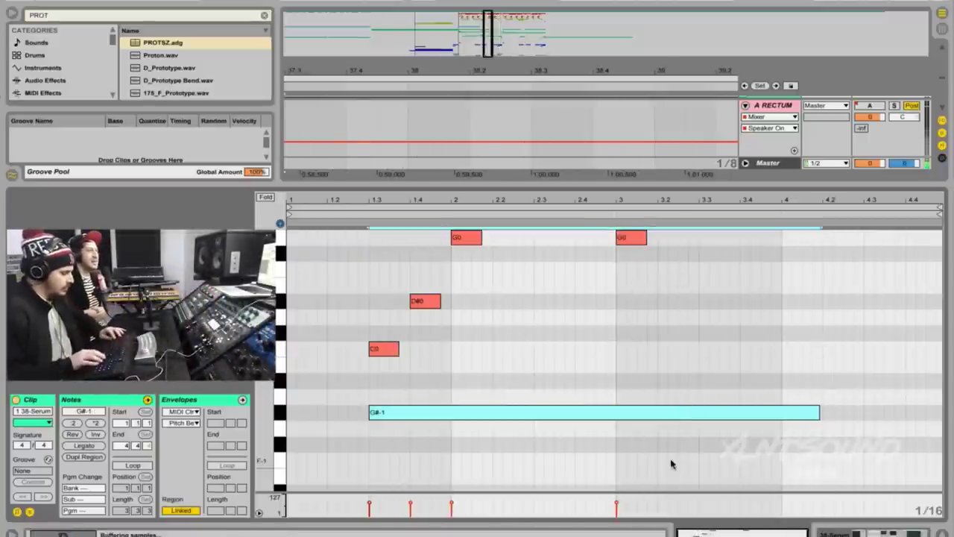
key("super+c")
key("super+v")
key("shift+Up")
key("space")
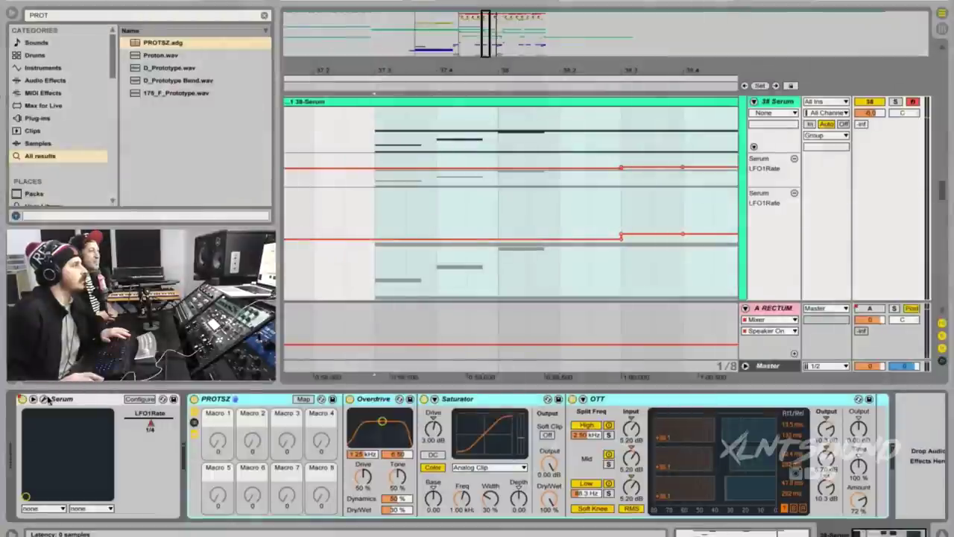
- Expose Serum's Texture macro (Macro 1) for automation and give it its own lane on the 38 Serum track
left_click(43, 400)
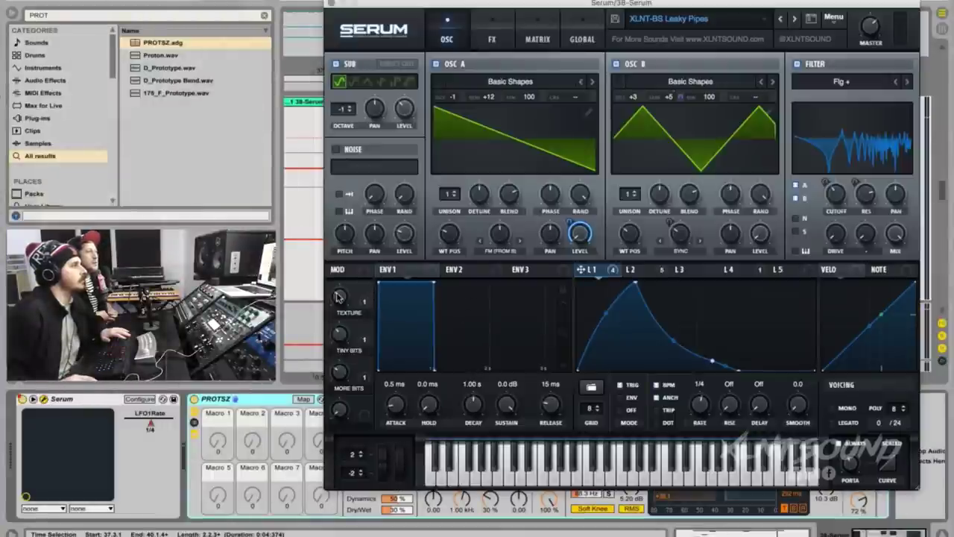
left_click(333, 4)
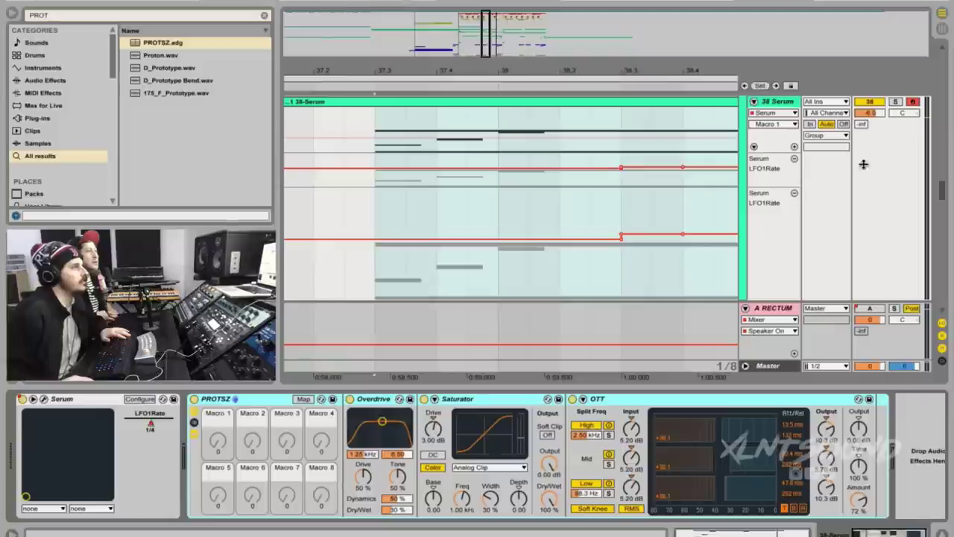
left_click(793, 148)
key("space")
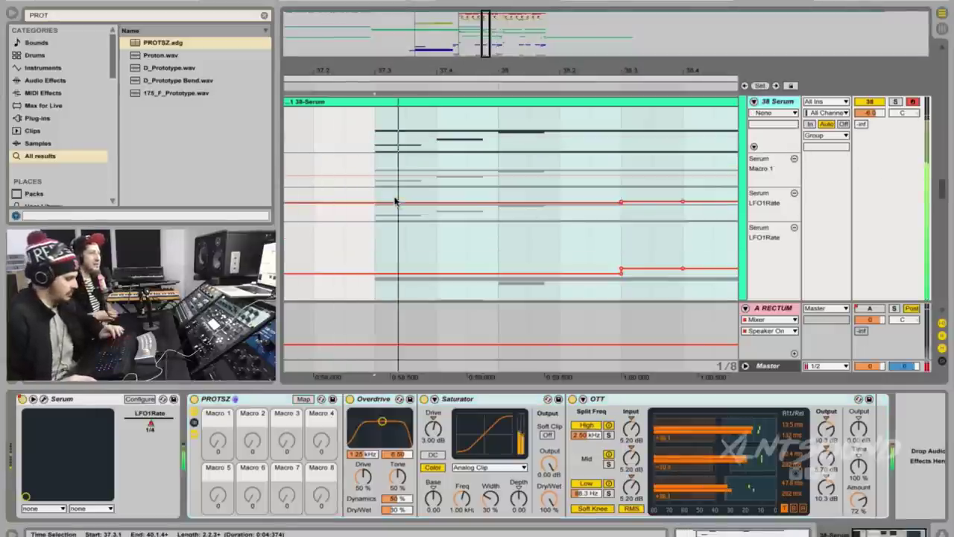
mouse_move(403, 192)
left_mouse_down()
mouse_move(407, 185)
mouse_move(402, 196)
left_mouse_up()
key("space")
key("space")
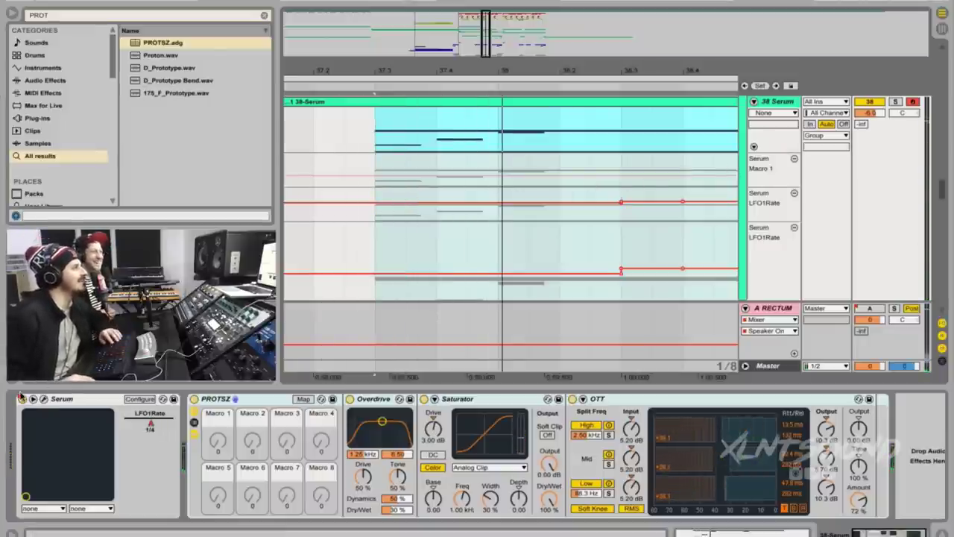
- Show Macro 1 automation again and draw alternating raised and lowered eighth-note steps in its lane from 37.3 through 38.2
left_click(44, 400)
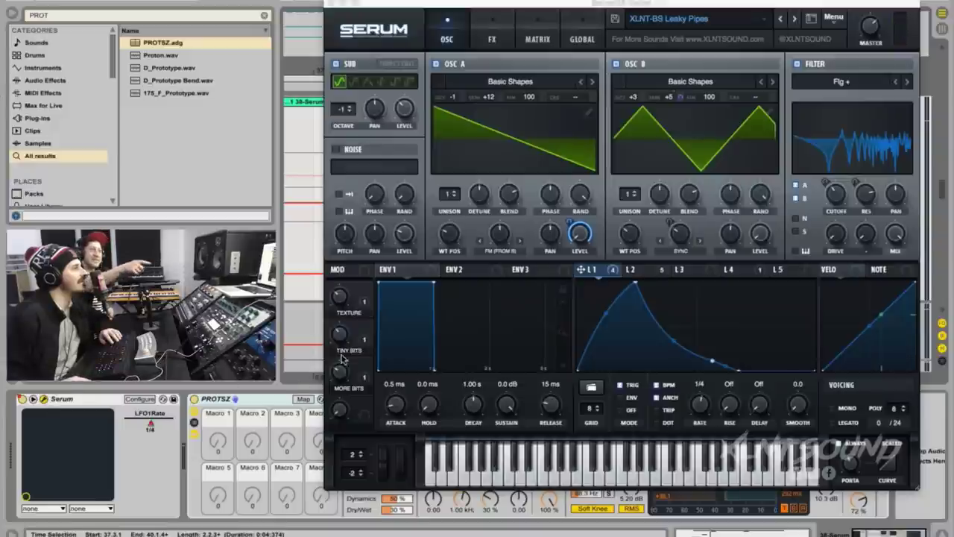
left_click(330, 9)
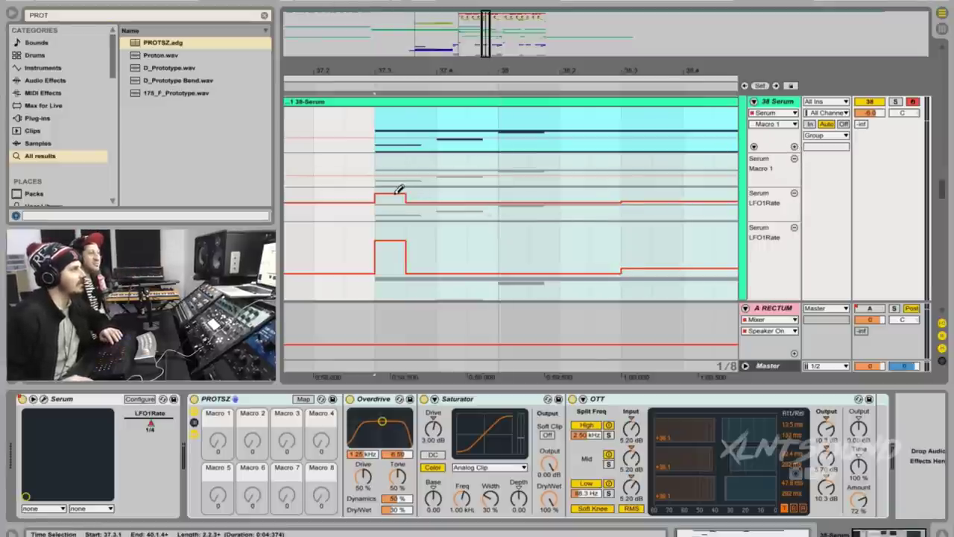
key("space")
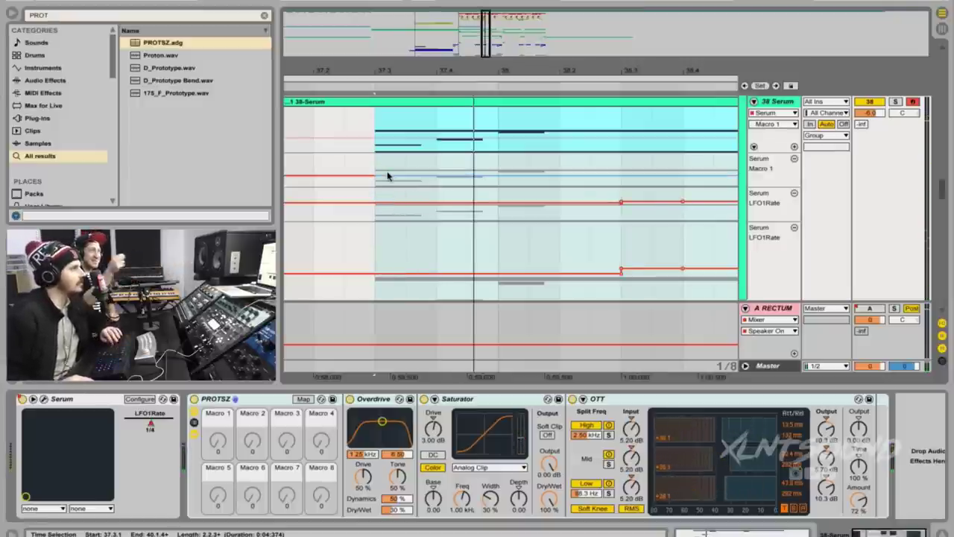
left_click_drag(392, 167, 519, 176)
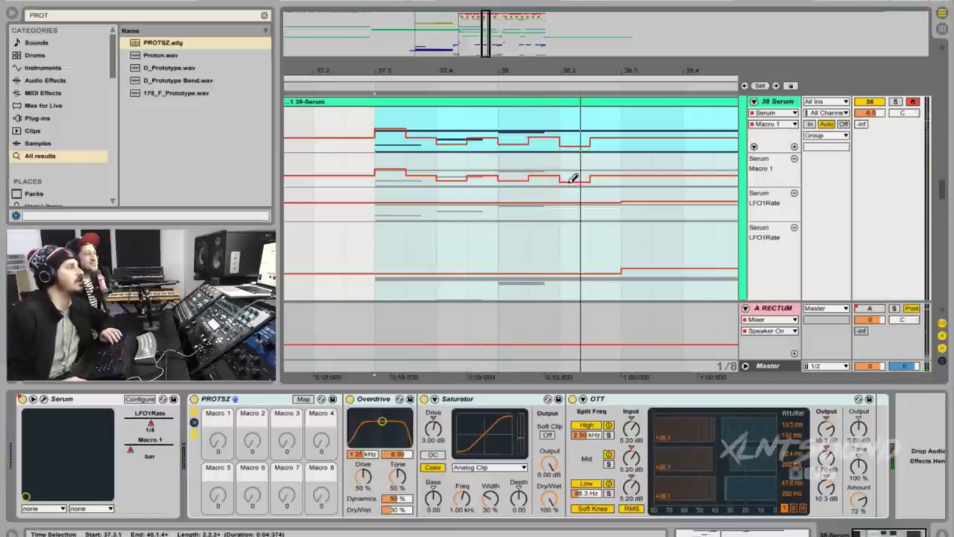
key("b")
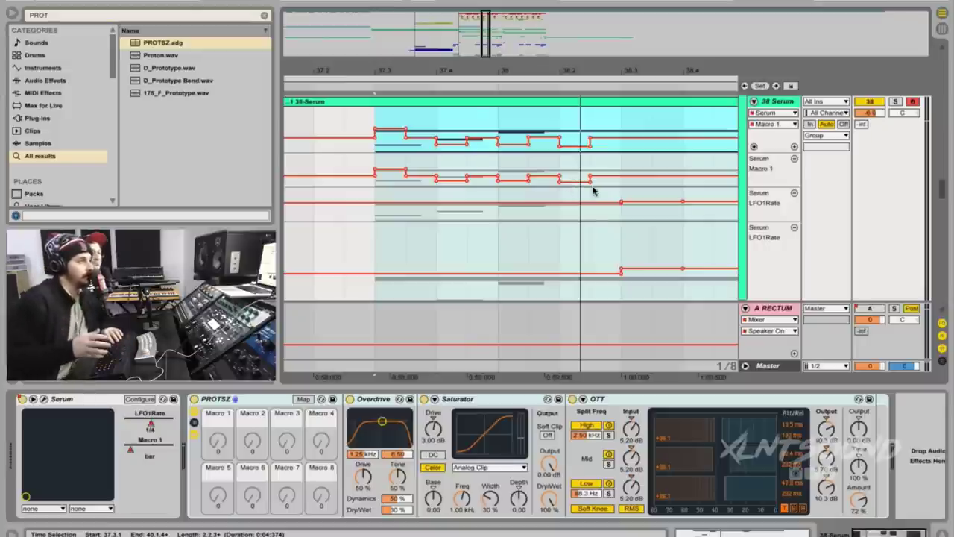
- Flatten the Macro 1 automation steps between 37.3 and 38.2, keeping a small raised step at bar 38, during playback
key("space")
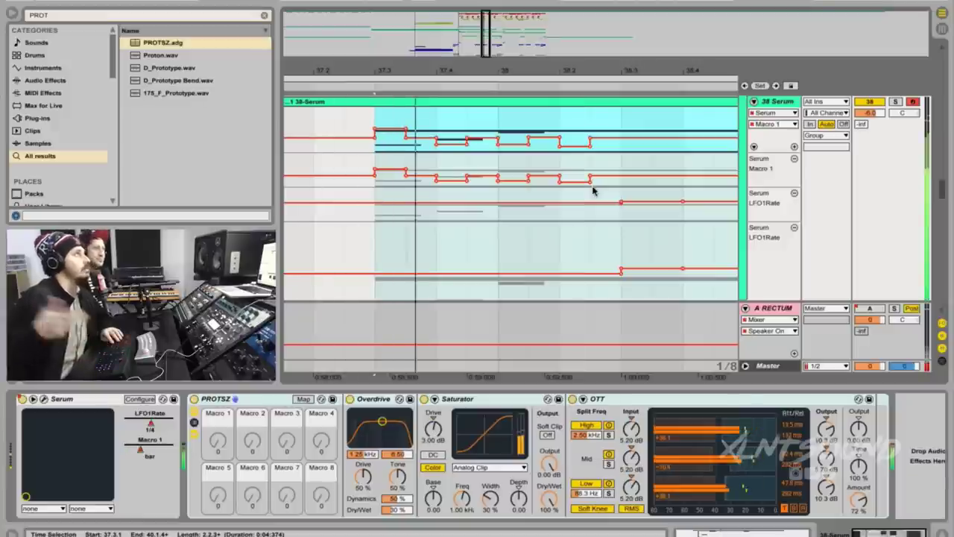
key("b")
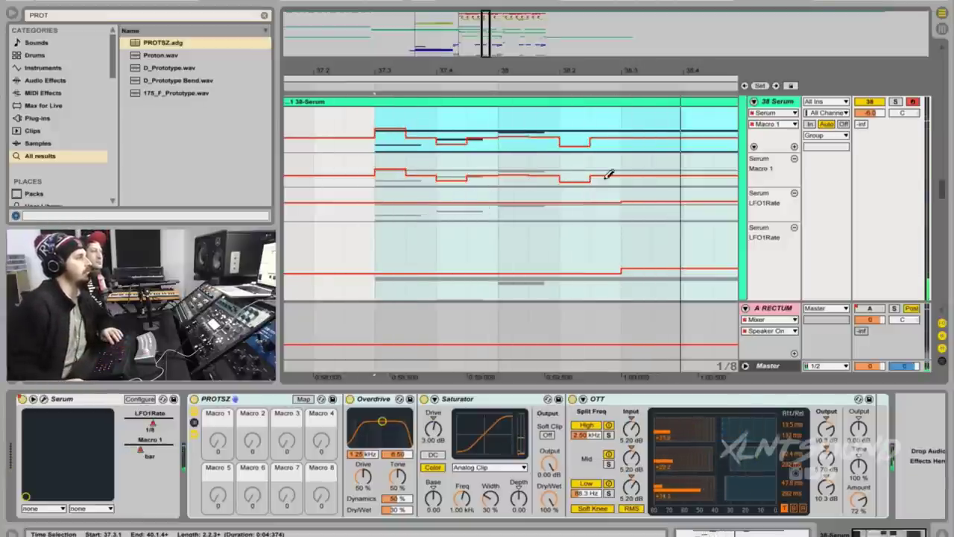
left_click_drag(587, 175, 588, 169)
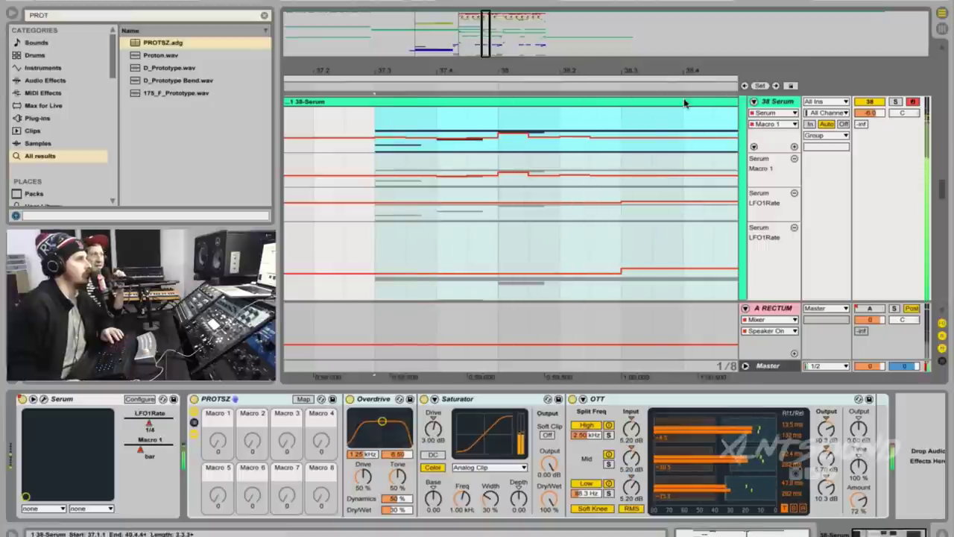
left_click_drag(670, 69, 671, 77)
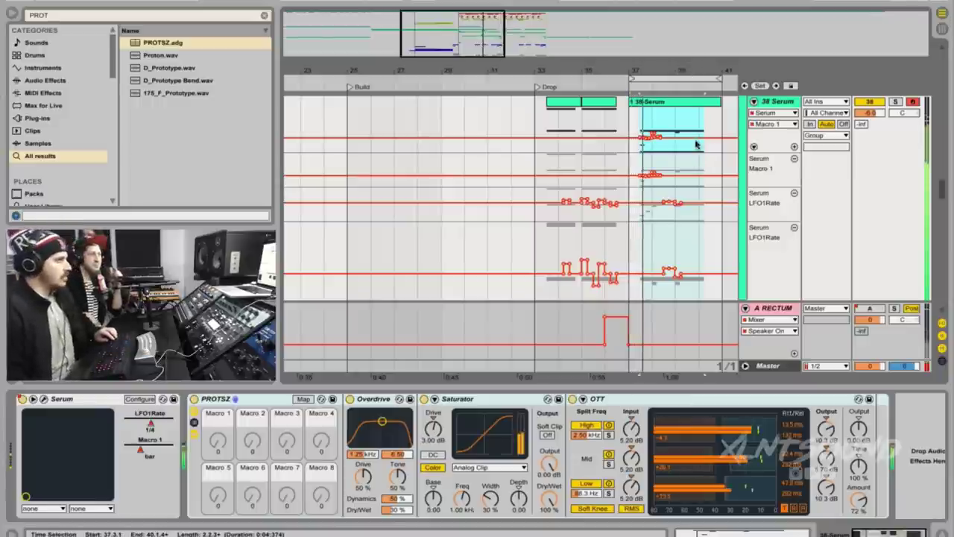
- Extend the arrangement loop past bar 44 and duplicate the bar 37 38-Serum clip directly after itself
left_click_drag(732, 71, 731, 67)
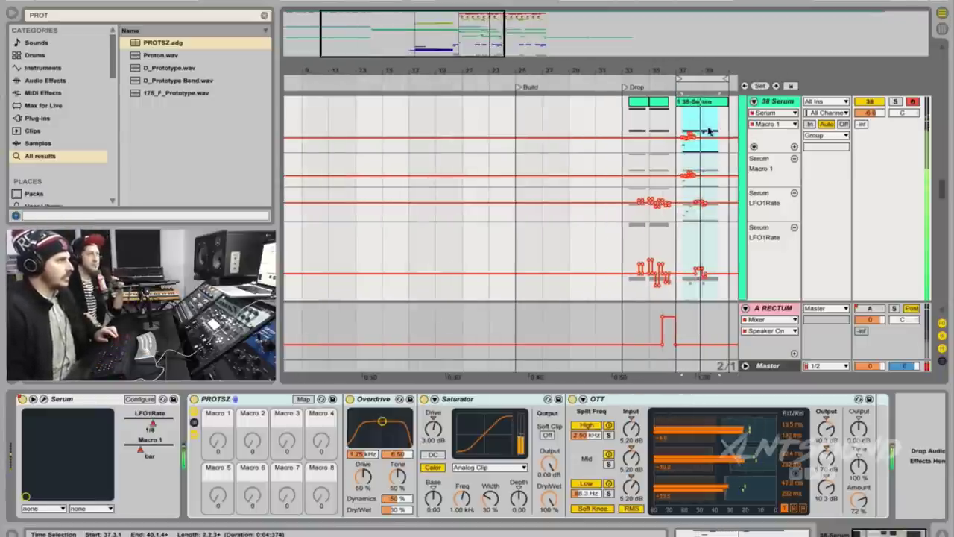
scroll(709, 135, "right", 1)
scroll(708, 135, "right", 2)
left_click_drag(674, 78, 728, 78)
left_click(665, 102)
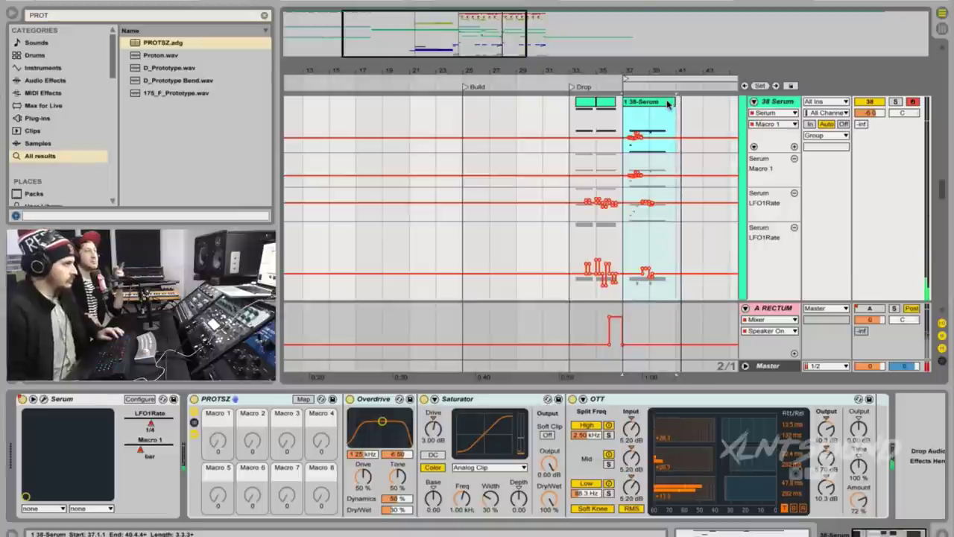
key("ctrl+d")
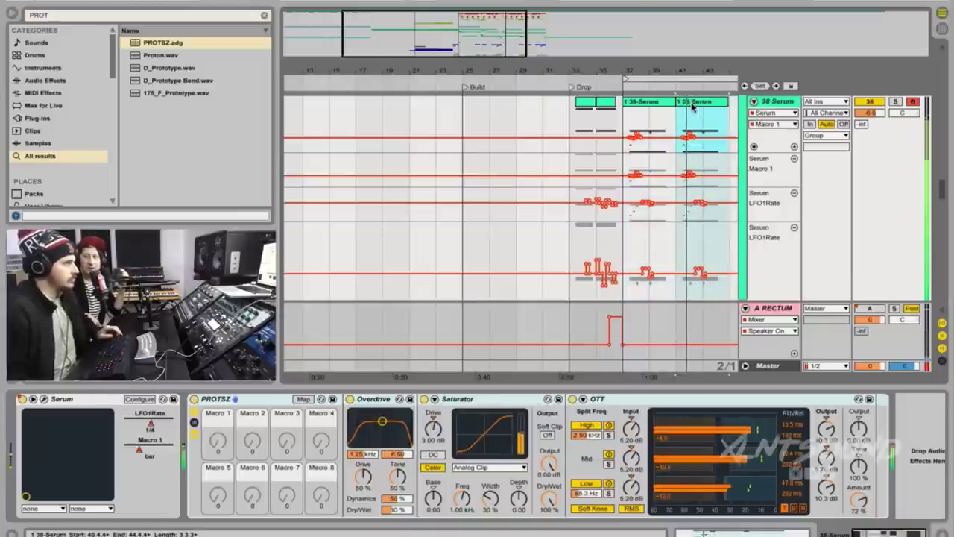
- Open the duplicated 38-Serum clip's notes and raise the long G#-1 note two octaves to G#1
double_click(691, 103)
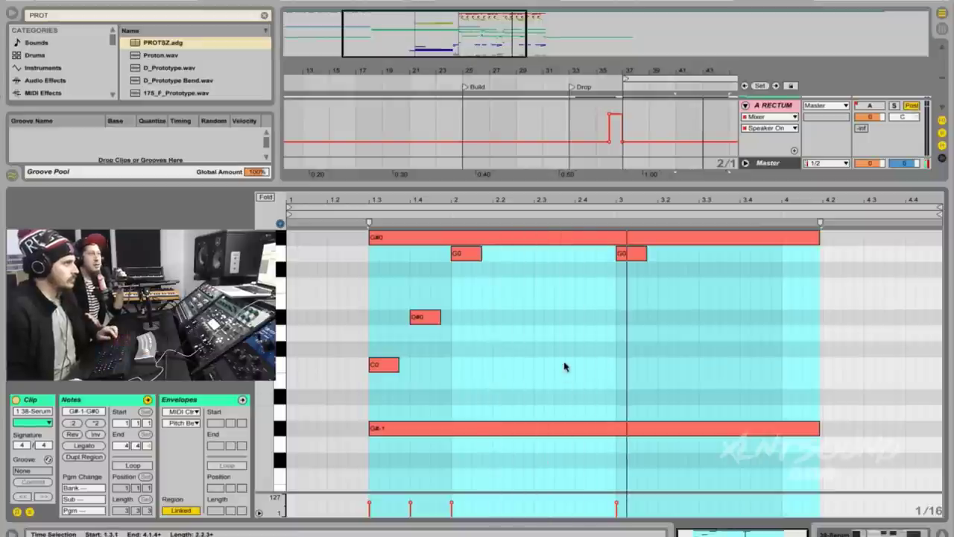
left_click_drag(564, 366, 573, 447)
key("shift+Up")
key("shift+Up")
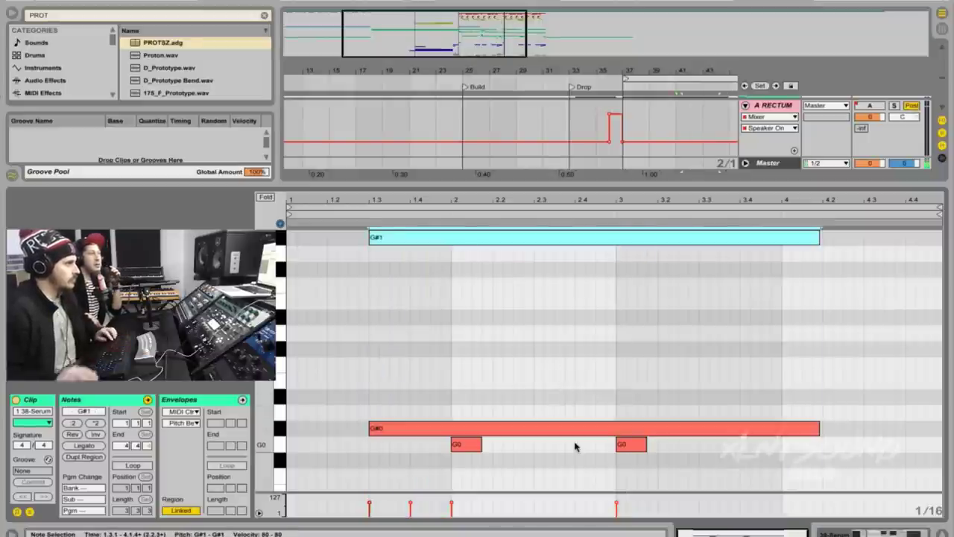
- Delete the short C0, D#0 and two G0 notes from the duplicated clip, keeping the long notes
scroll(497, 470, "down", 2)
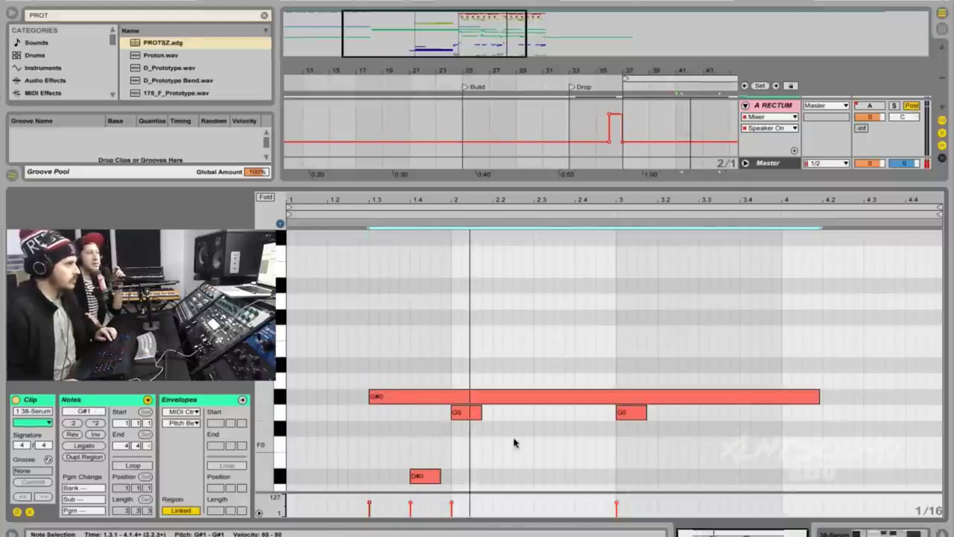
scroll(514, 445, "down", 2)
left_click_drag(657, 388, 371, 495)
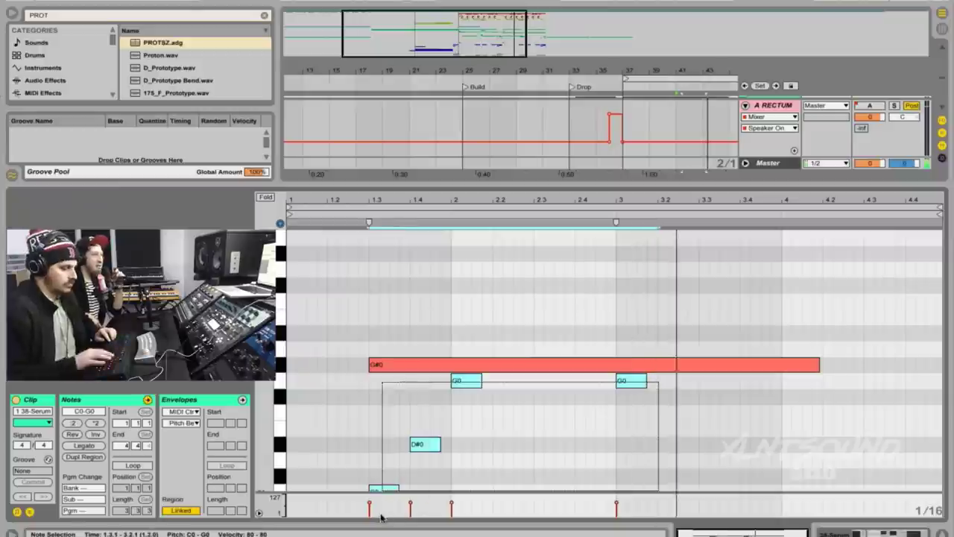
key("Delete")
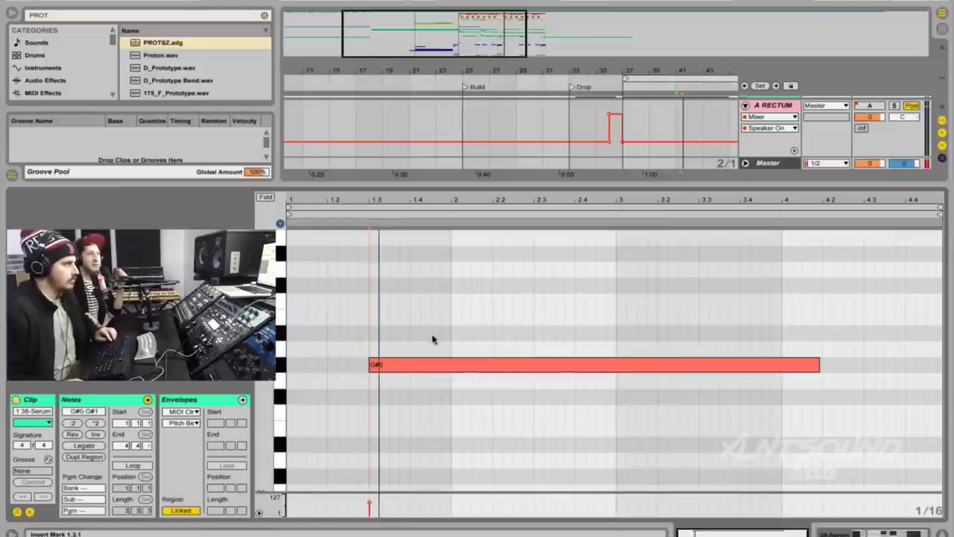
- Lower the long G#1 note in the duplicated clip by three octaves
scroll(432, 338, "up", 6)
left_click(462, 274)
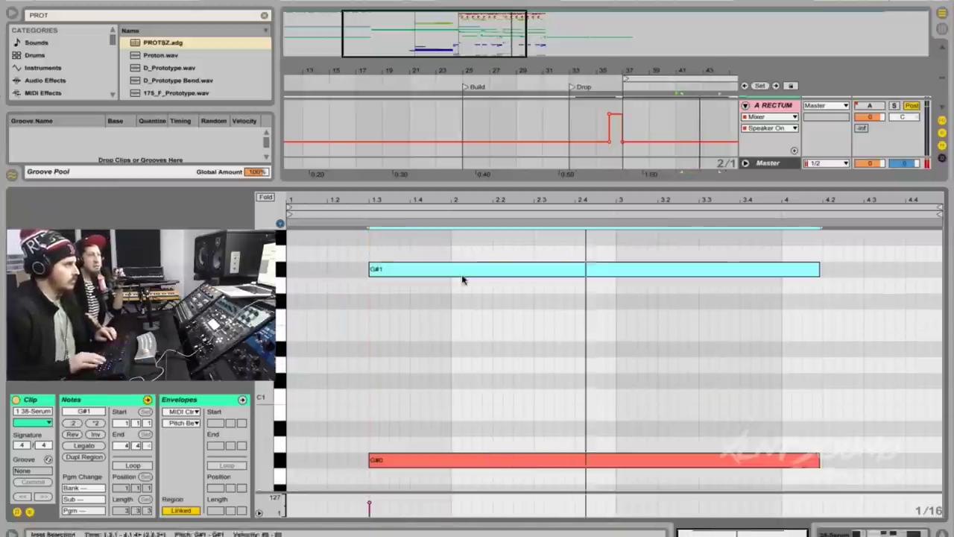
key("shift+Down")
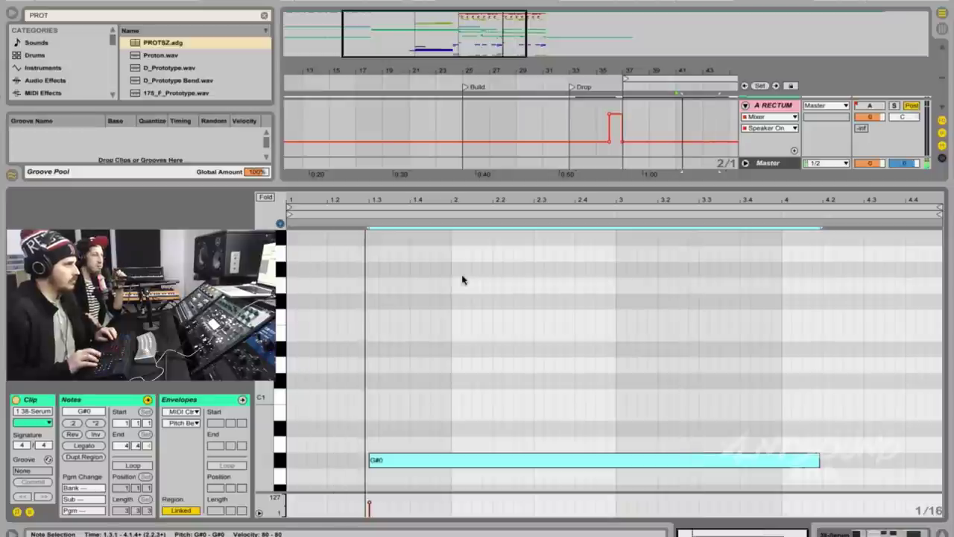
key("shift+Down")
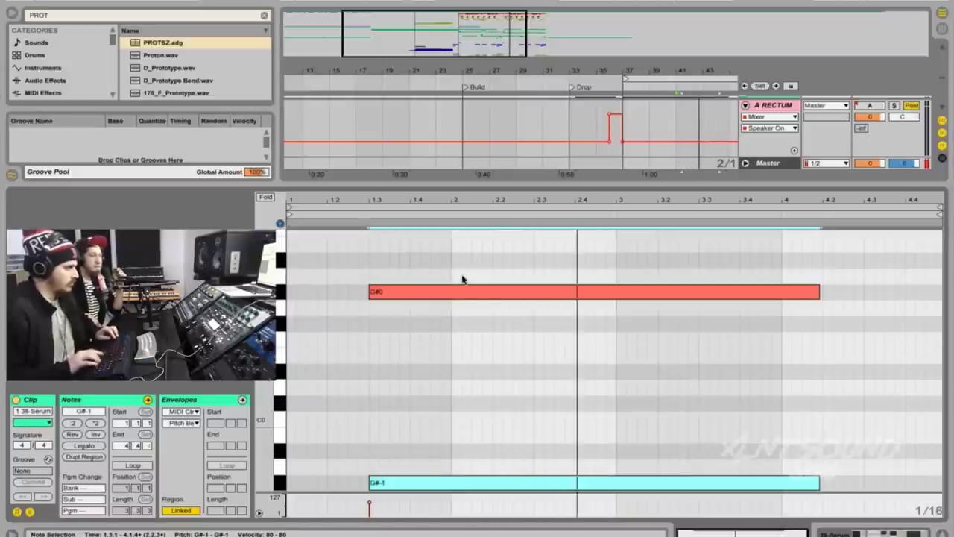
key("shift+Down")
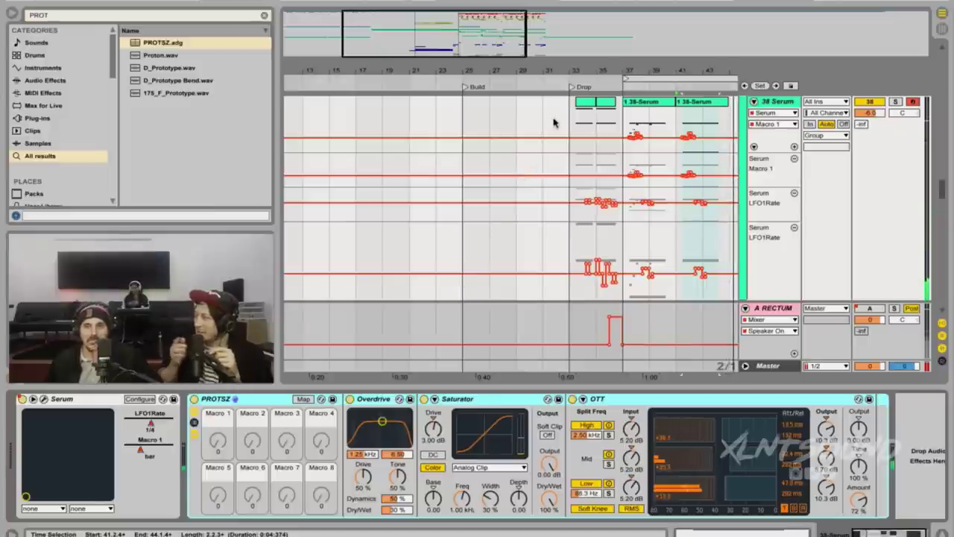
- Play the 38 Serum phrase from bar 37 and look through the tracks below it down to the FX group
left_click(578, 103)
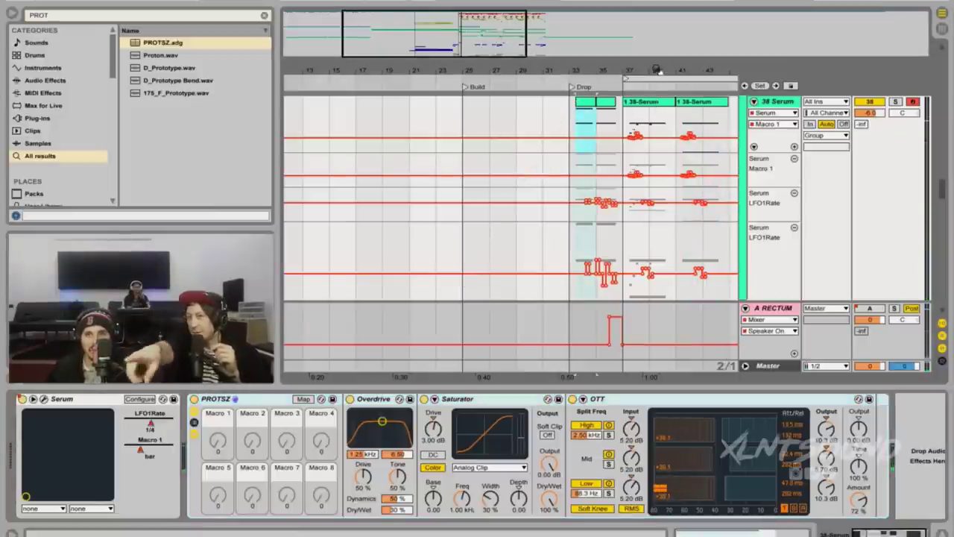
left_click_drag(659, 70, 649, 80)
left_click(619, 107)
key("space")
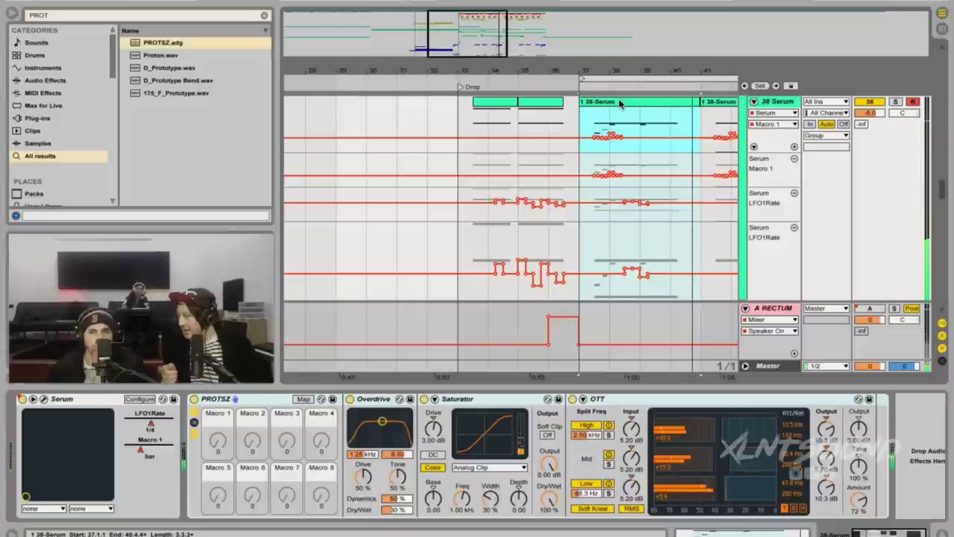
key("space")
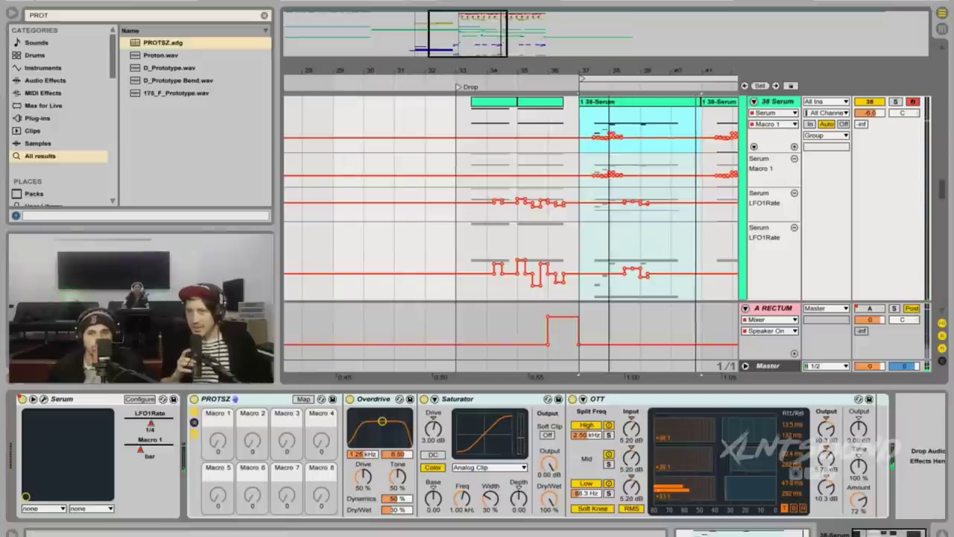
left_click_drag(610, 77, 600, 171)
scroll(600, 171, "down", 6)
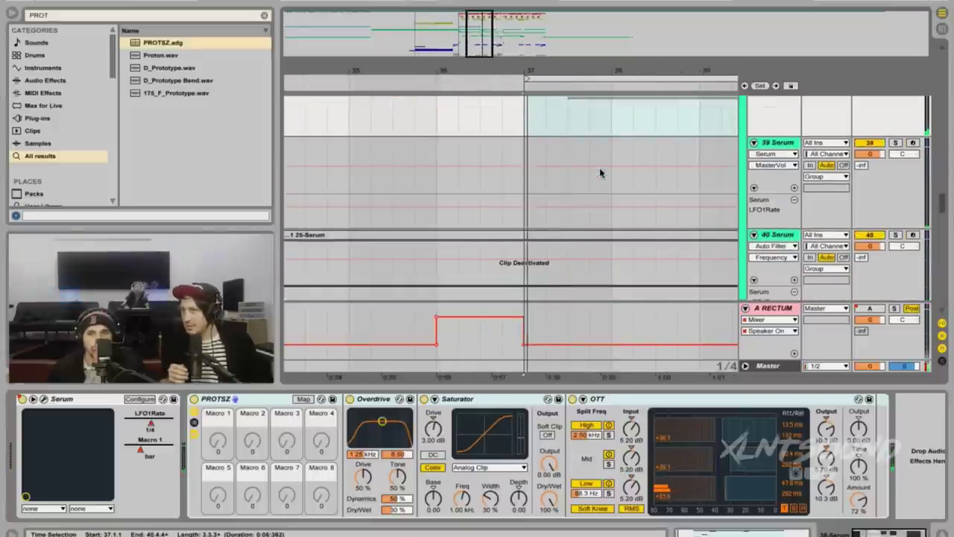
key("space")
scroll(600, 171, "down", 5)
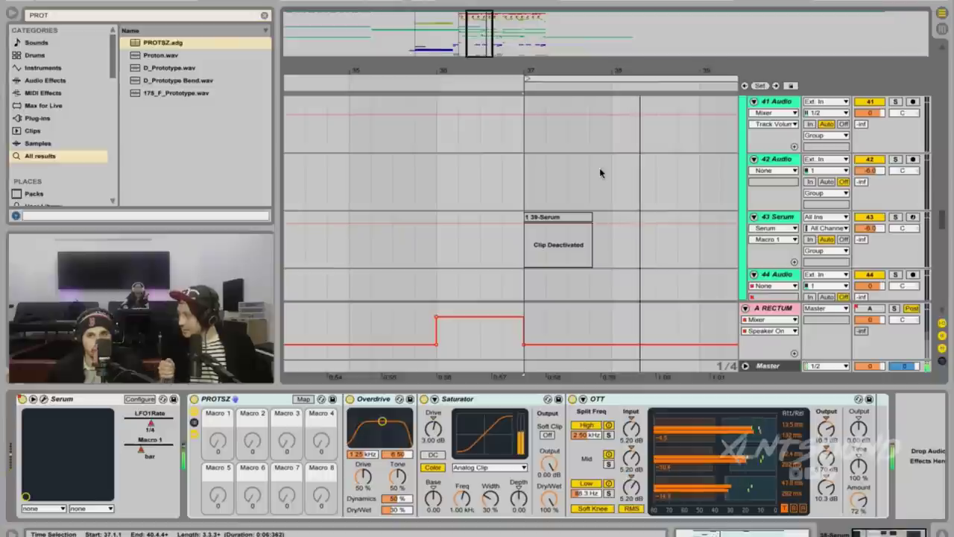
scroll(599, 173, "down", 5)
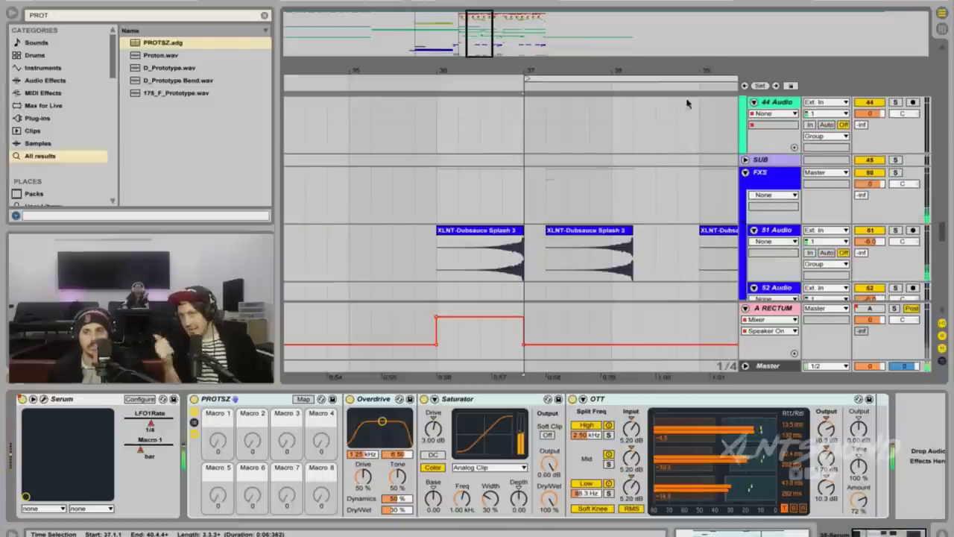
scroll(668, 142, "up", 2)
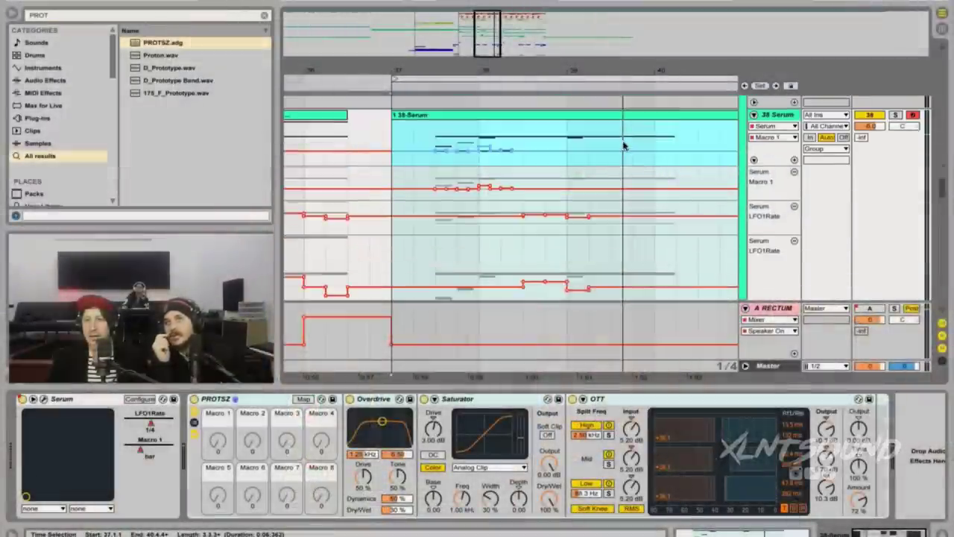
- Play back the duplicated 38-Serum clip from 41.3 and again from 41.1 to judge its automation
scroll(625, 146, "down", 1)
scroll(625, 146, "right", 5)
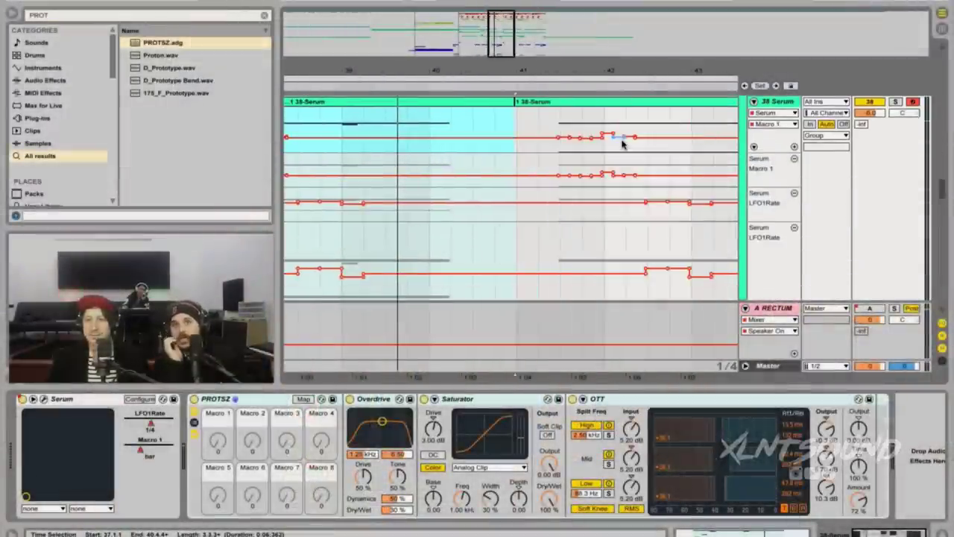
left_click(556, 123)
key("space")
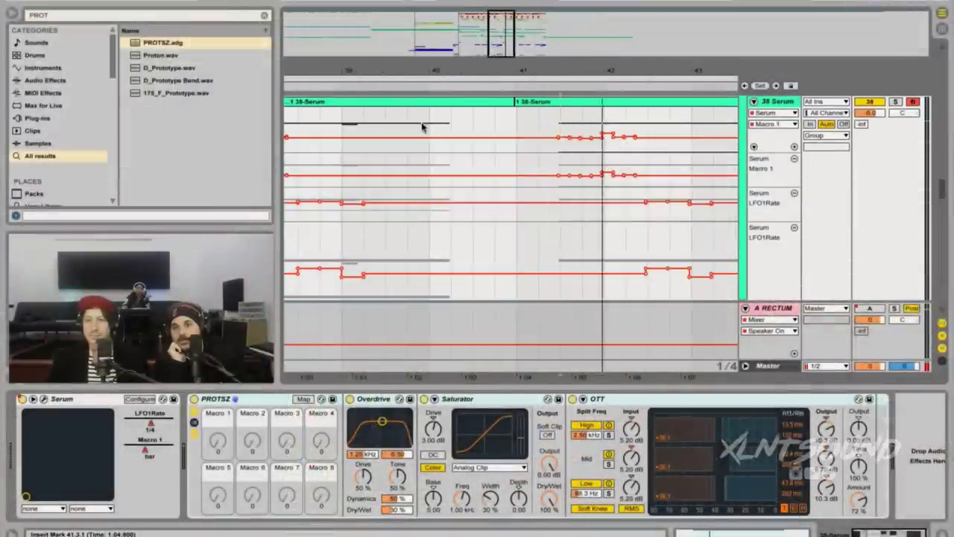
scroll(575, 130, "right", 2)
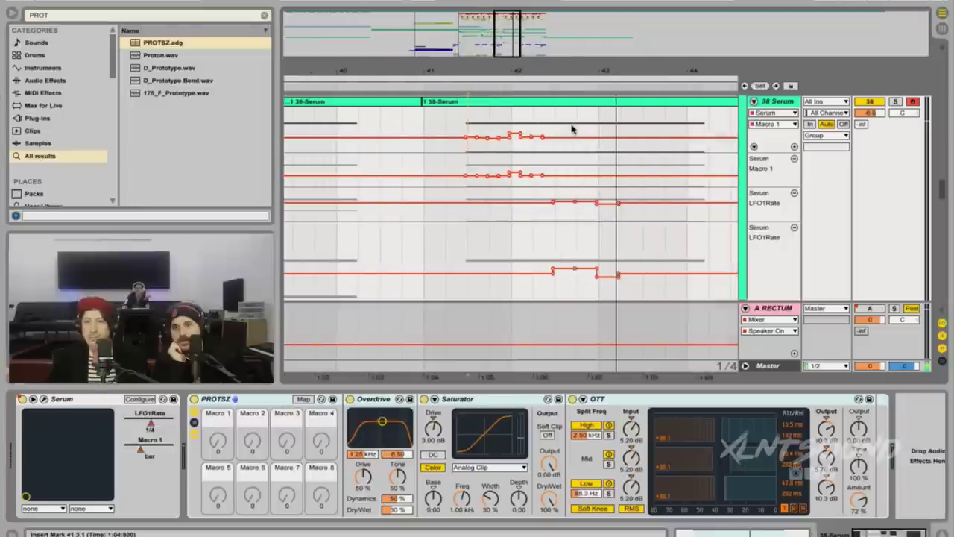
left_click(425, 123)
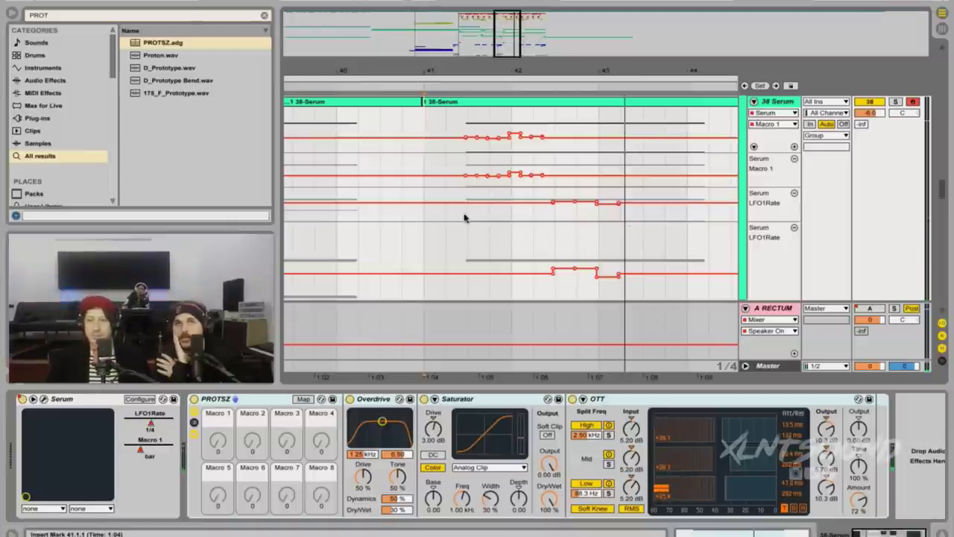
- Clear the duplicated clip's LFO1Rate automation from 41.3 to 44.2 and Macro 1 automation from 41.3 to 42.4, and audition it from 41.1
left_click_drag(464, 217, 706, 257)
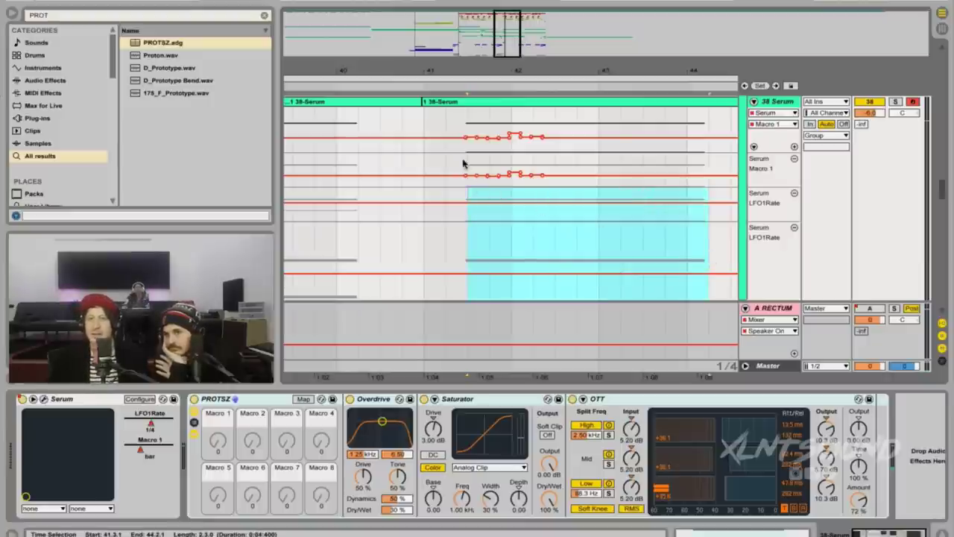
mouse_move(464, 155)
left_mouse_down()
mouse_move(593, 173)
mouse_move(471, 170)
left_mouse_up()
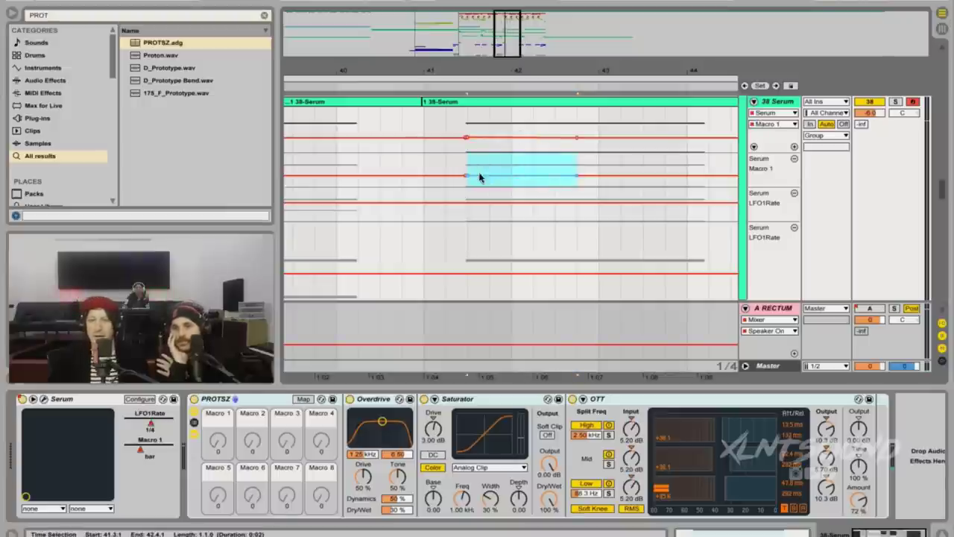
left_click(426, 160)
key("space")
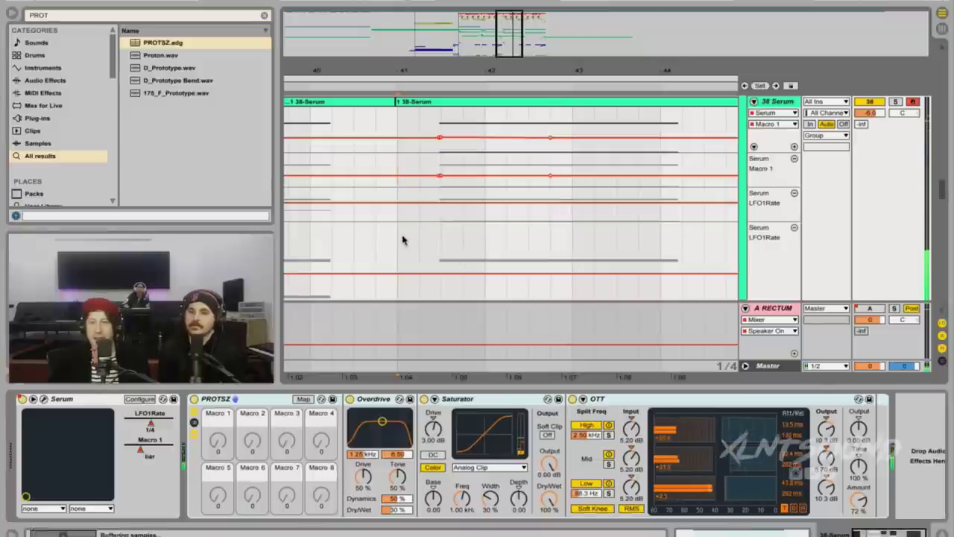
key("space")
- Raise the LFO1Rate automation to 1/8 between 41.3 and 41.4 in the 38 Serum lane
left_click(444, 247)
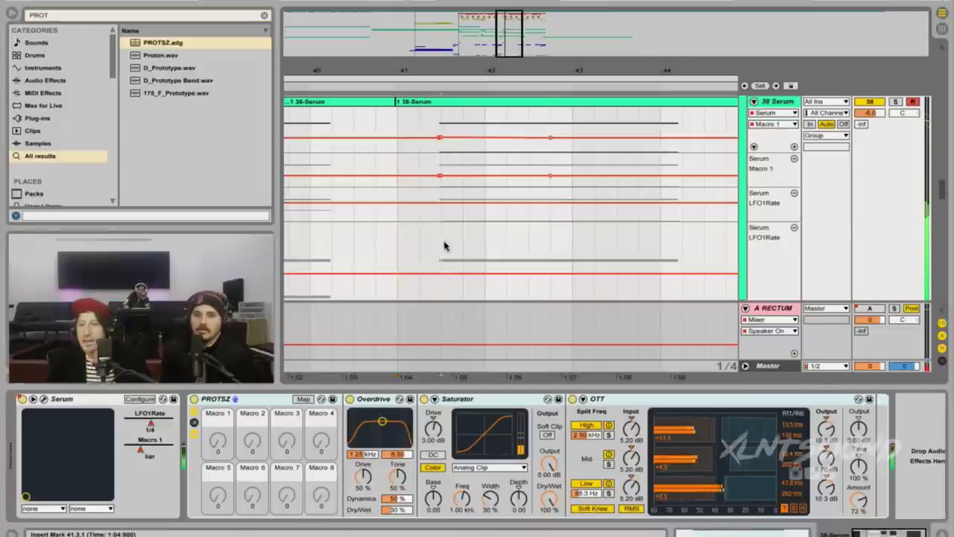
left_click_drag(444, 237, 458, 244)
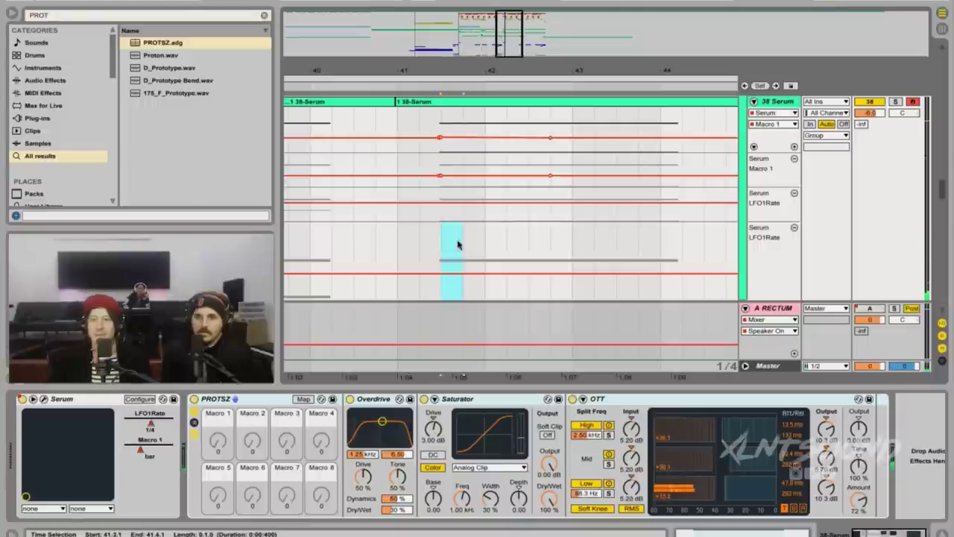
left_click(442, 253)
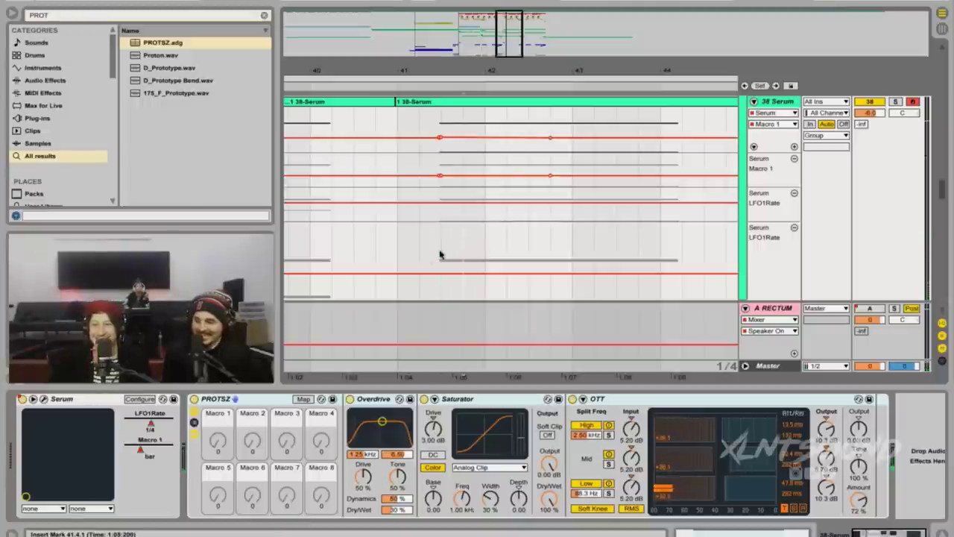
key("space")
key("space")
mouse_move(444, 252)
left_mouse_down()
mouse_move(461, 246)
mouse_move(455, 257)
left_mouse_up()
left_click(454, 267)
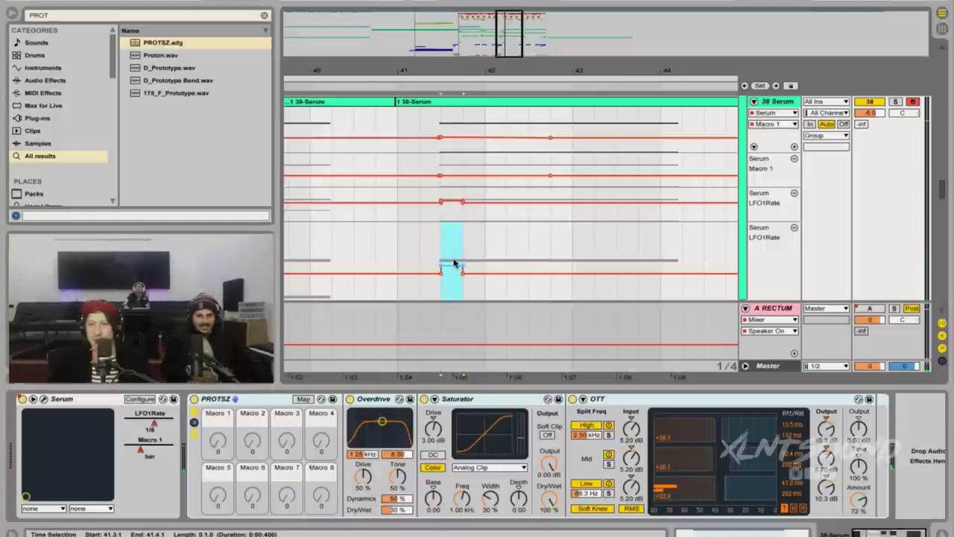
- Play the start of the second 38-Serum phrase repeatedly from 41.2 to check the LFO1Rate step
key("space")
key("space")
key("space")
key("space")
left_click(419, 251)
key("space")
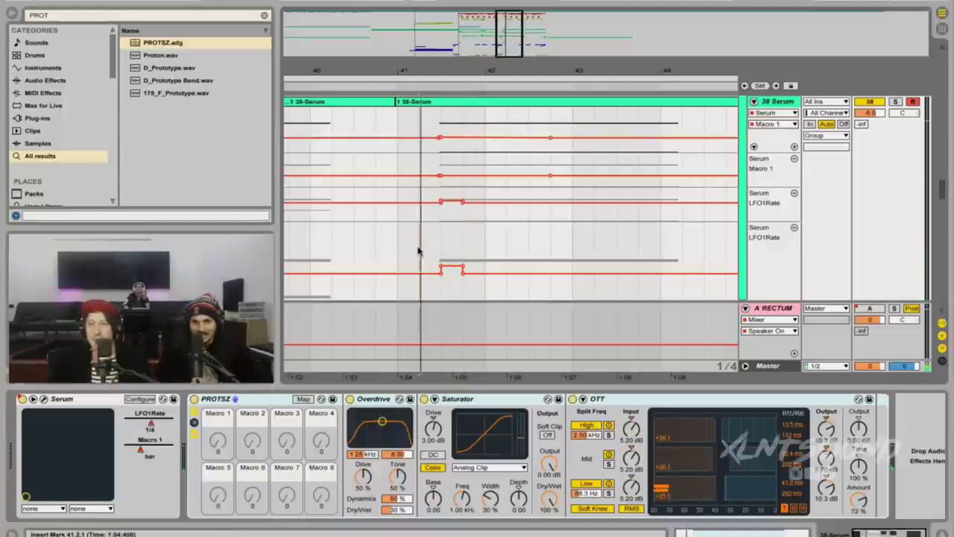
key("space")
key("space")
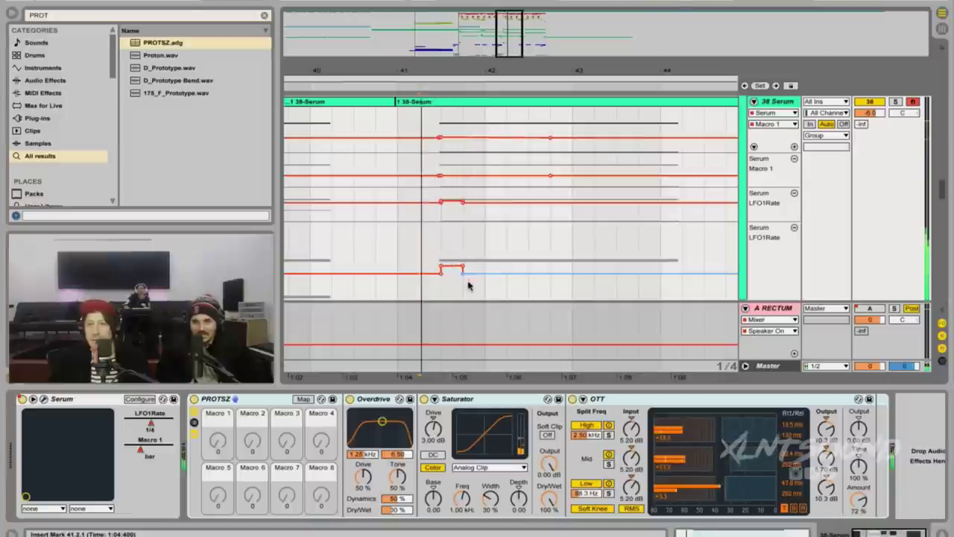
key("space")
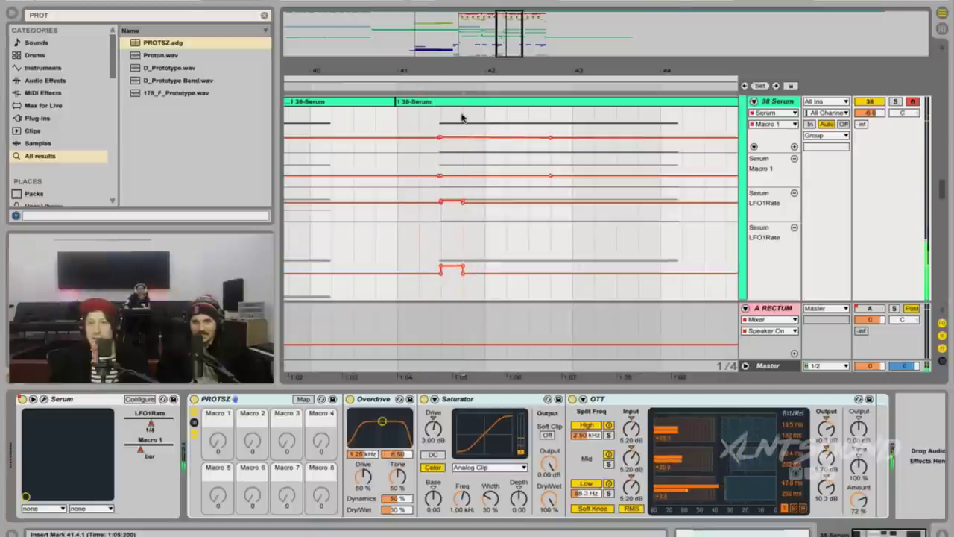
- Remove the 38-Serum clip section between 41.4 and 42.1 to leave a gap, and play the phrase from 41.2
left_click_drag(462, 117, 483, 117)
key("ctrl+e")
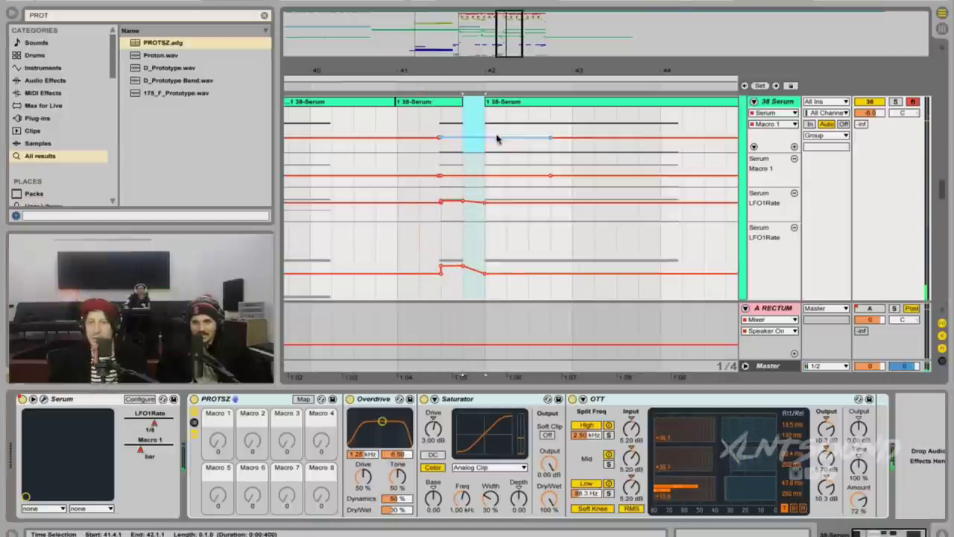
left_click(438, 123)
key("space")
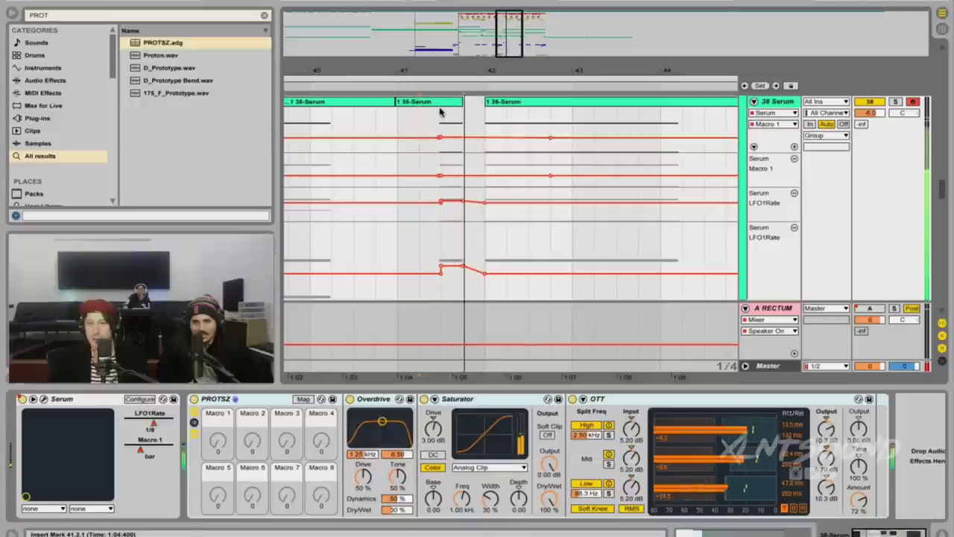
- Open the short 38-Serum clip at bar 41 to inspect its G#-2 note, and play the phrase from 41.1
double_click(439, 111)
left_click(409, 415)
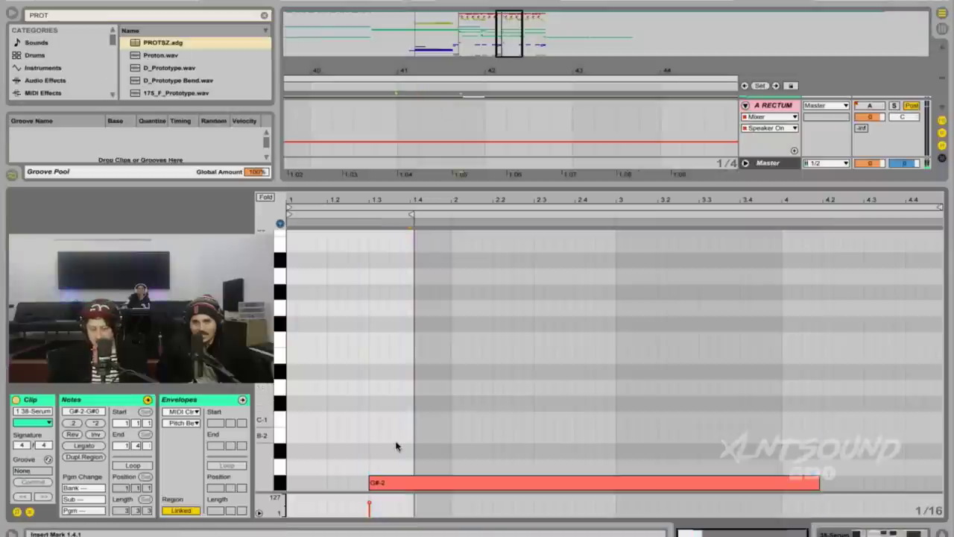
key("ctrl+a")
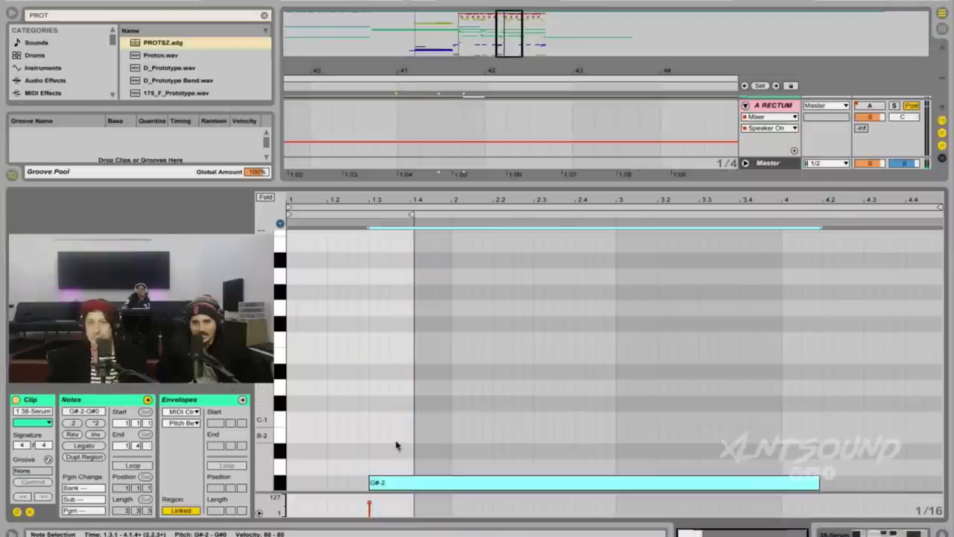
left_click_drag(460, 184, 478, 445)
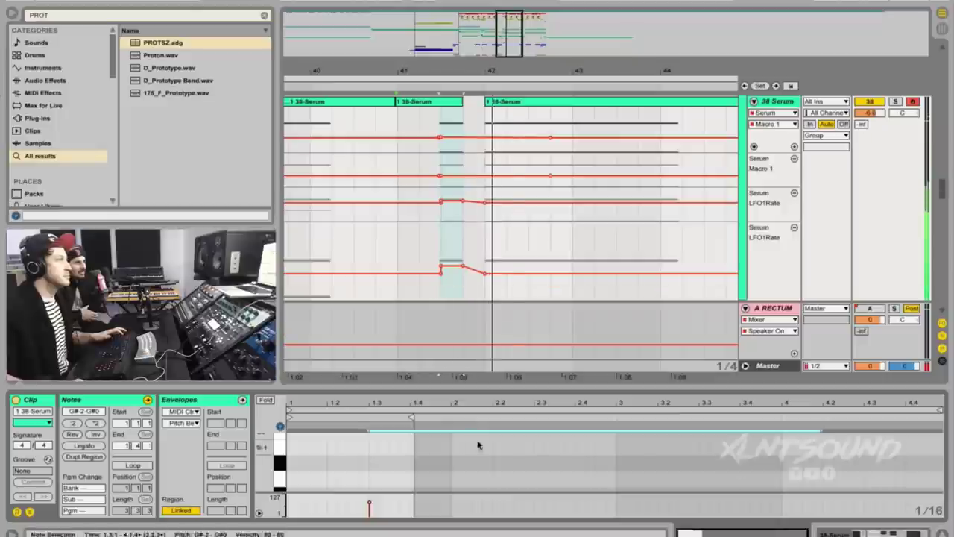
left_click(396, 118)
key("space")
key("space")
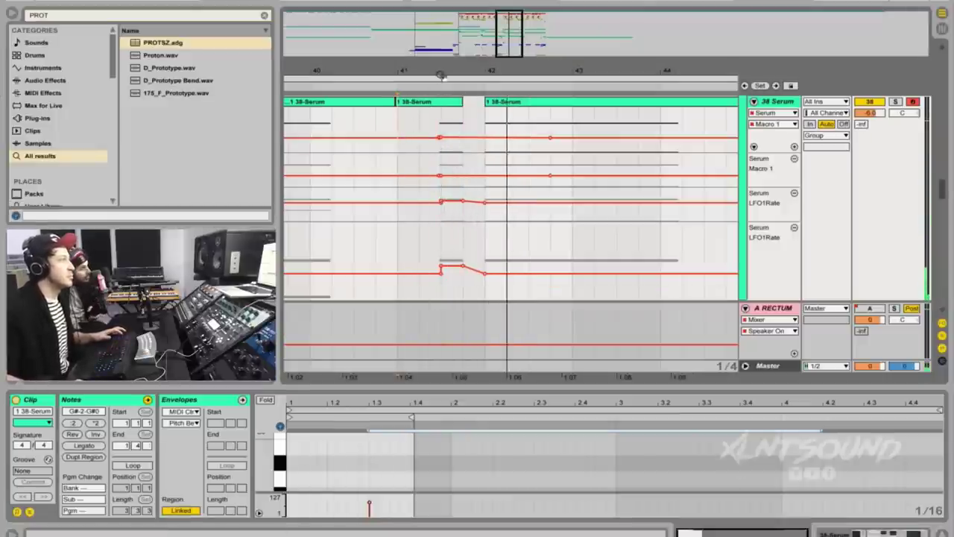
- Trim the end of the 38-Serum clip at bar 41 slightly, move the clip to start at 41.1.1, and play it
left_click_drag(440, 75, 438, 105)
left_click(361, 128)
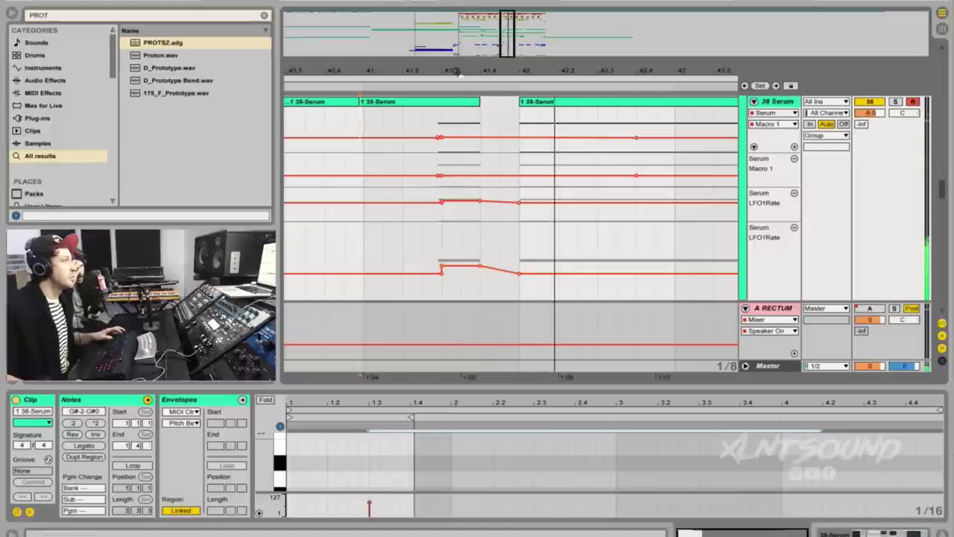
left_click_drag(477, 105, 468, 104)
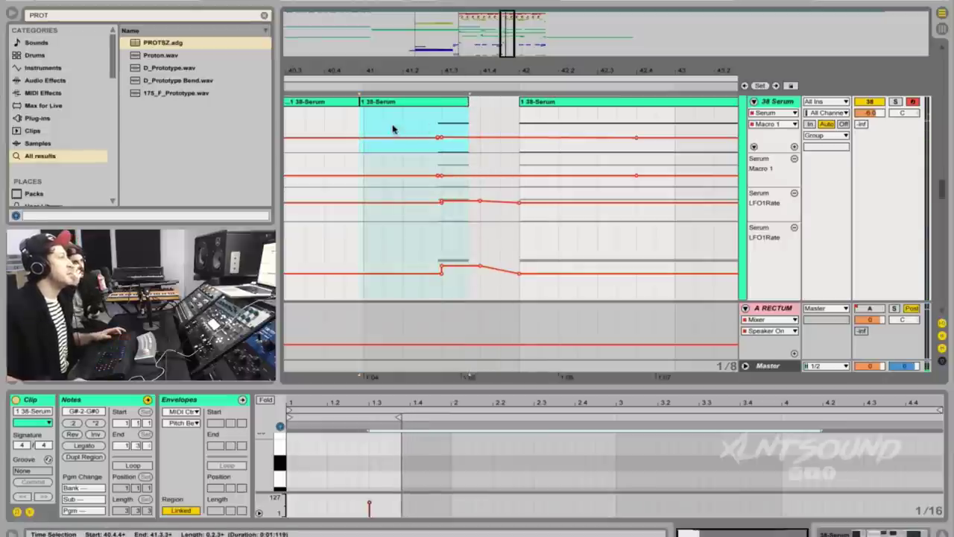
left_click(365, 128)
left_click_drag(376, 105, 388, 195)
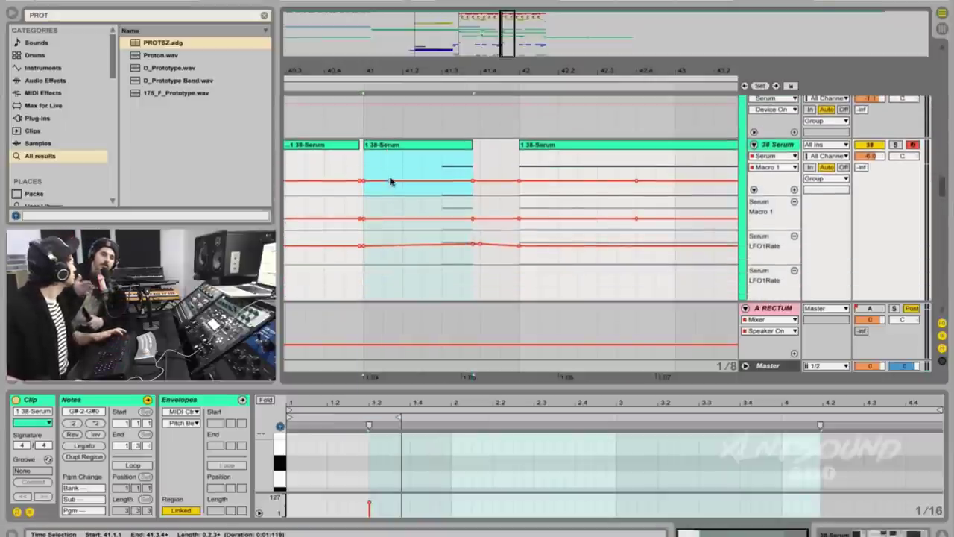
key("space")
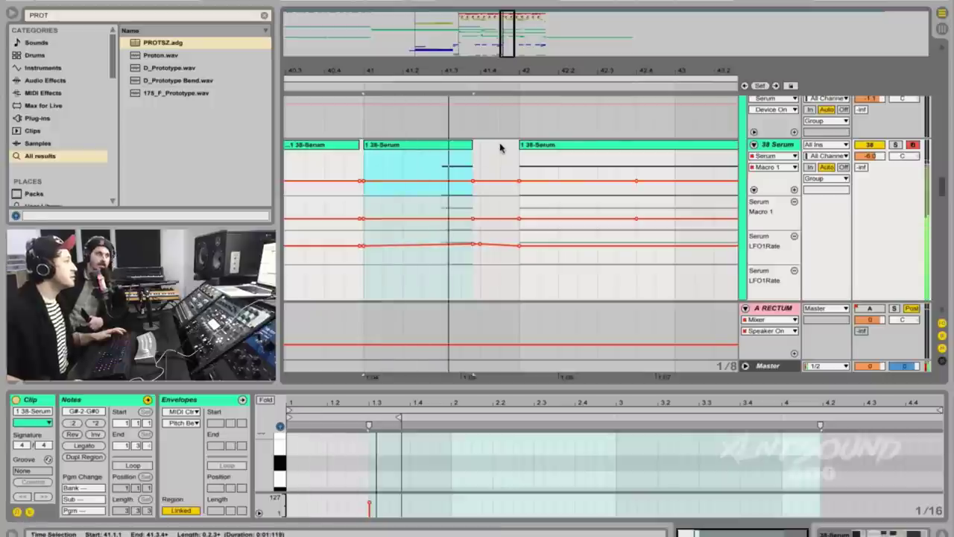
- Raise the LFO1Rate automation to about 0.69 between 41.3 and 41.4, drop it to 0.57 at 41.4, and audition from 41.1
scroll(506, 198, "down", 5)
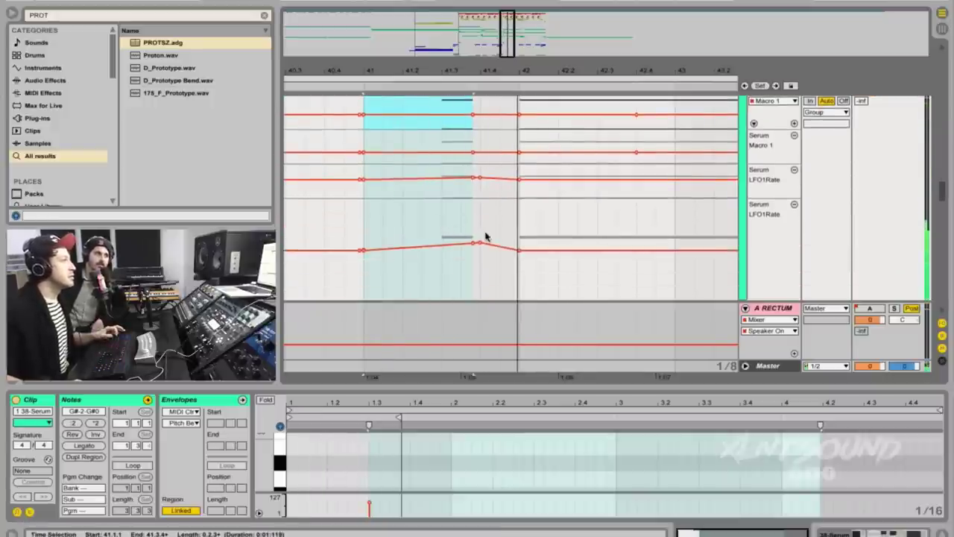
left_click_drag(451, 227, 465, 232)
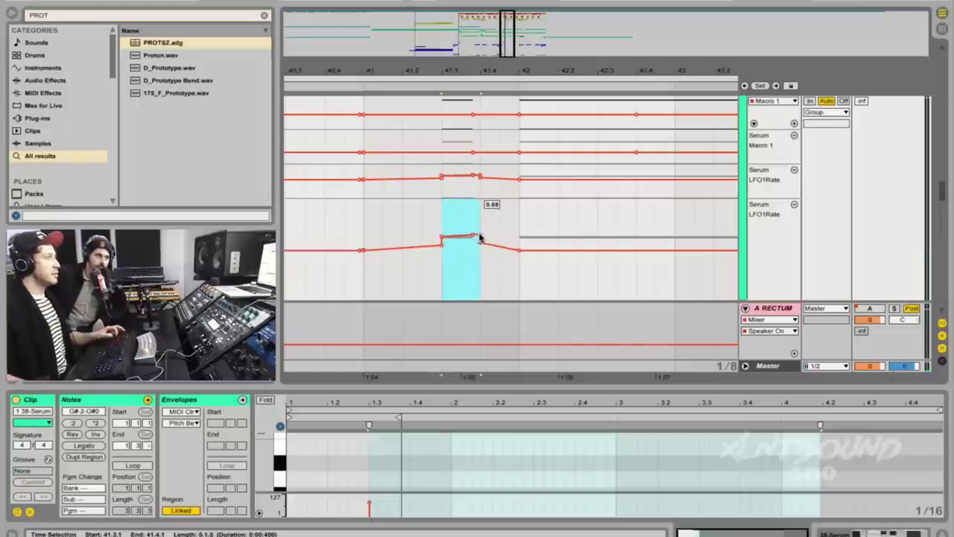
left_click(465, 263)
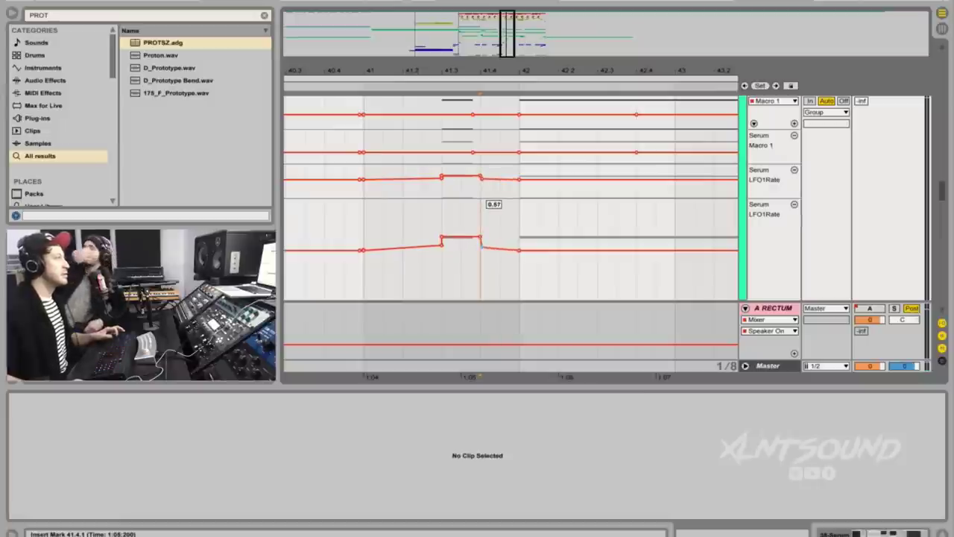
left_click(361, 222)
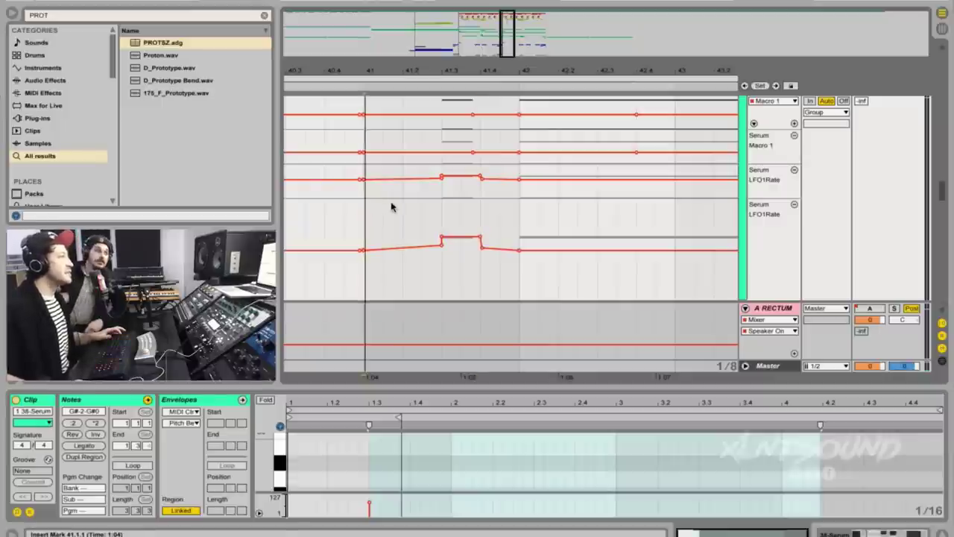
key("space")
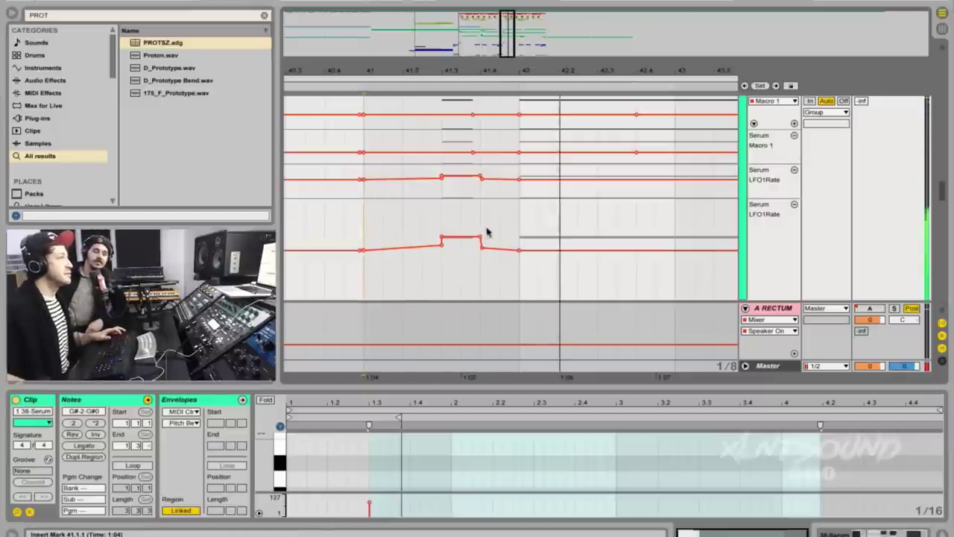
key("space")
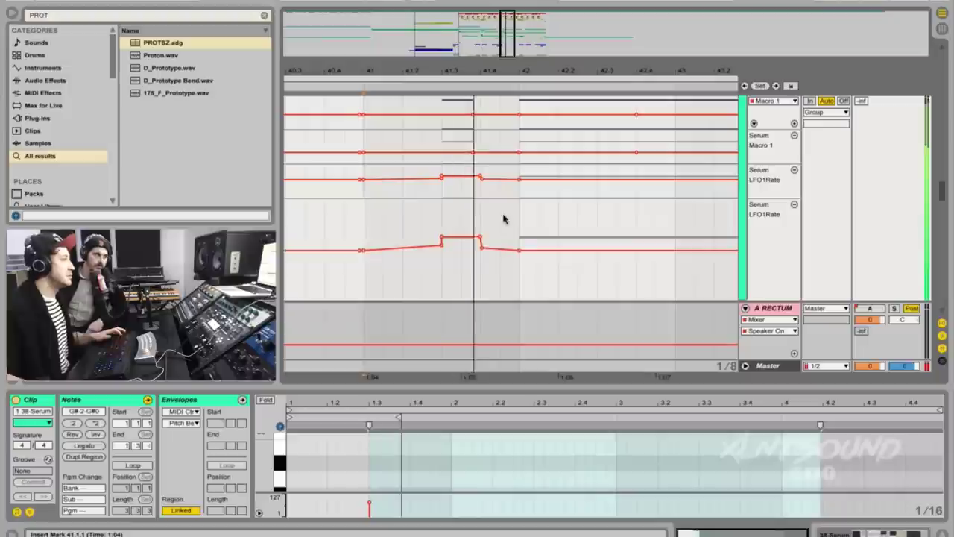
- Duplicate the 38 Serum section from 41.3 to 42.1, including its automation, onto 42.1 to 42.3
left_click_drag(527, 232, 536, 236)
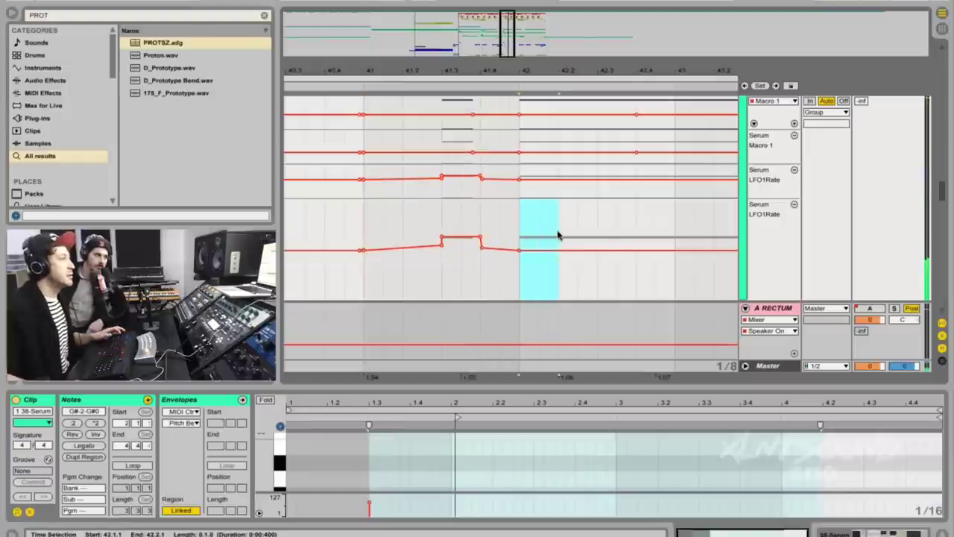
left_click(362, 228)
scroll(500, 248, "up", 2)
left_click_drag(511, 140, 445, 140)
key("ctrl+d")
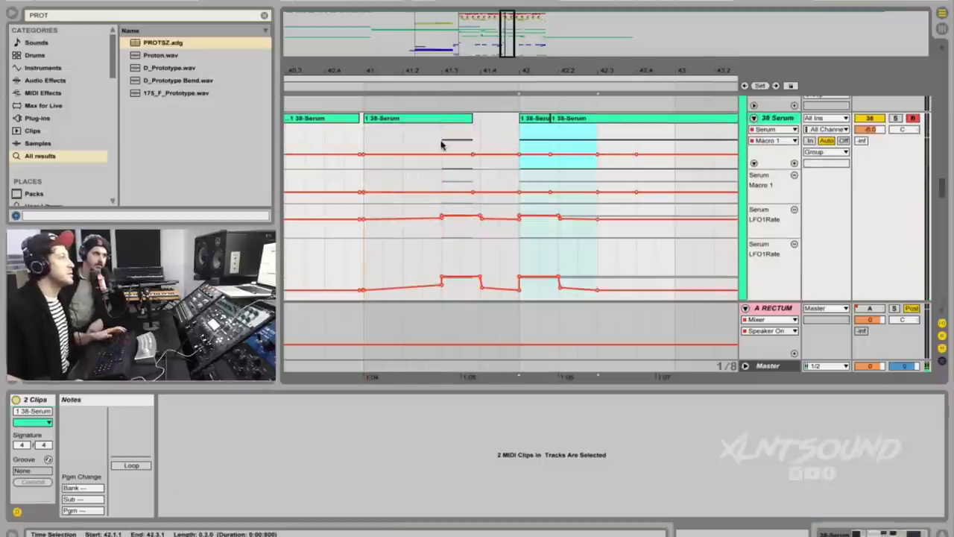
- Lower the LFO1Rate automation slightly between 42.1 and 42.2 and play the phrase from 41.1
left_click(364, 142)
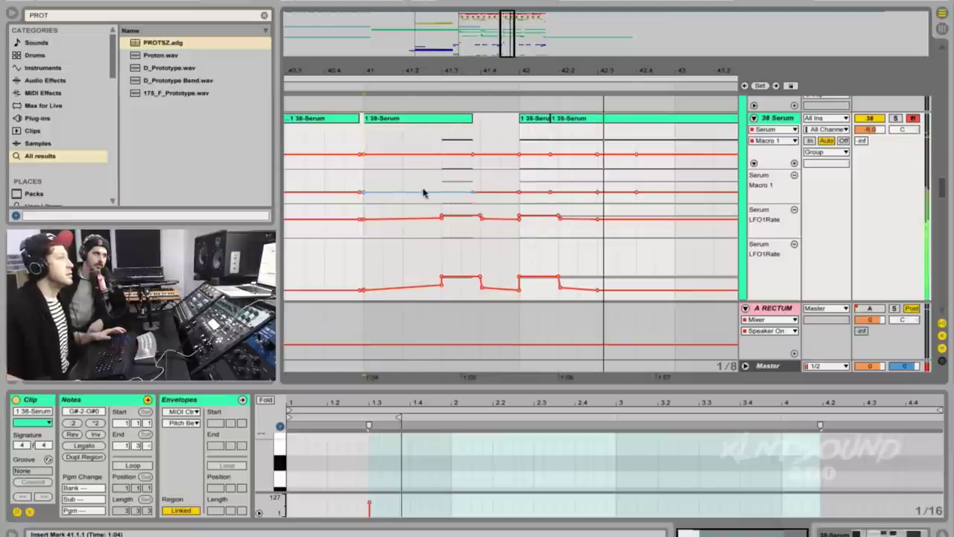
left_click_drag(519, 258, 545, 273)
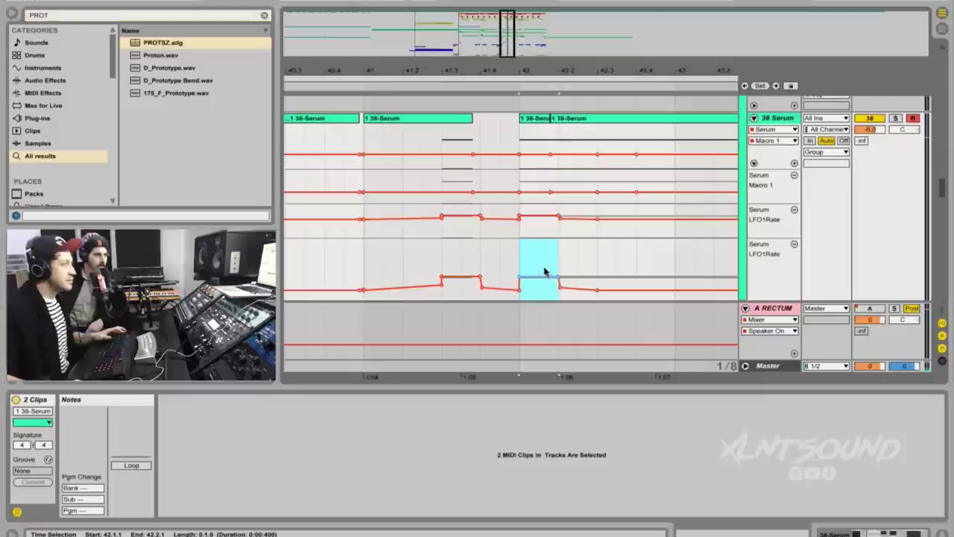
left_click(377, 260)
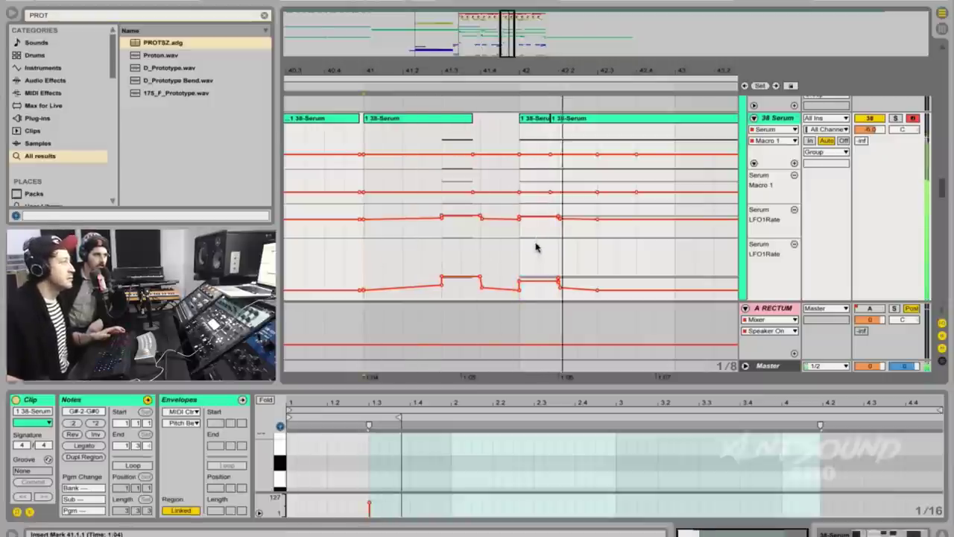
- Extend the 38-Serum clip at 42.1 to end at 42.2.1, delete the clip that follows it, and audition from 41.1
left_click(548, 119)
left_click_drag(549, 123, 558, 122)
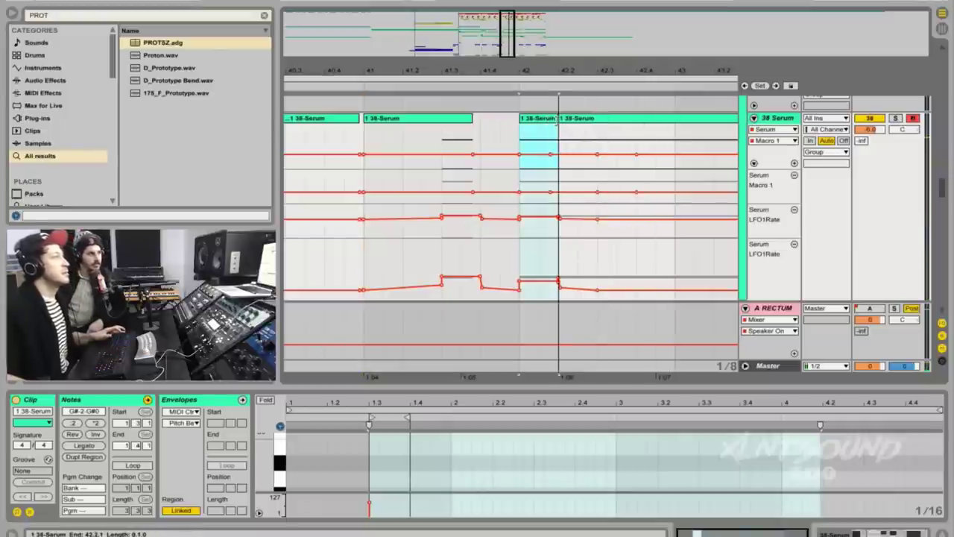
left_click(584, 125)
key("Delete")
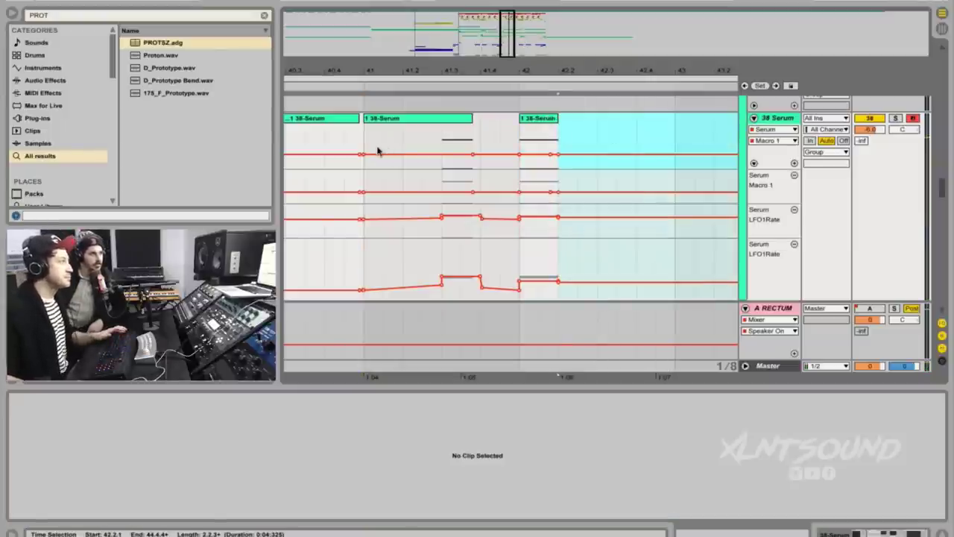
left_click(362, 142)
key("space")
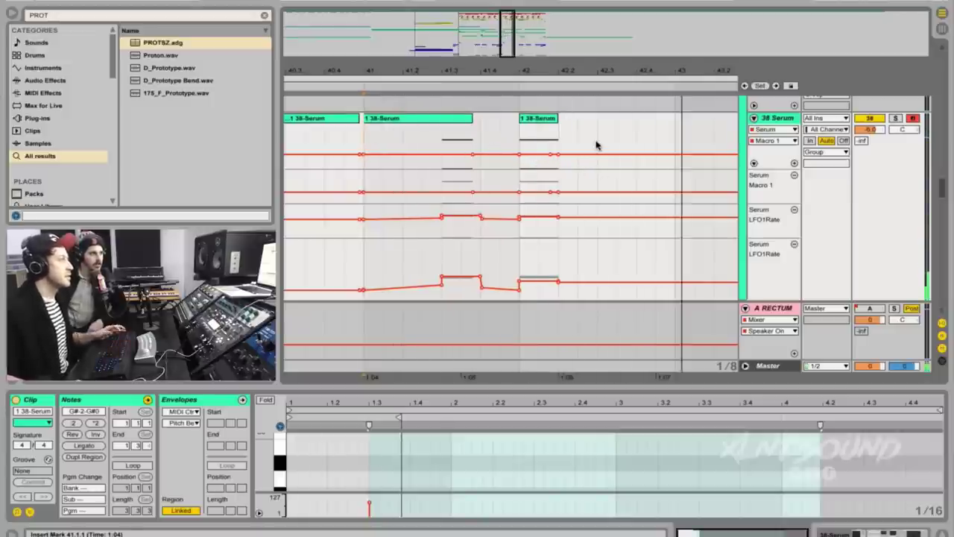
- Duplicate the 42.1 to 42.3 section onto 42.3 and lower the copy's LFO1Rate automation between 42.3 and 42.4, playing it back
left_click_drag(596, 144, 522, 131)
key("ctrl+d")
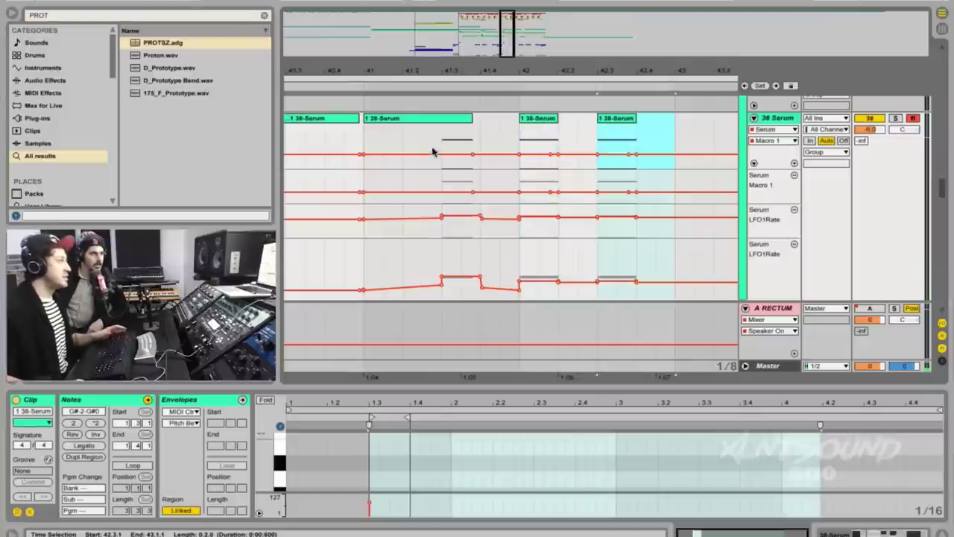
left_click(364, 140)
key("space")
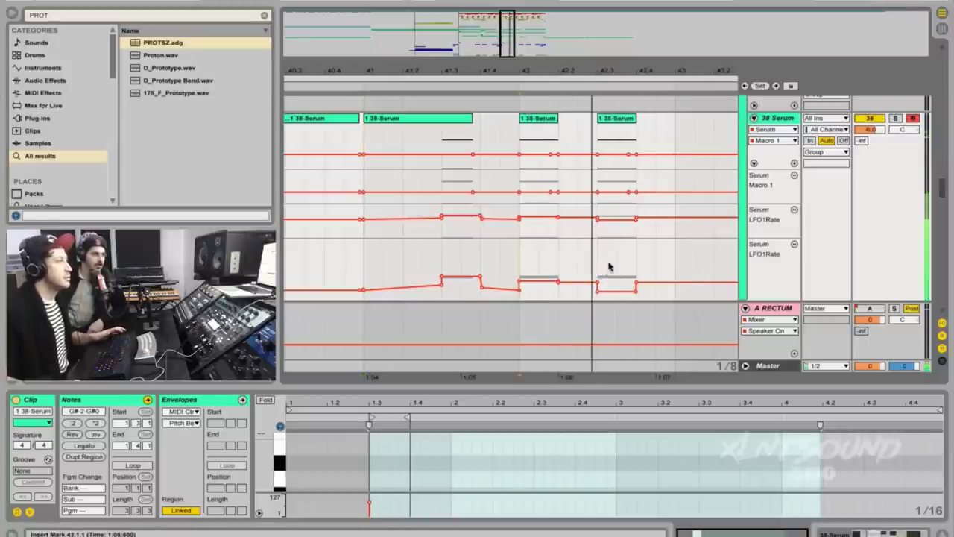
left_click(351, 256)
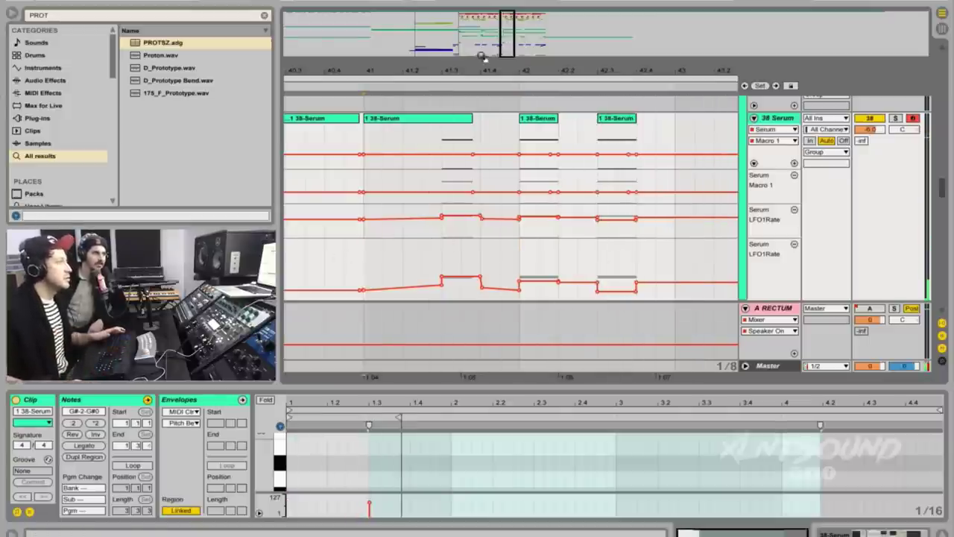
- Duplicate the 38 Serum phrase from 41.1 to 43.1 onto 43.1 and consolidate the copy into a single clip
key("minus")
key("minus")
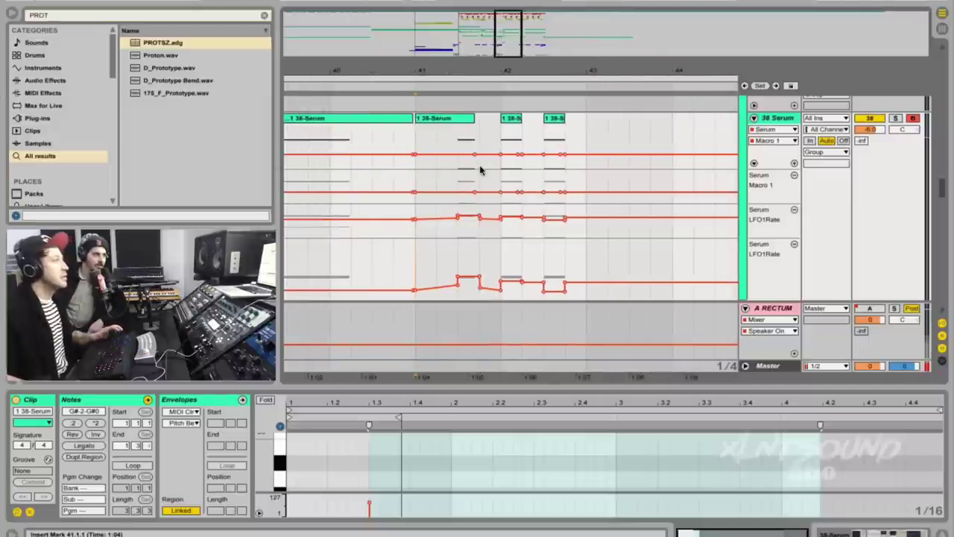
left_click(520, 137)
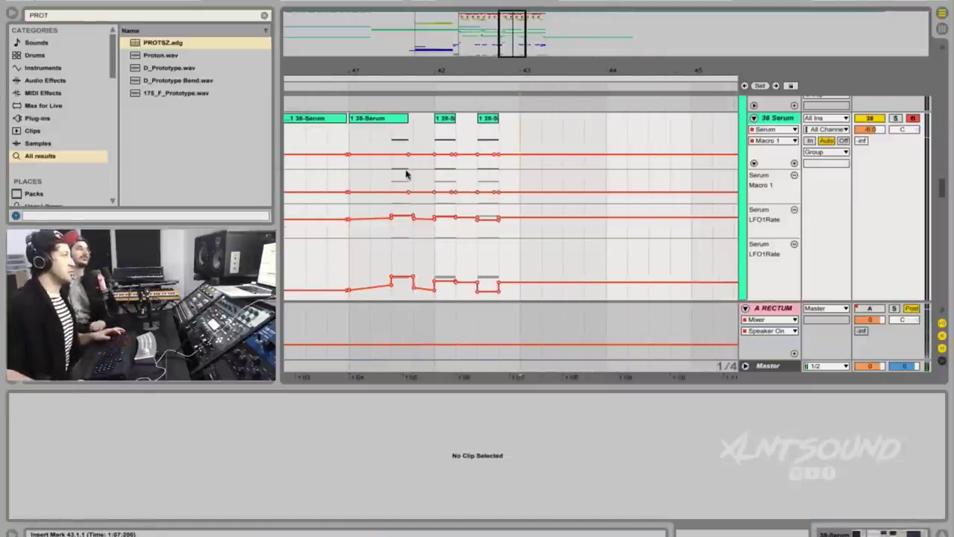
mouse_move(413, 68)
left_mouse_down()
mouse_move(413, 91)
mouse_move(413, 77)
left_mouse_up()
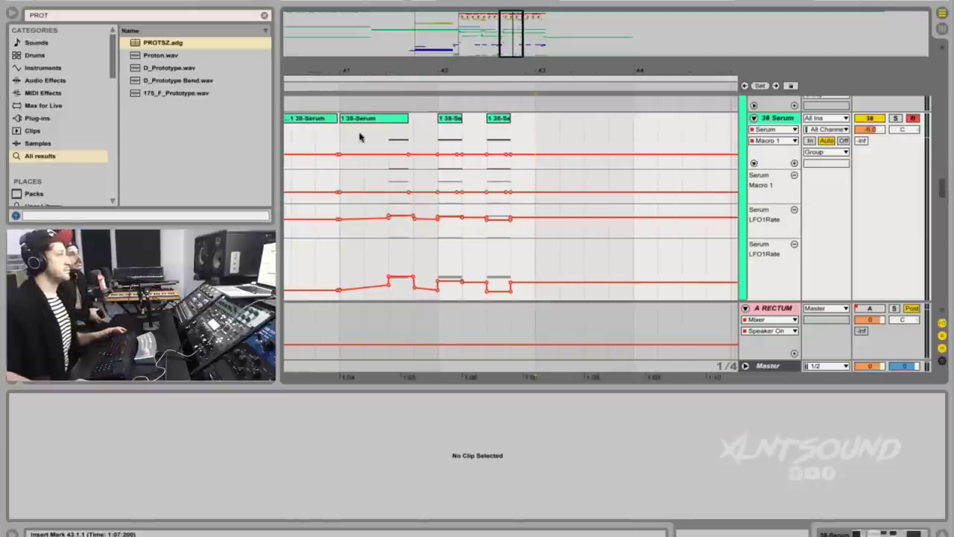
left_click_drag(339, 142, 512, 133)
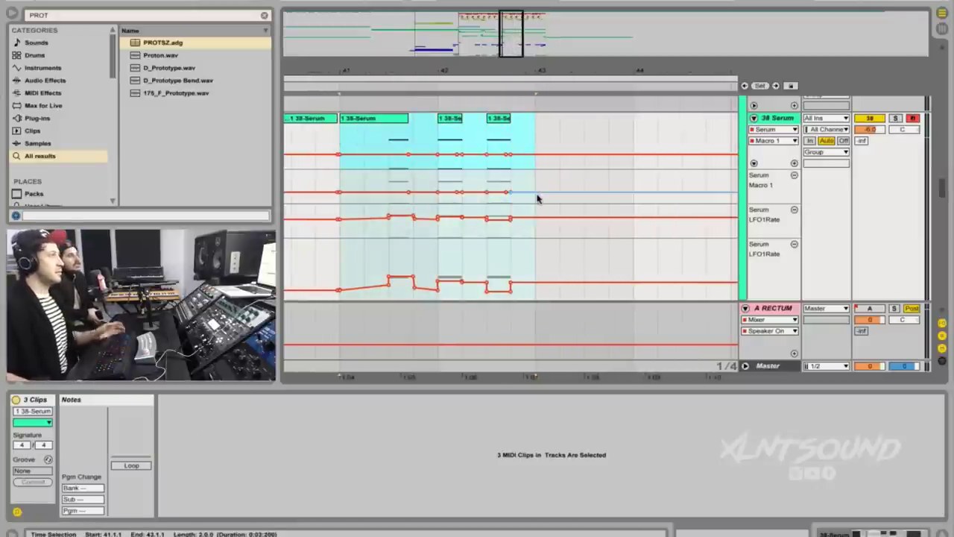
key("ctrl+d")
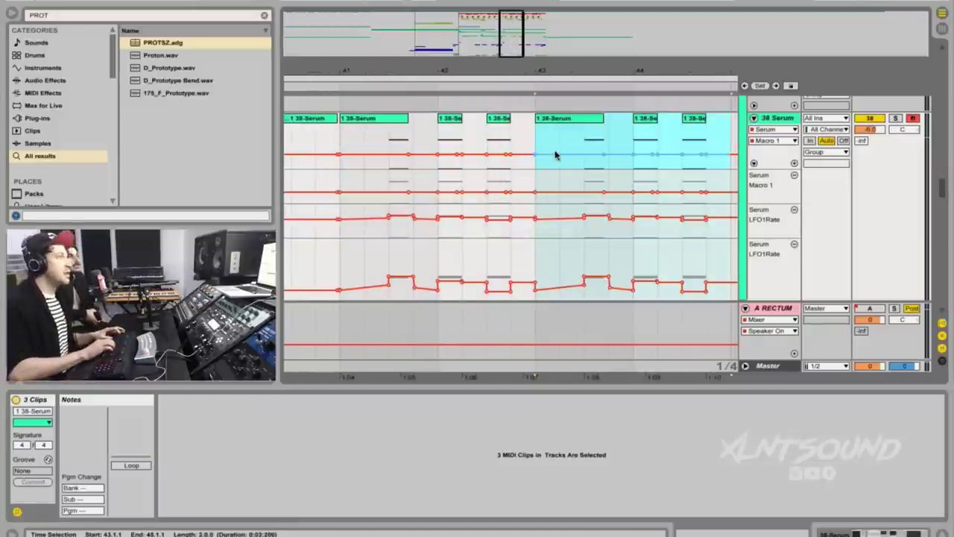
key("ctrl+j")
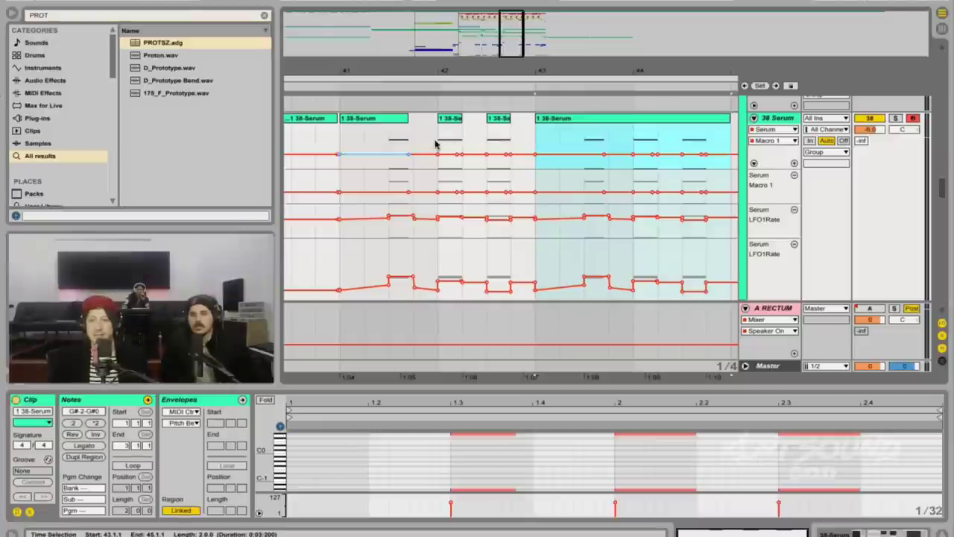
- Play the phrase from 41.1 and consolidate the three 38-Serum clips between 41.1 and 43.1 into one clip
left_click(347, 143)
key("space")
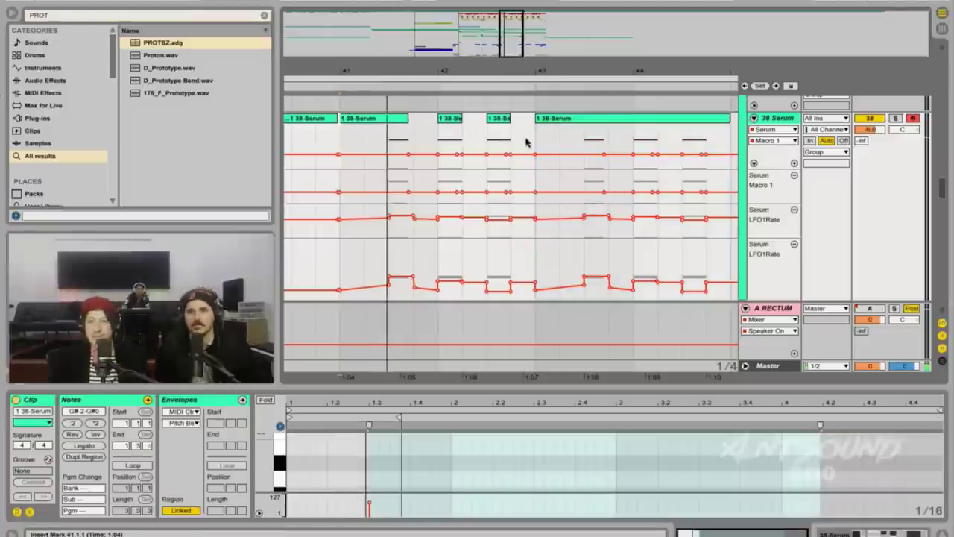
left_click_drag(520, 141, 341, 132)
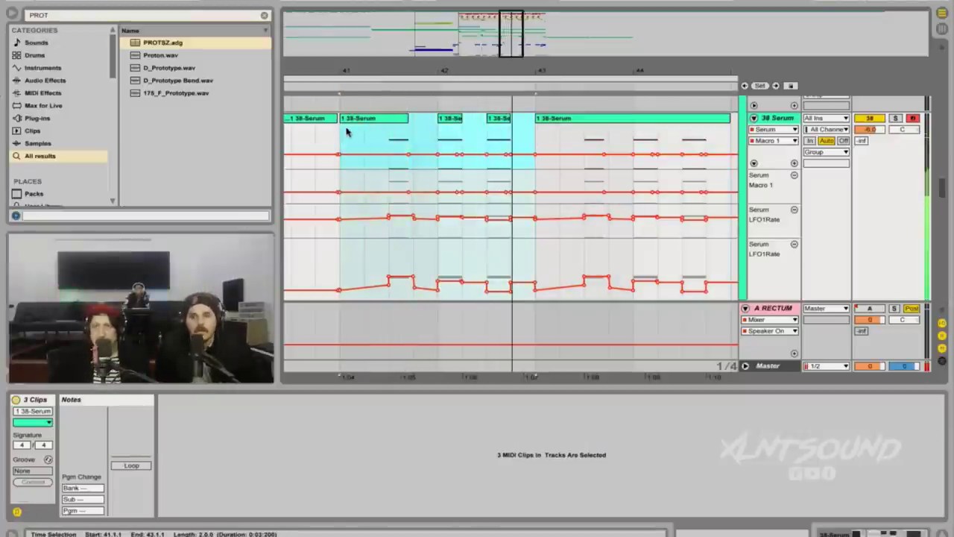
key("ctrl+j")
- Move the one-beat 38 Serum note from 43.3 to 43.1, delete the empty clip at 43.2, and audition from 42.4
left_click_drag(570, 72, 574, 101)
left_click(515, 126)
key("space")
left_click_drag(592, 131, 618, 130)
key("ctrl+e")
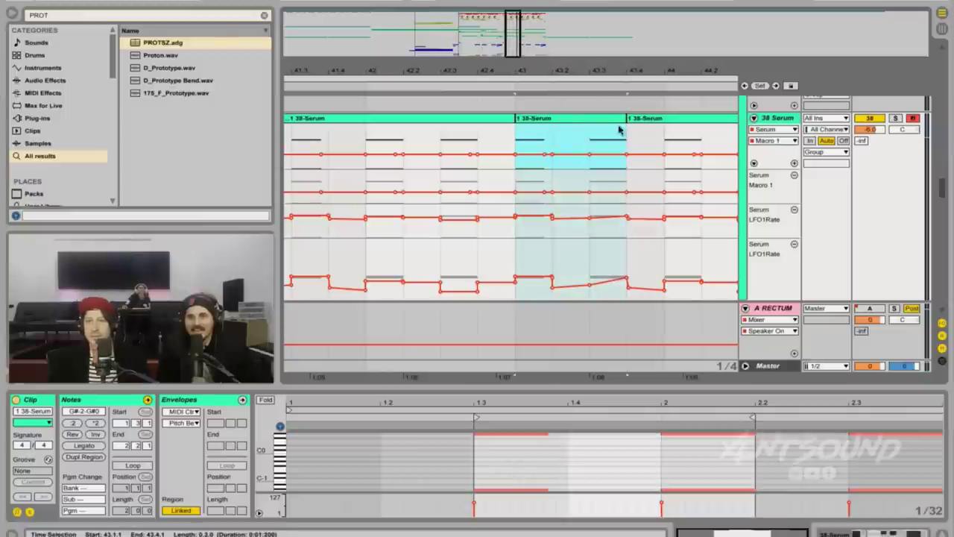
key("ctrl+z")
left_click(580, 119)
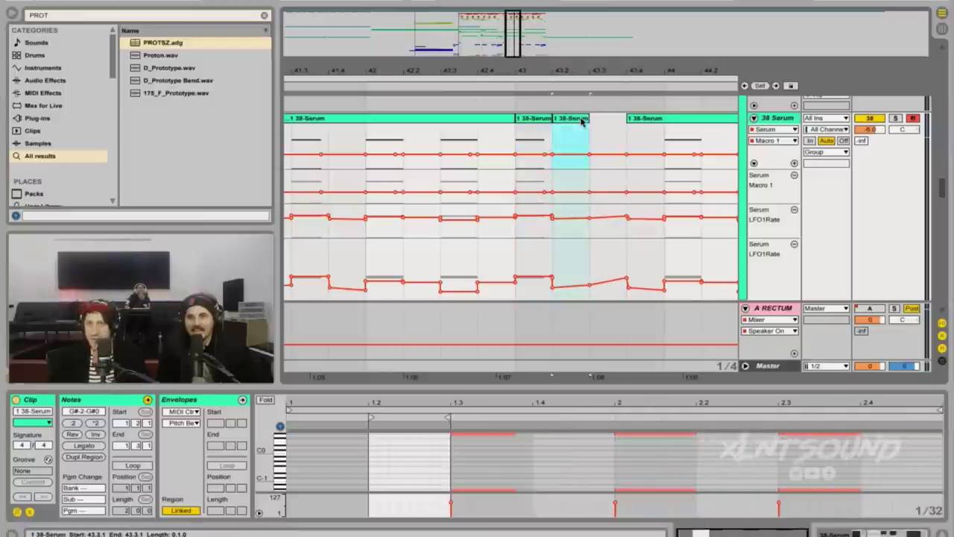
key("Delete")
left_click(490, 129)
key("space")
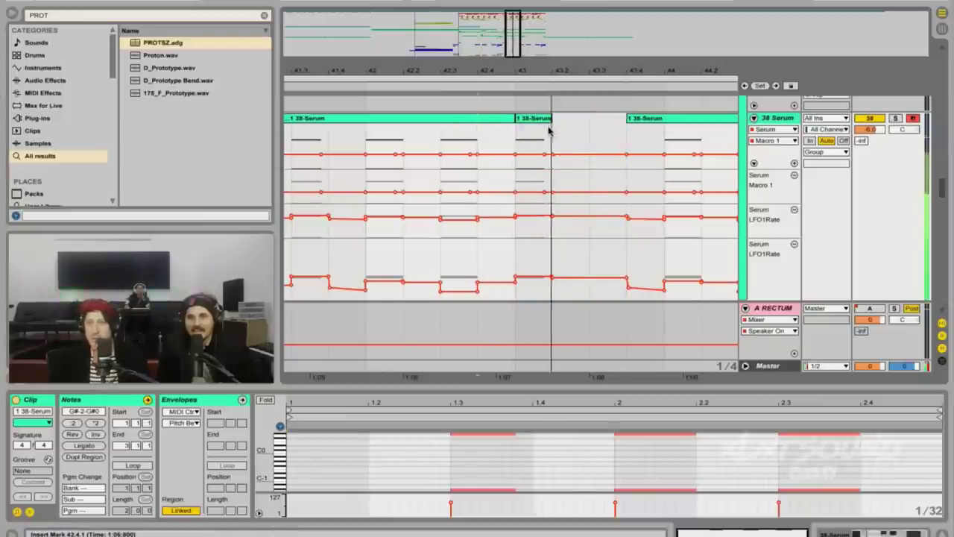
- Consolidate 43.1 to 43.3 on 38 Serum and lengthen its notes to fill both beats, auditioning from 42.1 and 42.4
key("space")
left_click_drag(582, 125, 528, 130)
key("ctrl+j")
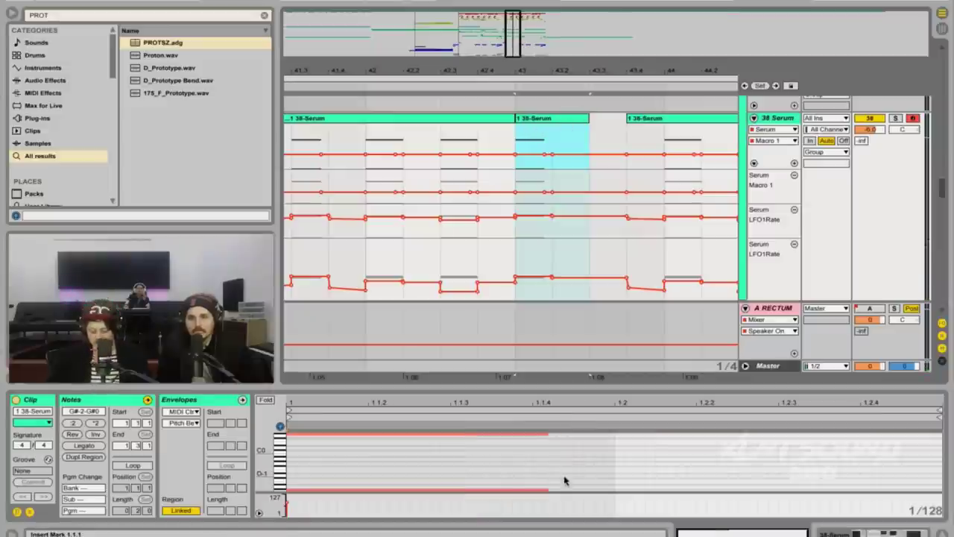
key("ctrl+a")
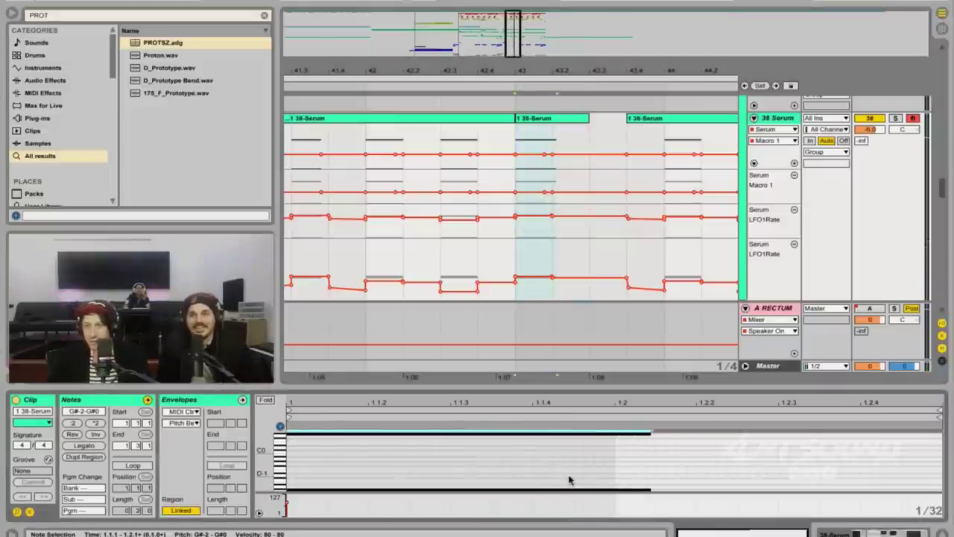
key("ctrl+2")
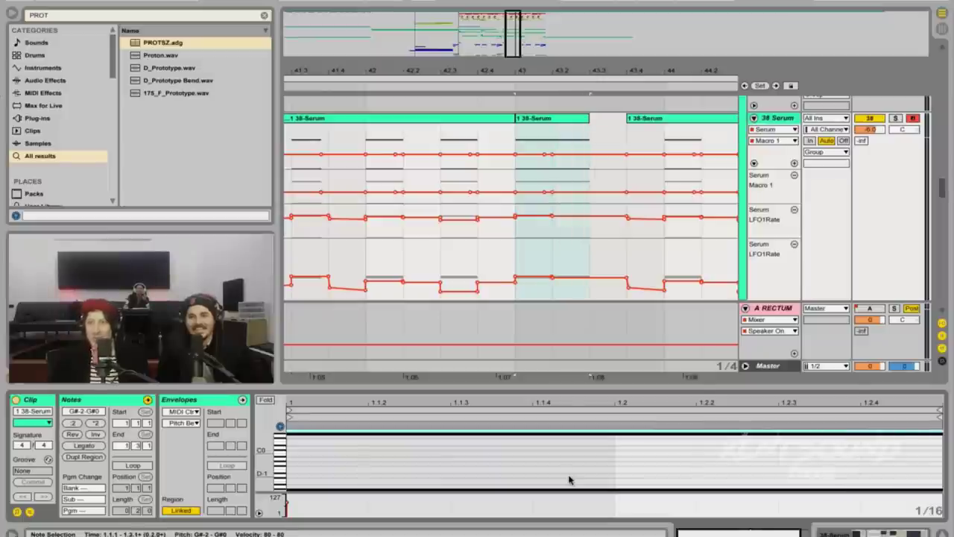
key("space")
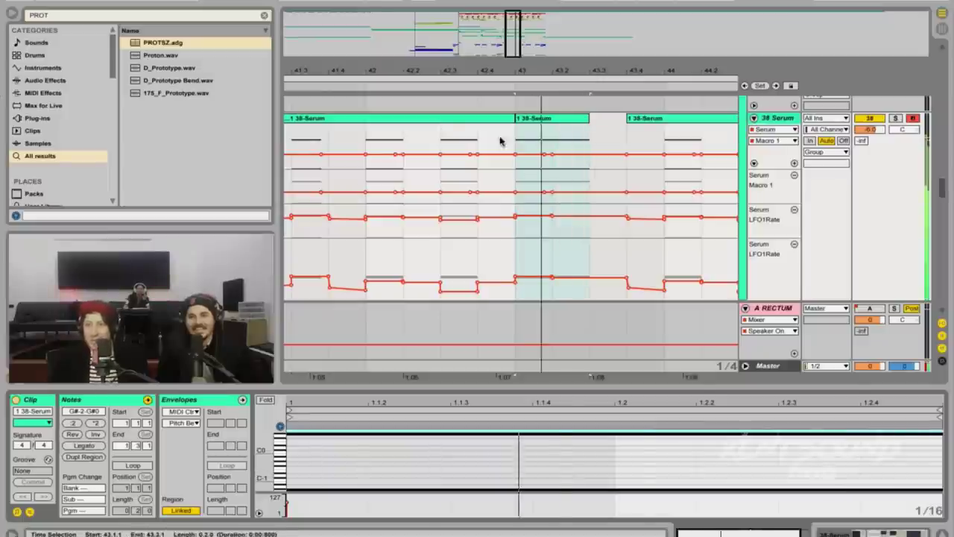
left_click(386, 144)
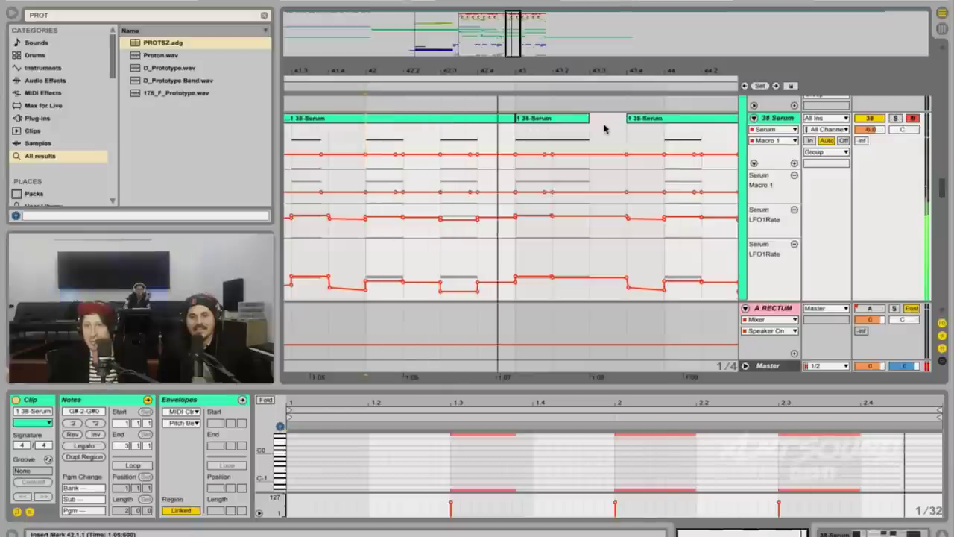
left_click(478, 139)
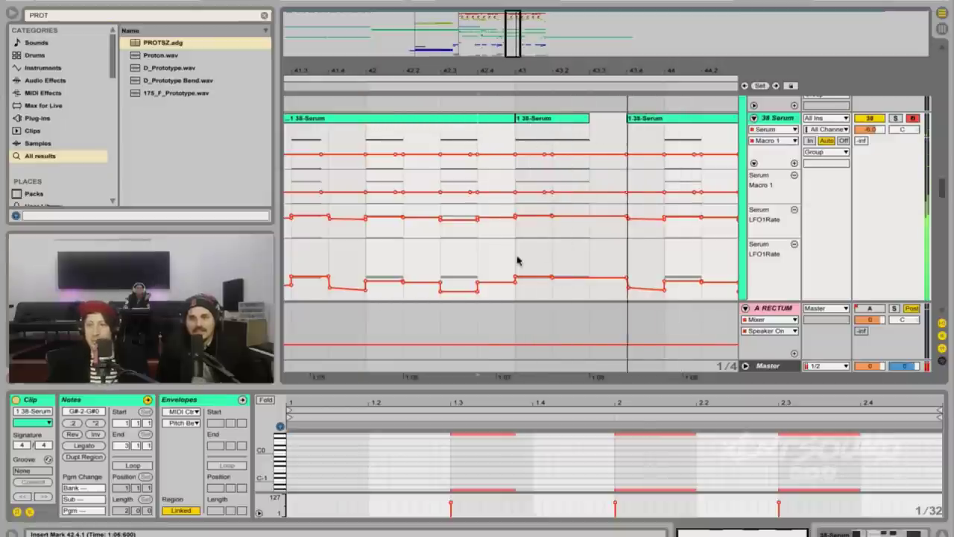
- Shape the 38 Serum Macro 1 automation to jump up at 43.1 and ramp down to 43.3, auditioning from 42.1
left_click_drag(514, 265, 561, 264)
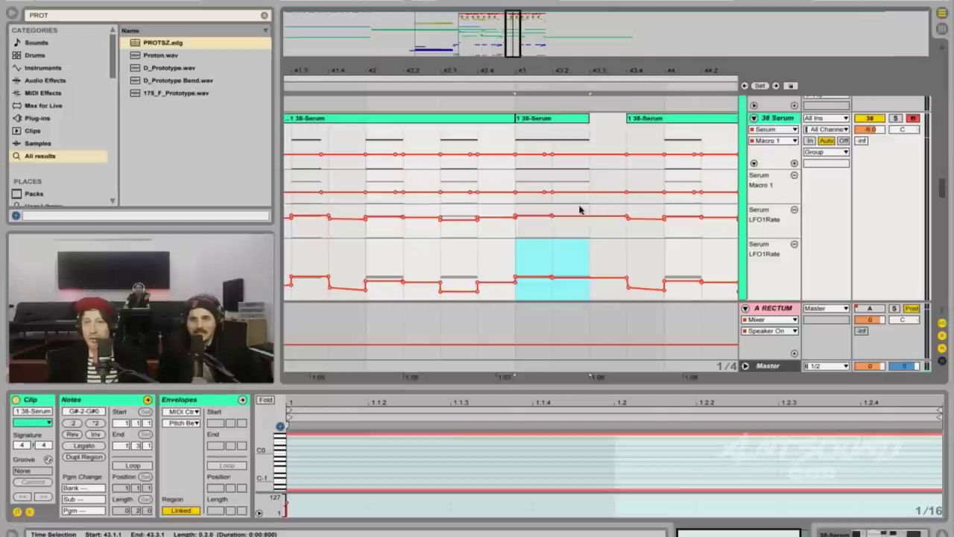
left_click_drag(519, 180, 602, 181)
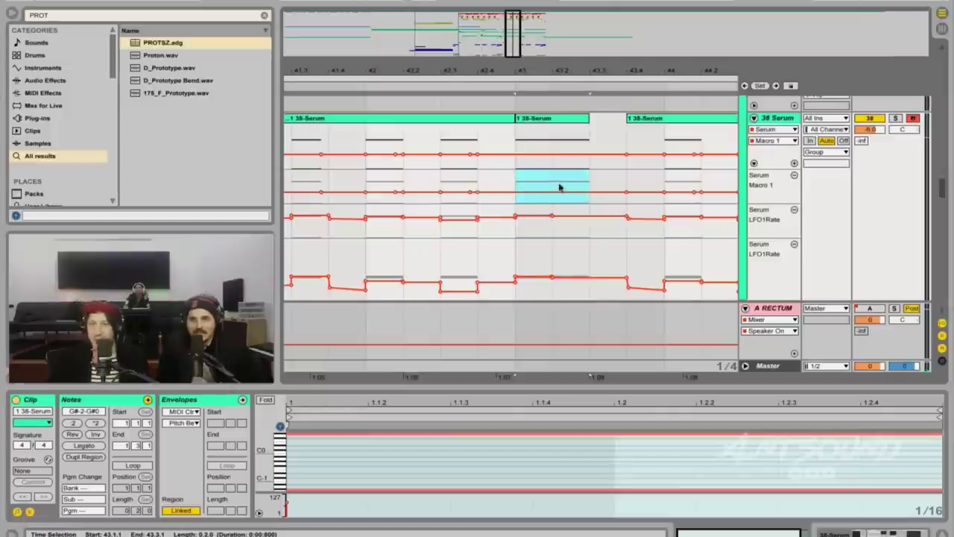
left_click_drag(532, 194, 514, 186)
left_click(515, 184)
key("space")
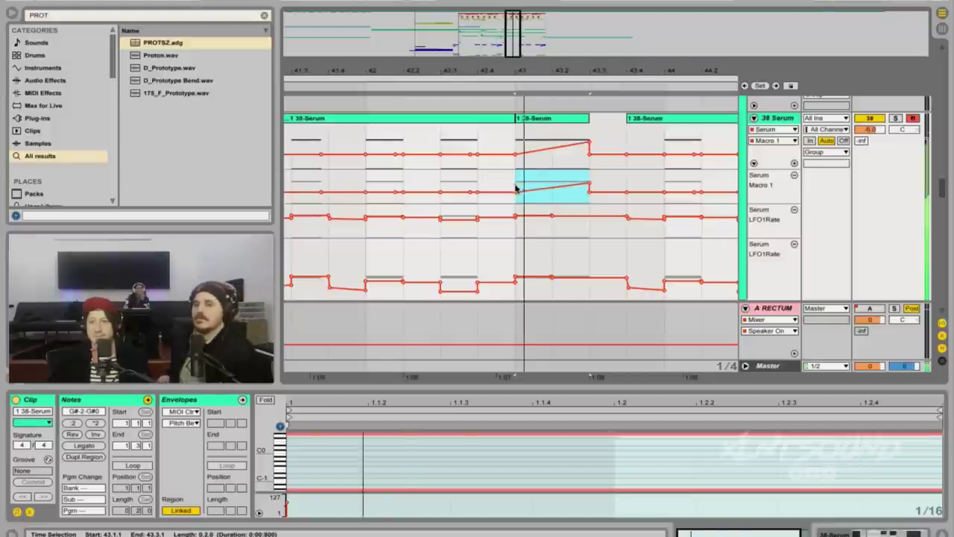
left_click(376, 180)
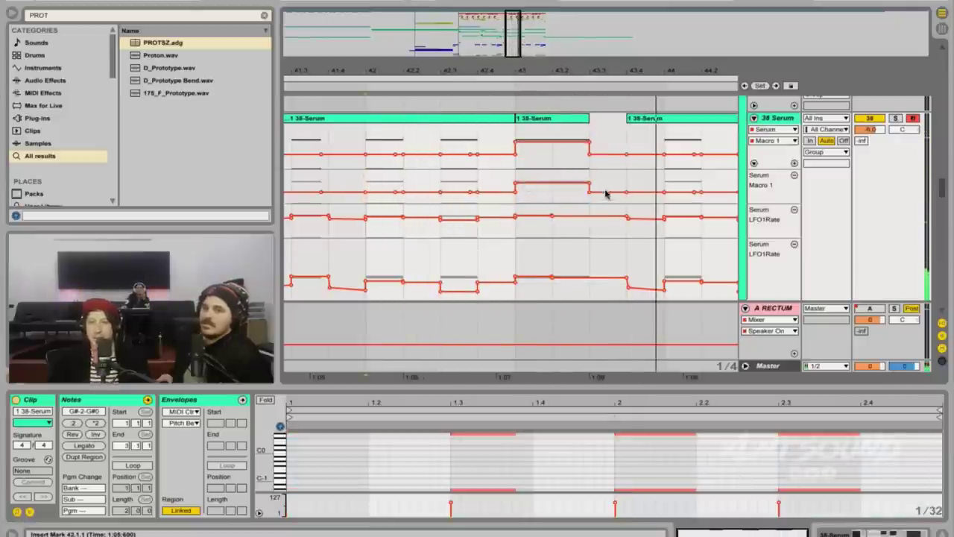
left_click(485, 171)
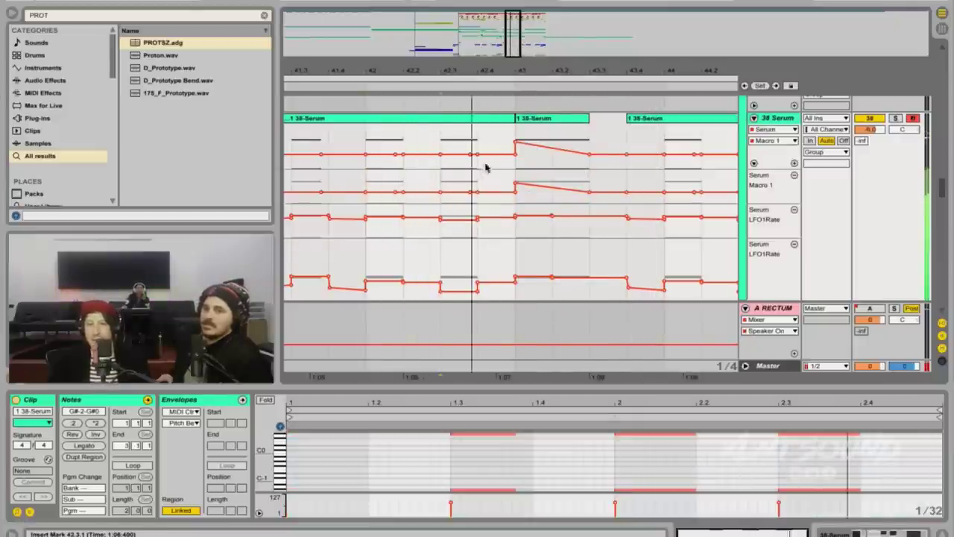
left_click(379, 187)
left_click_drag(516, 184, 516, 180)
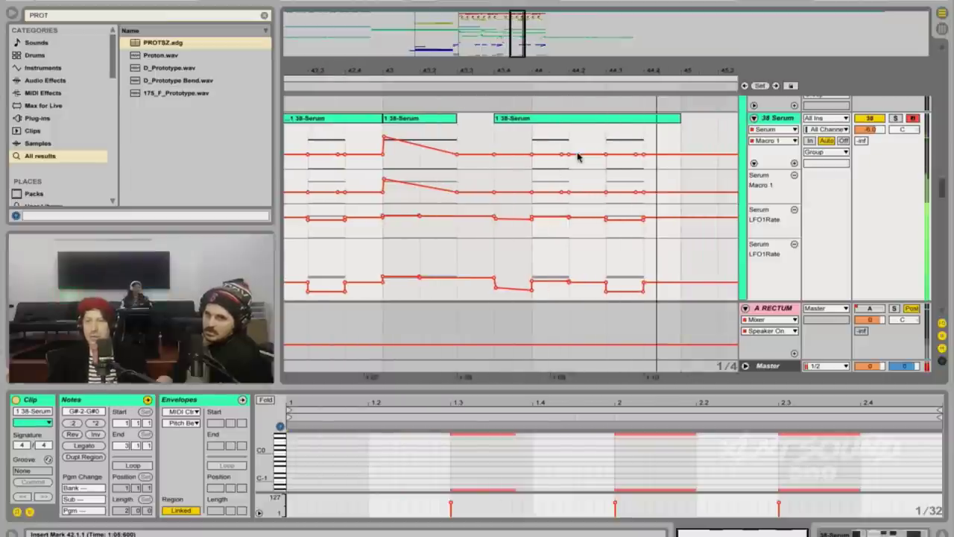
- Split the last 38 Serum clip at 44.3 and extend the clip at 43.1 to end at 44.1
left_click(608, 140)
key("ctrl+e")
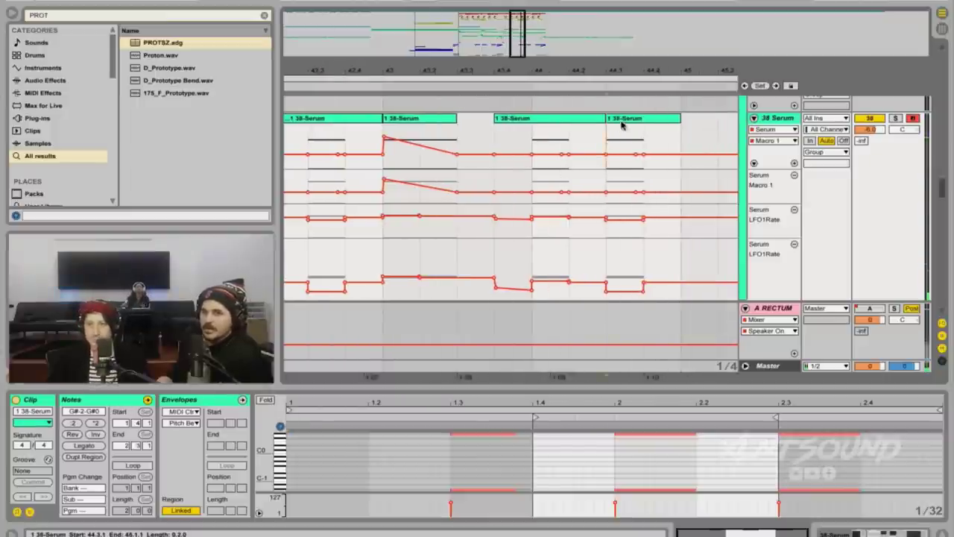
left_click(447, 125)
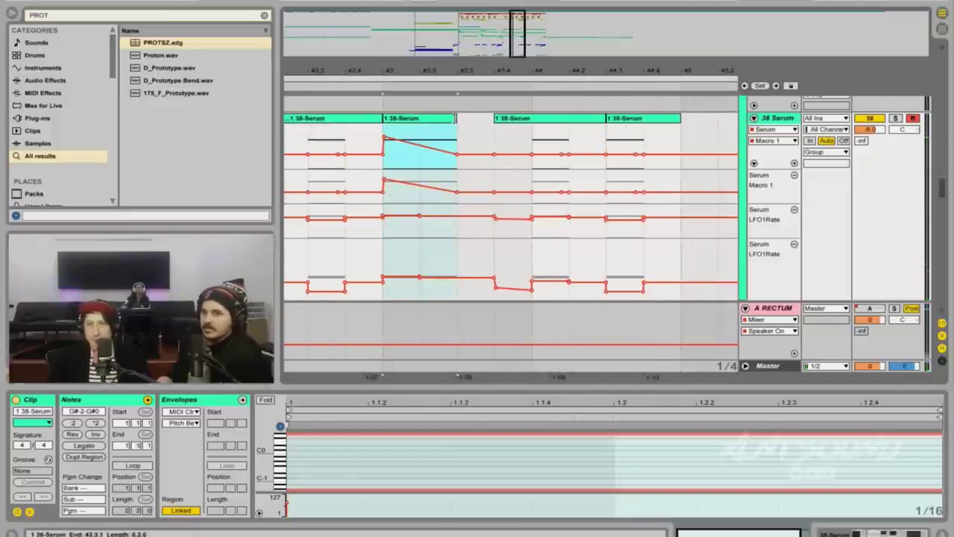
left_click_drag(455, 119, 519, 117)
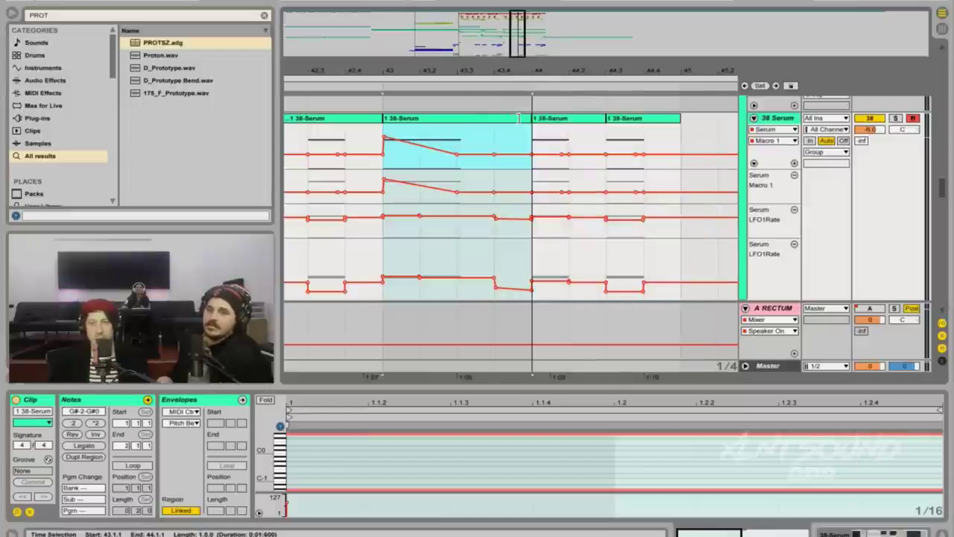
- Lengthen the notes in the 43.1 clip on 38 Serum so they hold past 43.4
double_click(506, 120)
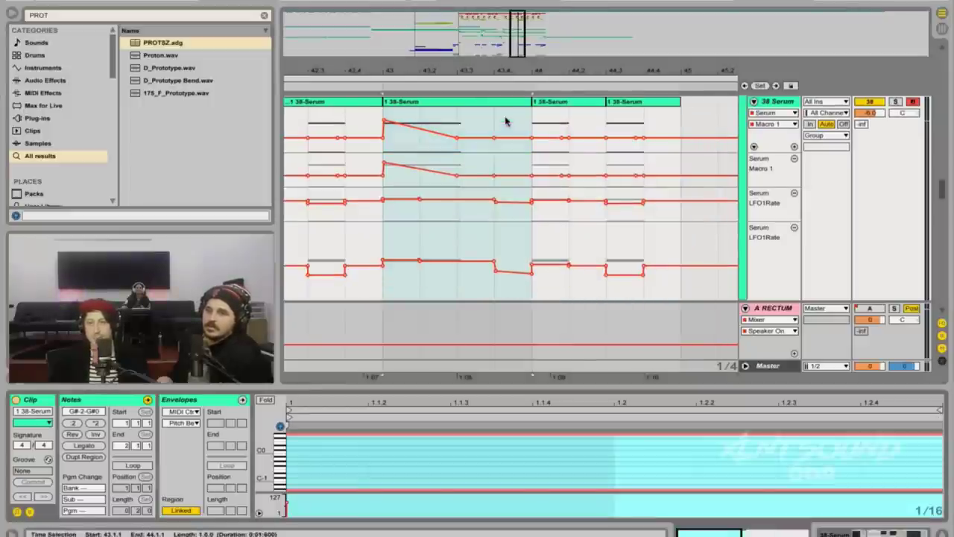
left_click(661, 462)
key("super+a")
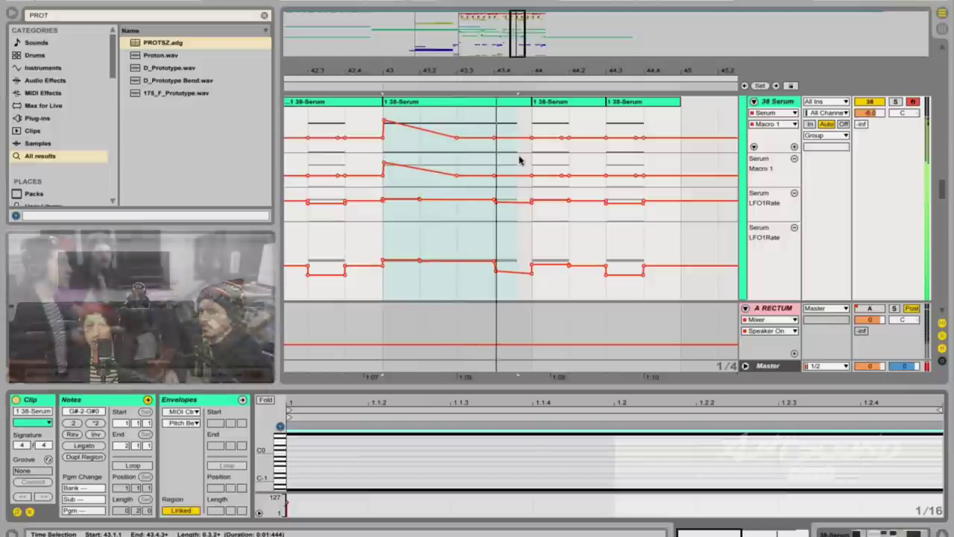
- Play 33 Serum from 43.1, briefly soloing it, and deactivate its section from 43.4 to 44.3
scroll(402, 185, "down", 3)
scroll(403, 185, "down", 12)
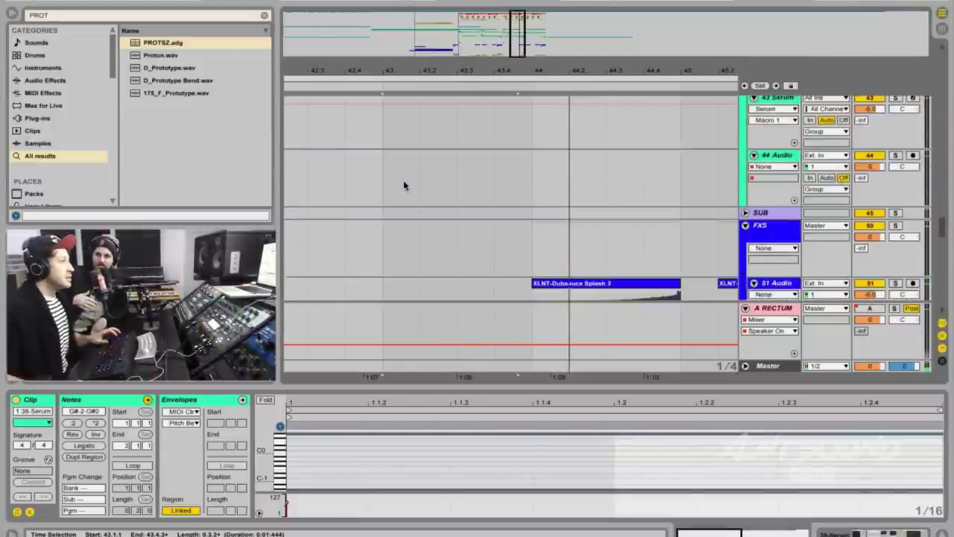
scroll(406, 185, "up", 15)
scroll(409, 184, "up", 4)
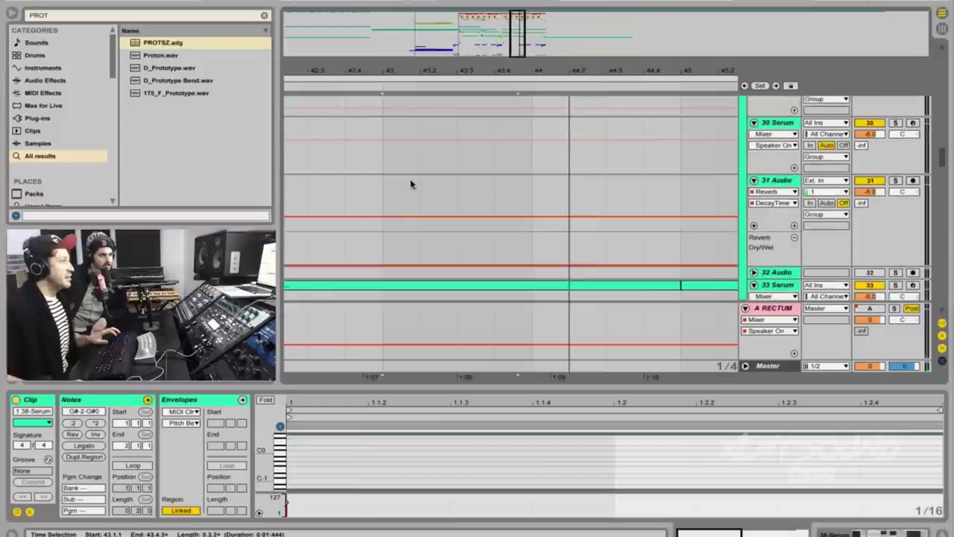
left_click(387, 201)
key("space")
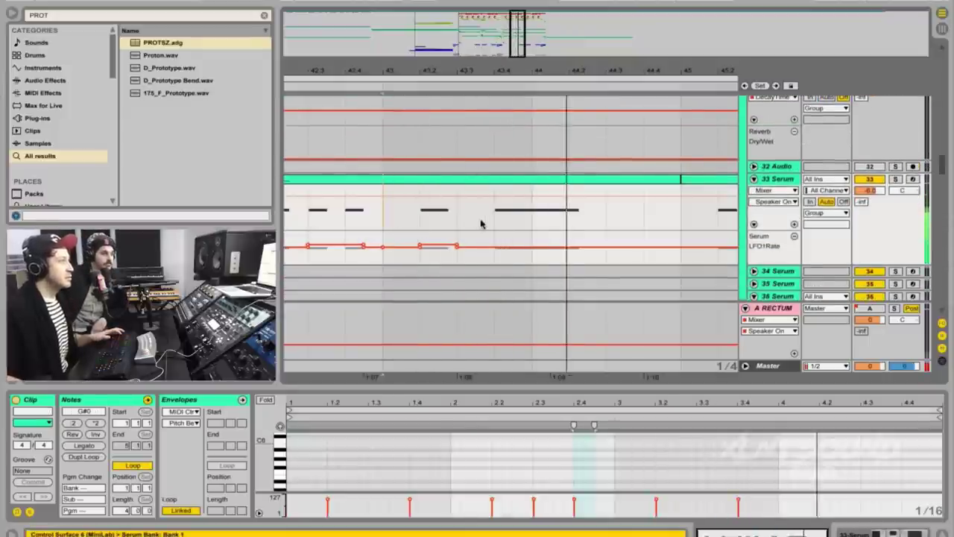
left_click(896, 181)
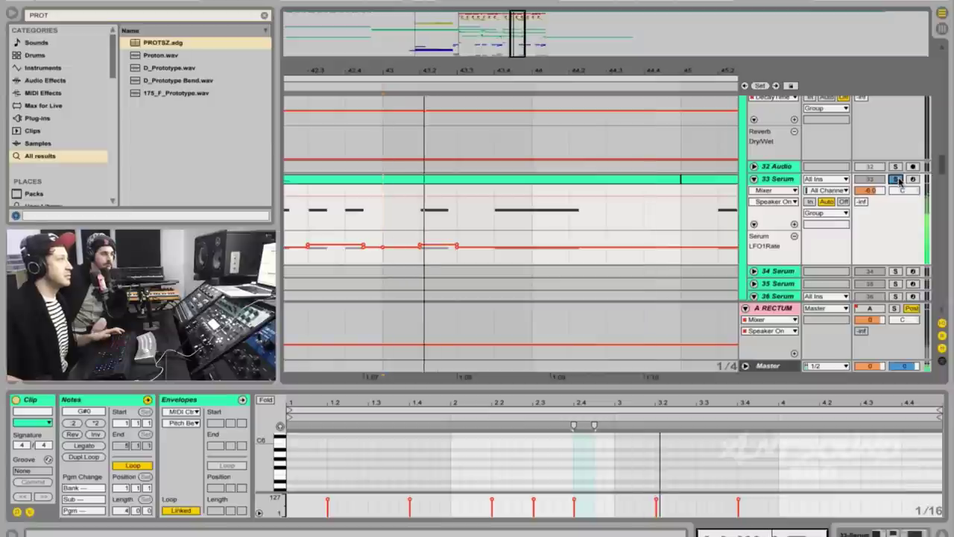
left_click(897, 181)
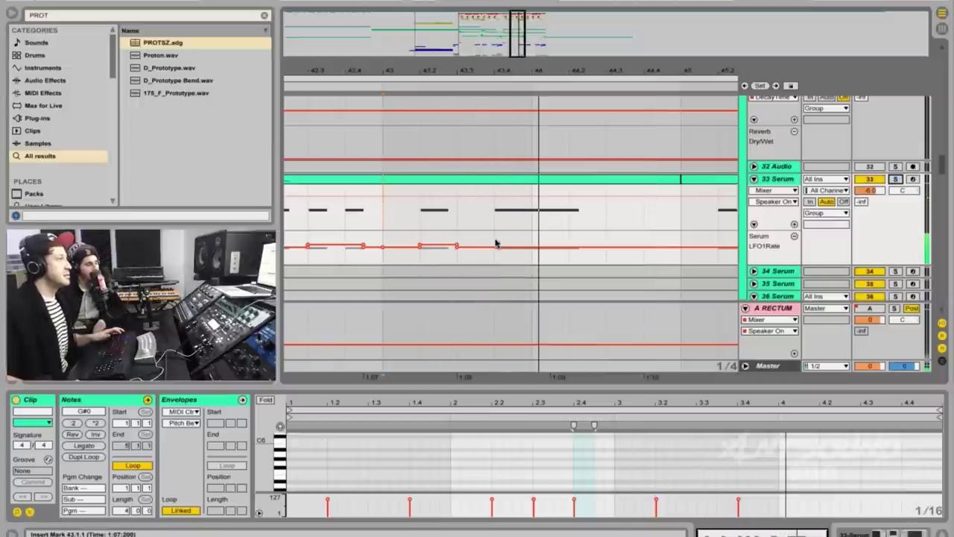
left_click_drag(496, 243, 576, 224)
key("0")
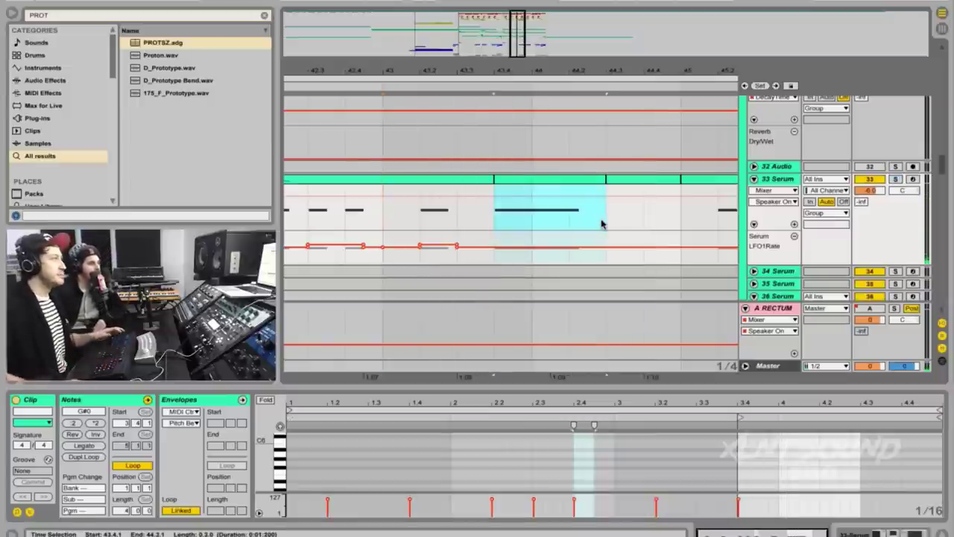
- Audition 38 Serum from 43.1 and raise its LFO1Rate automation between 44.3 and 44.4 to the surrounding level
scroll(458, 193, "down", 10)
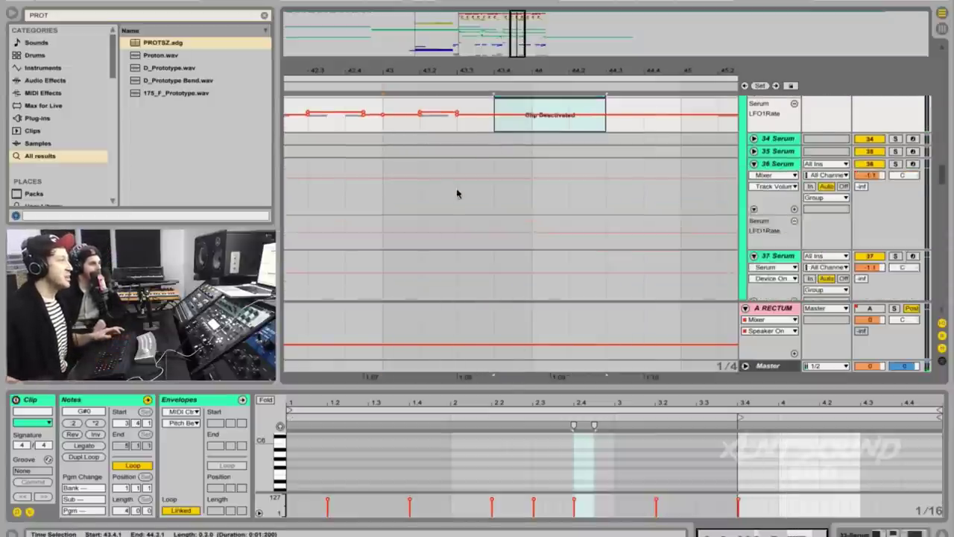
scroll(403, 136, "down", 3)
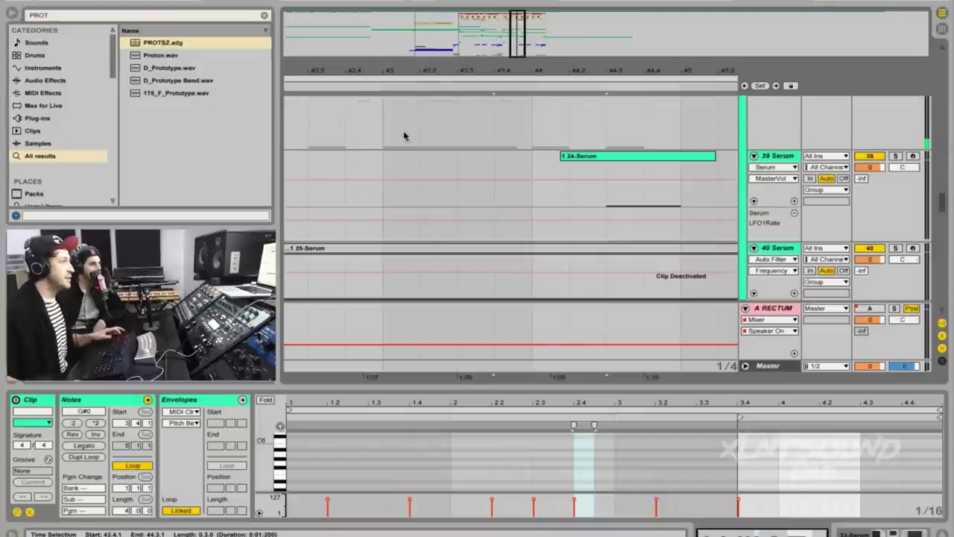
left_click(381, 129)
key("space")
scroll(441, 164, "up", 5)
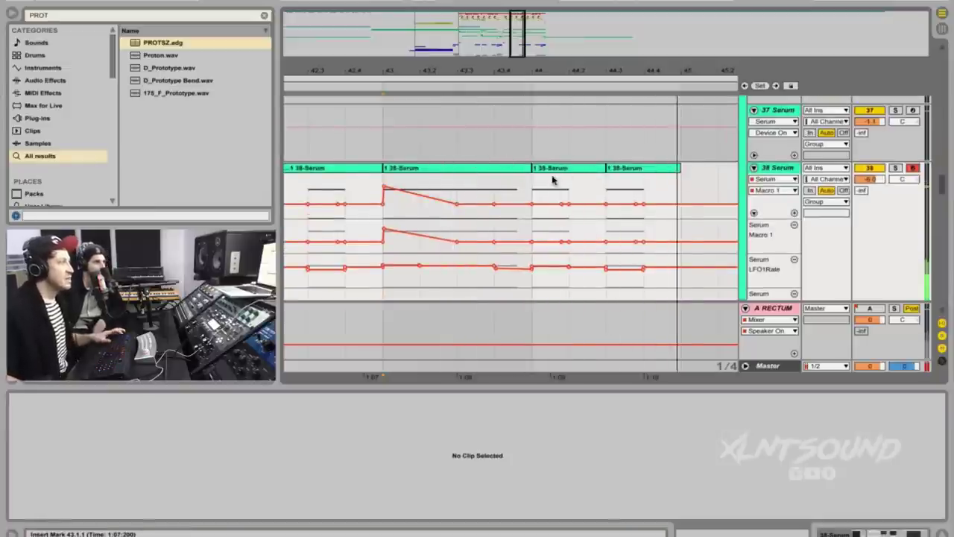
scroll(632, 209, "down", 1)
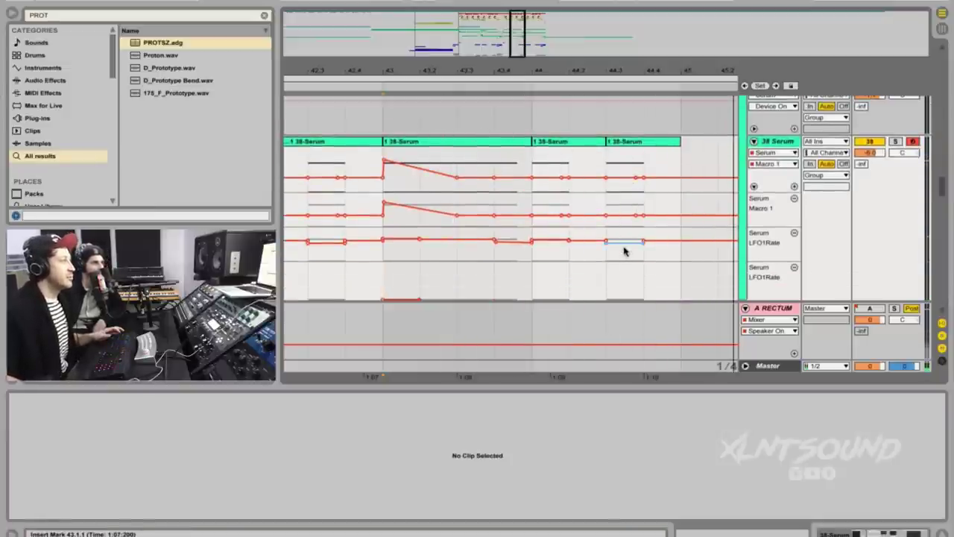
key("space")
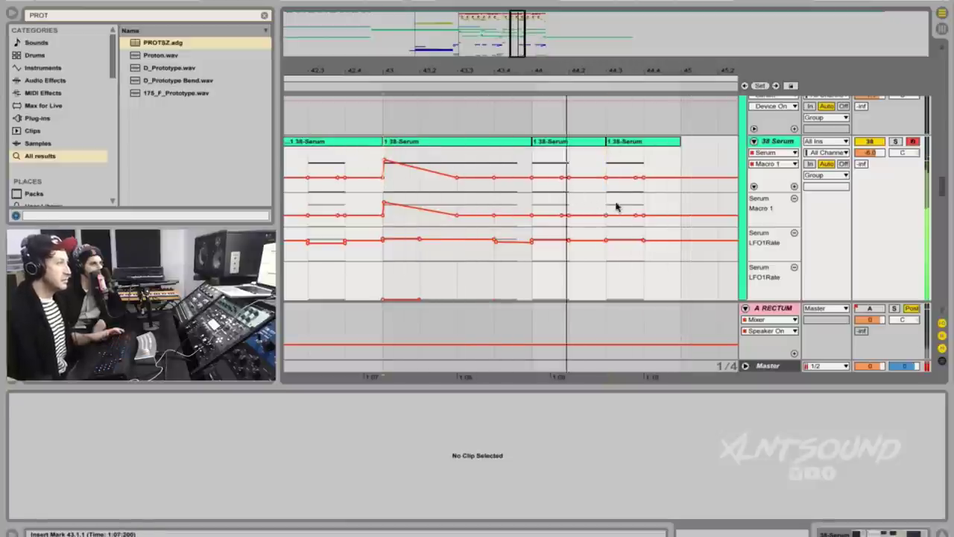
- Deactivate the last 38 Serum clip, from 44.3 to 45.1, and audition from 42.4
left_click(634, 162)
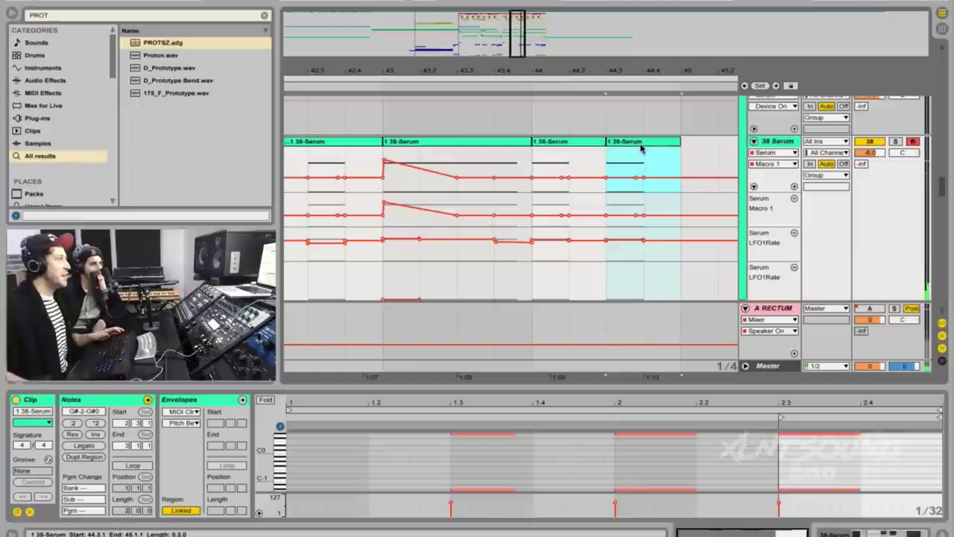
key("0")
left_click(350, 162)
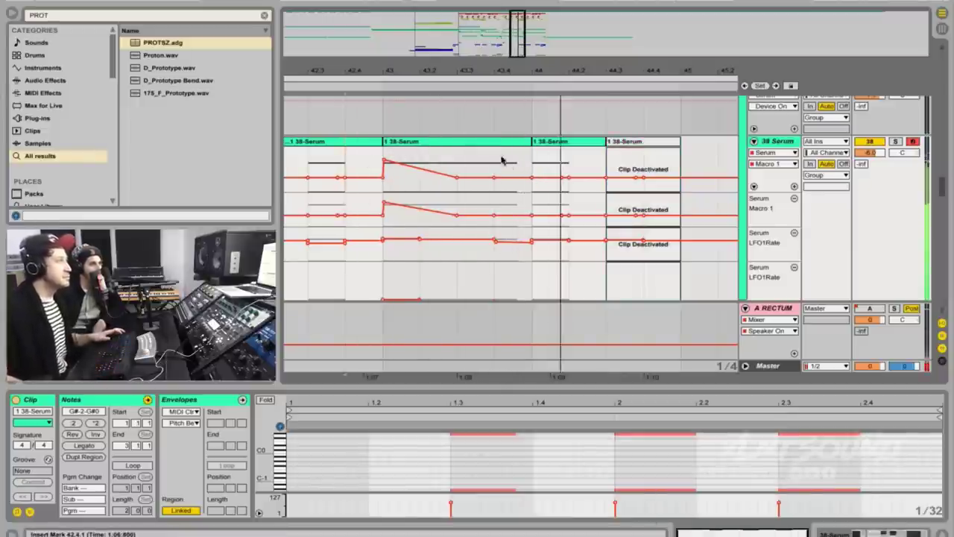
- Delete the 38 Serum section from 43.4 to 44.1 and audition from 43.1
left_click_drag(496, 157, 517, 150)
key("Delete")
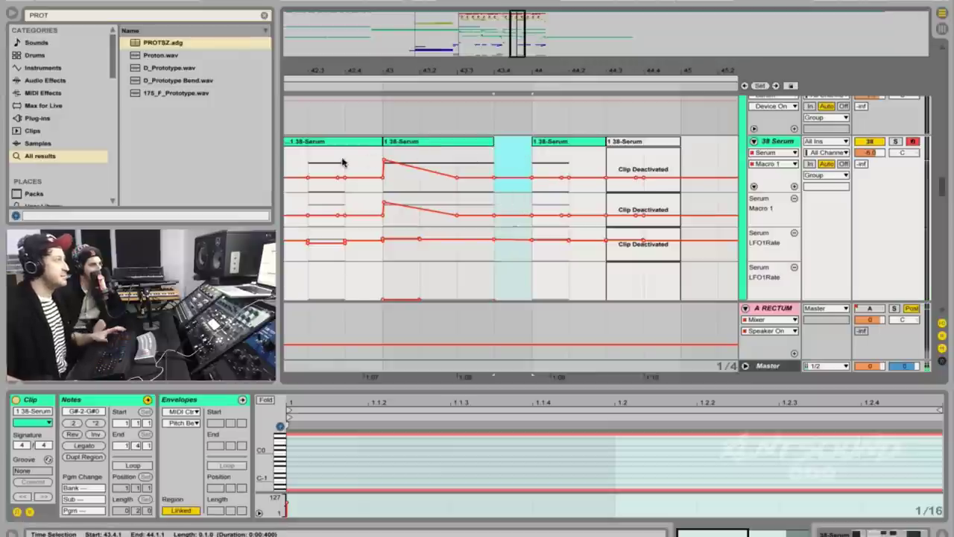
left_click(384, 164)
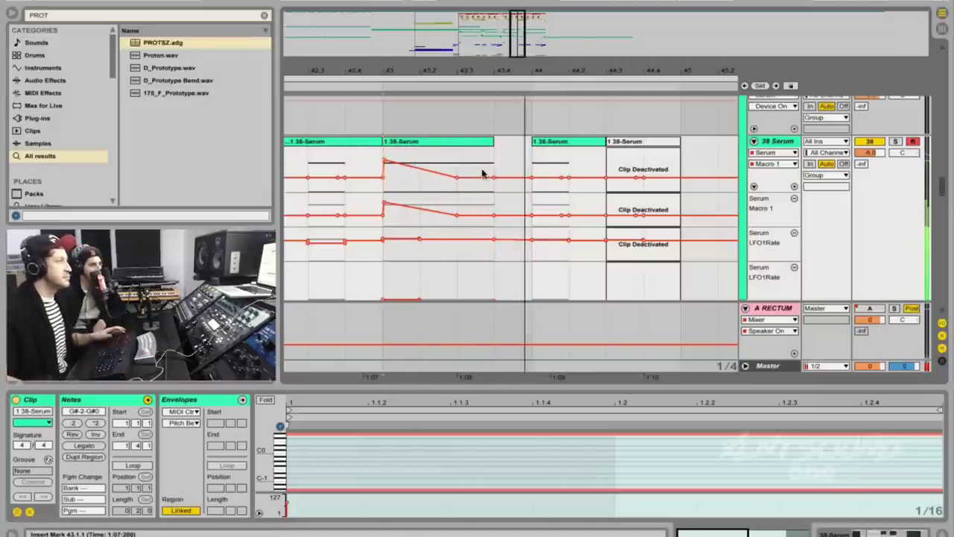
- Trim the 38 Serum clip starting at 43.1 to end at 43.3 and extend the 44.1 clip's start back to 43.4
left_click_drag(492, 141, 457, 142)
left_click(306, 167)
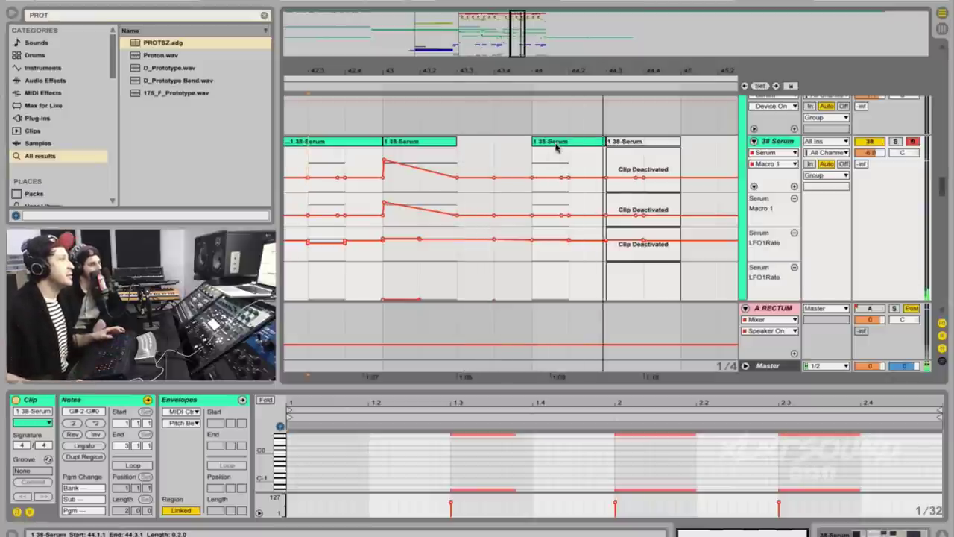
left_click_drag(534, 141, 503, 144)
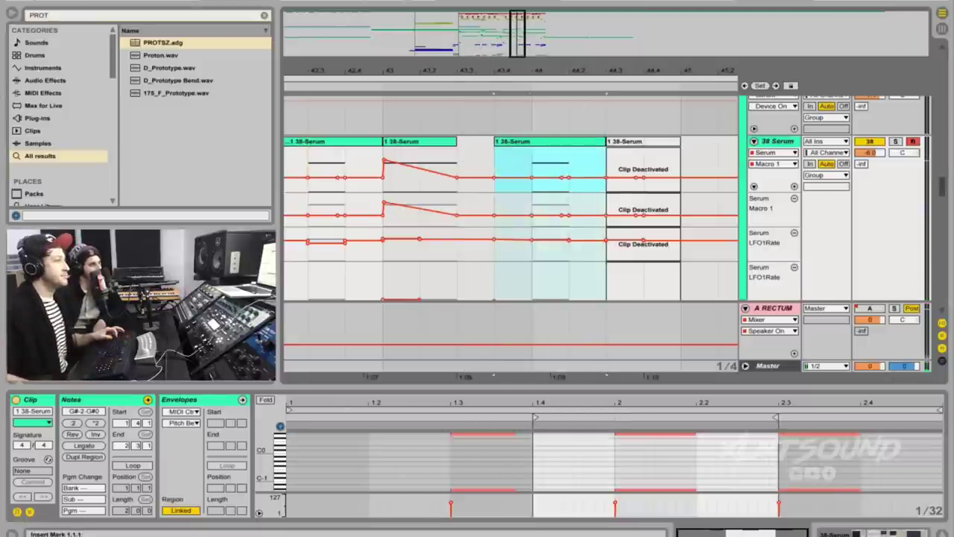
- Lengthen the notes in the extended 38 Serum clip to start at 1.4 and end at 2.2, and audition from 42.4
key("ctrl+a")
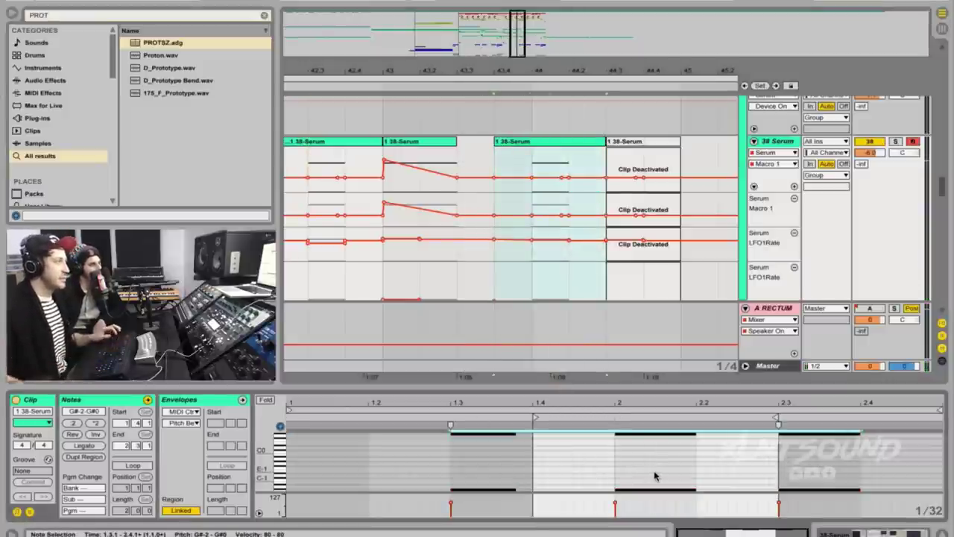
left_click(661, 477)
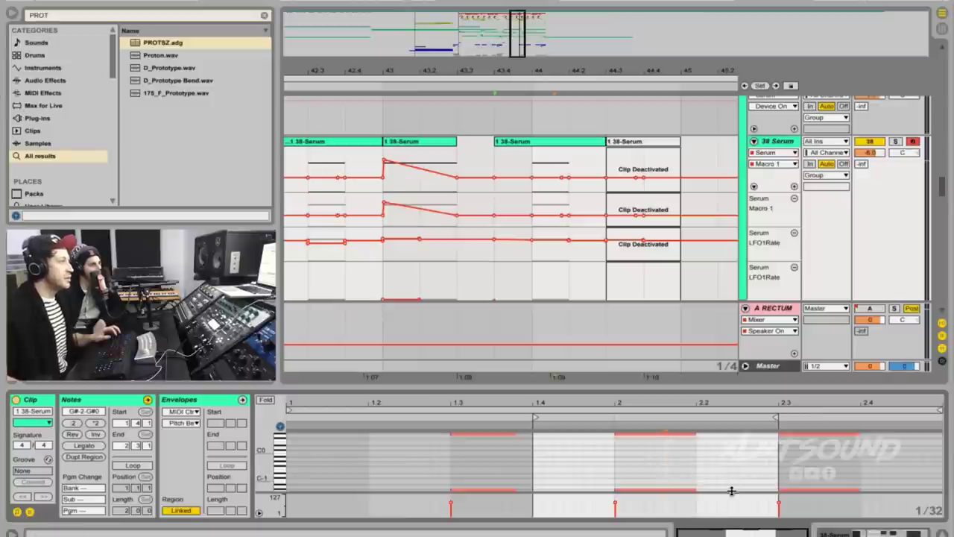
left_click_drag(732, 493, 634, 427)
key("shift+Left")
key("shift+Left")
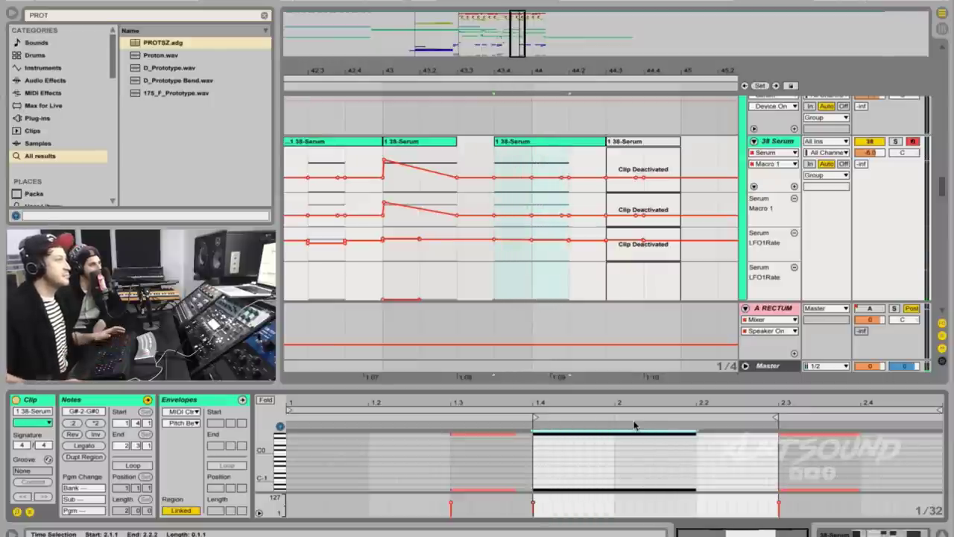
left_click(330, 164)
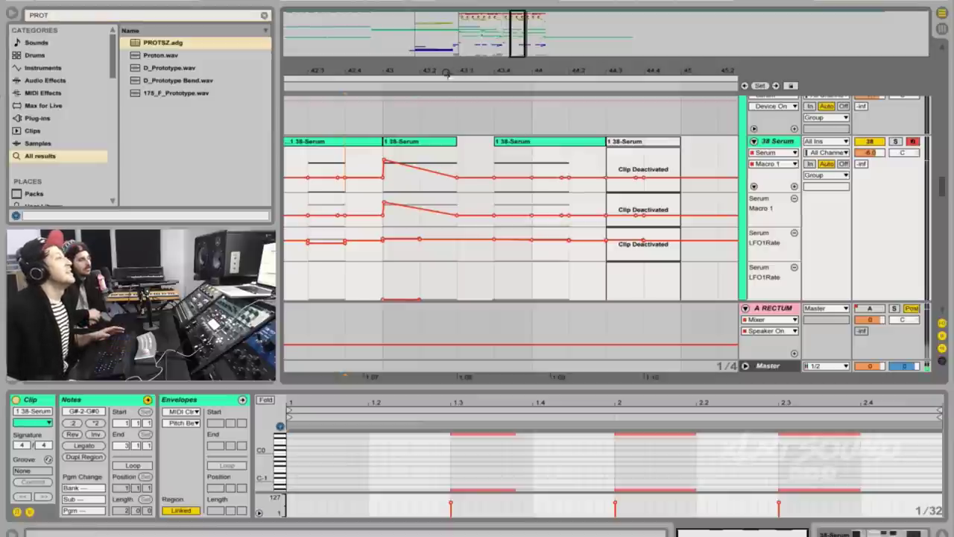
- Copy the 38 Serum beat at 43.4 to 44.2 and draw its Macro 1 and LFO1Rate automation slightly below the surrounding level
left_click_drag(446, 72, 446, 55)
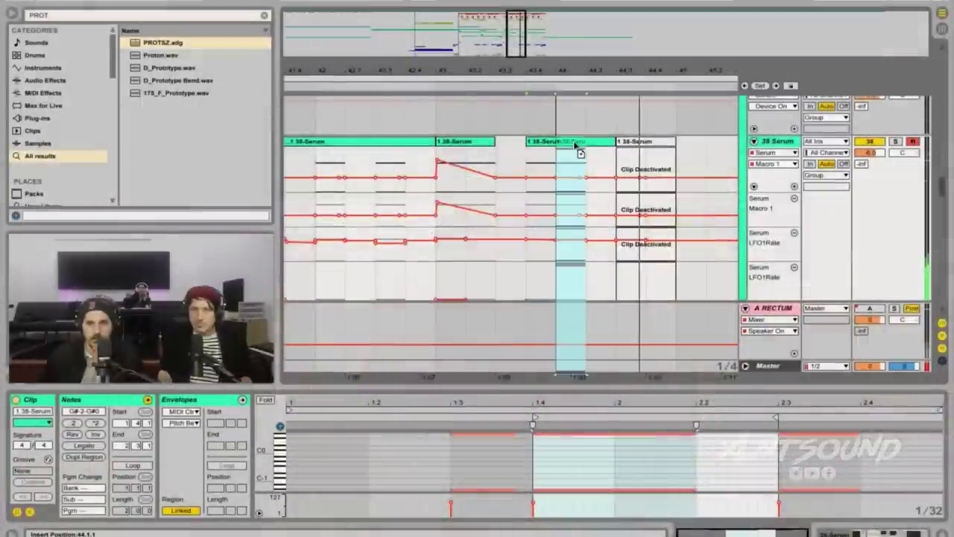
left_click_drag(580, 149, 594, 146)
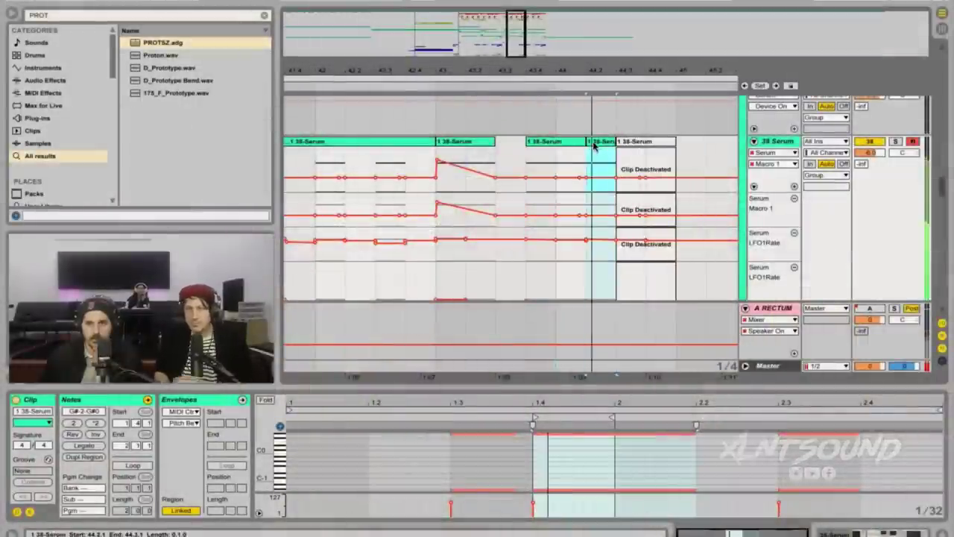
left_click(604, 165)
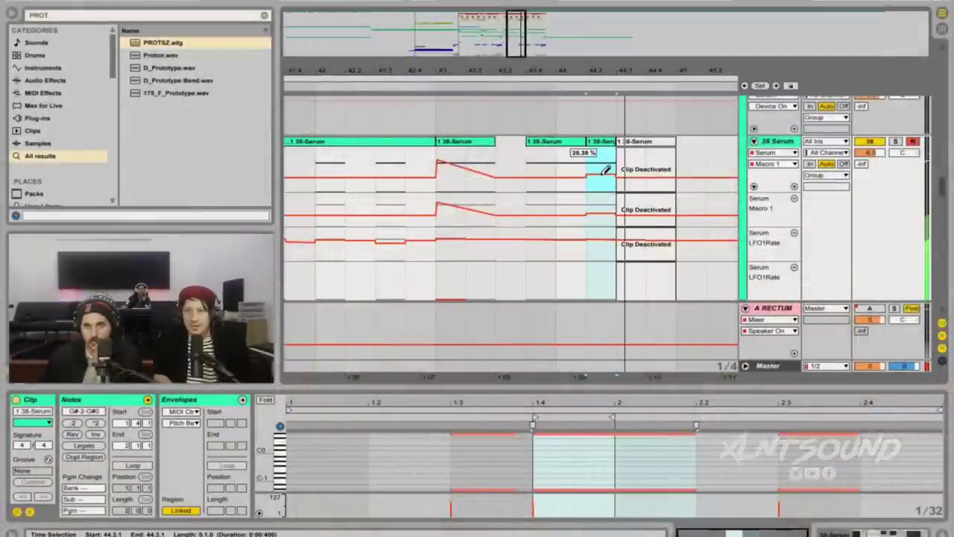
left_click_drag(608, 180, 607, 180)
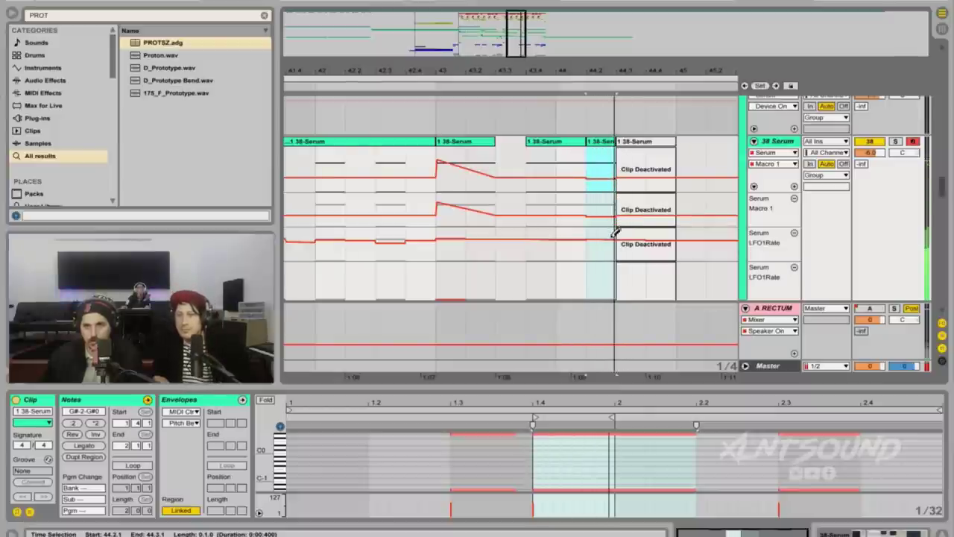
left_click_drag(613, 236, 611, 237)
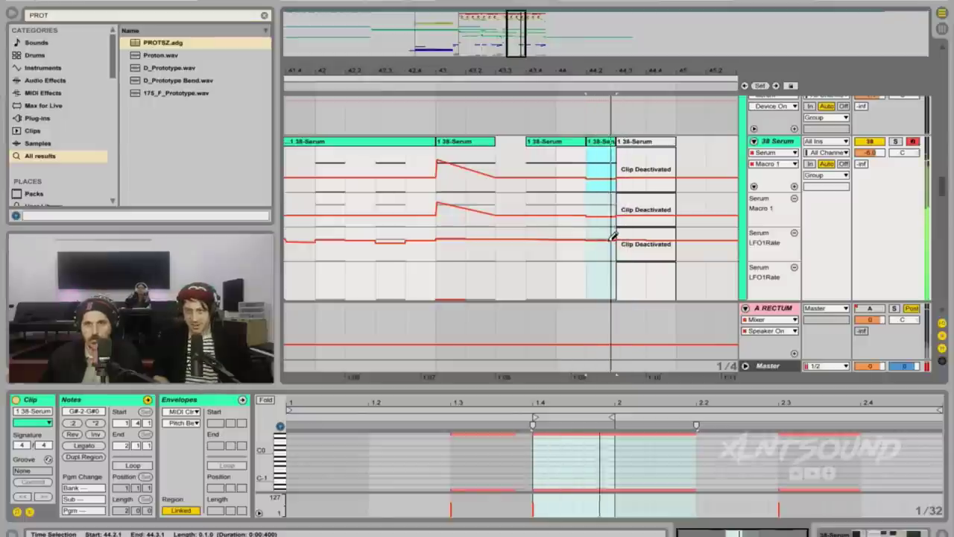
key("b")
- Review the 38 Serum clips from bars 37 and 41 alongside the other tracks of the drop
left_click_drag(562, 69, 562, 52)
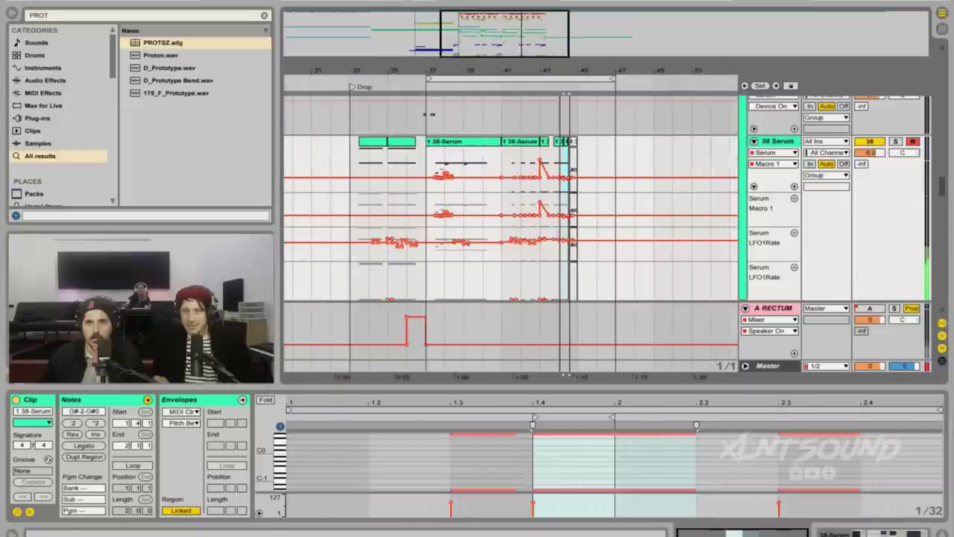
left_click(443, 141)
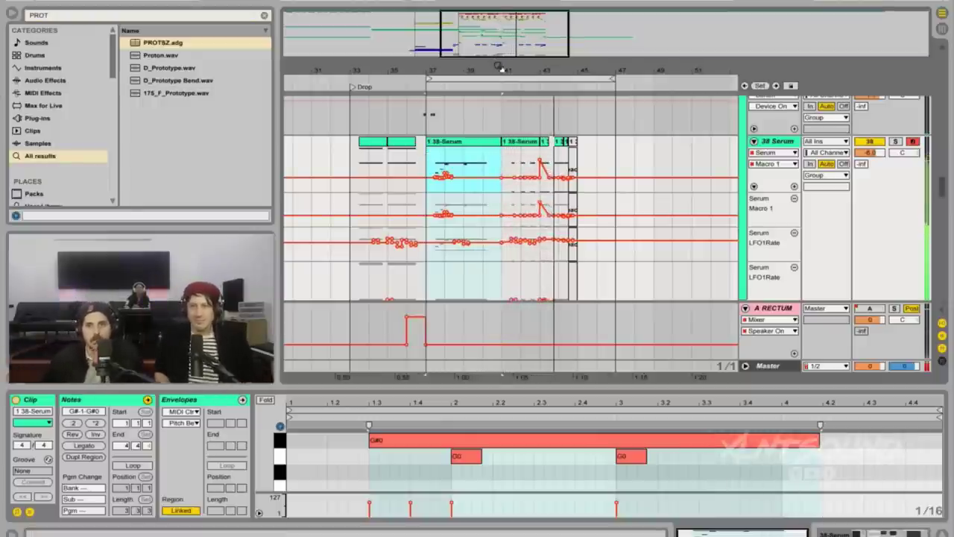
left_click_drag(500, 68, 502, 101)
scroll(522, 170, "down", 5)
scroll(524, 169, "down", 6)
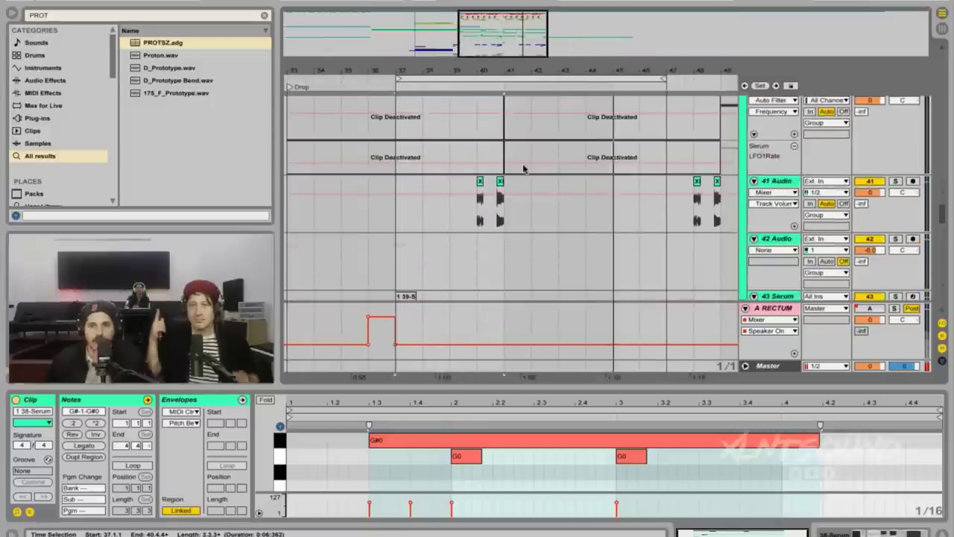
scroll(535, 171, "up", 12)
scroll(532, 173, "down", 4)
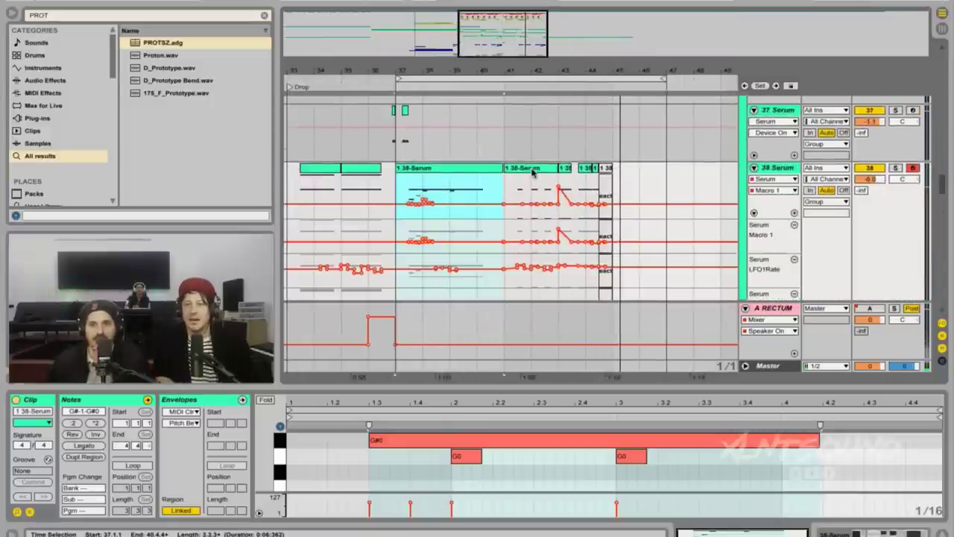
left_click(531, 177)
scroll(544, 173, "down", 10)
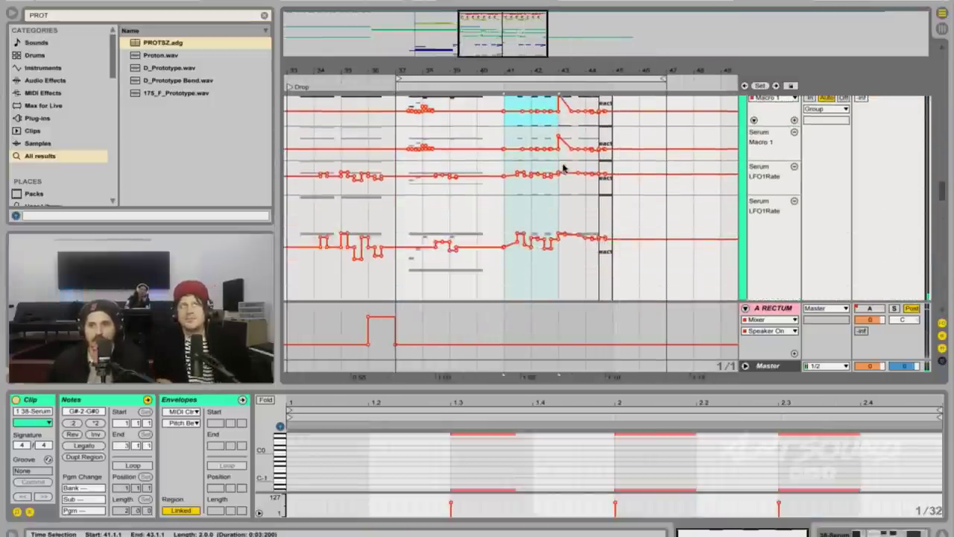
scroll(562, 172, "down", 15)
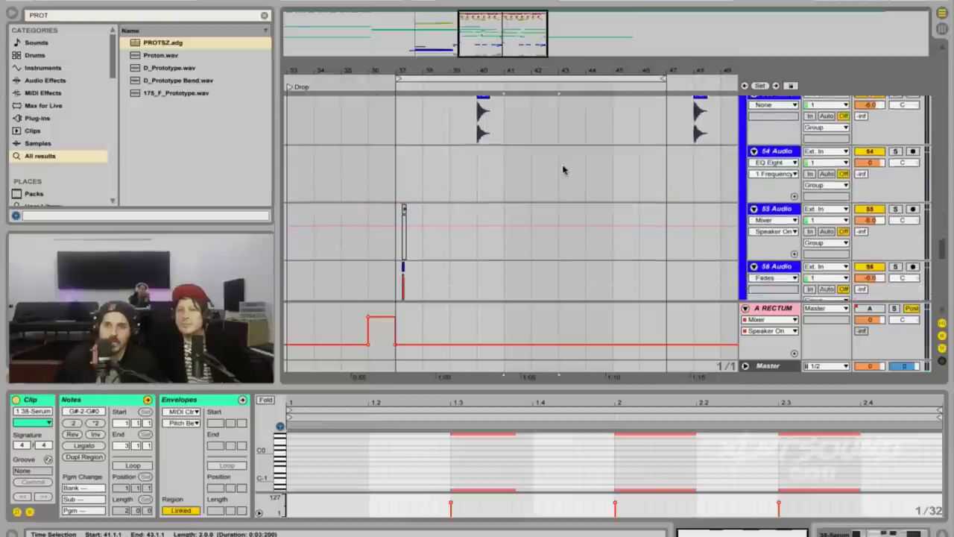
scroll(562, 173, "down", 5)
scroll(562, 173, "down", 3)
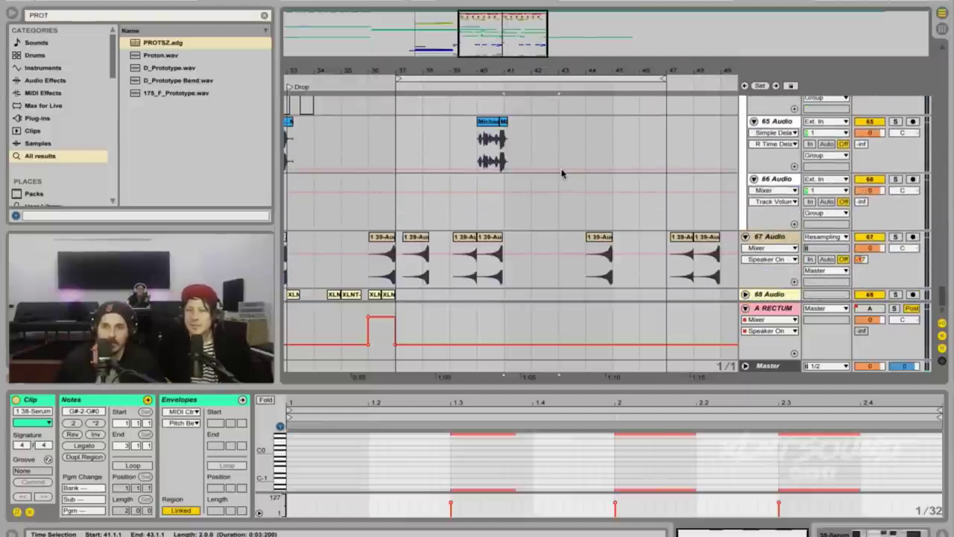
scroll(526, 220, "up", 15)
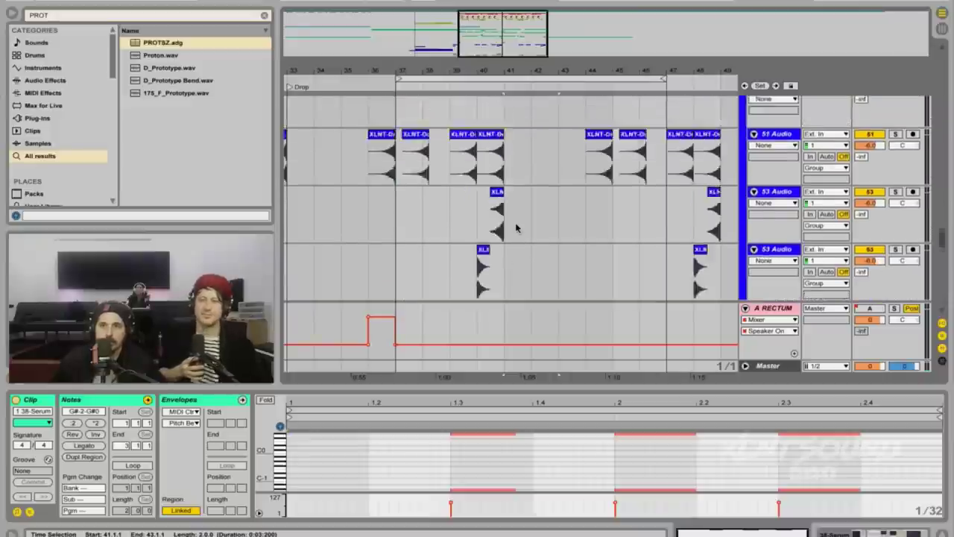
scroll(516, 224, "up", 8)
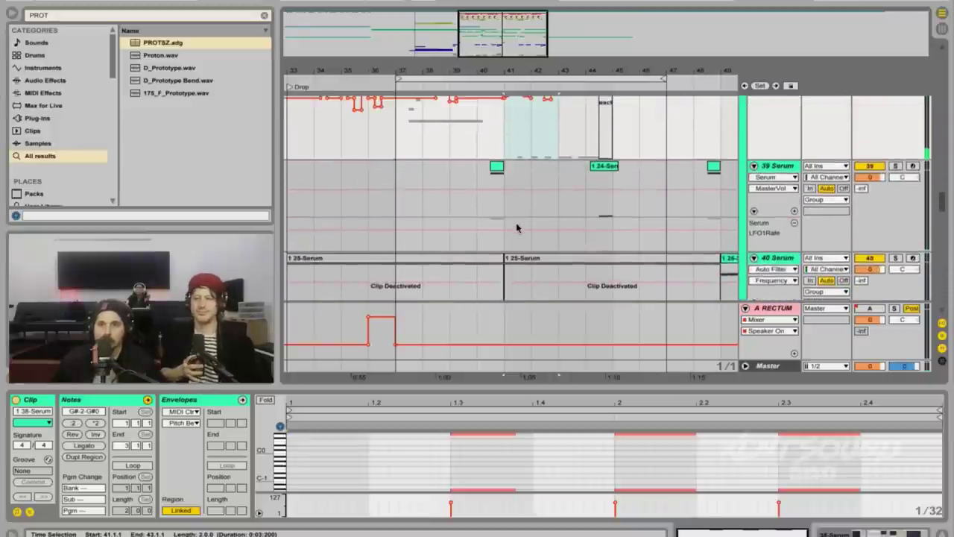
scroll(514, 182, "up", 5)
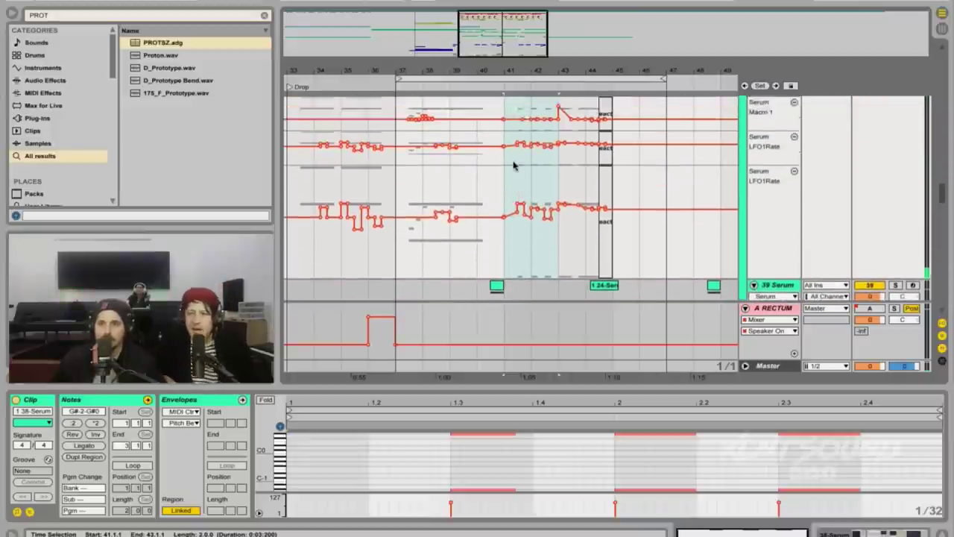
scroll(529, 170, "up", 3)
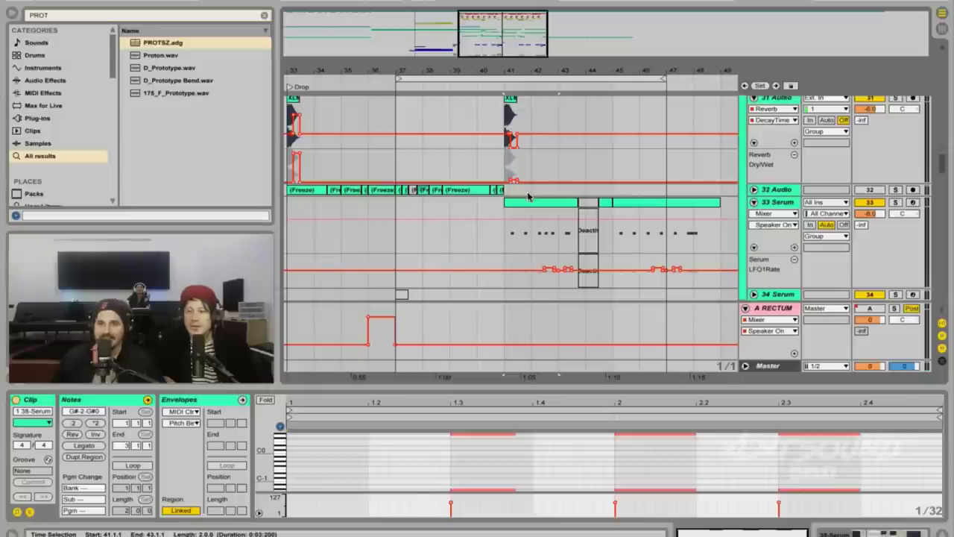
- Play the 33 Serum clip from 41.1 and solo its track
left_click(526, 201)
key("space")
left_click(895, 202)
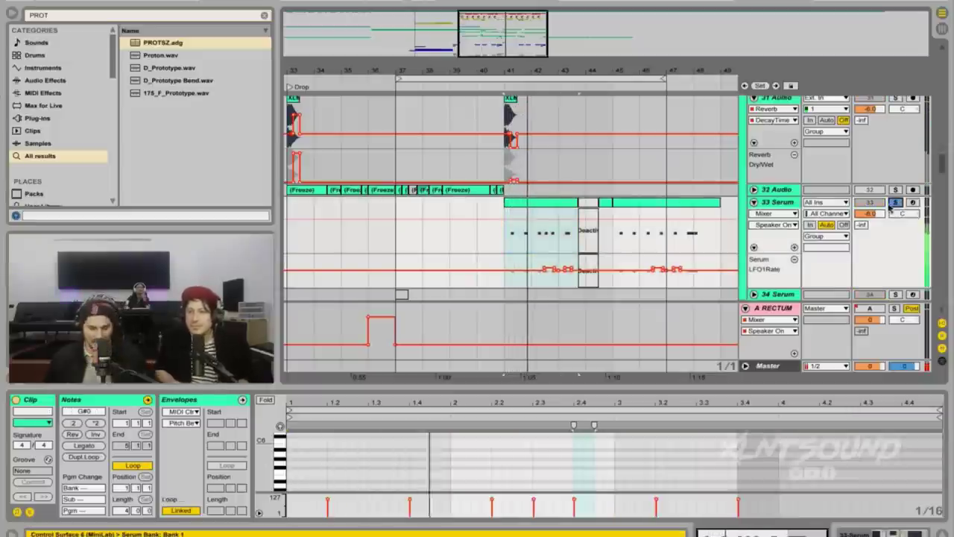
- Inspect the effects and oscillator settings of 33 Serum's XLNT-BS Lambo patch in the Serum editor and close it
key("shift+Tab")
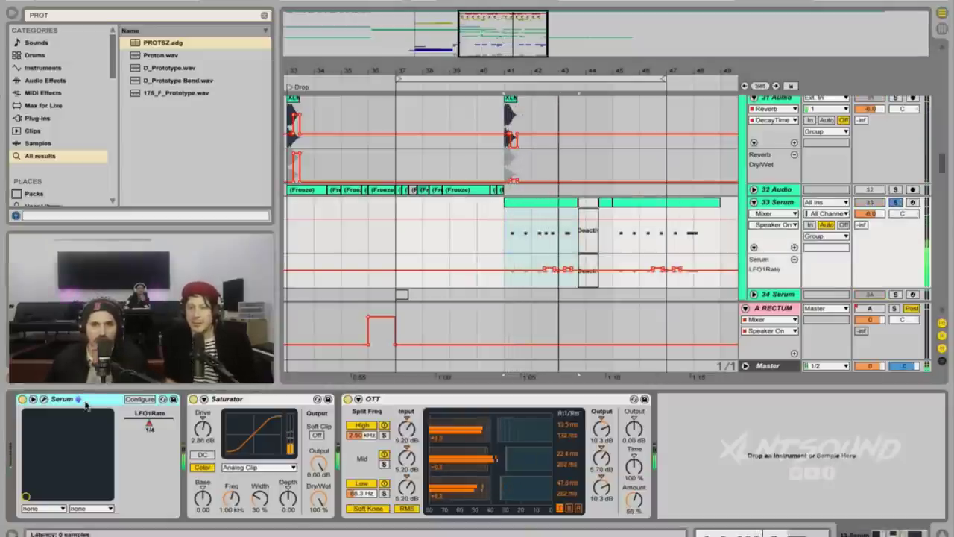
left_click(44, 400)
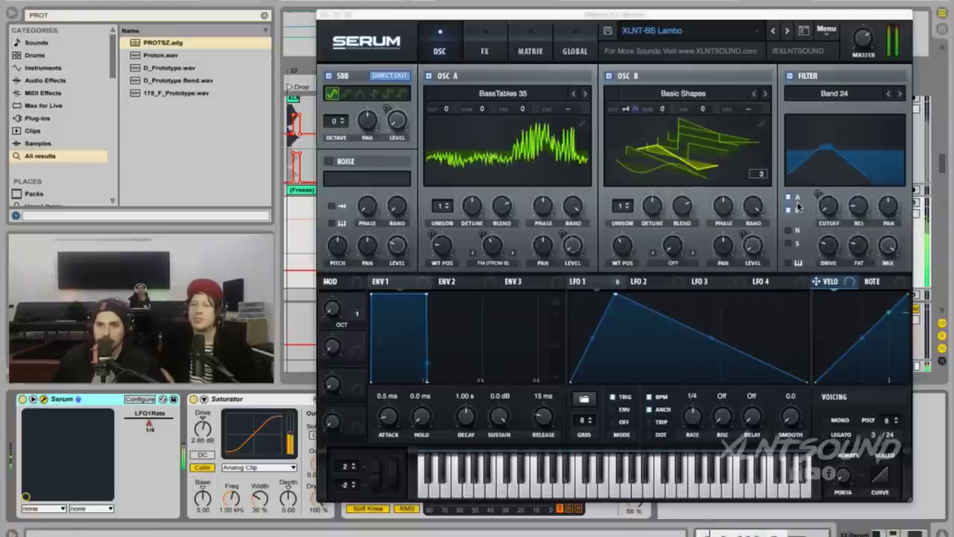
left_click(491, 62)
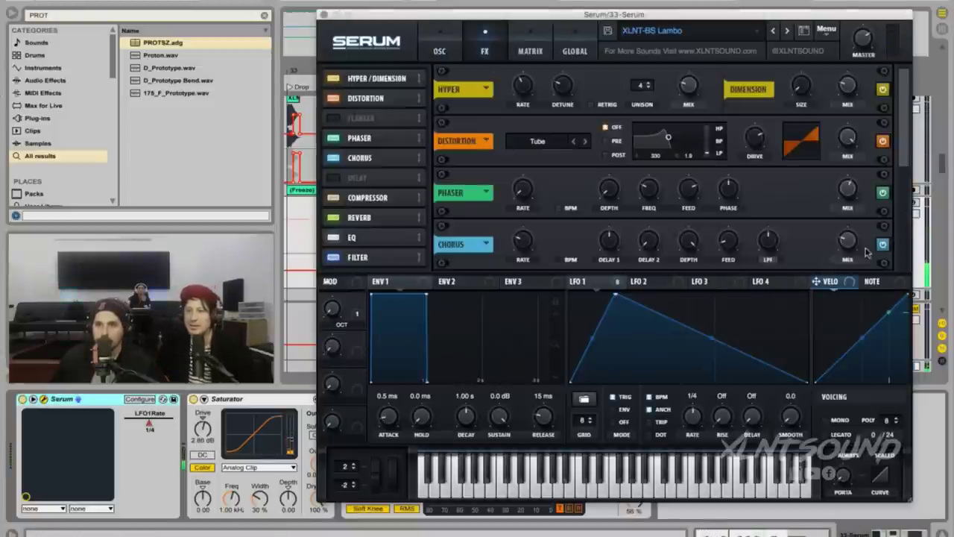
left_click_drag(909, 138, 918, 216)
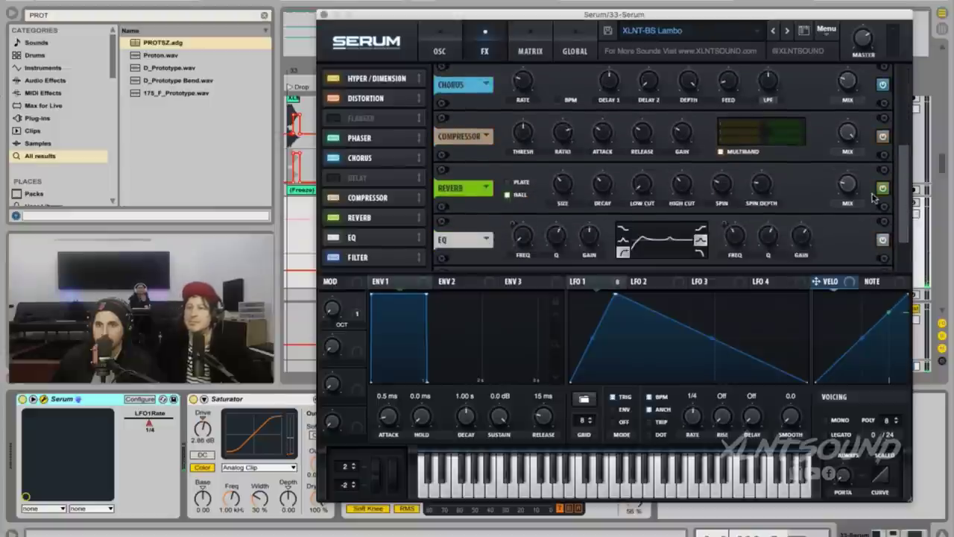
mouse_move(841, 215)
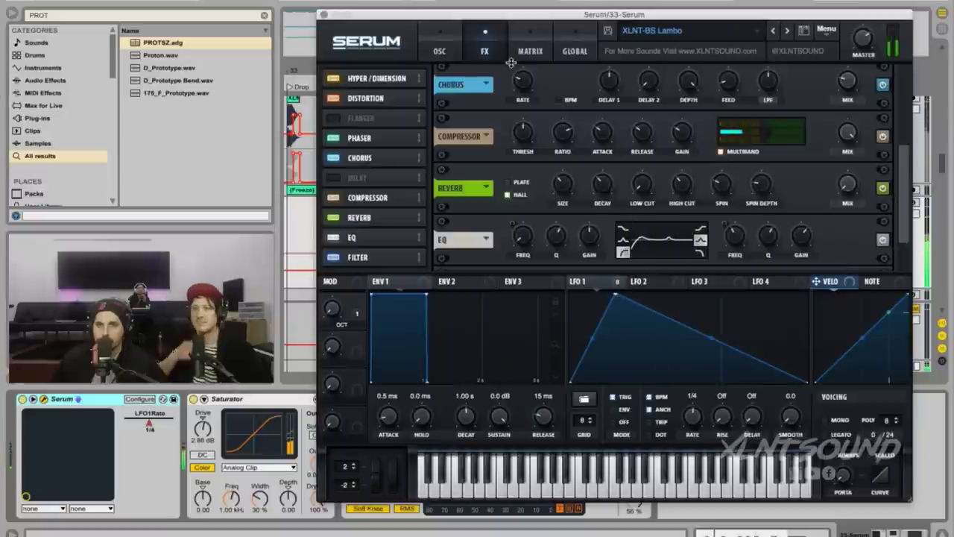
left_click_drag(855, 184, 845, 176)
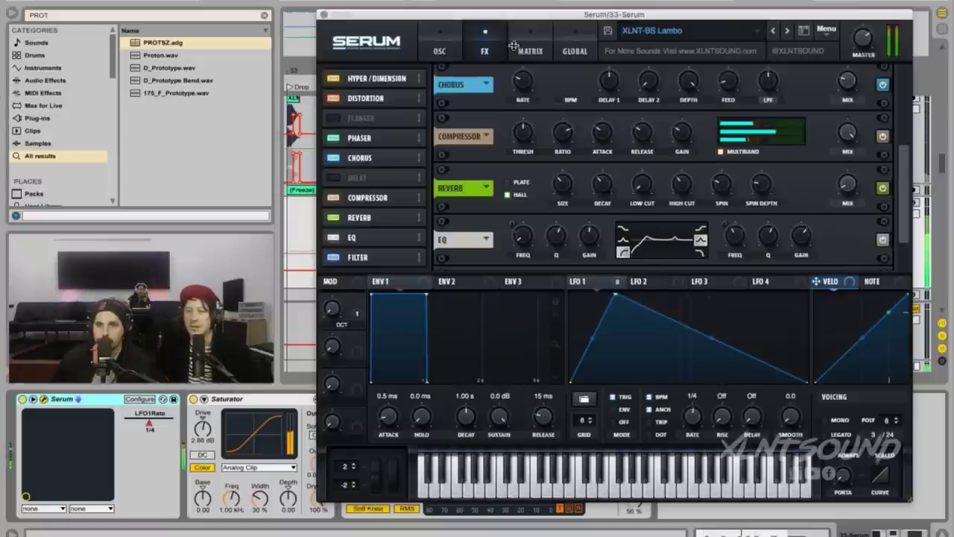
left_click(447, 31)
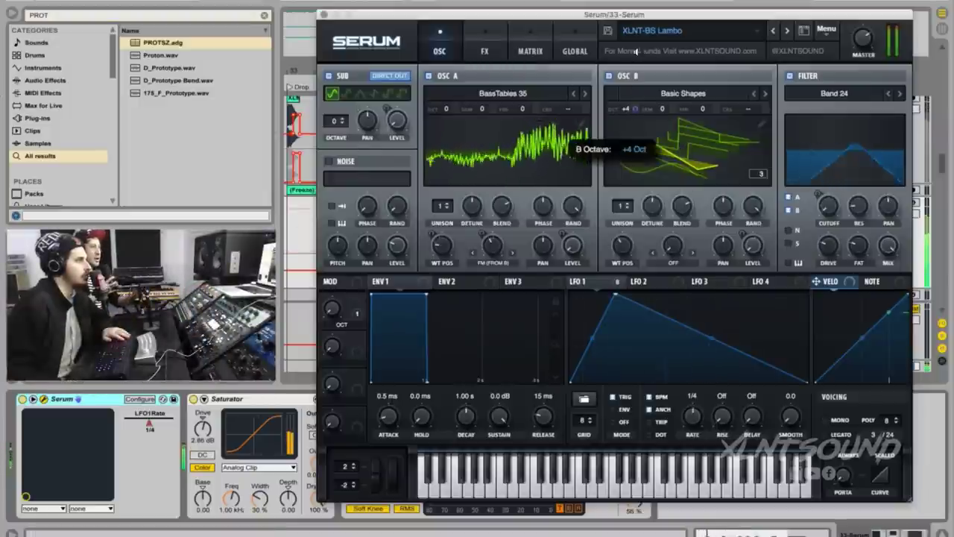
mouse_move(445, 111)
left_mouse_down()
mouse_move(441, 53)
mouse_move(456, 131)
mouse_move(456, 121)
left_mouse_up()
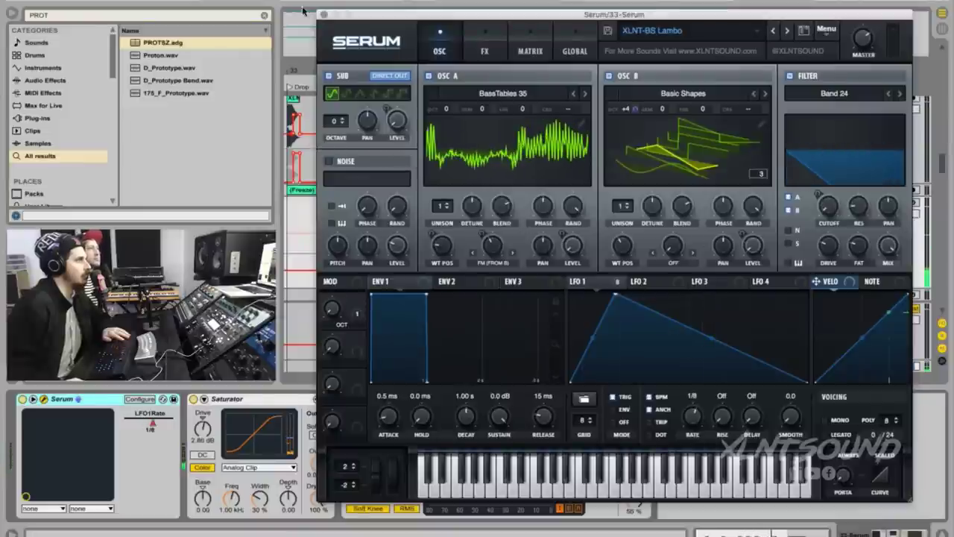
left_click(323, 15)
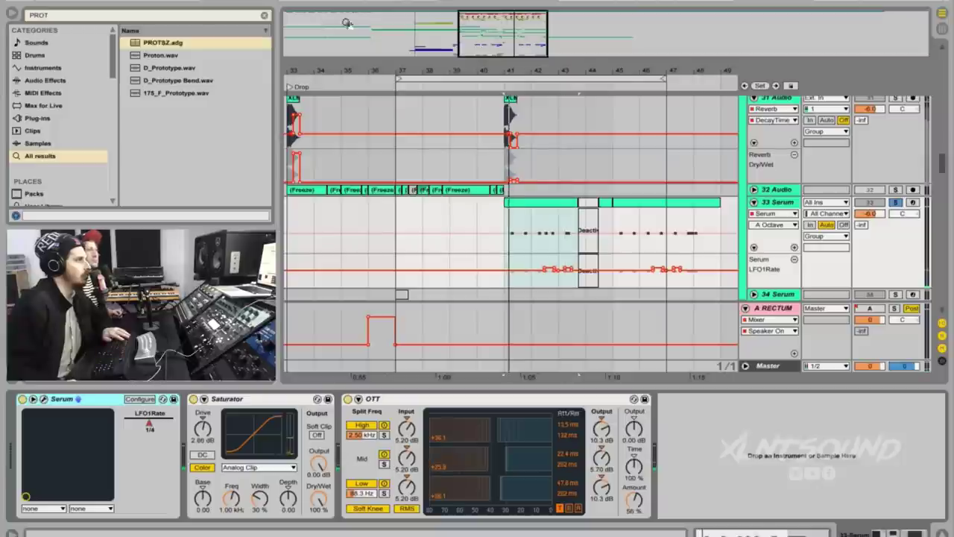
- Set the 33 Serum track volume to 0 and play it unsoloed with the rest of the drop
left_click(883, 214)
left_click_drag(885, 213, 886, 214)
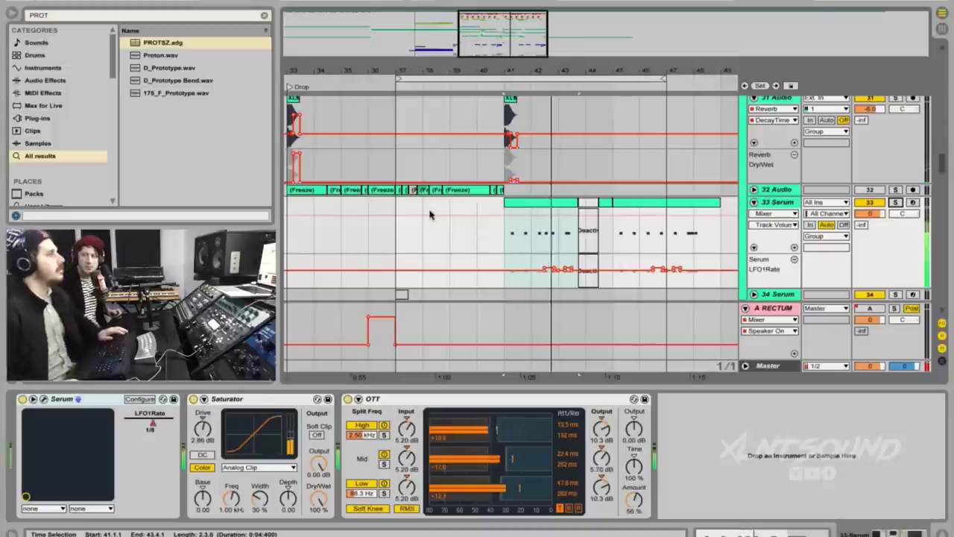
- Try replacing bars 33–37 of the upper Drop LD track with its 20-Serum clip and automation from bars 37–41
scroll(395, 186, "up", 2)
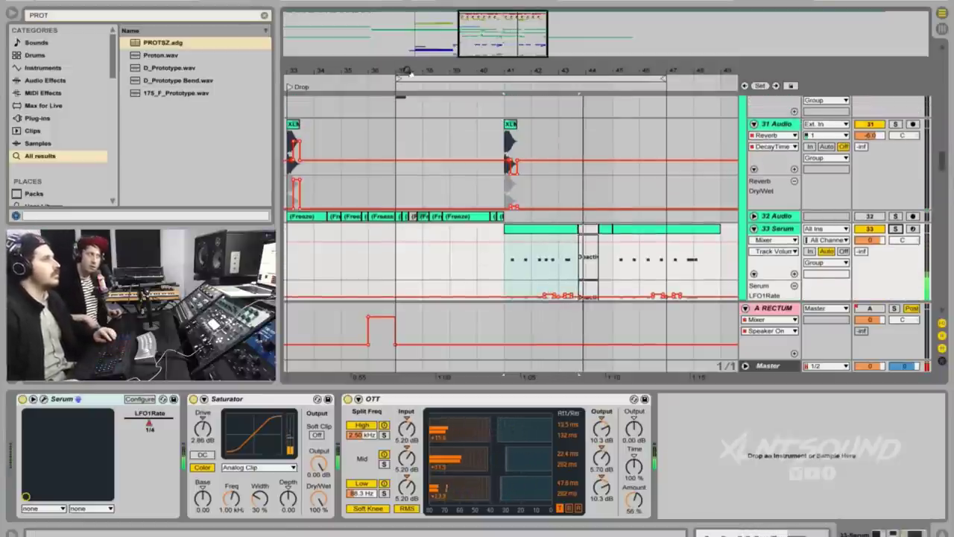
left_click_drag(403, 74, 404, 58)
scroll(422, 135, "up", 12)
scroll(424, 136, "down", 5)
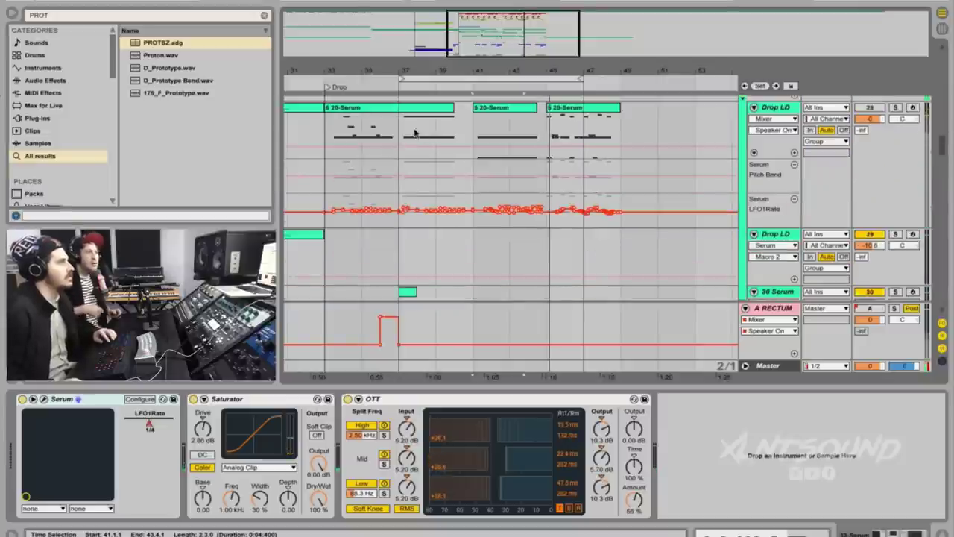
left_click_drag(415, 133, 472, 128)
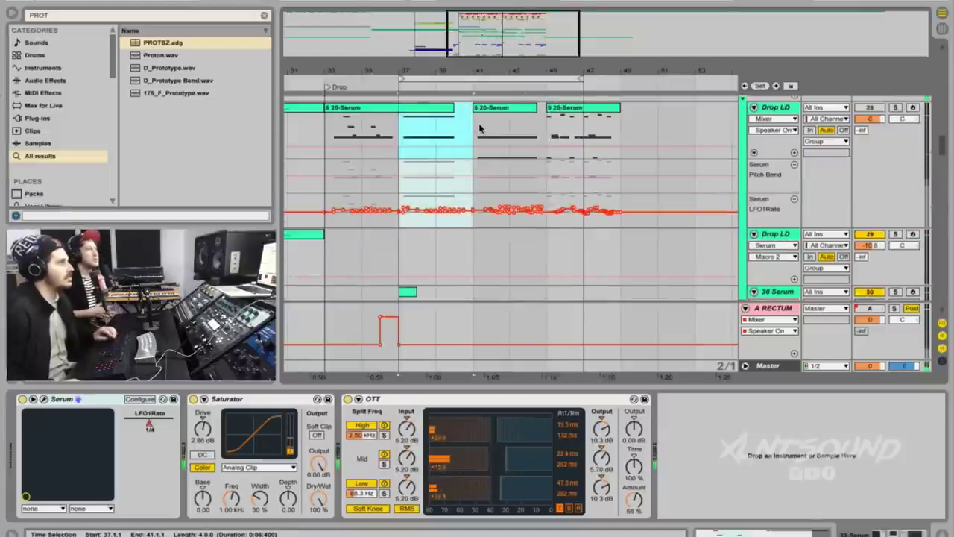
key("space")
key("space")
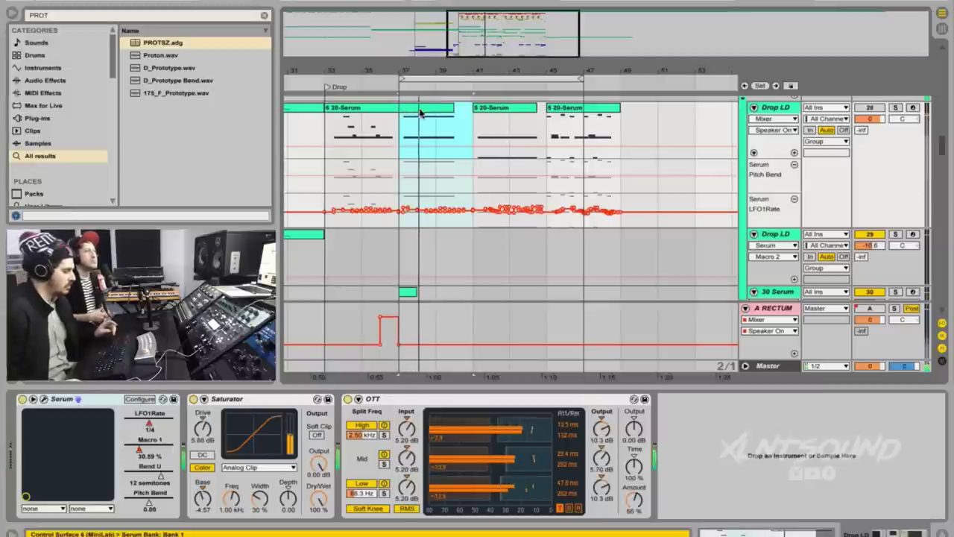
left_click(362, 122)
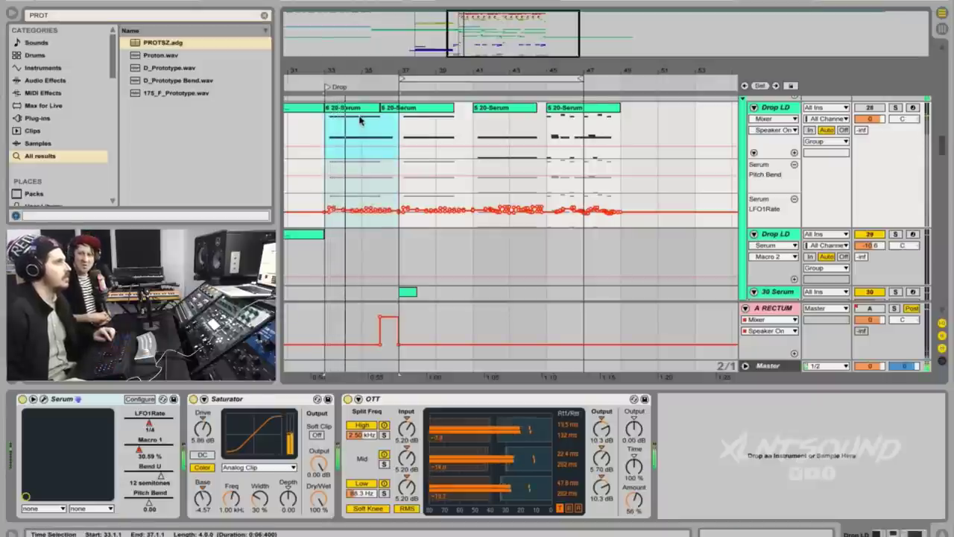
left_click(358, 112)
key("ctrl+v")
scroll(376, 119, "up", 2)
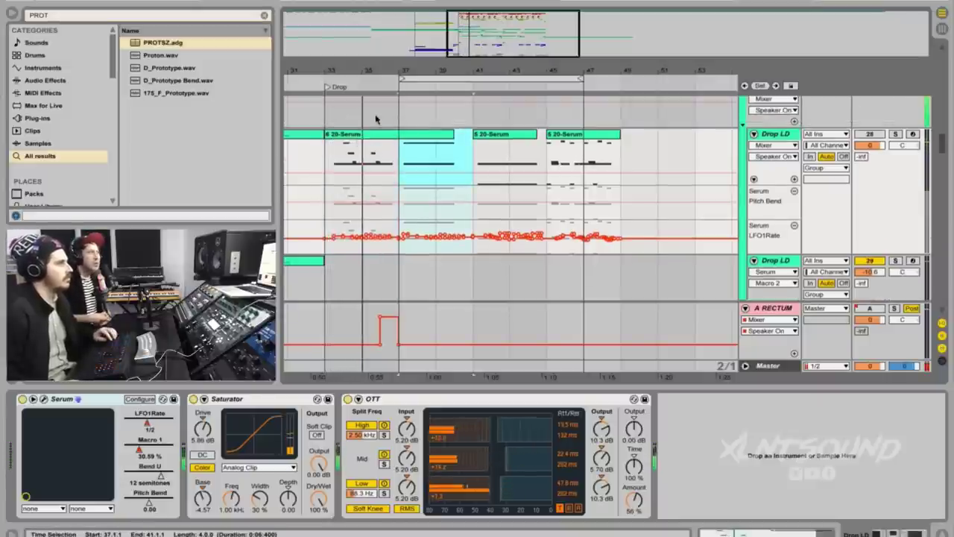
- Copy the 38 Serum clip and its automation from bars 37–41 over bars 33–37 and play from bar 33
scroll(379, 128, "down", 12)
scroll(378, 135, "up", 6)
scroll(378, 135, "down", 9)
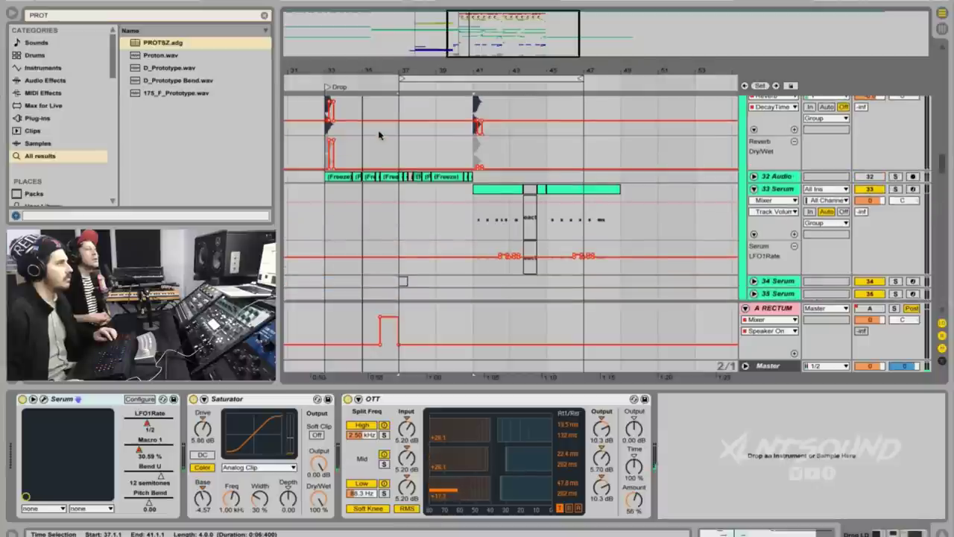
scroll(378, 135, "down", 3)
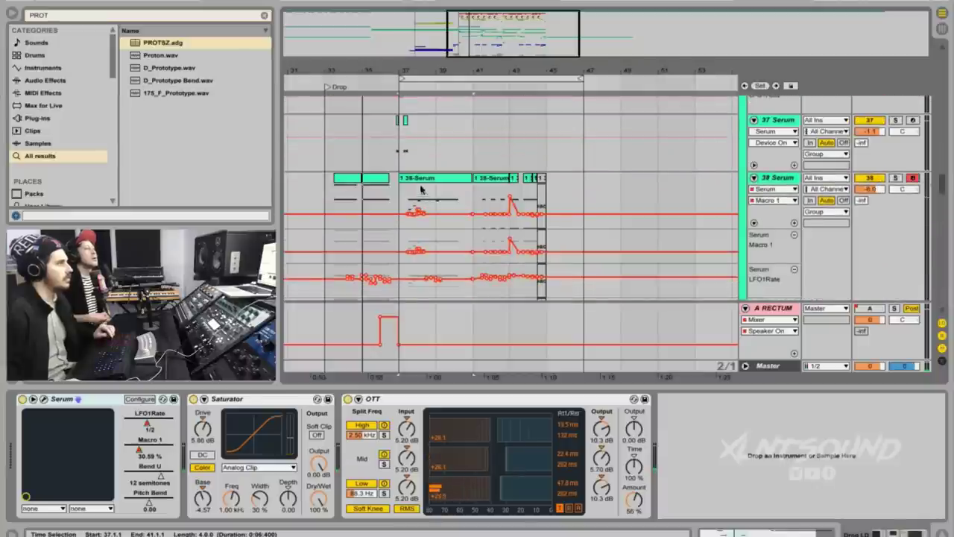
left_click(421, 182)
left_click_drag(416, 185, 355, 192)
key("space")
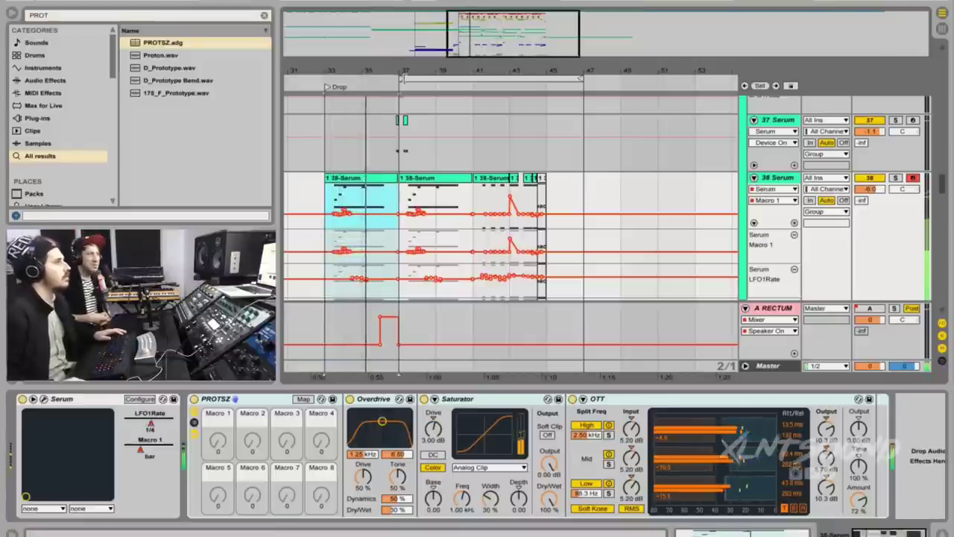
- Extend the loop's start back to bar 33 and check the copied 38 Serum clip's notes while the drop plays
left_click_drag(400, 78, 326, 79)
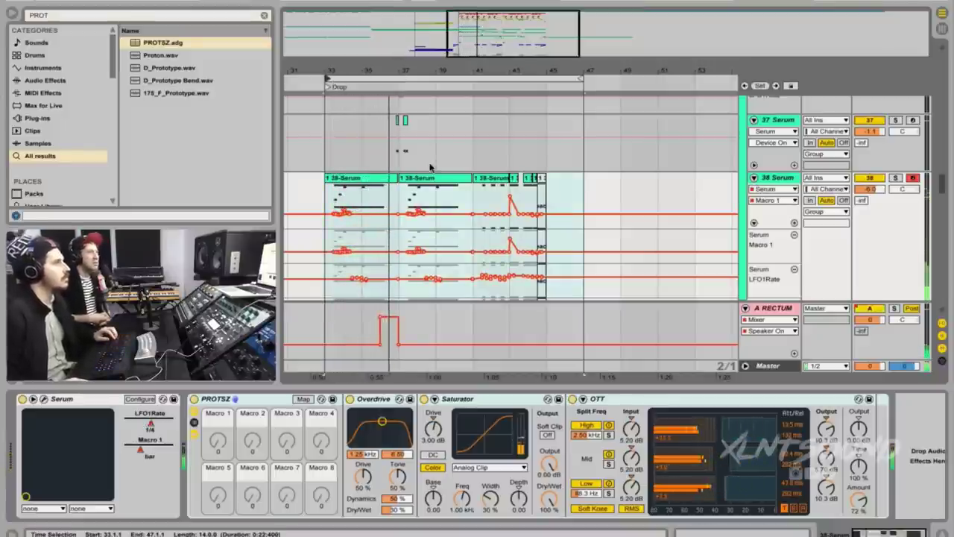
double_click(378, 179)
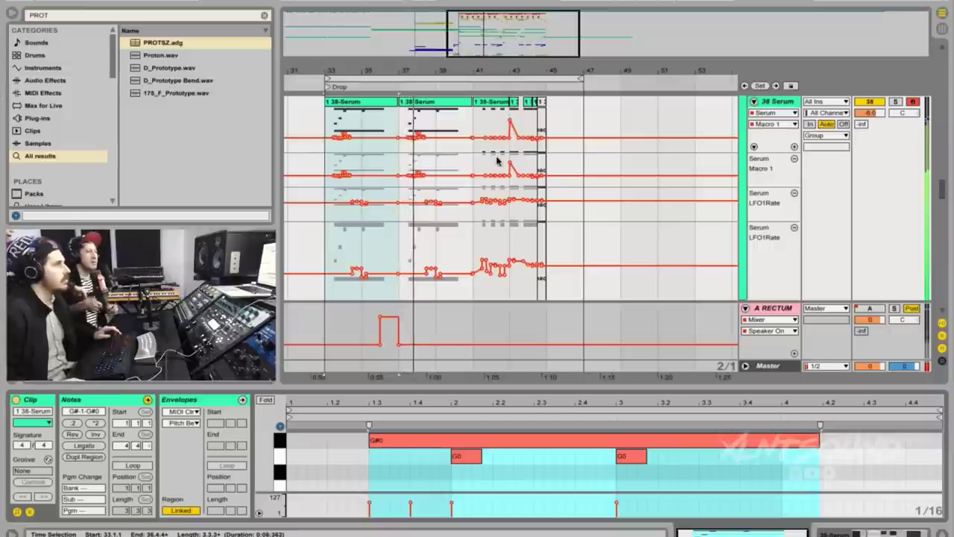
key("shift+Tab")
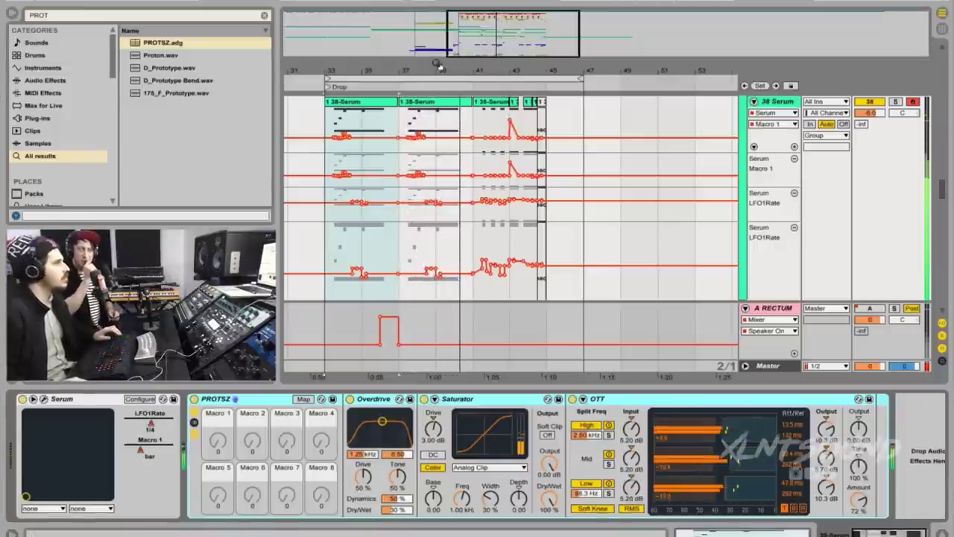
left_click_drag(437, 65, 439, 65)
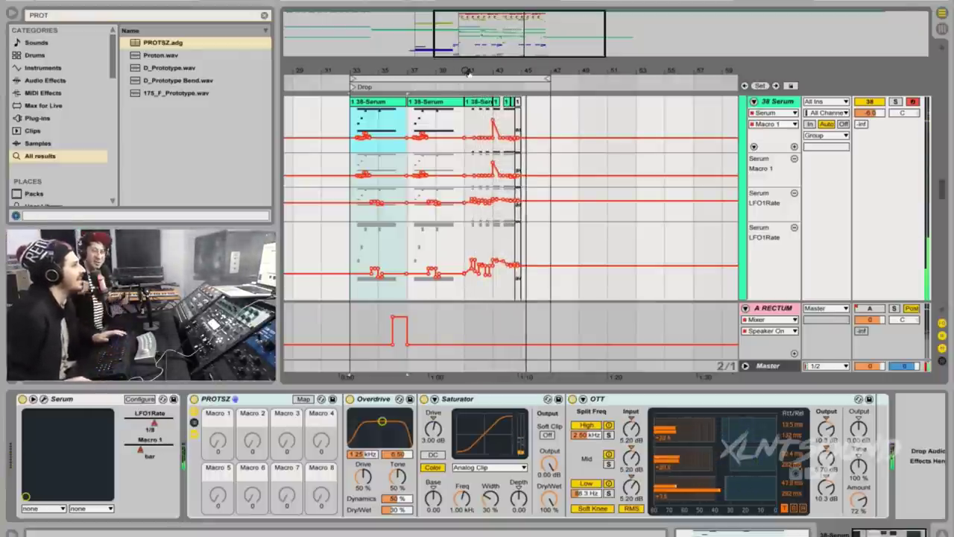
left_click_drag(467, 71, 467, 49)
left_click_drag(378, 68, 382, 65)
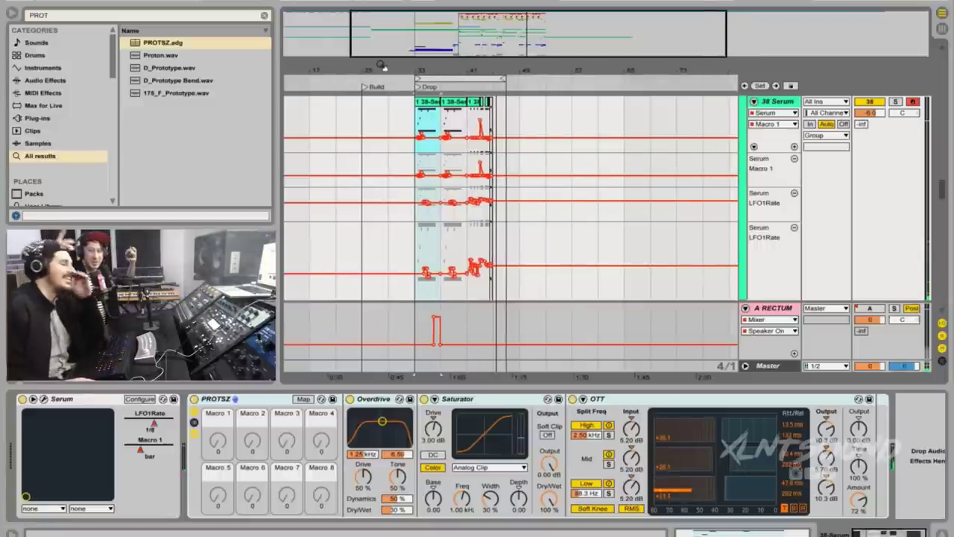